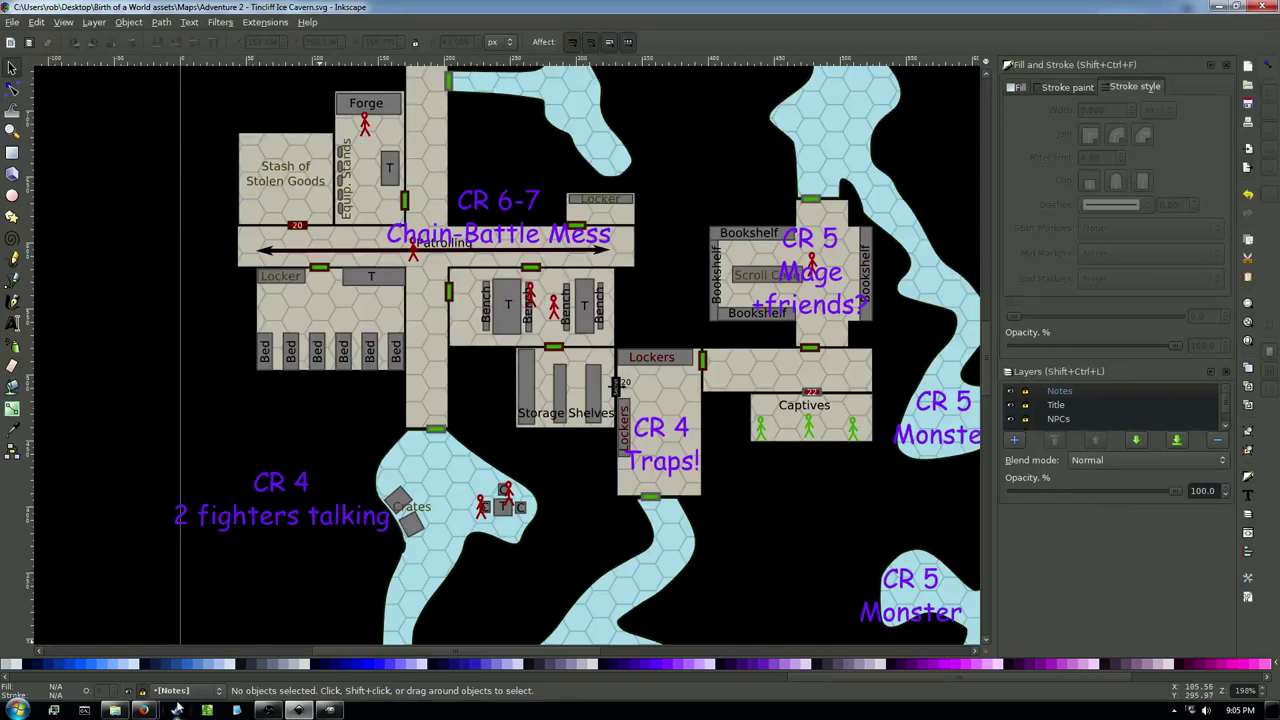
Switch to the Tincliff Ice Cave Orcs spreadsheet in Firefox and review the Basic Orc stat row
{"action": "mouse_move", "coordinate": [148, 712]}
{"action": "left_click", "coordinate": [85, 630]}
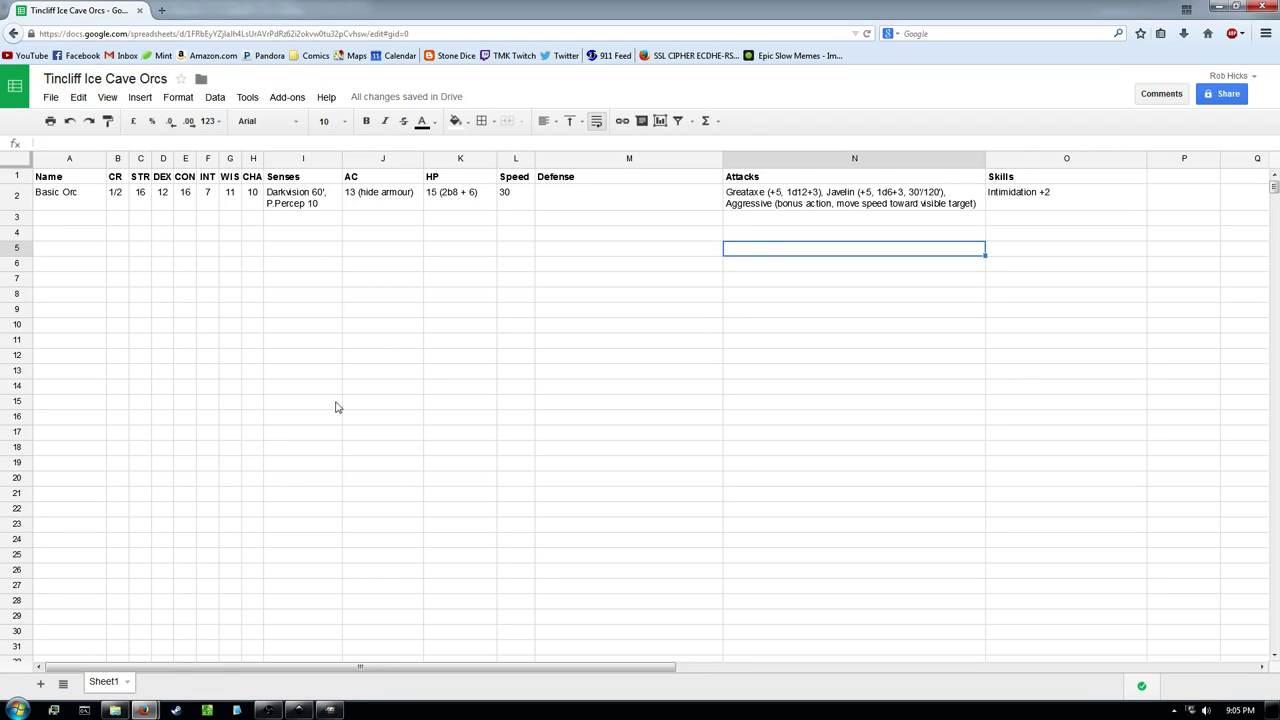
{"action": "left_click", "coordinate": [92, 228]}
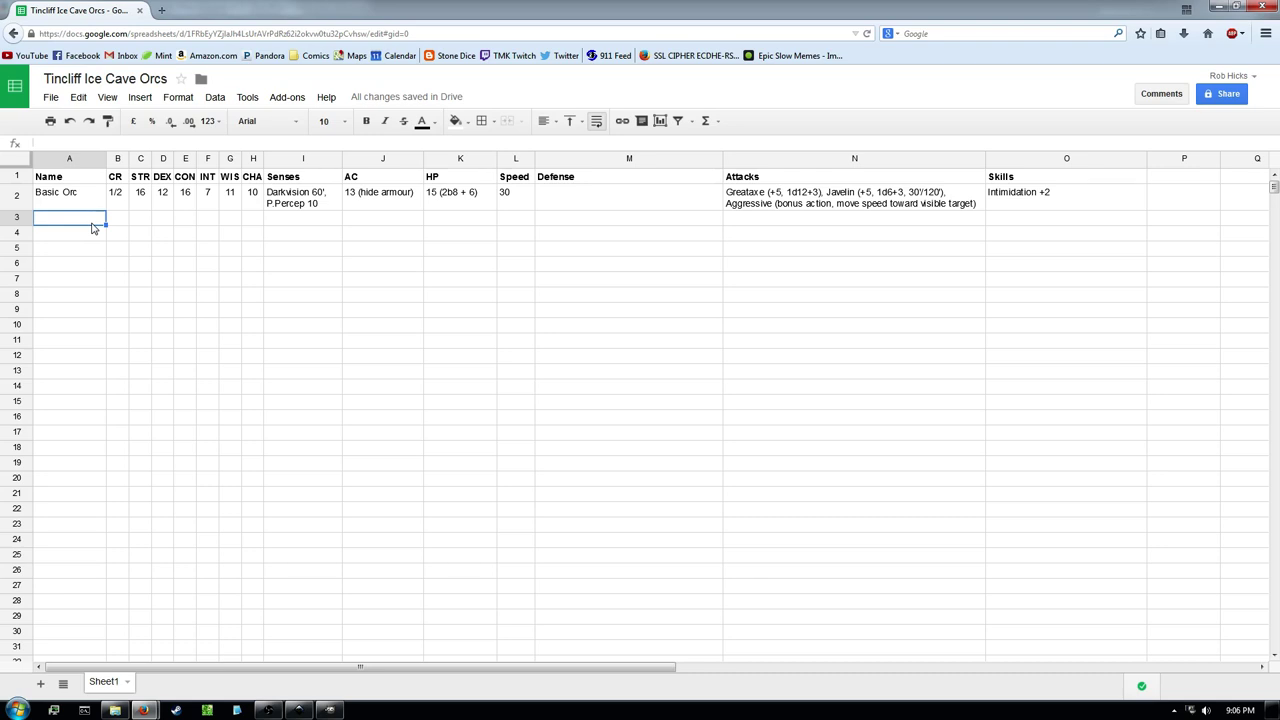
{"action": "left_click_drag", "start_coordinate": [71, 200], "coordinate": [1060, 200]}
{"action": "left_click", "coordinate": [624, 266]}
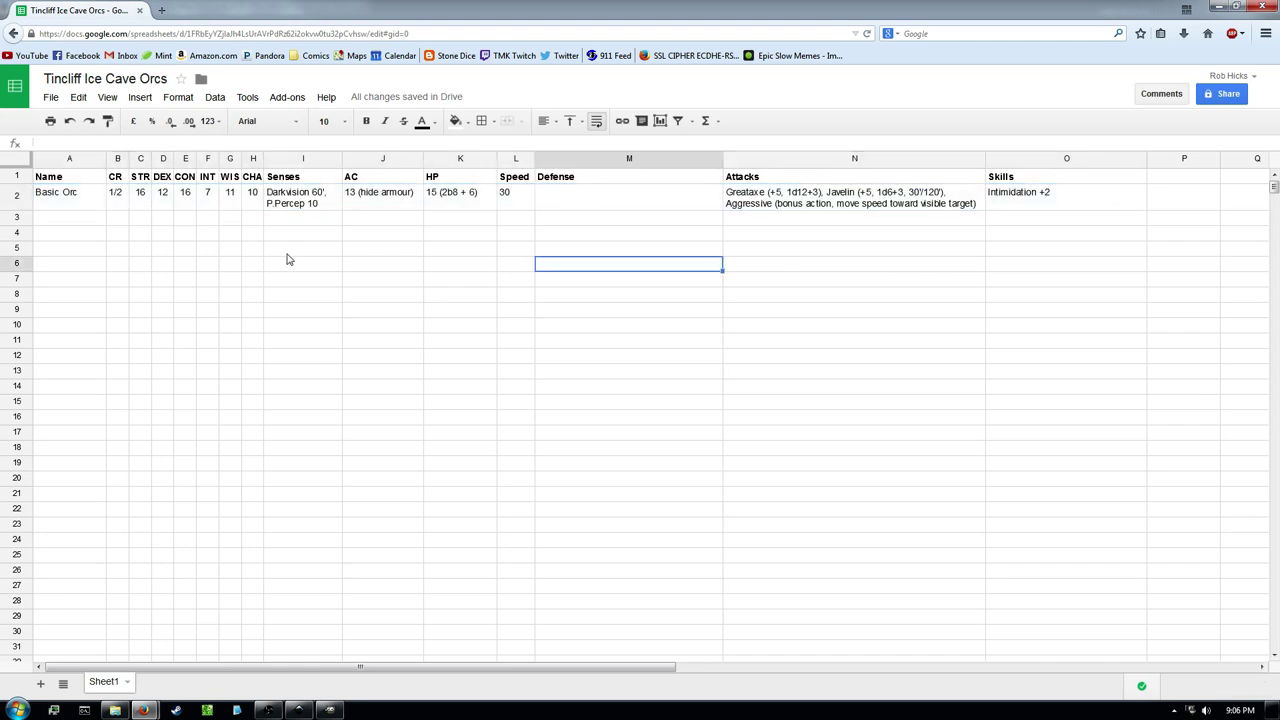
{"action": "left_click", "coordinate": [75, 219]}
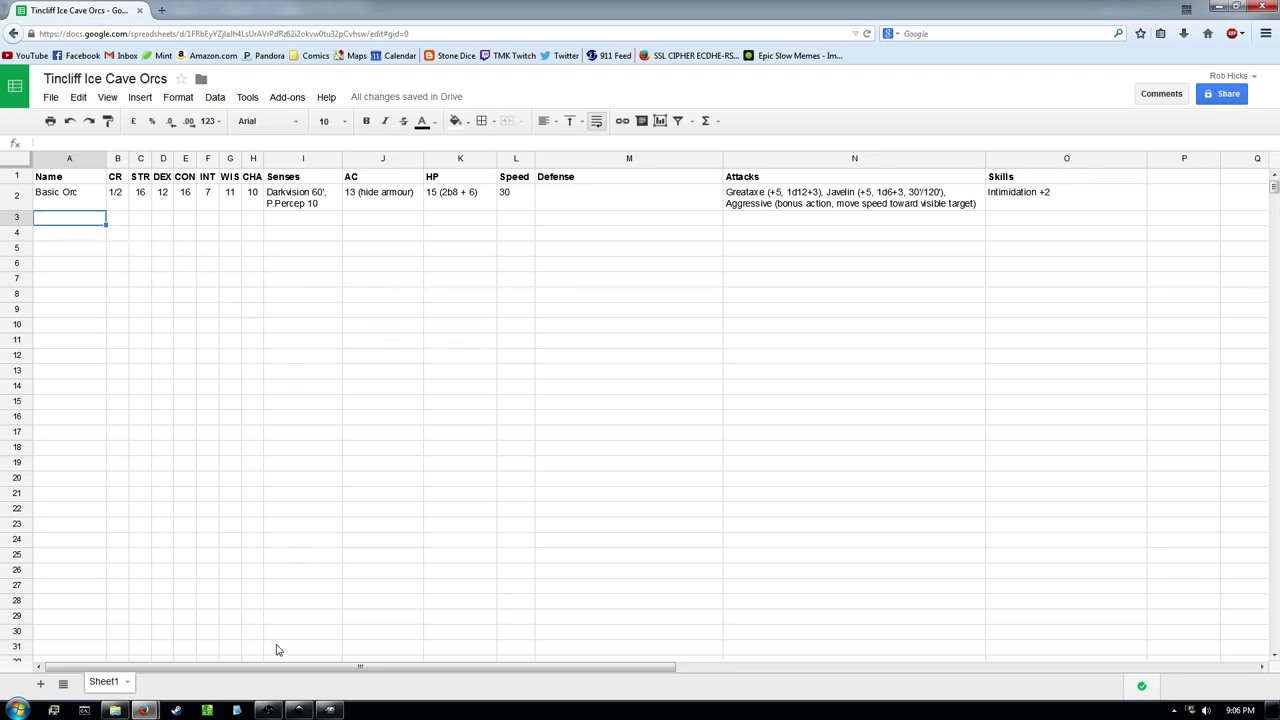
Add a Personality column header in P1, beside the Skills column
{"action": "right_click", "coordinate": [1184, 160]}
{"action": "left_click", "coordinate": [1240, 217]}
{"action": "left_click", "coordinate": [1184, 181]}
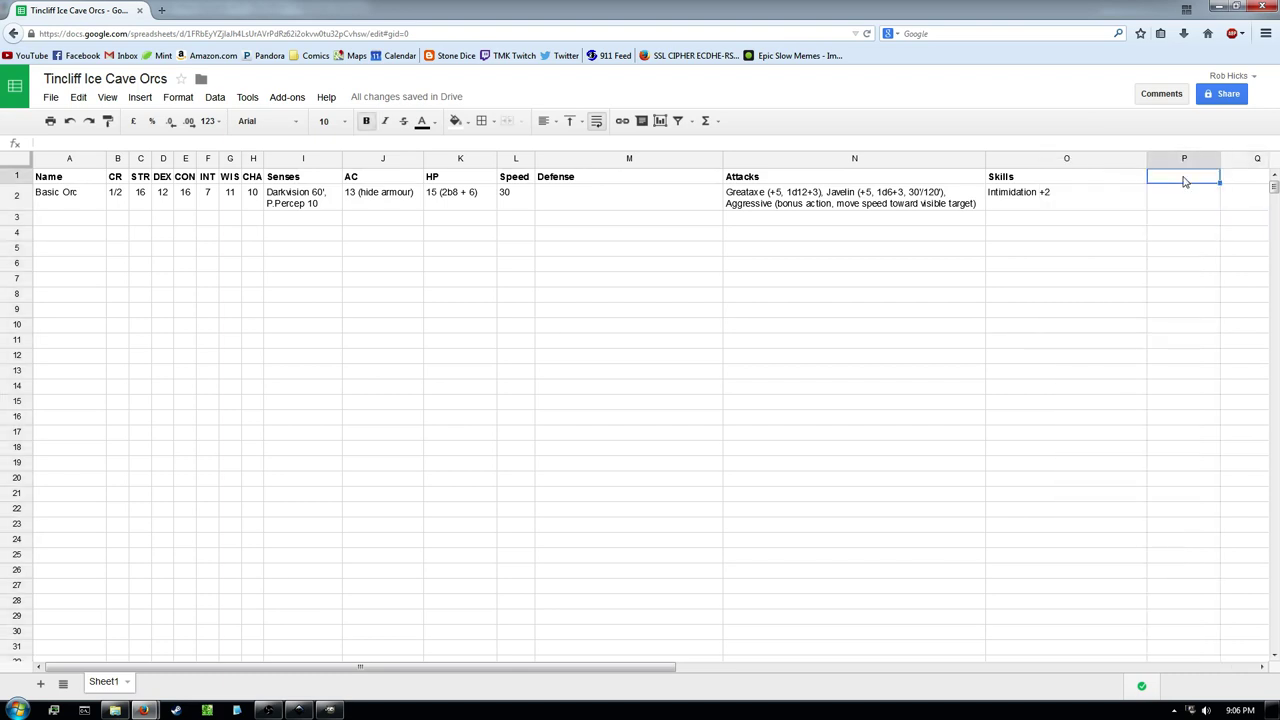
{"action": "type", "text": "Personality"}
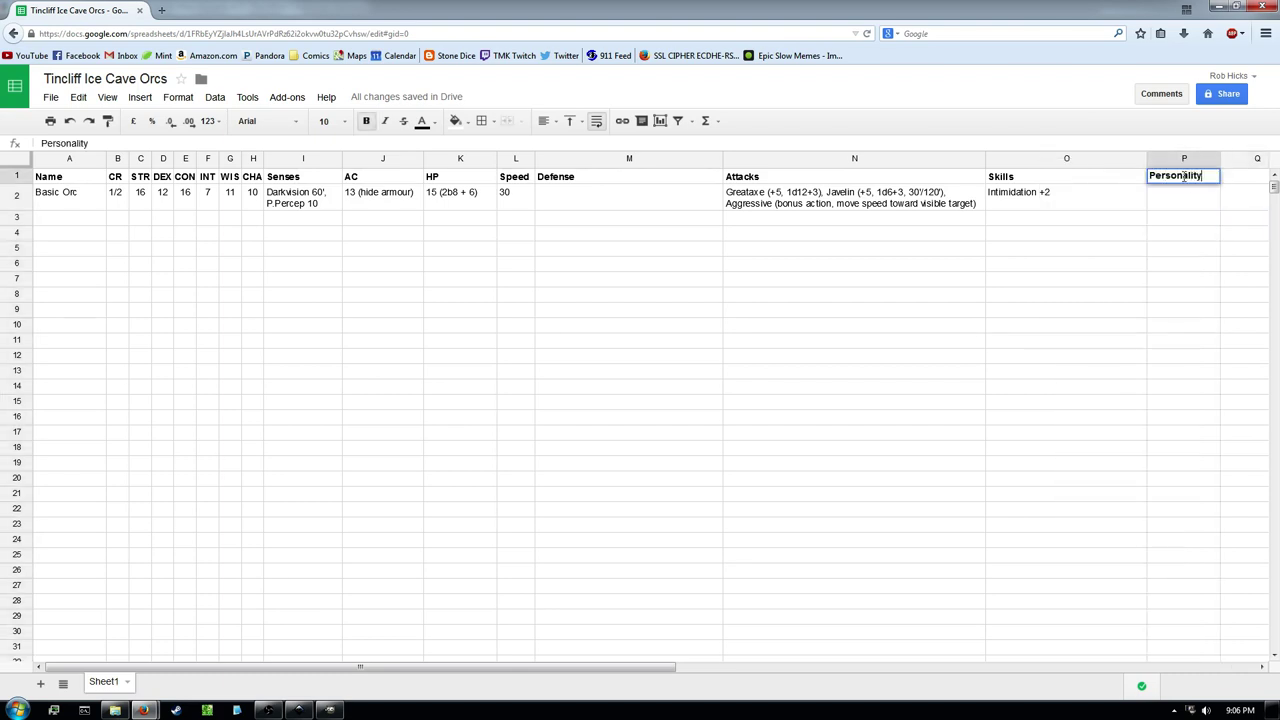
{"action": "key", "text": "Return"}
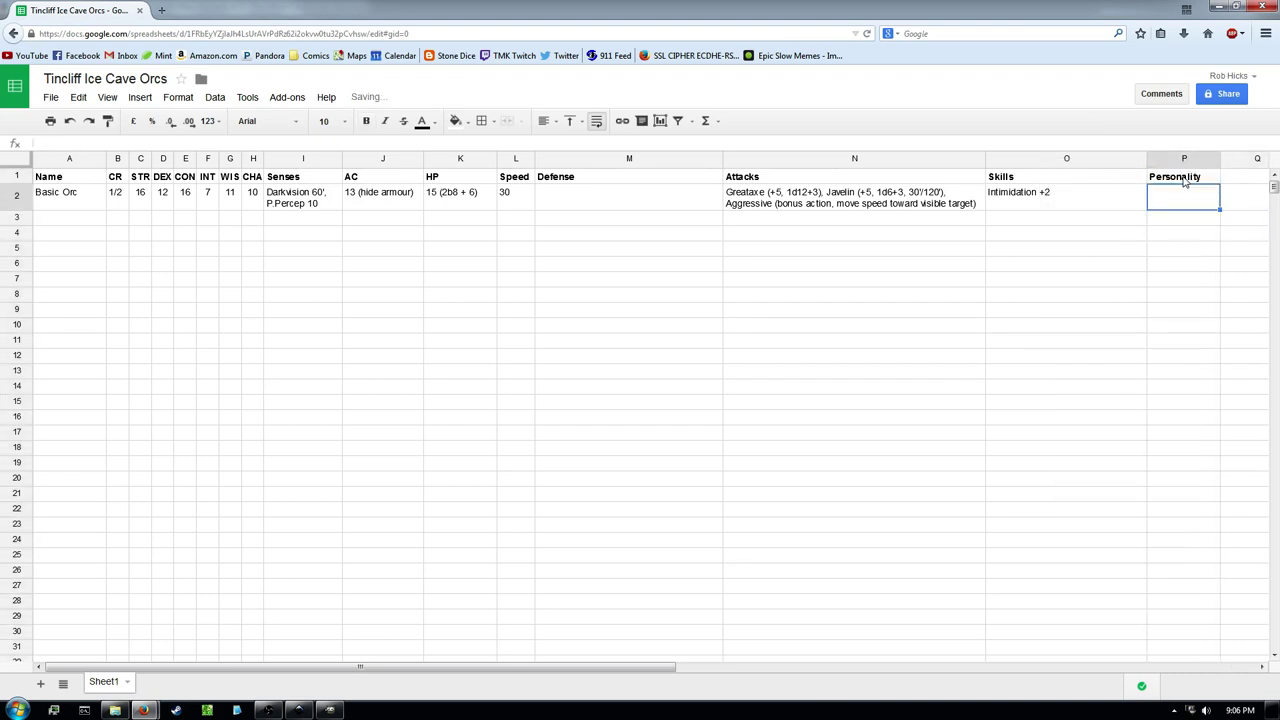
Switch to the cavern map in Inkscape and examine the CR 4 area with the two fighters talking
{"action": "left_click", "coordinate": [52, 226]}
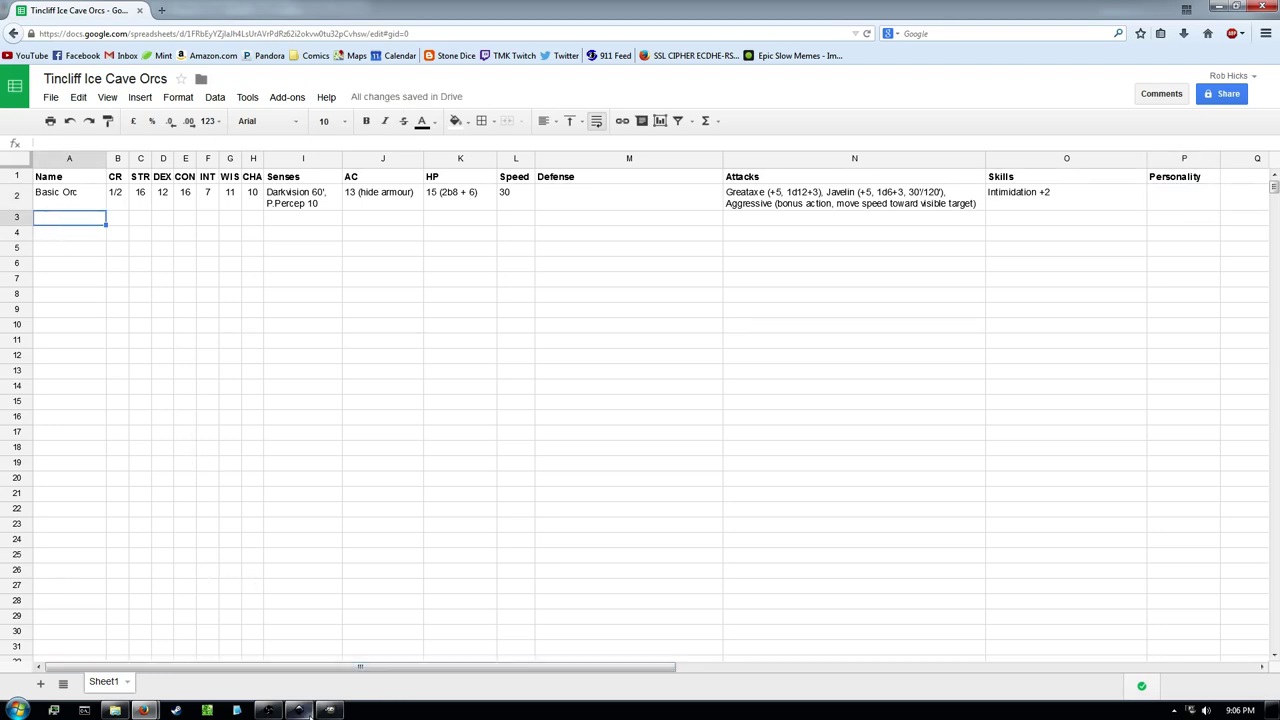
{"action": "mouse_move", "coordinate": [328, 712]}
{"action": "left_click", "coordinate": [305, 555]}
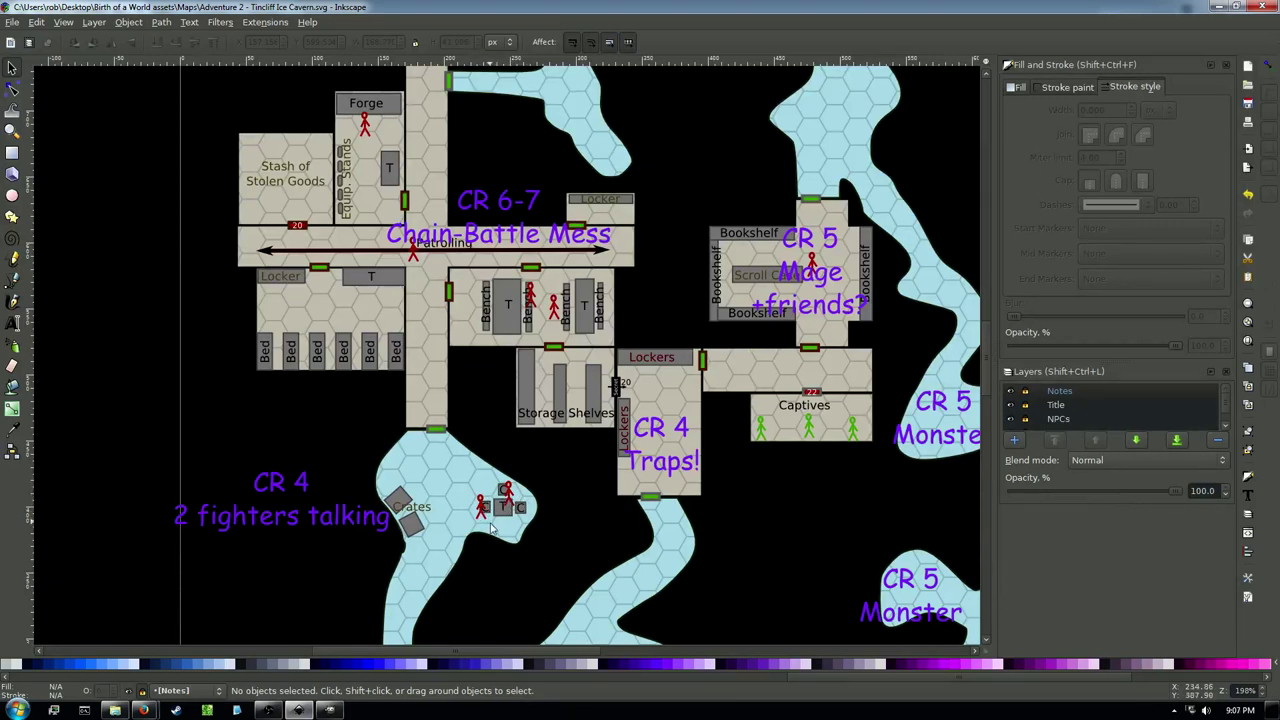
{"action": "scroll", "coordinate": [465, 570], "scroll_direction": "down", "scroll_amount": 3}
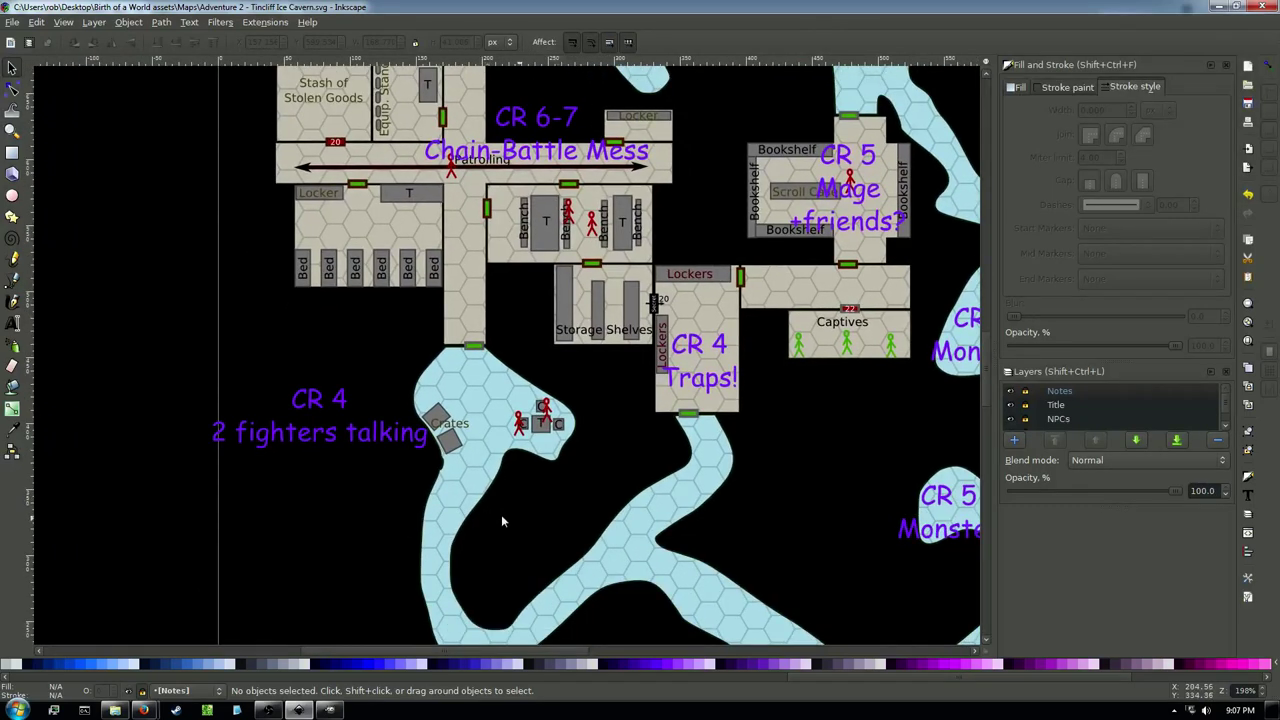
{"action": "scroll", "coordinate": [505, 610], "scroll_direction": "down", "scroll_amount": 1}
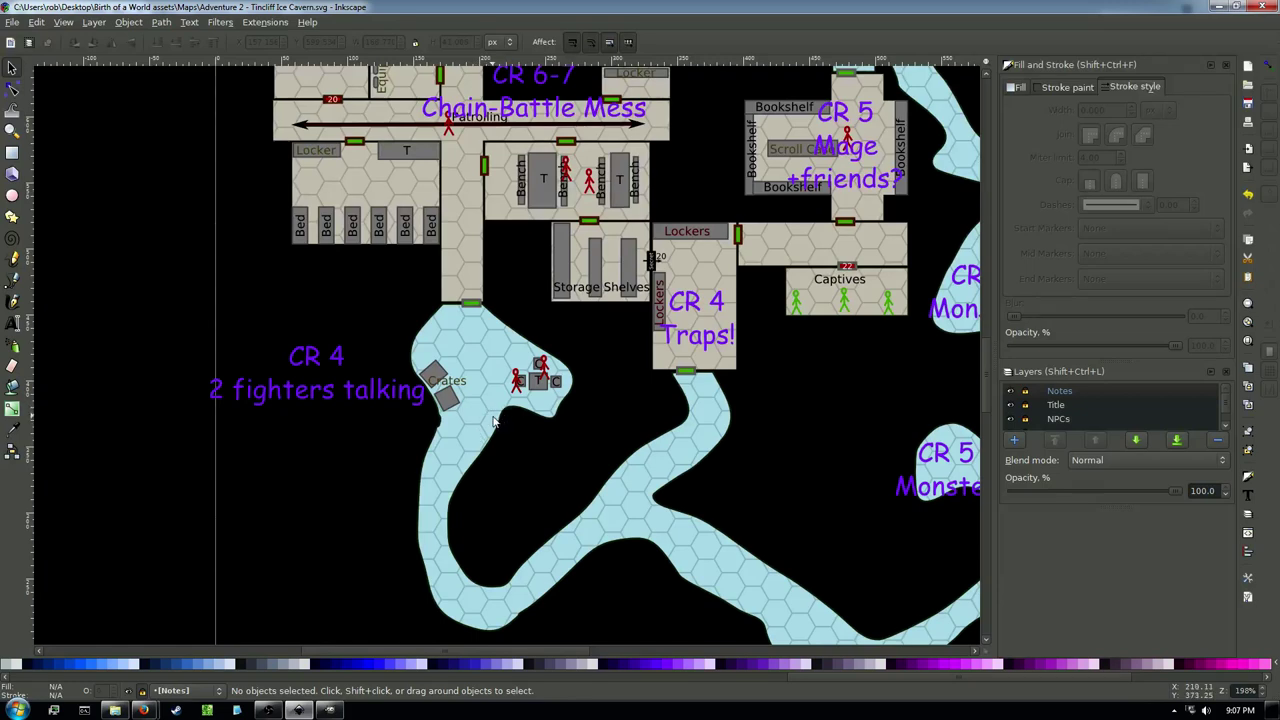
{"action": "scroll", "coordinate": [493, 420], "scroll_direction": "up", "scroll_amount": 1}
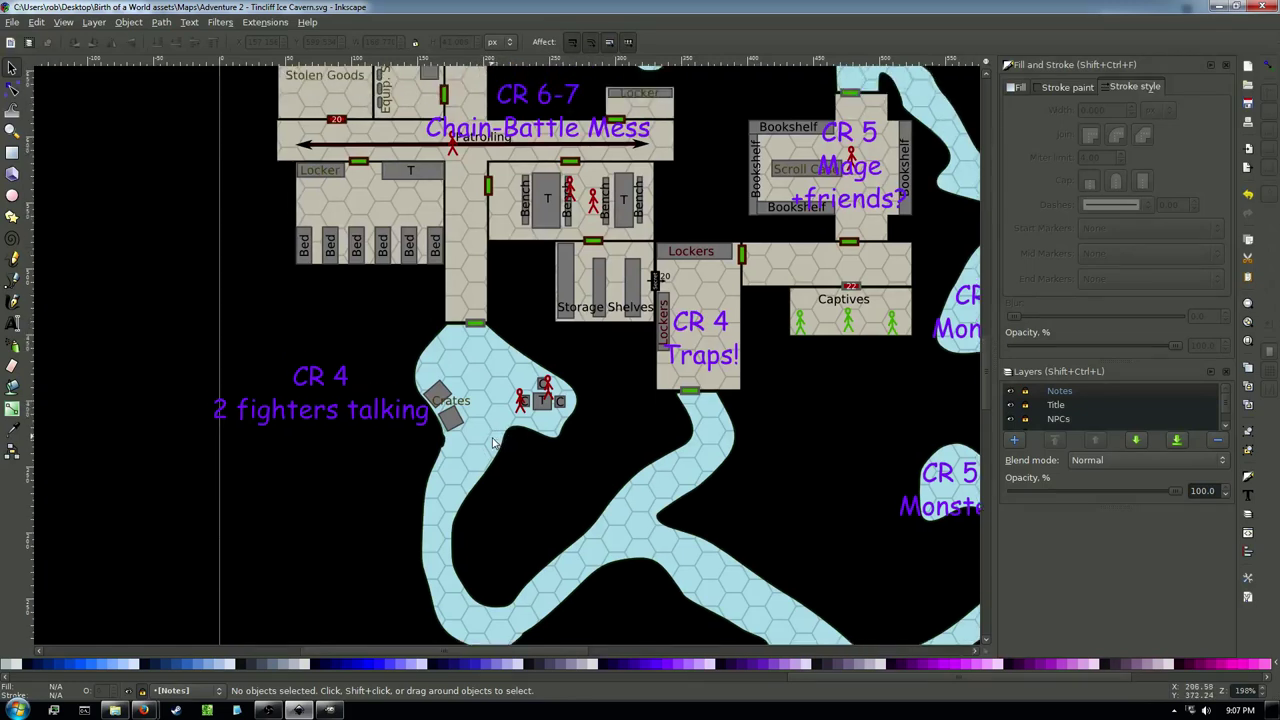
{"action": "scroll", "coordinate": [476, 428], "scroll_direction": "up", "scroll_amount": 1}
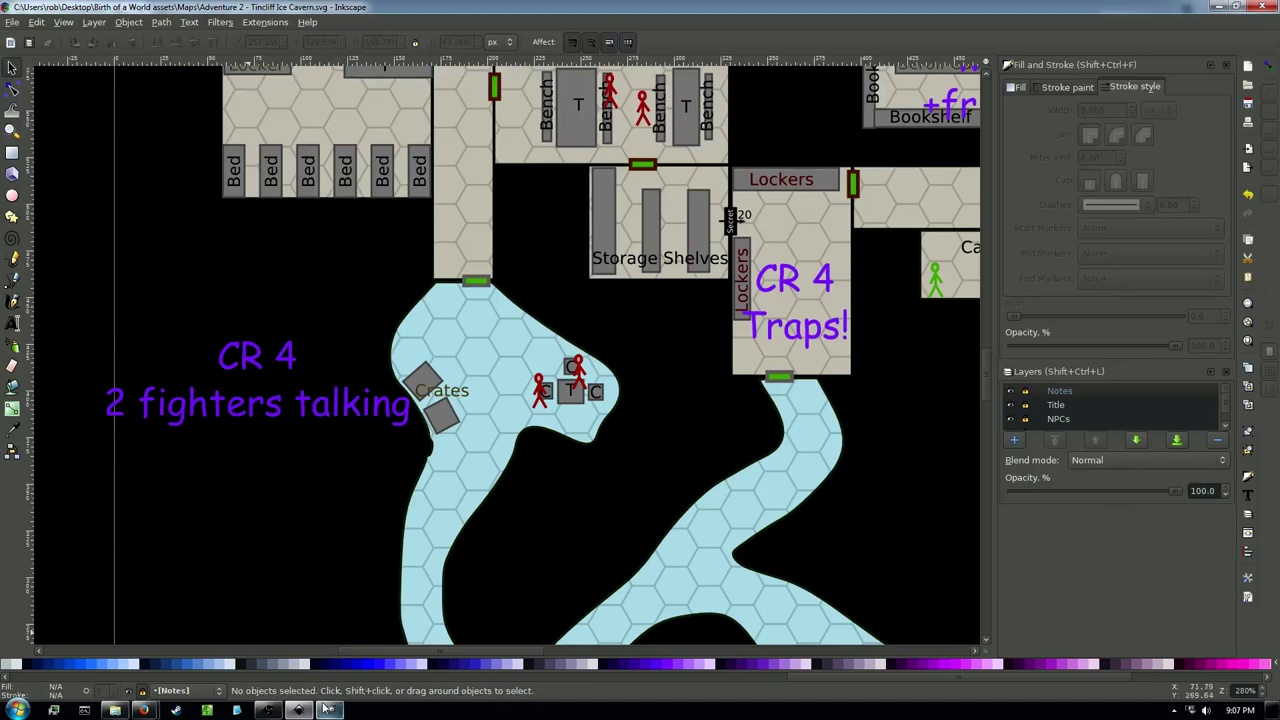
Switch back to the orc spreadsheet in Firefox and enter the names A1 and A2 in cells A3 and A4
{"action": "mouse_move", "coordinate": [143, 708]}
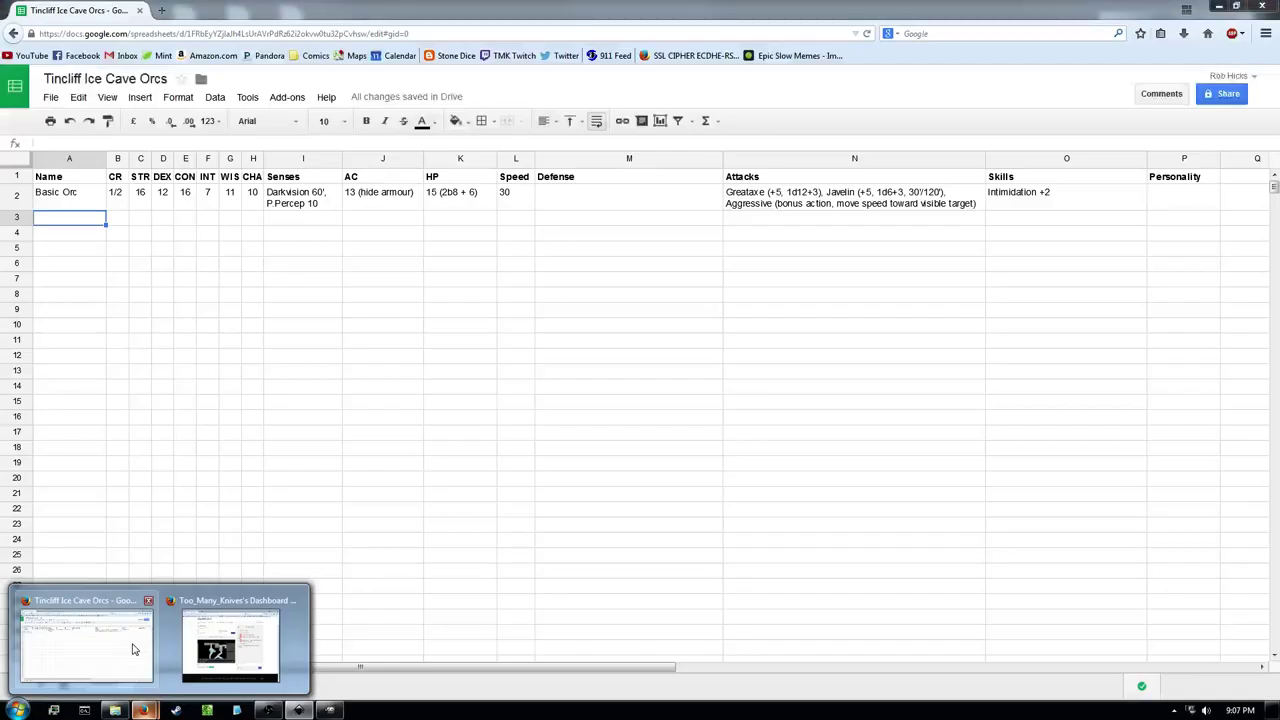
{"action": "left_click", "coordinate": [133, 649]}
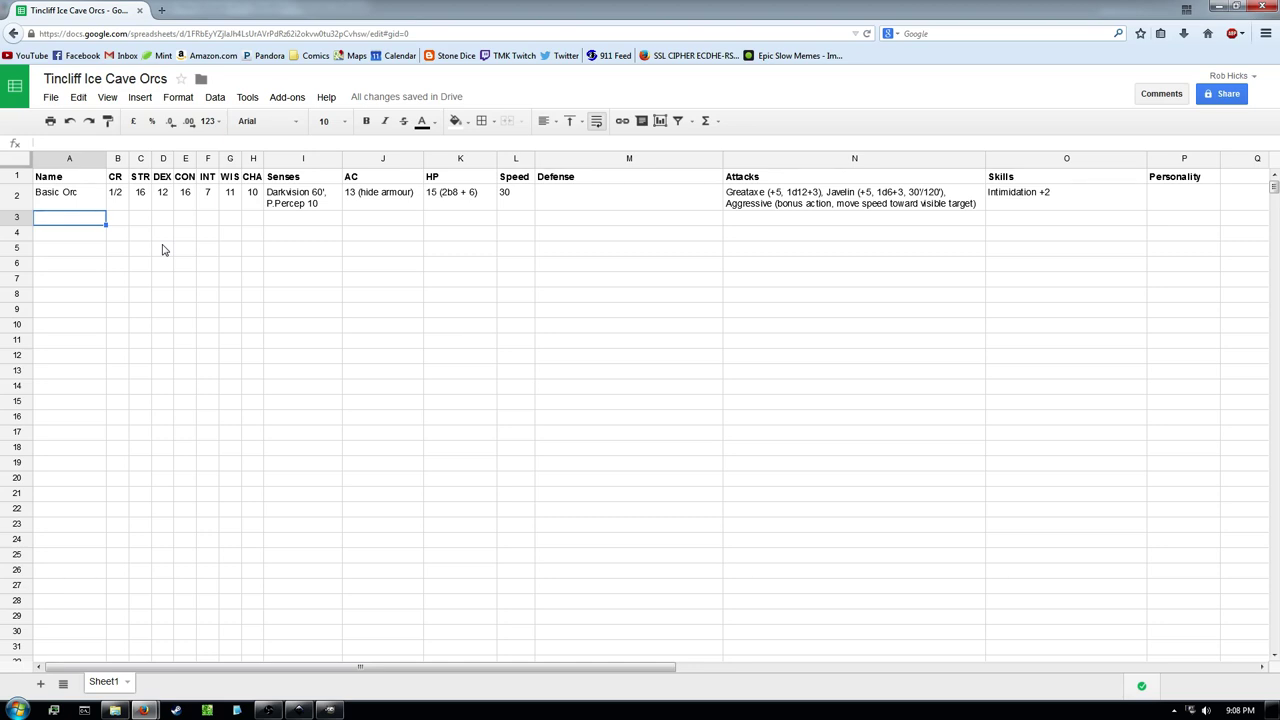
{"action": "type", "text": "A1"}
{"action": "key", "text": "Return"}
{"action": "type", "text": "A2"}
{"action": "key", "text": "Tab"}
Set the CR of both orcs A1 and A2 to 2
{"action": "key", "text": "Up"}
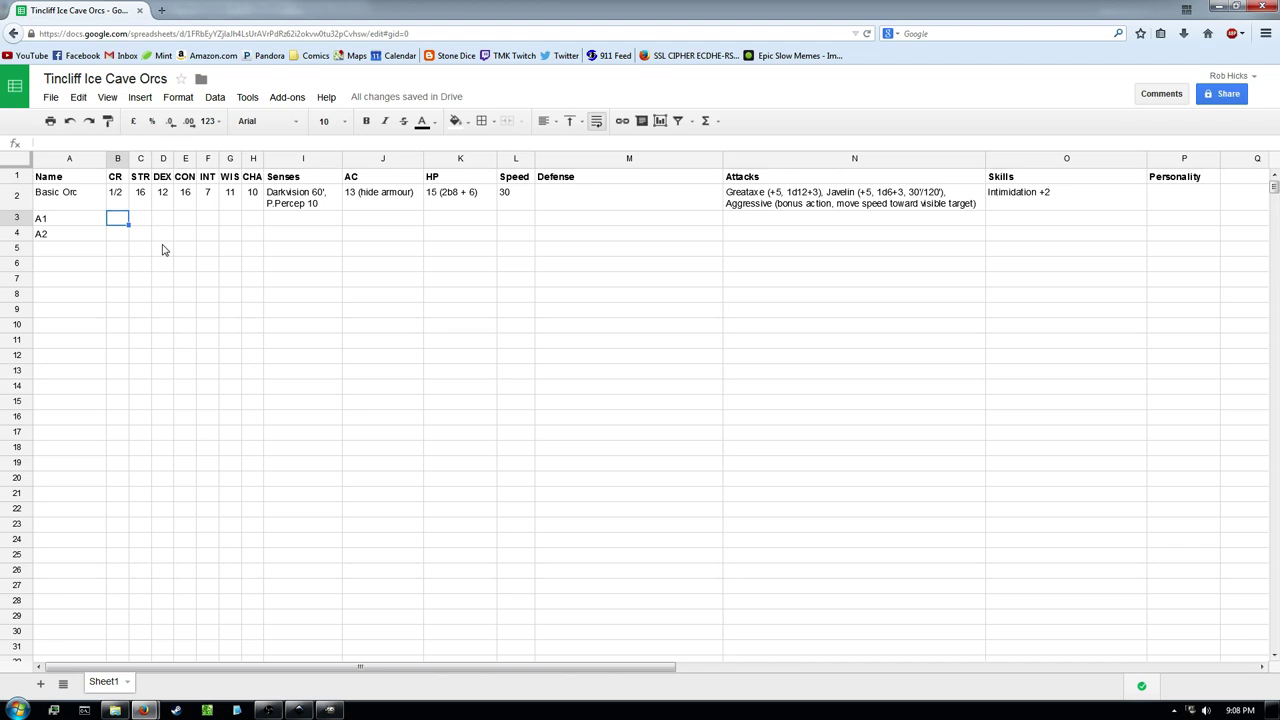
{"action": "type", "text": "2"}
{"action": "key", "text": "Return"}
{"action": "type", "text": "2"}
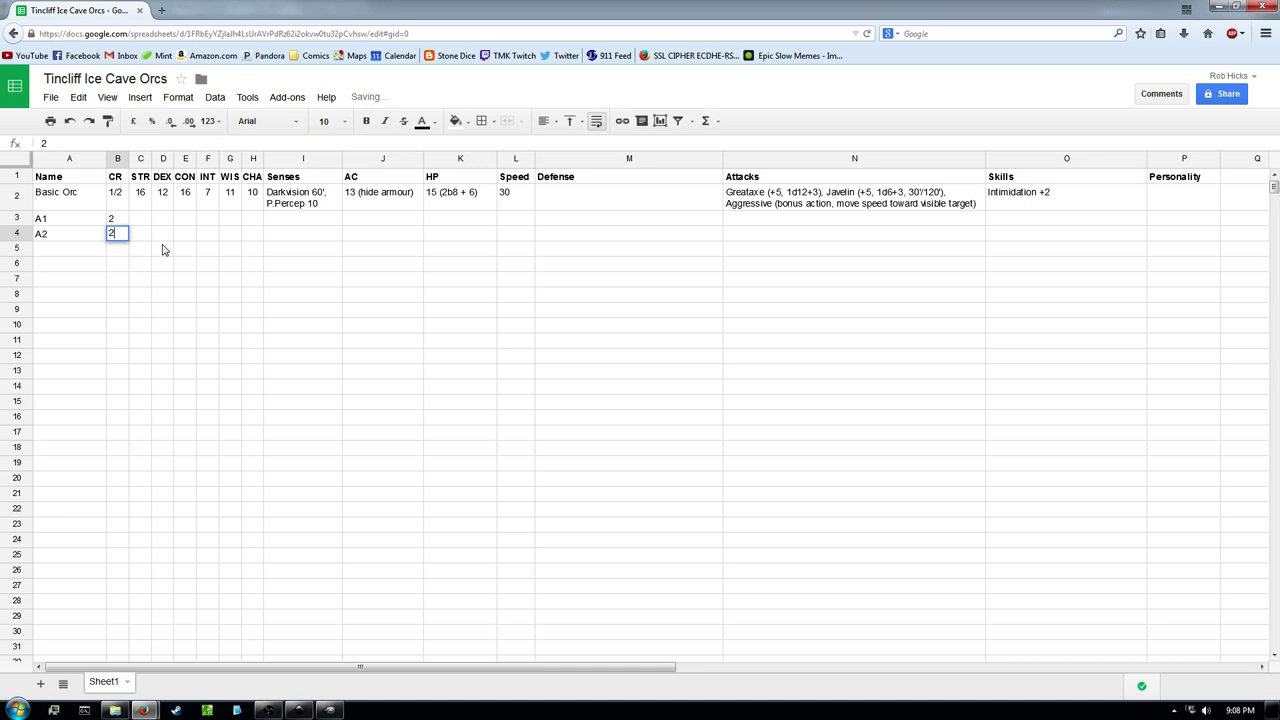
{"action": "key", "text": "Return"}
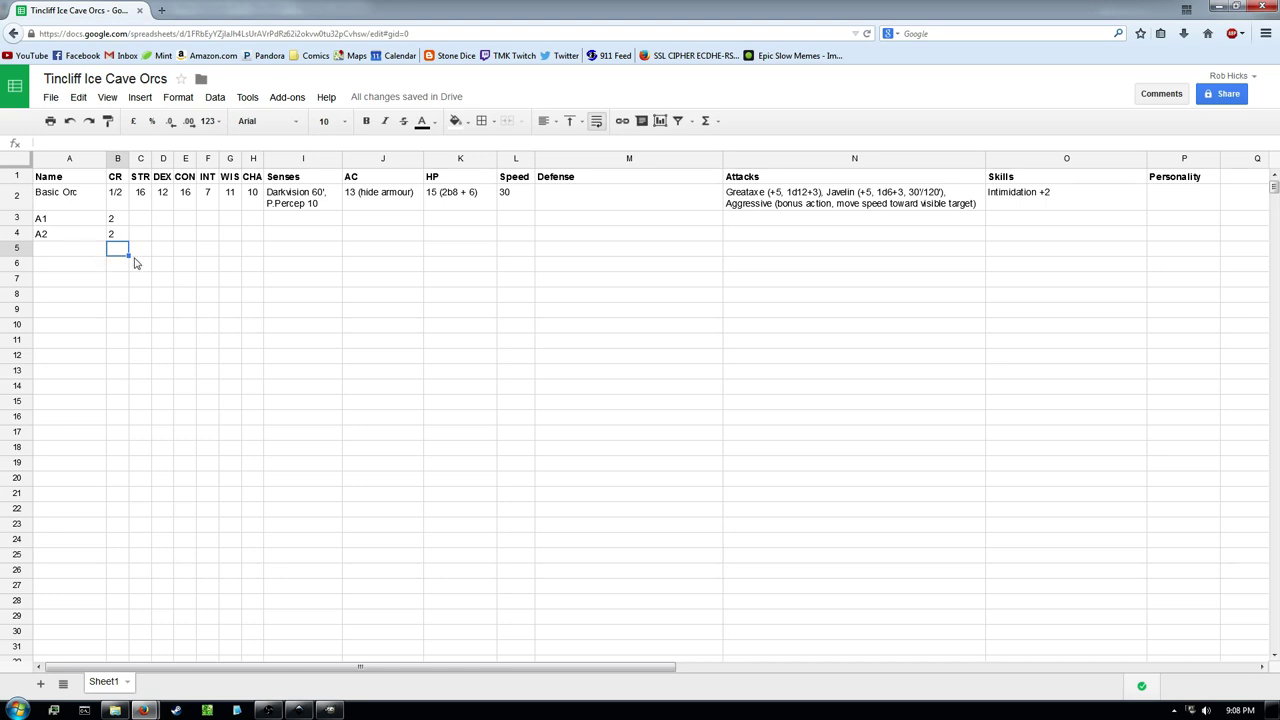
Check the CR 5 mage room on the Inkscape map, and add a Mage with CR 3 in row 5 of the orc spreadsheet
{"action": "left_click", "coordinate": [69, 249]}
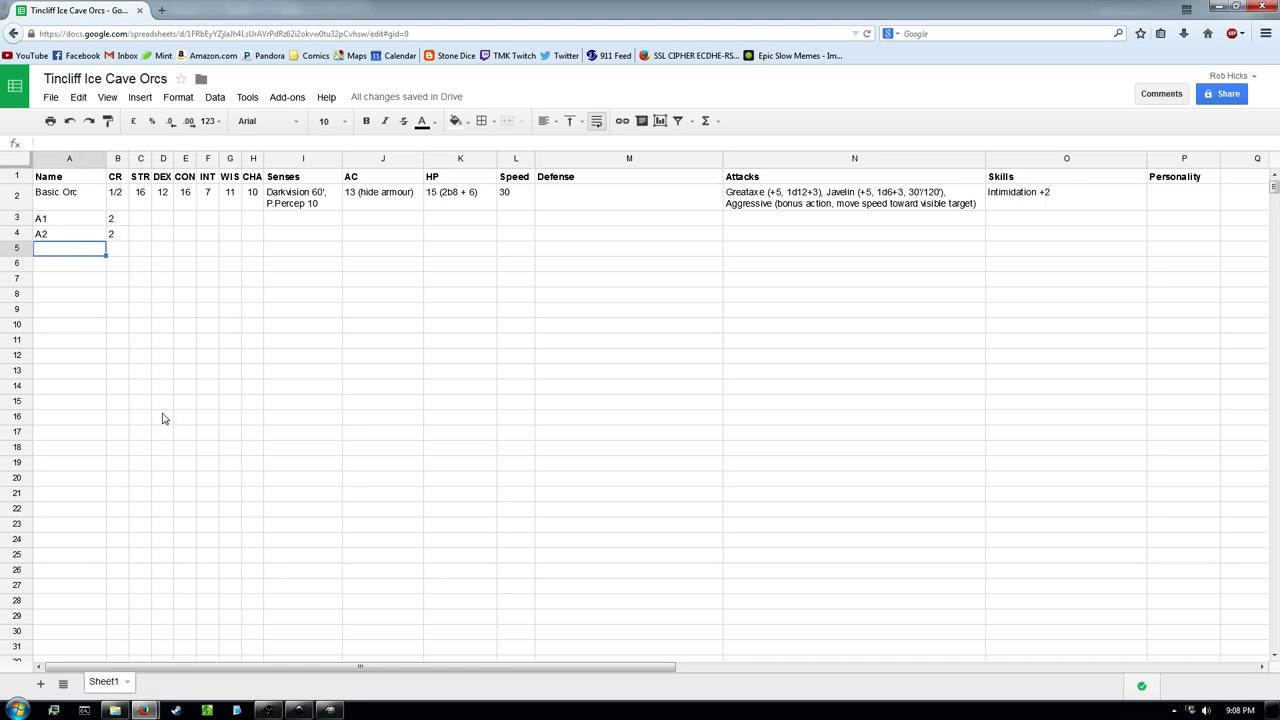
{"action": "left_click", "coordinate": [298, 710]}
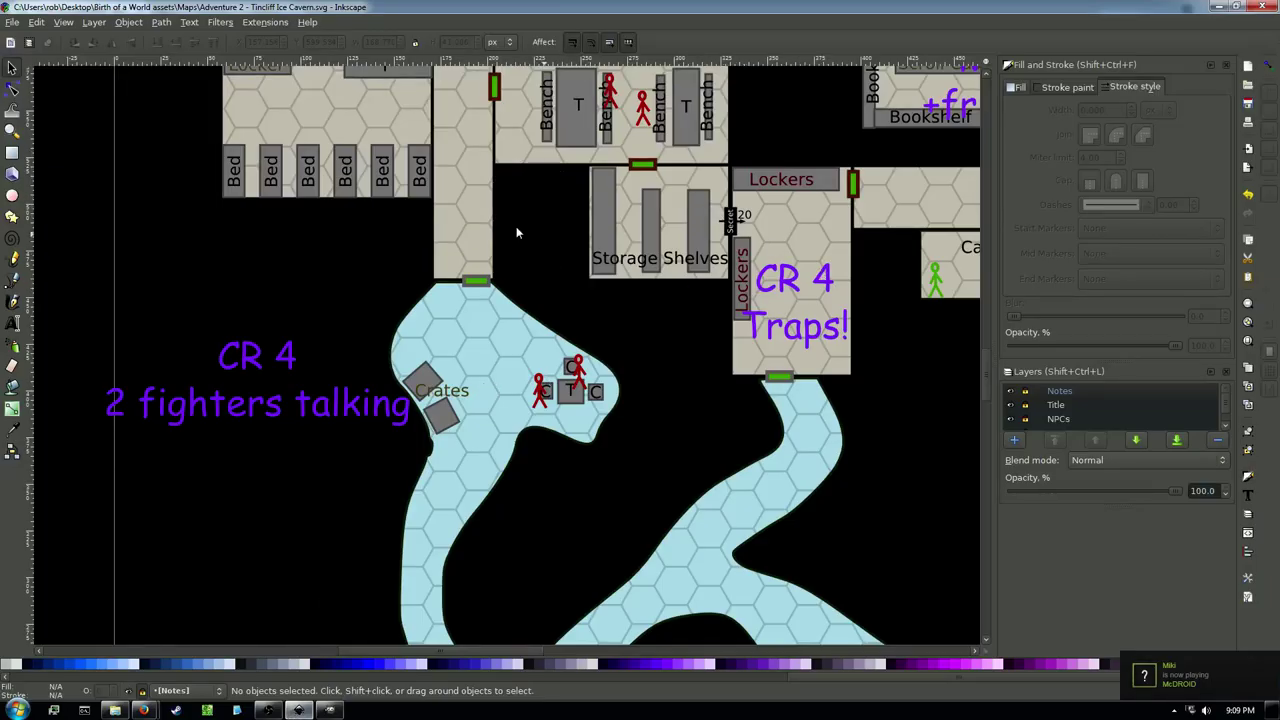
{"action": "left_click_drag", "start_coordinate": [840, 390], "coordinate": [244, 301]}
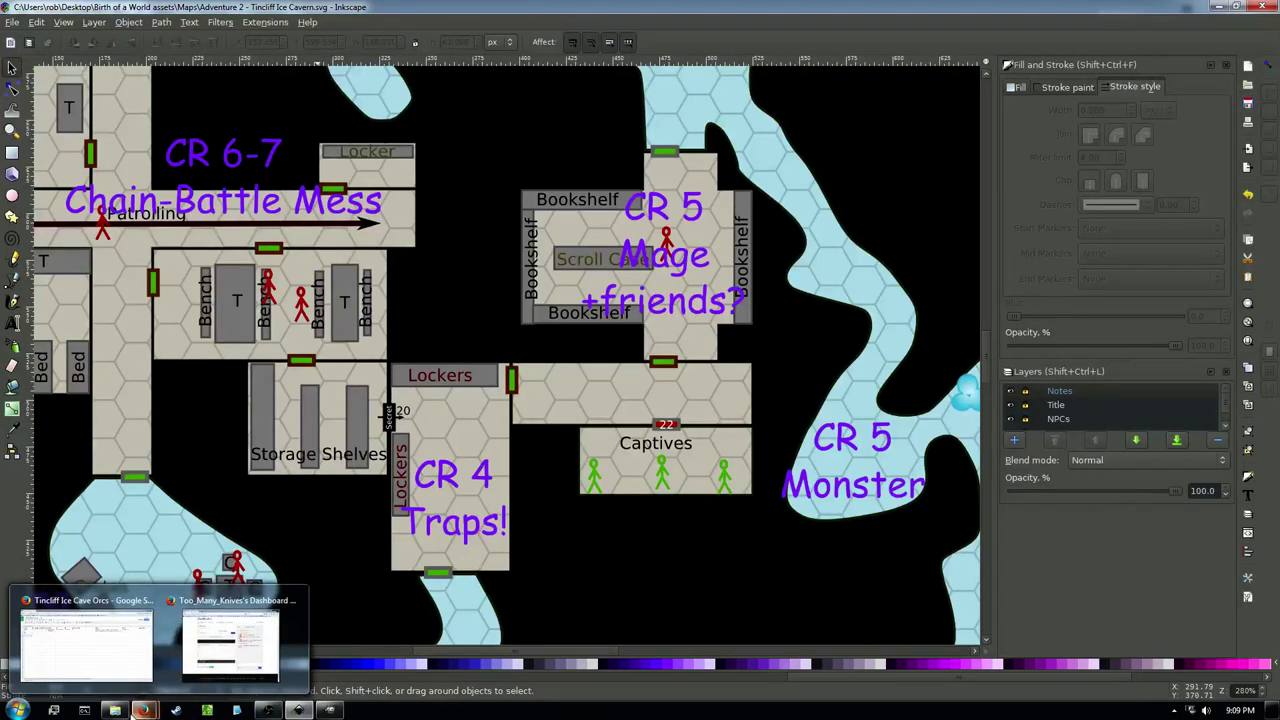
{"action": "mouse_move", "coordinate": [118, 712]}
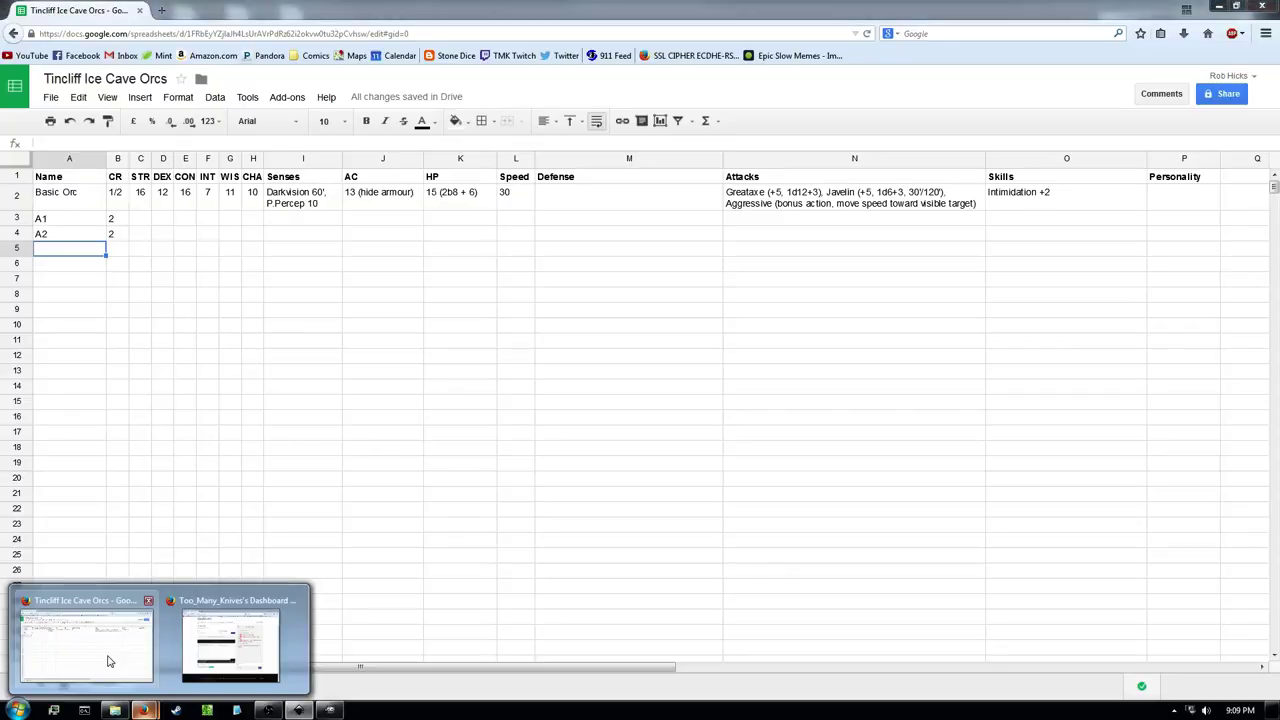
{"action": "left_click", "coordinate": [110, 661]}
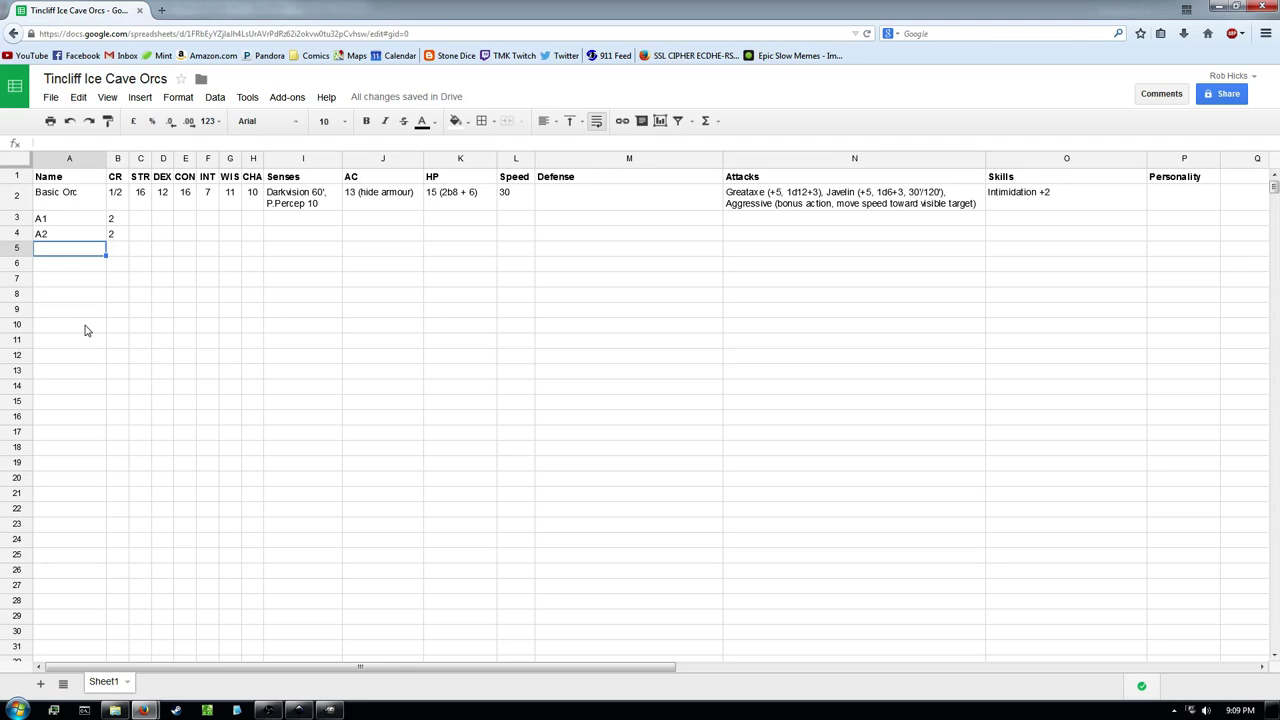
{"action": "type", "text": "Mage"}
{"action": "key", "text": "Tab"}
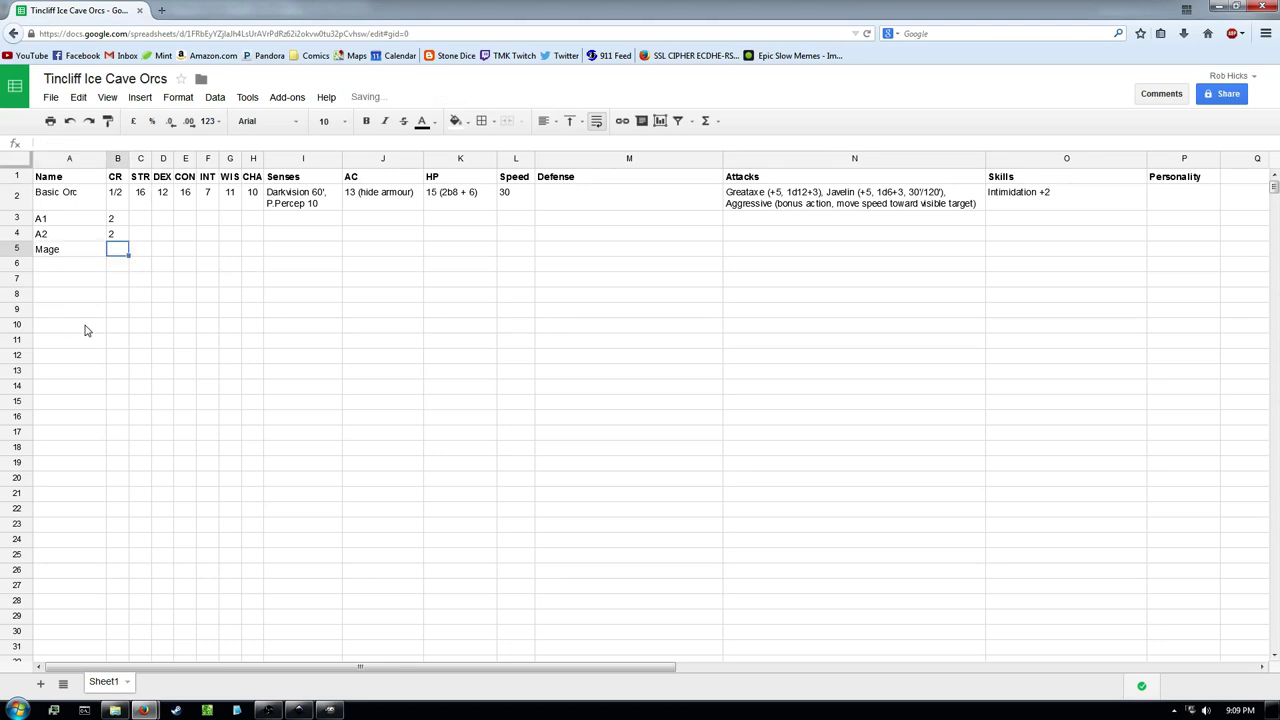
{"action": "type", "text": "3"}
{"action": "key", "text": "Return"}
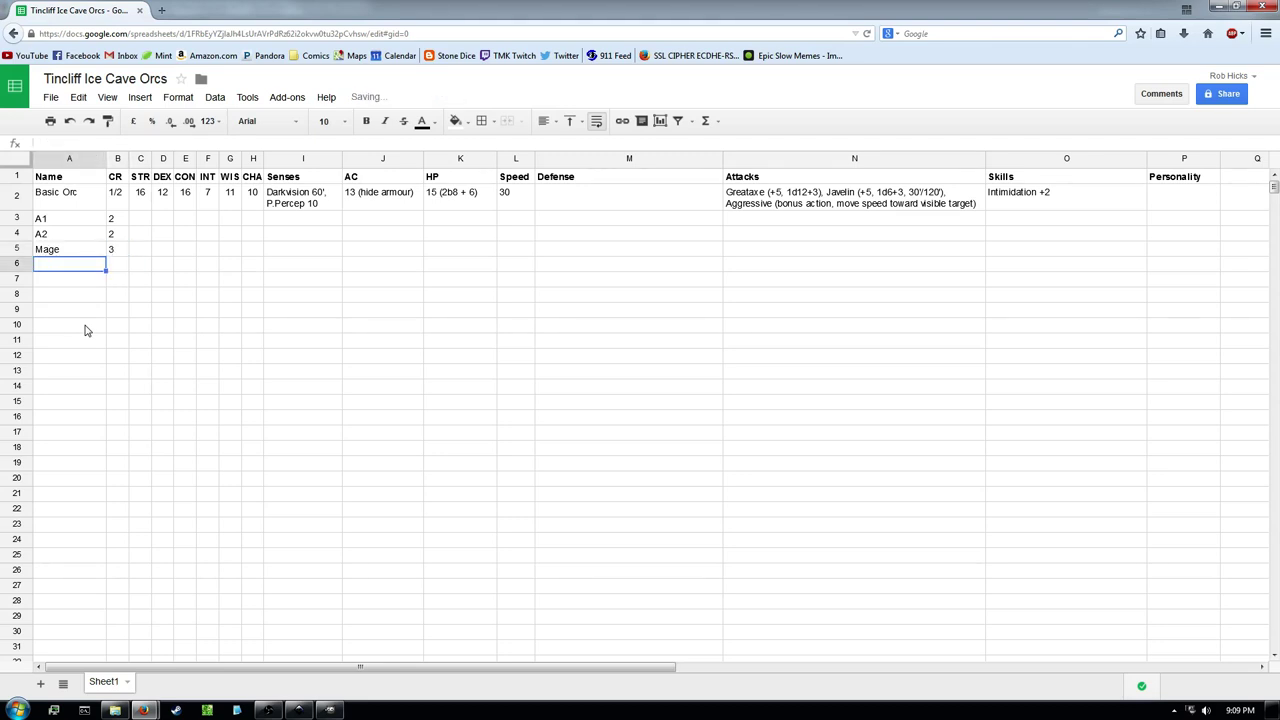
Add a Mage Guard with CR 2 in row 6
{"action": "type", "text": "Mage Guard"}
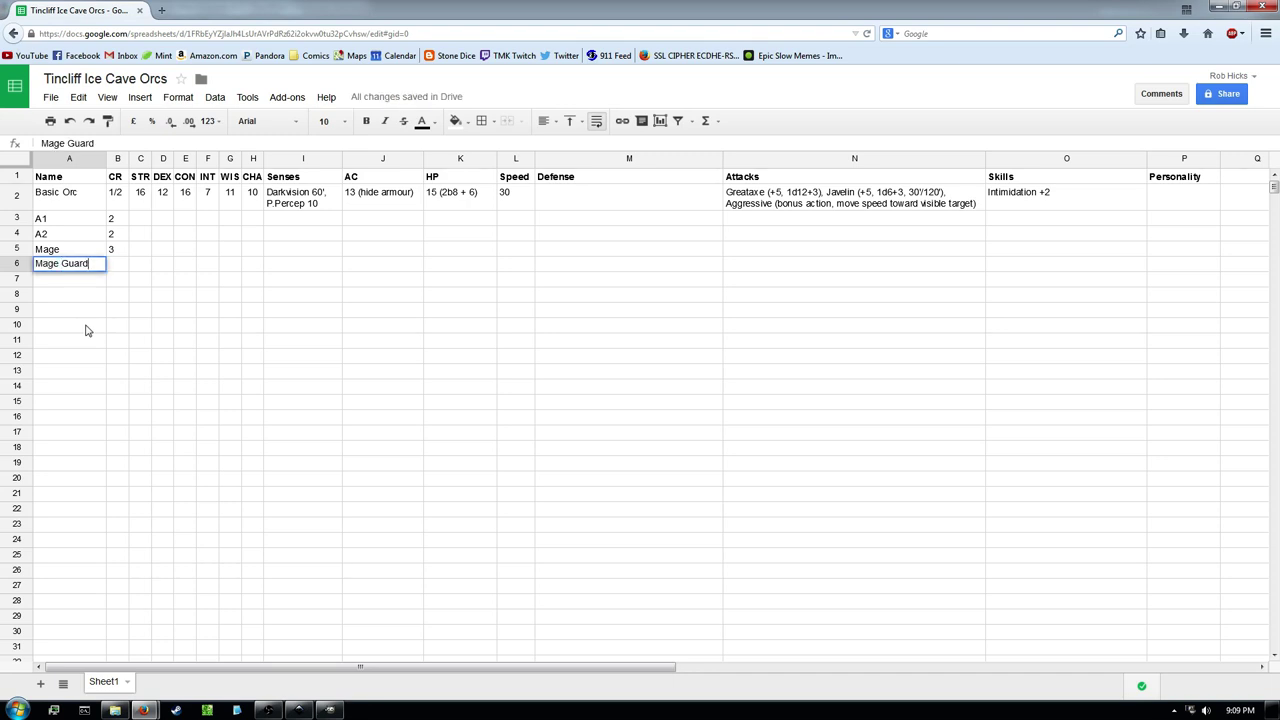
{"action": "key", "text": "Tab"}
{"action": "type", "text": "2"}
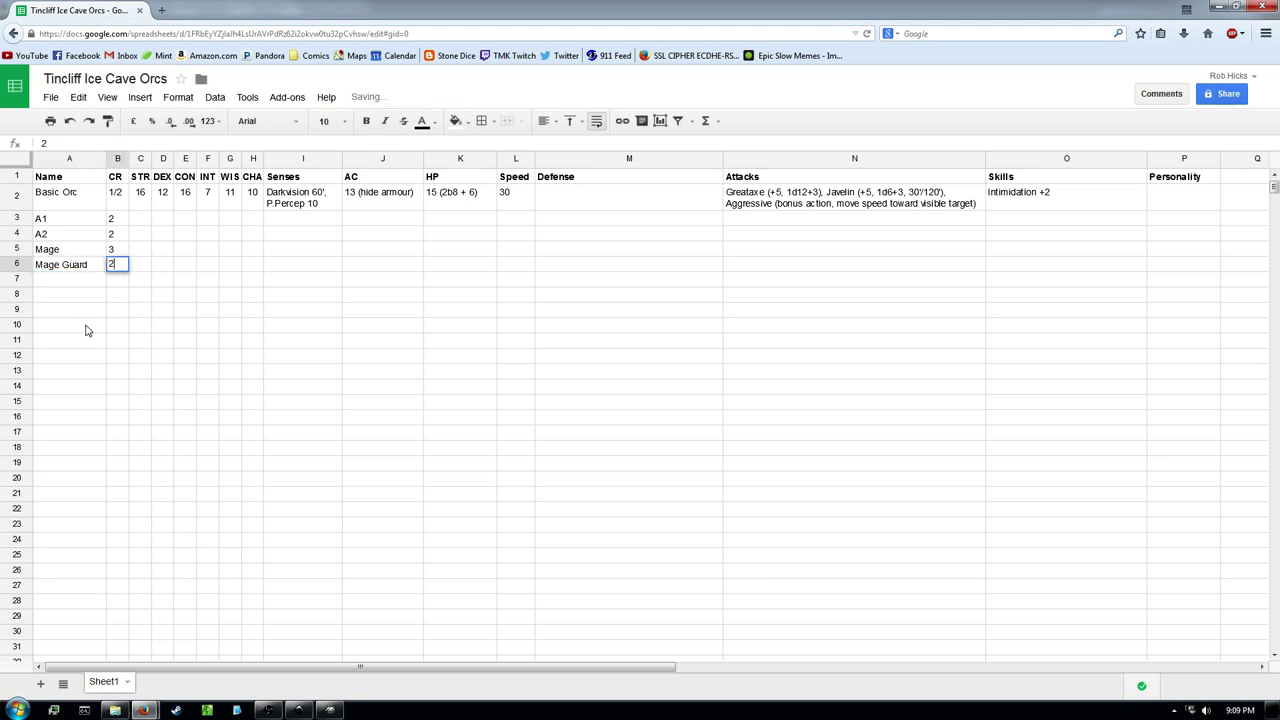
{"action": "key", "text": "Return"}
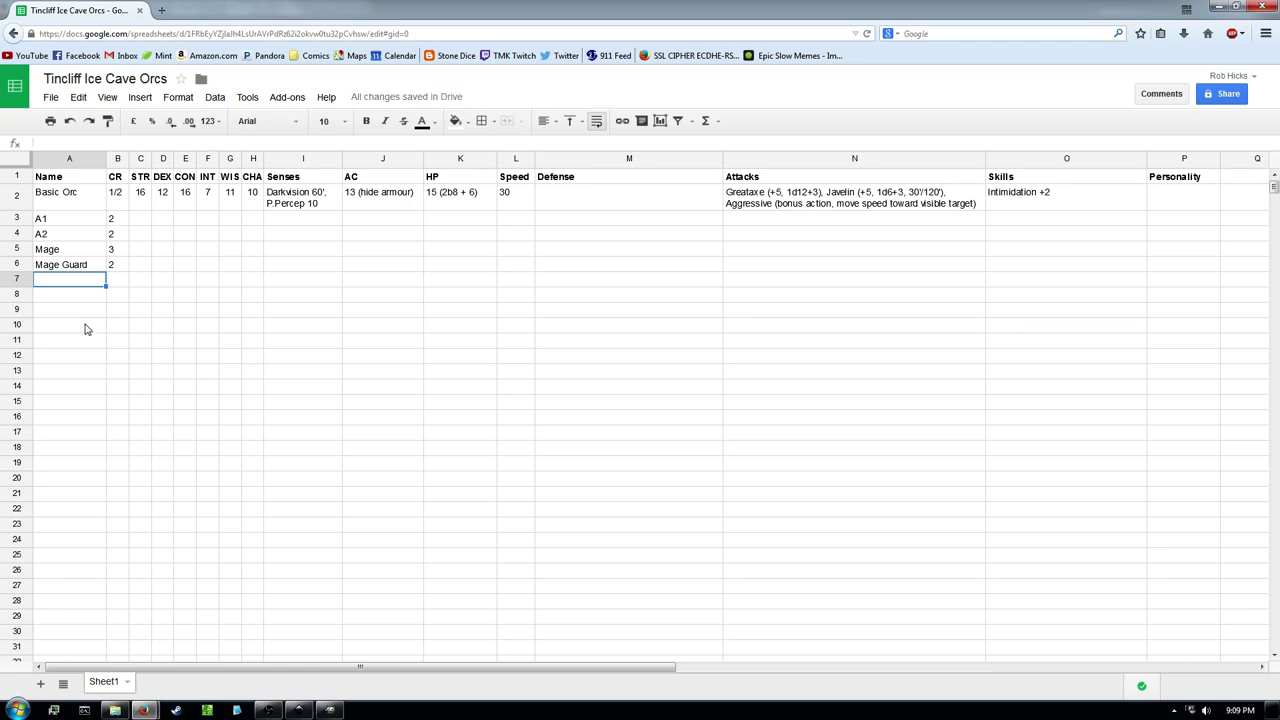
Check the CR 6-7 Chain-Battle Mess area on the Inkscape map, and enter the name Partoller in cell A7 of the orc spreadsheet
{"action": "left_click", "coordinate": [283, 713]}
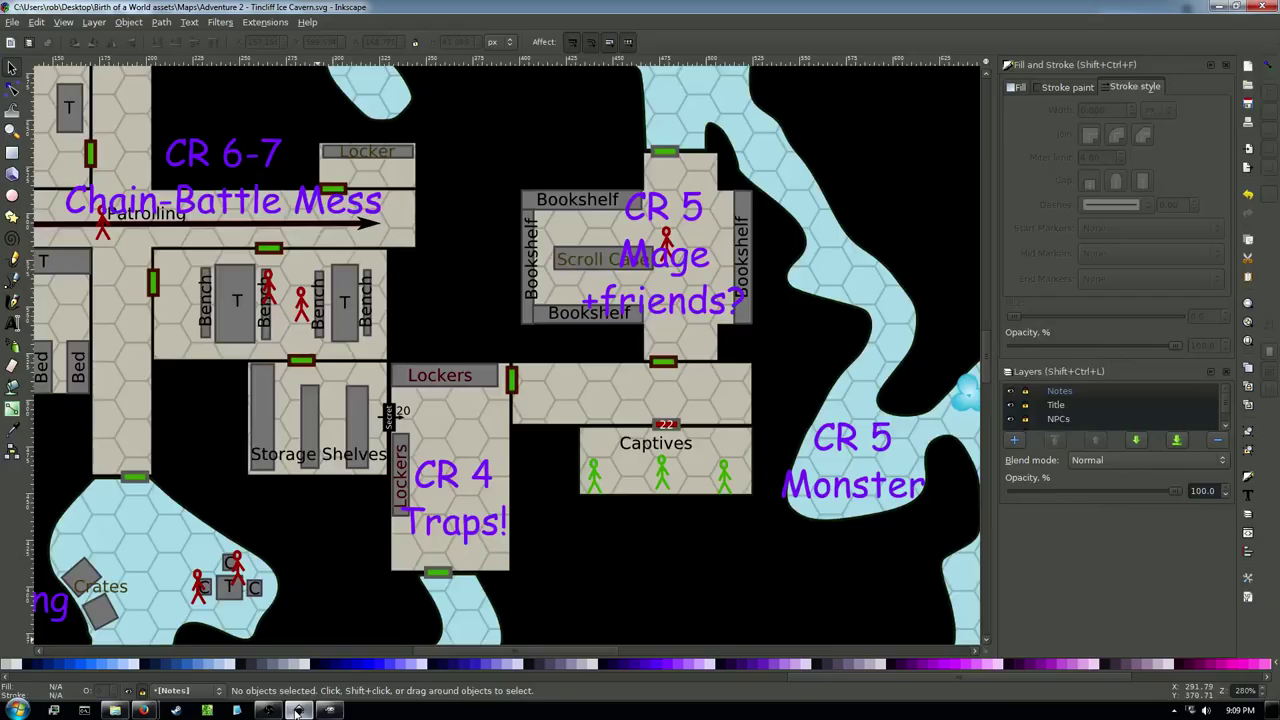
{"action": "scroll", "coordinate": [425, 392], "scroll_direction": "right", "scroll_amount": 3}
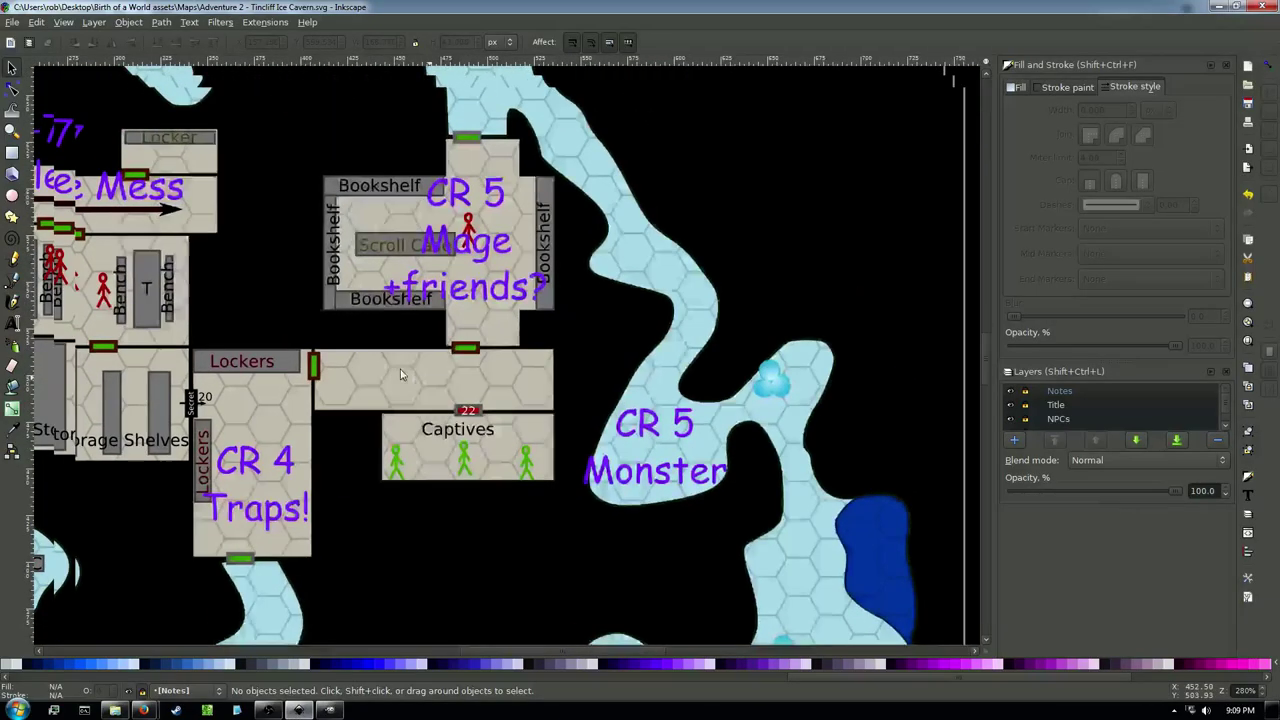
{"action": "scroll", "coordinate": [425, 392], "scroll_direction": "left", "scroll_amount": 7}
{"action": "scroll", "coordinate": [380, 370], "scroll_direction": "up", "scroll_amount": 2}
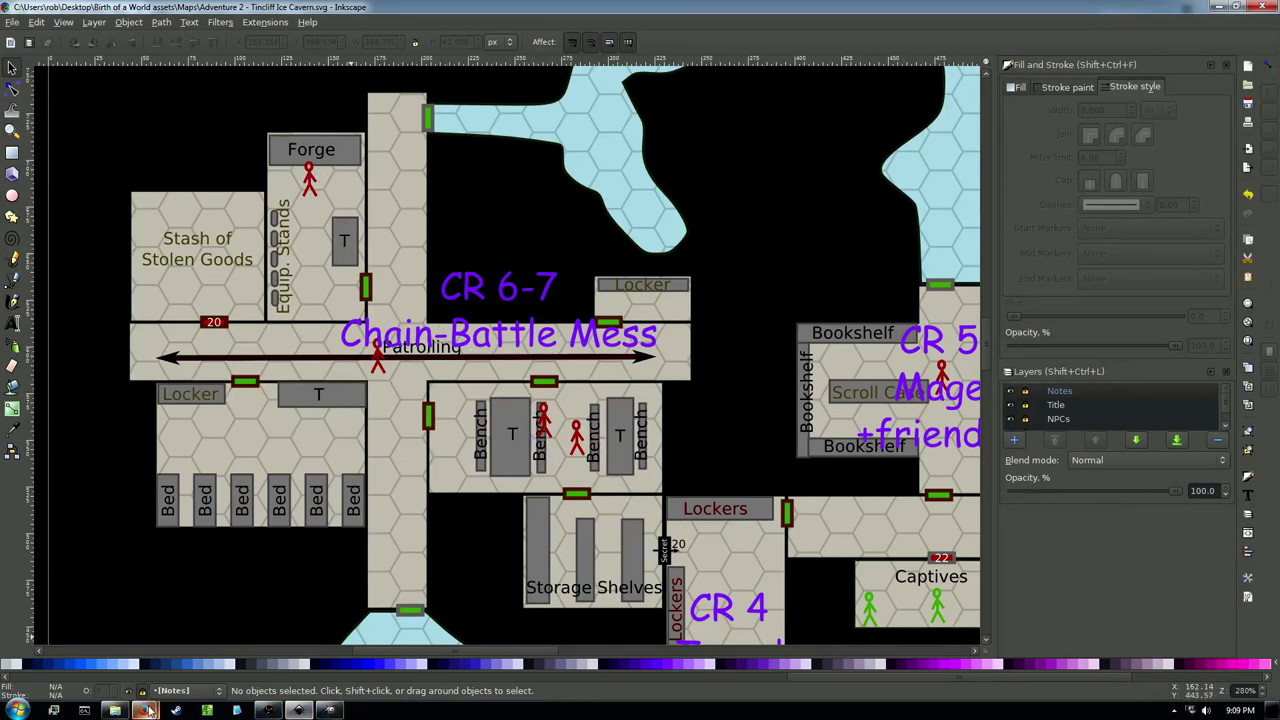
{"action": "mouse_move", "coordinate": [143, 710]}
{"action": "left_click", "coordinate": [115, 666]}
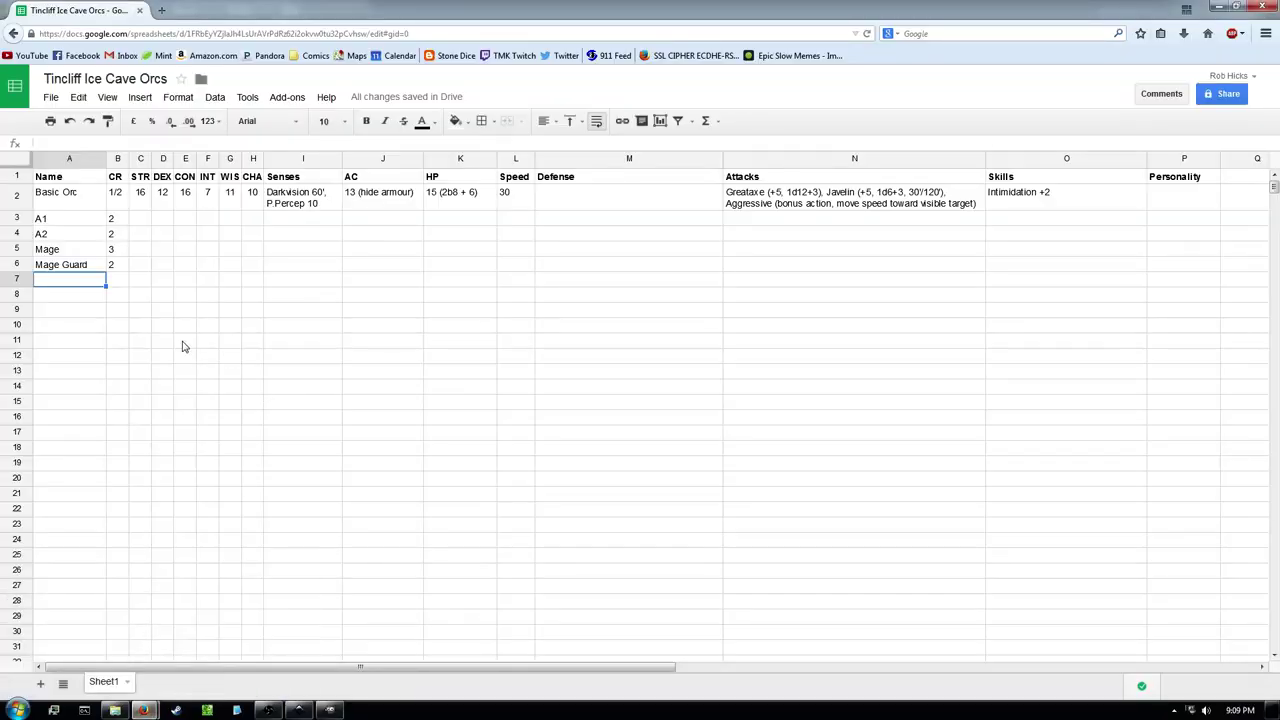
{"action": "type", "text": "Partroller"}
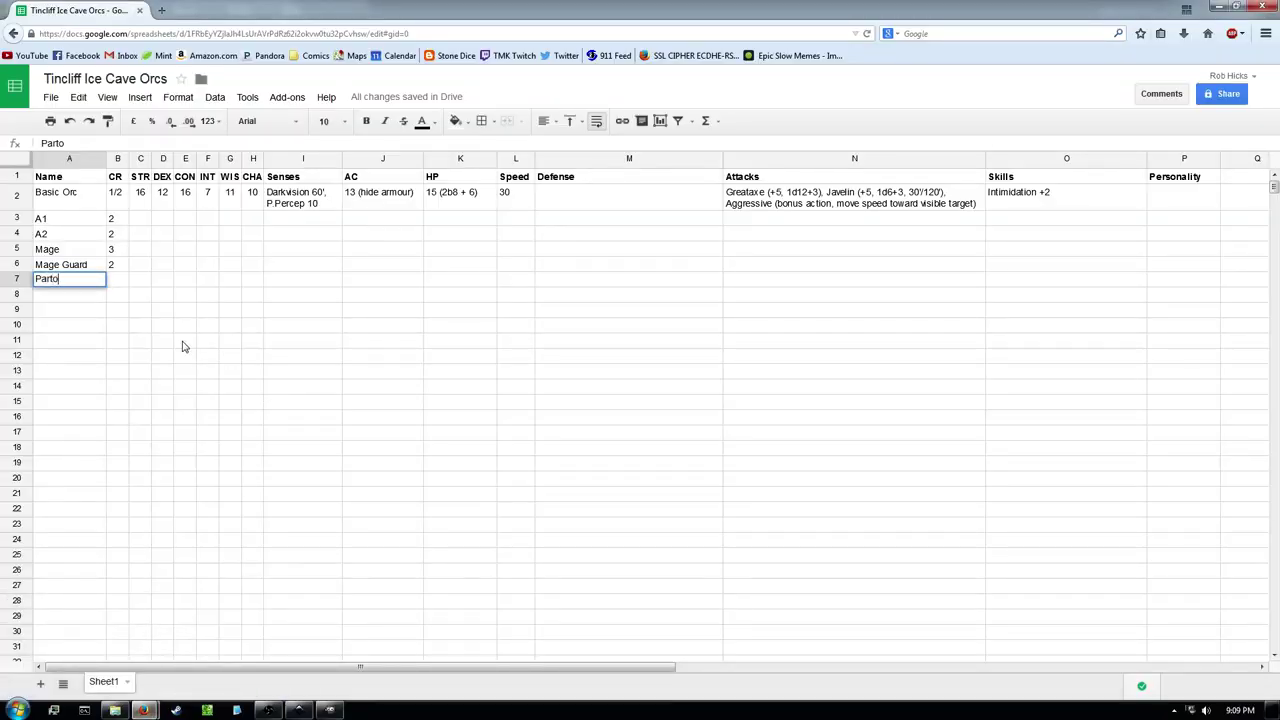
{"action": "key", "text": "Tab"}
{"action": "key", "text": "Return"}
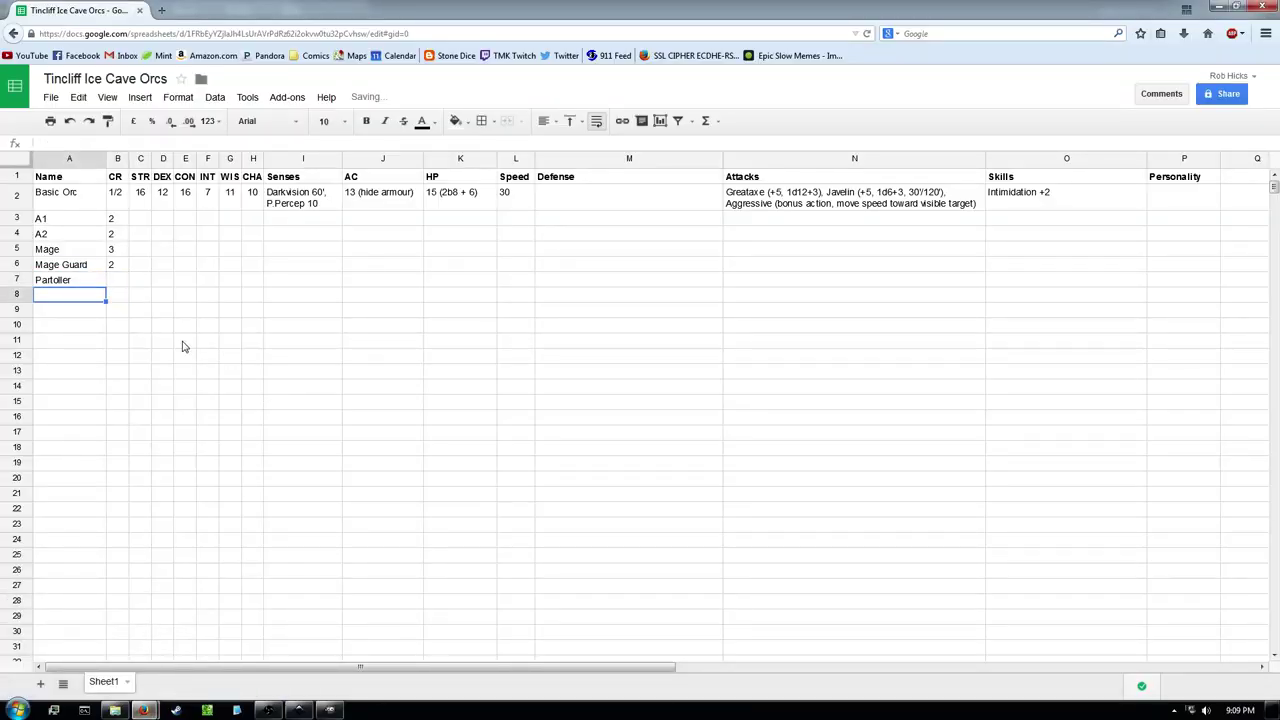
Enter the names Blacksmit, B1 and B2 in cells A8 to A10
{"action": "type", "text": "Blacksmit"}
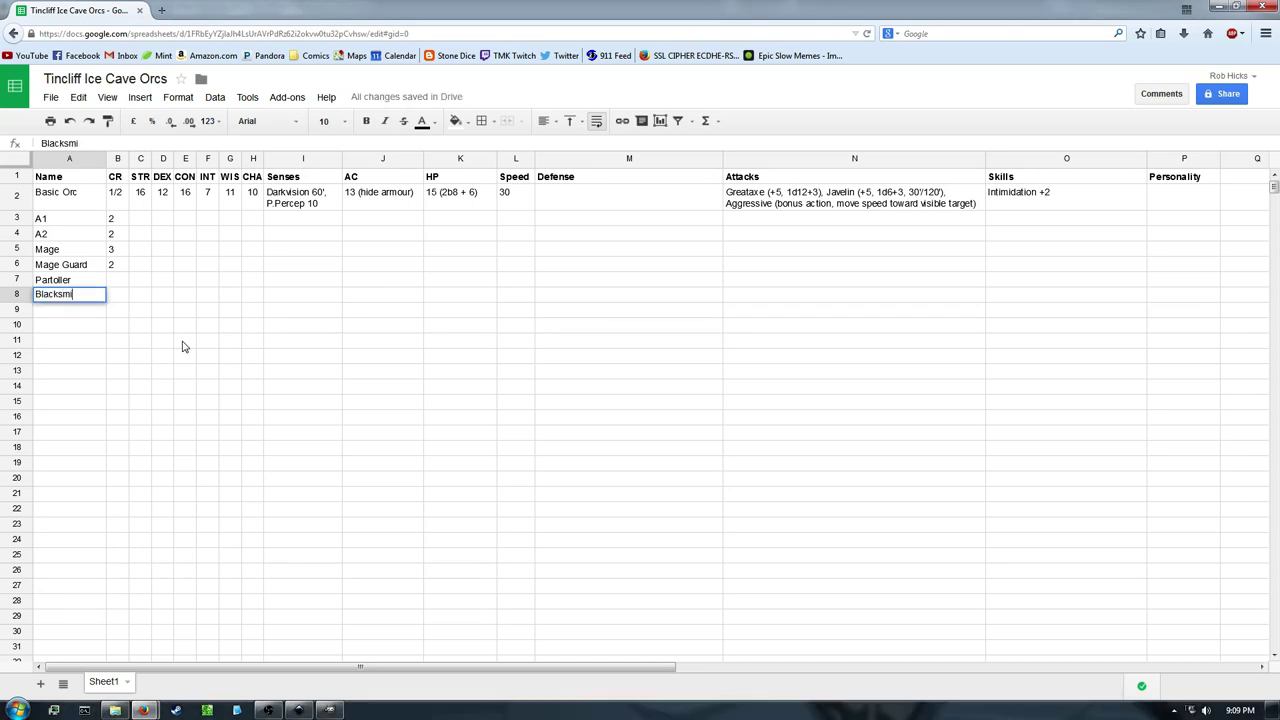
{"action": "key", "text": "Return"}
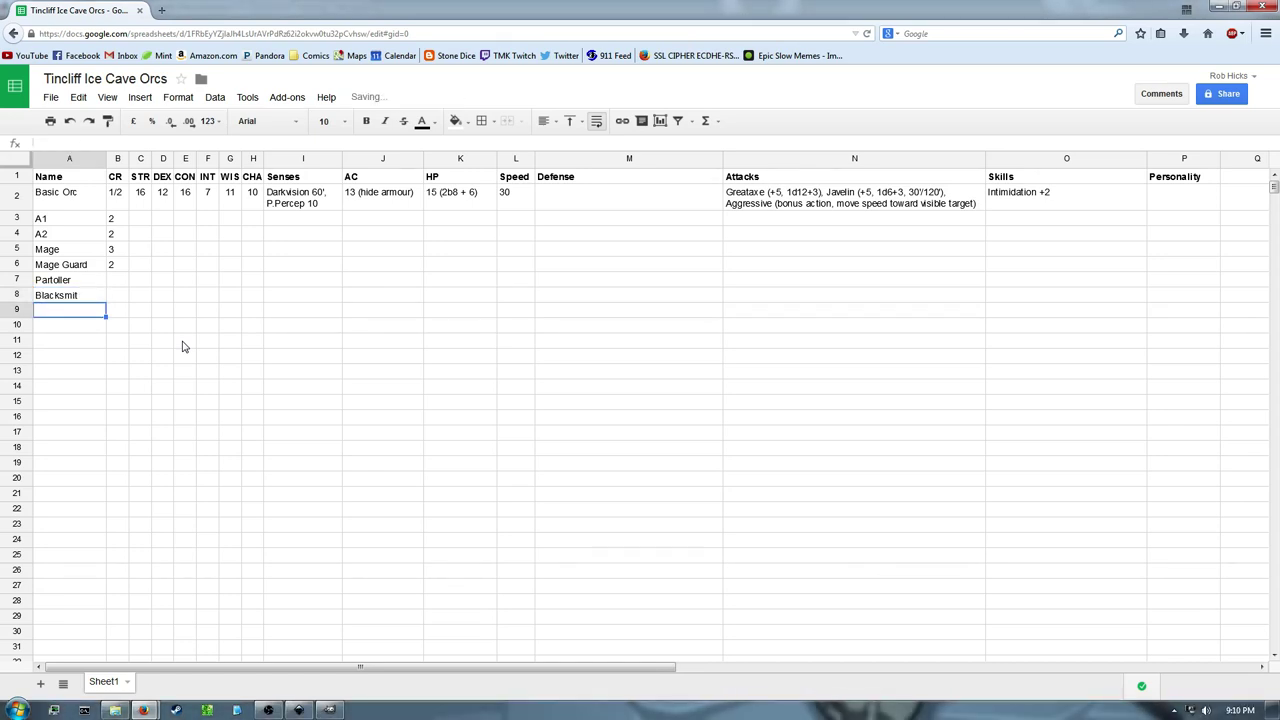
{"action": "type", "text": "B1"}
{"action": "key", "text": "Return"}
{"action": "type", "text": "B2"}
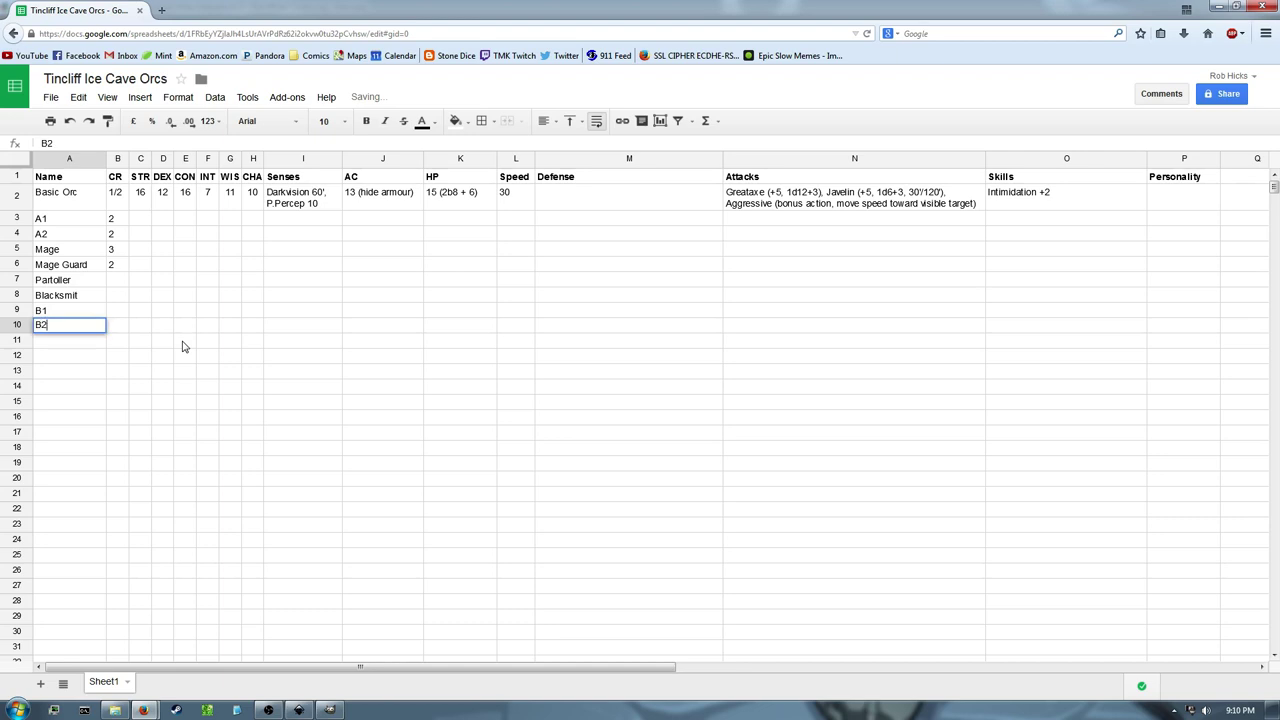
{"action": "key", "text": "Return"}
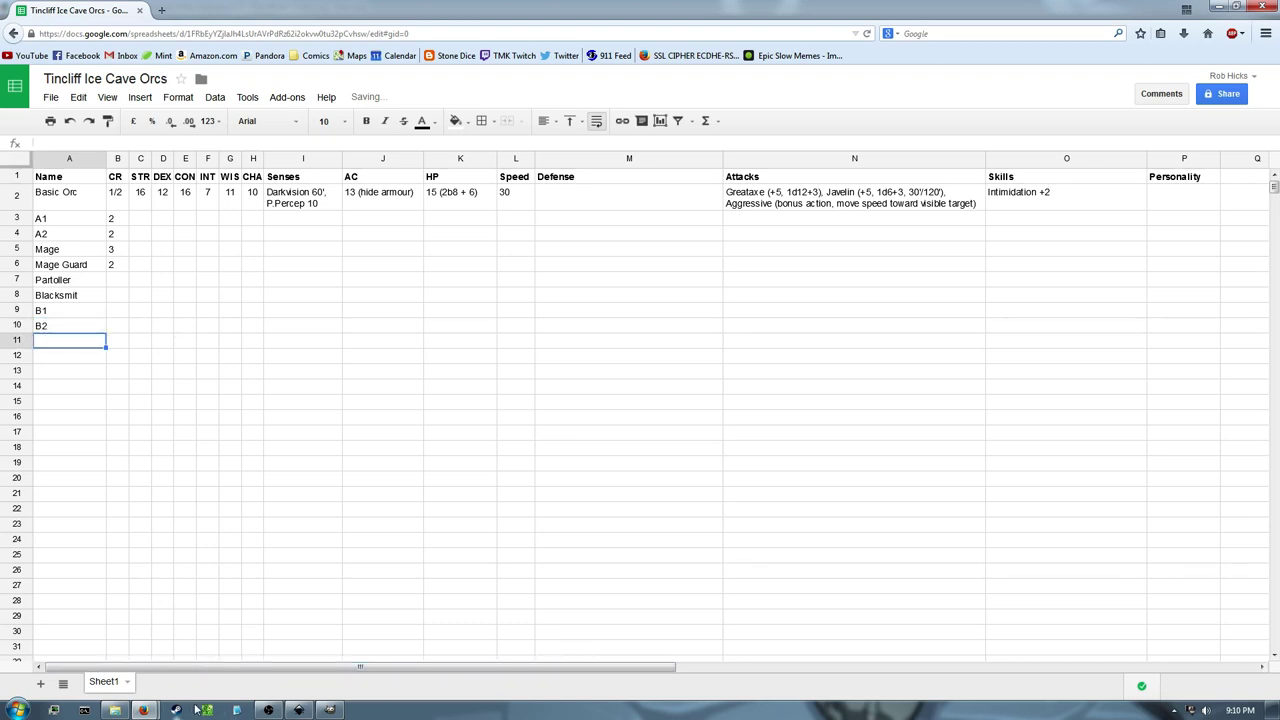
Review the Chain-Battle Mess encounter on the Inkscape map, and set the CR of Partoller to 3 in the orc spreadsheet
{"action": "left_click", "coordinate": [297, 710]}
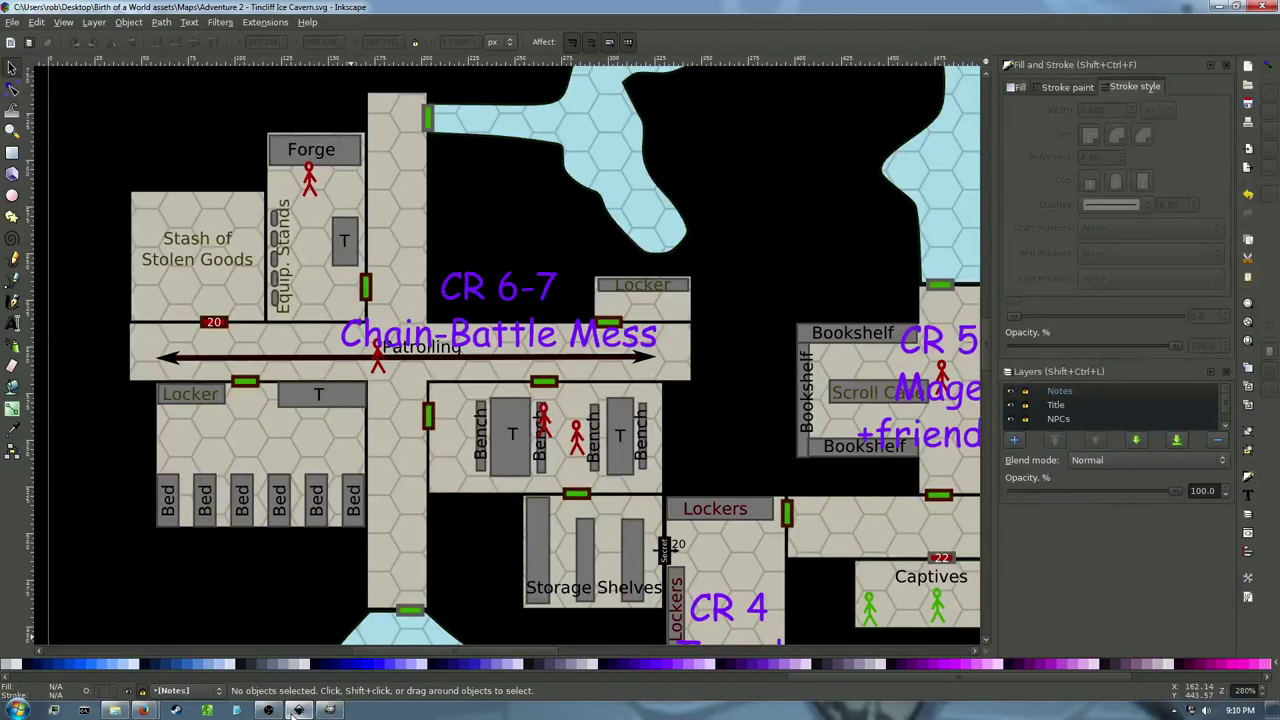
{"action": "mouse_move", "coordinate": [149, 712]}
{"action": "mouse_move", "coordinate": [282, 708]}
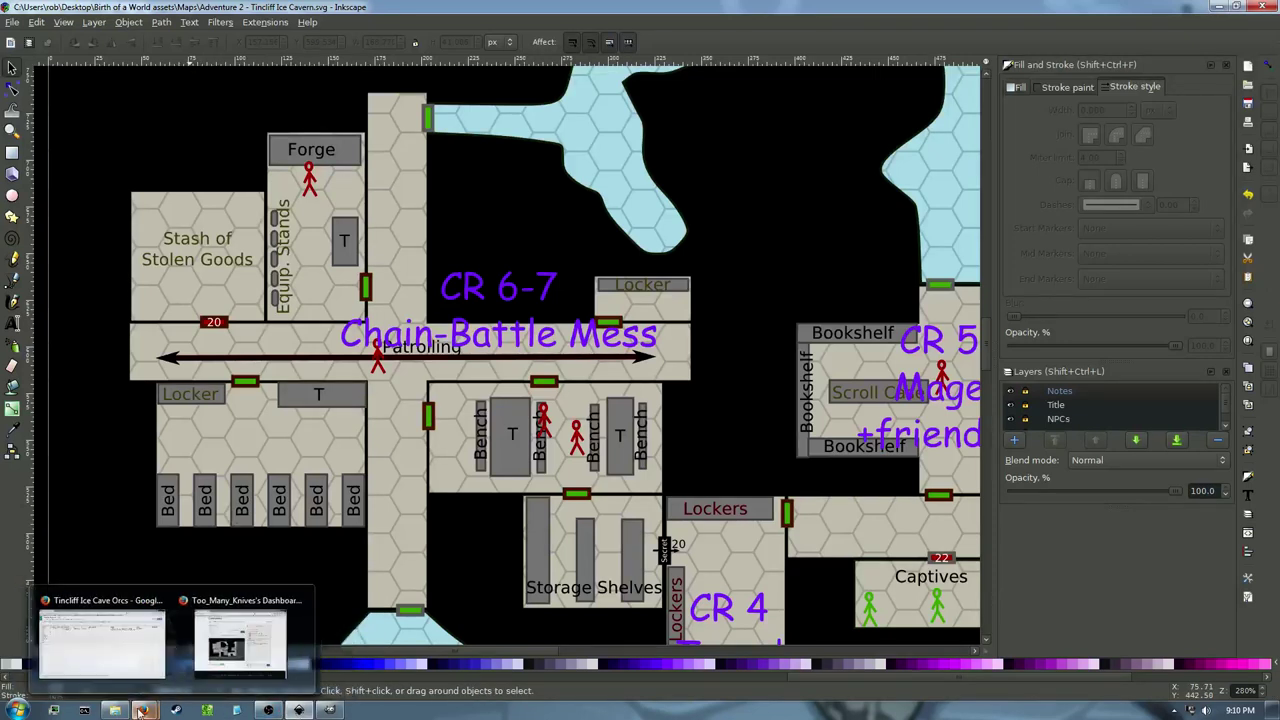
{"action": "left_click", "coordinate": [98, 668]}
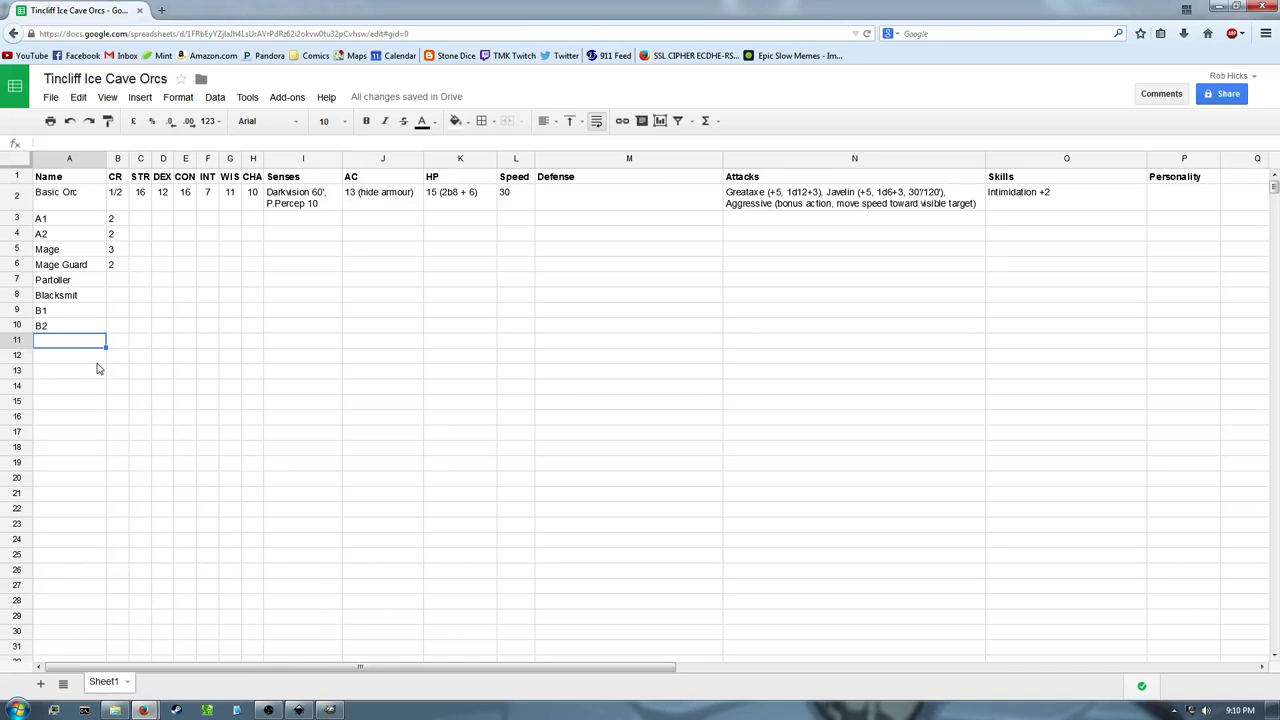
{"action": "left_click", "coordinate": [117, 293]}
{"action": "key", "text": "Up"}
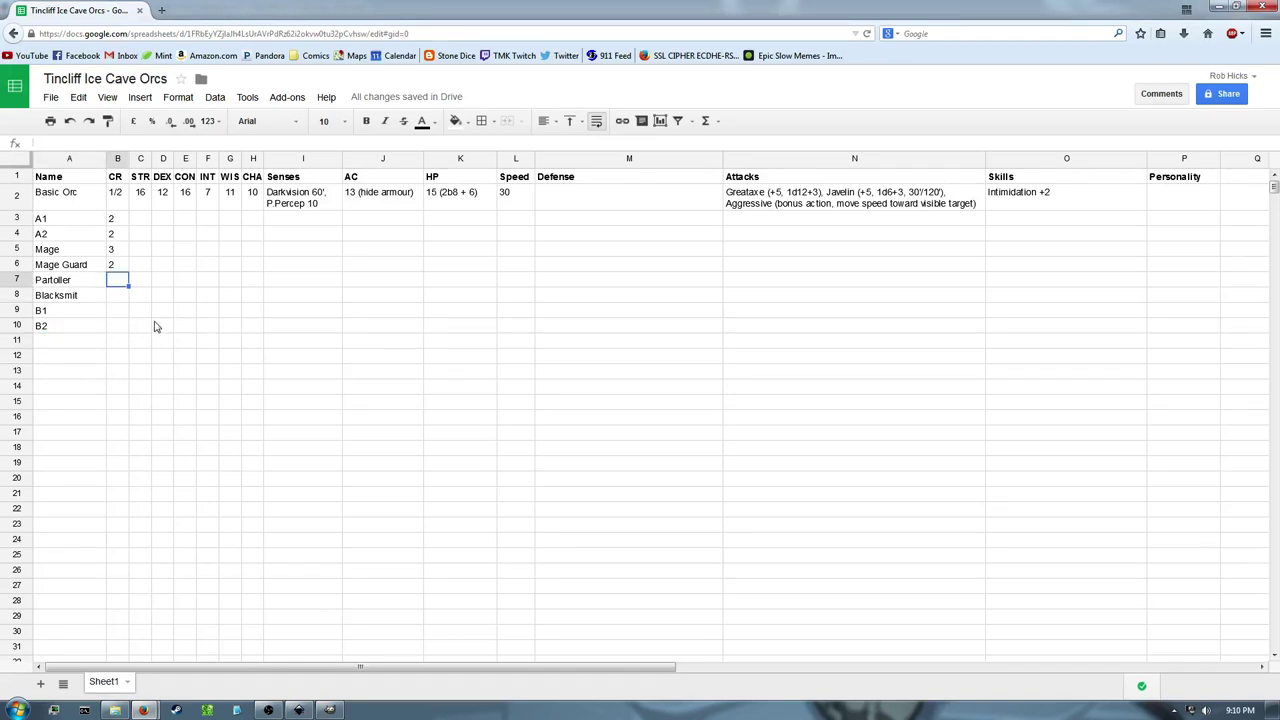
{"action": "type", "text": "3"}
{"action": "key", "text": "Return"}
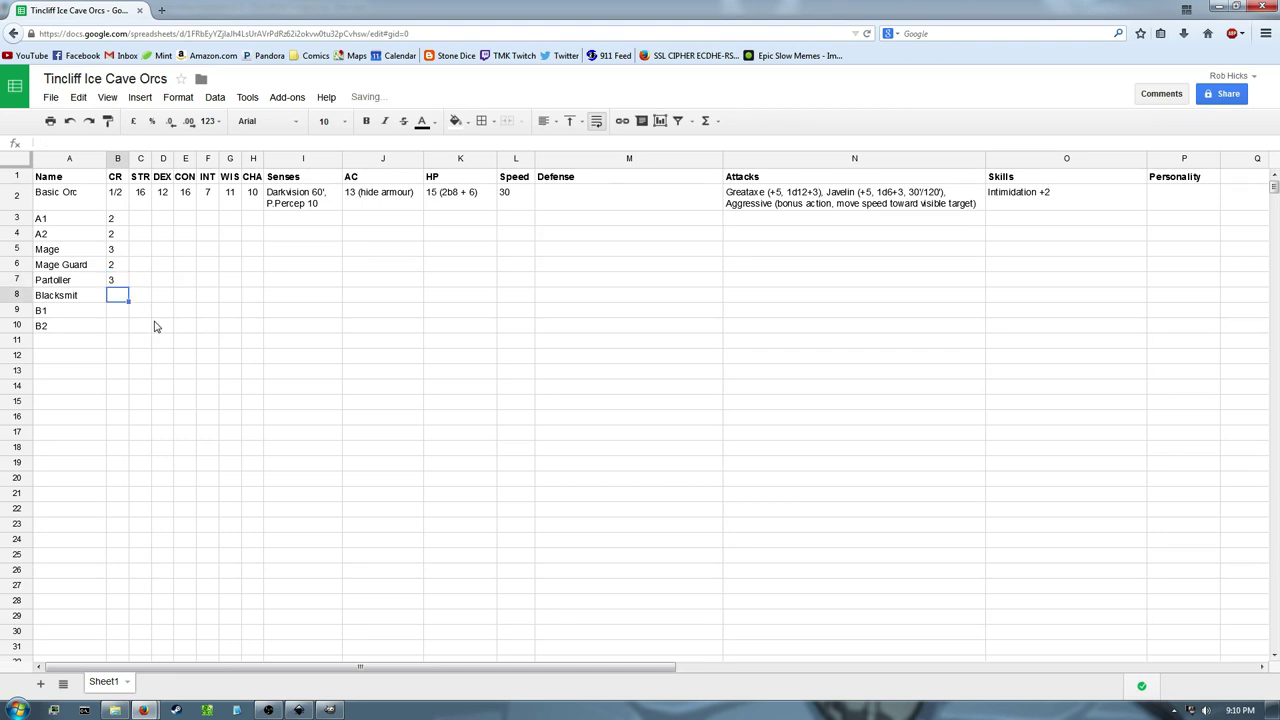
Set the CR of Blacksmit to 1 and the CR of both B1 and B2 to 2
{"action": "type", "text": "1"}
{"action": "key", "text": "Return"}
{"action": "type", "text": "2"}
{"action": "key", "text": "Return"}
{"action": "type", "text": "2"}
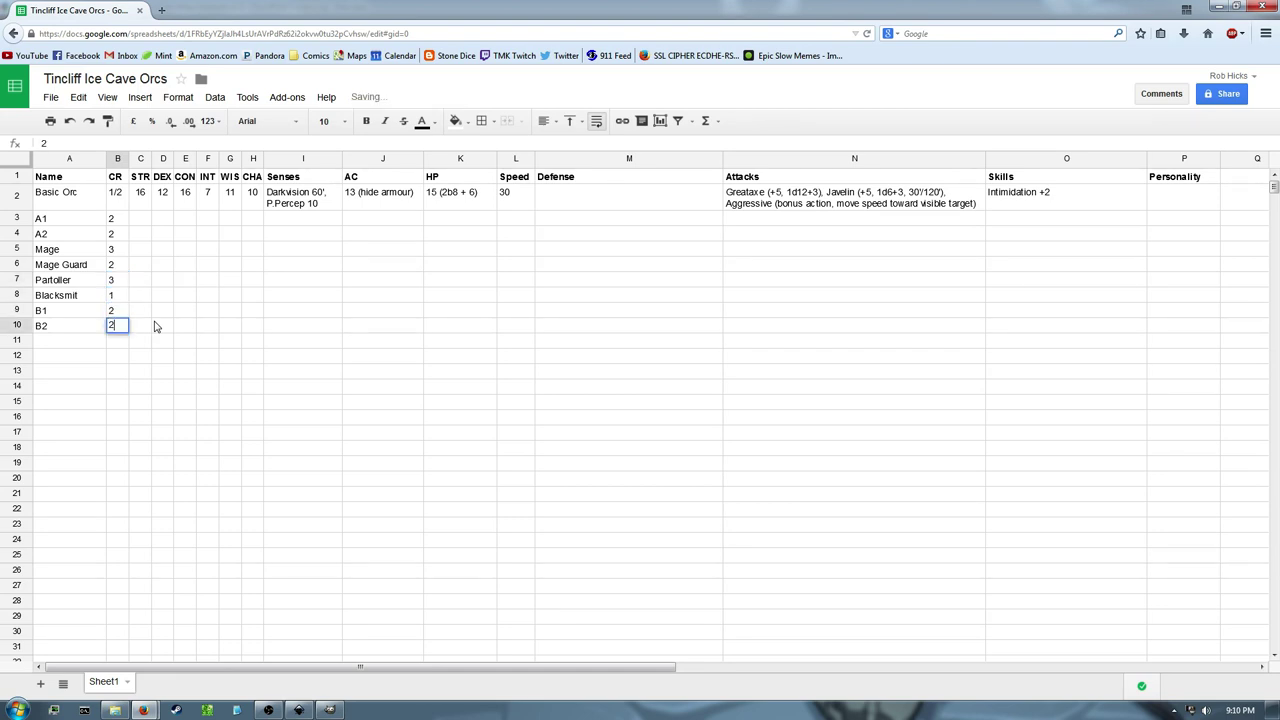
{"action": "key", "text": "Return"}
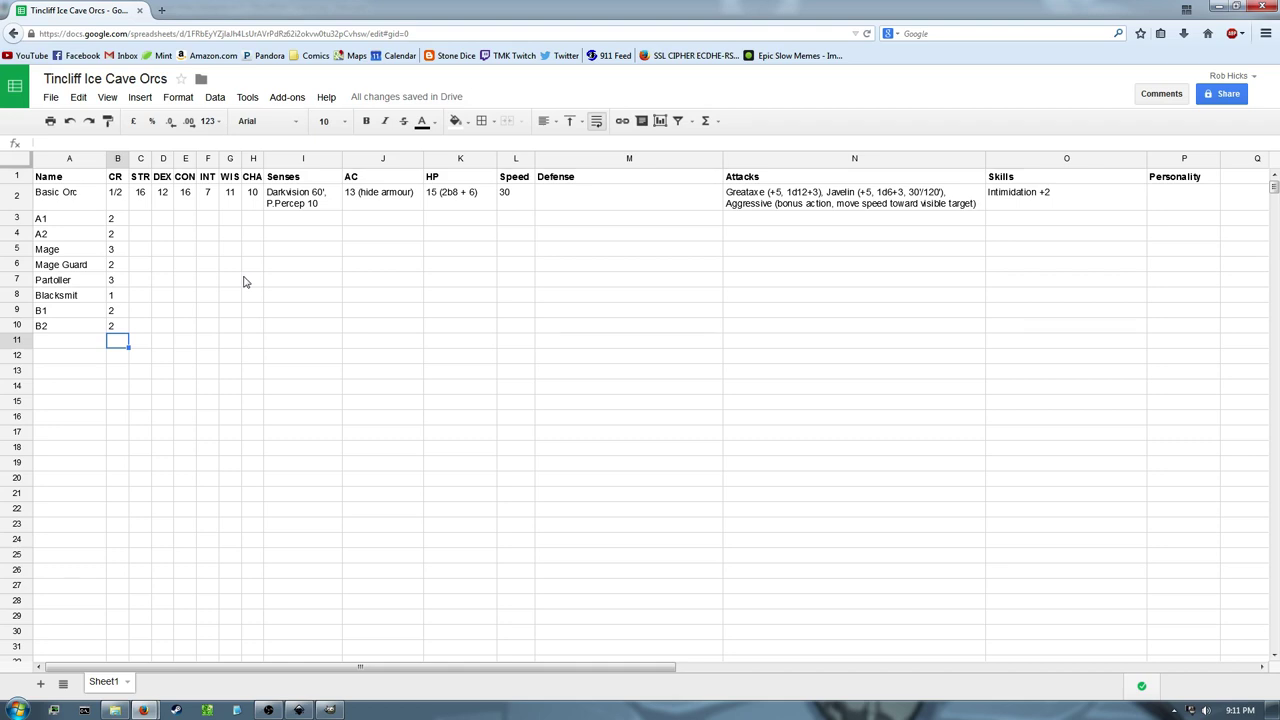
Add a Chieftain in row 11 of the orc spreadsheet, check the boss battle note on the Inkscape map, and set the CR to 4
{"action": "left_click", "coordinate": [87, 347]}
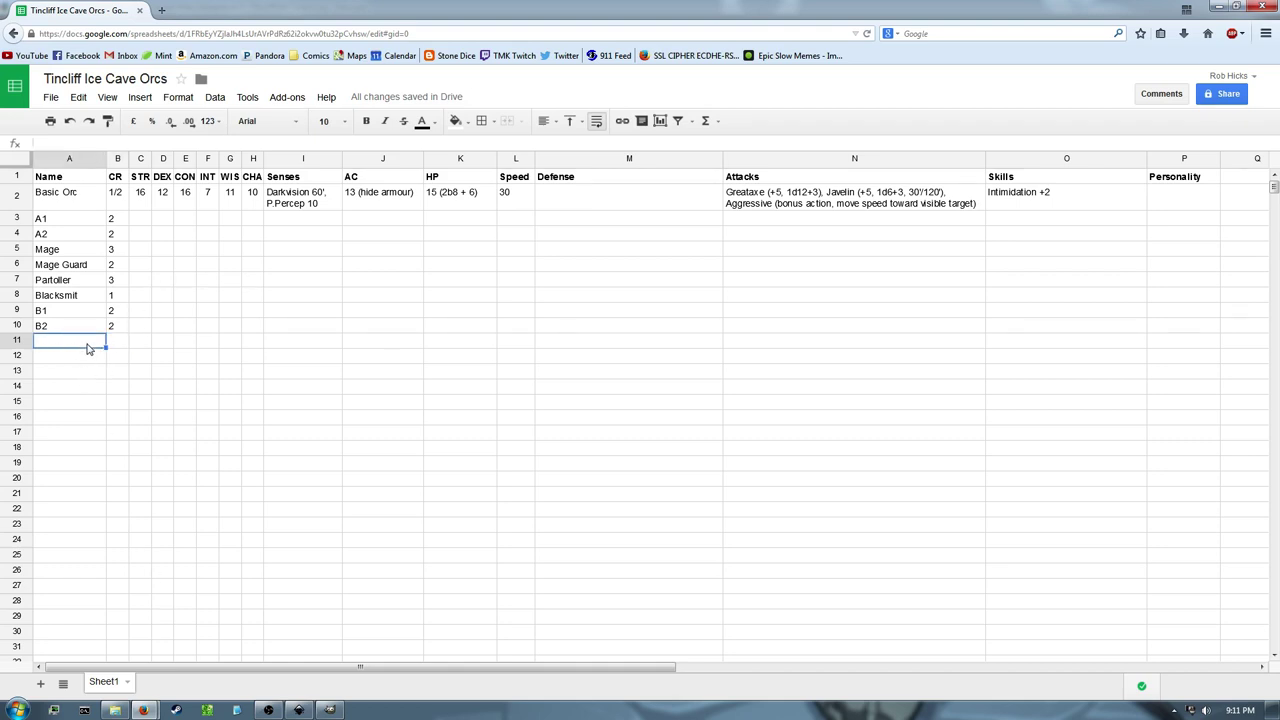
{"action": "type", "text": "Chieftain"}
{"action": "key", "text": "Tab"}
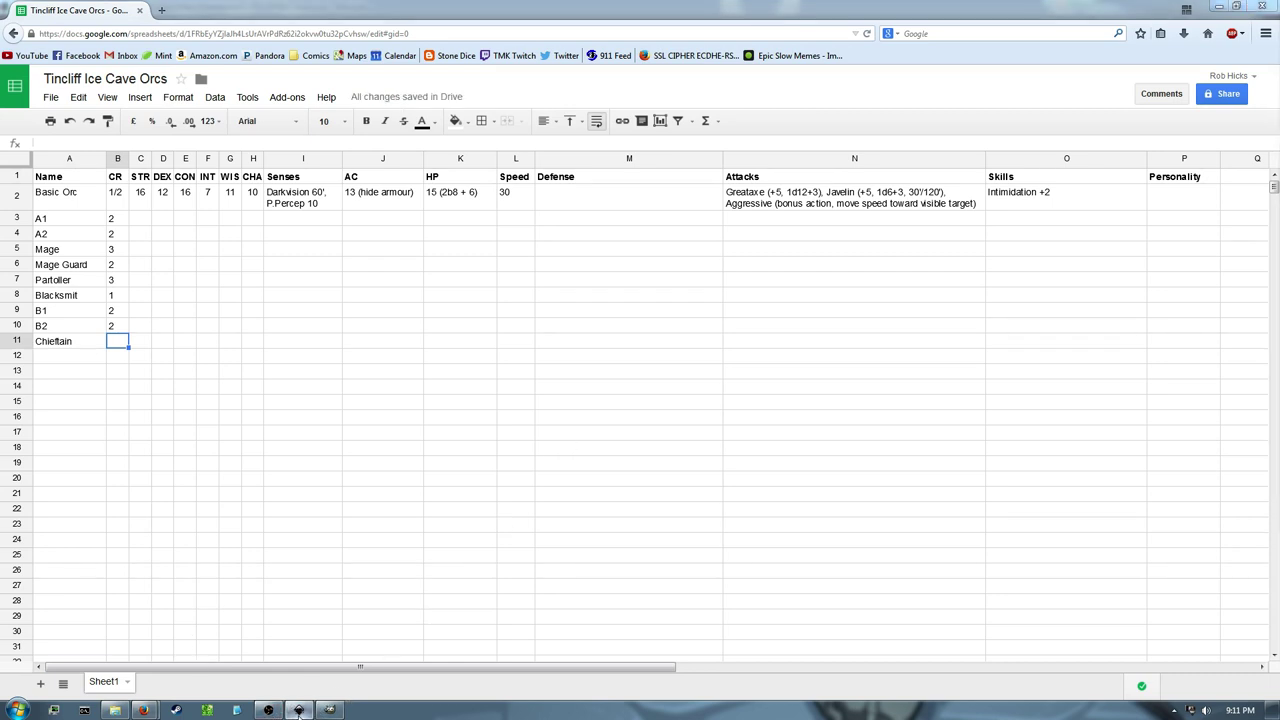
{"action": "left_click", "coordinate": [298, 710]}
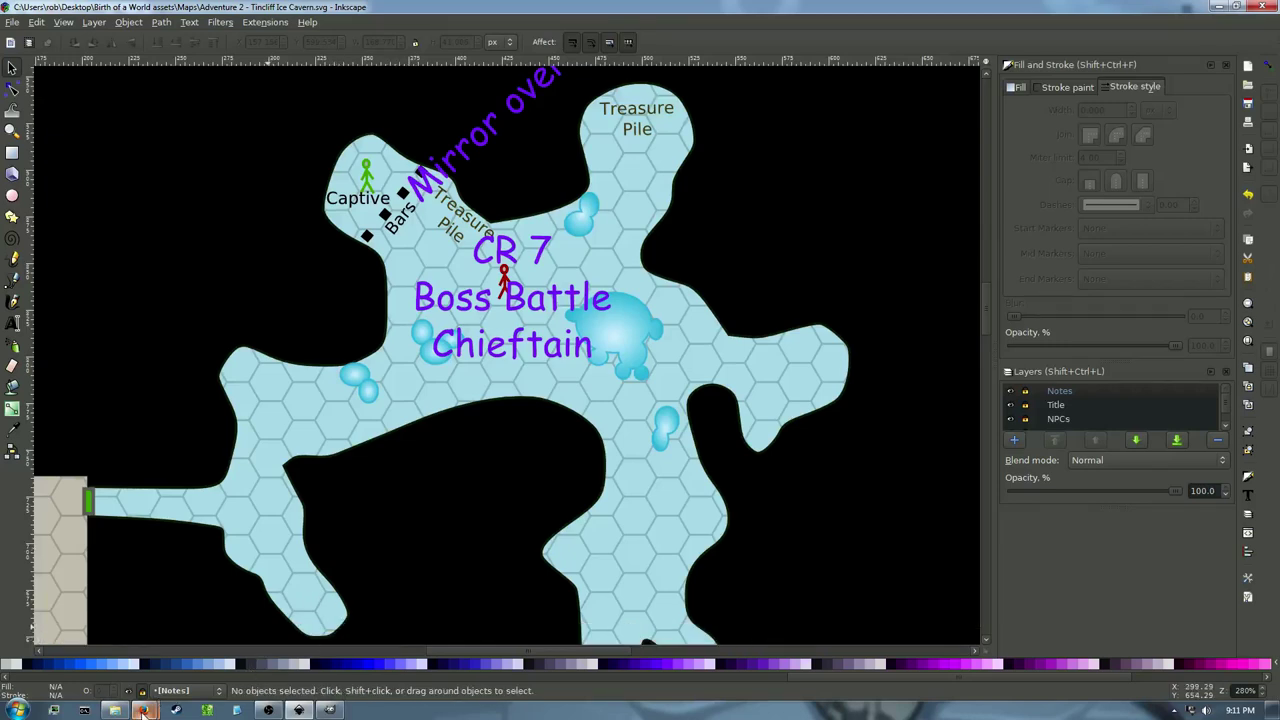
{"action": "mouse_move", "coordinate": [143, 710]}
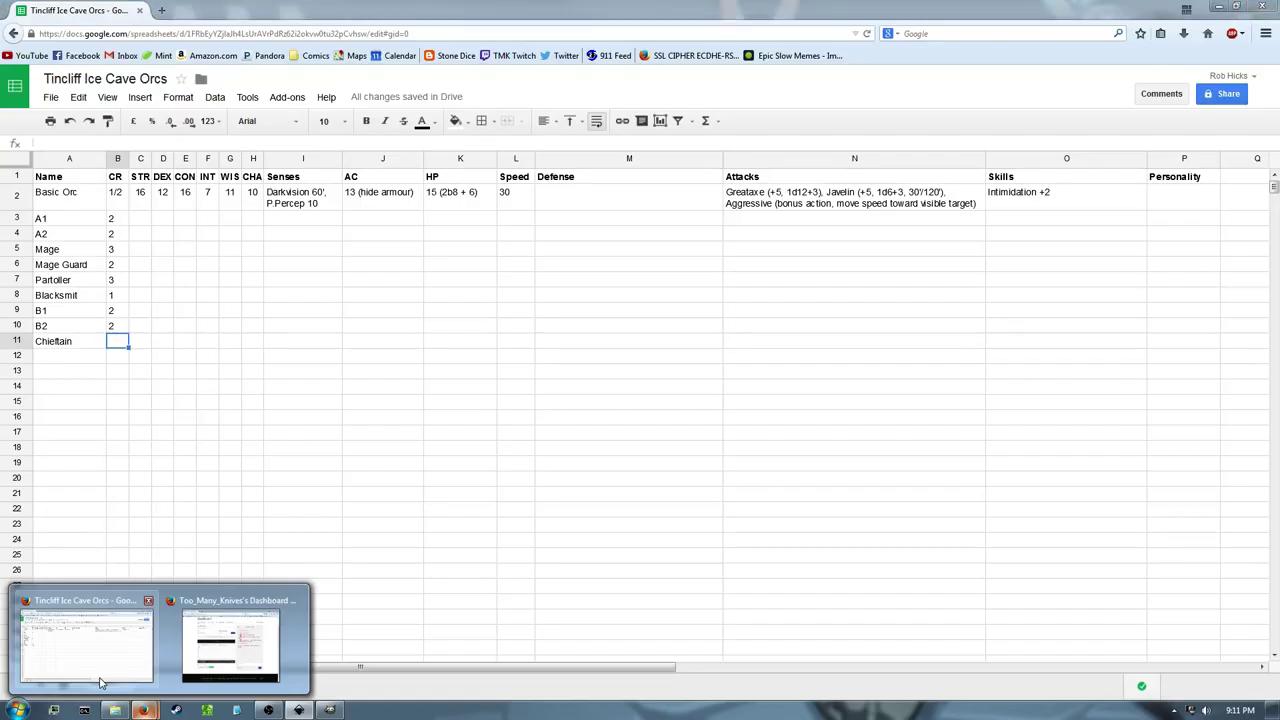
{"action": "left_click", "coordinate": [103, 684]}
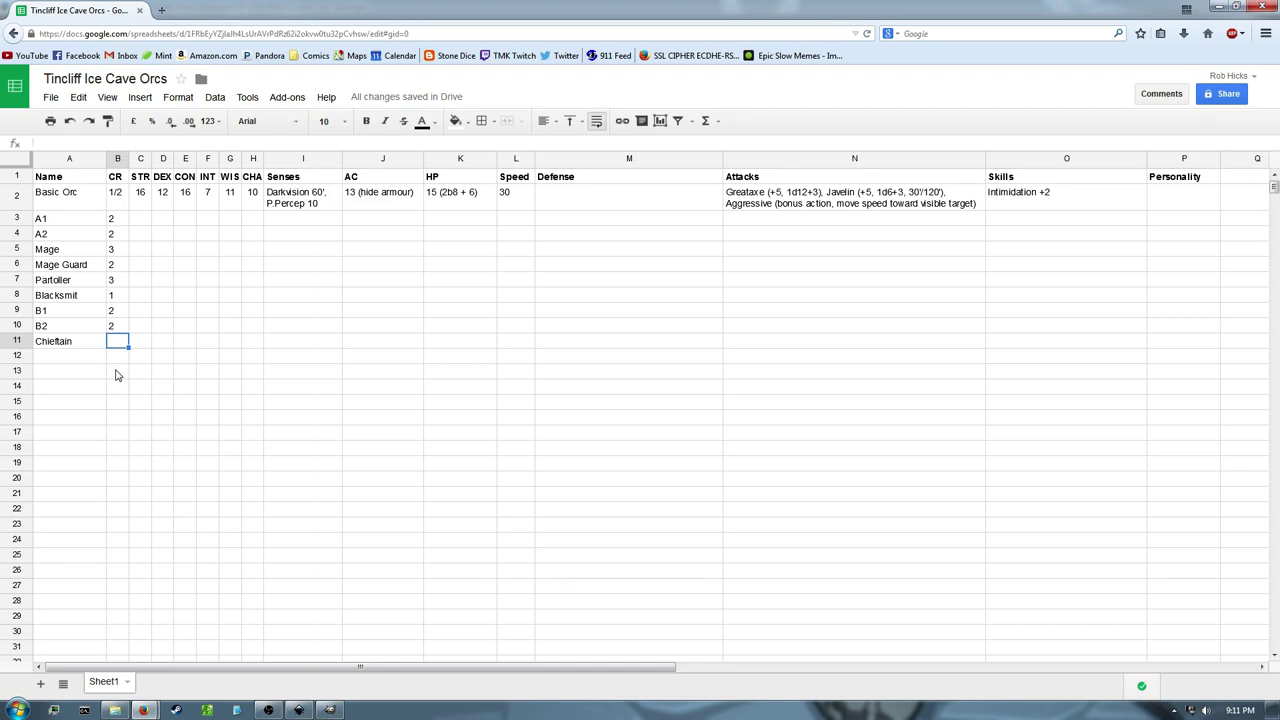
{"action": "type", "text": "4"}
{"action": "key", "text": "Return"}
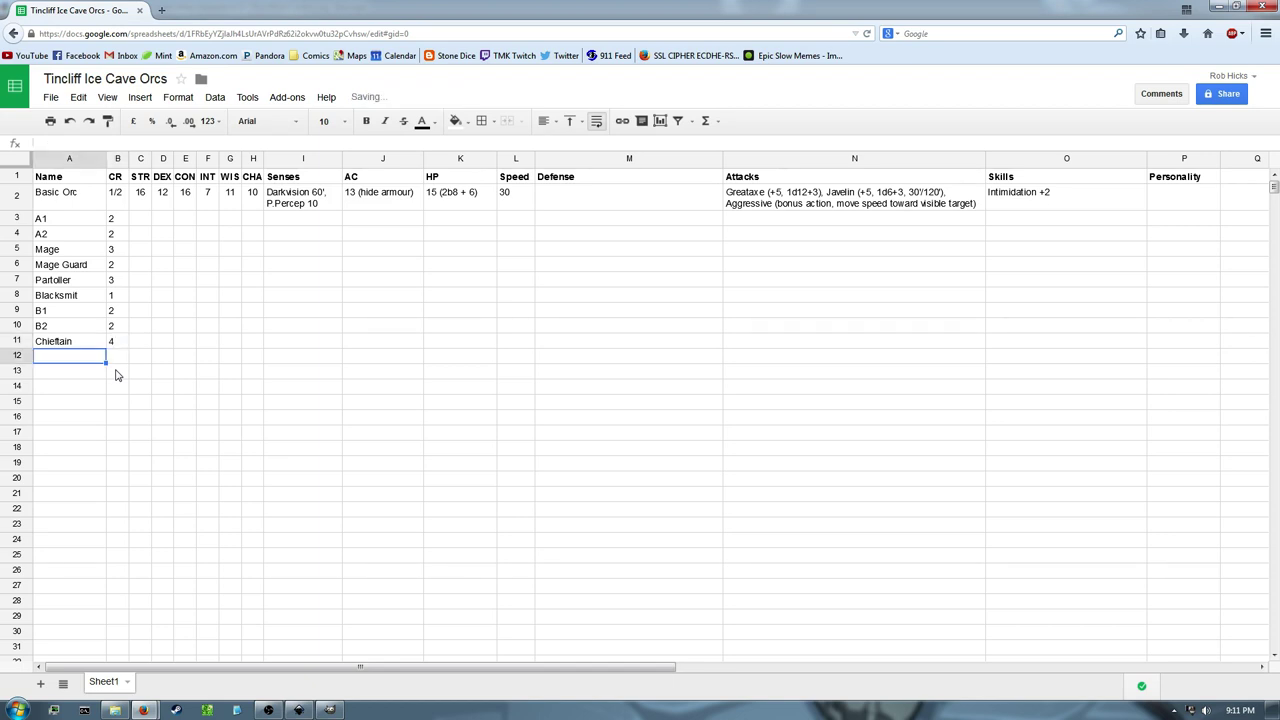
Add an orc named C1 with CR 2 in row 12
{"action": "type", "text": "Orc"}
{"action": "key", "text": "BackSpace"}
{"action": "key", "text": "BackSpace"}
{"action": "key", "text": "BackSpace"}
{"action": "type", "text": "C1"}
{"action": "key", "text": "Tab"}
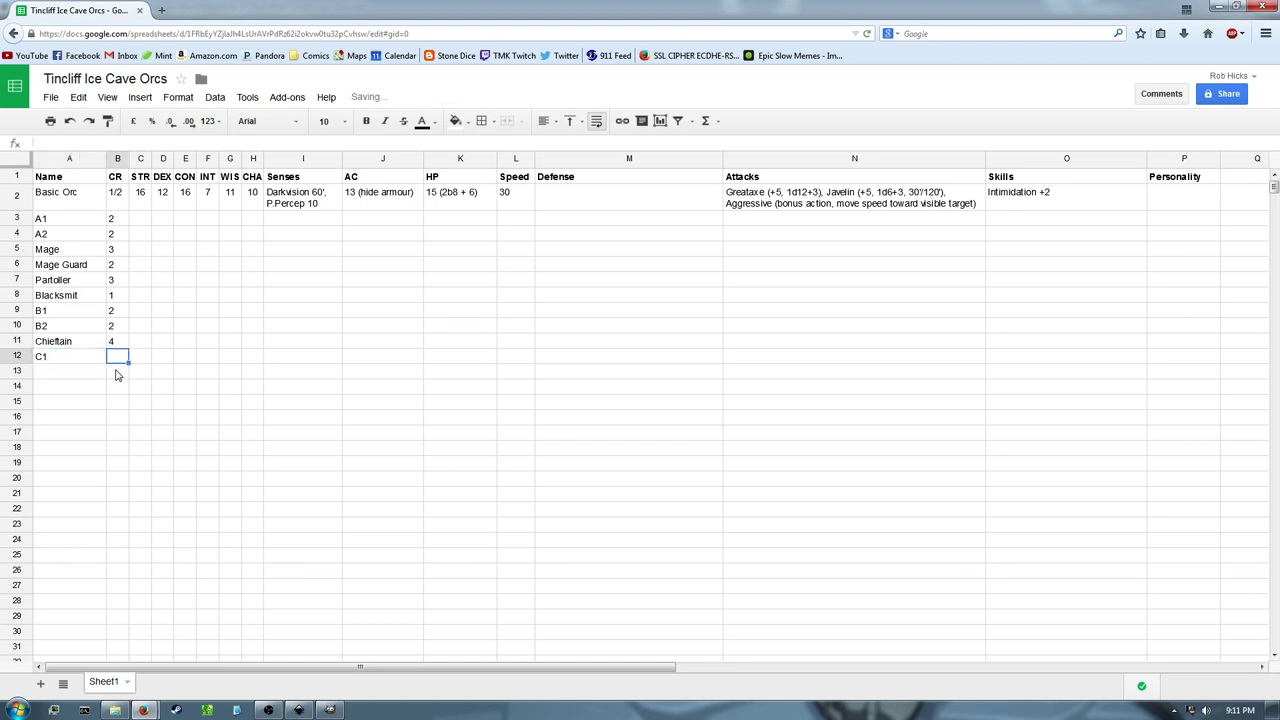
{"action": "type", "text": "2"}
{"action": "key", "text": "Return"}
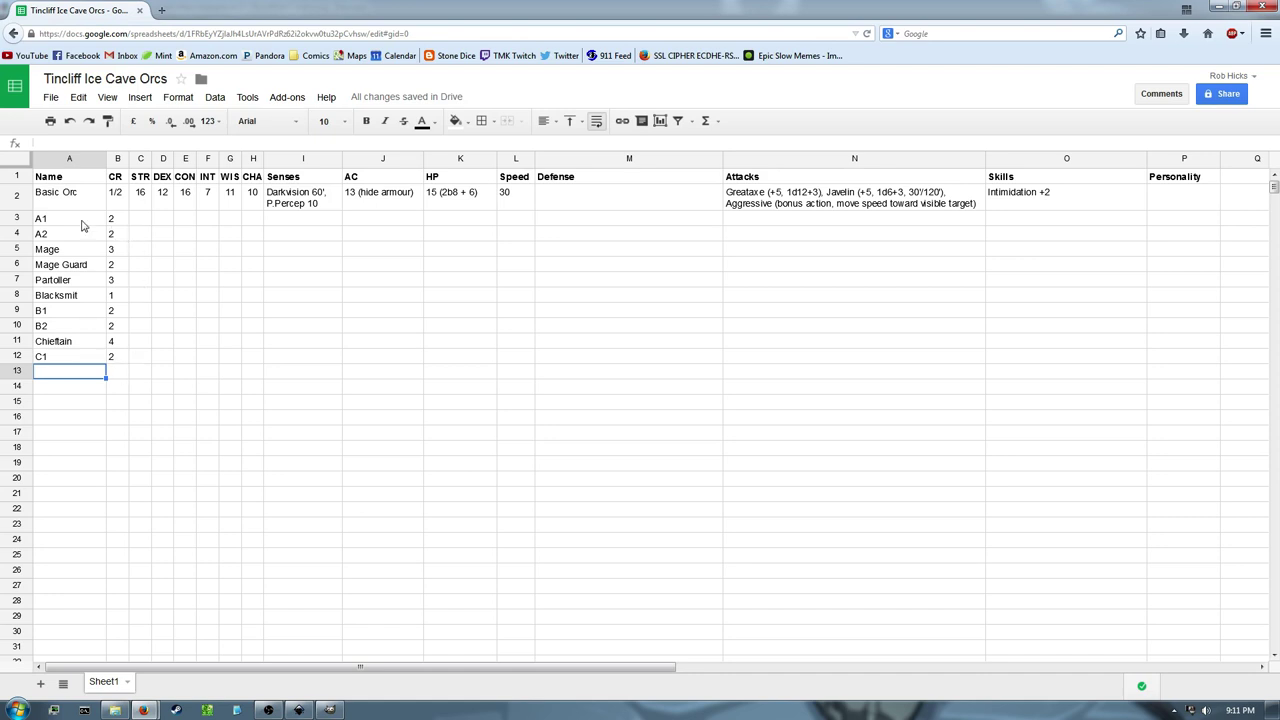
Examine the fighters' cave, trap room and Chain-Battle Mess encounters on the Inkscape map, and return to the orc spreadsheet in Firefox
{"action": "left_click", "coordinate": [268, 231]}
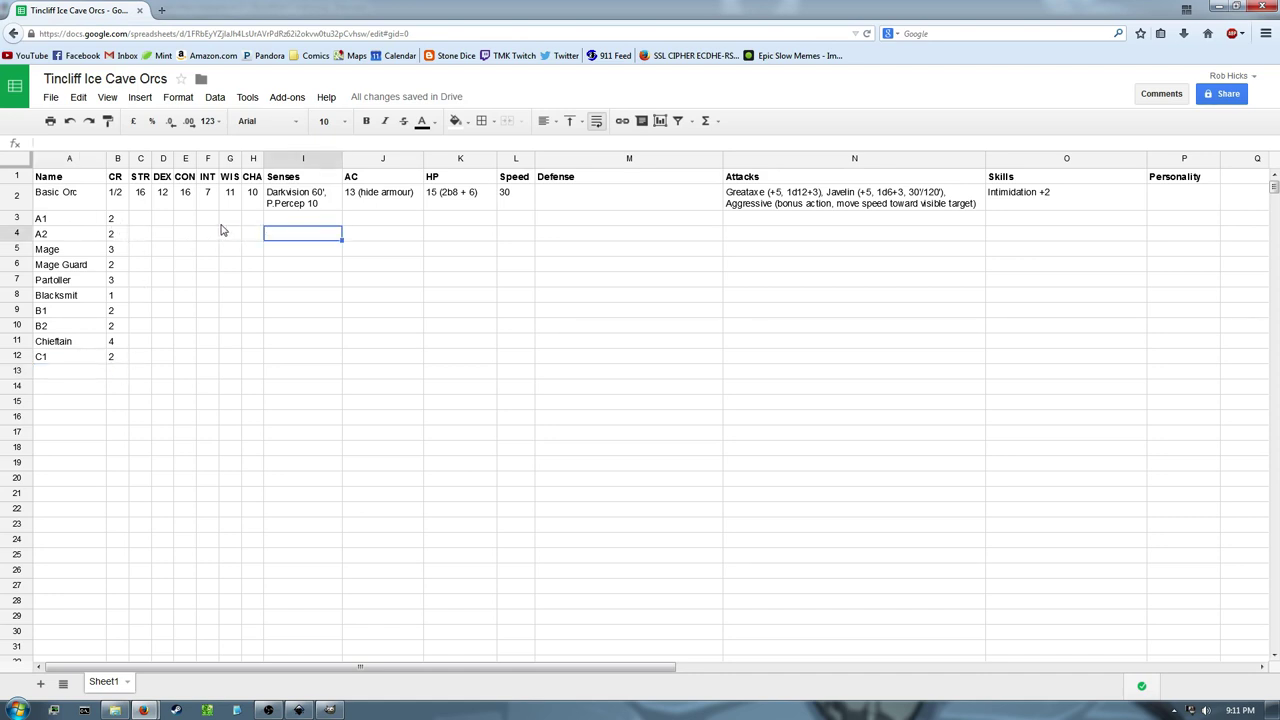
{"action": "left_click", "coordinate": [230, 218]}
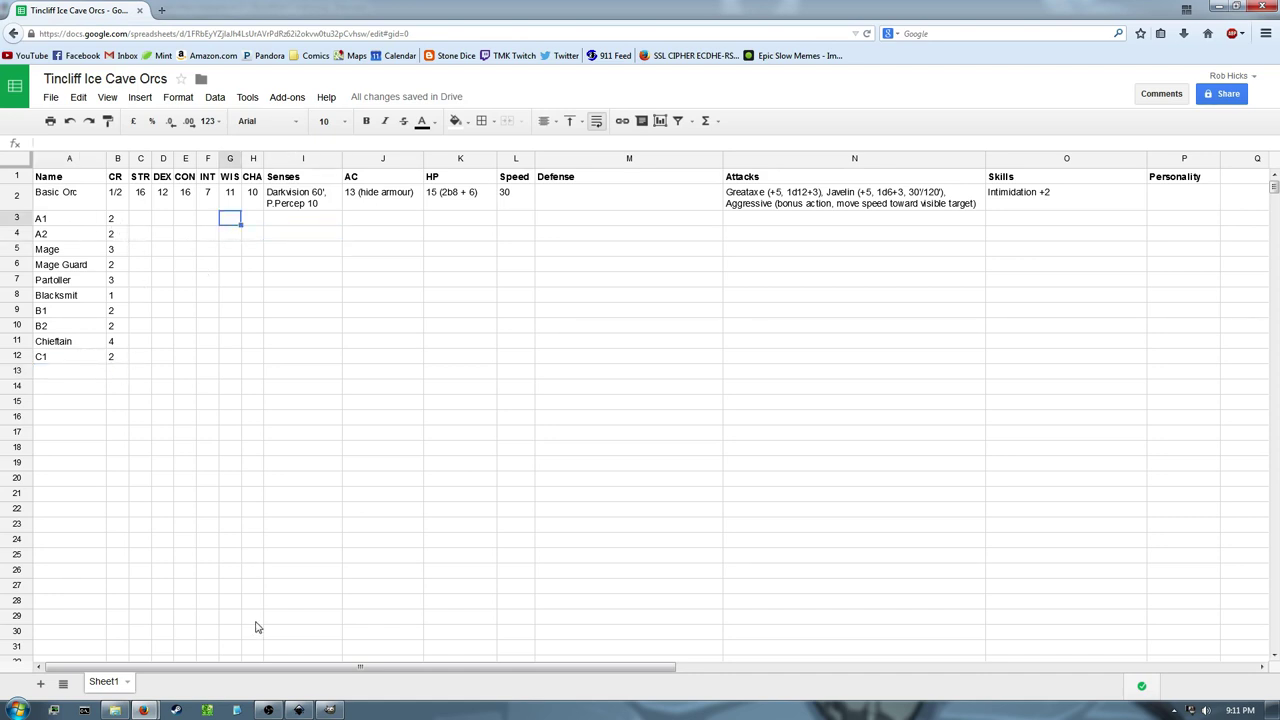
{"action": "left_click", "coordinate": [299, 710]}
{"action": "scroll", "coordinate": [172, 498], "scroll_direction": "down", "scroll_amount": 7}
{"action": "scroll", "coordinate": [172, 498], "scroll_direction": "left", "scroll_amount": 9}
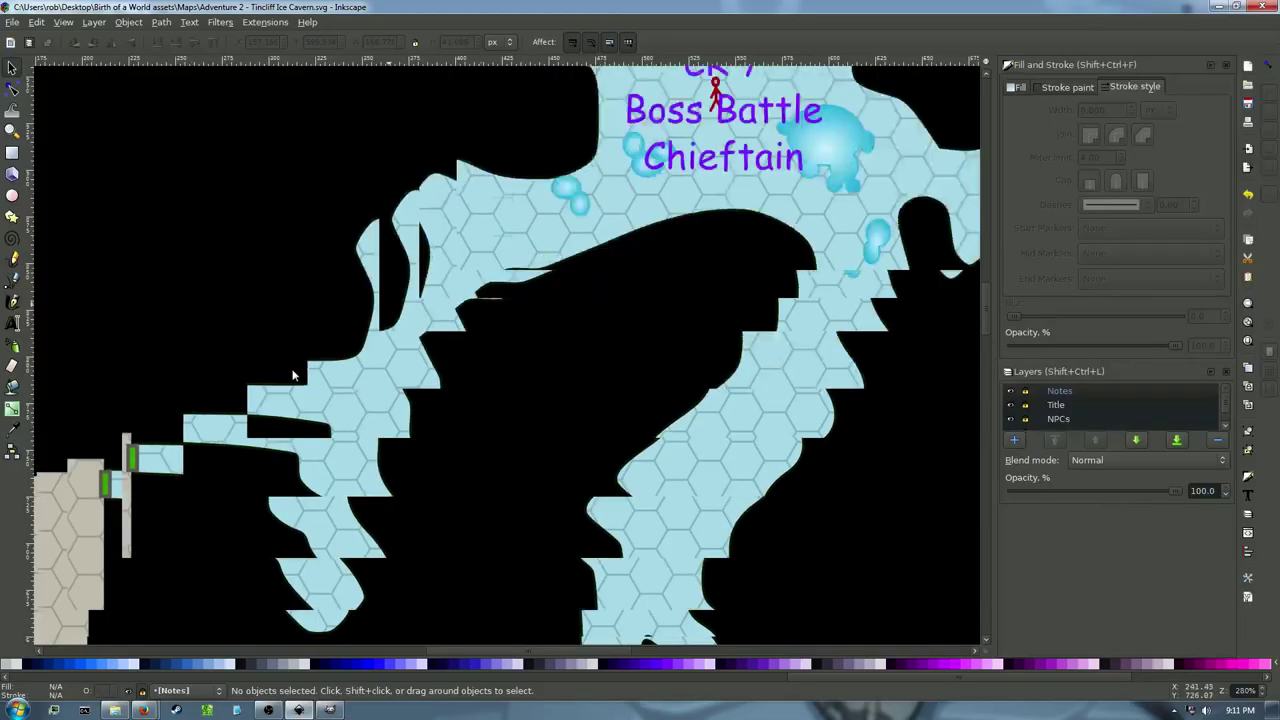
{"action": "scroll", "coordinate": [272, 467], "scroll_direction": "down", "scroll_amount": 7}
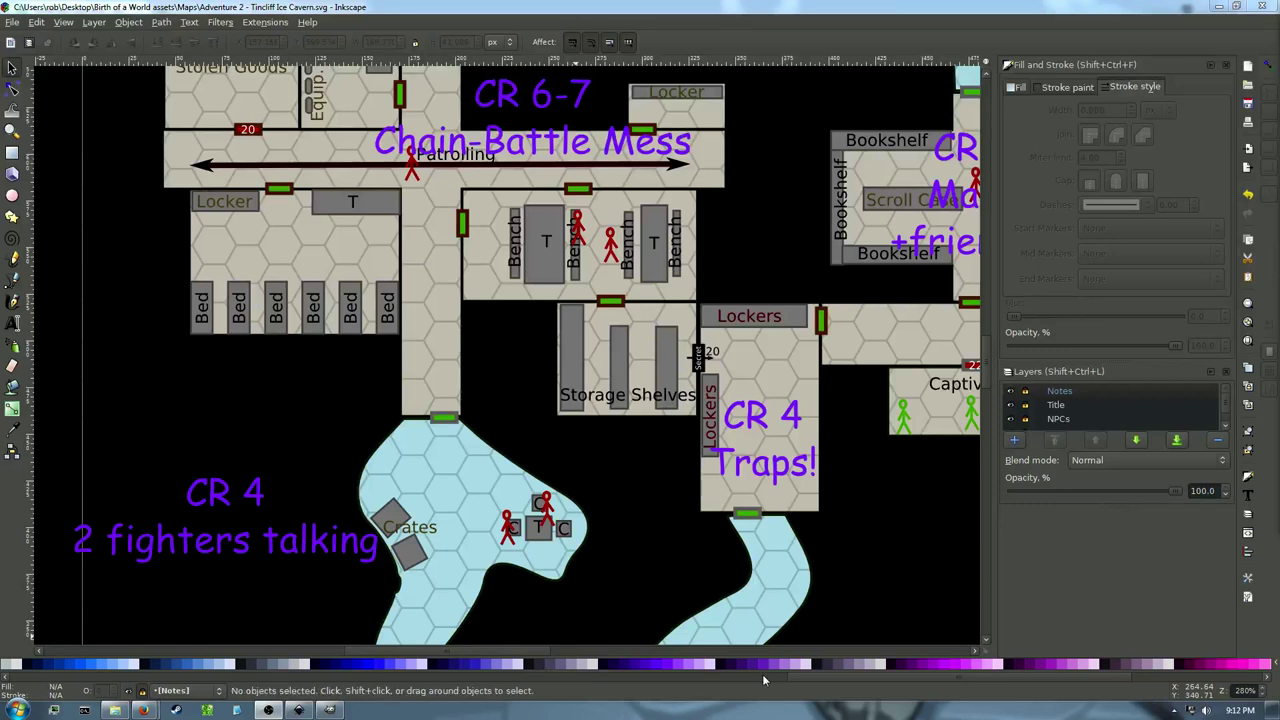
{"action": "left_click_drag", "start_coordinate": [841, 677], "coordinate": [38, 673]}
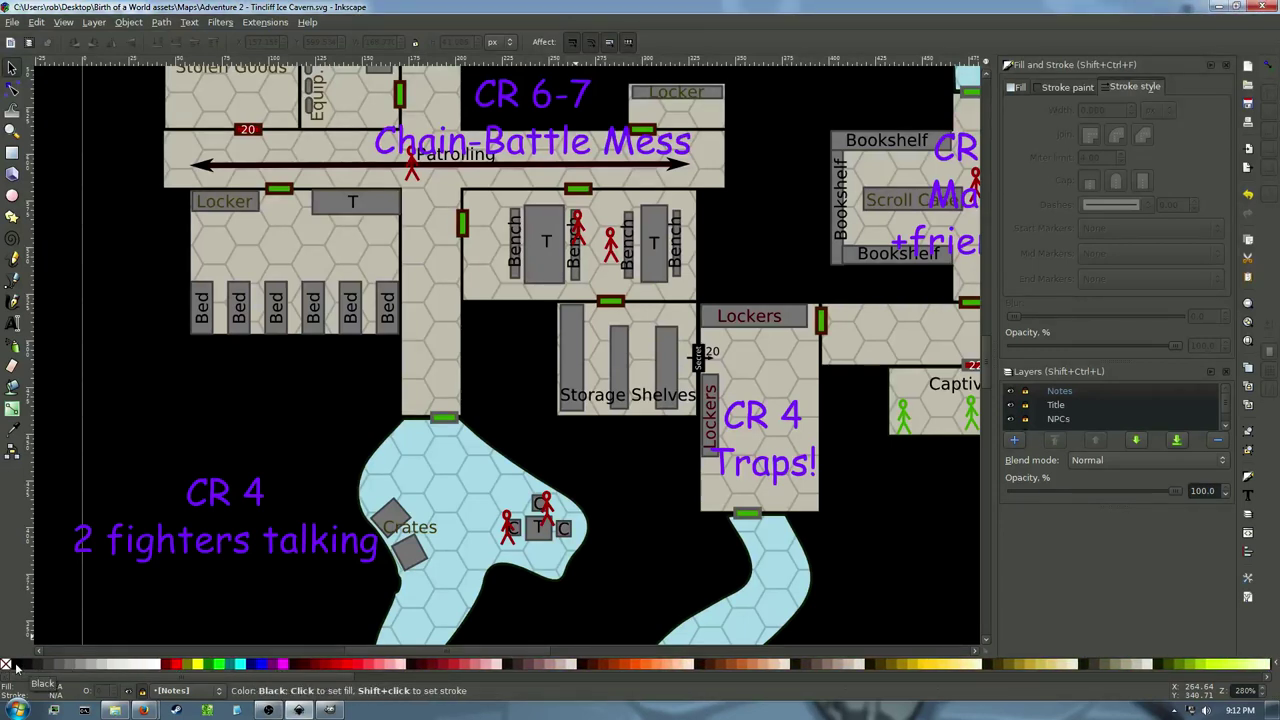
{"action": "scroll", "coordinate": [366, 517], "scroll_direction": "down", "scroll_amount": 1}
{"action": "scroll", "coordinate": [366, 517], "scroll_direction": "right", "scroll_amount": 1}
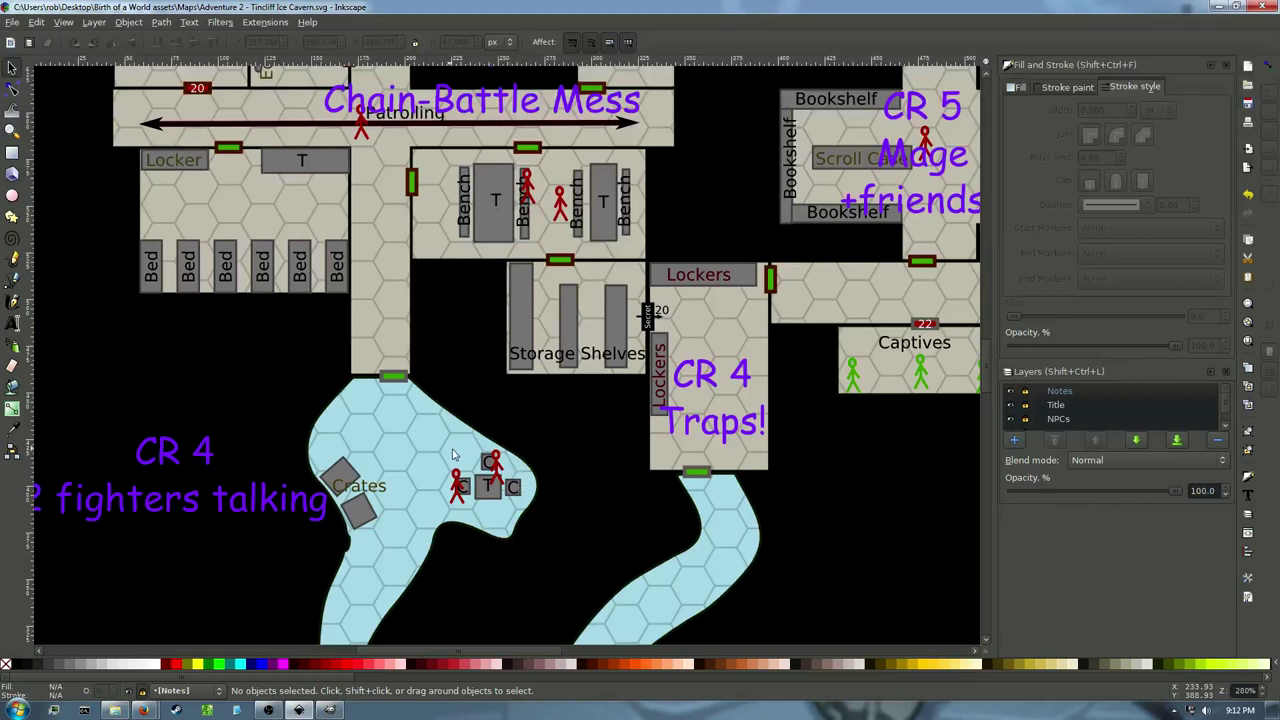
{"action": "scroll", "coordinate": [478, 330], "scroll_direction": "up", "scroll_amount": 3}
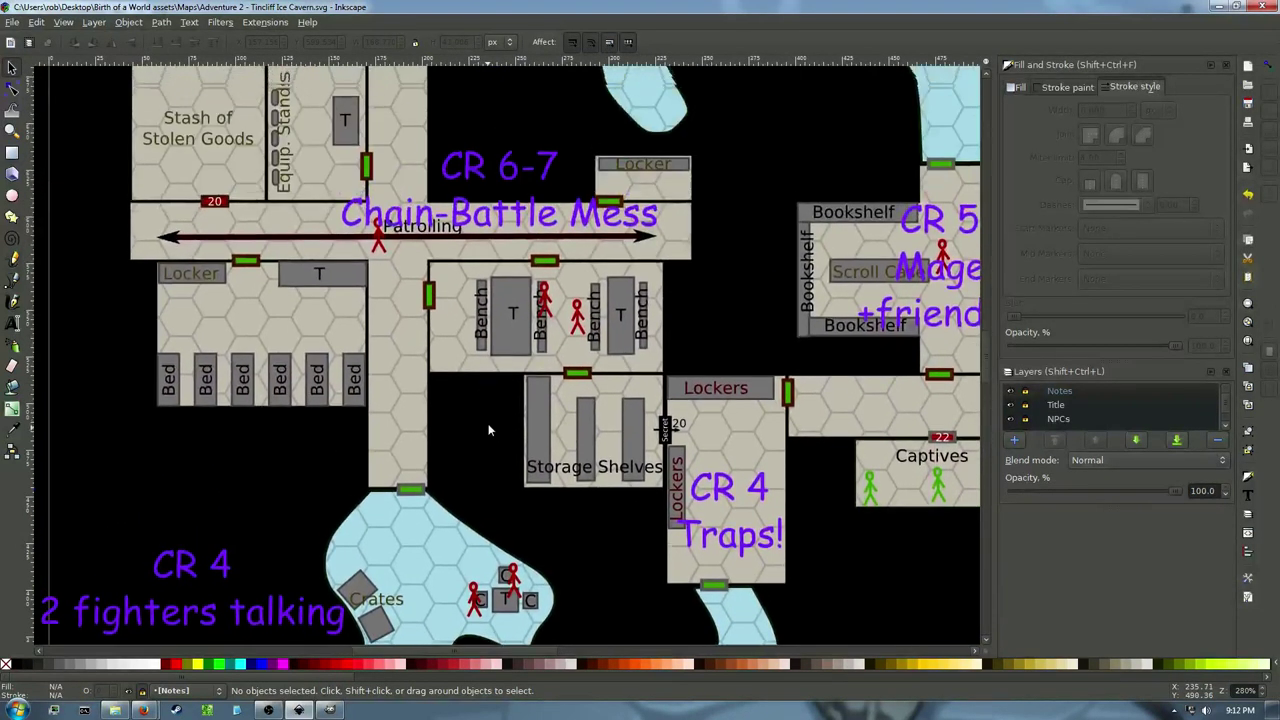
{"action": "scroll", "coordinate": [489, 430], "scroll_direction": "up", "scroll_amount": 2}
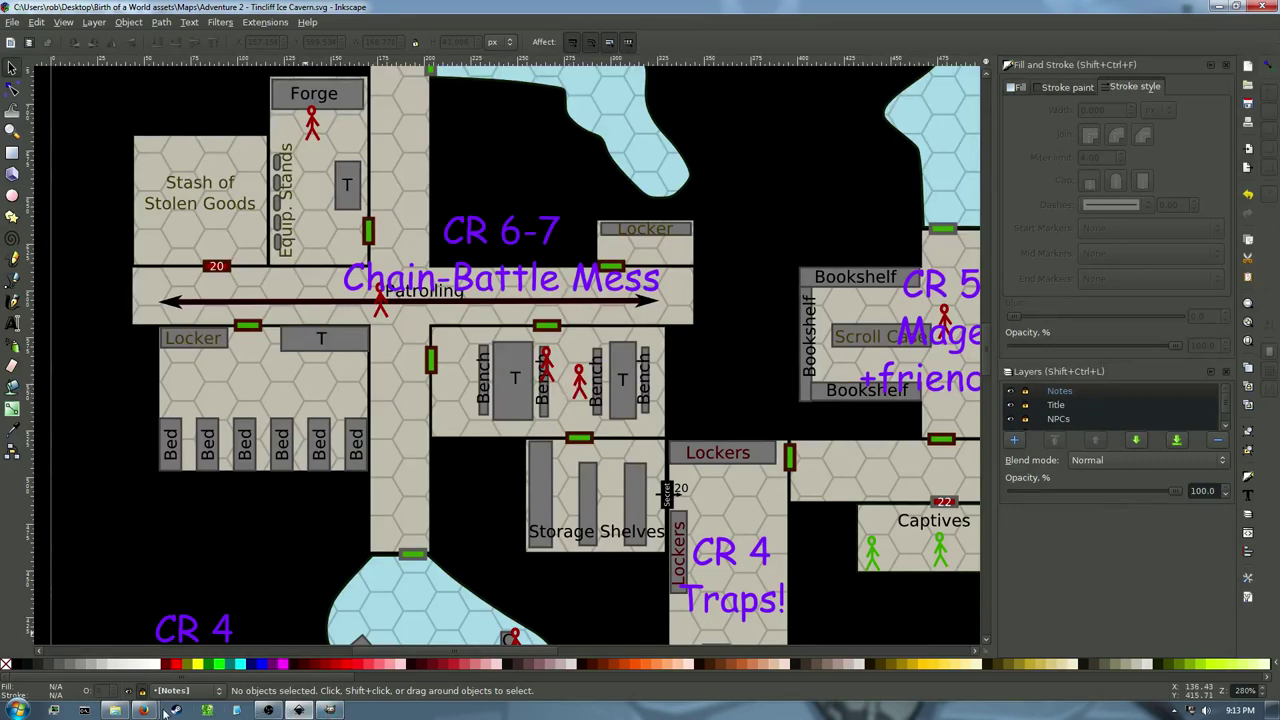
{"action": "mouse_move", "coordinate": [165, 712]}
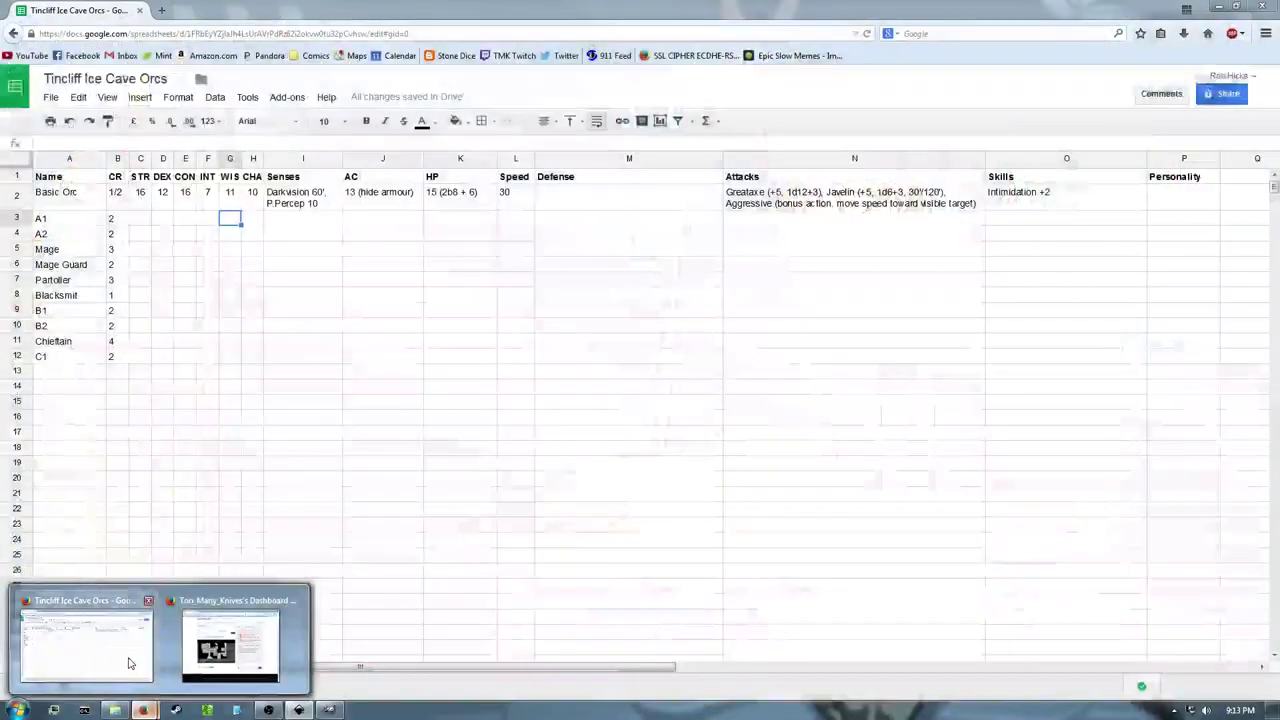
{"action": "left_click", "coordinate": [129, 663]}
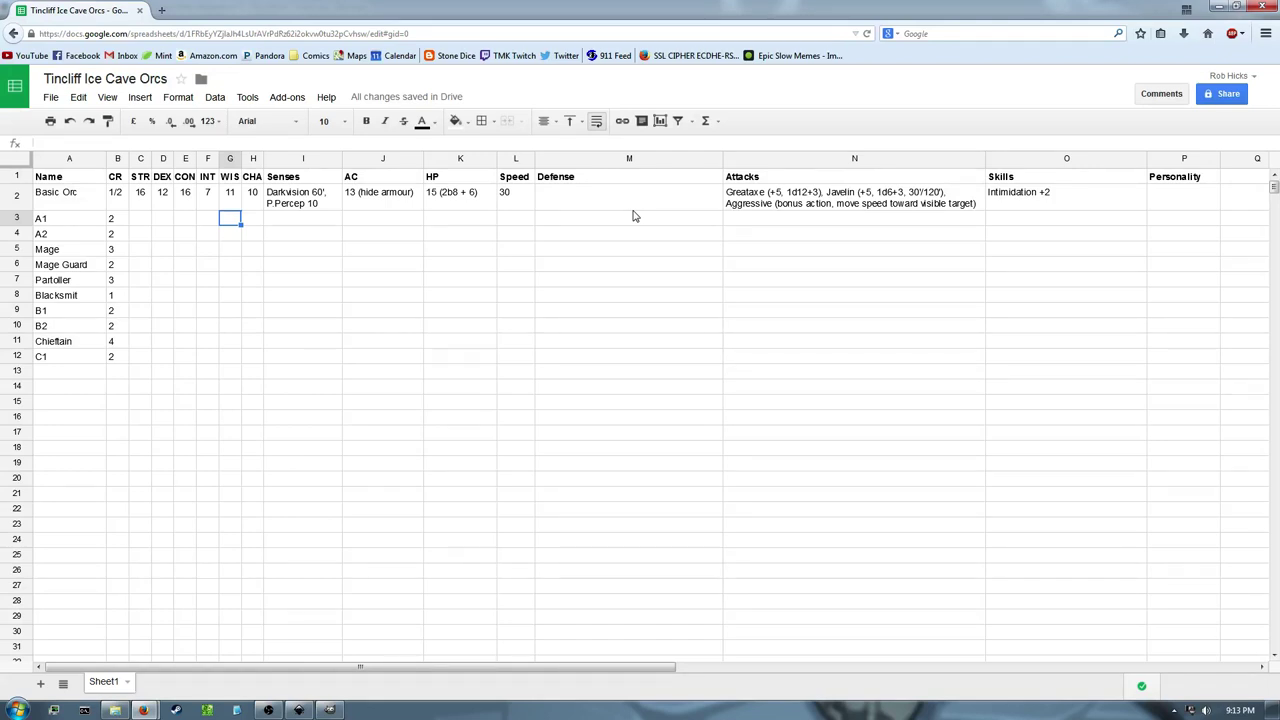
Enter "messenger" as the personality of orc A1
{"action": "left_click", "coordinate": [1161, 227]}
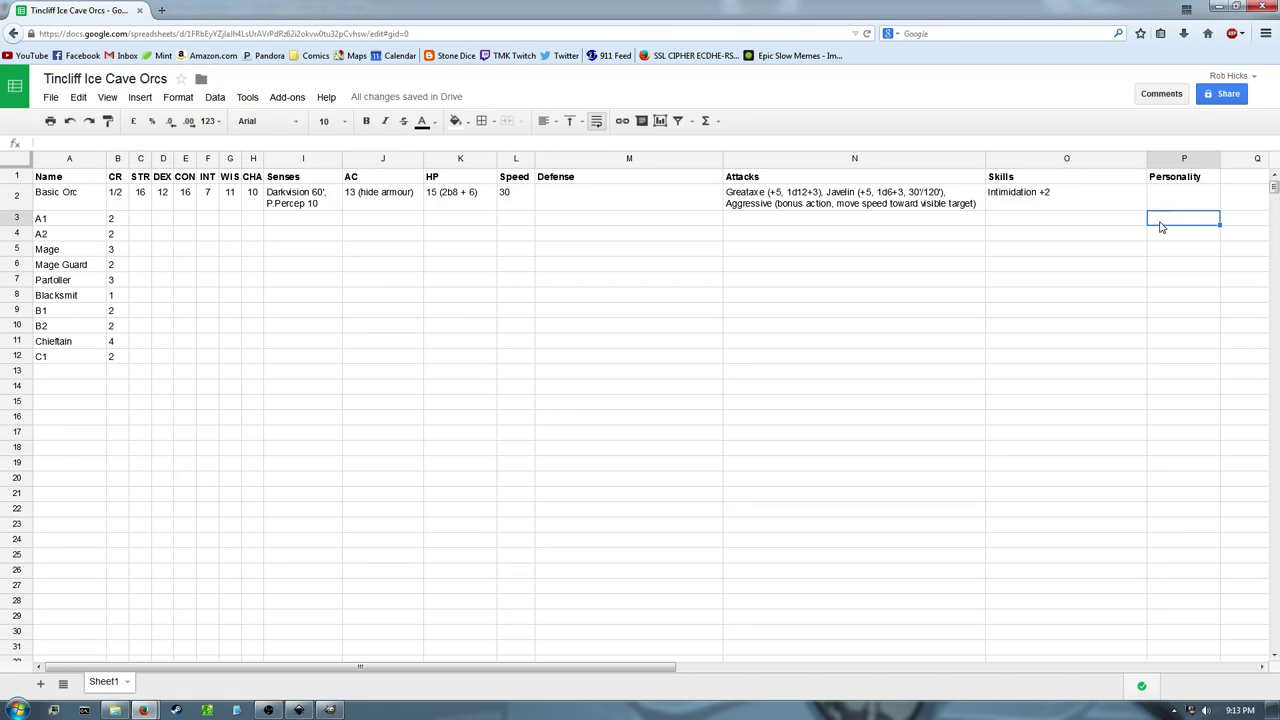
{"action": "type", "text": "messenger"}
{"action": "key", "text": "Return"}
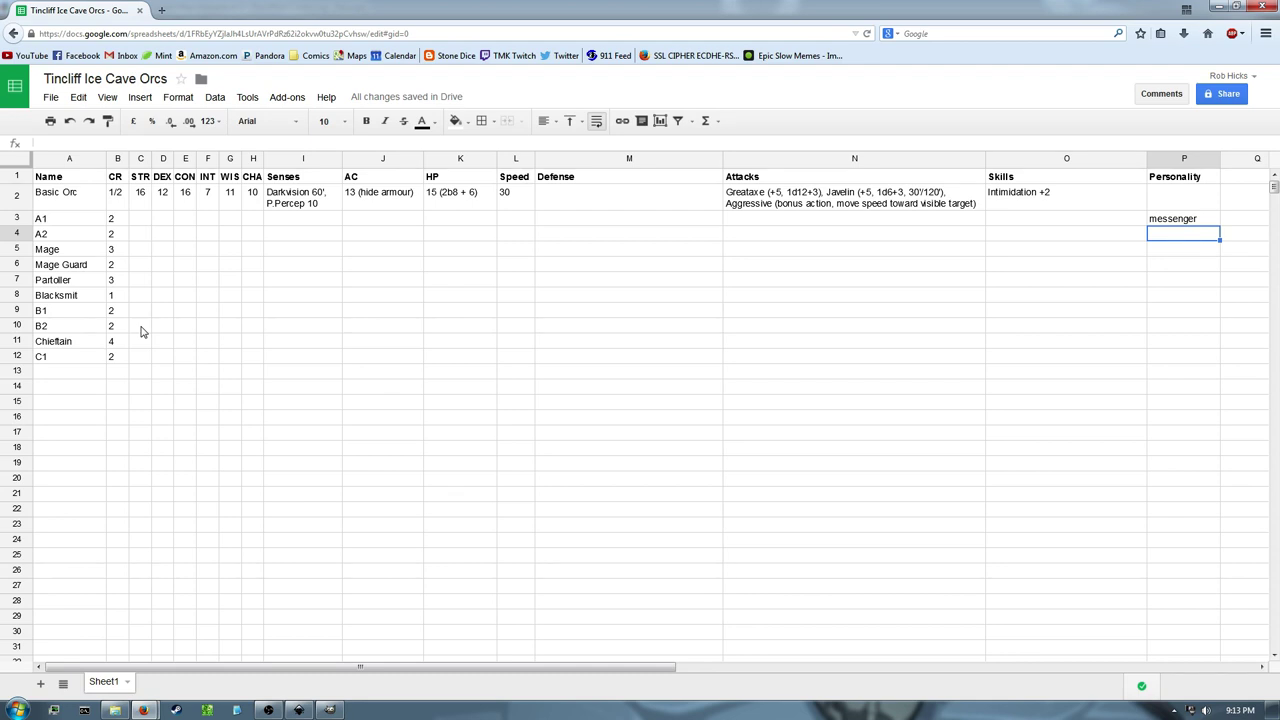
Enter "cook, chain-user" as the personality of B2, and widen the Personality column so the text fits on one line
{"action": "left_click", "coordinate": [1160, 297]}
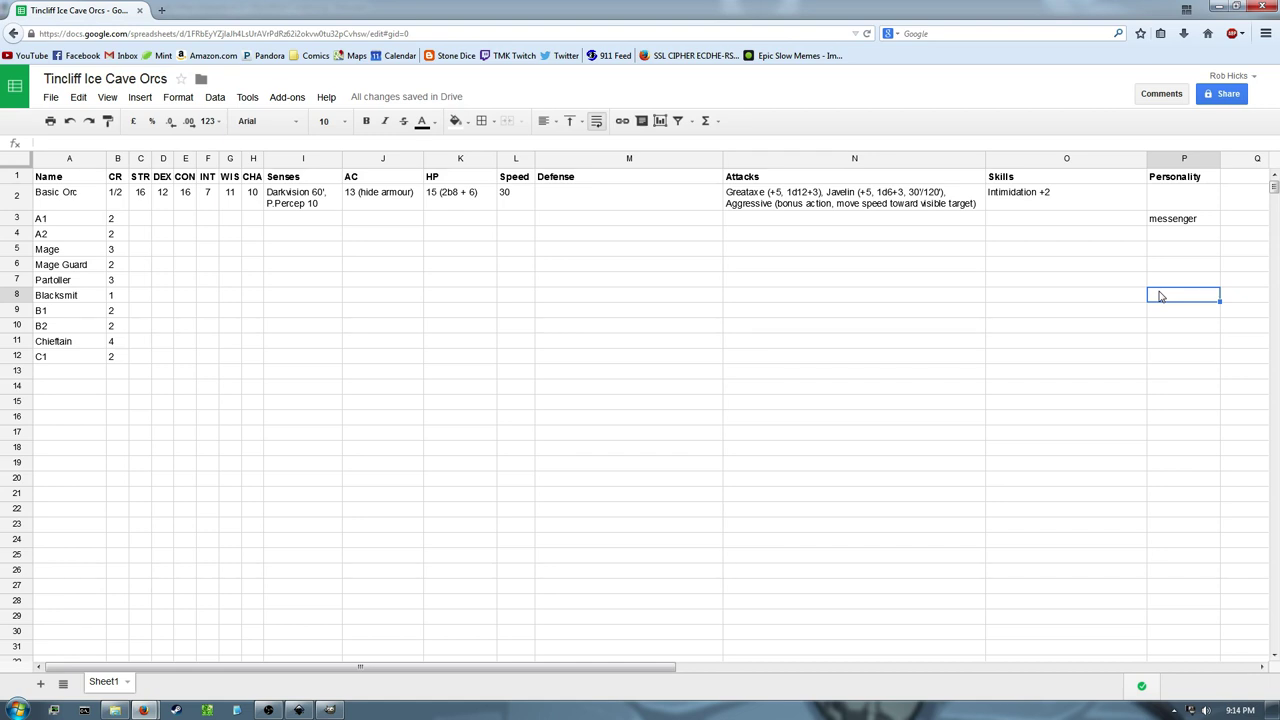
{"action": "key", "text": "Down"}
{"action": "key", "text": "Down"}
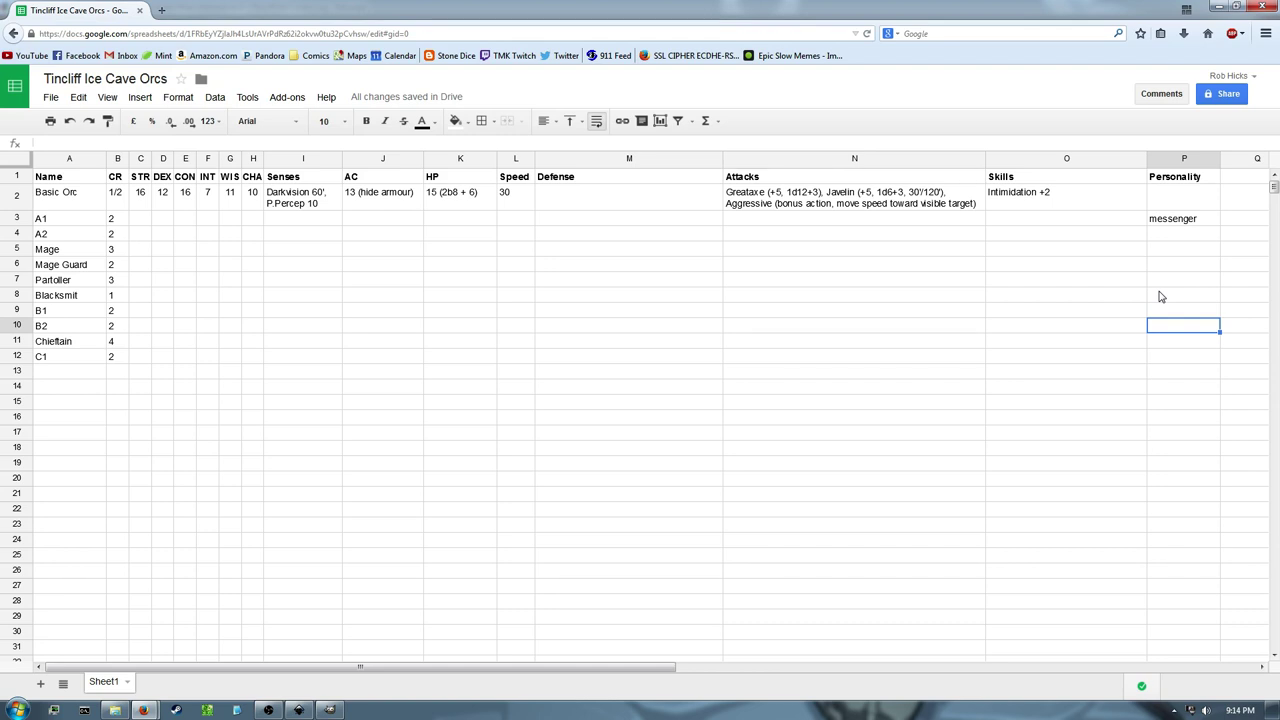
{"action": "type", "text": "cook, chain"}
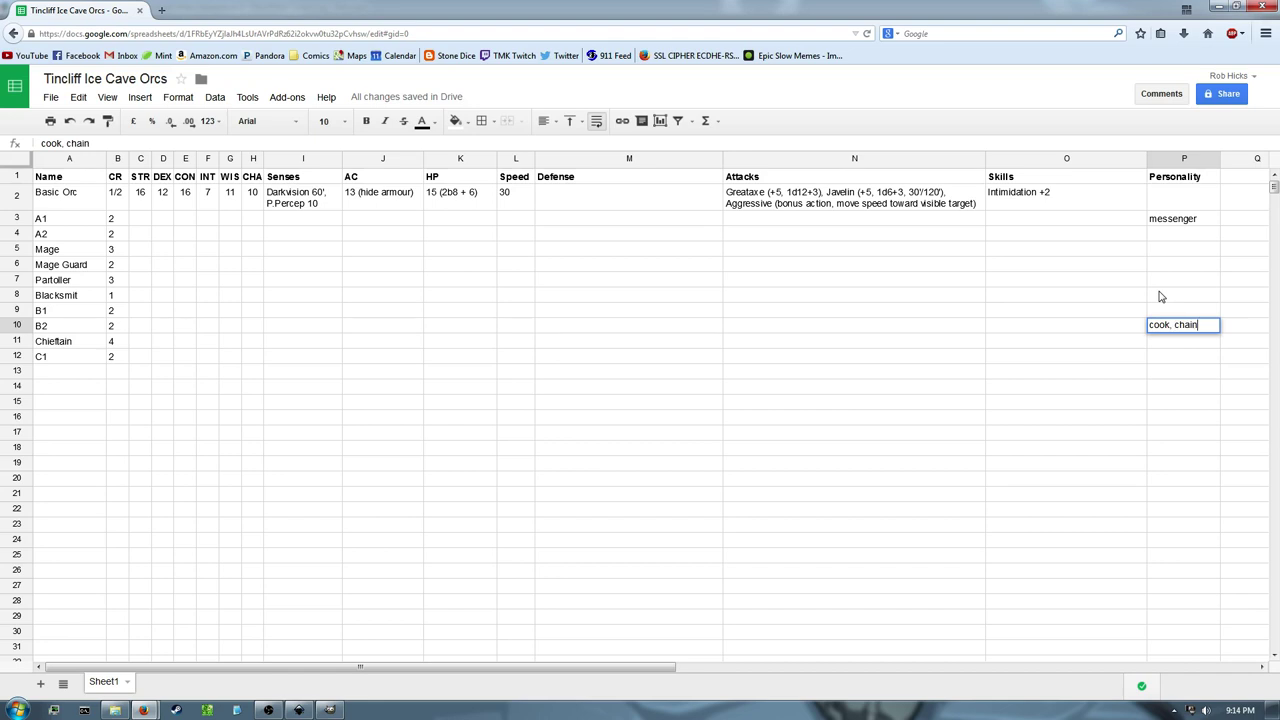
{"action": "type", "text": "-user"}
{"action": "key", "text": "Return"}
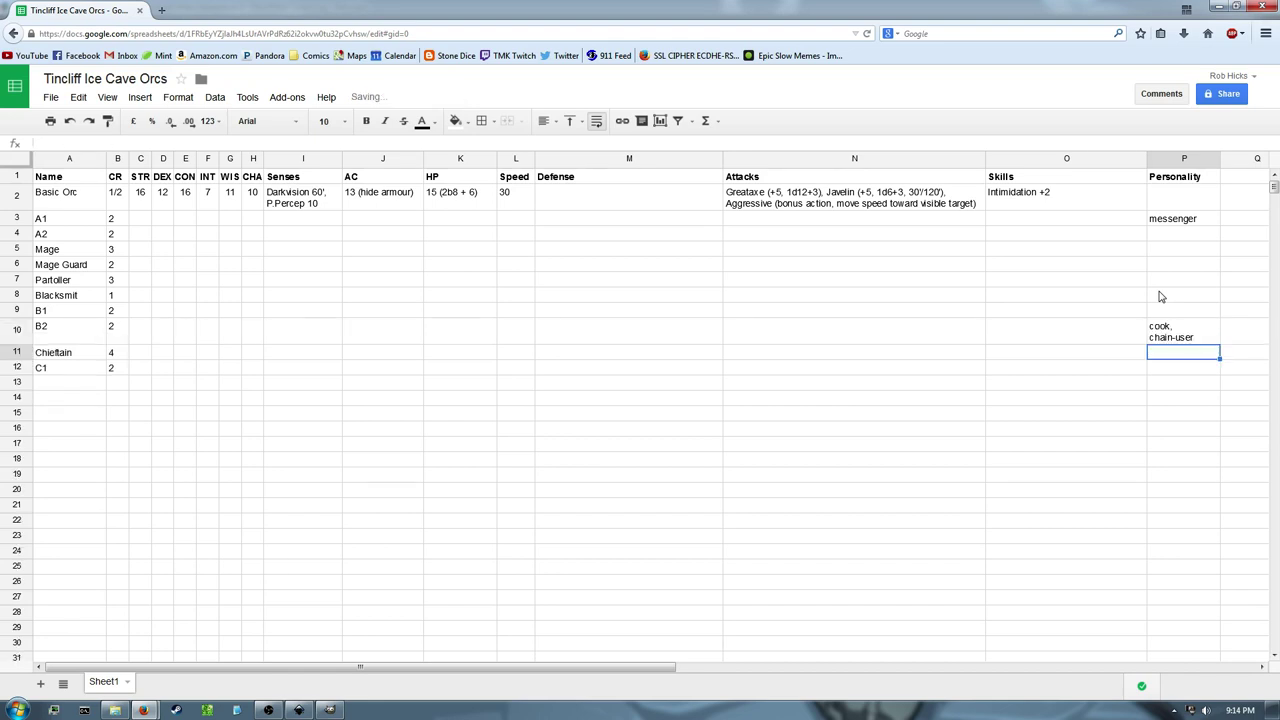
{"action": "left_click_drag", "start_coordinate": [1220, 158], "coordinate": [1265, 158]}
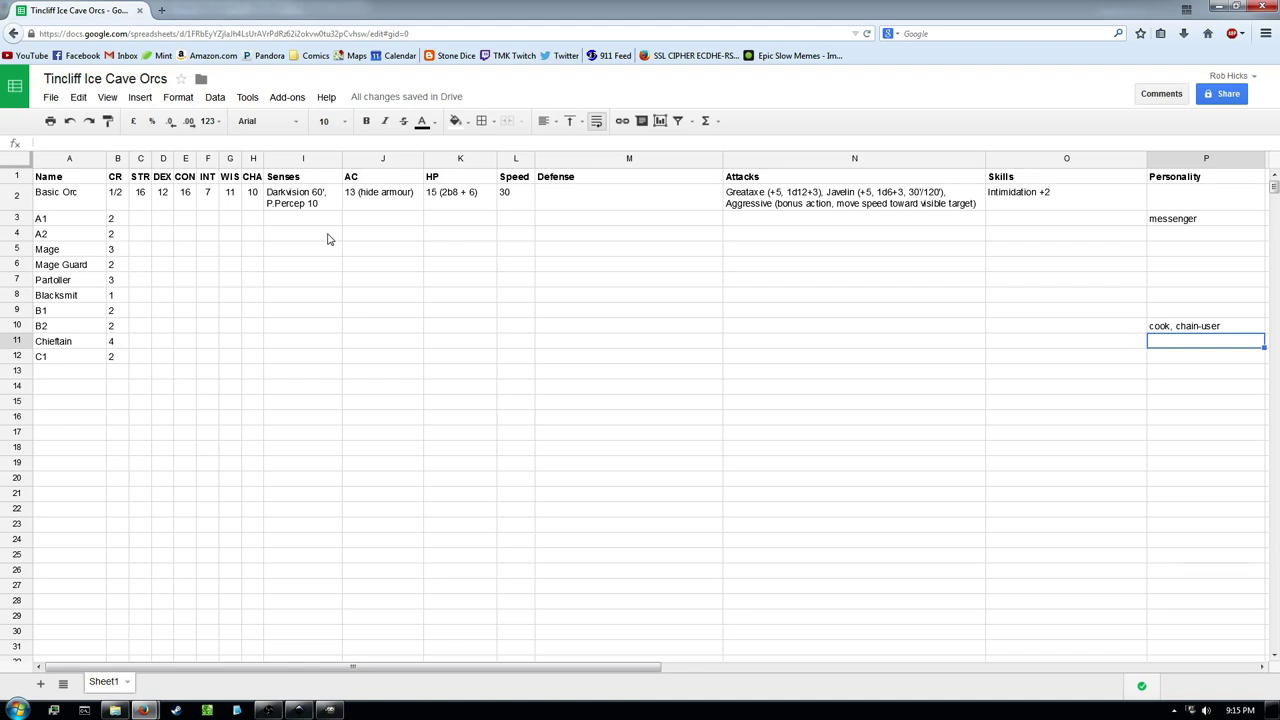
Enter "guard, ftr" as A2's personality and extend A1's personality to "messenger, rengr"
{"action": "left_click", "coordinate": [1199, 223]}
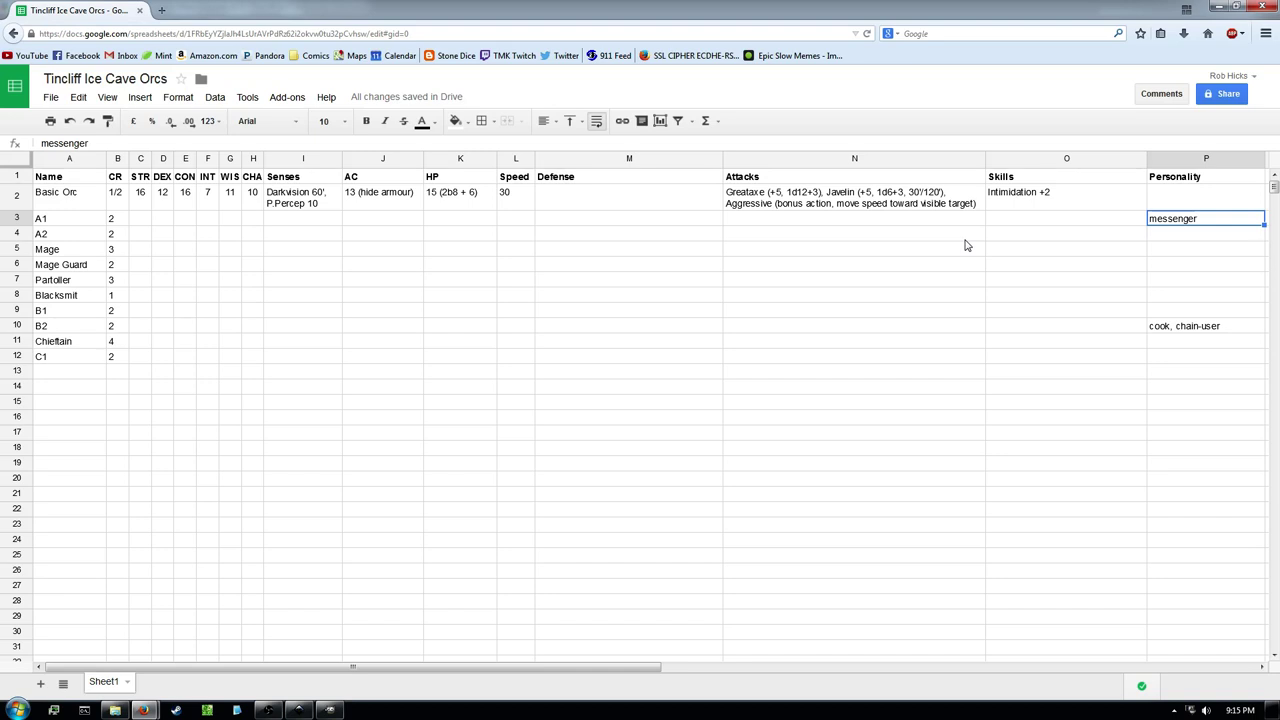
{"action": "left_click", "coordinate": [1166, 237]}
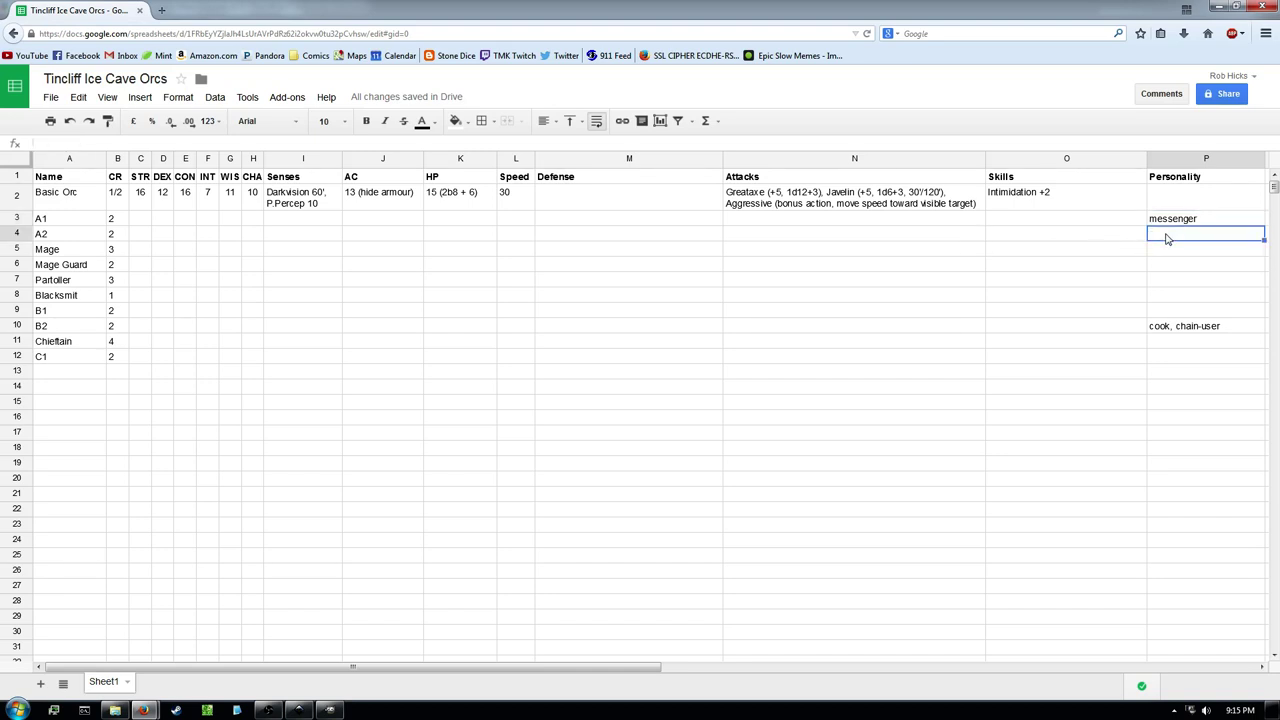
{"action": "type", "text": "guard, ftr"}
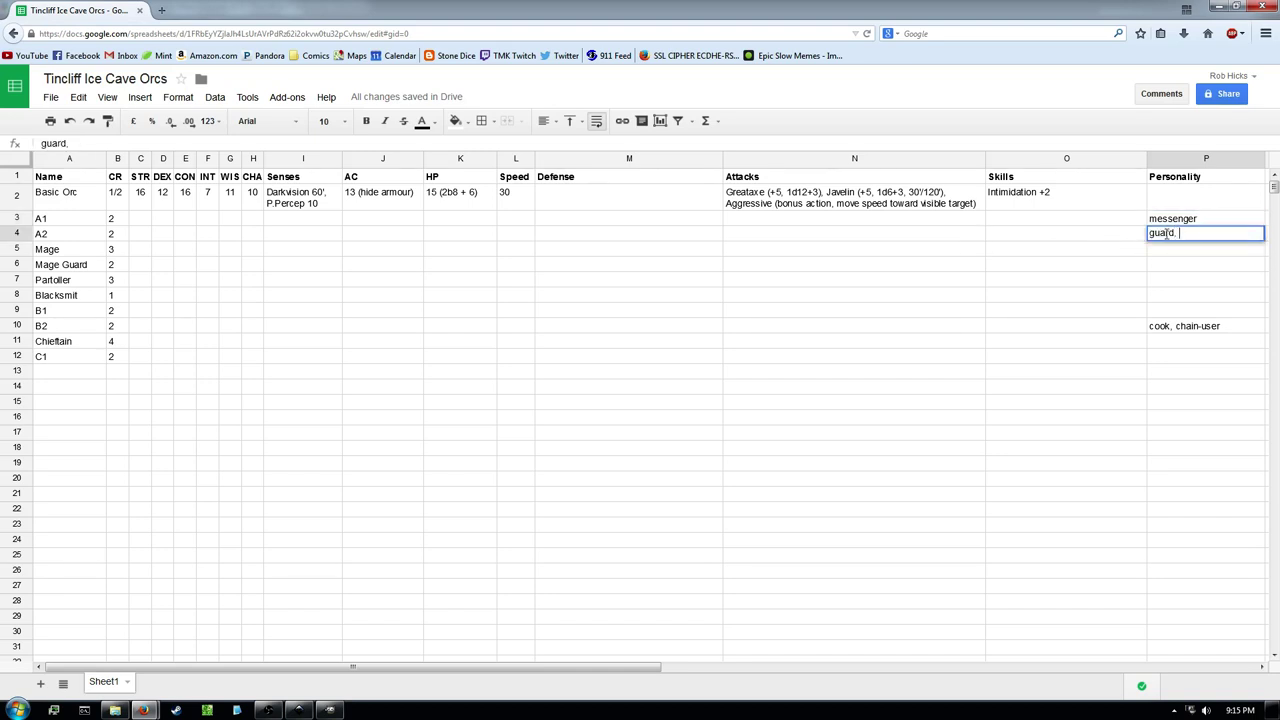
{"action": "left_click", "coordinate": [1206, 219]}
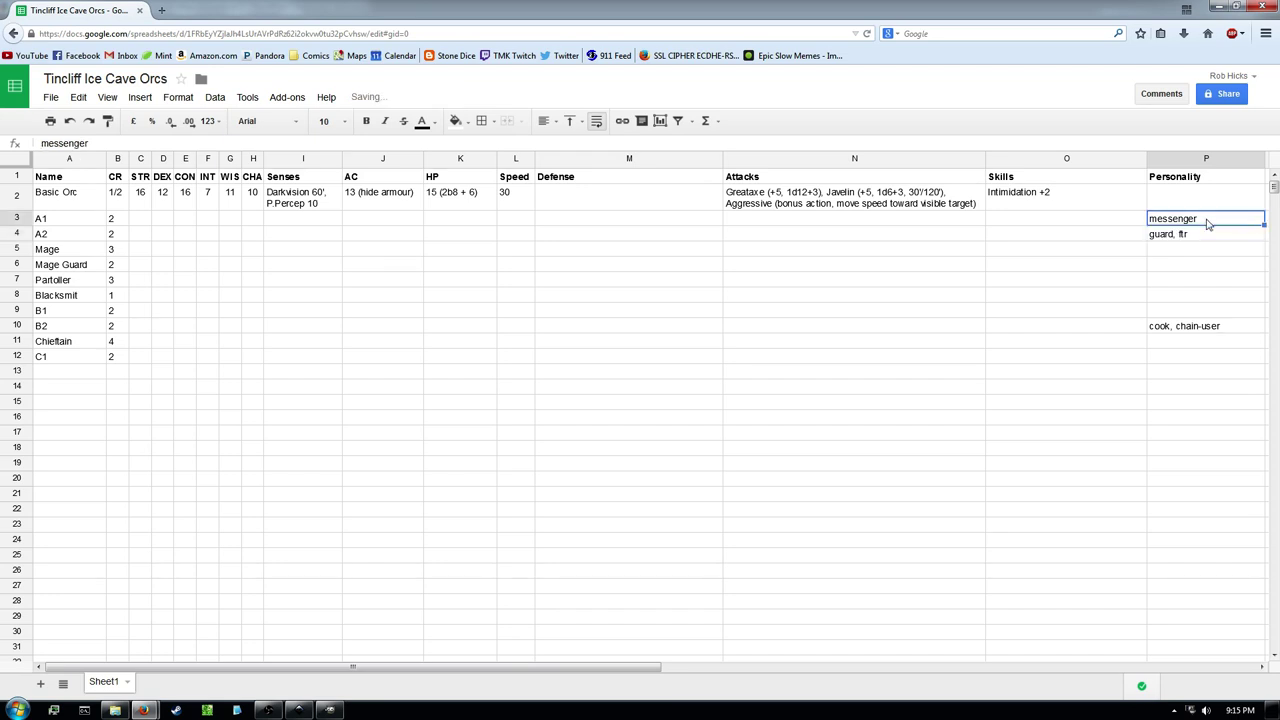
{"action": "double_click", "coordinate": [1207, 218]}
{"action": "type", "text": ", rngr"}
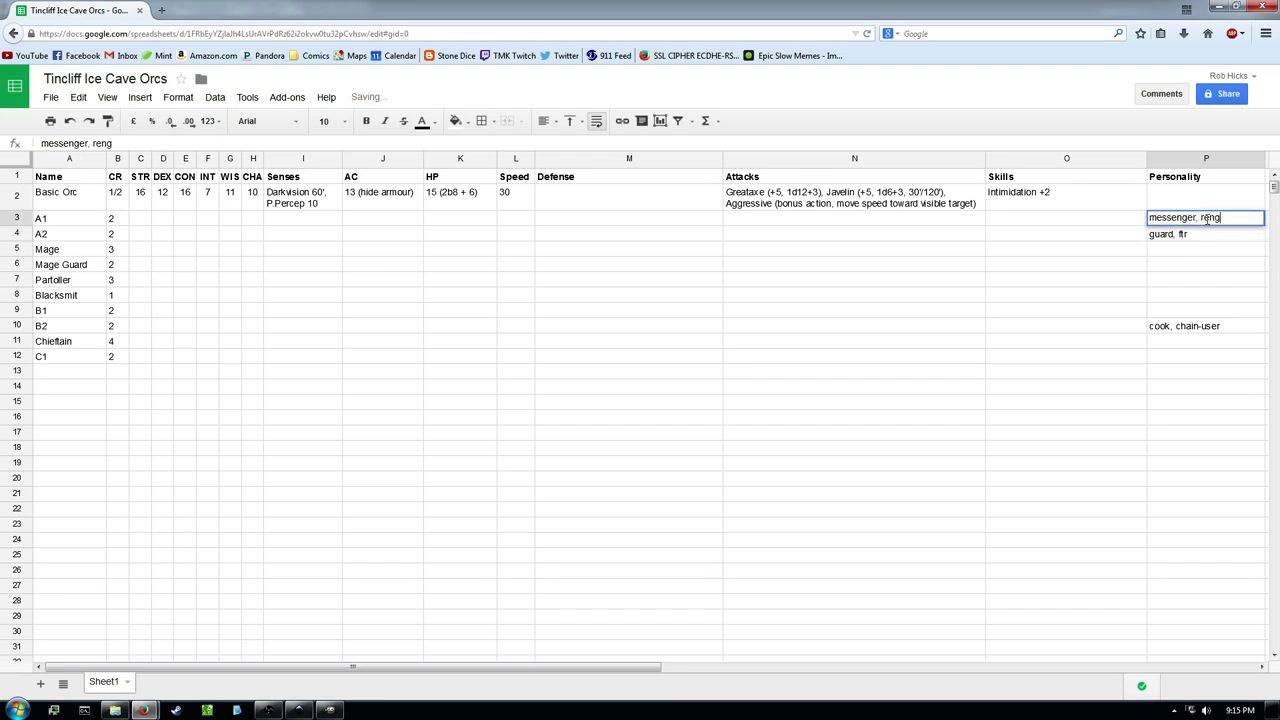
{"action": "key", "text": "Return"}
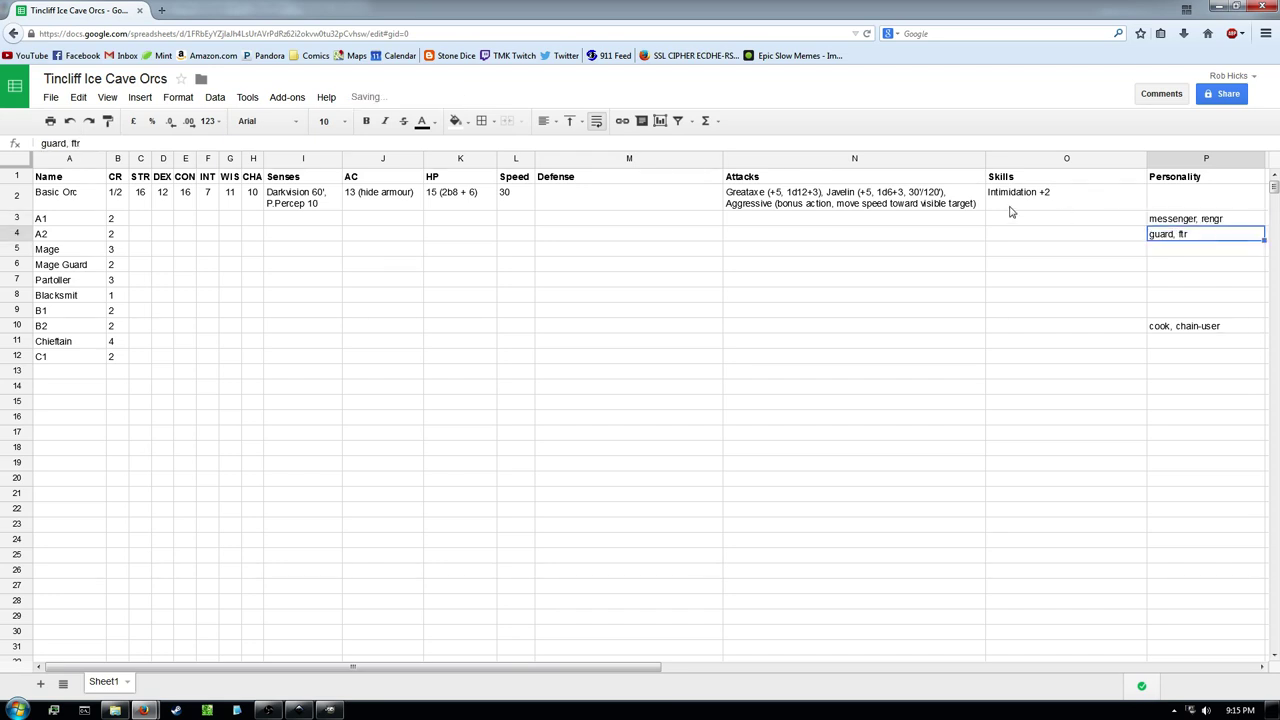
Insert a blank row directly above the Basic Orc row
{"action": "left_click", "coordinate": [305, 219]}
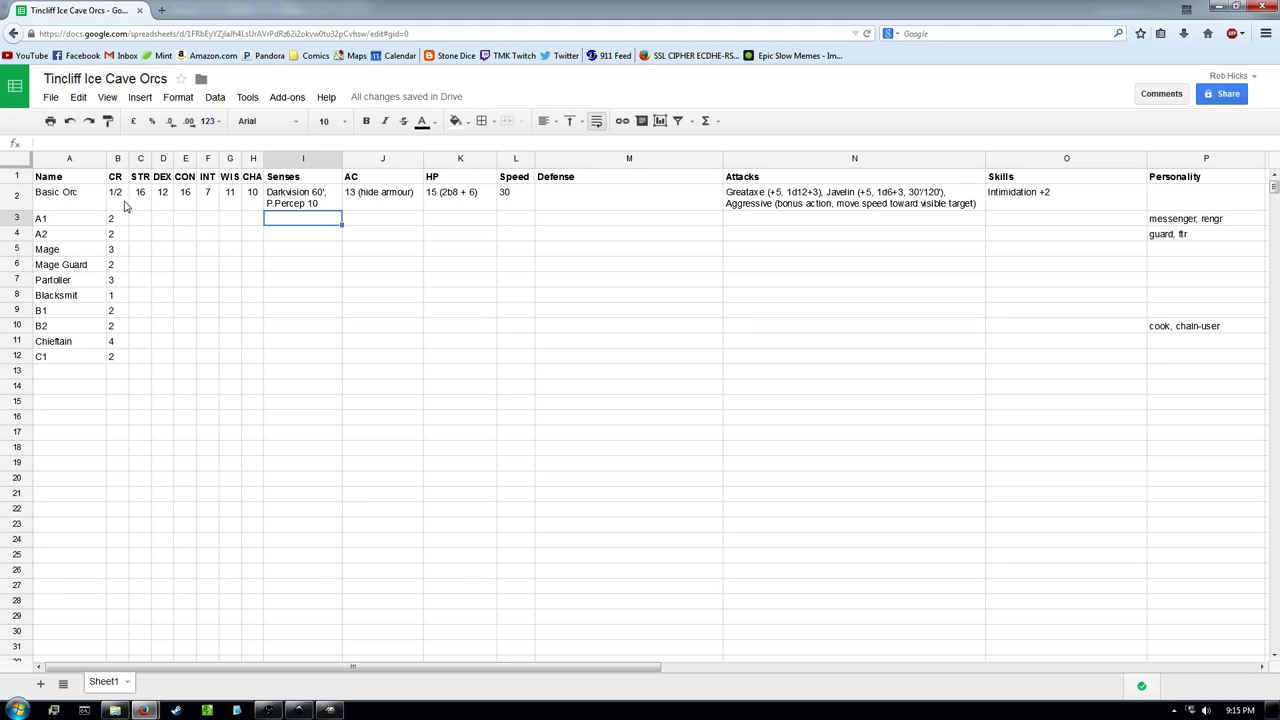
{"action": "left_click_drag", "start_coordinate": [140, 200], "coordinate": [252, 200]}
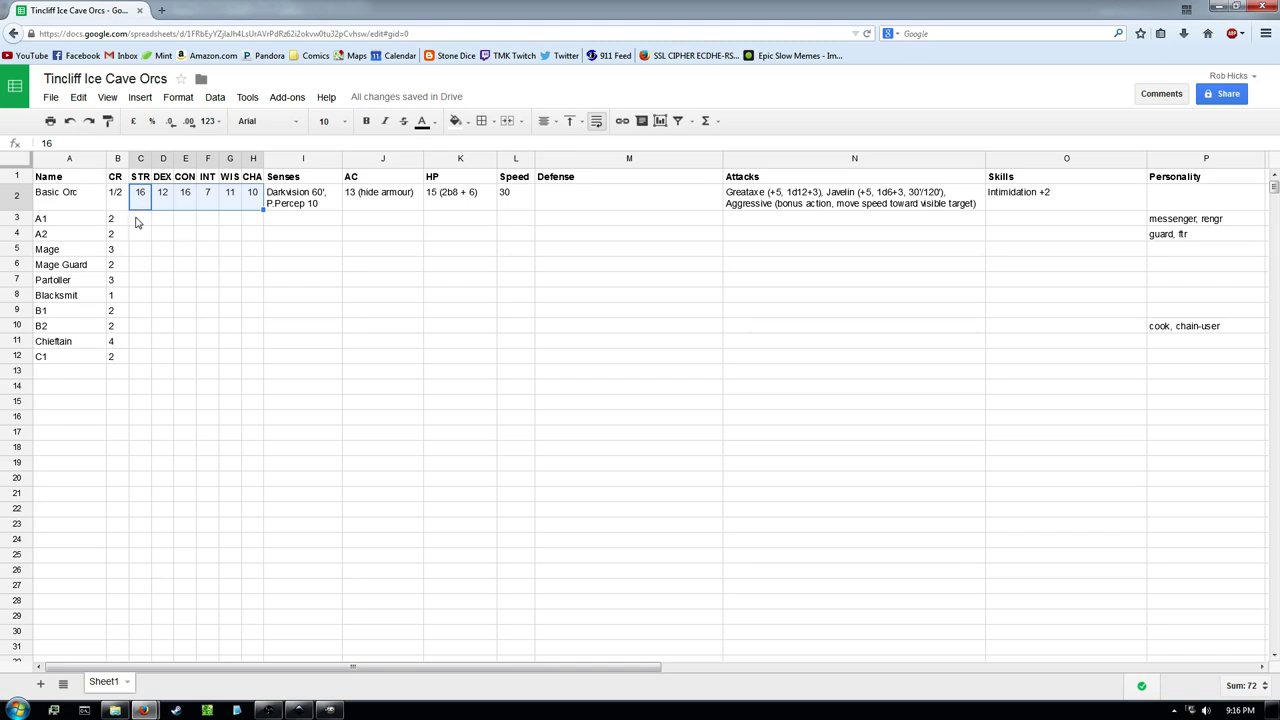
{"action": "right_click", "coordinate": [16, 196]}
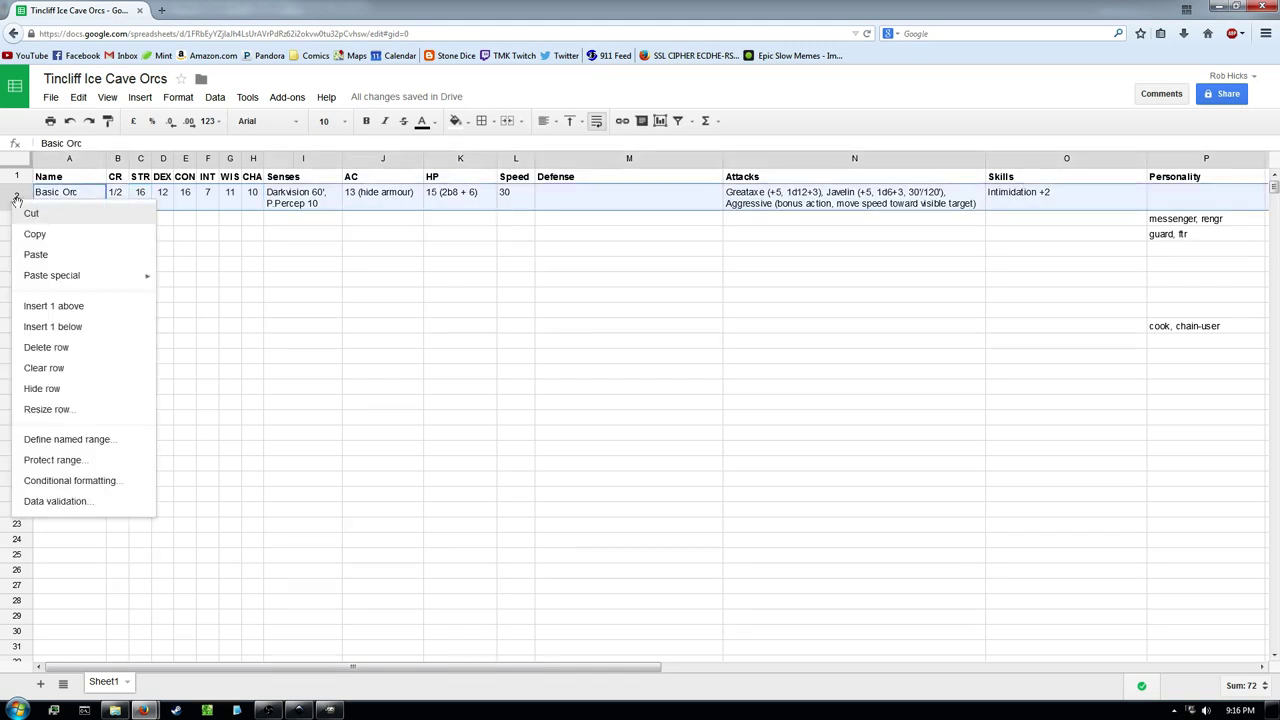
{"action": "left_click", "coordinate": [62, 306]}
{"action": "left_click", "coordinate": [136, 192]}
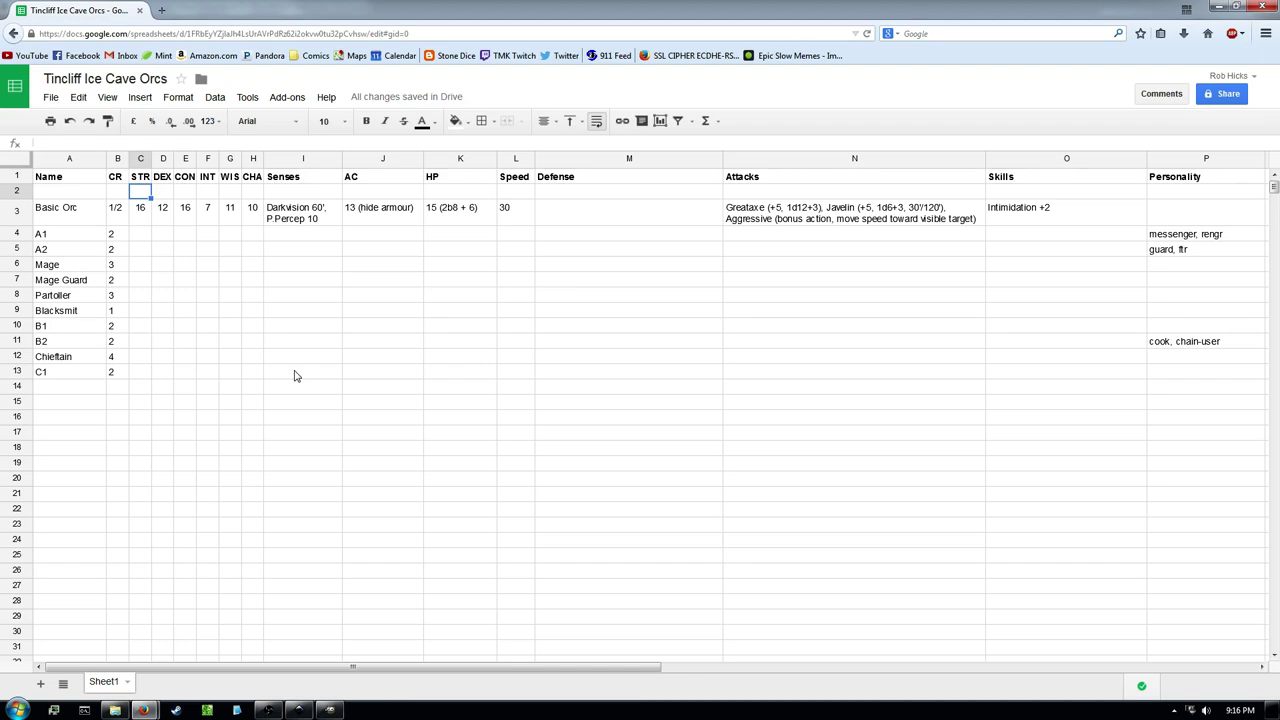
{"action": "type", "text": "2"}
{"action": "key", "text": "Tab"}
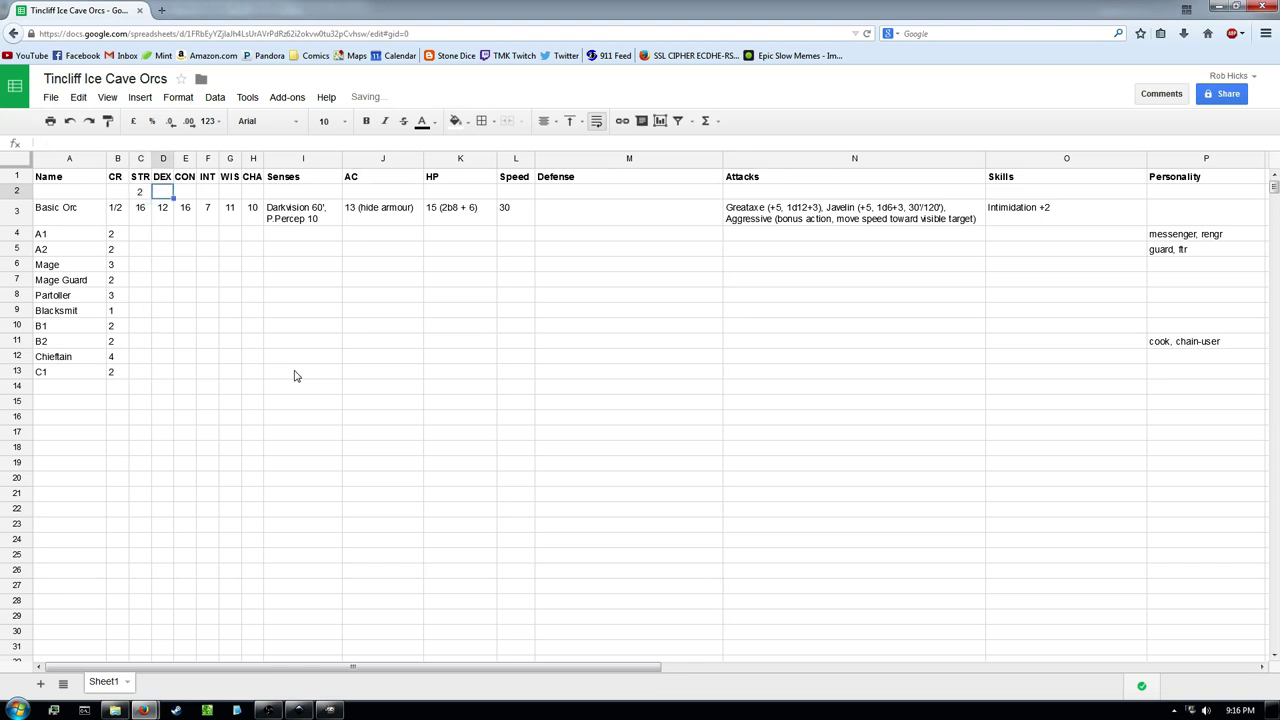
{"action": "key", "text": "Left"}
{"action": "key", "text": "Delete"}
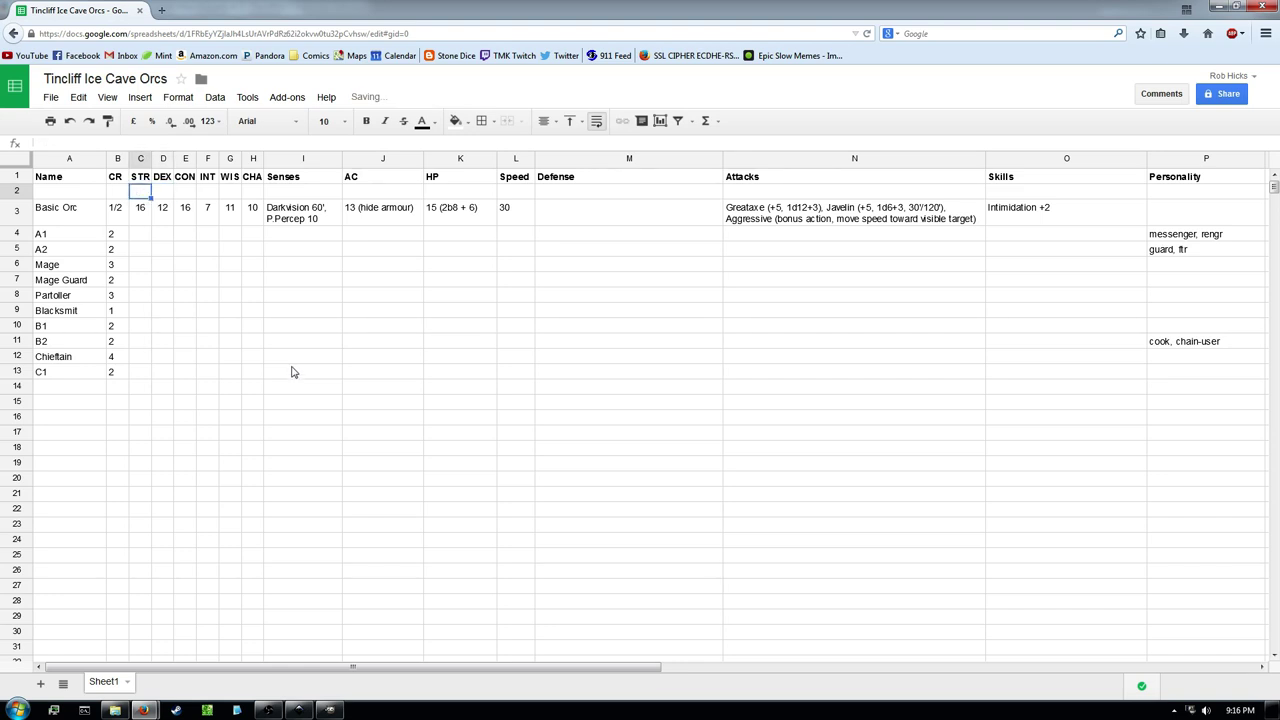
Change the number format of the whole blank row 2
{"action": "left_click", "coordinate": [17, 191]}
{"action": "left_click", "coordinate": [183, 104]}
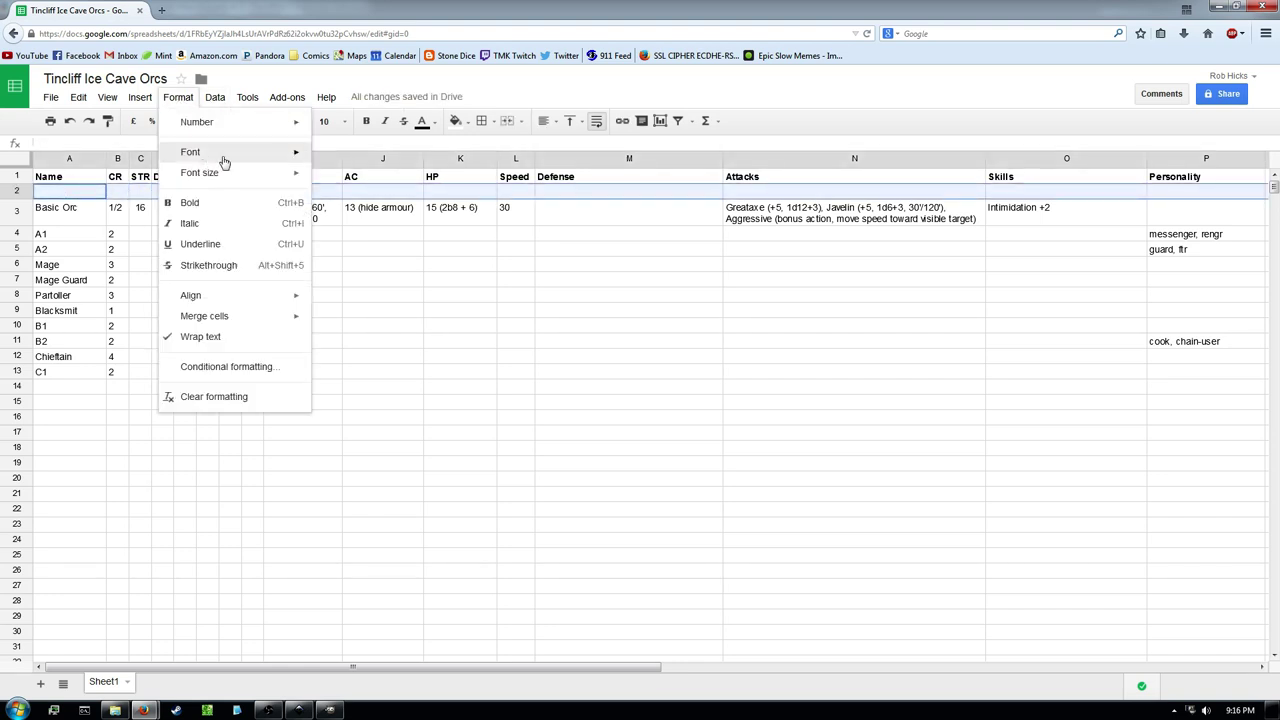
{"action": "mouse_move", "coordinate": [296, 124]}
{"action": "left_click", "coordinate": [355, 148]}
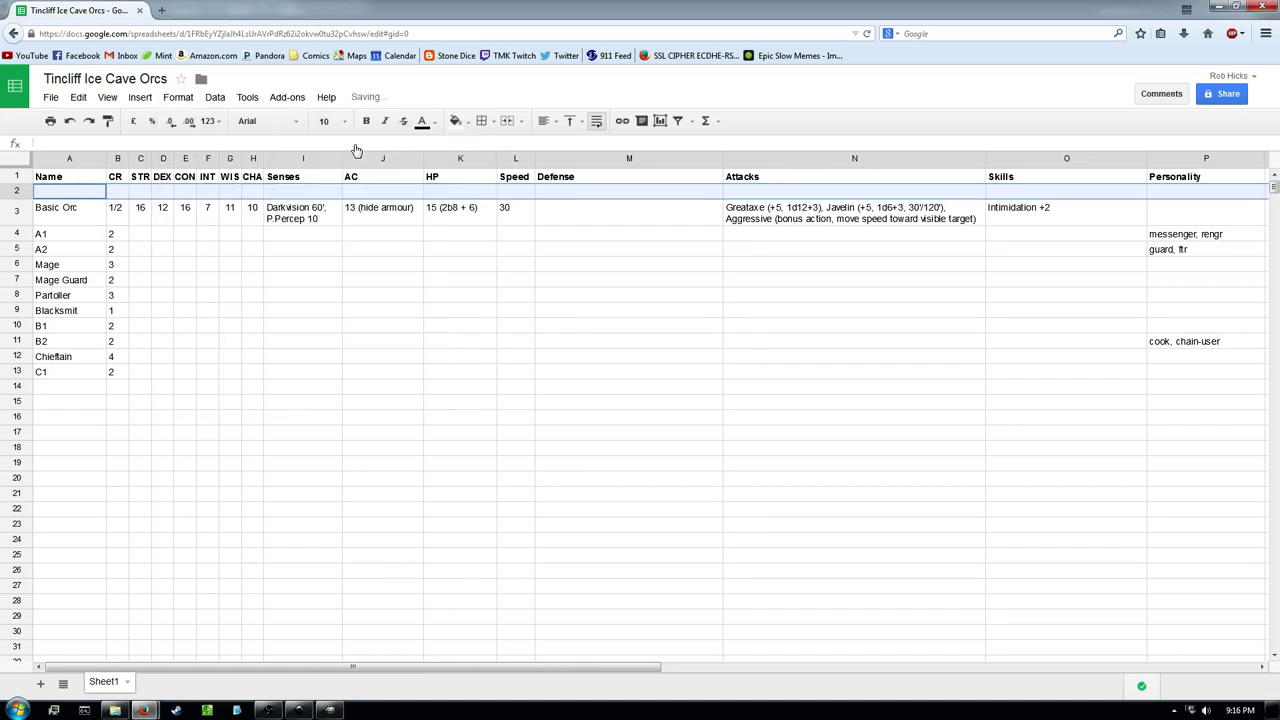
Enter the orc ability modifiers in row 2: 2 for STR, 2 for CON and -2 for INT
{"action": "left_click", "coordinate": [119, 193]}
{"action": "left_click", "coordinate": [142, 195]}
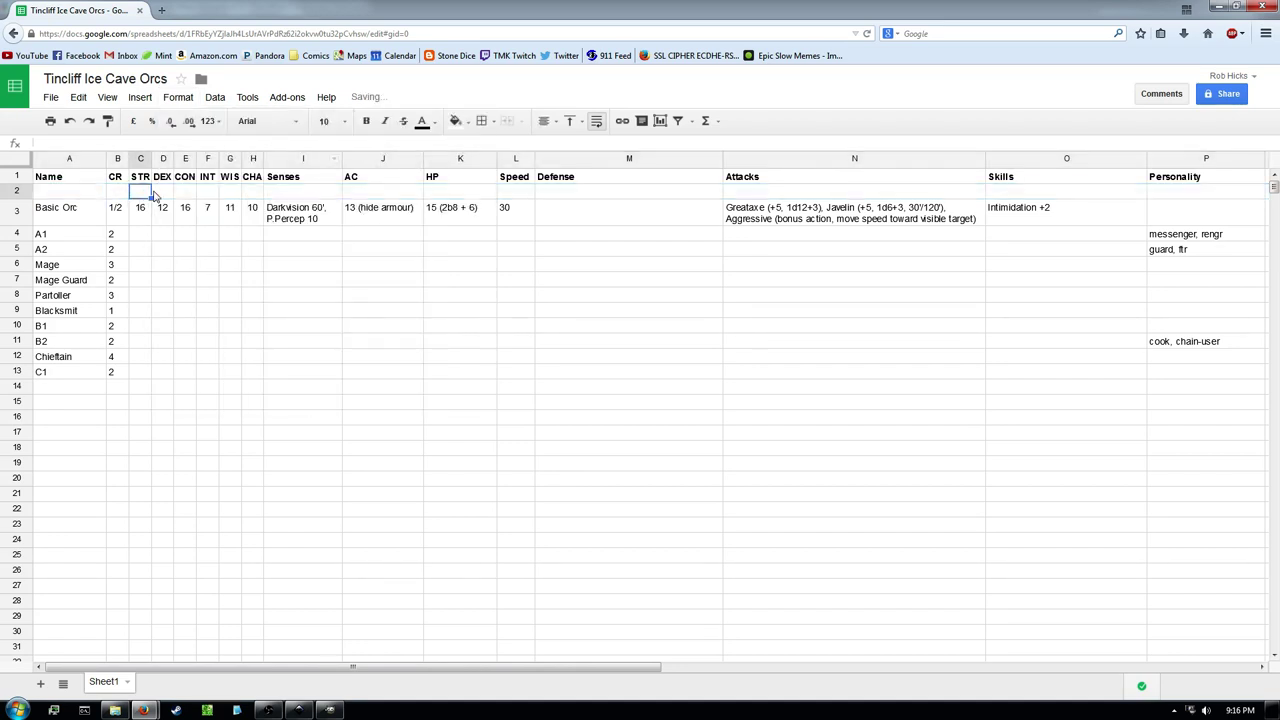
{"action": "left_click", "coordinate": [156, 196]}
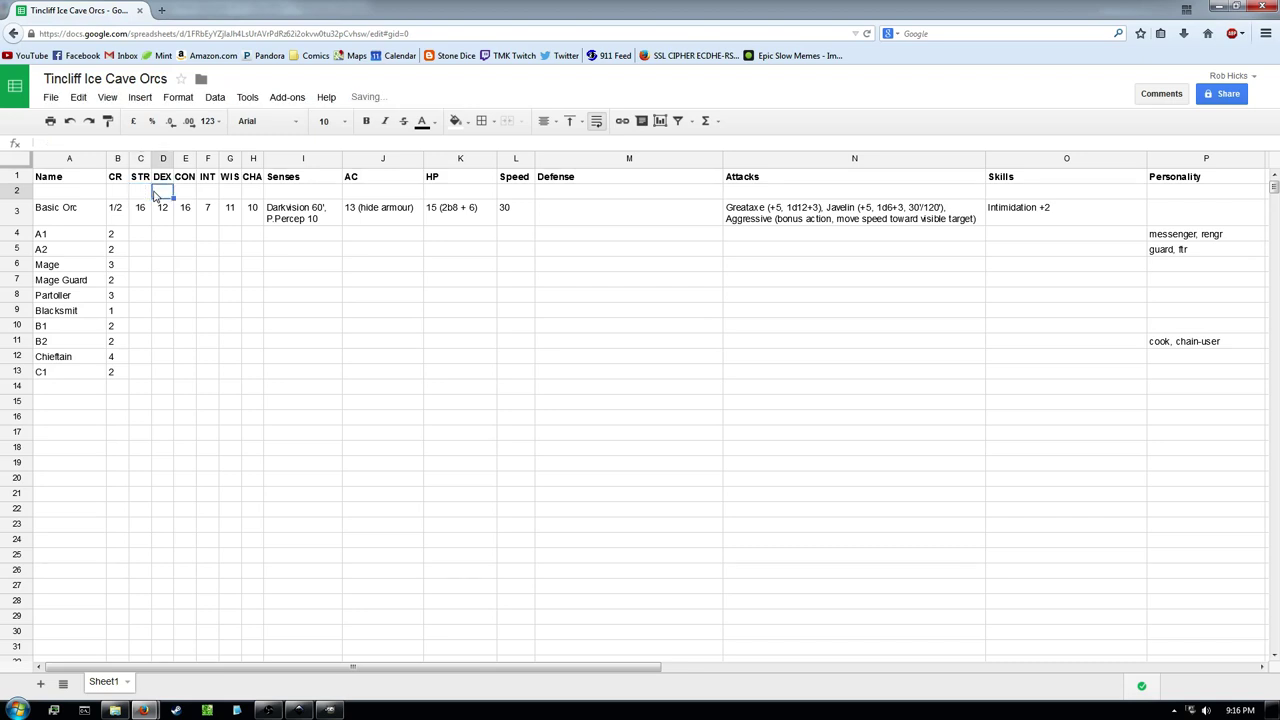
{"action": "key", "text": "Tab"}
{"action": "type", "text": "2"}
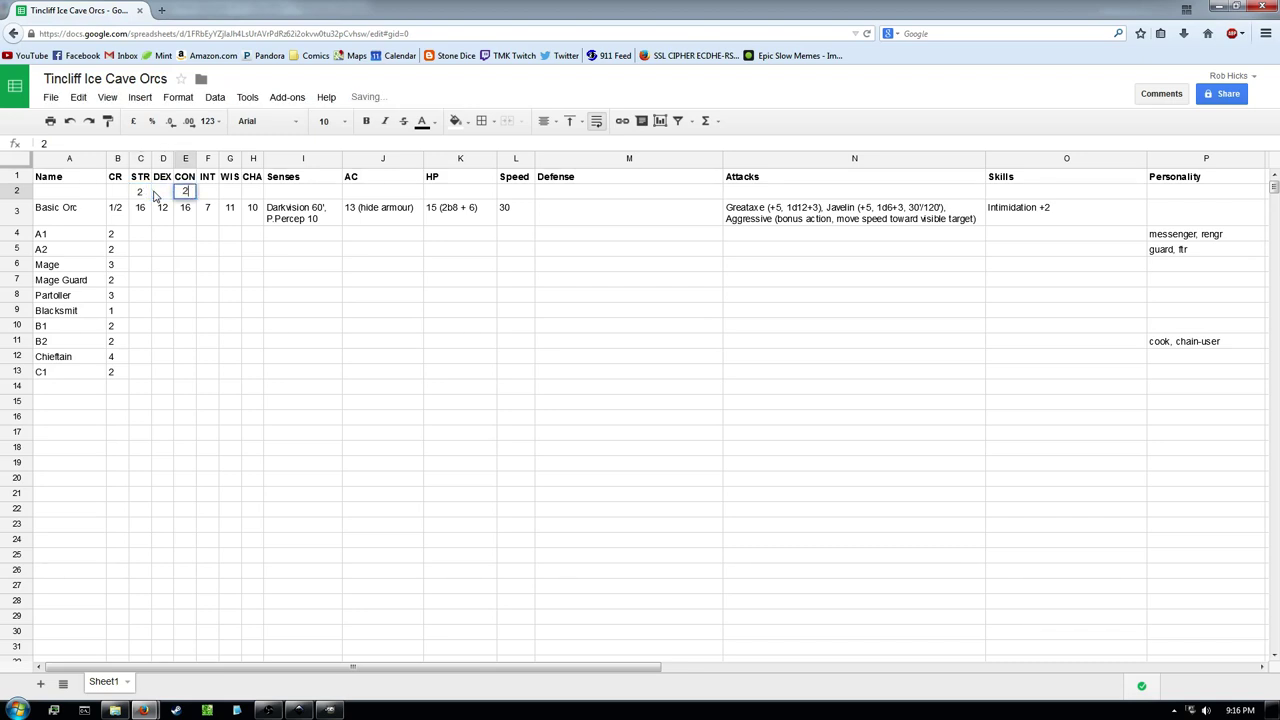
{"action": "key", "text": "Tab"}
{"action": "type", "text": "-2"}
{"action": "key", "text": "Tab"}
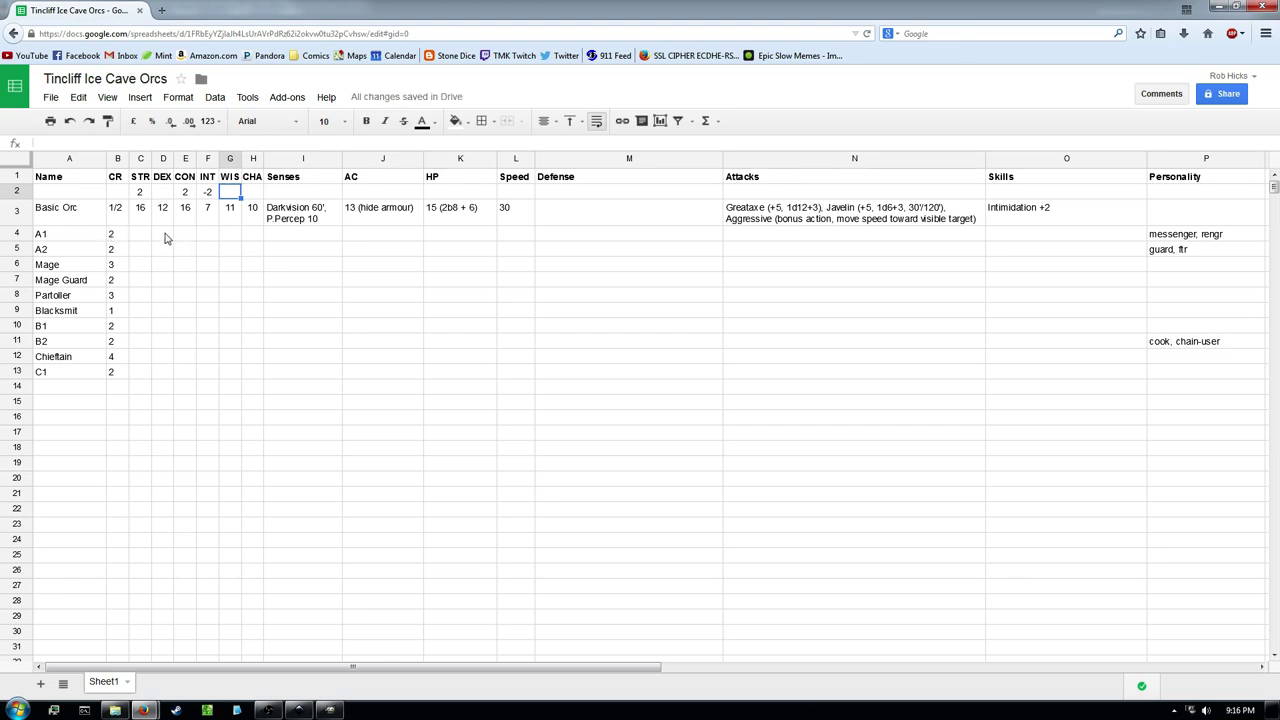
Insert another blank row above Basic Orc and enter STR 14, DEX 12 and CON 14 in it
{"action": "right_click", "coordinate": [24, 213]}
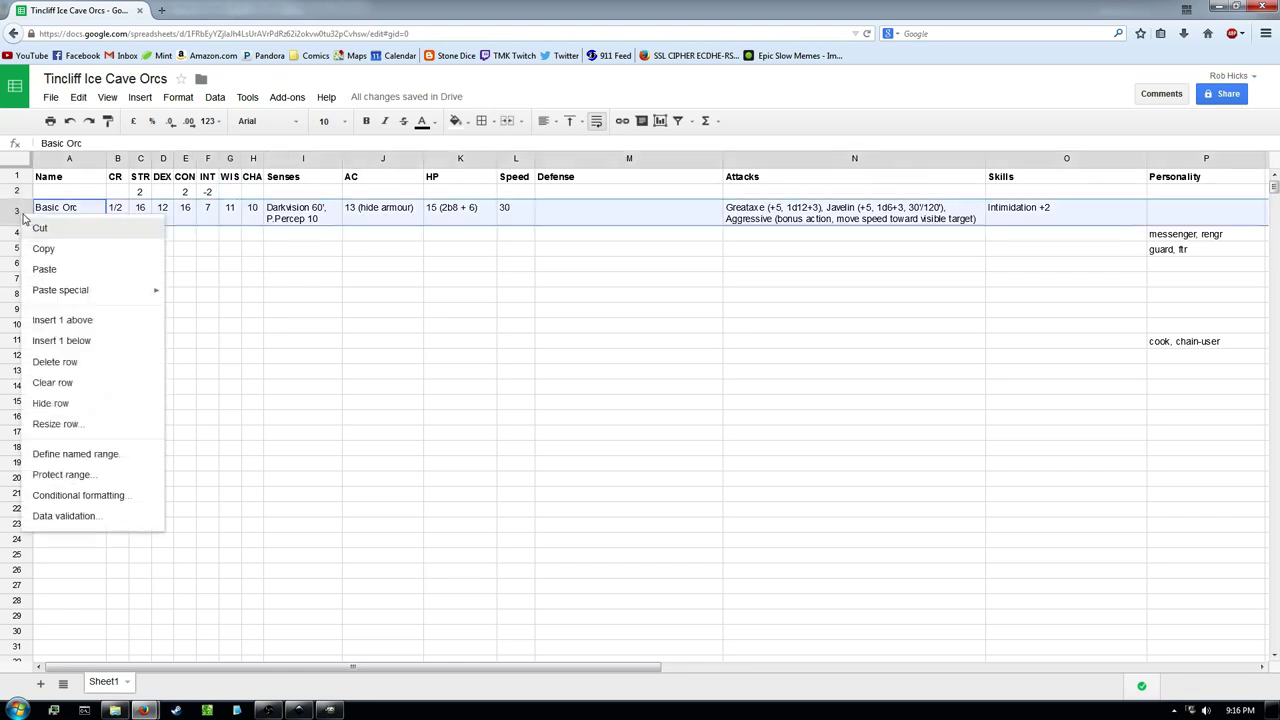
{"action": "left_click", "coordinate": [60, 325]}
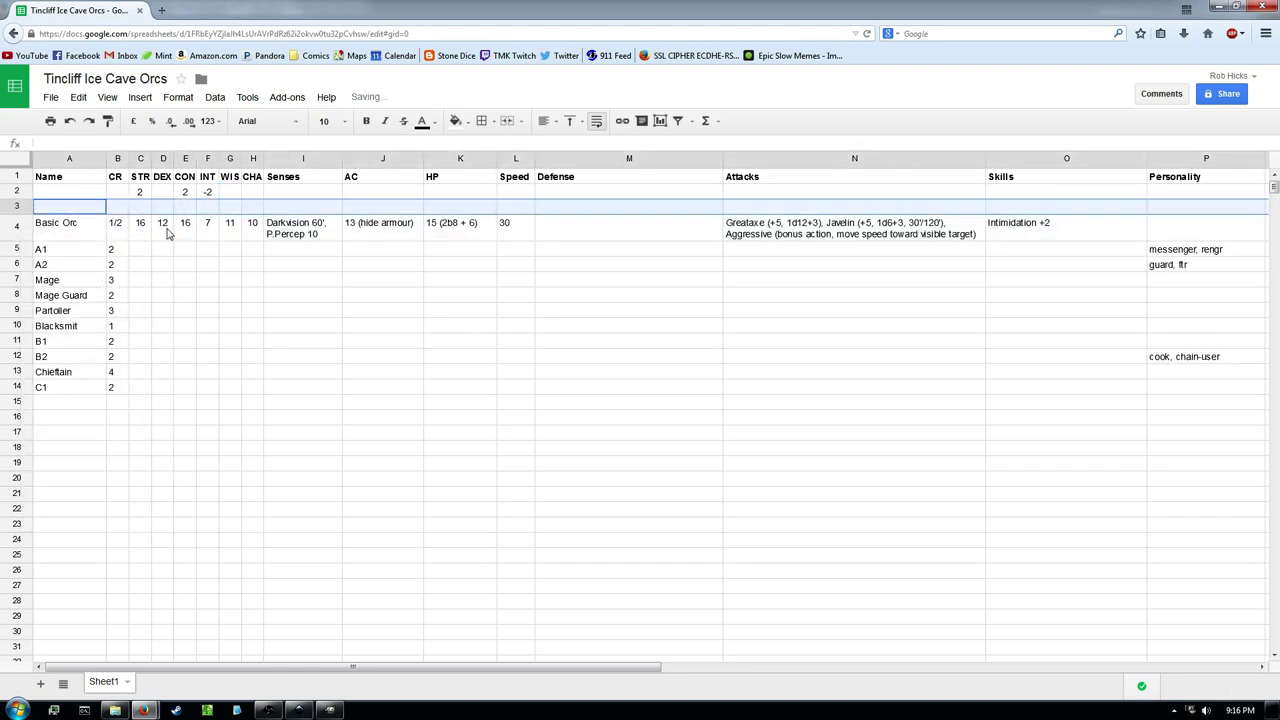
{"action": "left_click", "coordinate": [140, 206]}
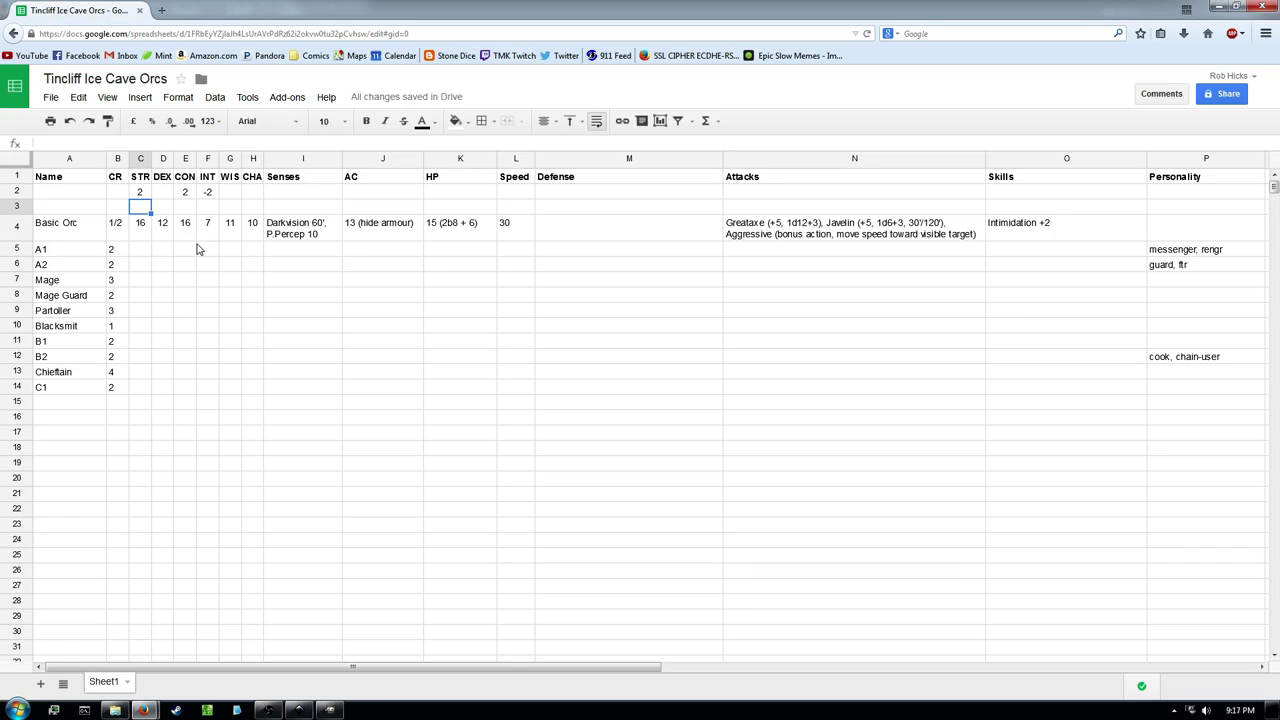
{"action": "type", "text": "14"}
{"action": "key", "text": "Tab"}
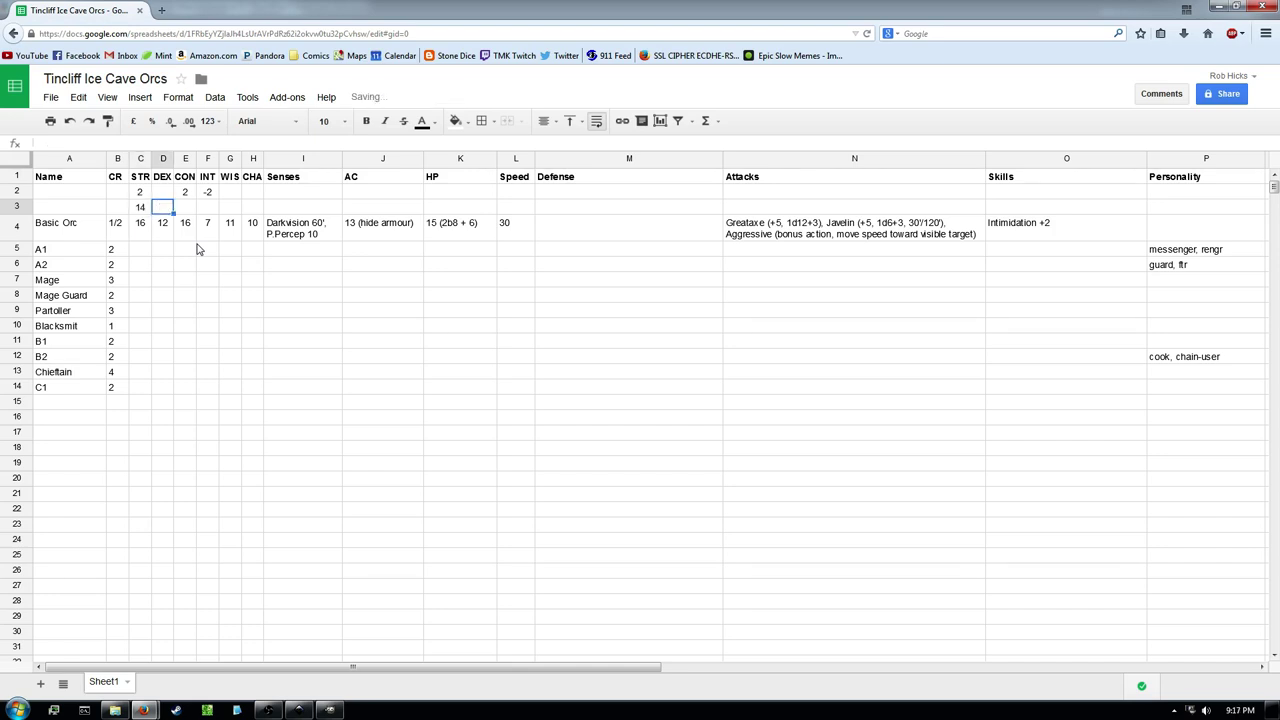
{"action": "type", "text": "12"}
{"action": "key", "text": "Tab"}
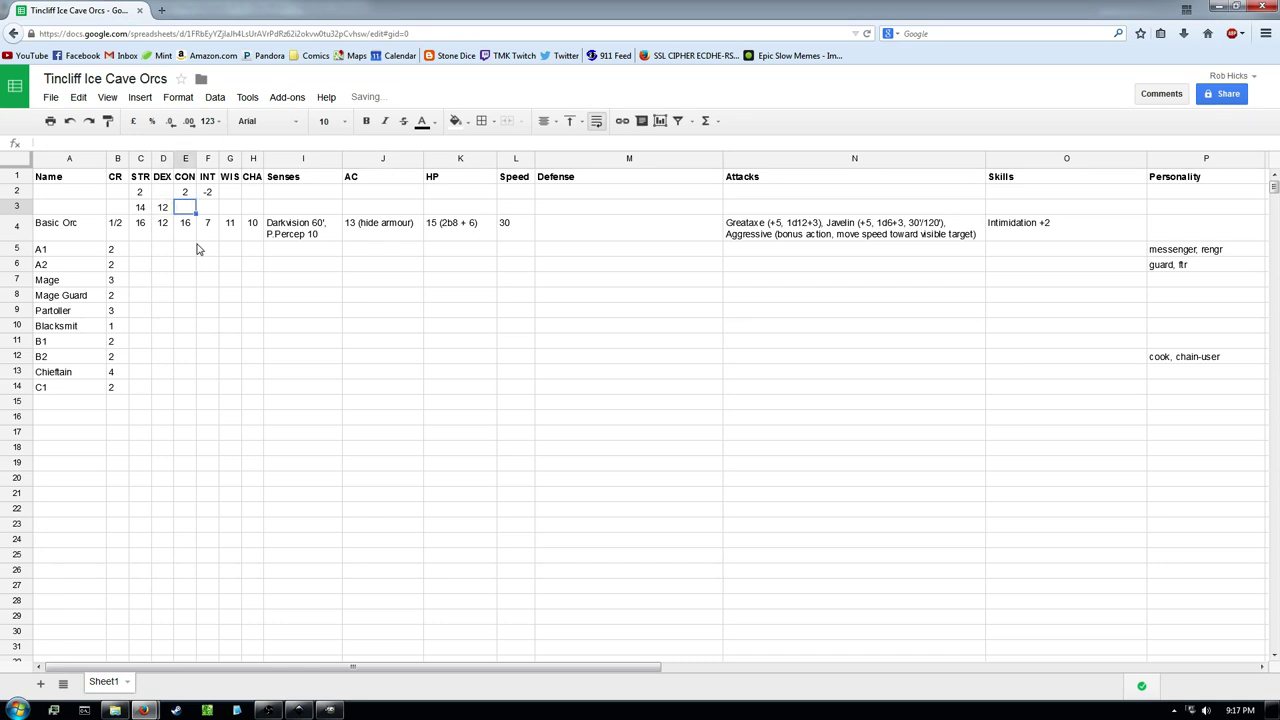
{"action": "type", "text": "14"}
{"action": "key", "text": "Tab"}
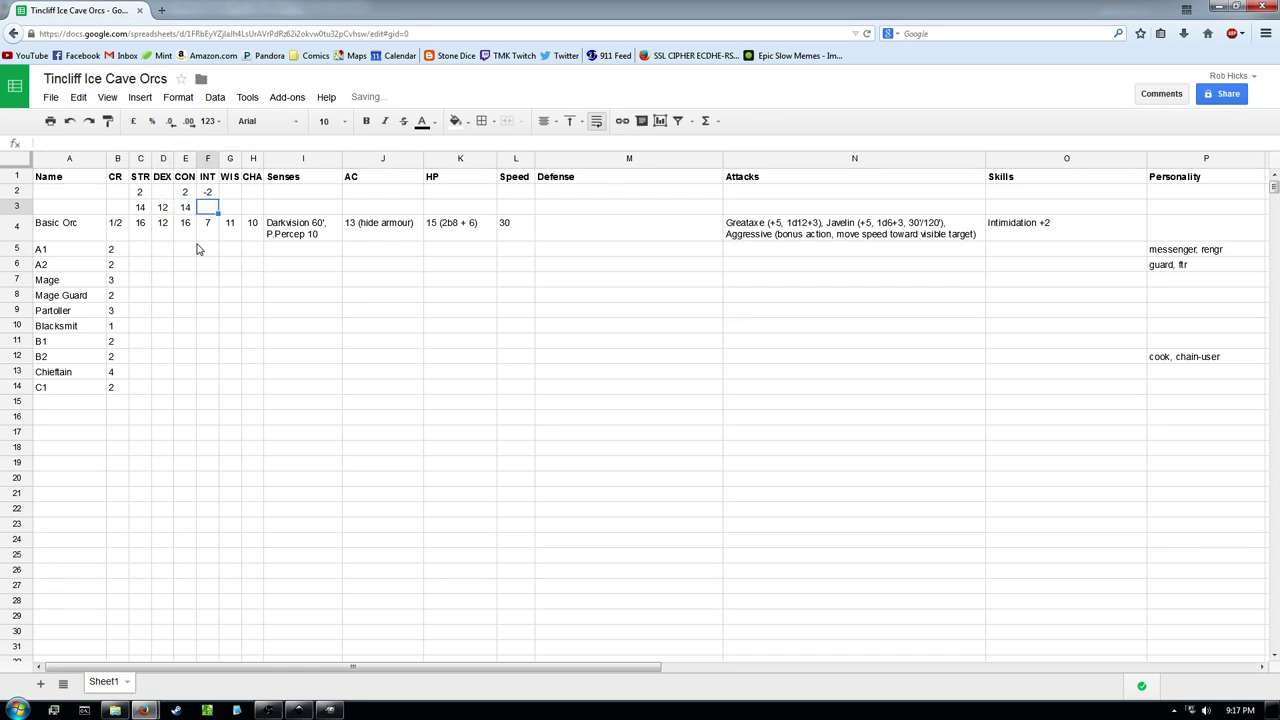
Complete the ability scores in row 3 with INT 9, WIS 11 and CHA 10
{"action": "type", "text": "9"}
{"action": "key", "text": "Tab"}
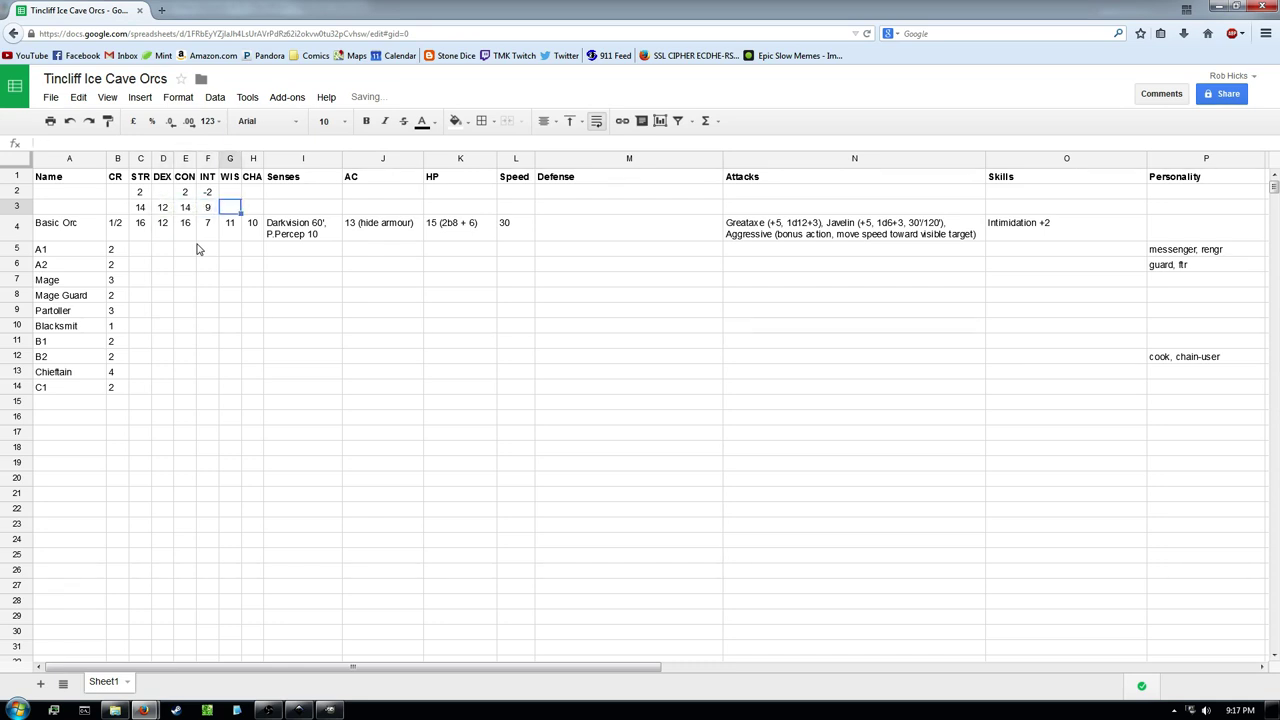
{"action": "type", "text": "11"}
{"action": "key", "text": "Tab"}
{"action": "type", "text": "10"}
{"action": "key", "text": "Tab"}
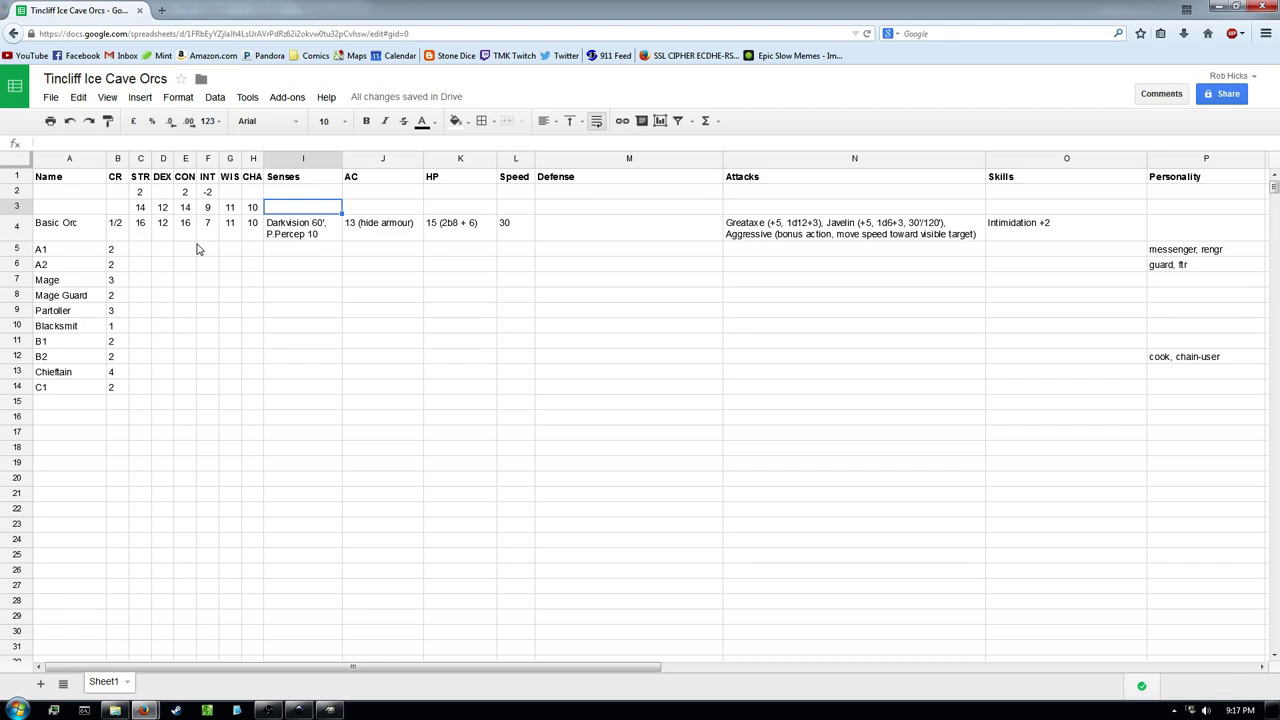
Clear the ability modifiers from the STR to INT cells of row 2
{"action": "left_click", "coordinate": [146, 252]}
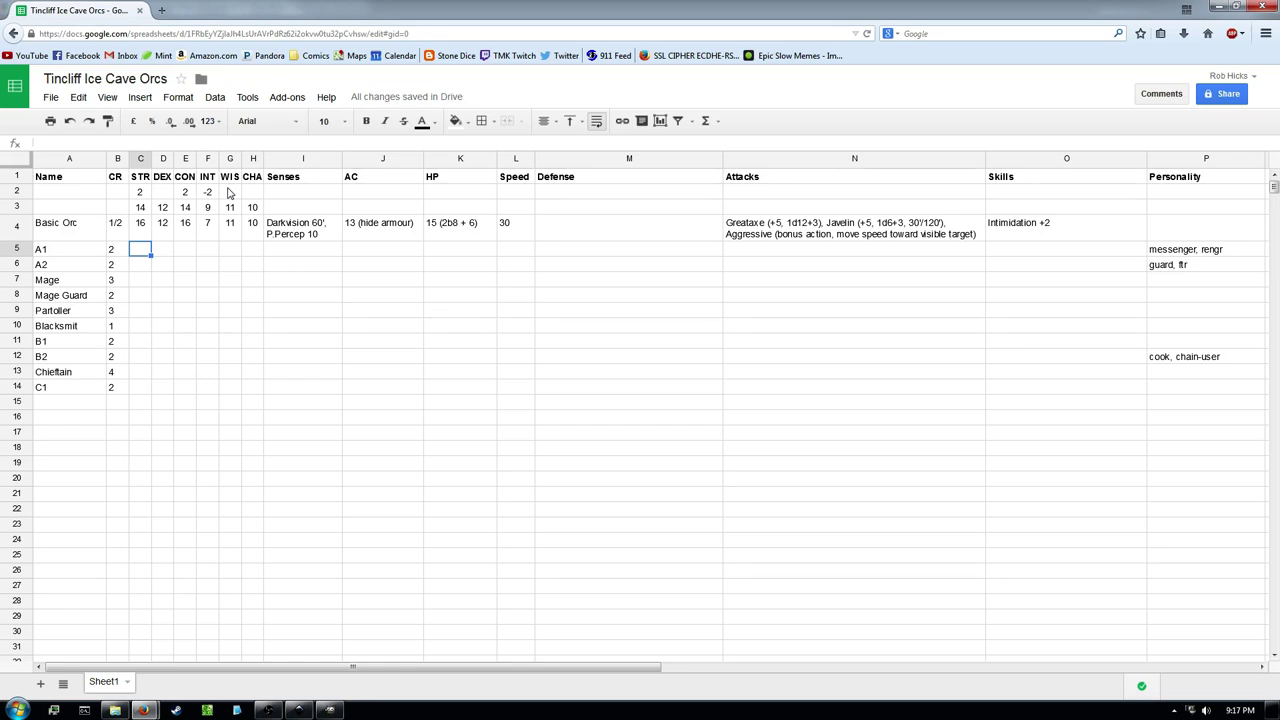
{"action": "left_click_drag", "start_coordinate": [145, 192], "coordinate": [213, 197]}
{"action": "key", "text": "Delete"}
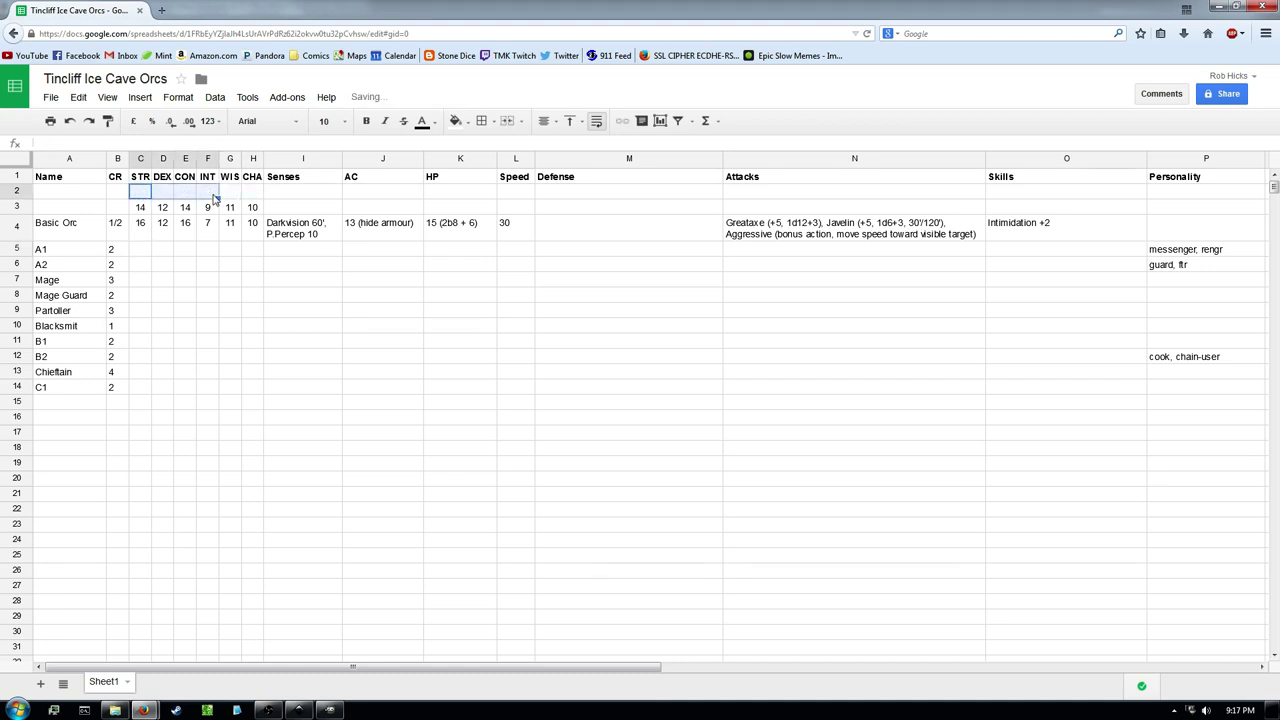
Clear the ability scores from the STR to CHA cells of row 3
{"action": "left_click", "coordinate": [255, 209]}
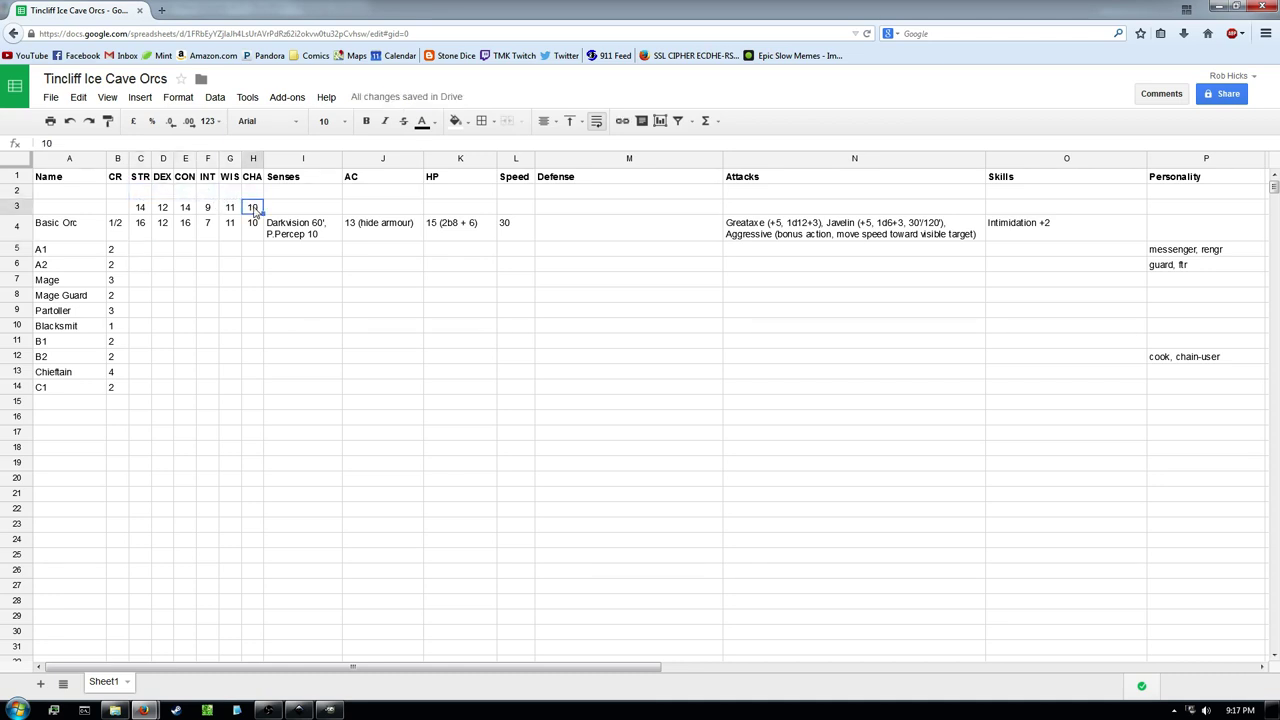
{"action": "left_click_drag", "start_coordinate": [255, 209], "coordinate": [133, 207]}
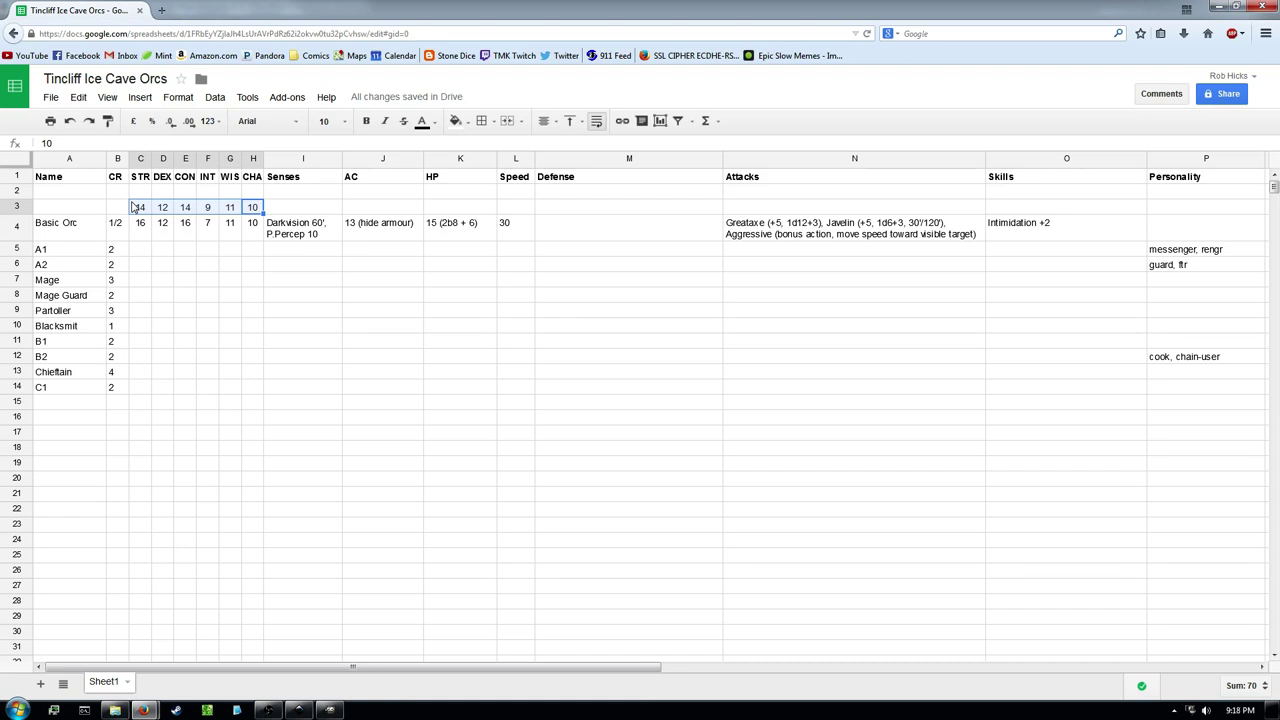
{"action": "key", "text": "Delete"}
Enter ability modifiers in row 2: 2 for CON and 1 for STR
{"action": "left_click", "coordinate": [185, 230]}
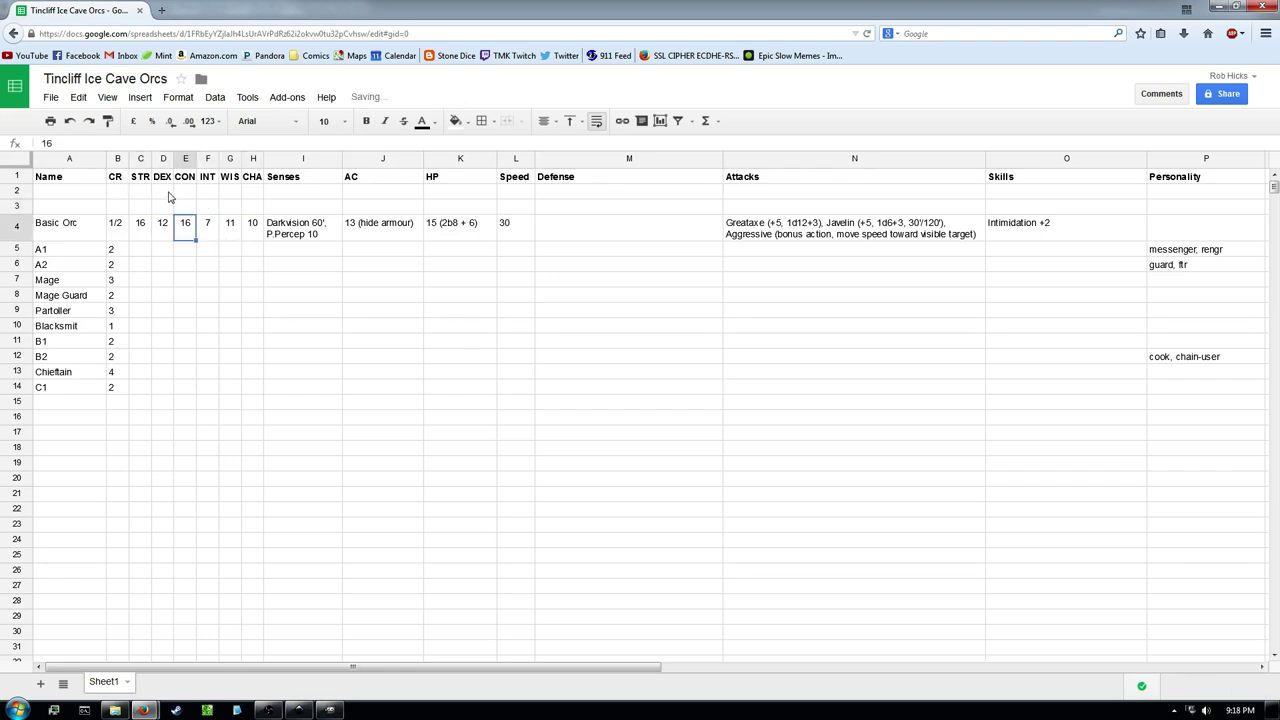
{"action": "left_click", "coordinate": [180, 192]}
{"action": "type", "text": "2"}
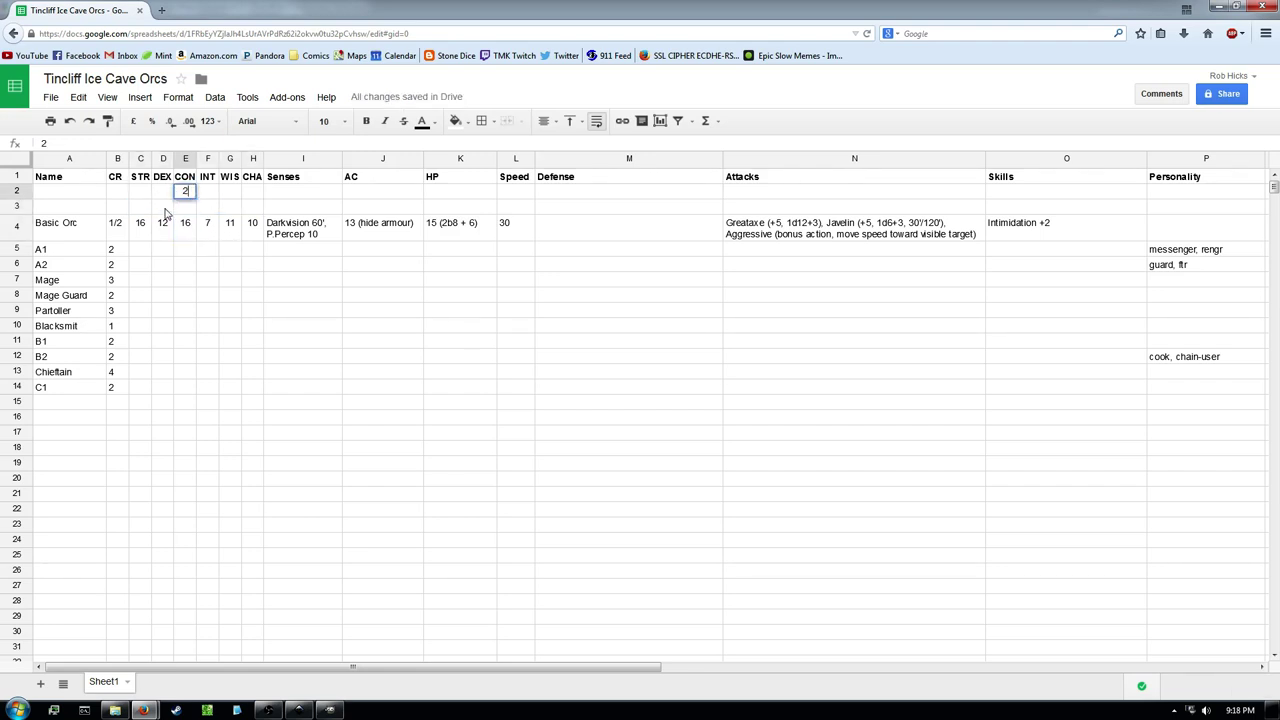
{"action": "left_click", "coordinate": [140, 192]}
{"action": "type", "text": "1"}
{"action": "key", "text": "Return"}
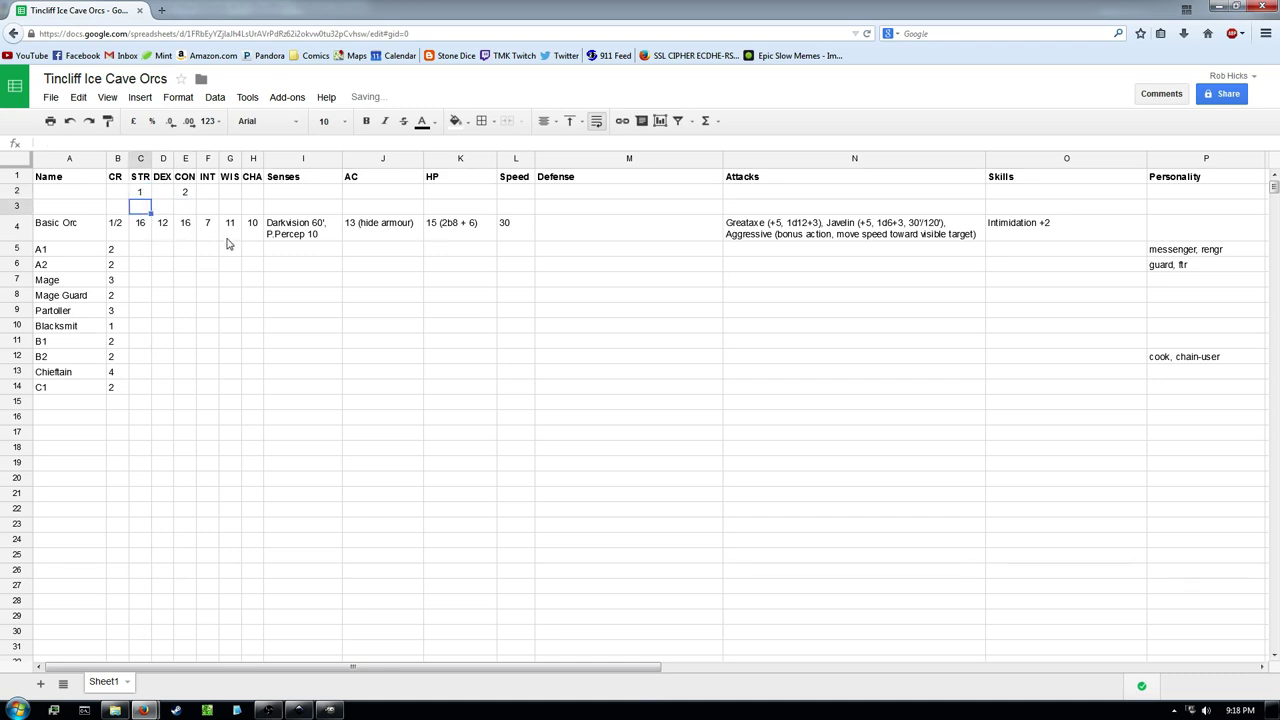
Enter STR 15, CON 14 and DEX 12 in row 3
{"action": "type", "text": "15"}
{"action": "key", "text": "Tab"}
{"action": "key", "text": "Tab"}
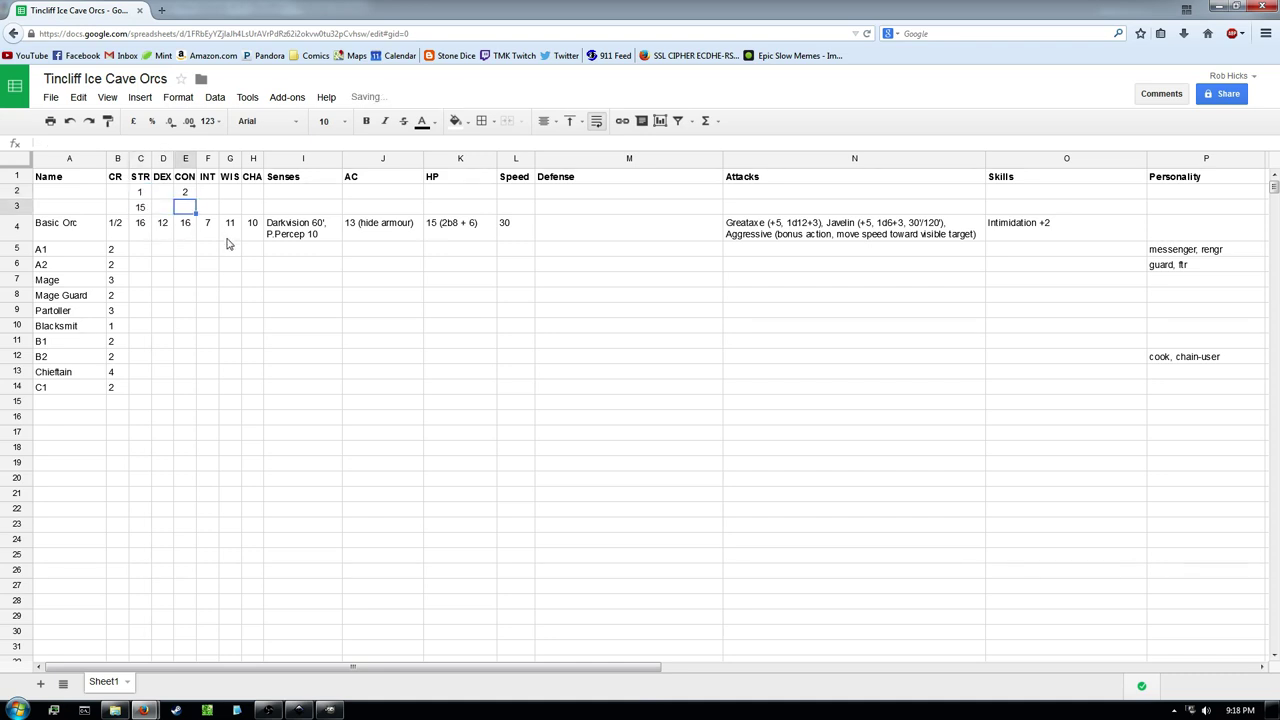
{"action": "type", "text": "14"}
{"action": "key", "text": "Left"}
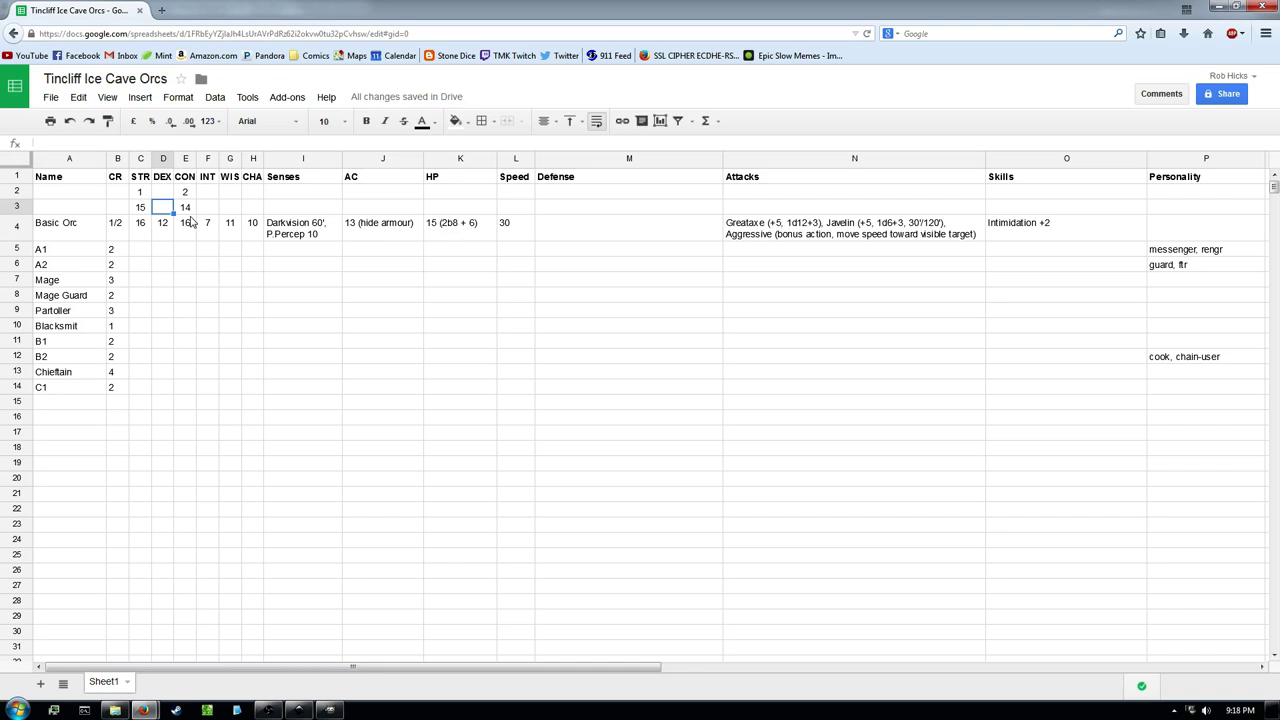
{"action": "type", "text": "12"}
Fill in the remaining row 3 ability scores with INT 7, WIS 11 and CHA 10
{"action": "left_click", "coordinate": [216, 207]}
{"action": "type", "text": "7"}
{"action": "key", "text": "Tab"}
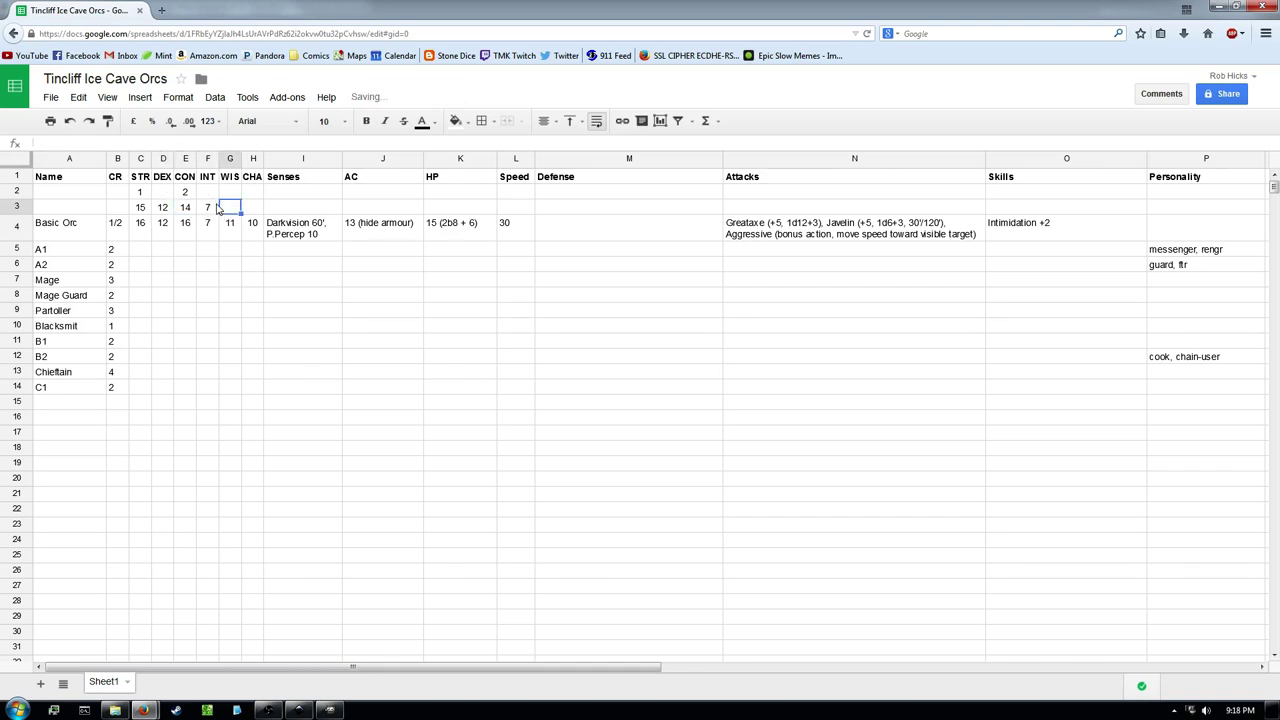
{"action": "type", "text": "11"}
{"action": "key", "text": "Tab"}
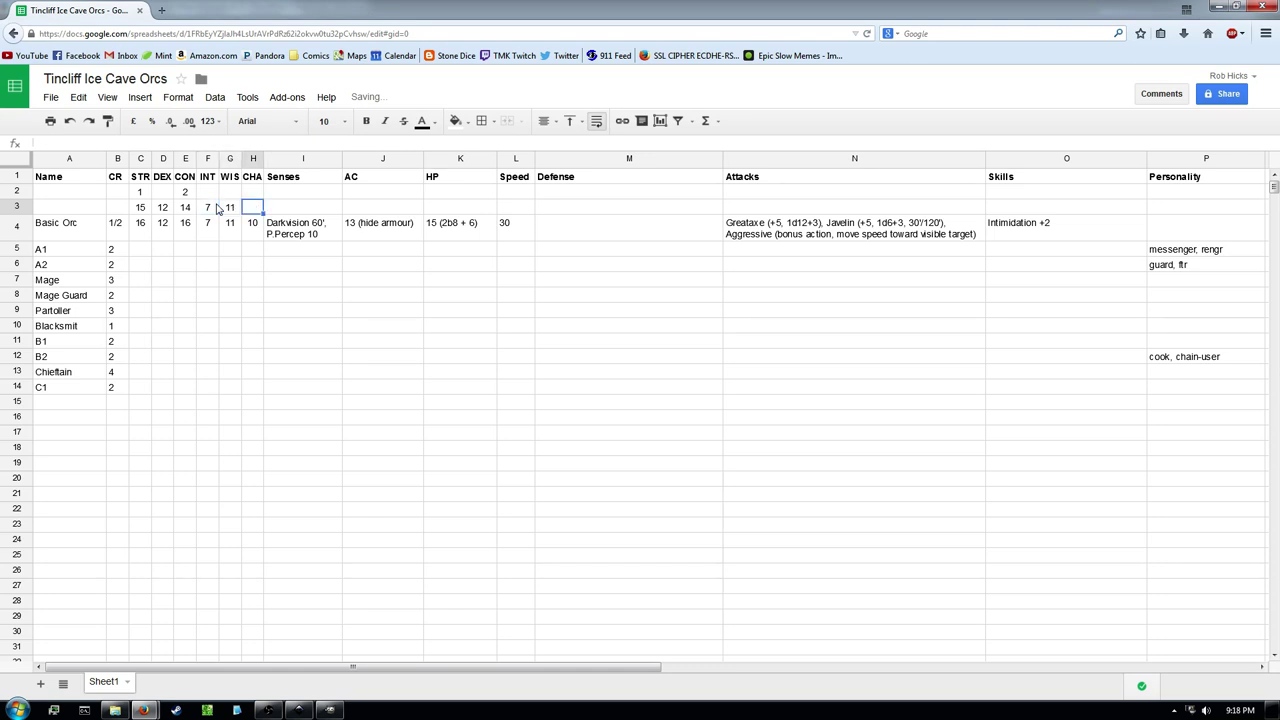
{"action": "type", "text": "10"}
{"action": "key", "text": "Up"}
{"action": "key", "text": "Left"}
{"action": "key", "text": "Left"}
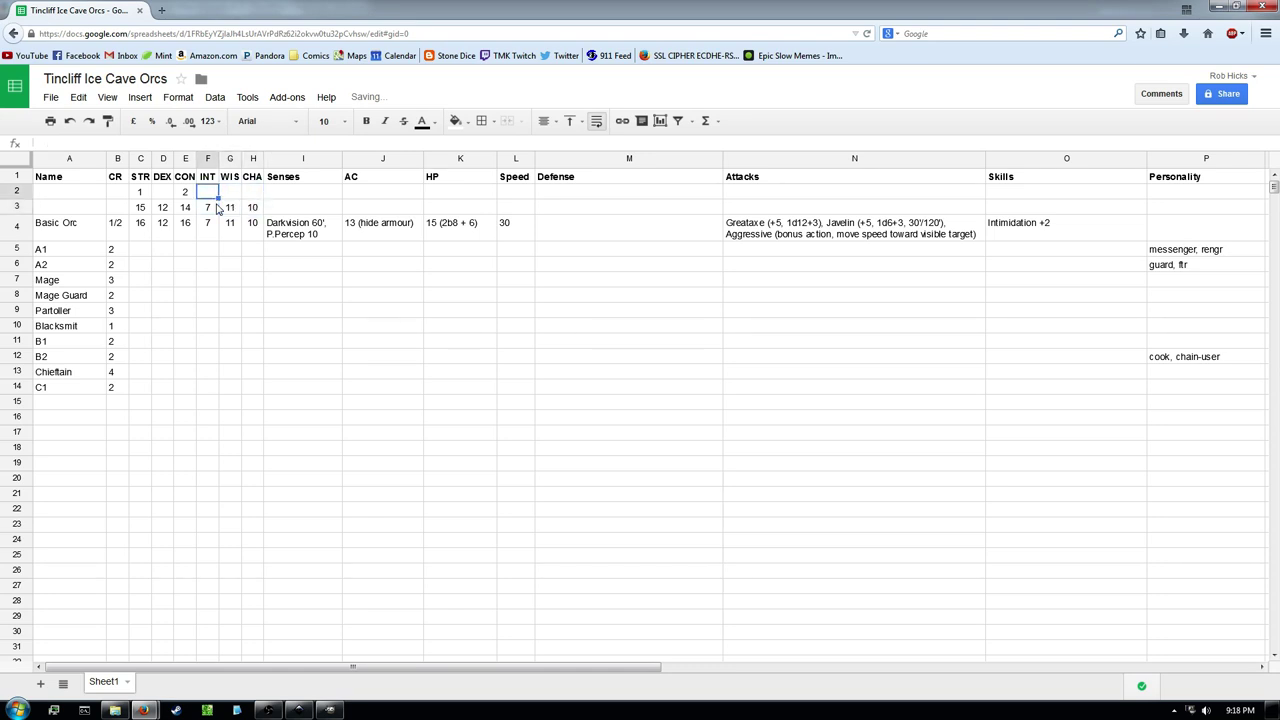
Enter an INT modifier of -1 in row 2 and set the INT score in row 3 to 8
{"action": "left_click", "coordinate": [307, 226]}
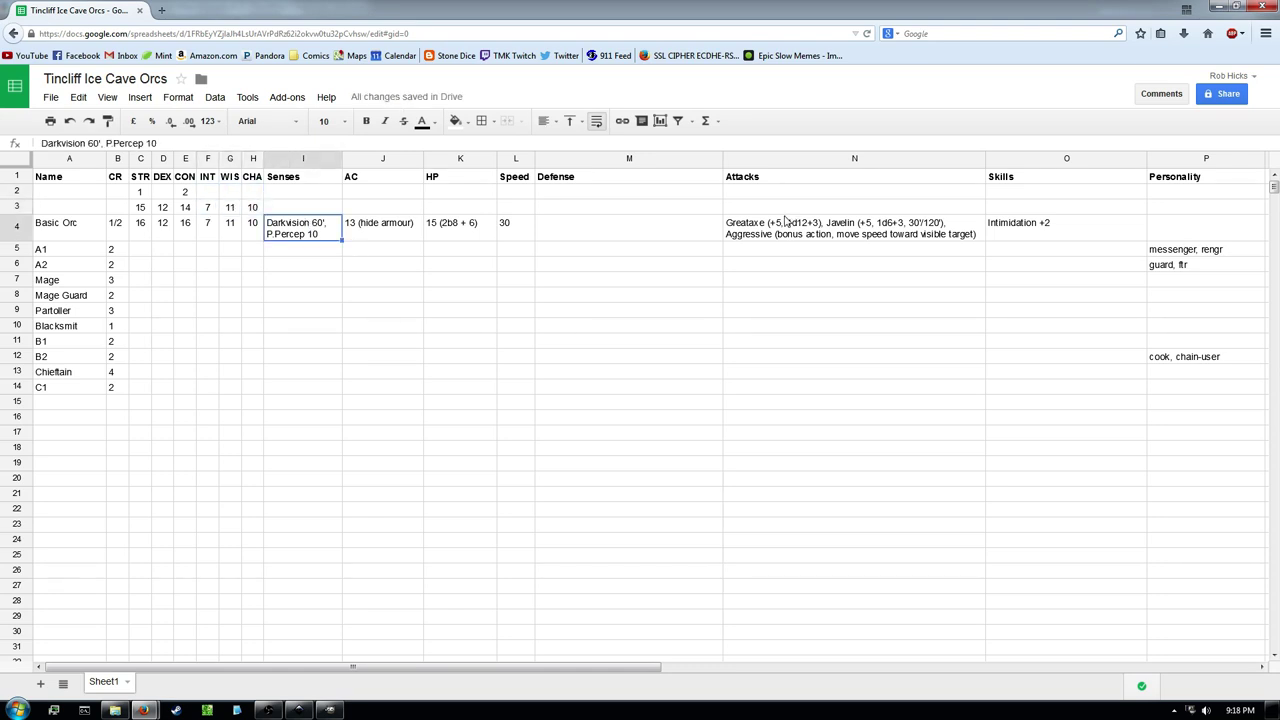
{"action": "left_click", "coordinate": [824, 238]}
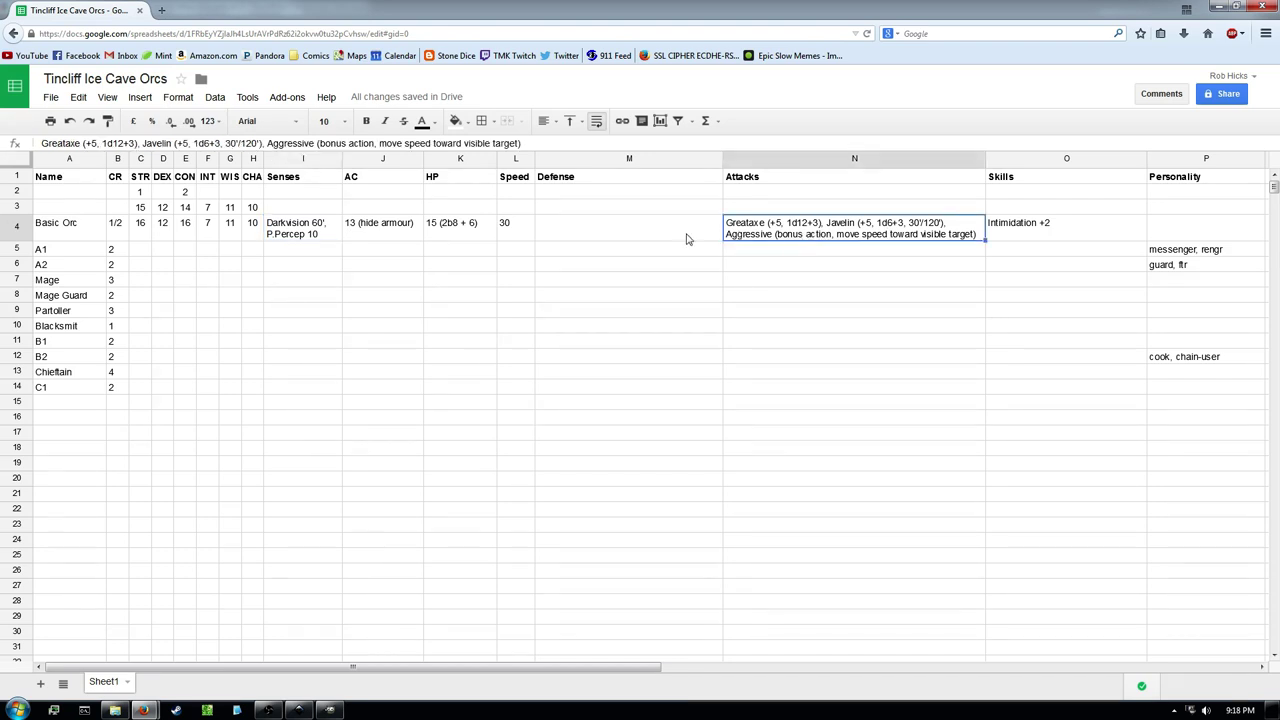
{"action": "left_click", "coordinate": [209, 196]}
{"action": "type", "text": "-"}
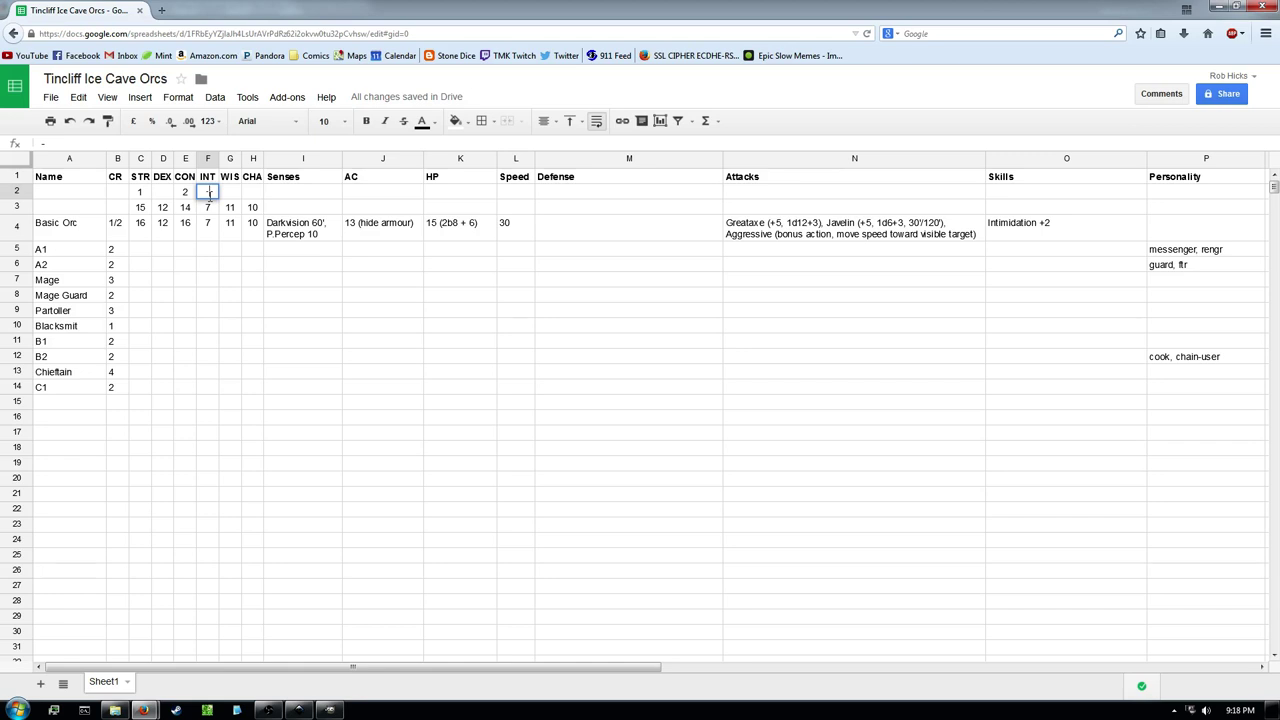
{"action": "type", "text": "1"}
{"action": "left_click", "coordinate": [211, 203]}
{"action": "type", "text": "8"}
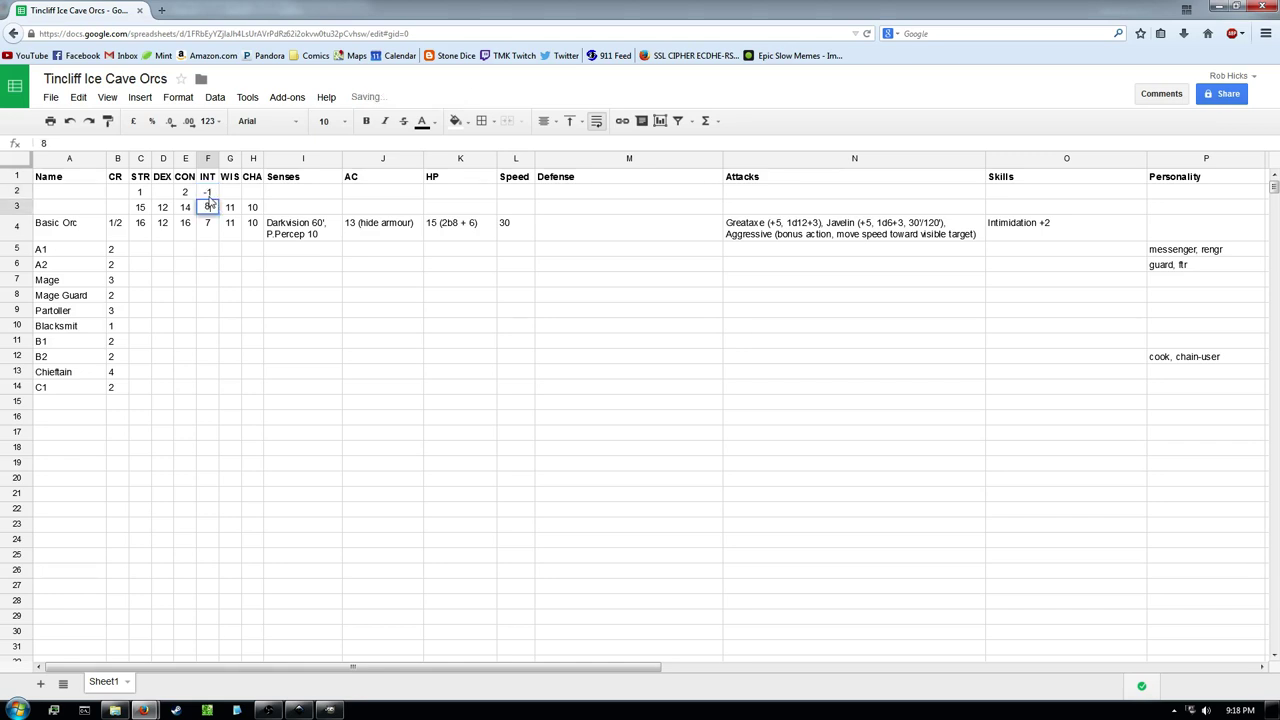
{"action": "key", "text": "Return"}
{"action": "key", "text": "Right"}
{"action": "key", "text": "Left"}
{"action": "key", "text": "Down"}
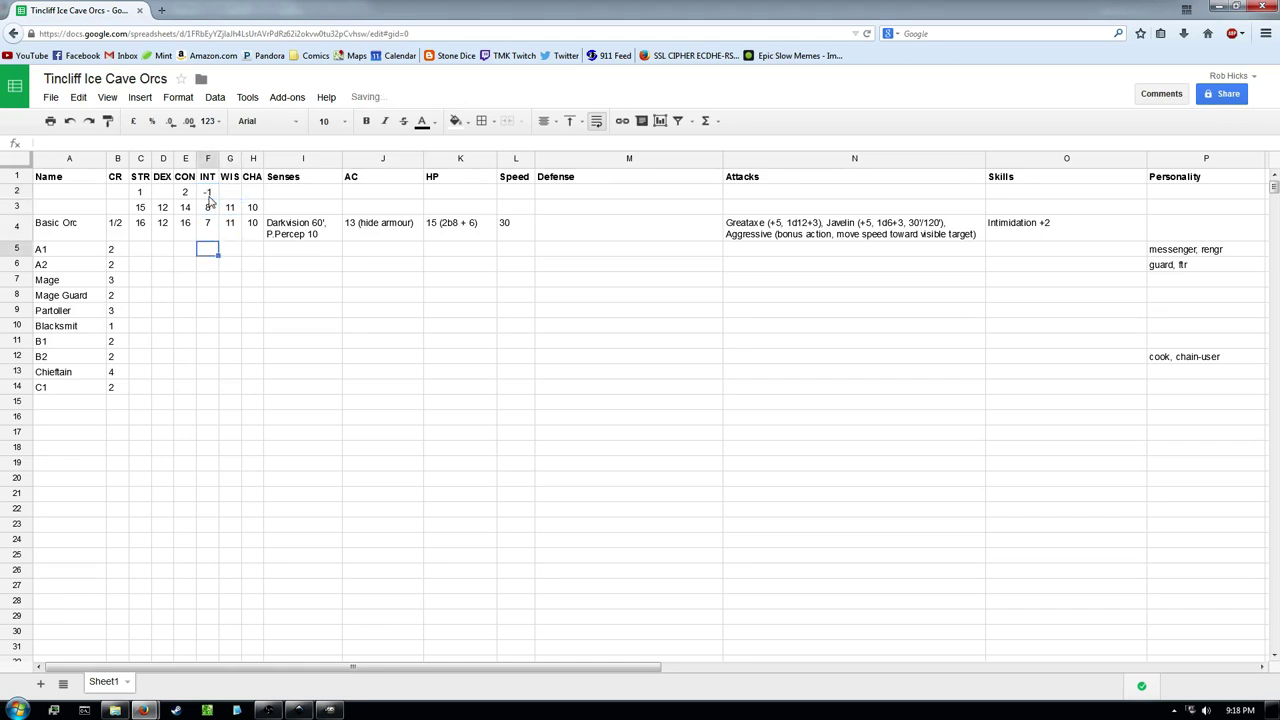
Check the total of the six ability scores in row 3
{"action": "left_click_drag", "start_coordinate": [145, 208], "coordinate": [250, 213]}
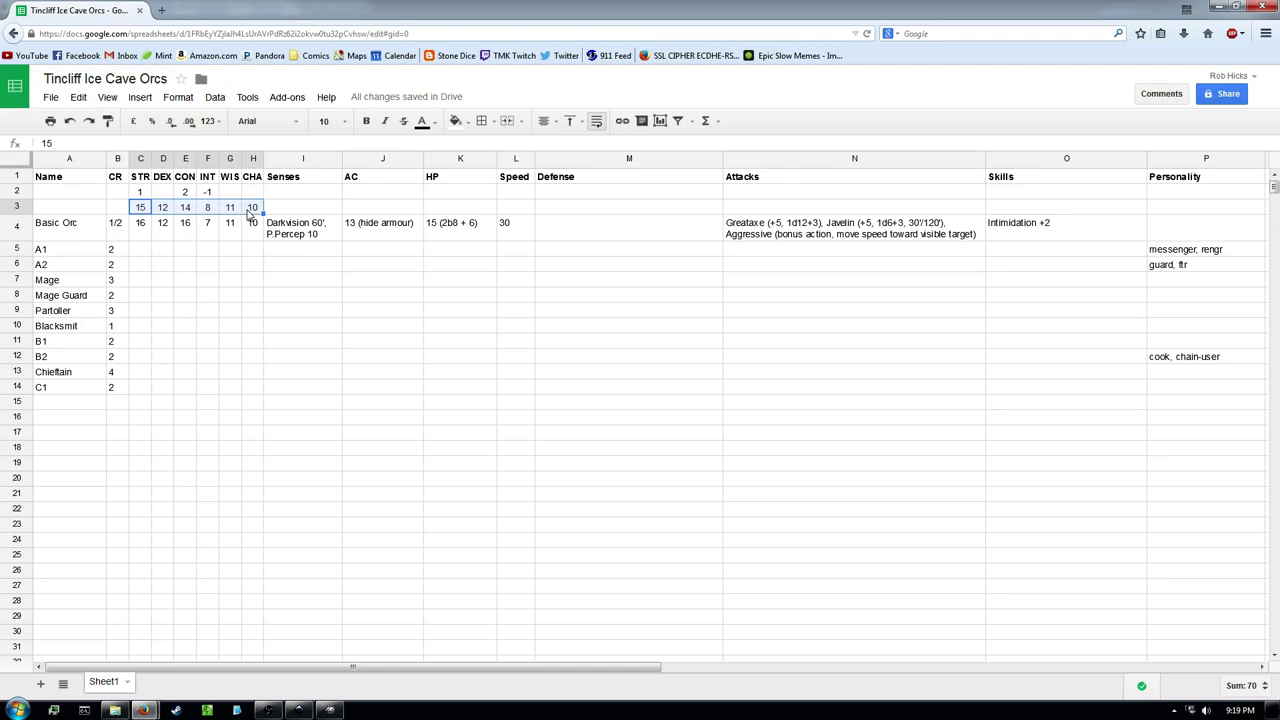
{"action": "left_click", "coordinate": [185, 238]}
{"action": "left_click", "coordinate": [205, 248]}
{"action": "left_click", "coordinate": [132, 247]}
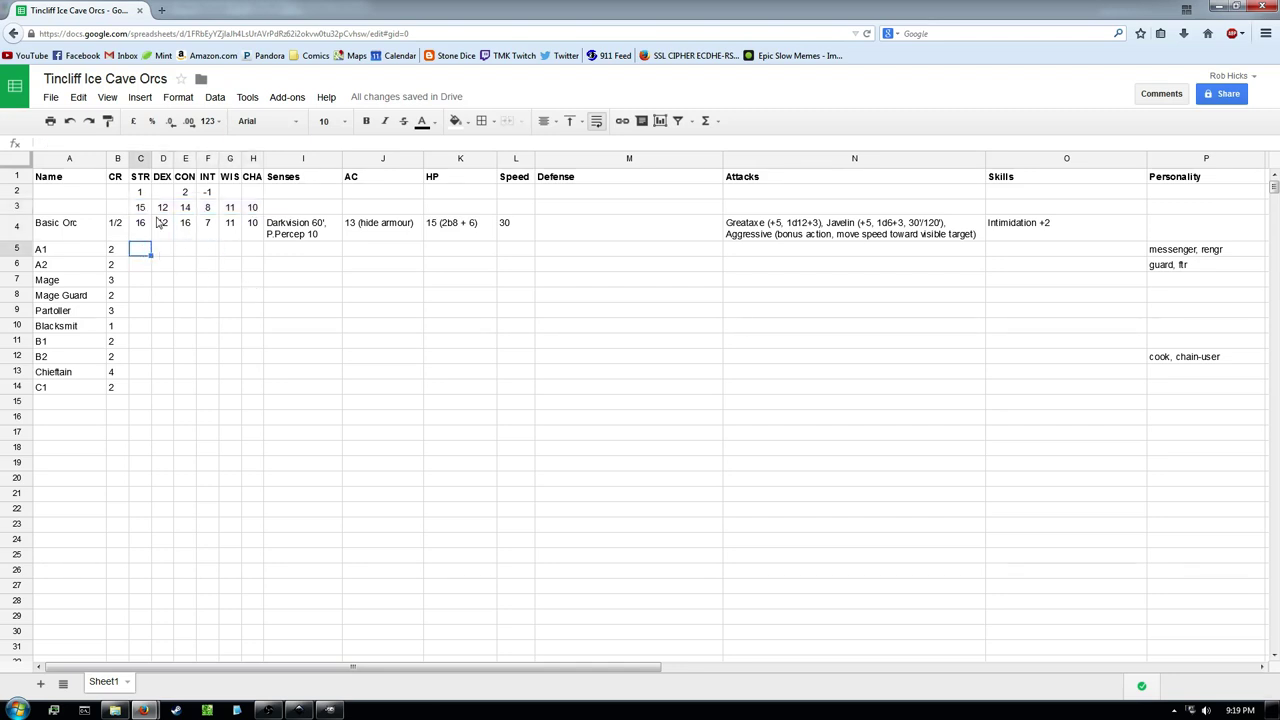
{"action": "left_click_drag", "start_coordinate": [139, 208], "coordinate": [254, 209]}
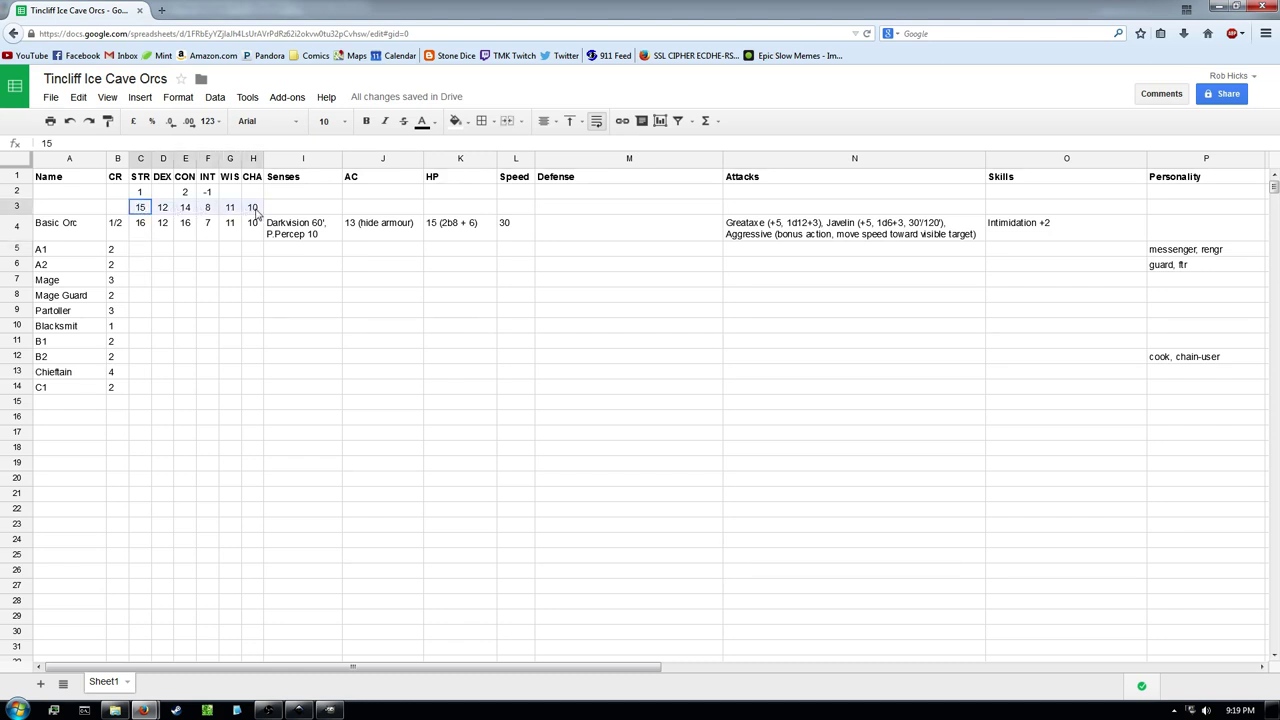
{"action": "left_click", "coordinate": [185, 249]}
{"action": "left_click", "coordinate": [139, 251]}
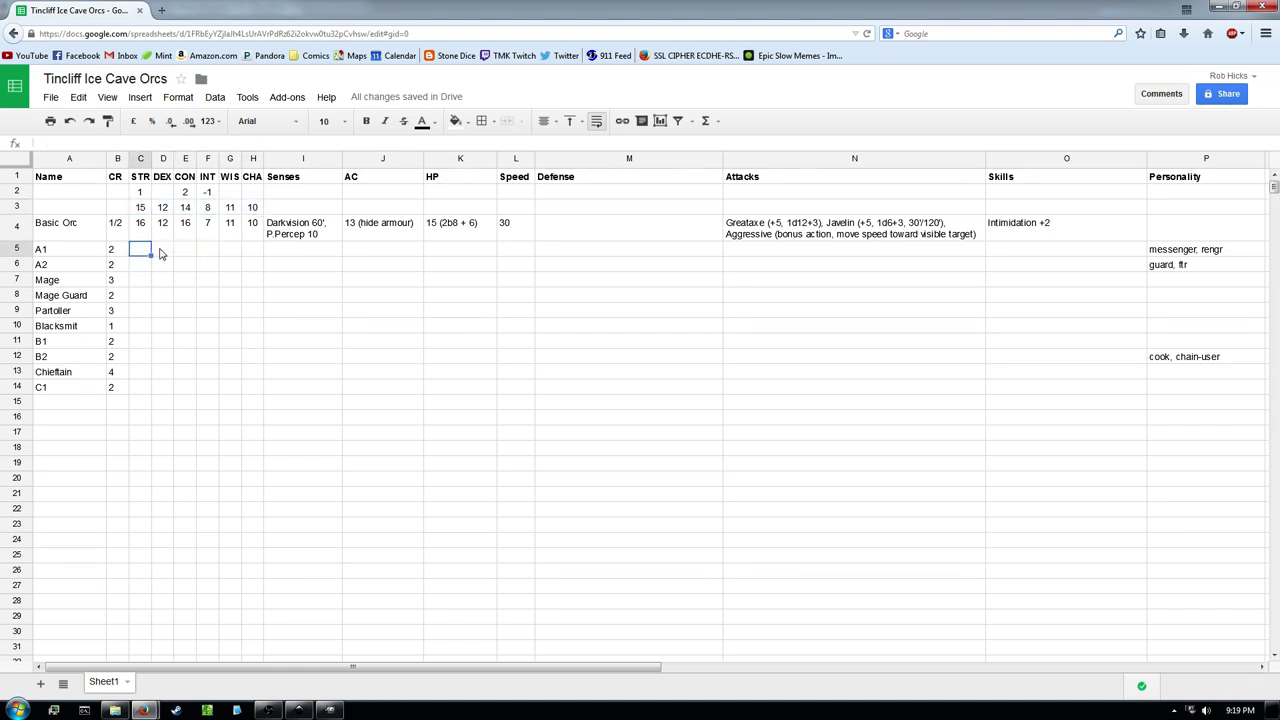
Enter DEX 15, WIS 14 and CHA 12 for orc A1
{"action": "left_click", "coordinate": [163, 252]}
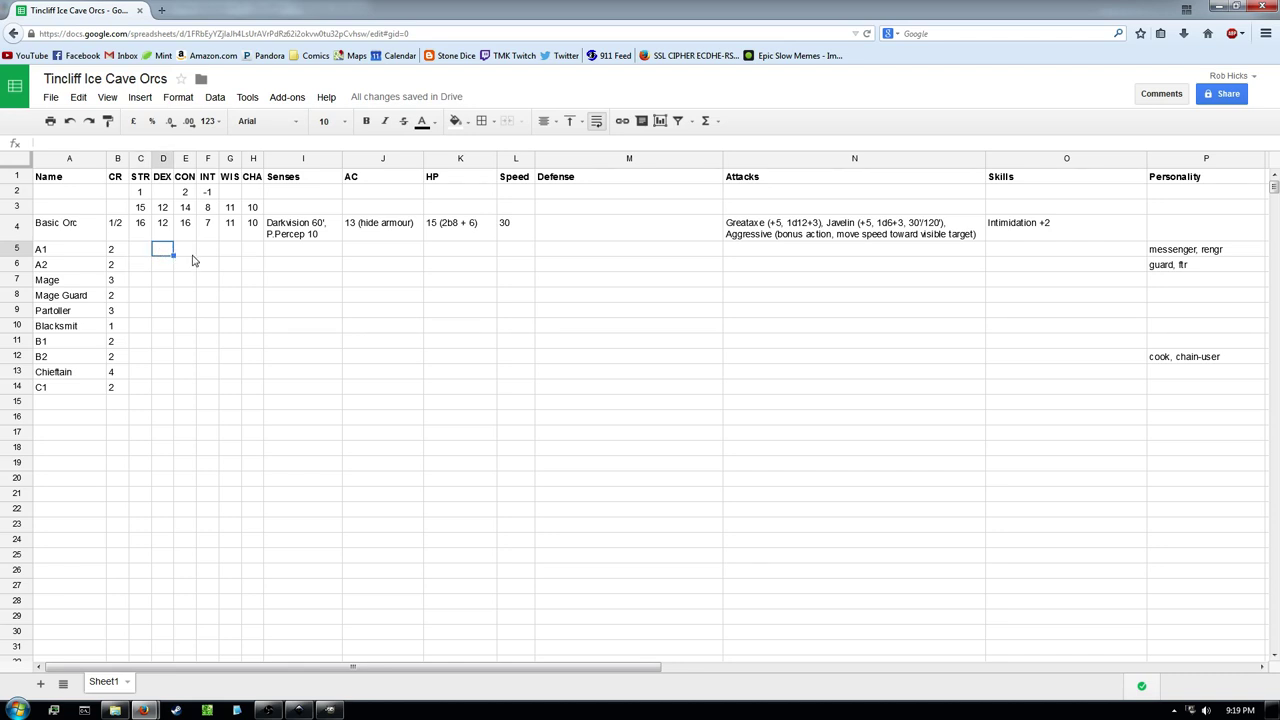
{"action": "type", "text": "15"}
{"action": "key", "text": "Left"}
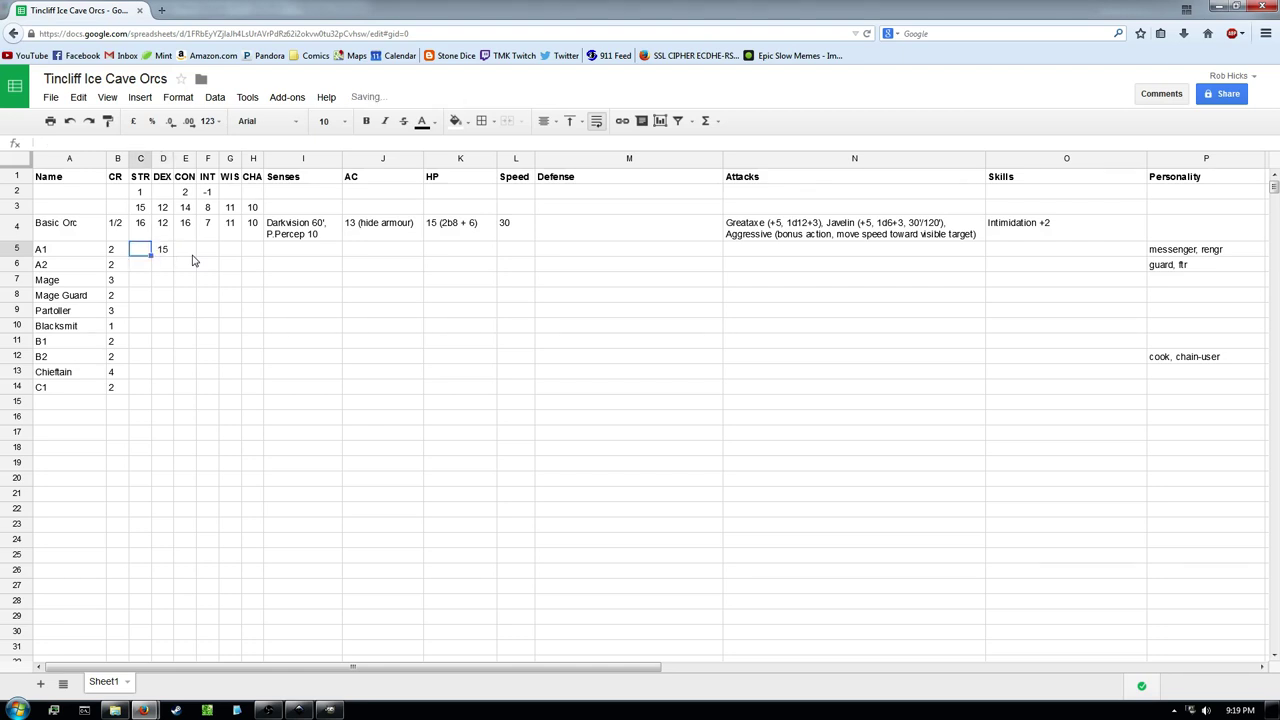
{"action": "key", "text": "Right"}
{"action": "key", "text": "Right"}
{"action": "key", "text": "Right"}
{"action": "key", "text": "Right"}
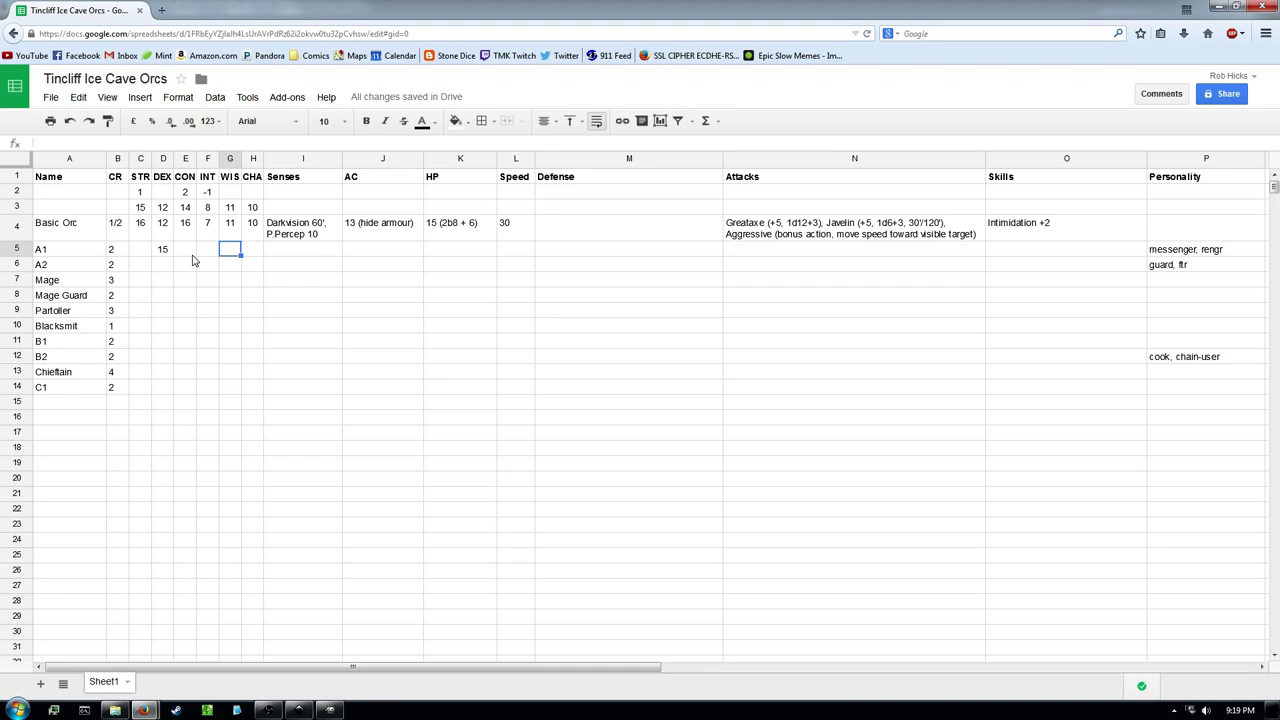
{"action": "type", "text": "14"}
{"action": "key", "text": "Right"}
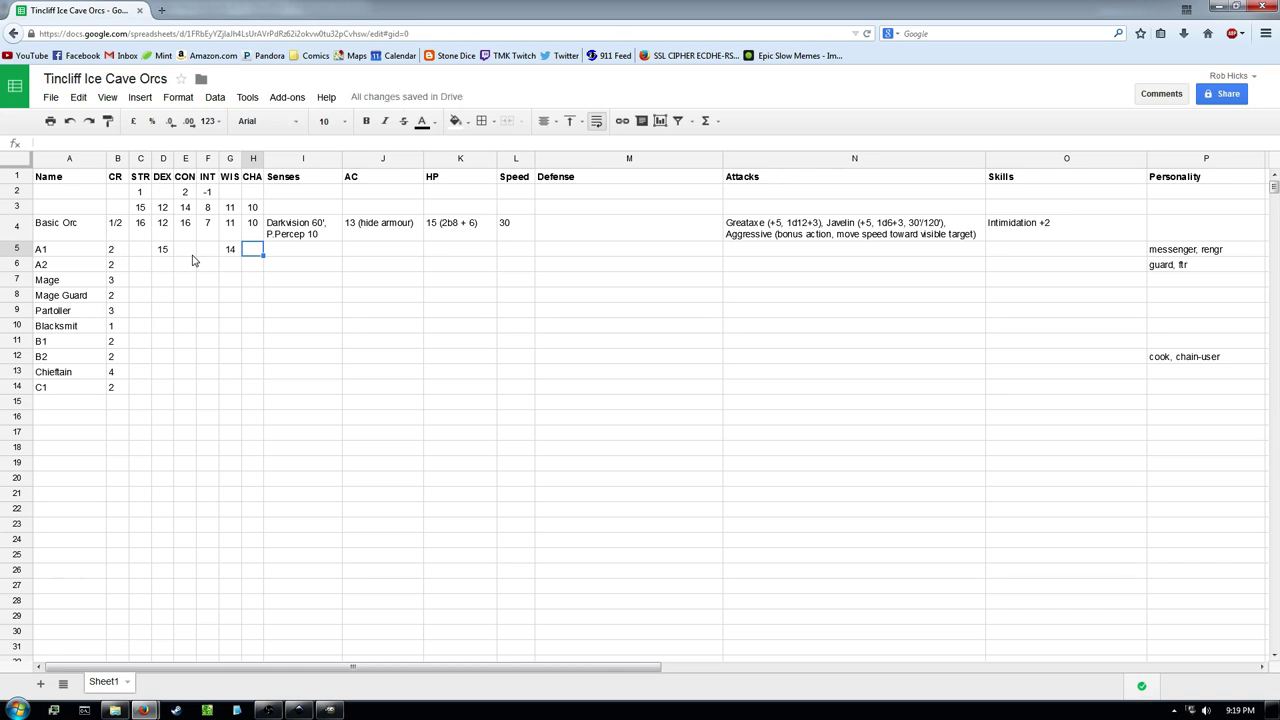
{"action": "type", "text": "12"}
{"action": "key", "text": "Left"}
{"action": "key", "text": "Left"}
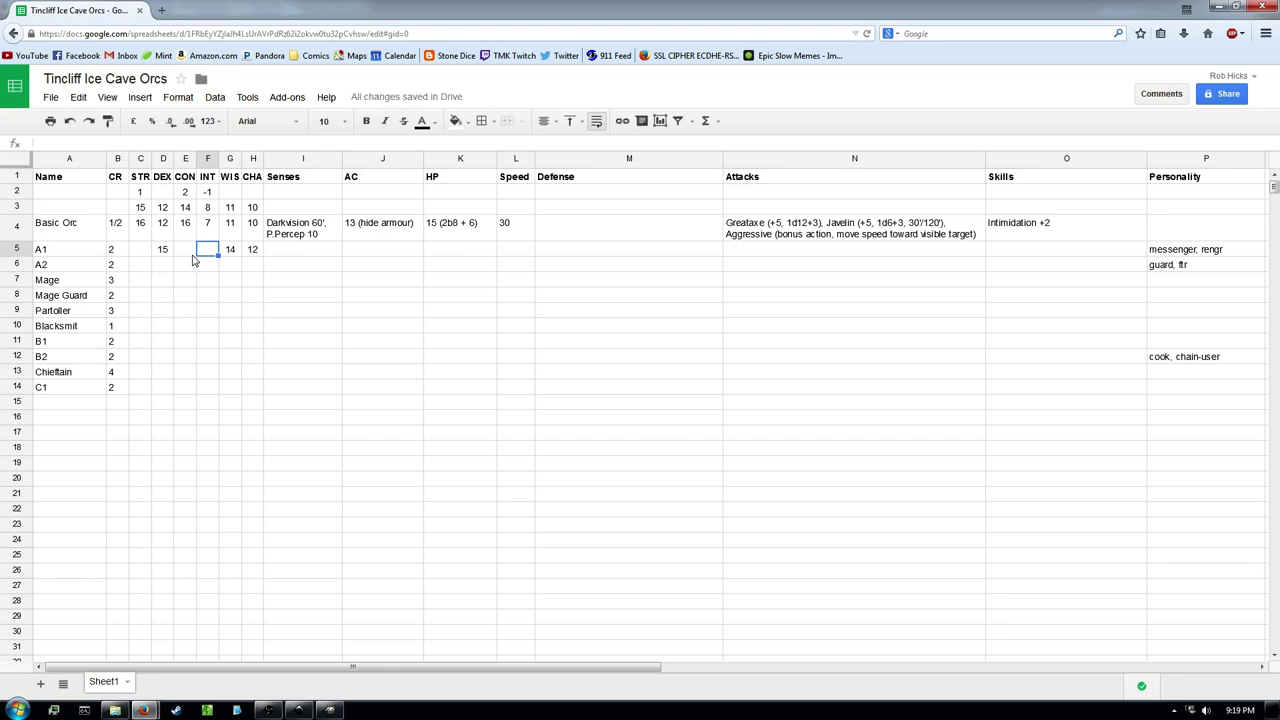
Enter an INT score of 8 for orc A1
{"action": "key", "text": "Left"}
{"action": "key", "text": "Left"}
{"action": "key", "text": "Left"}
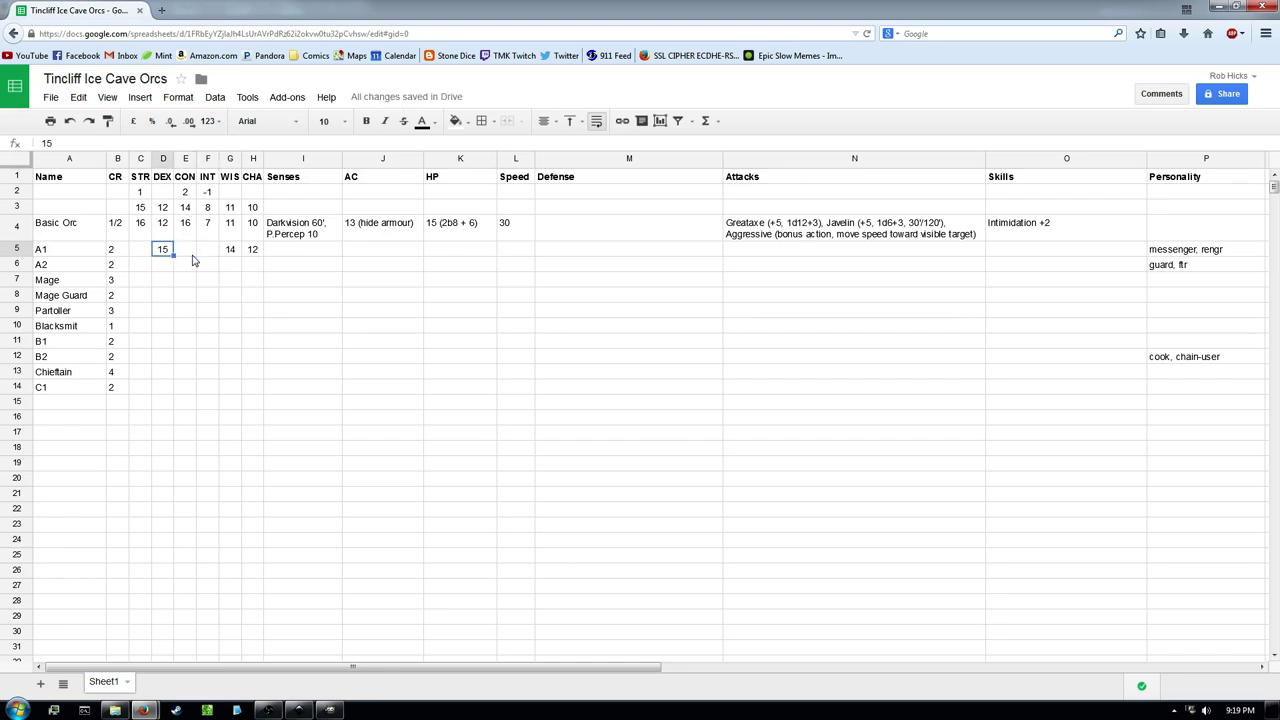
{"action": "key", "text": "Right"}
{"action": "key", "text": "Right"}
{"action": "key", "text": "Right"}
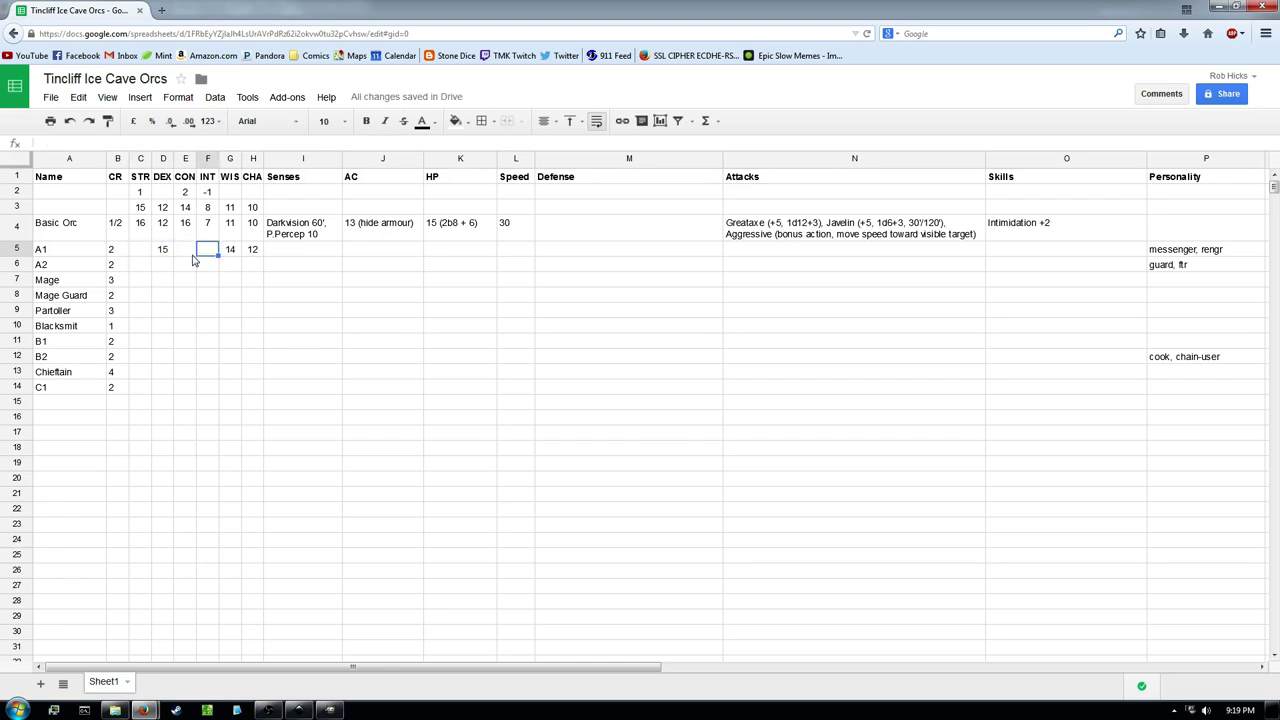
{"action": "type", "text": "8"}
{"action": "key", "text": "Left"}
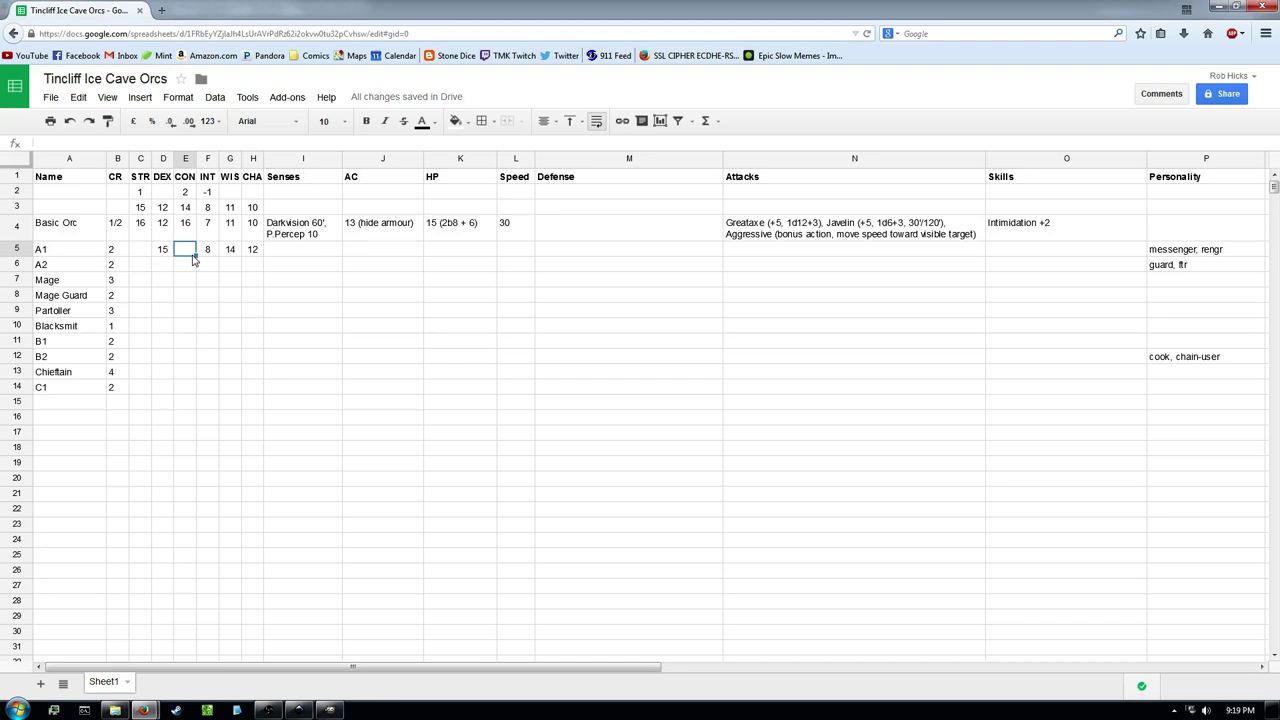
Enter STR 11 and CON 10 for orc A1
{"action": "key", "text": "Left"}
{"action": "key", "text": "Left"}
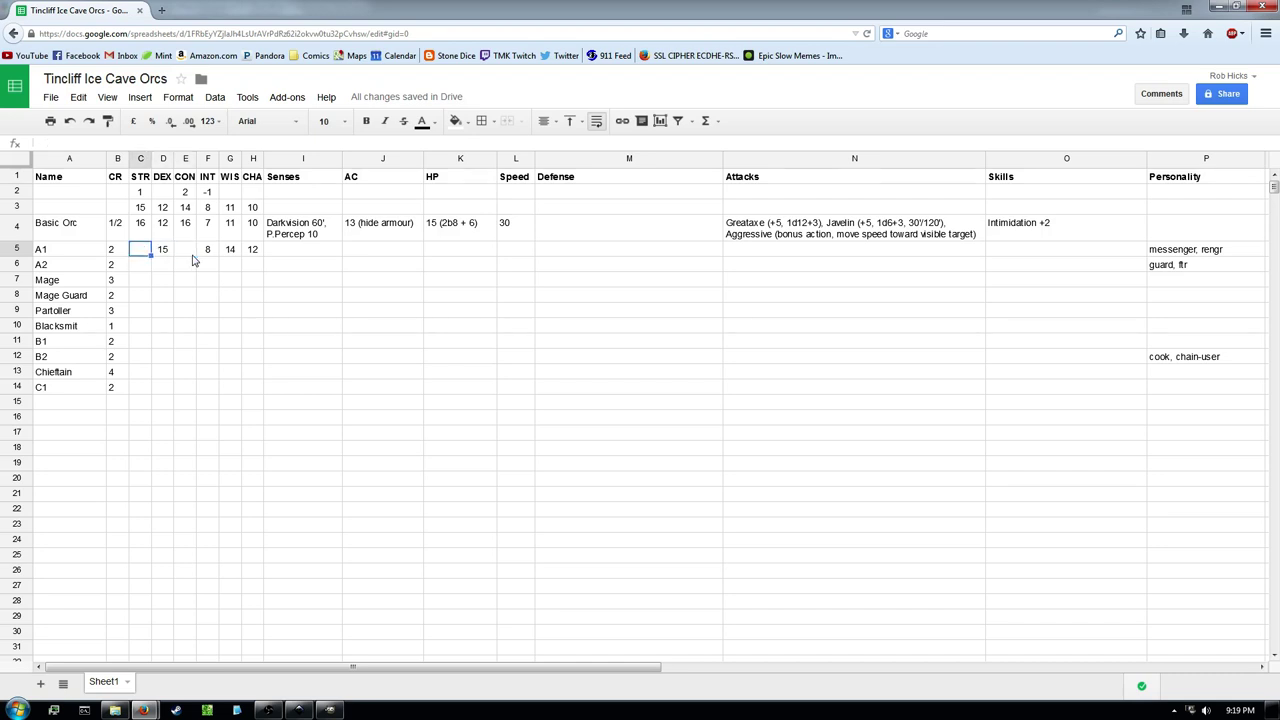
{"action": "type", "text": "11"}
{"action": "key", "text": "Tab"}
{"action": "key", "text": "Right"}
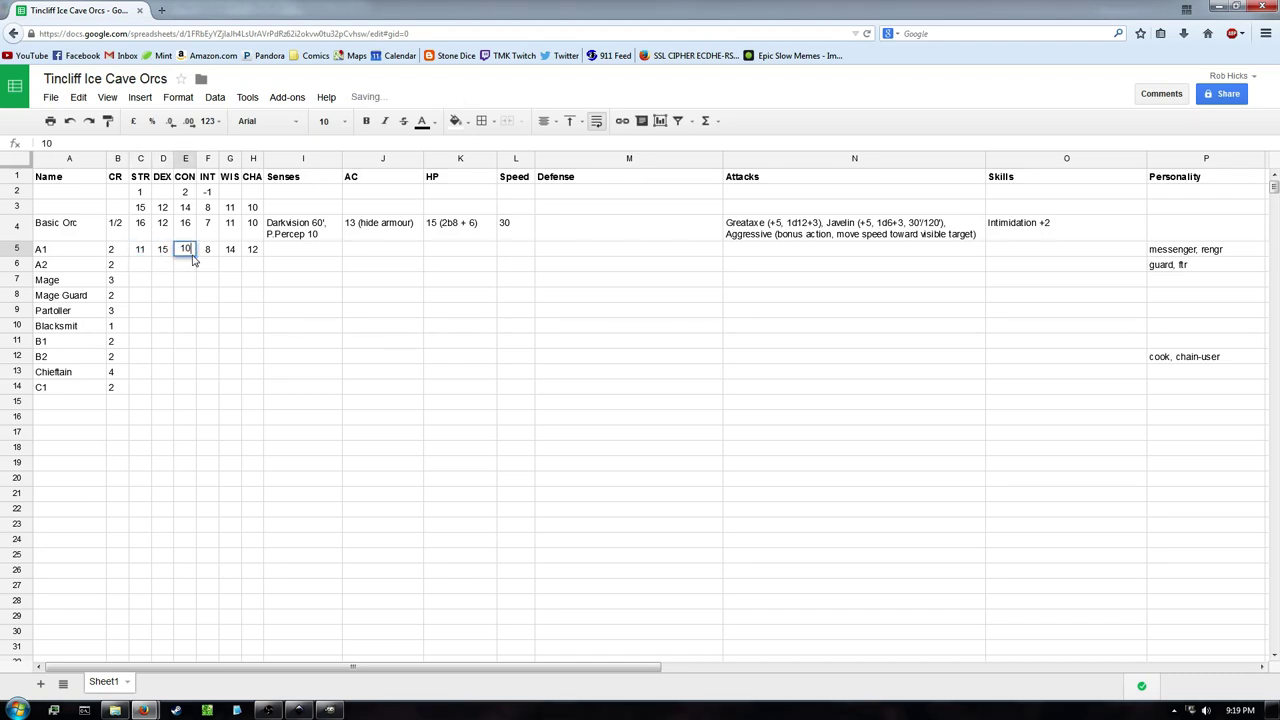
{"action": "type", "text": "10"}
{"action": "key", "text": "Left"}
{"action": "key", "text": "Left"}
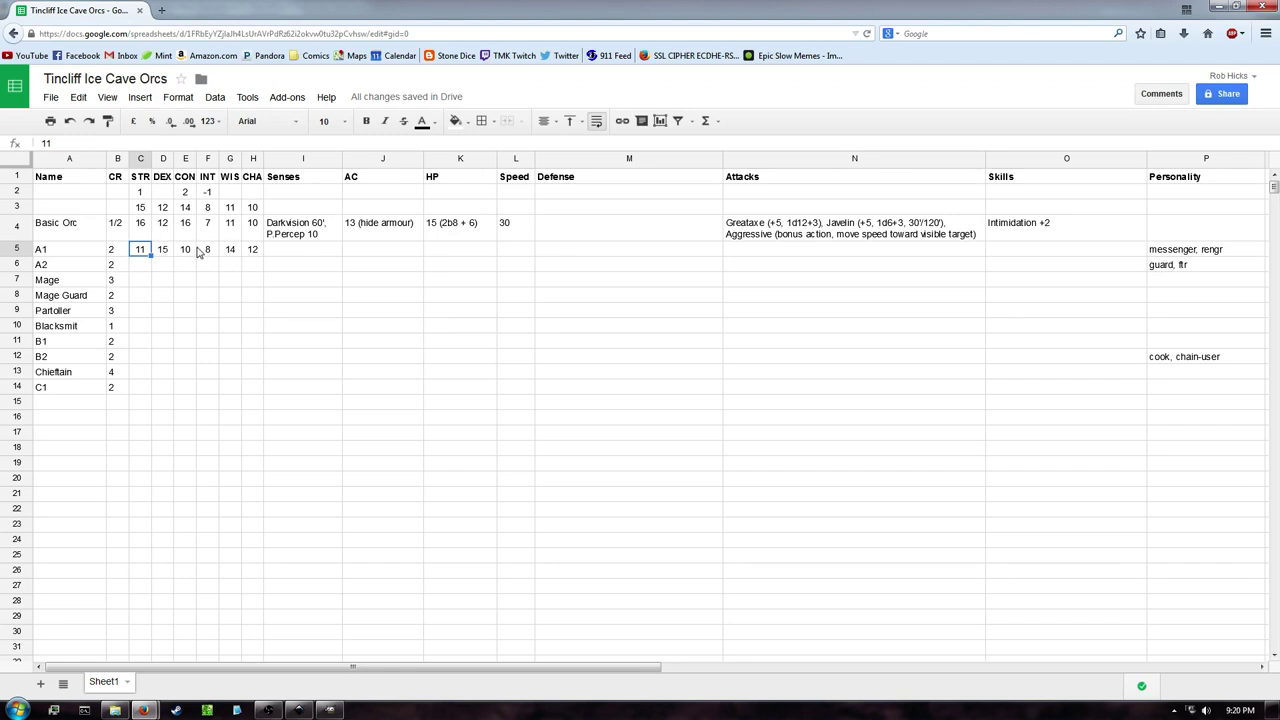
Change orc A1's scores to STR 12, CON 12 and INT 7
{"action": "type", "text": "12"}
{"action": "key", "text": "Tab"}
{"action": "key", "text": "Tab"}
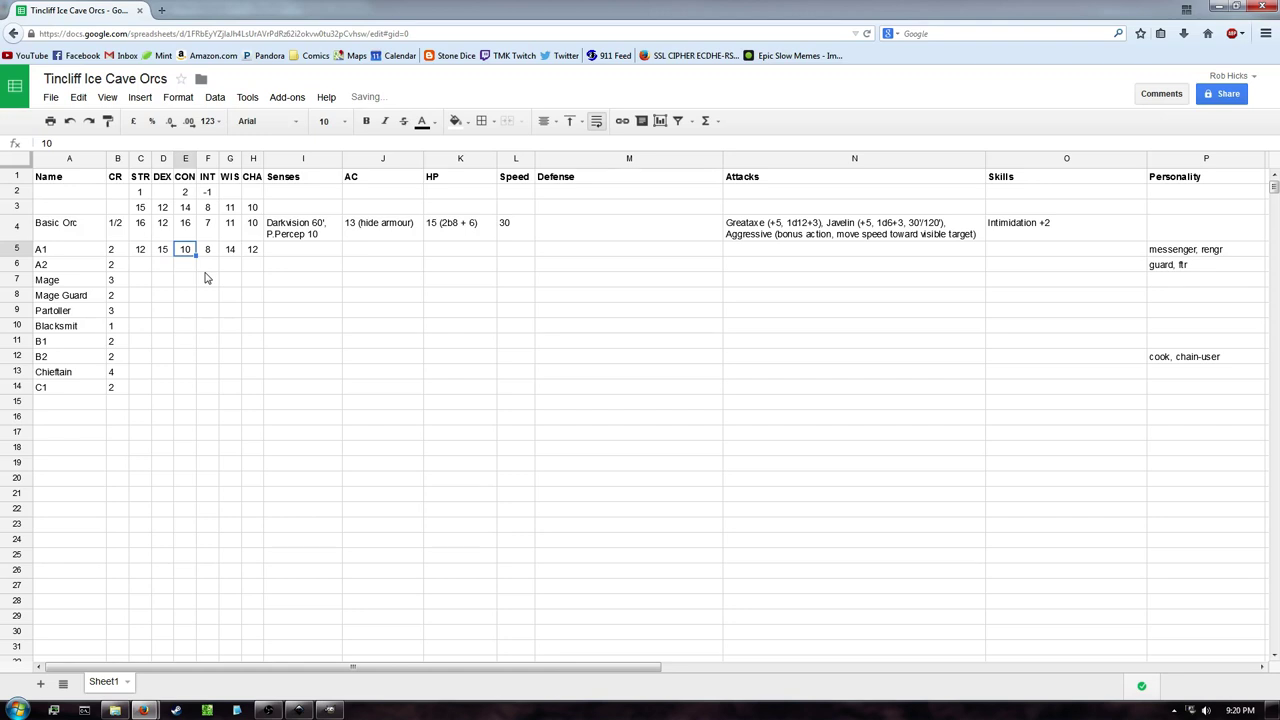
{"action": "type", "text": "12"}
{"action": "key", "text": "Tab"}
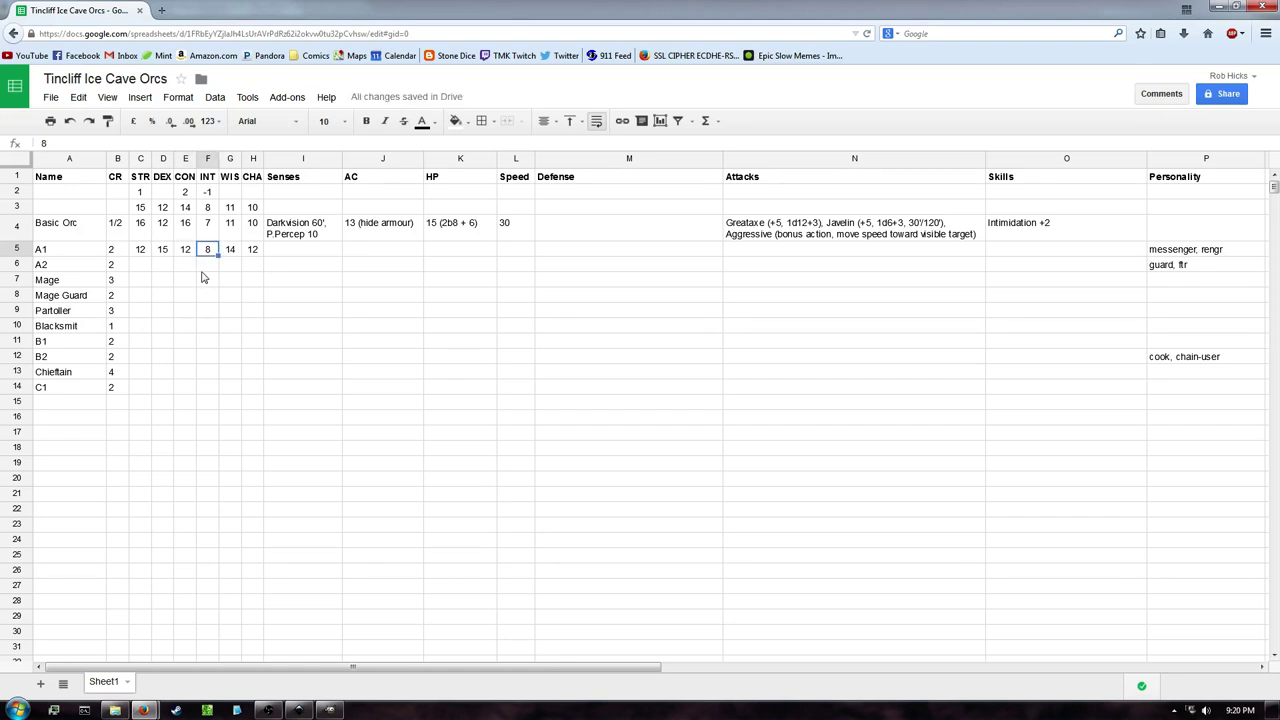
{"action": "key", "text": "ctrl+z"}
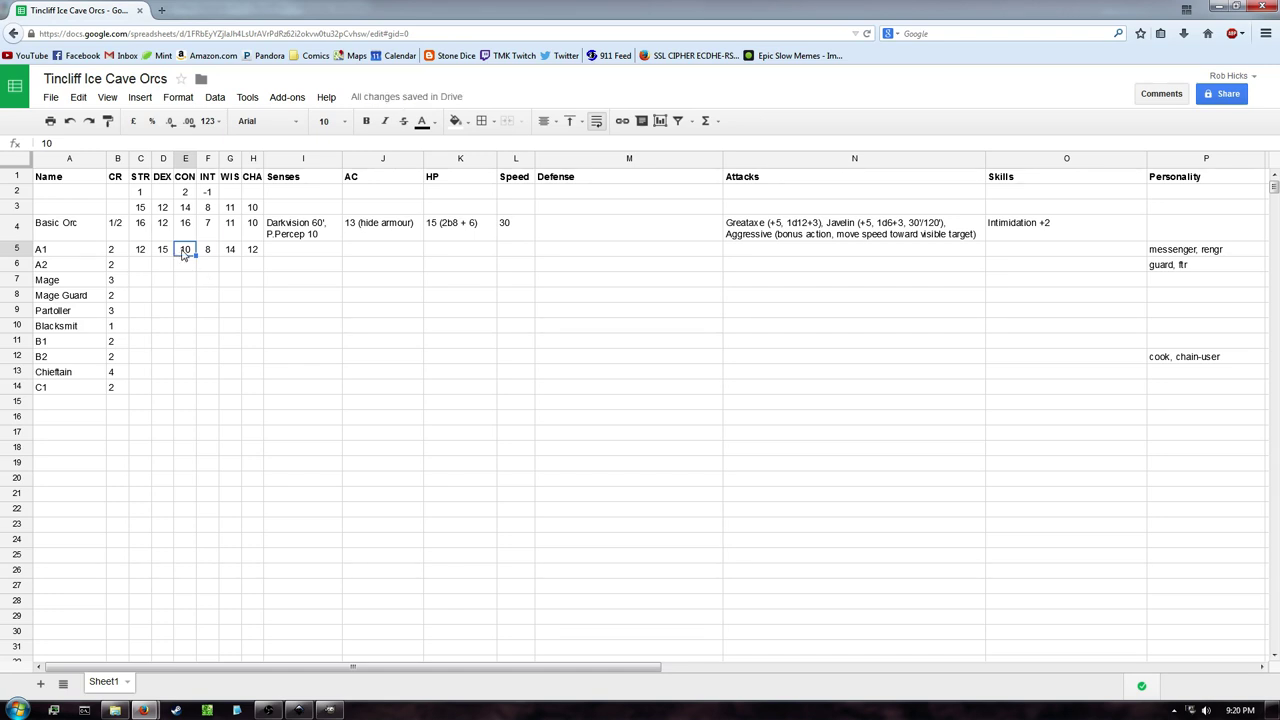
{"action": "type", "text": "12"}
{"action": "key", "text": "Tab"}
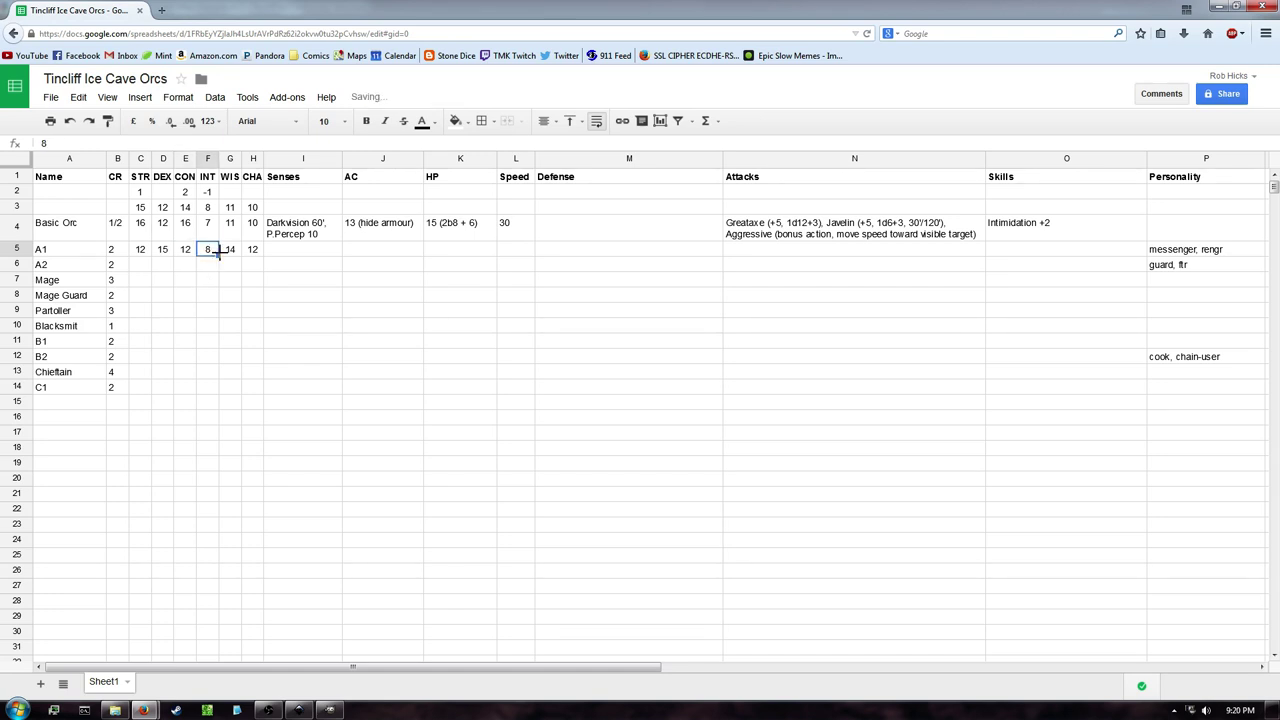
{"action": "type", "text": "7"}
{"action": "key", "text": "Tab"}
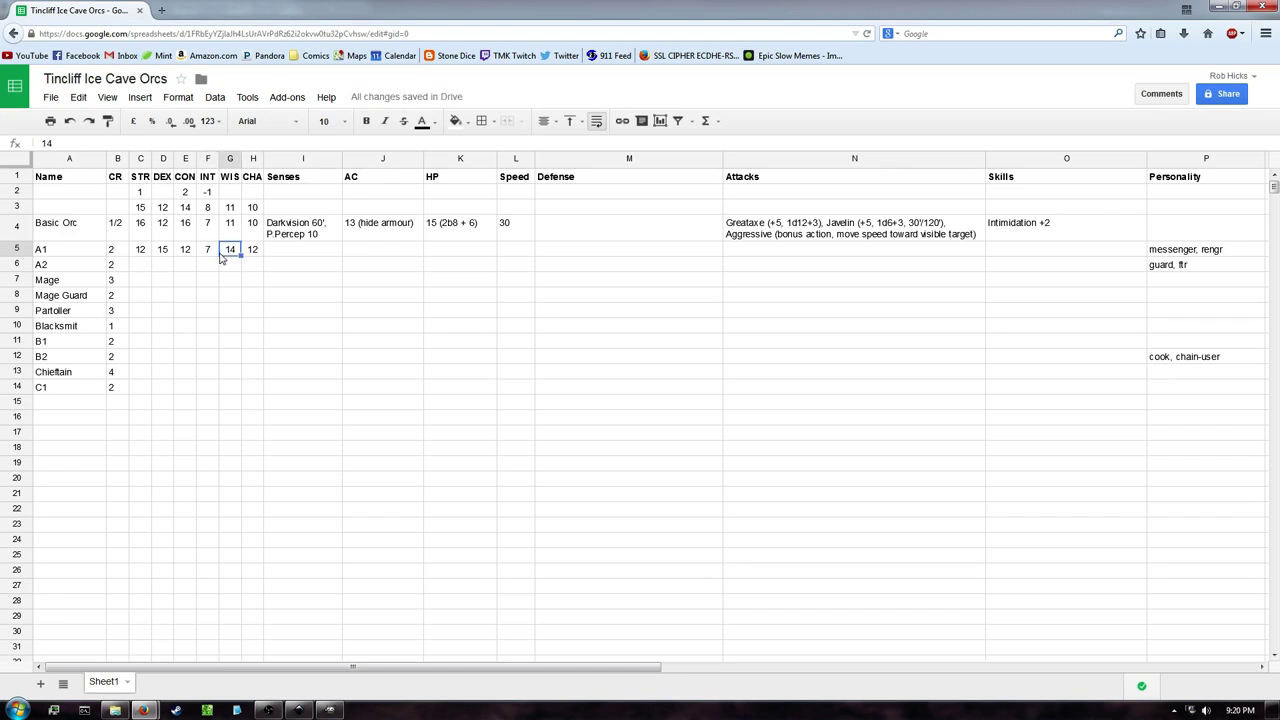
Enter Darkvision 60' as orc A1's senses
{"action": "left_click", "coordinate": [298, 253]}
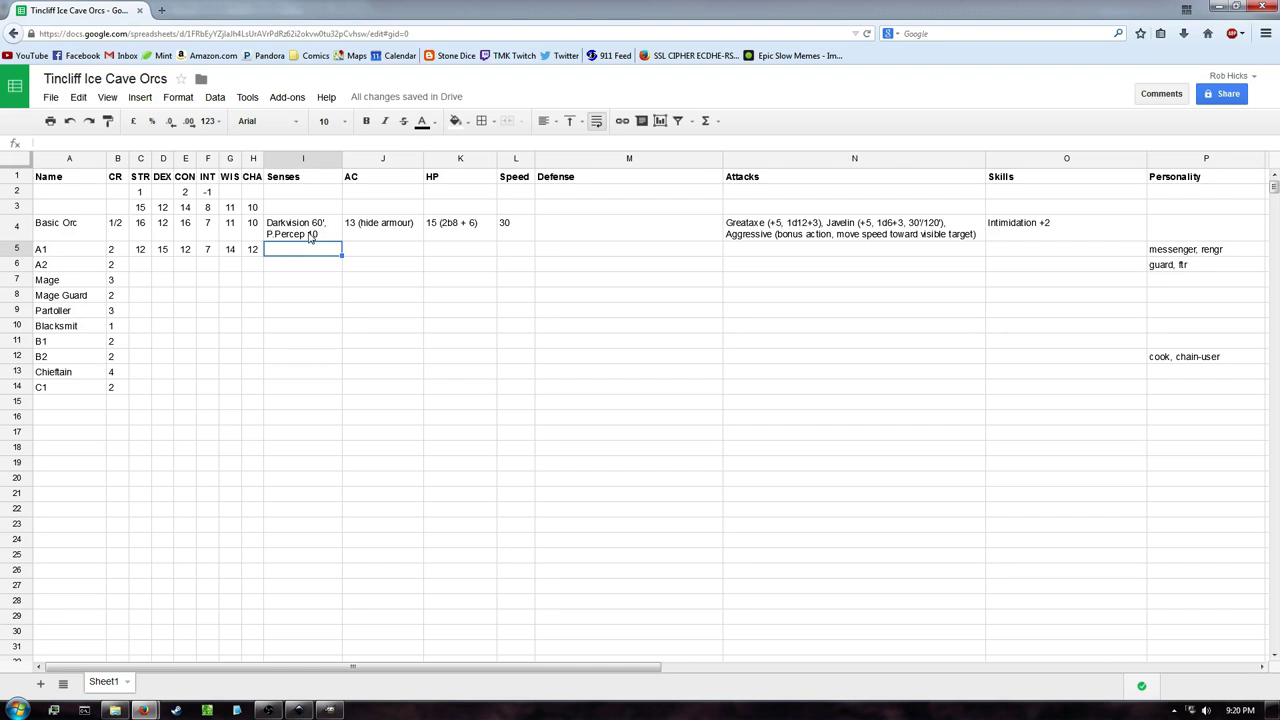
{"action": "type", "text": "Darkv"}
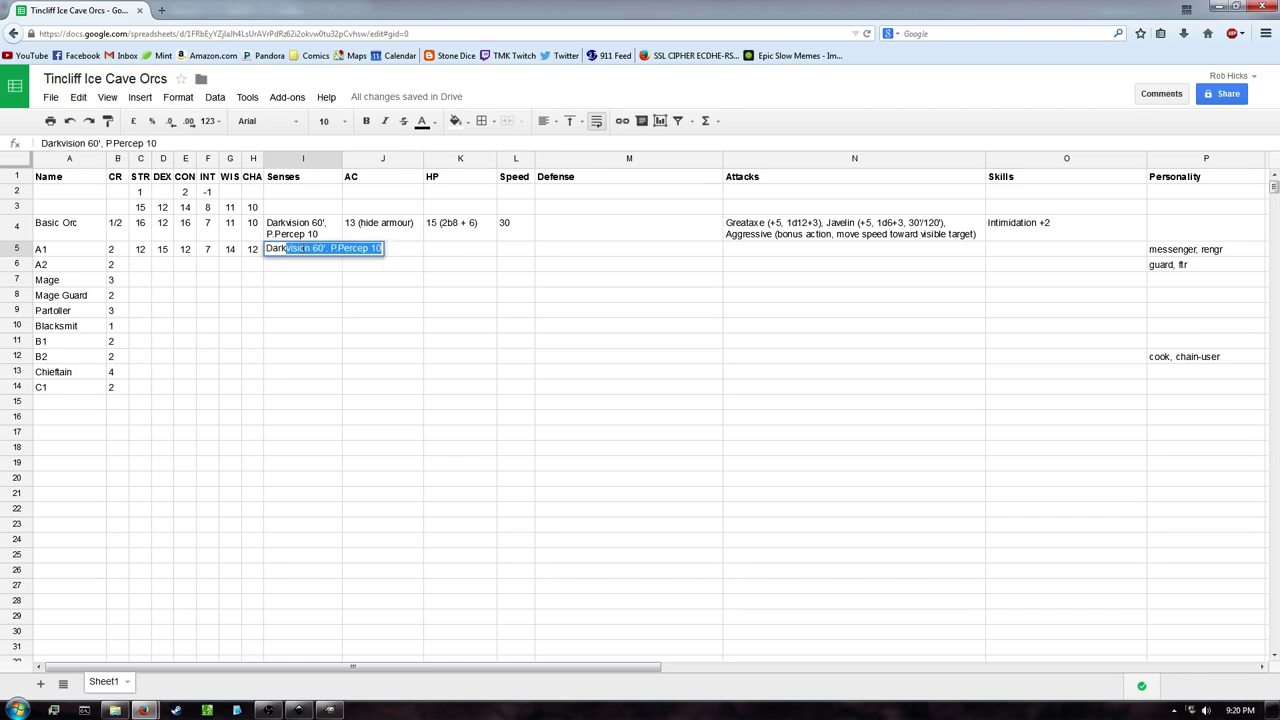
{"action": "type", "text": "ision 60'"}
{"action": "key", "text": "Tab"}
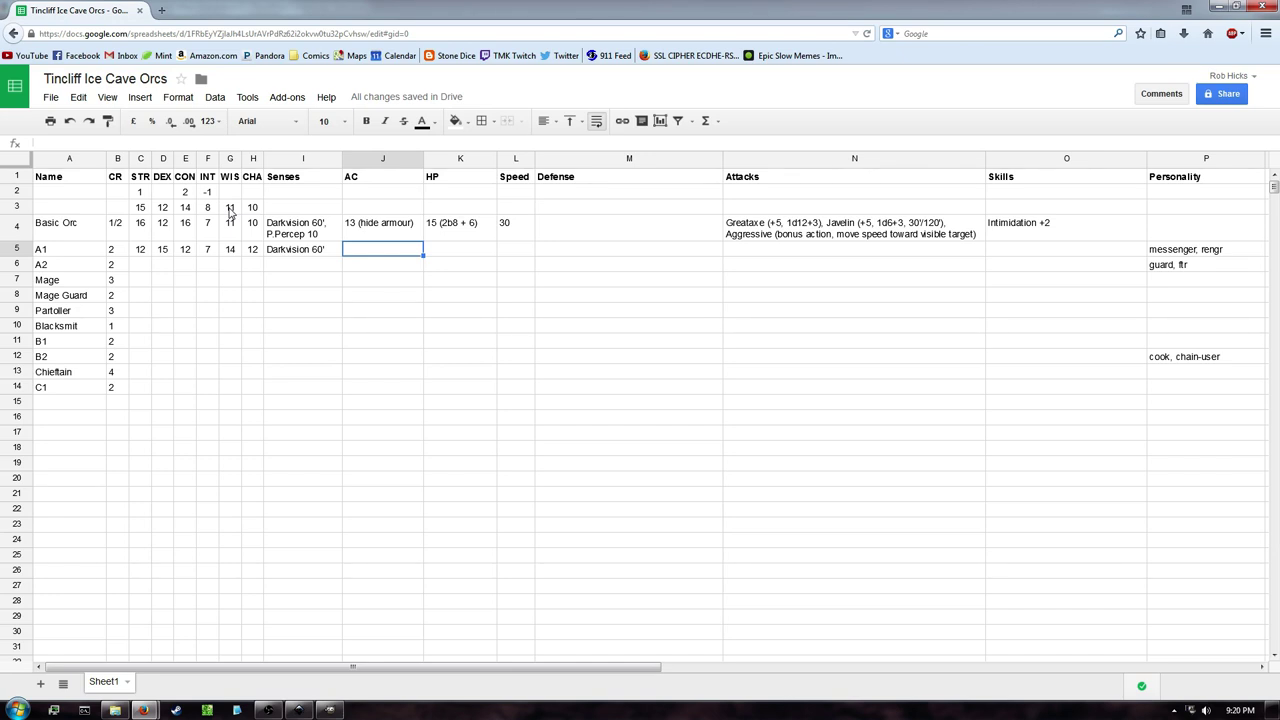
Copy the Aggressive (bonus action, move speed toward visible target) text from the Basic Orc's attacks into the attacks of A1 and A2
{"action": "double_click", "coordinate": [743, 237]}
{"action": "left_click", "coordinate": [951, 221]}
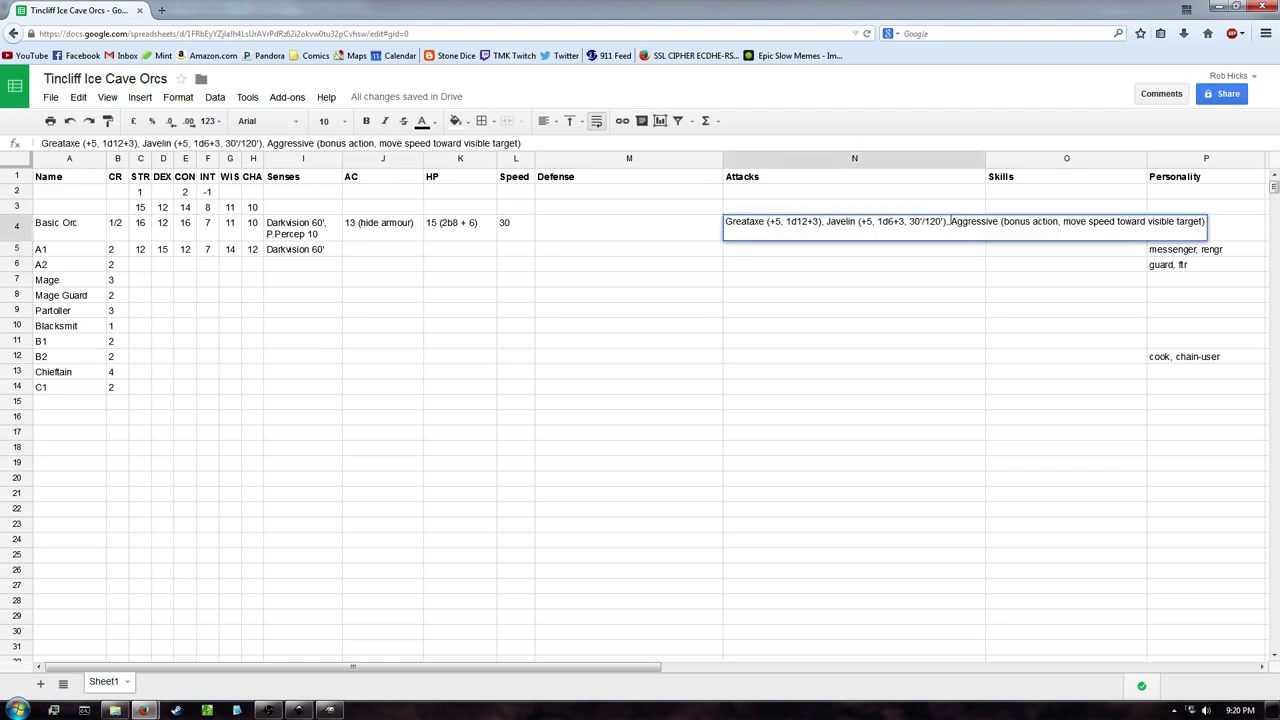
{"action": "left_click_drag", "start_coordinate": [951, 221], "coordinate": [1210, 230]}
{"action": "key", "text": "ctrl+c"}
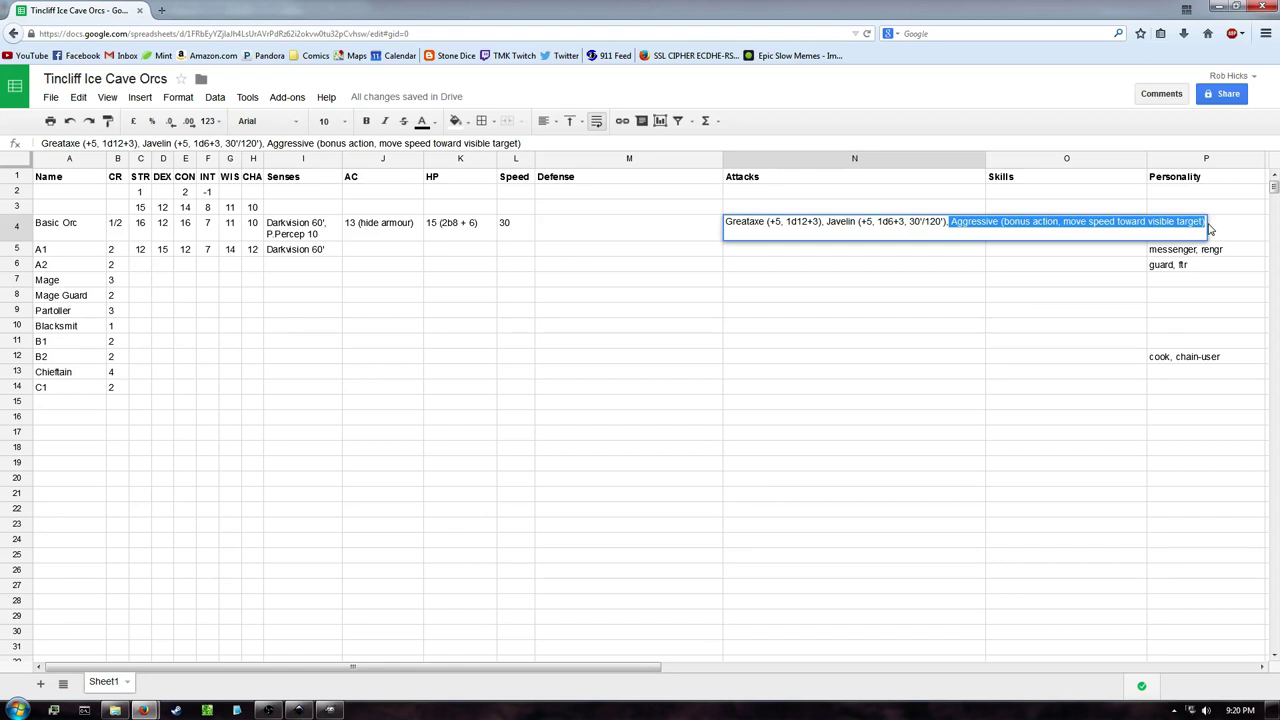
{"action": "left_click", "coordinate": [912, 253]}
{"action": "key", "text": "ctrl+v"}
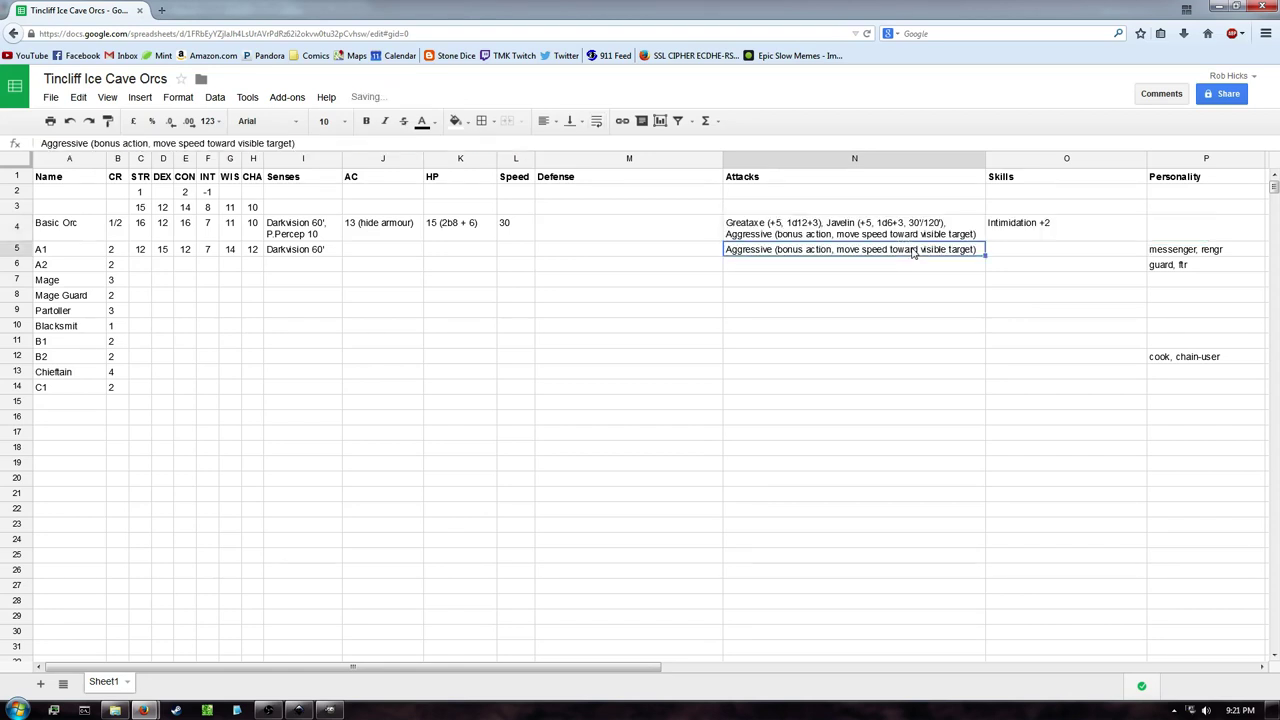
{"action": "left_click", "coordinate": [884, 275]}
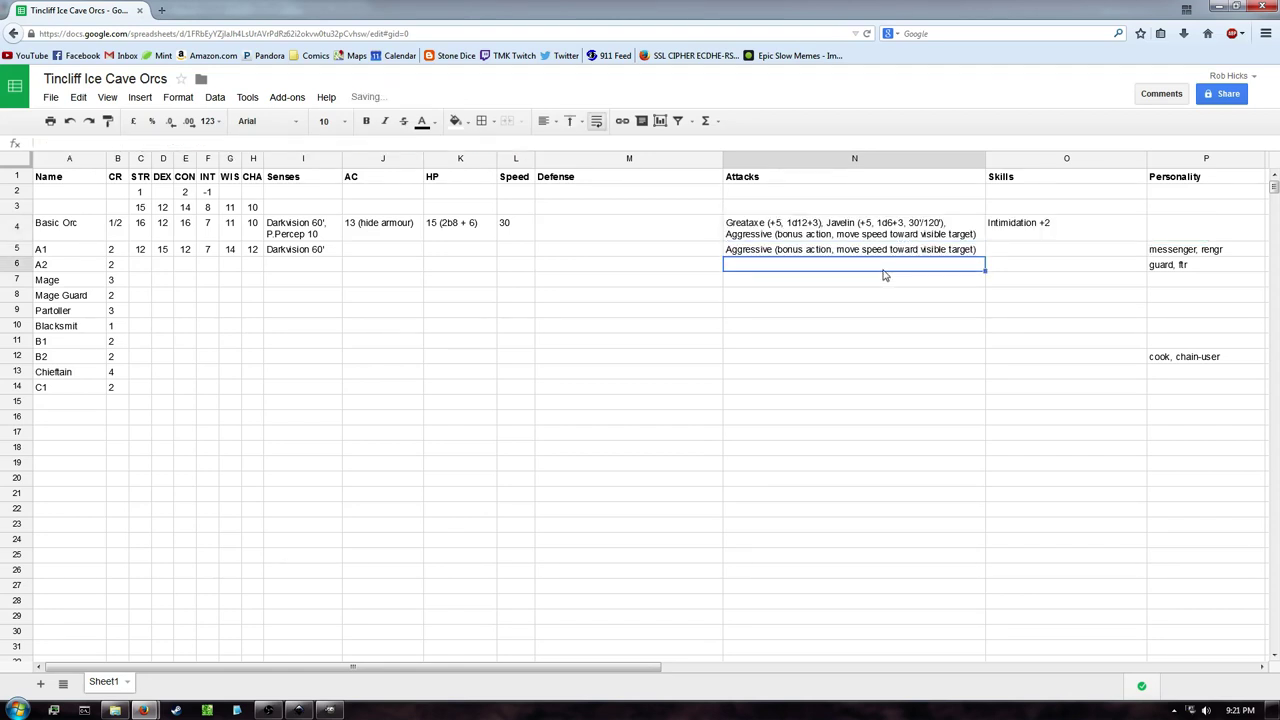
{"action": "key", "text": "ctrl+v"}
{"action": "key", "text": "Return"}
Enter Aggressive as the Mage's attack trait and copy it to every orc below, through C1
{"action": "type", "text": "A"}
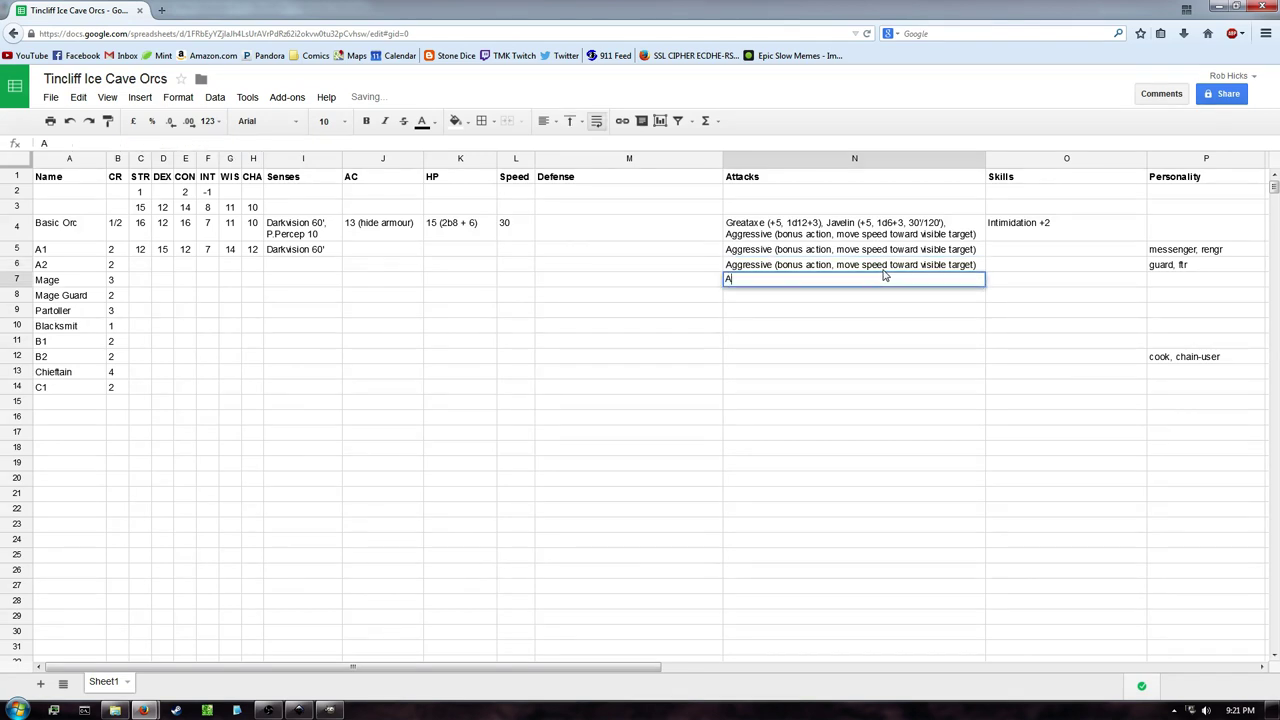
{"action": "type", "text": "ggressive"}
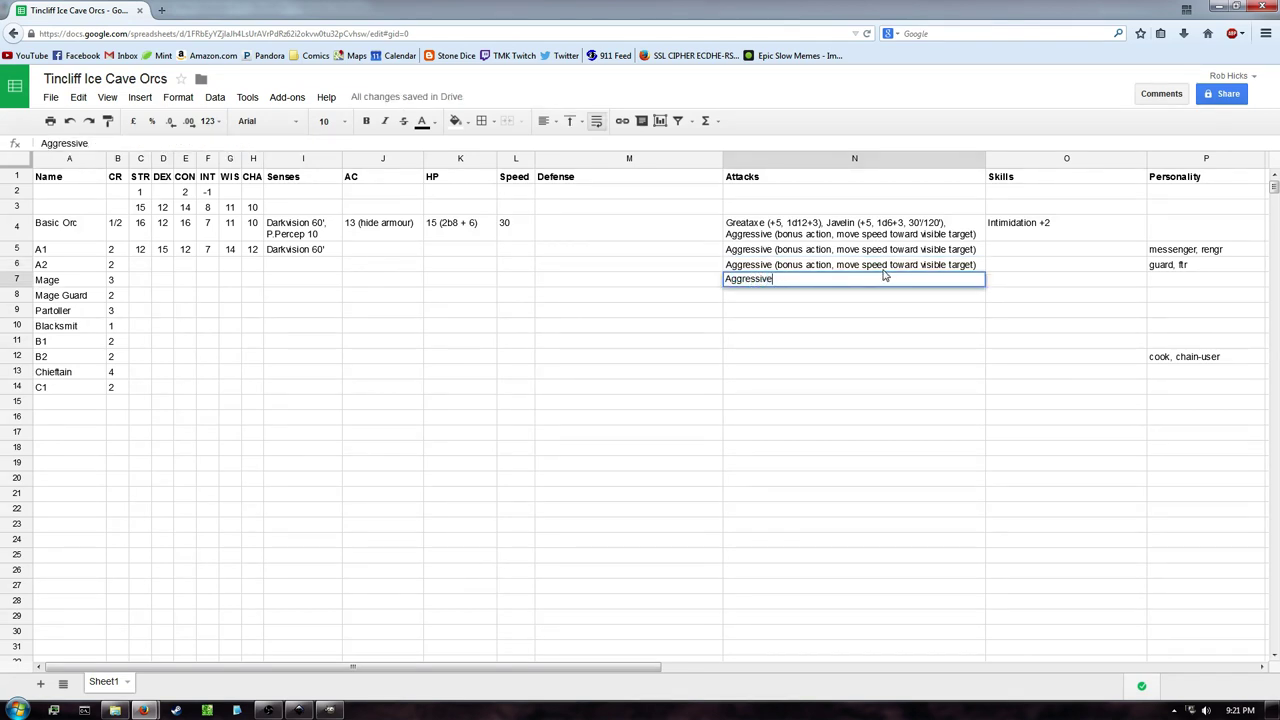
{"action": "key", "text": "ctrl+a"}
{"action": "key", "text": "Return"}
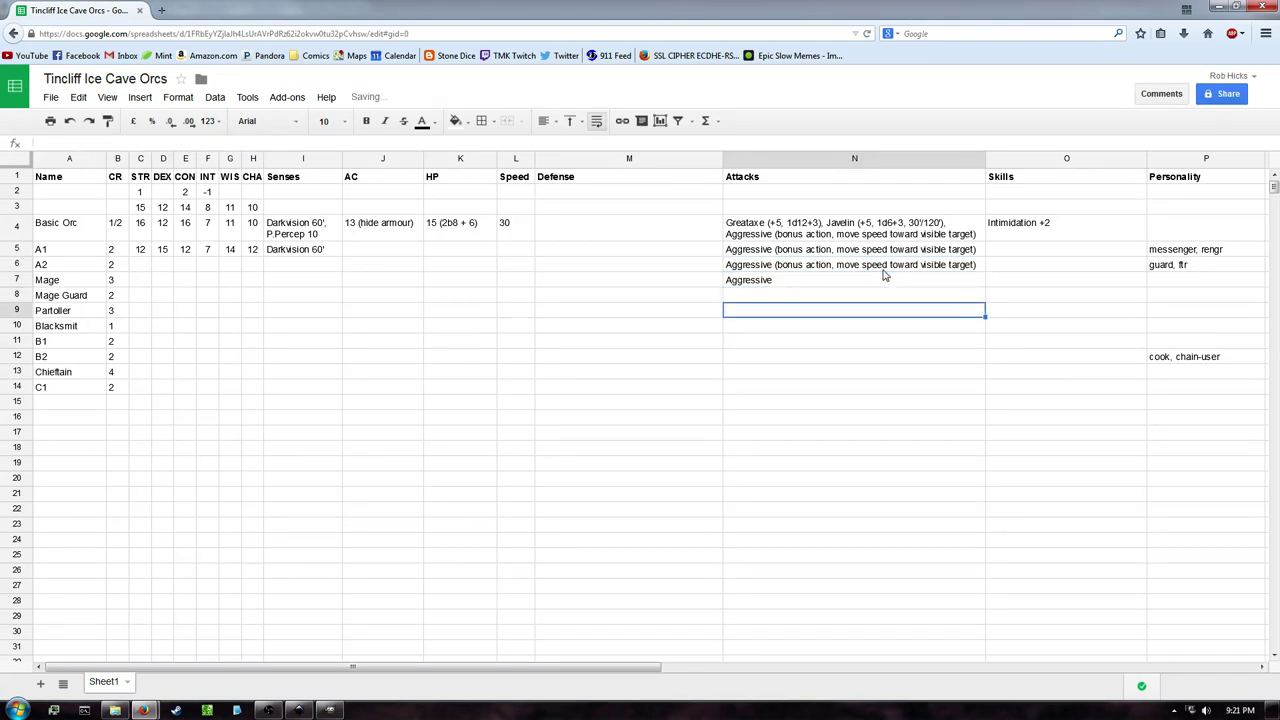
{"action": "key", "text": "Up"}
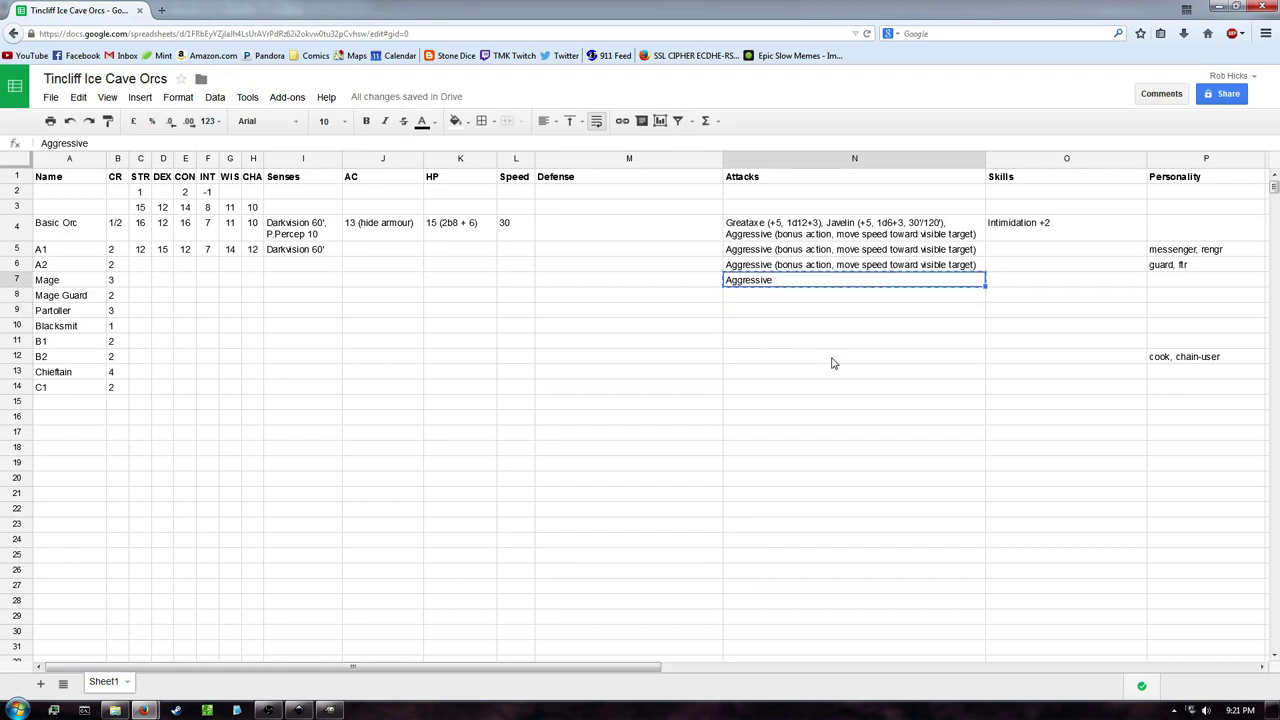
{"action": "left_click", "coordinate": [816, 388], "text": "shift"}
{"action": "type", "text": "Aggressive Aggressive Aggressive Aggressive Aggressive Aggressive Aggressive"}
{"action": "left_click", "coordinate": [632, 326]}
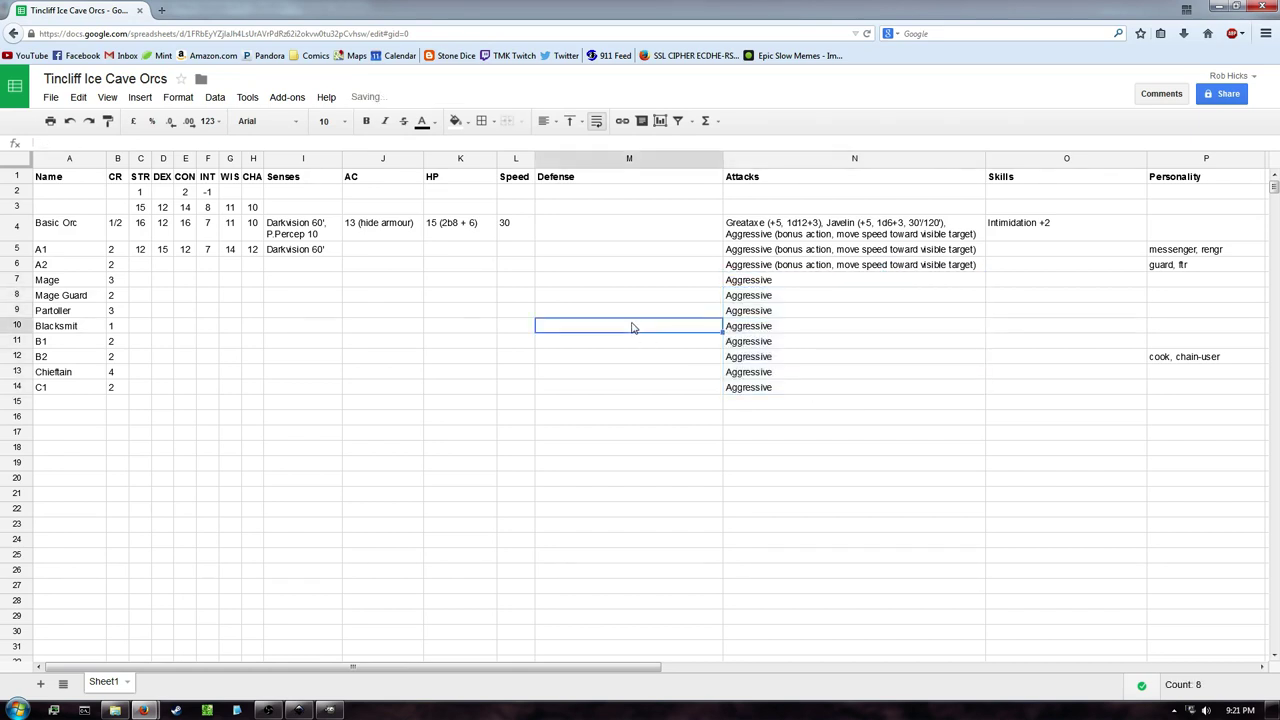
Copy A1's Darkvision 60' entry to the senses of all orcs from A2 through C1
{"action": "left_click", "coordinate": [298, 250]}
{"action": "left_click", "coordinate": [289, 388], "text": "shift"}
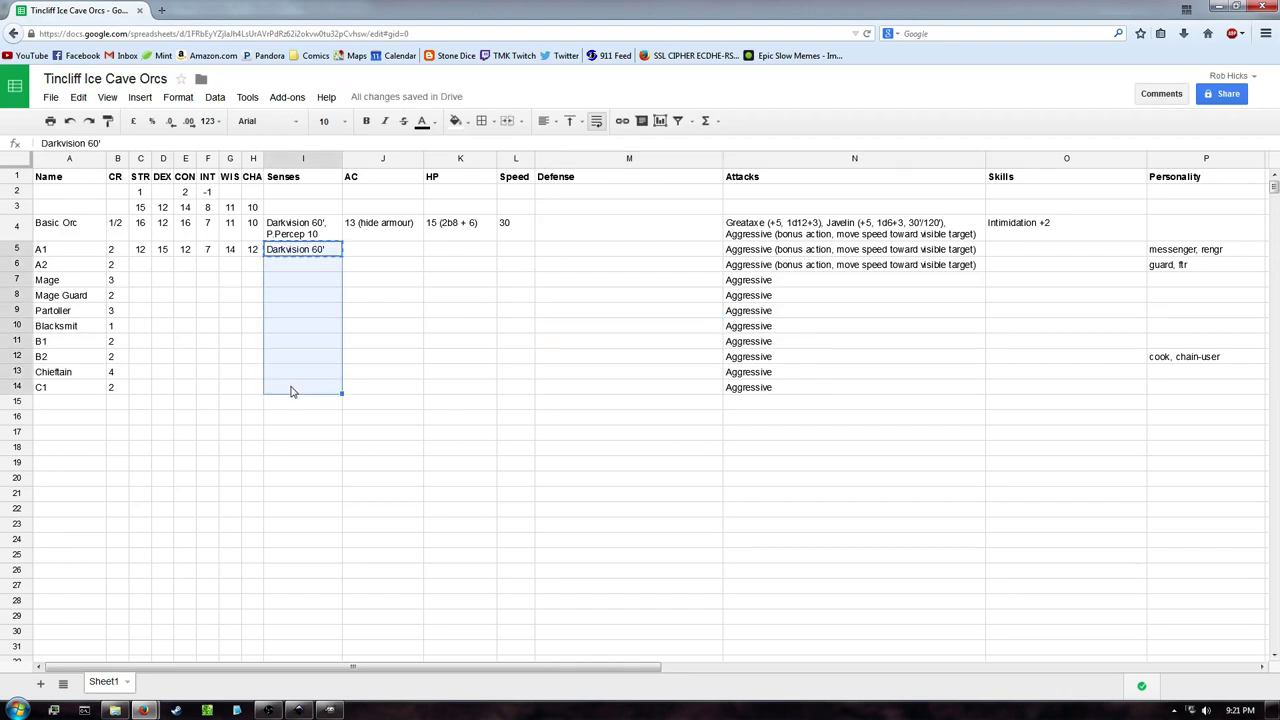
{"action": "key", "text": "ctrl+v"}
{"action": "left_click", "coordinate": [405, 337]}
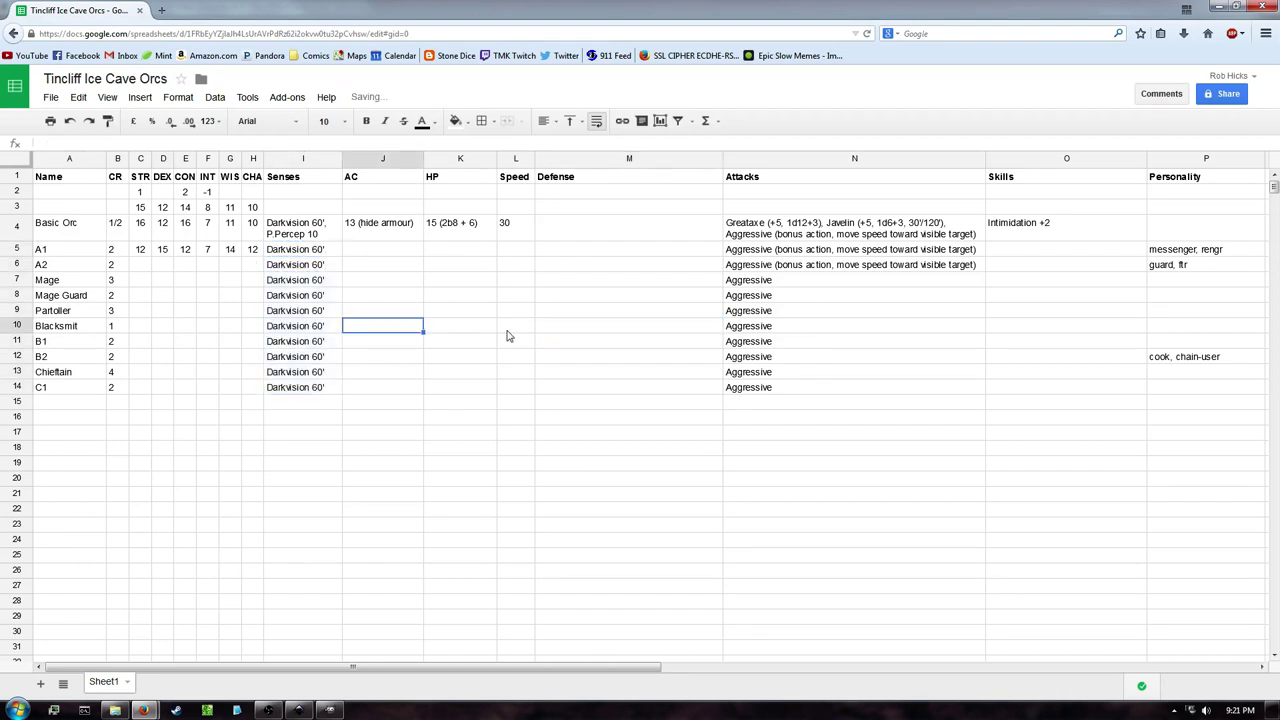
Enter the hit dice (3d10 + 3) in parentheses as orc A1's HP
{"action": "left_click", "coordinate": [510, 230]}
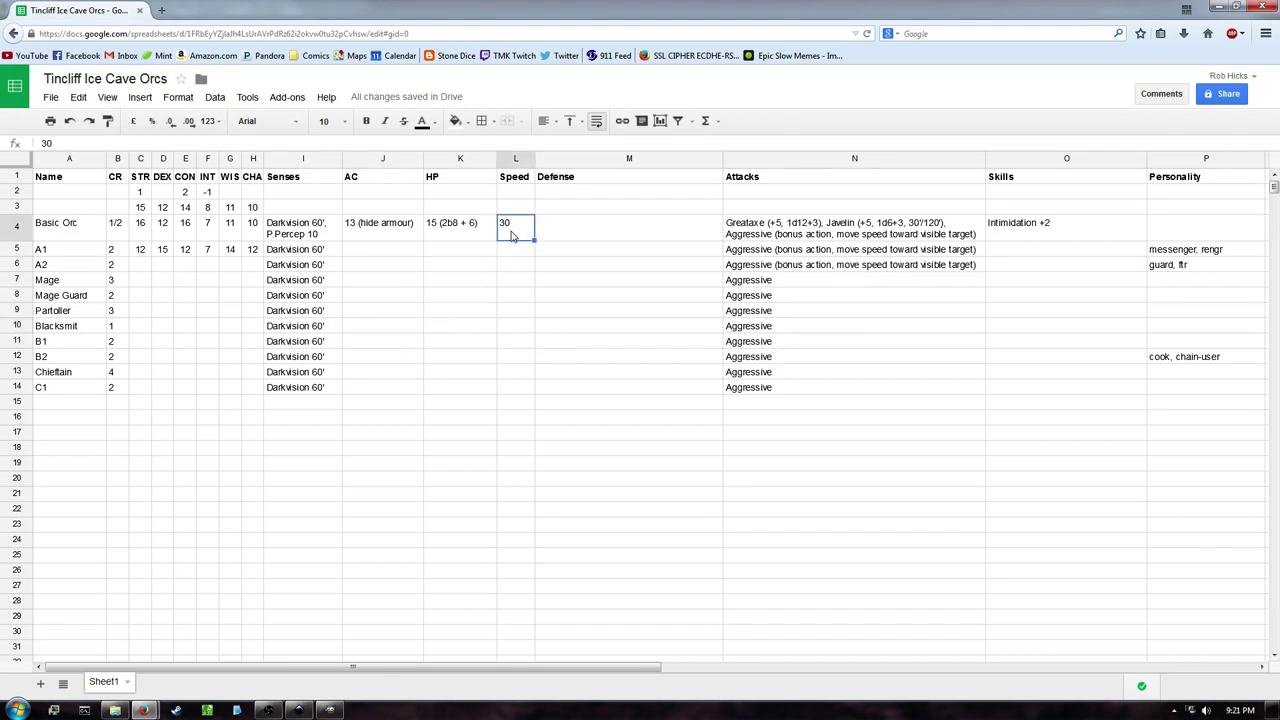
{"action": "key", "text": "ctrl+c"}
{"action": "left_click", "coordinate": [471, 258]}
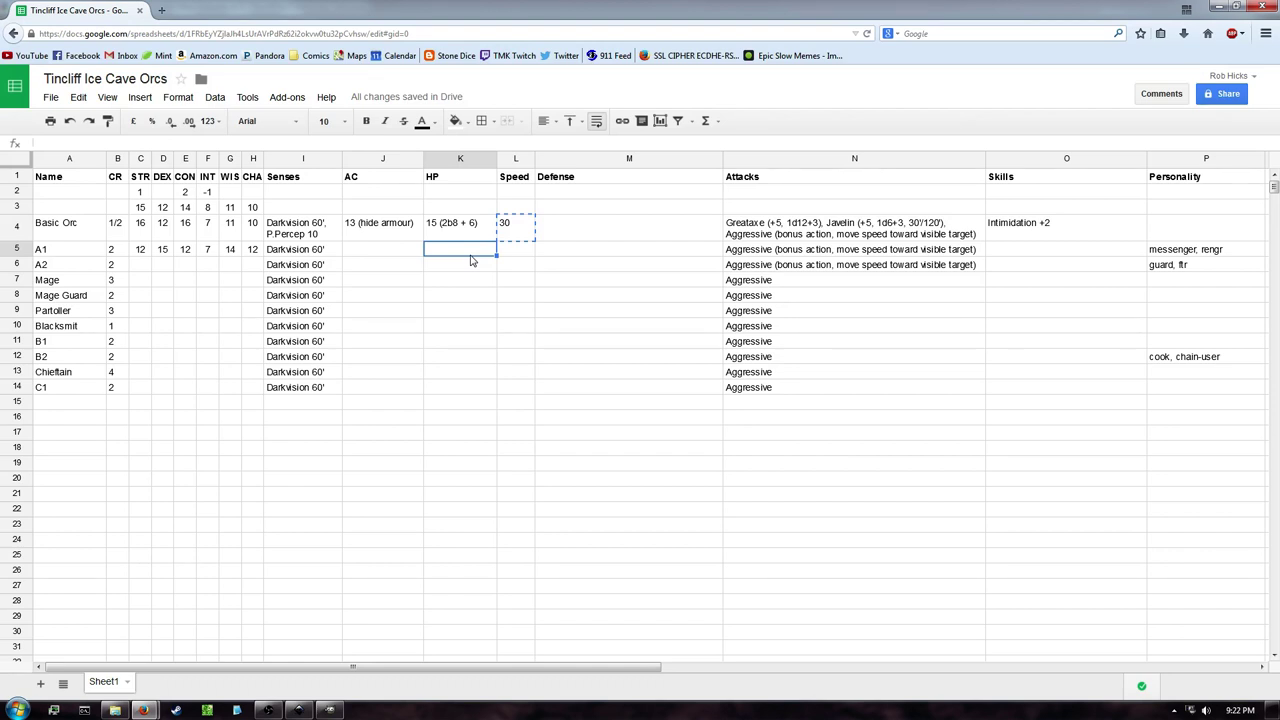
{"action": "type", "text": "3d10 + 3"}
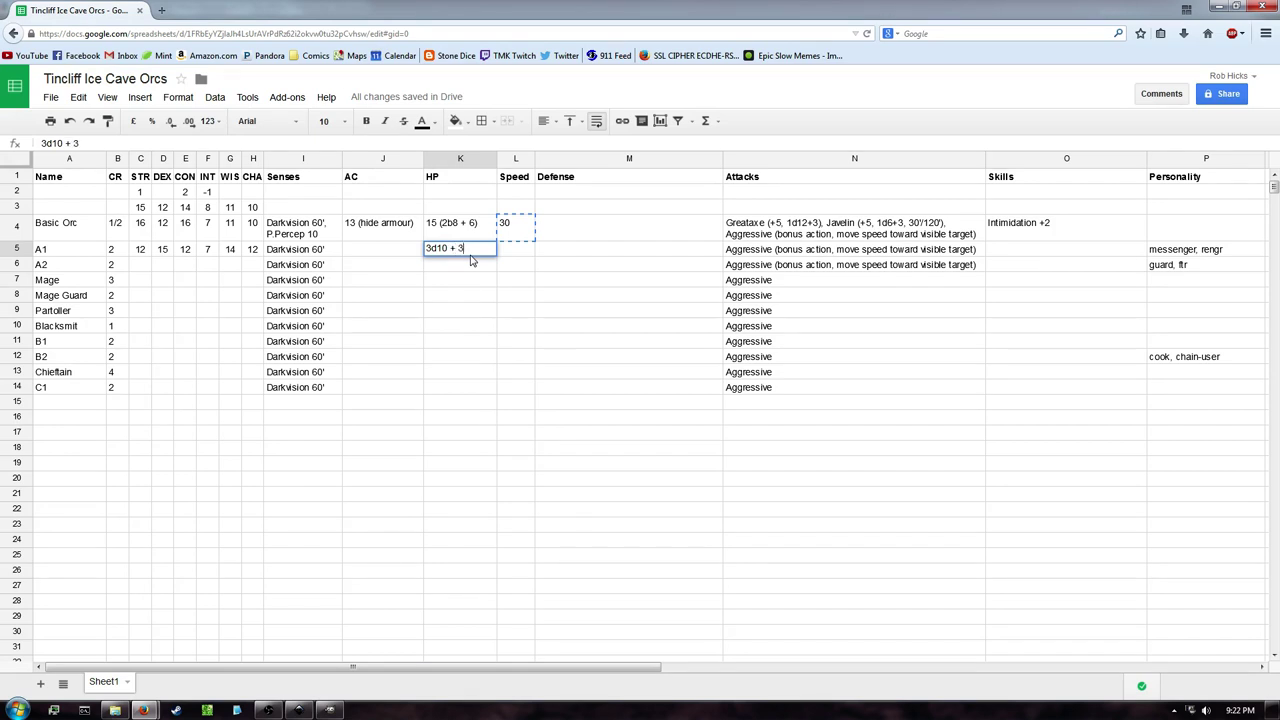
{"action": "type", "text": ")"}
{"action": "key", "text": "Home"}
{"action": "type", "text": "("}
{"action": "key", "text": "shift+Tab"}
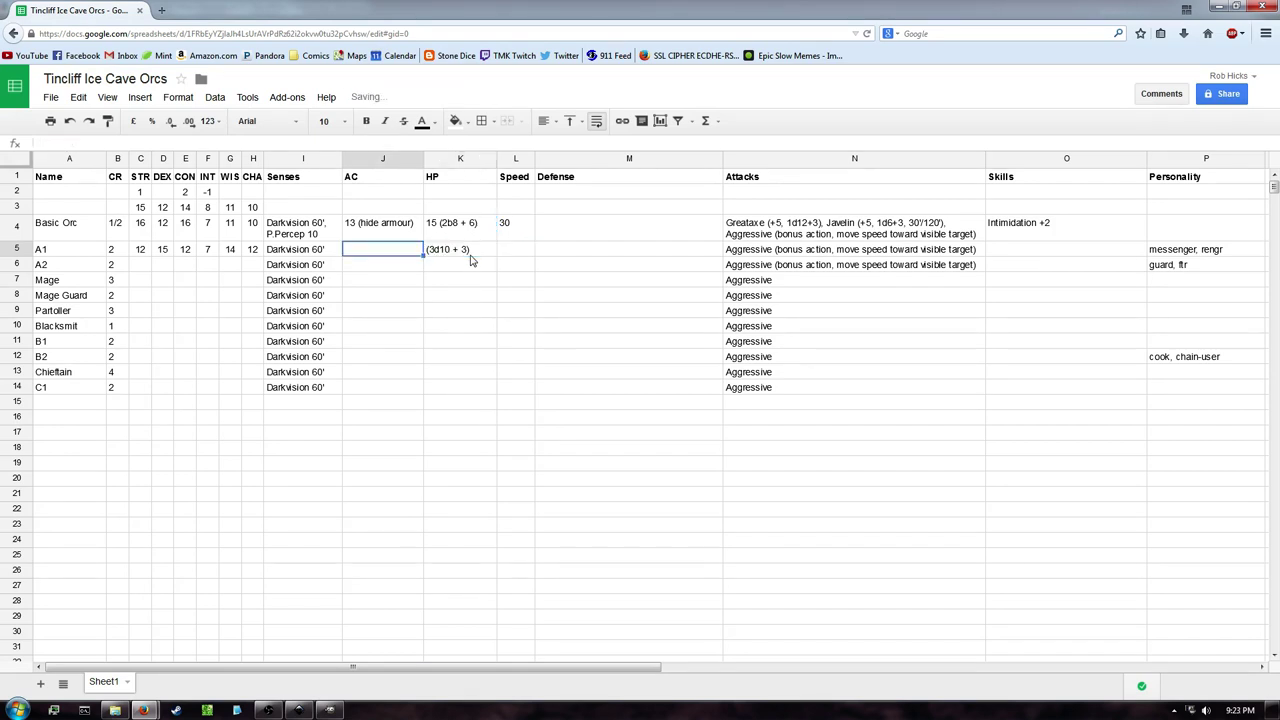
Put the value 23 before the hit dice in orc A1's HP and set its speed to 30
{"action": "left_click", "coordinate": [435, 255]}
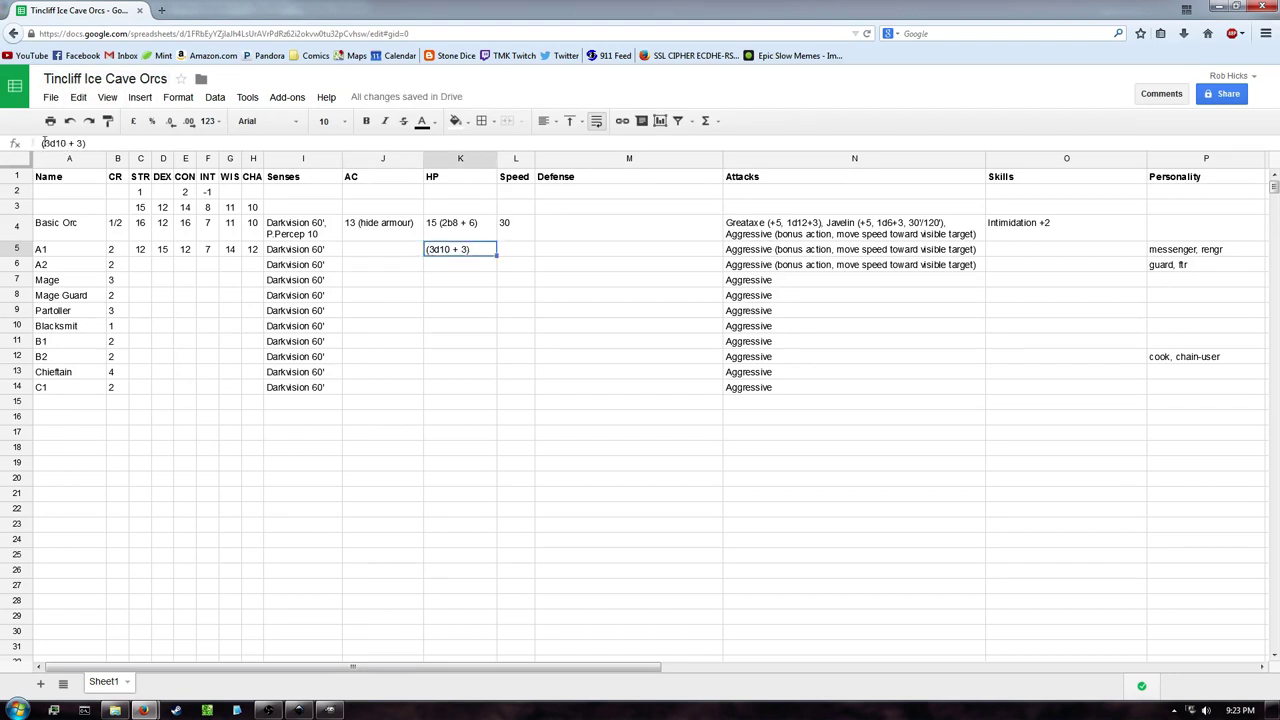
{"action": "left_click", "coordinate": [44, 143]}
{"action": "type", "text": "23"}
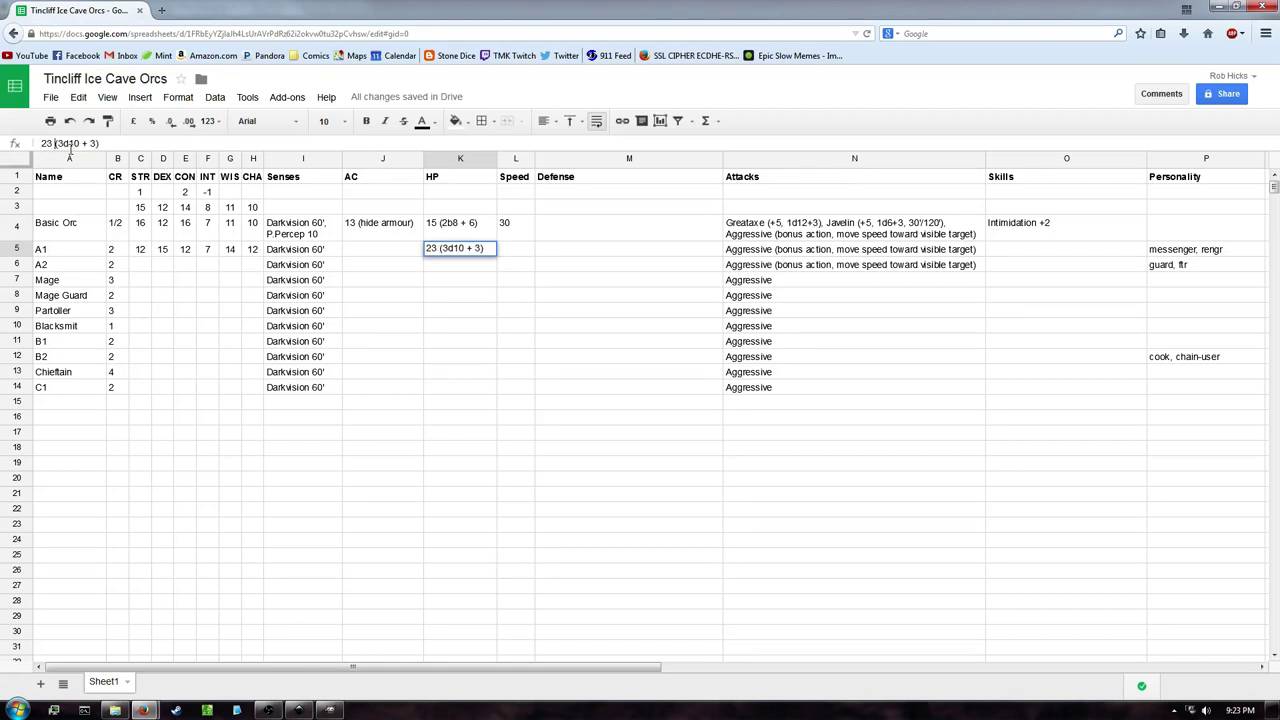
{"action": "key", "text": "Tab"}
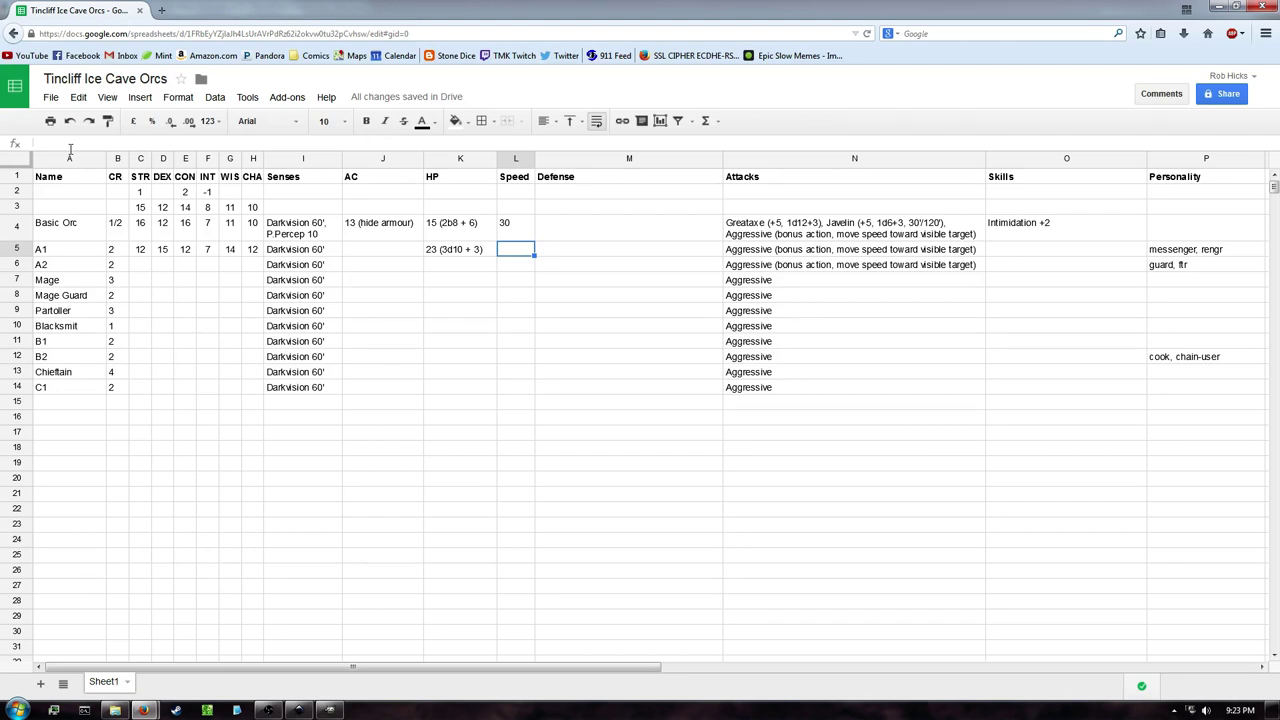
{"action": "type", "text": "30"}
{"action": "key", "text": "Tab"}
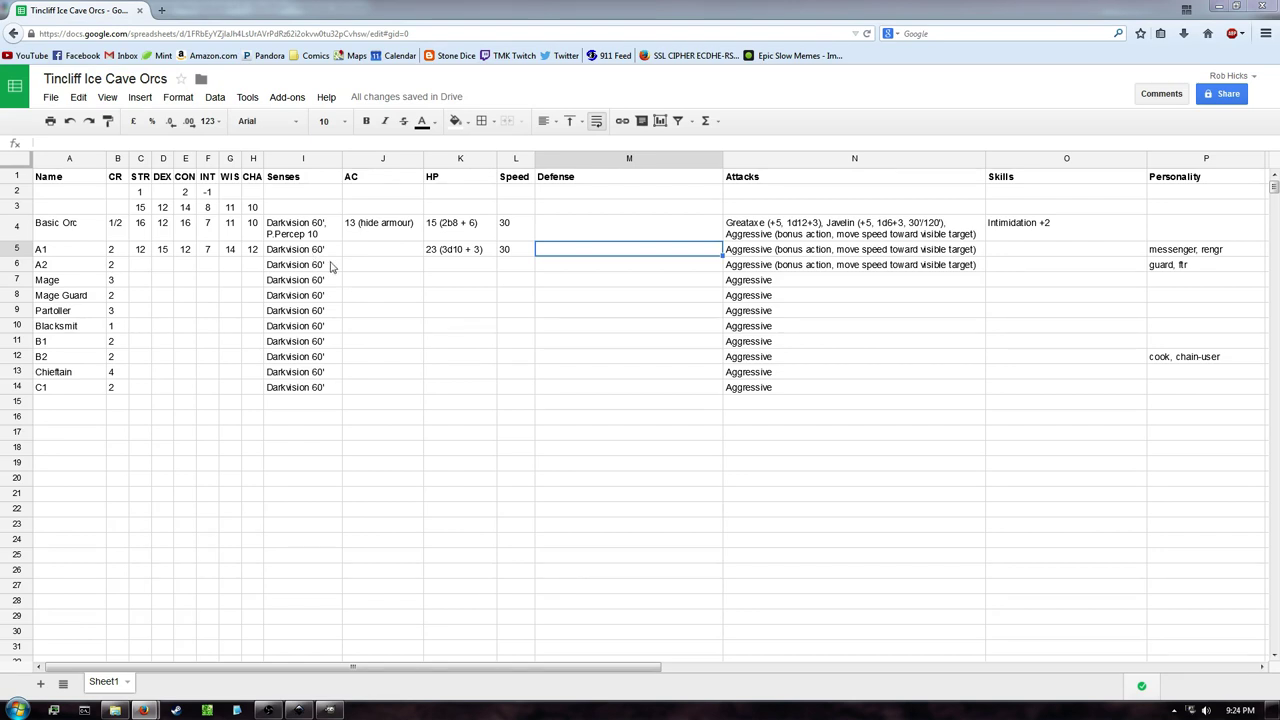
Append ", Favored Enemy (beast)" to the Aggressive entry in orc A2's attacks
{"action": "left_click", "coordinate": [501, 295]}
{"action": "left_click", "coordinate": [576, 255]}
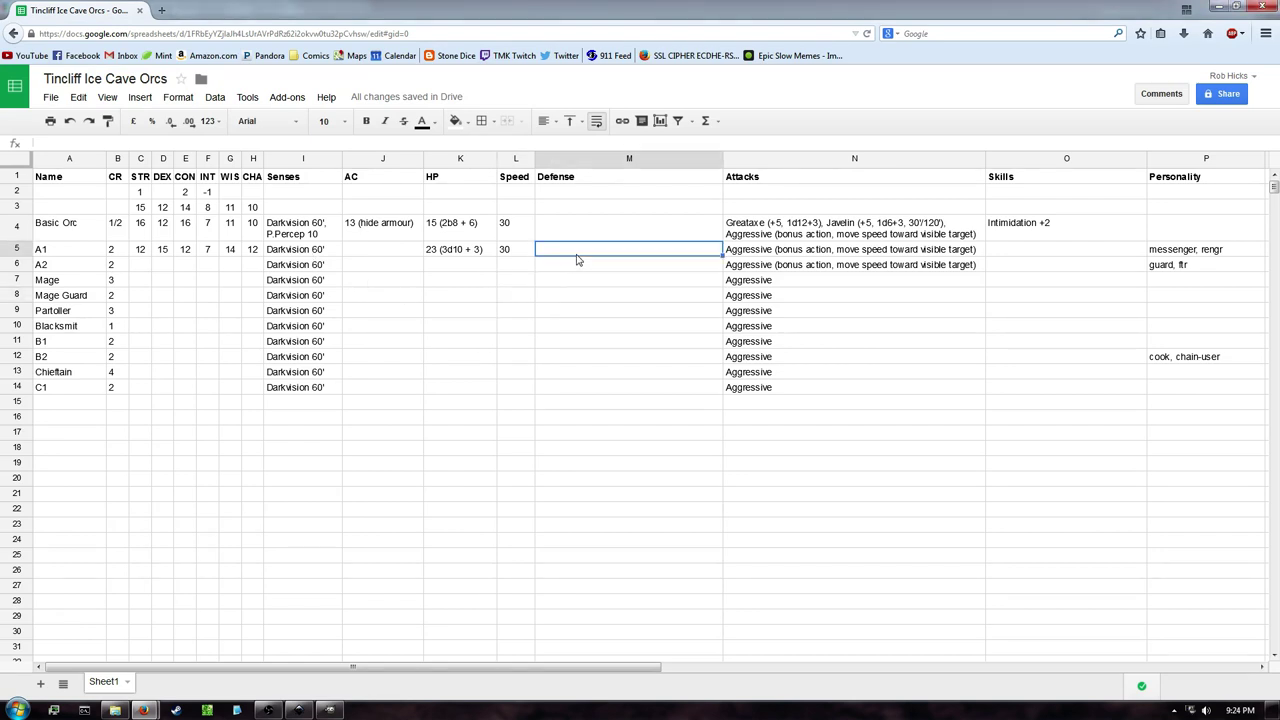
{"action": "left_click", "coordinate": [785, 267]}
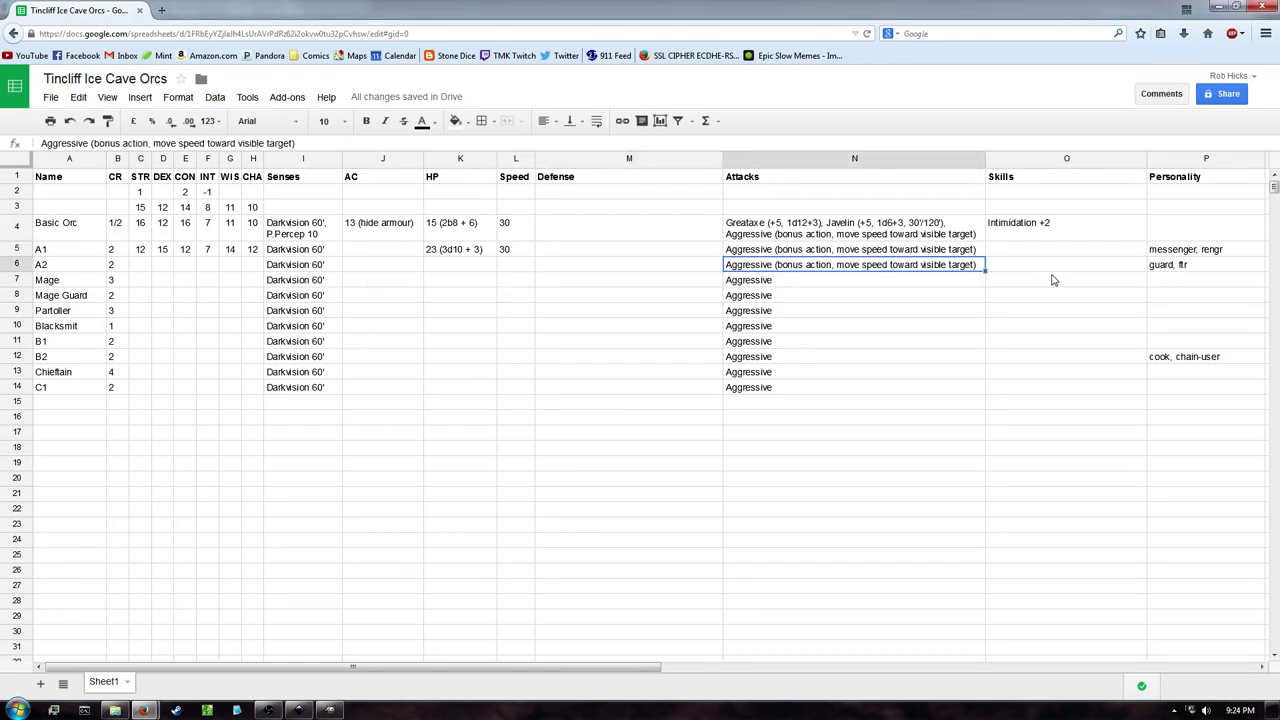
{"action": "double_click", "coordinate": [733, 267]}
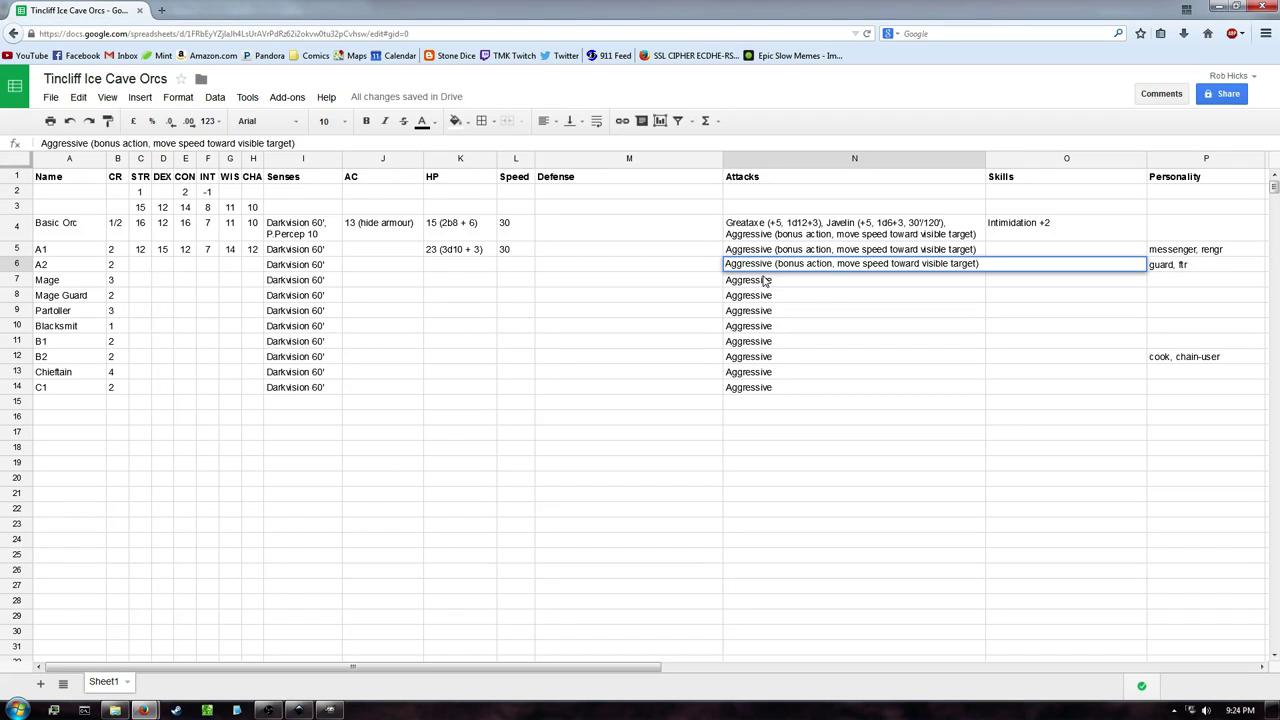
{"action": "left_click", "coordinate": [303, 143]}
{"action": "type", "text": ","}
{"action": "type", "text": "Favored Enemy "}
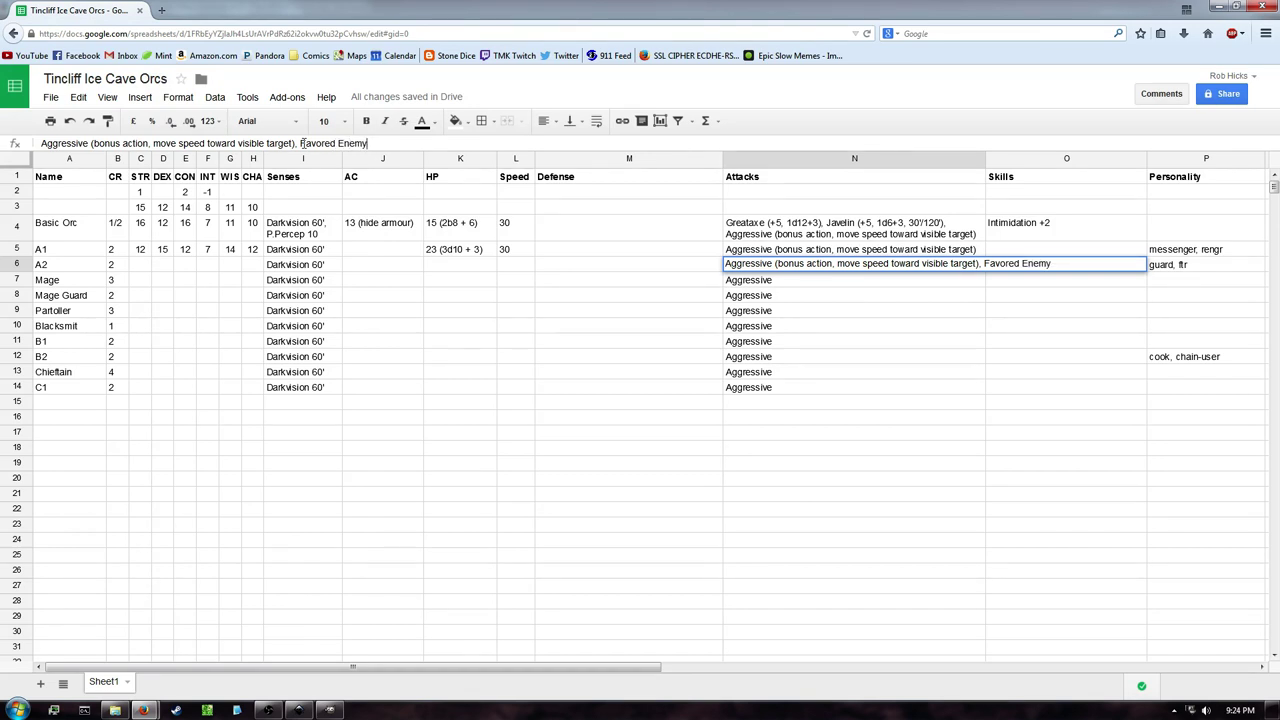
{"action": "type", "text": "(beast"}
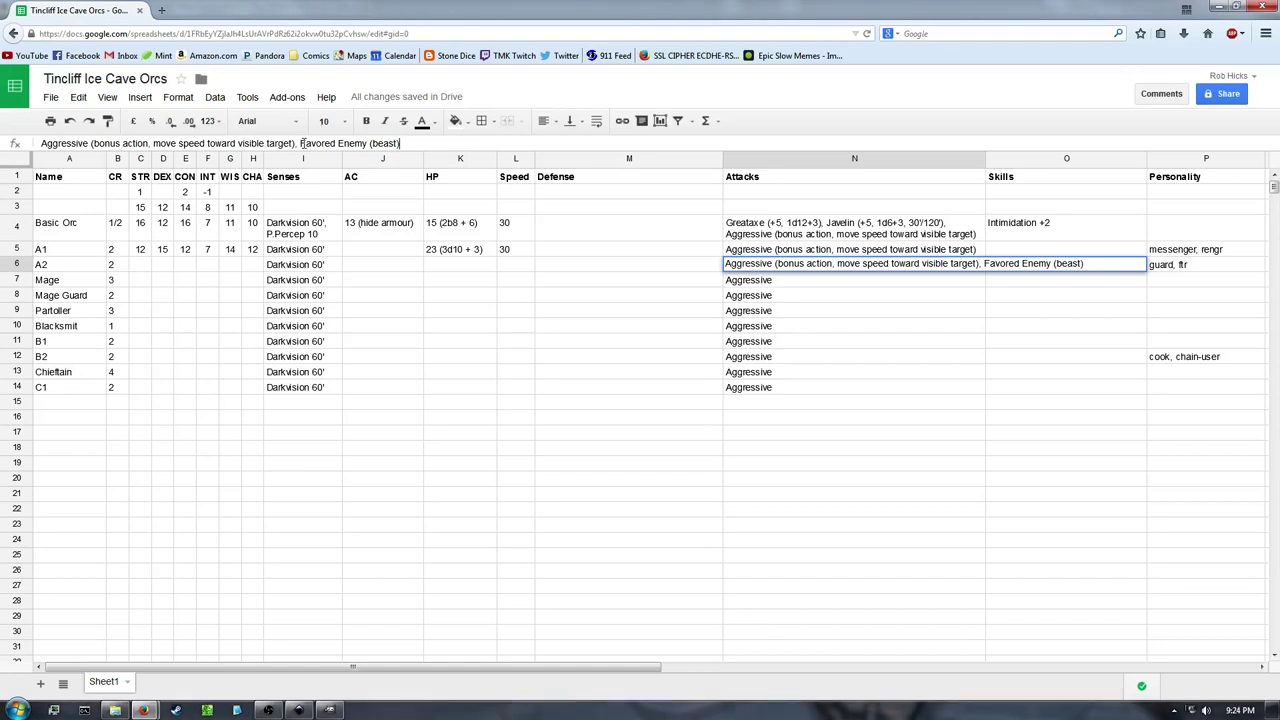
{"action": "key", "text": "Return"}
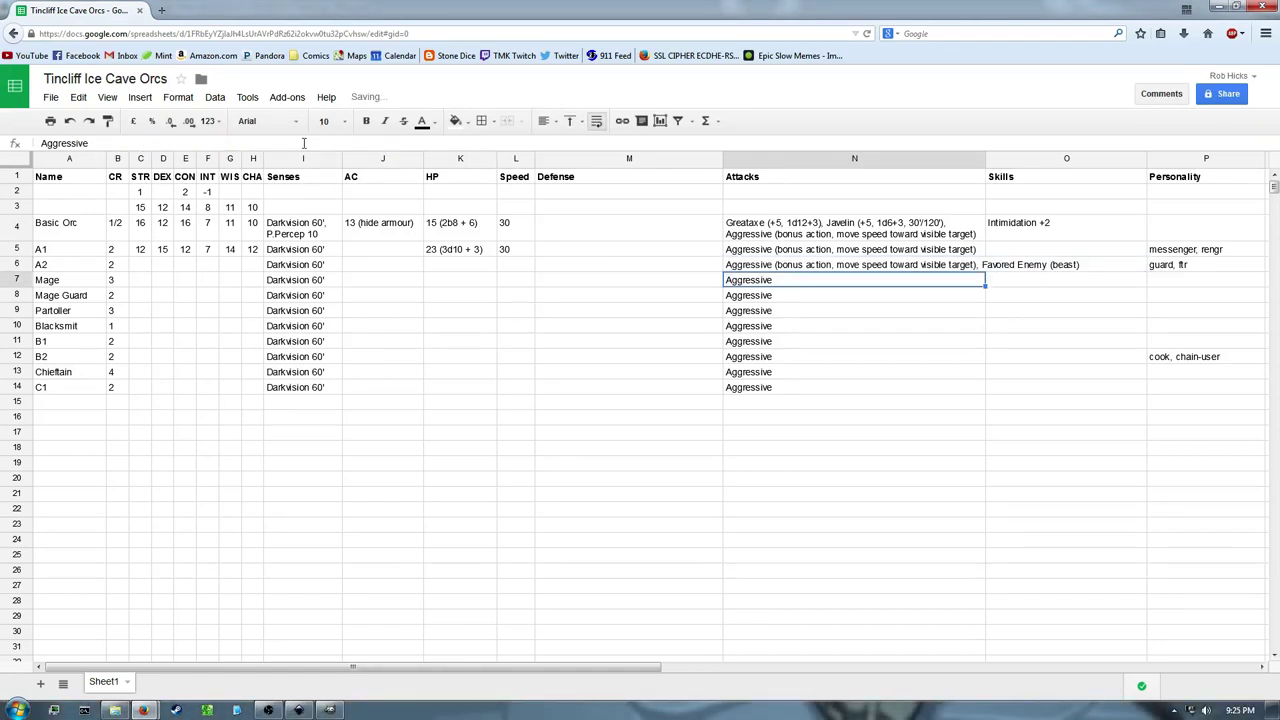
Move the ", Favored Enemy (beast)" text from orc A2's attacks to the end of orc A1's attacks
{"action": "left_click", "coordinate": [826, 272]}
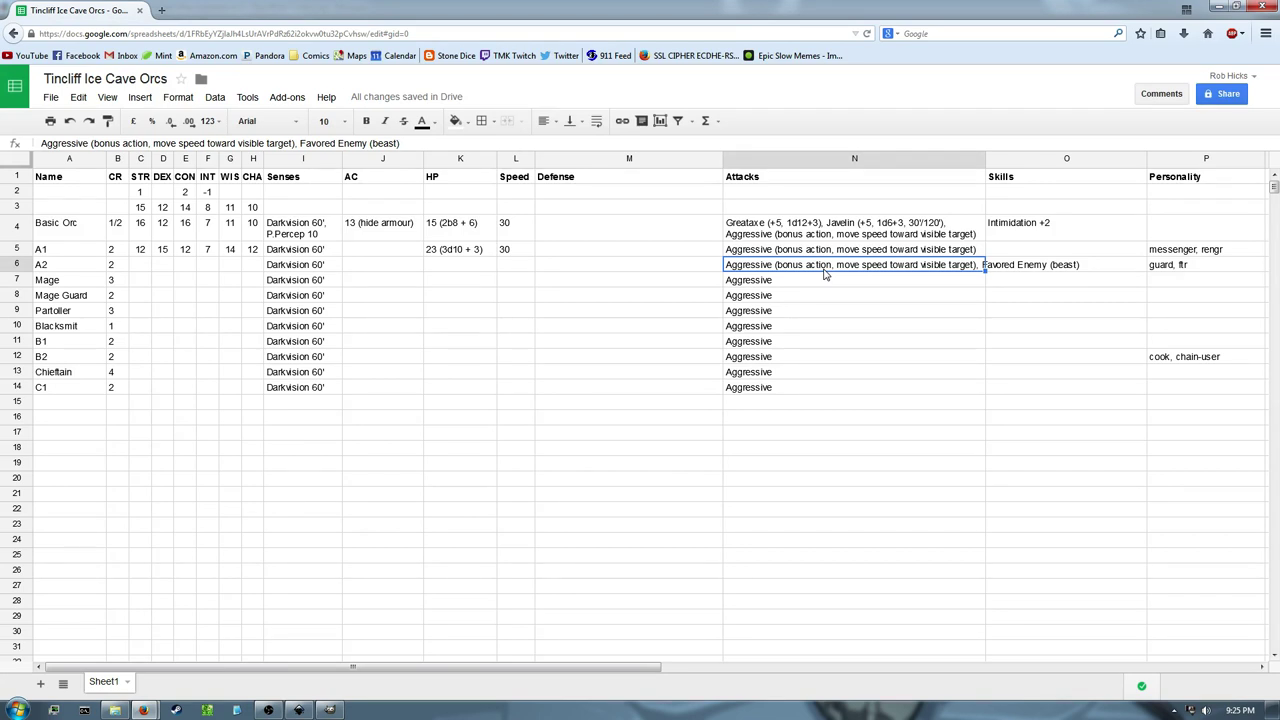
{"action": "left_click", "coordinate": [688, 272]}
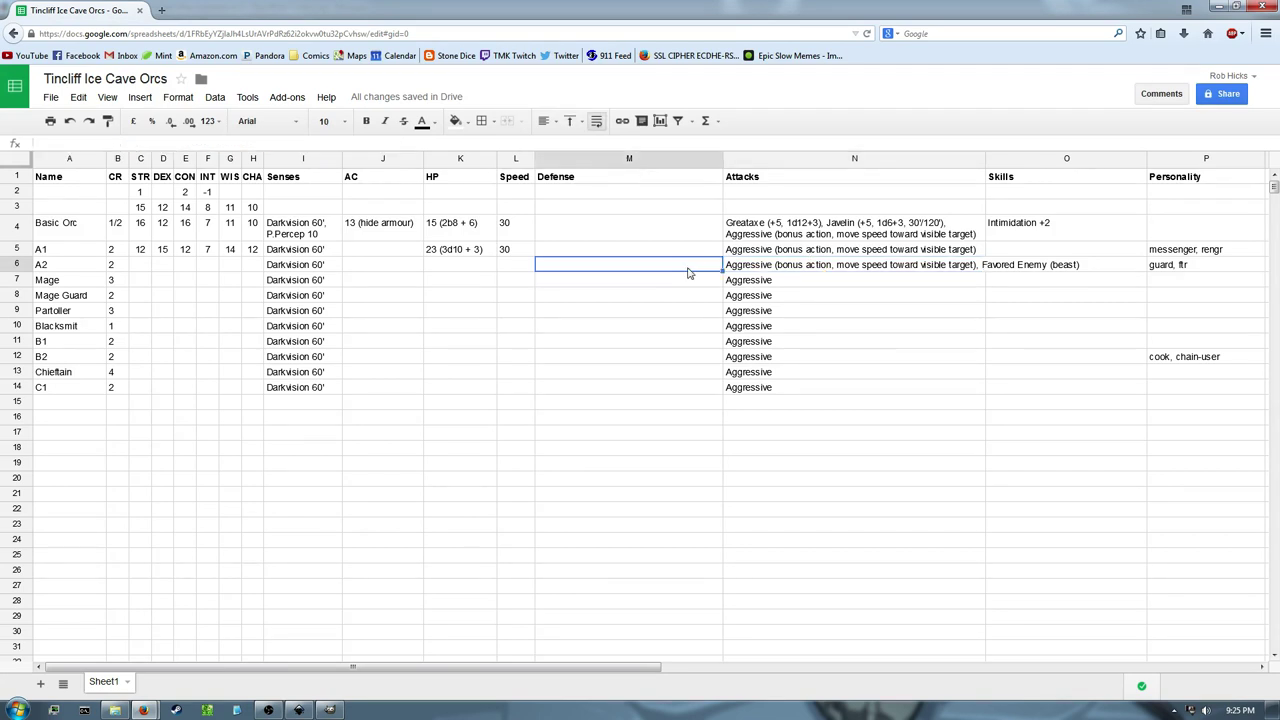
{"action": "key", "text": "Right"}
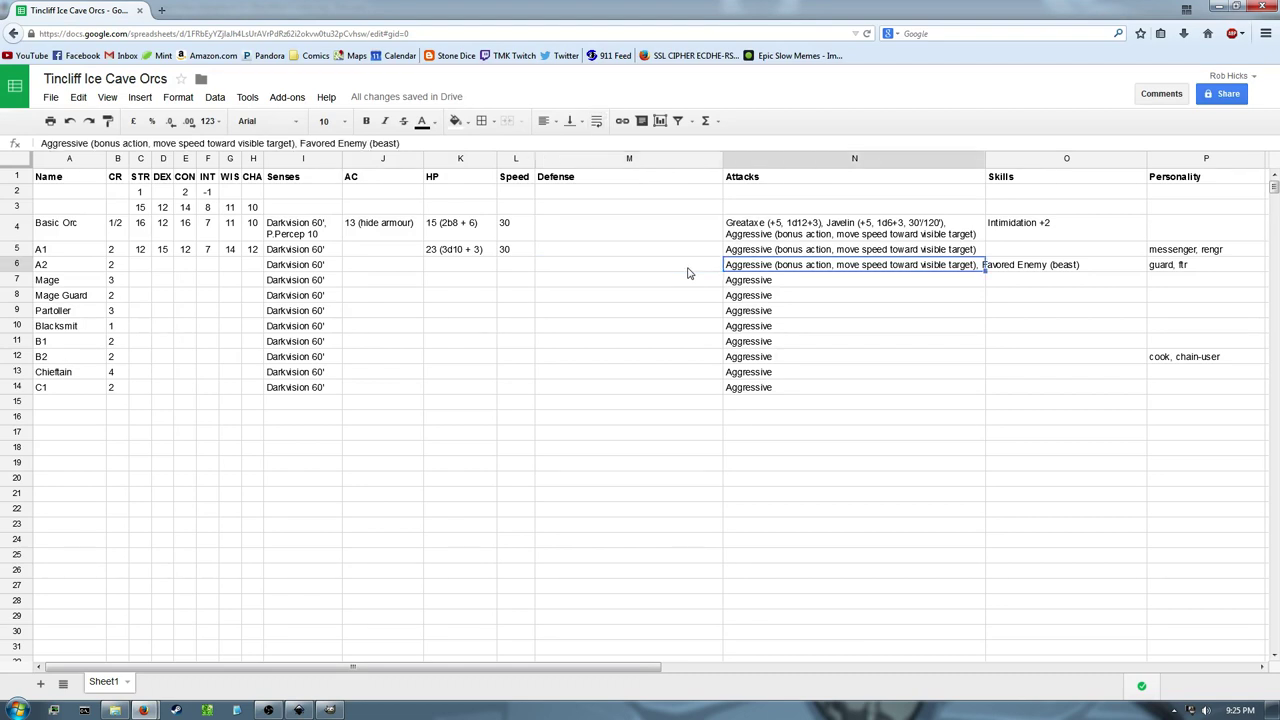
{"action": "left_click_drag", "start_coordinate": [400, 143], "coordinate": [296, 145]}
{"action": "key", "text": "BackSpace"}
{"action": "key", "text": "shift+Return"}
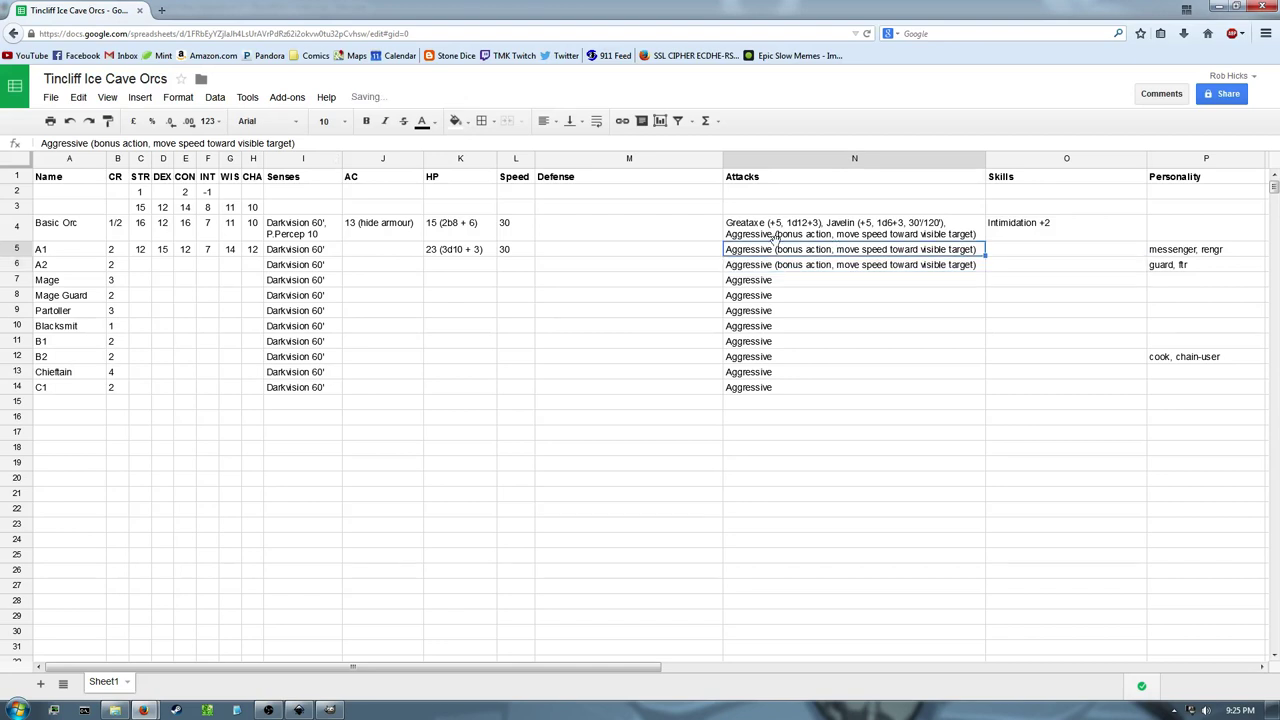
{"action": "left_click", "coordinate": [325, 142]}
{"action": "type", "text": ", Favored Enemy (beast)"}
Enter Natural Explorer (mountains) as orc A1's defense
{"action": "left_click", "coordinate": [614, 251]}
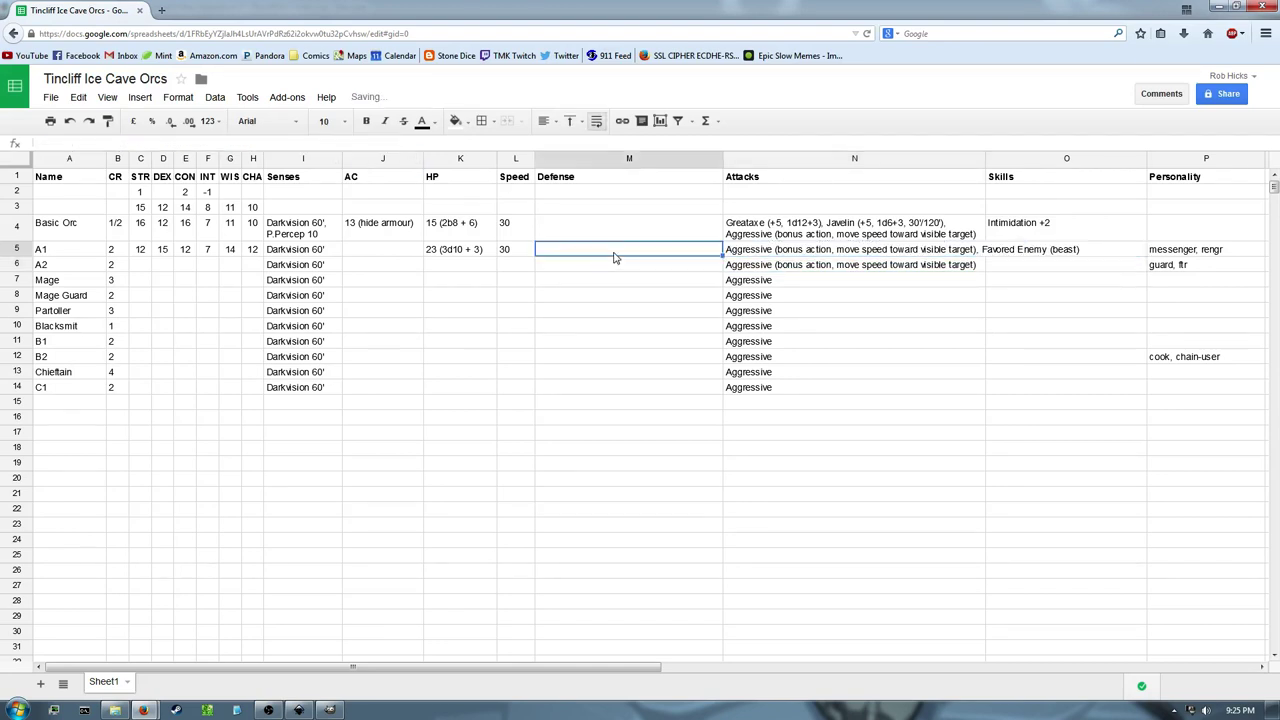
{"action": "type", "text": "Natural Explor"}
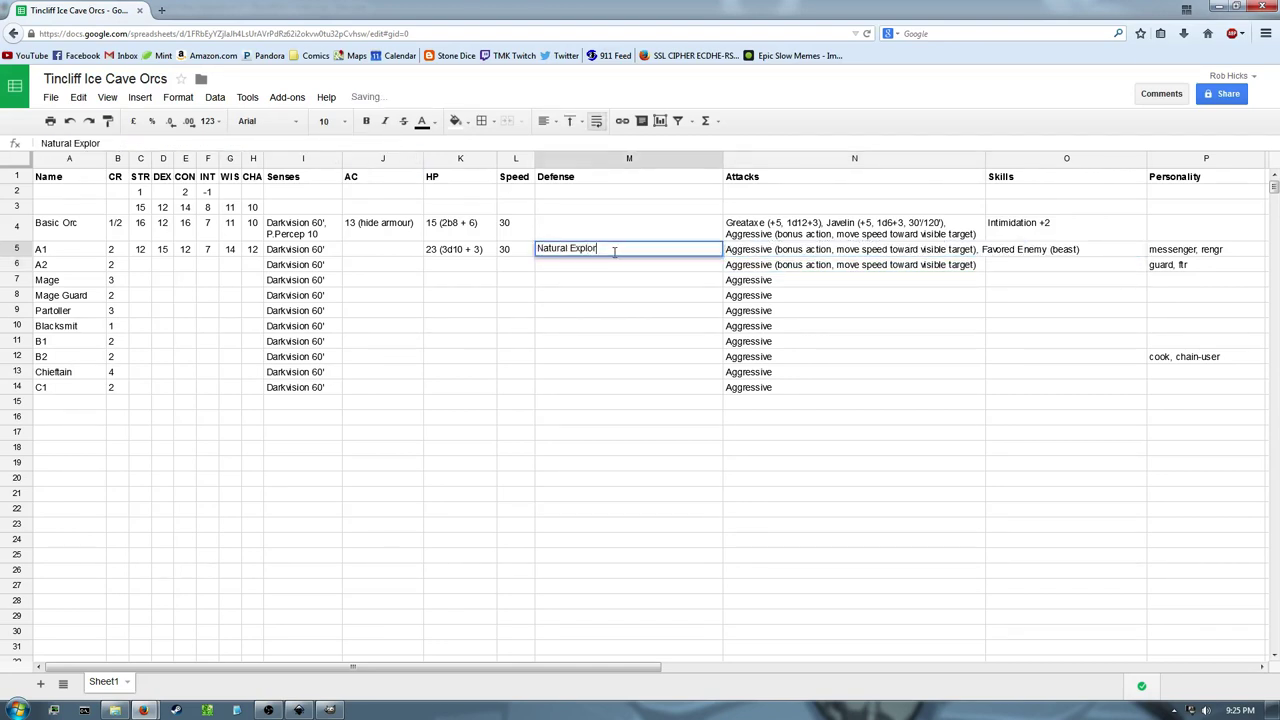
{"action": "type", "text": "er (mountains)"}
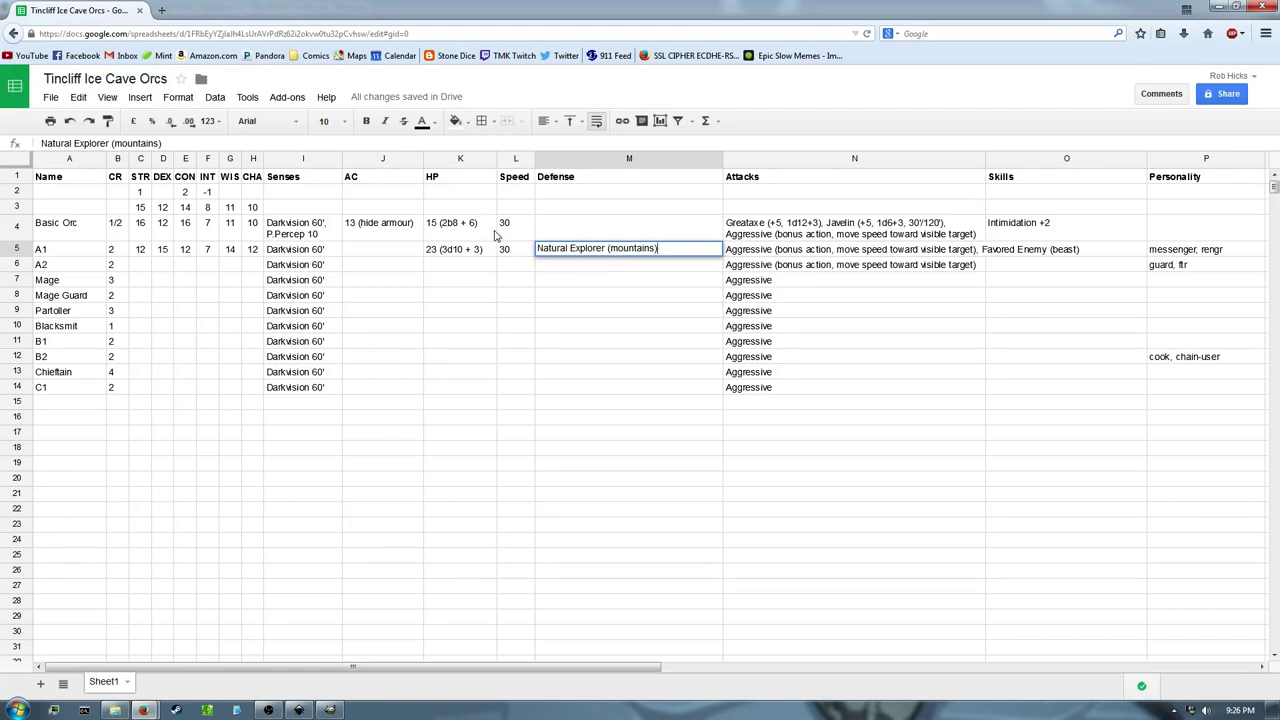
Replace "rengr" with "RNG 3" in orc A1's personality entry so it reads "messenger, RNG 3"
{"action": "left_click", "coordinate": [587, 266]}
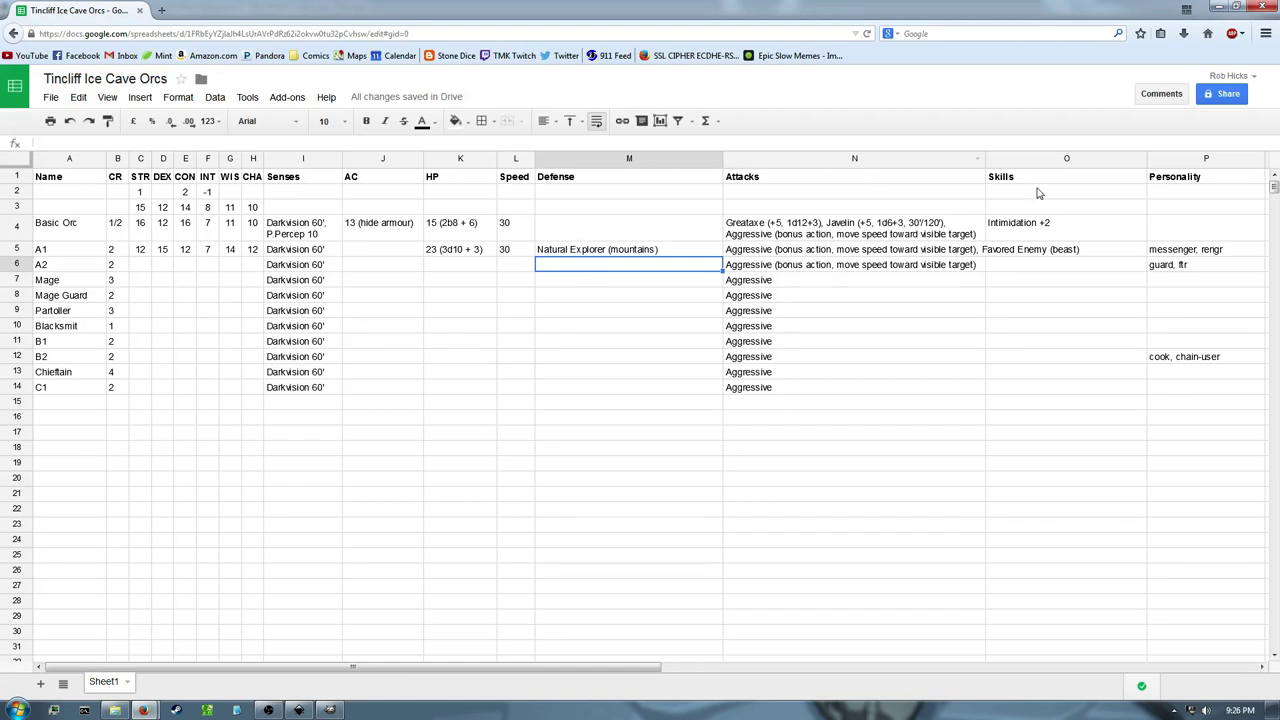
{"action": "double_click", "coordinate": [1228, 251]}
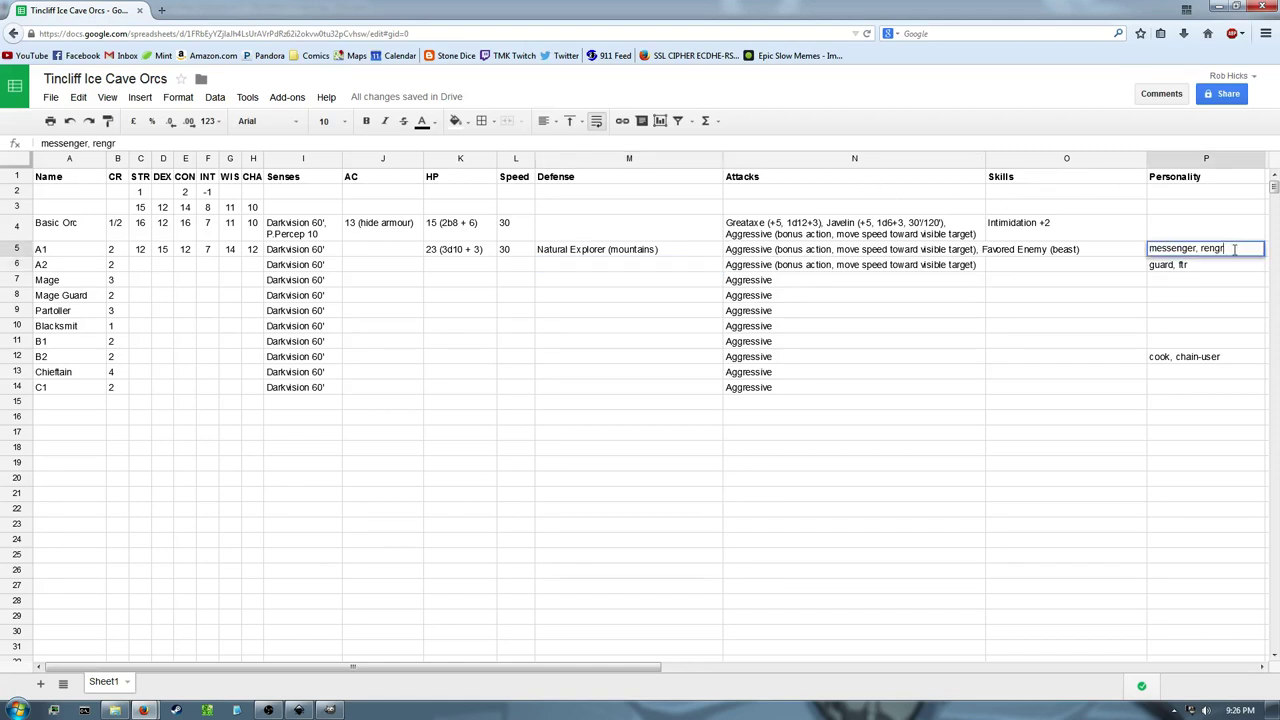
{"action": "key", "text": "BackSpace"}
{"action": "key", "text": "BackSpace"}
{"action": "key", "text": "BackSpace"}
{"action": "key", "text": "BackSpace"}
{"action": "key", "text": "BackSpace"}
{"action": "type", "text": "RNG 3"}
{"action": "key", "text": "Return"}
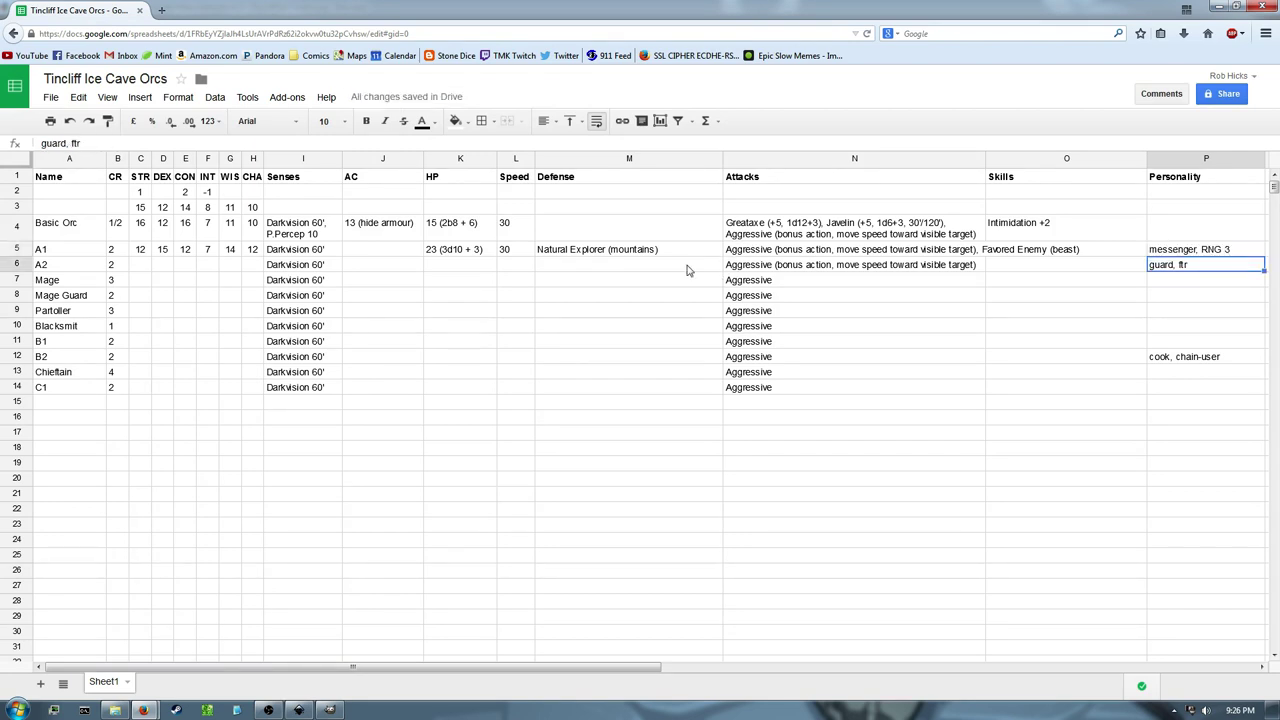
Append ", Fighting Style (archery)" to the end of orc A1's attacks
{"action": "left_click", "coordinate": [960, 251]}
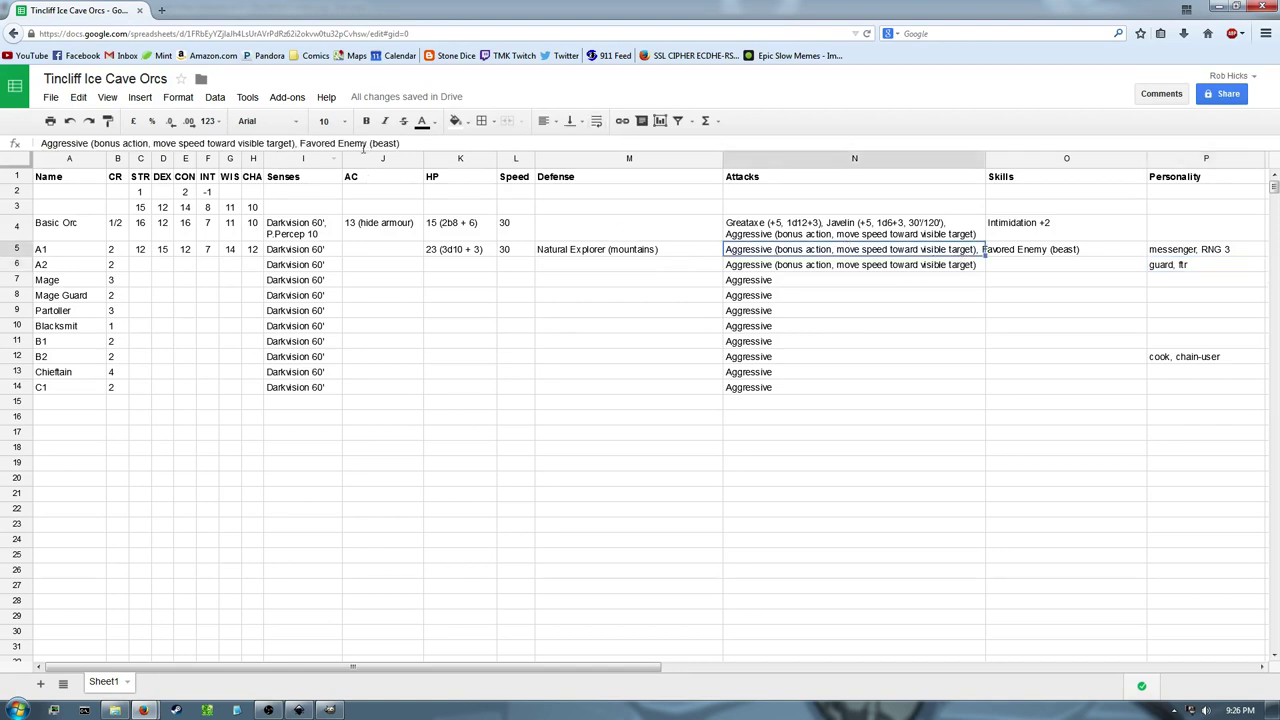
{"action": "left_click", "coordinate": [421, 143]}
{"action": "type", "text": ", fighting"}
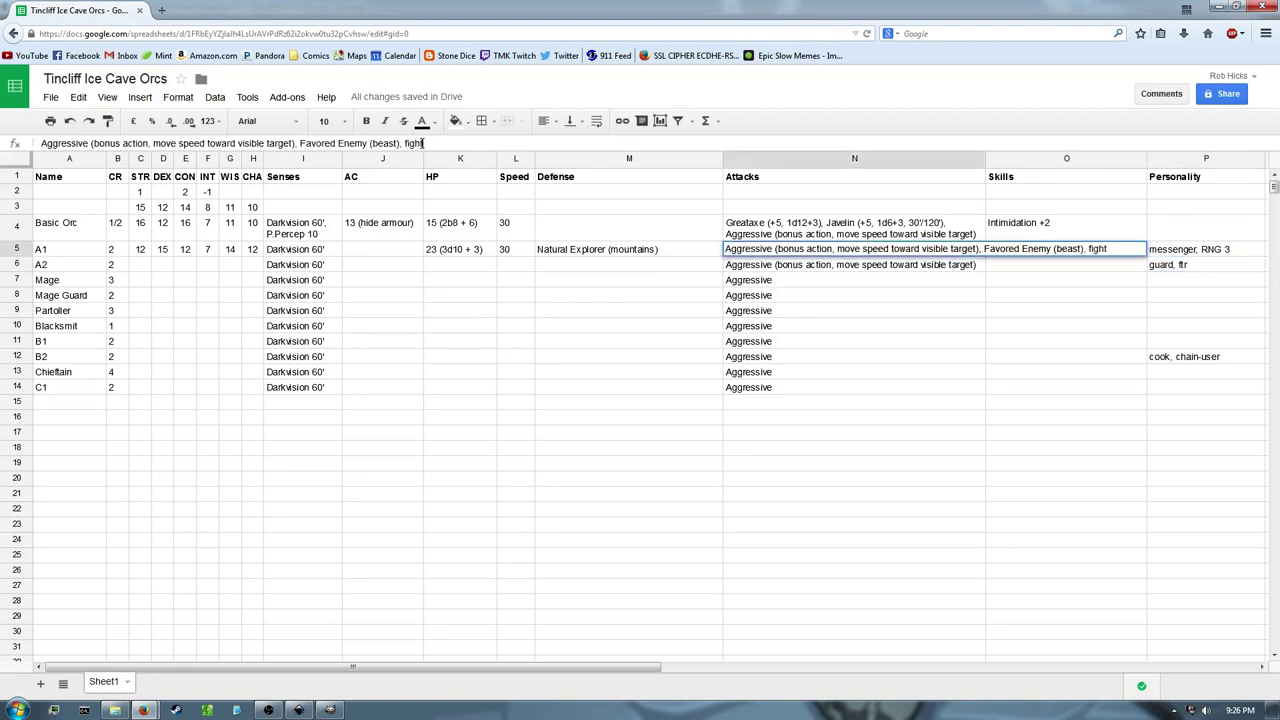
{"action": "key", "text": "BackSpace"}
{"action": "key", "text": "BackSpace"}
{"action": "key", "text": "BackSpace"}
{"action": "key", "text": "BackSpace"}
{"action": "key", "text": "BackSpace"}
{"action": "key", "text": "BackSpace"}
{"action": "key", "text": "BackSpace"}
{"action": "key", "text": "BackSpace"}
{"action": "type", "text": "Fighting Sty"}
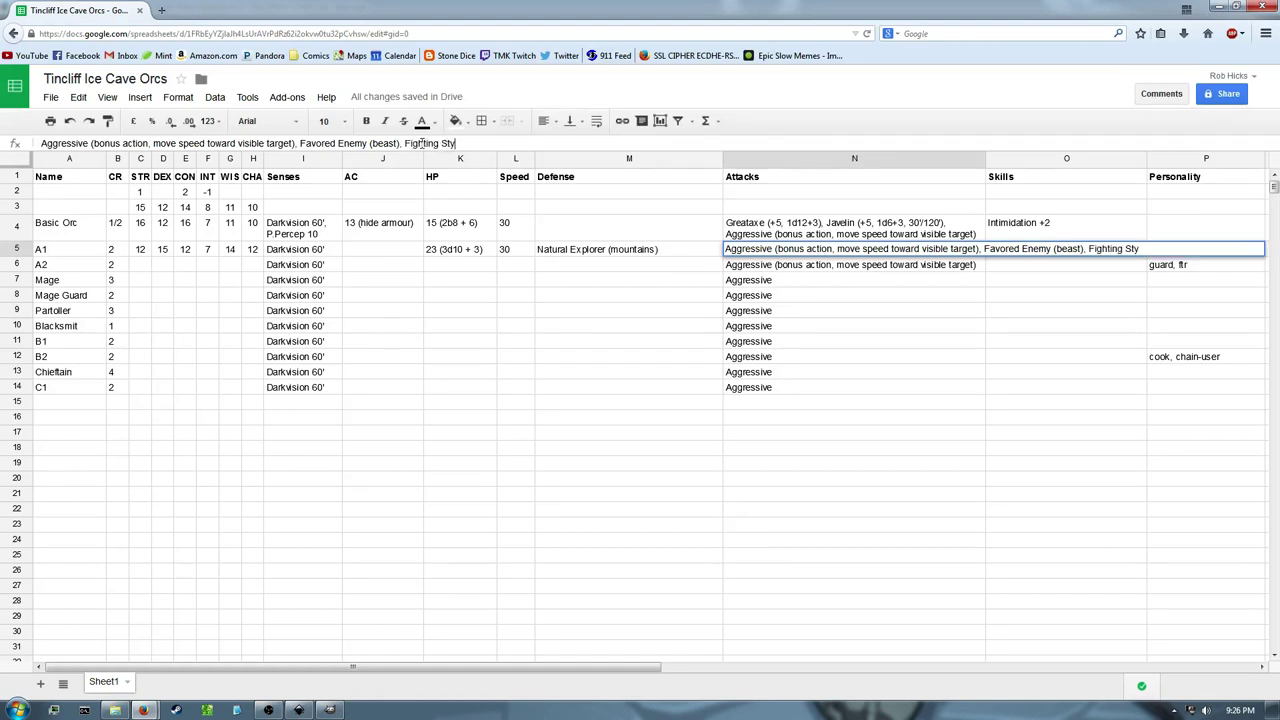
{"action": "type", "text": "le ("}
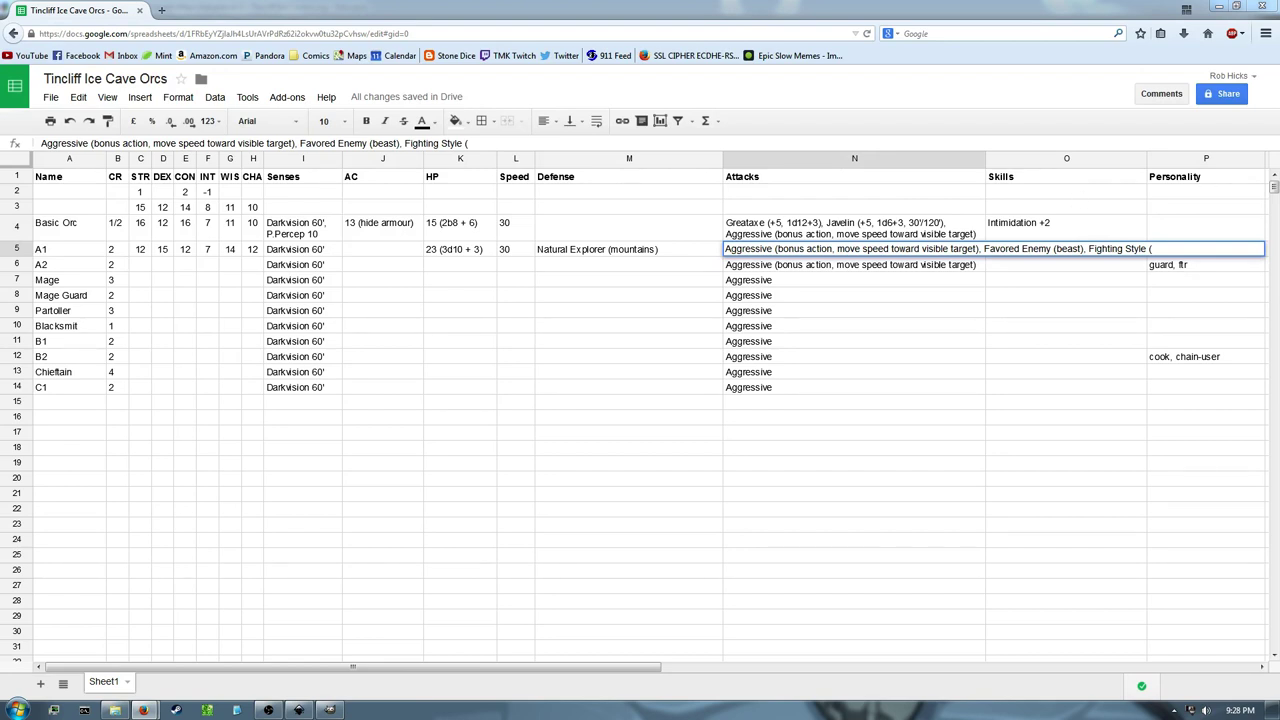
{"action": "left_click", "coordinate": [618, 142]}
{"action": "type", "text": "archery)"}
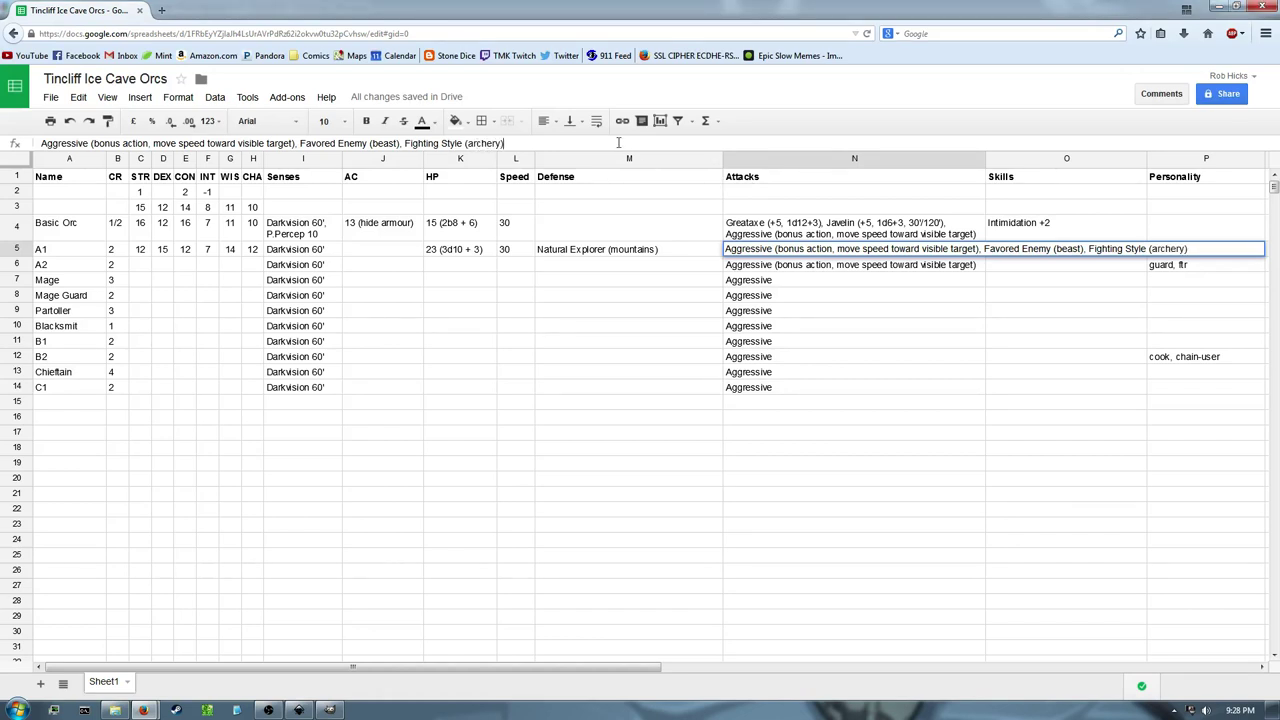
{"action": "key", "text": "Return"}
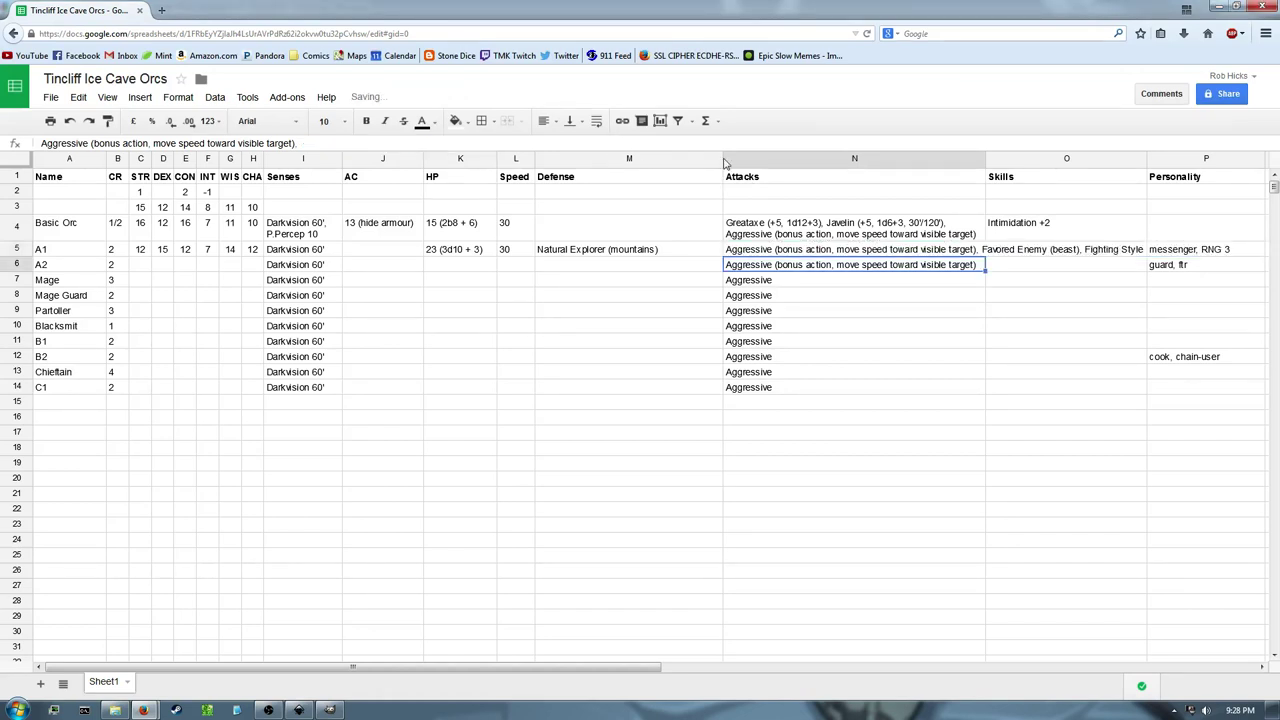
Select all the sheet's data and reapply text wrapping by switching it off and on again
{"action": "left_click", "coordinate": [904, 252]}
{"action": "left_click", "coordinate": [178, 96]}
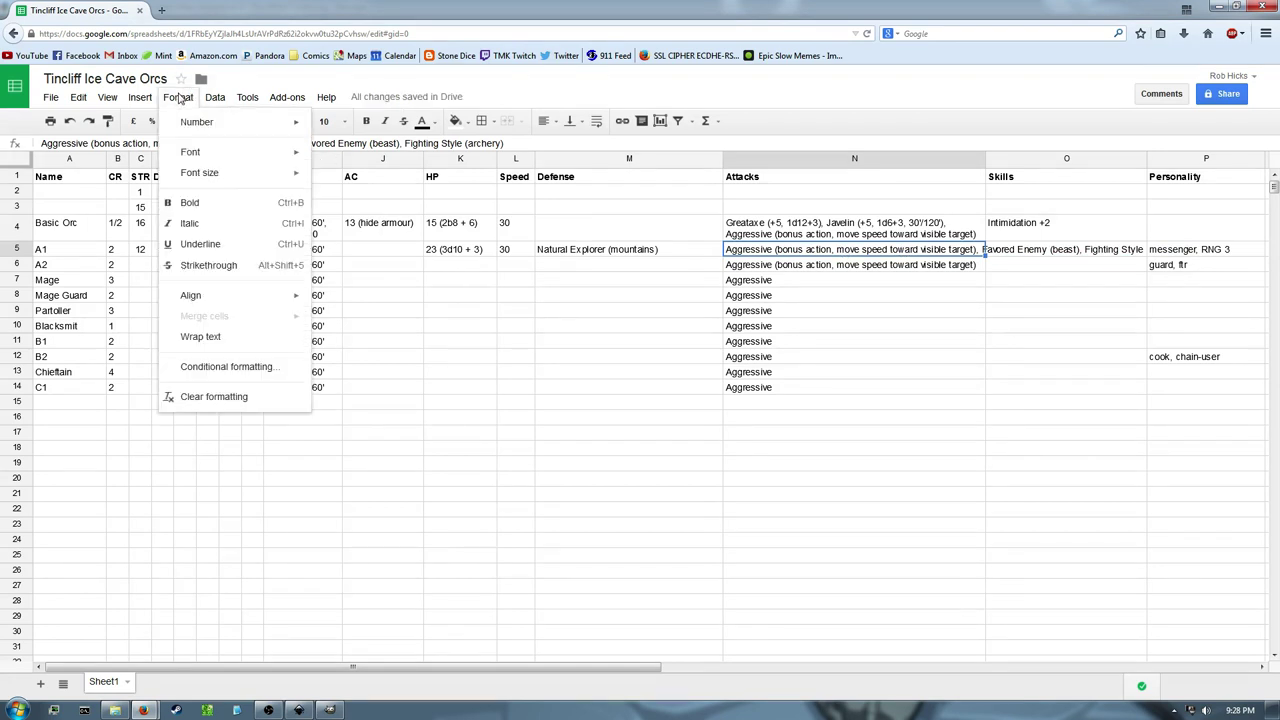
{"action": "left_click", "coordinate": [618, 312]}
{"action": "key", "text": "ctrl+a"}
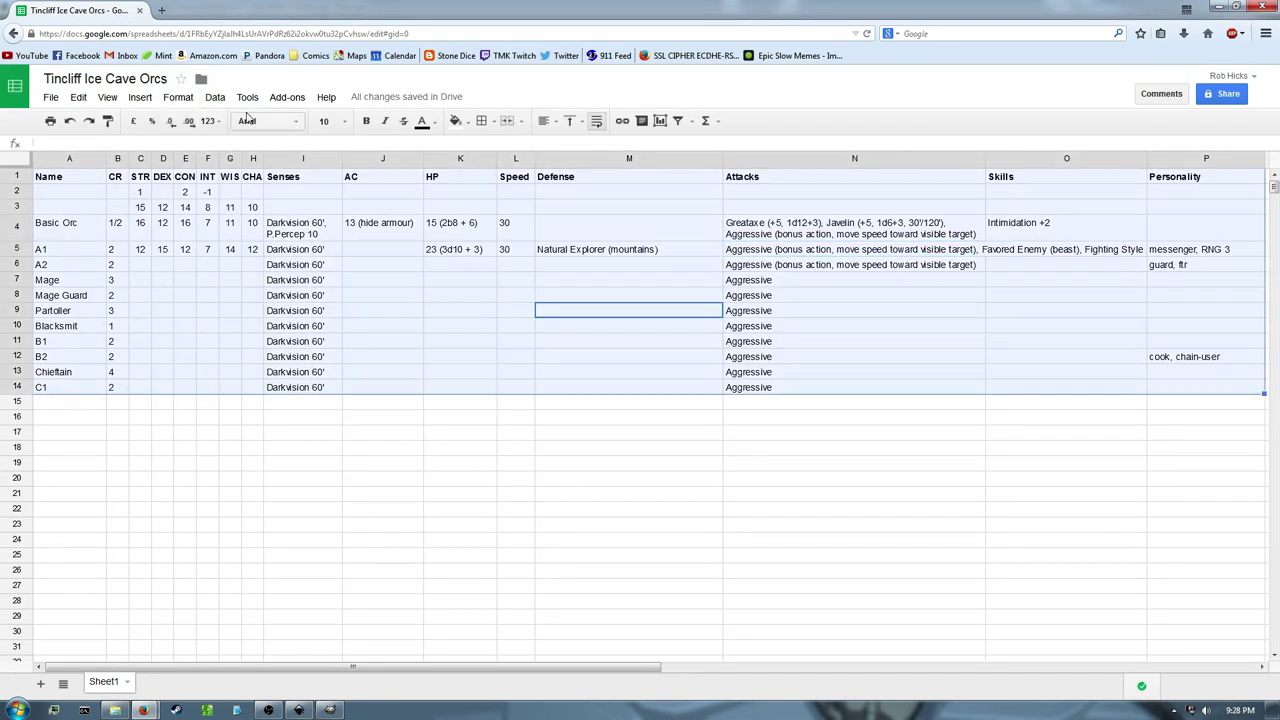
{"action": "left_click", "coordinate": [212, 98]}
{"action": "mouse_move", "coordinate": [178, 96]}
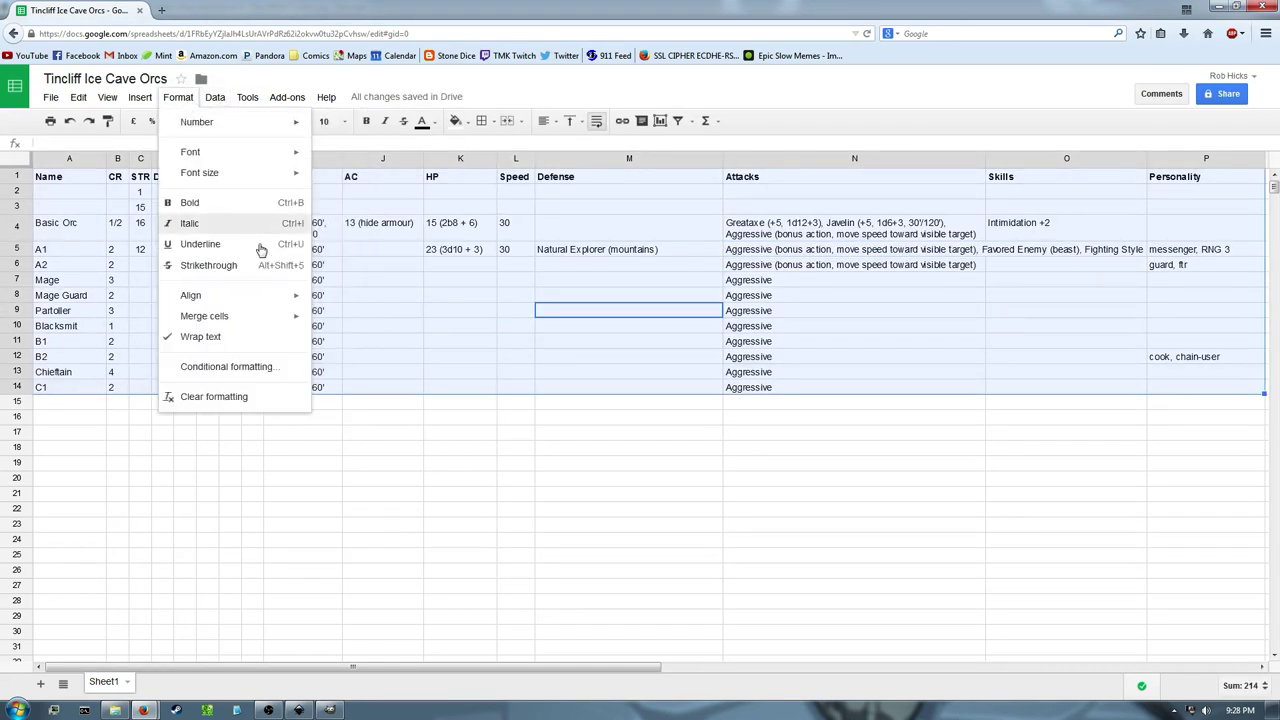
{"action": "left_click", "coordinate": [248, 344]}
{"action": "left_click", "coordinate": [178, 97]}
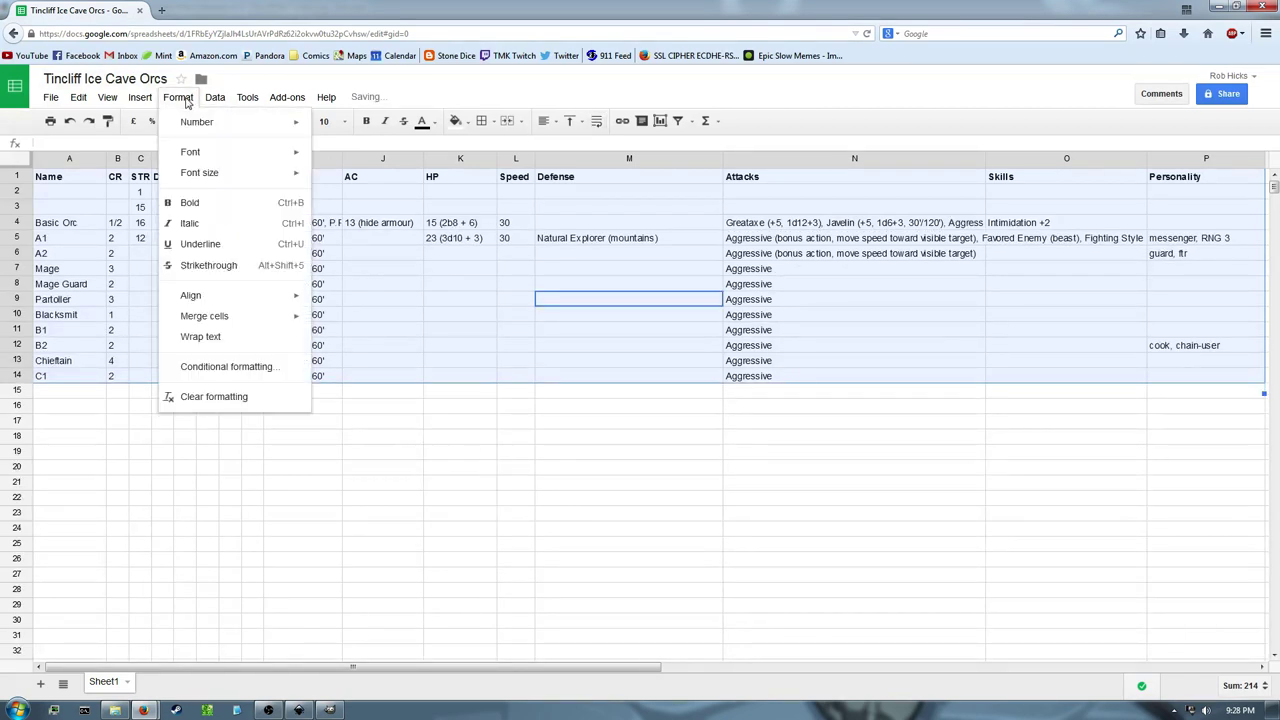
{"action": "left_click", "coordinate": [225, 338]}
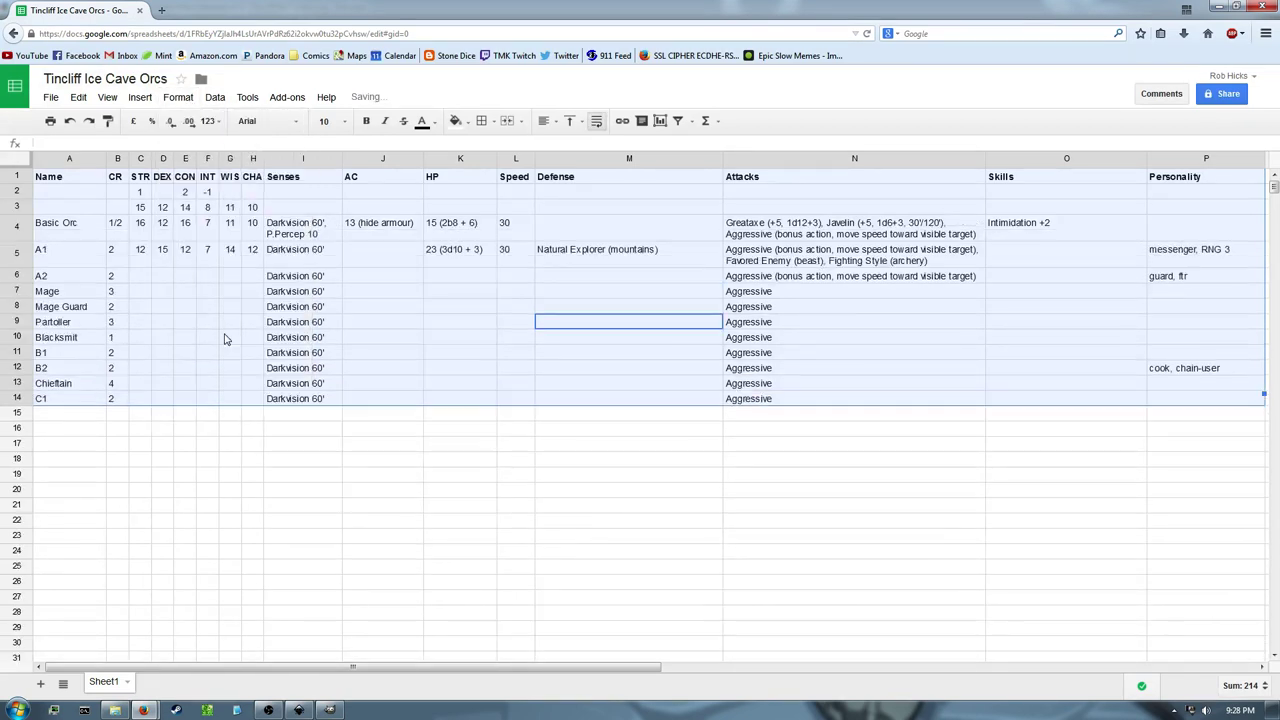
{"action": "left_click", "coordinate": [851, 337]}
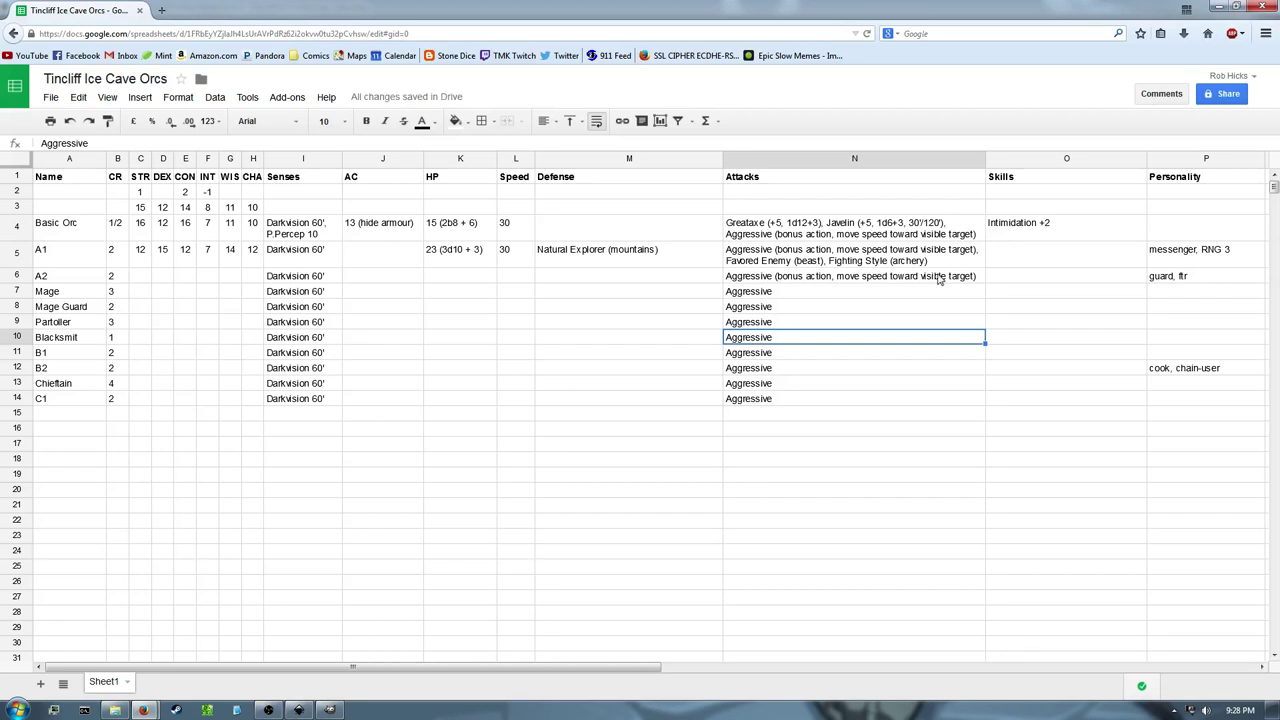
Append ", Ranger Archetype (Hunter)" to the end of orc A1's attacks
{"action": "left_click", "coordinate": [1037, 258]}
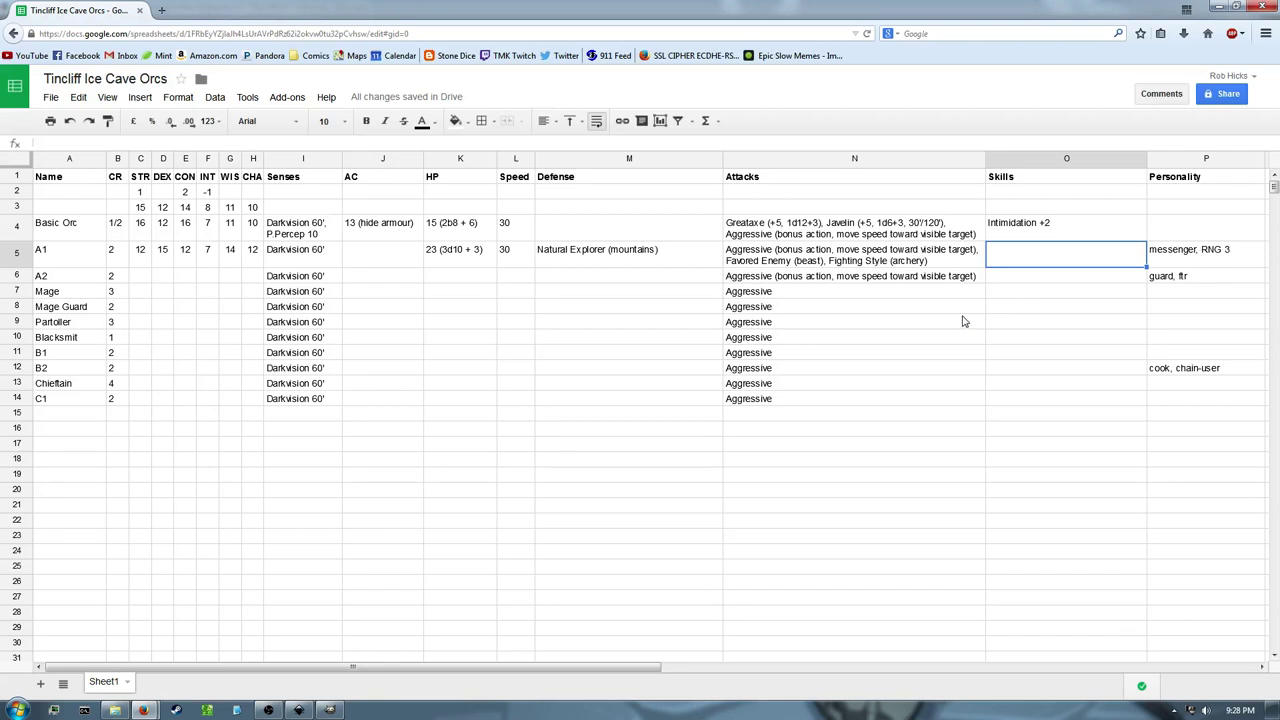
{"action": "left_click", "coordinate": [949, 263]}
{"action": "left_click", "coordinate": [543, 141]}
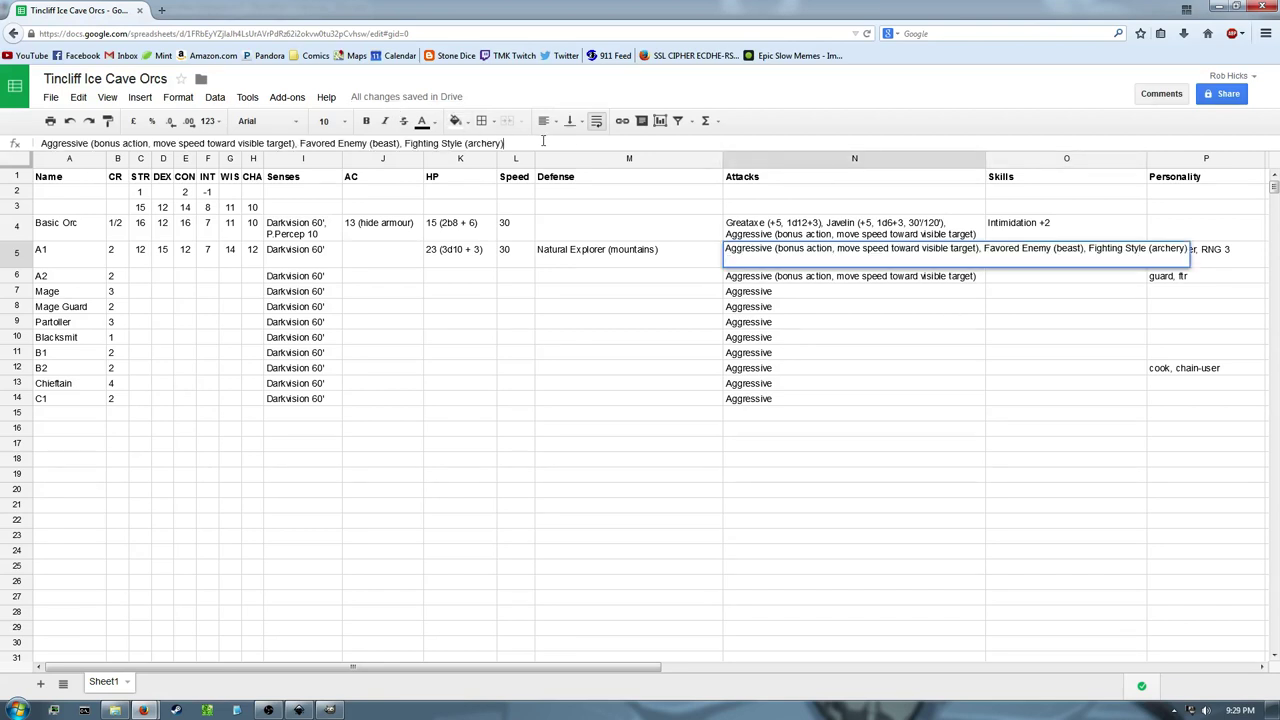
{"action": "type", "text": ", Ranger Archetype("}
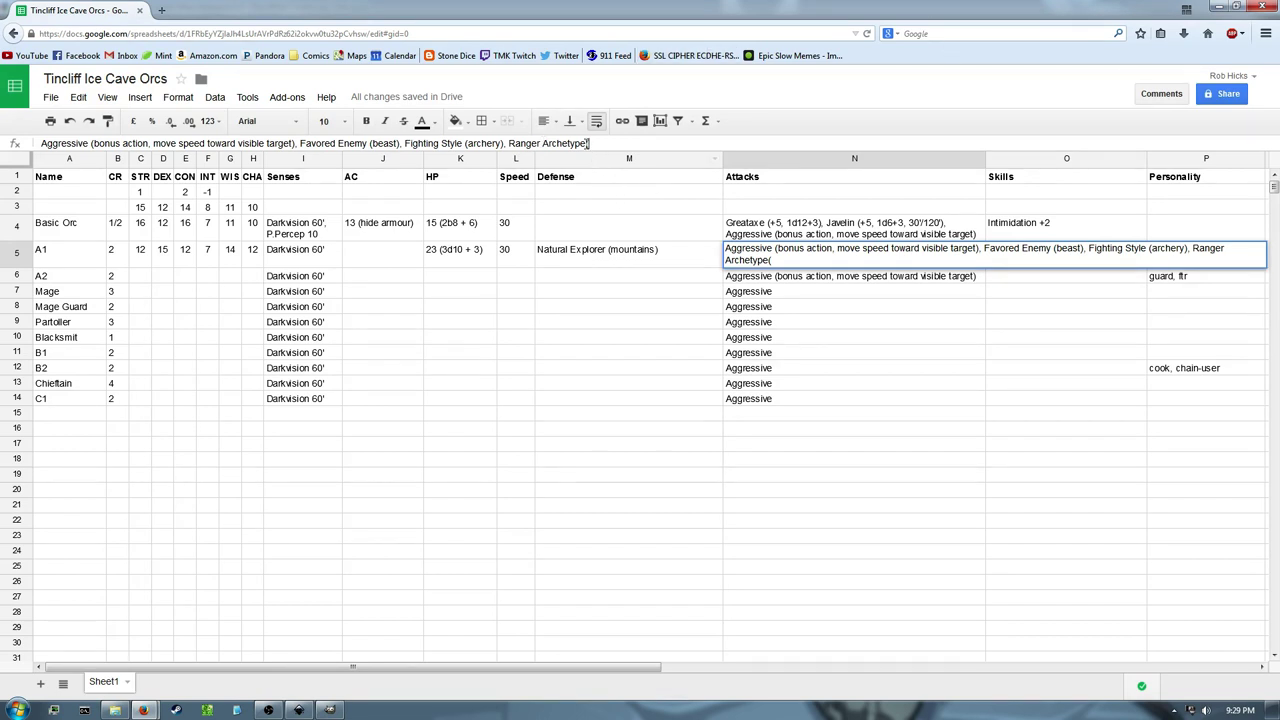
{"action": "left_click", "coordinate": [585, 143]}
{"action": "type", "text": "Hunter)"}
{"action": "key", "text": "Return"}
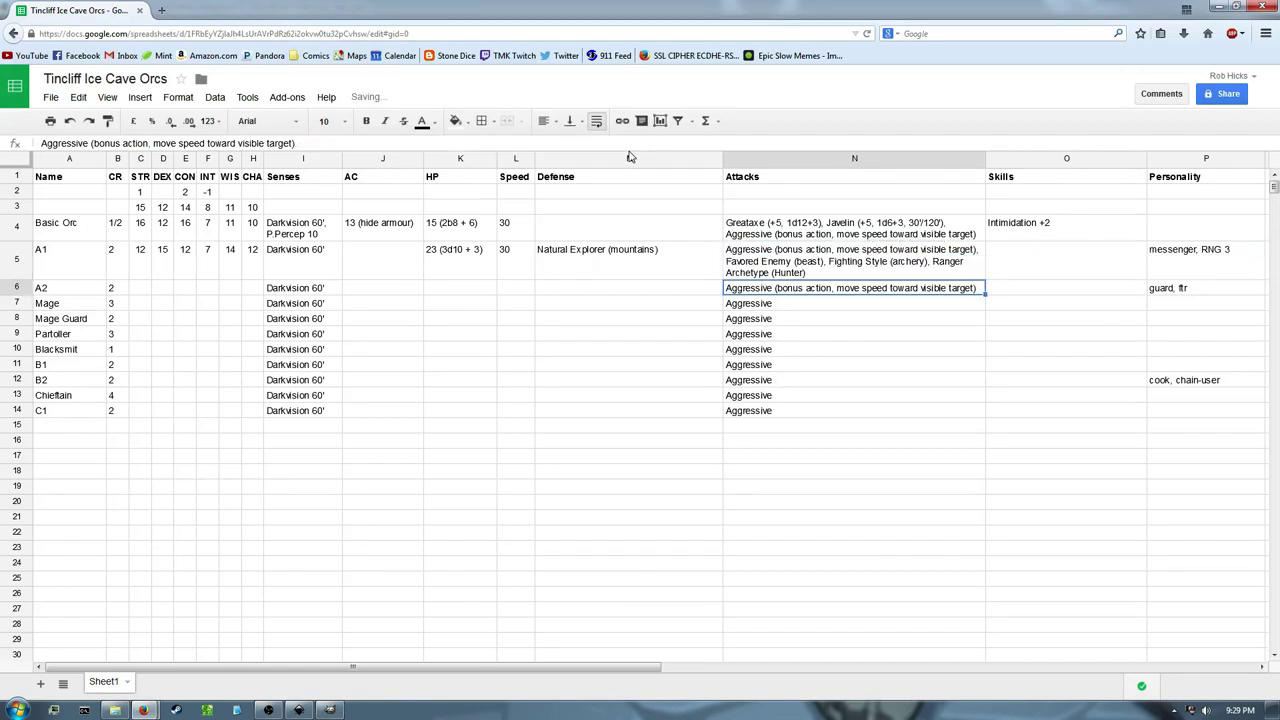
Review orc A1's entries for AC, HP, speed, defense and attacks
{"action": "key", "text": "Up"}
{"action": "key", "text": "Left"}
{"action": "key", "text": "Left"}
{"action": "key", "text": "Left"}
{"action": "key", "text": "Left"}
{"action": "key", "text": "Left"}
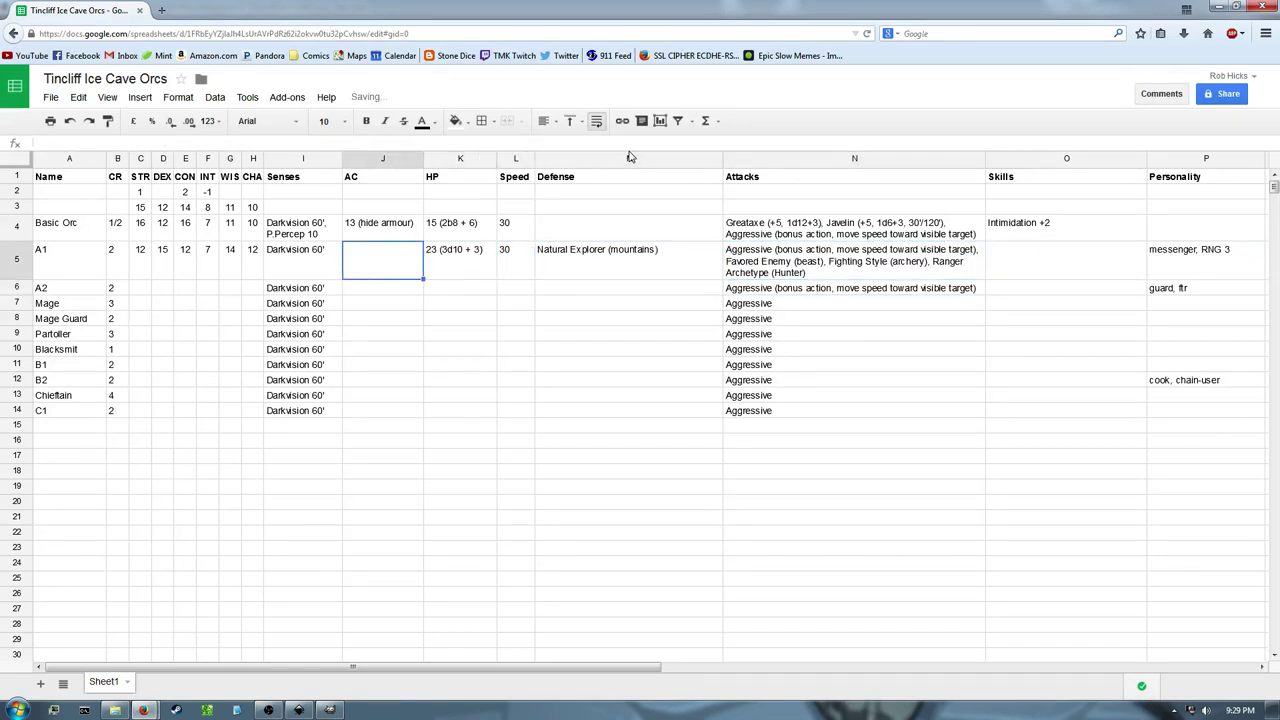
{"action": "key", "text": "Right"}
{"action": "key", "text": "Right"}
{"action": "key", "text": "Left"}
{"action": "key", "text": "Right"}
{"action": "key", "text": "Right"}
{"action": "key", "text": "Right"}
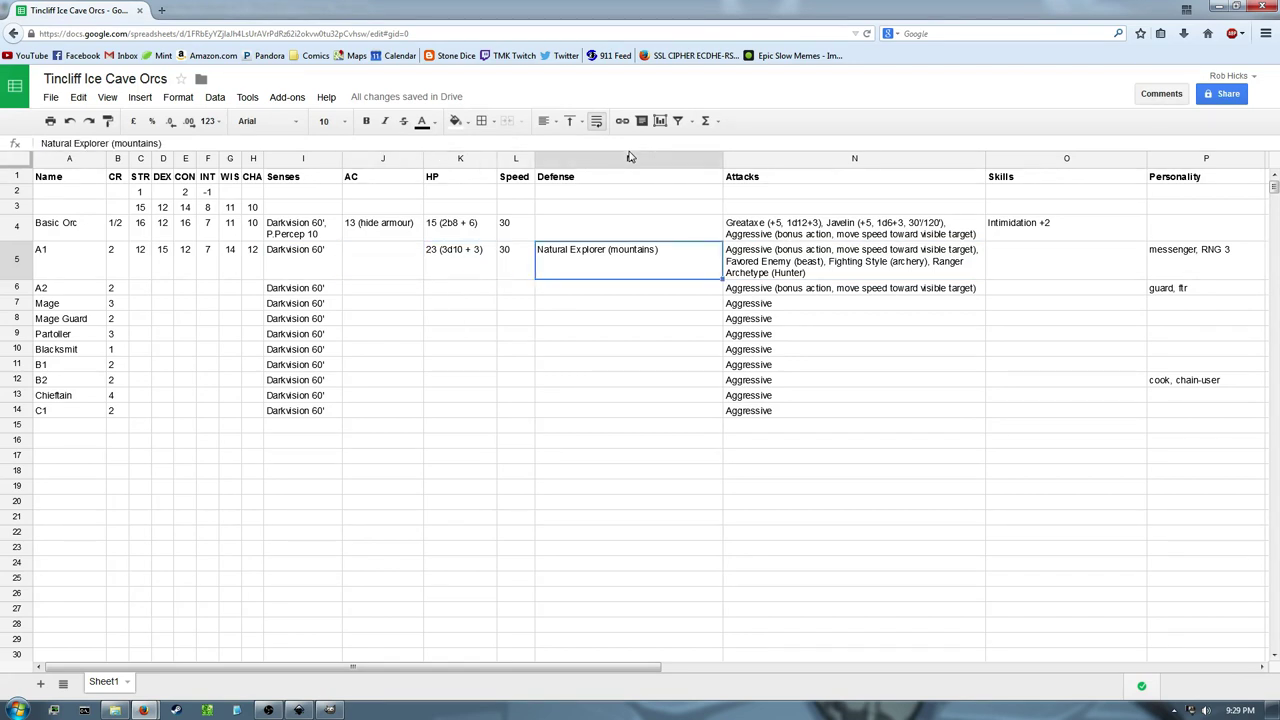
{"action": "key", "text": "Right"}
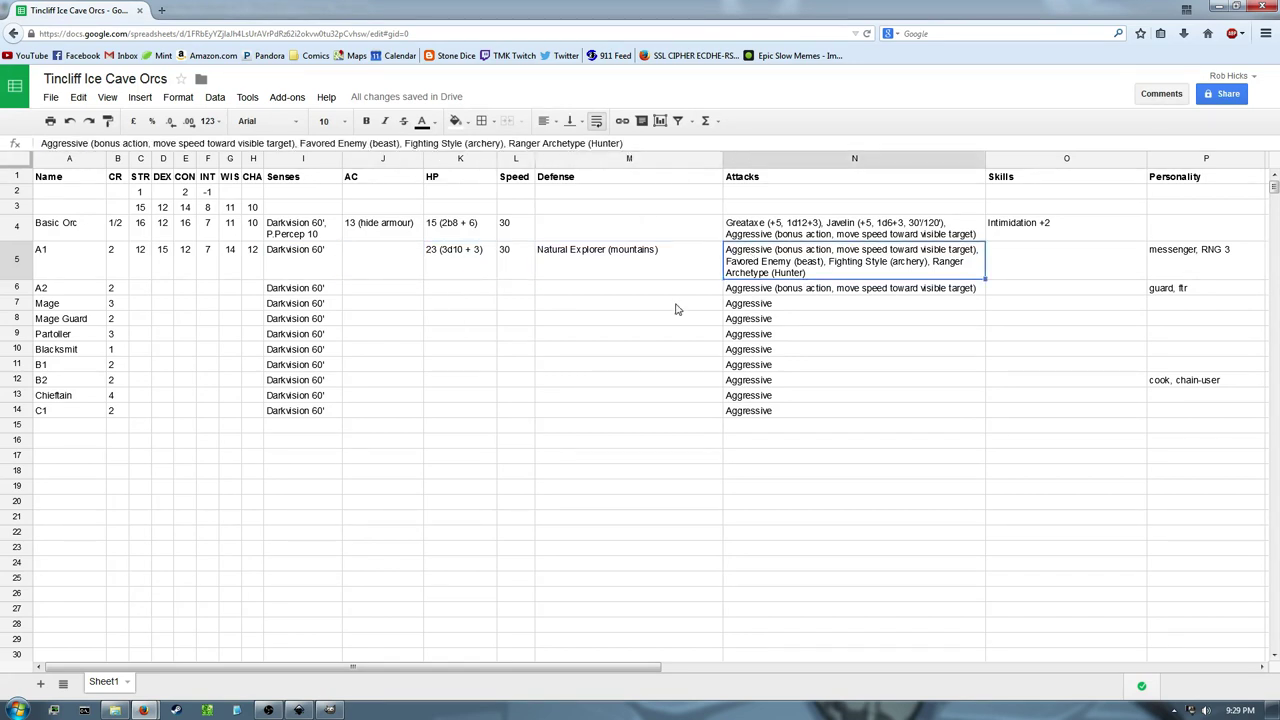
Change "ftr" in orc A2's personality entry so it reads "guard, FTR 3"
{"action": "left_click", "coordinate": [195, 290]}
{"action": "left_click", "coordinate": [377, 299]}
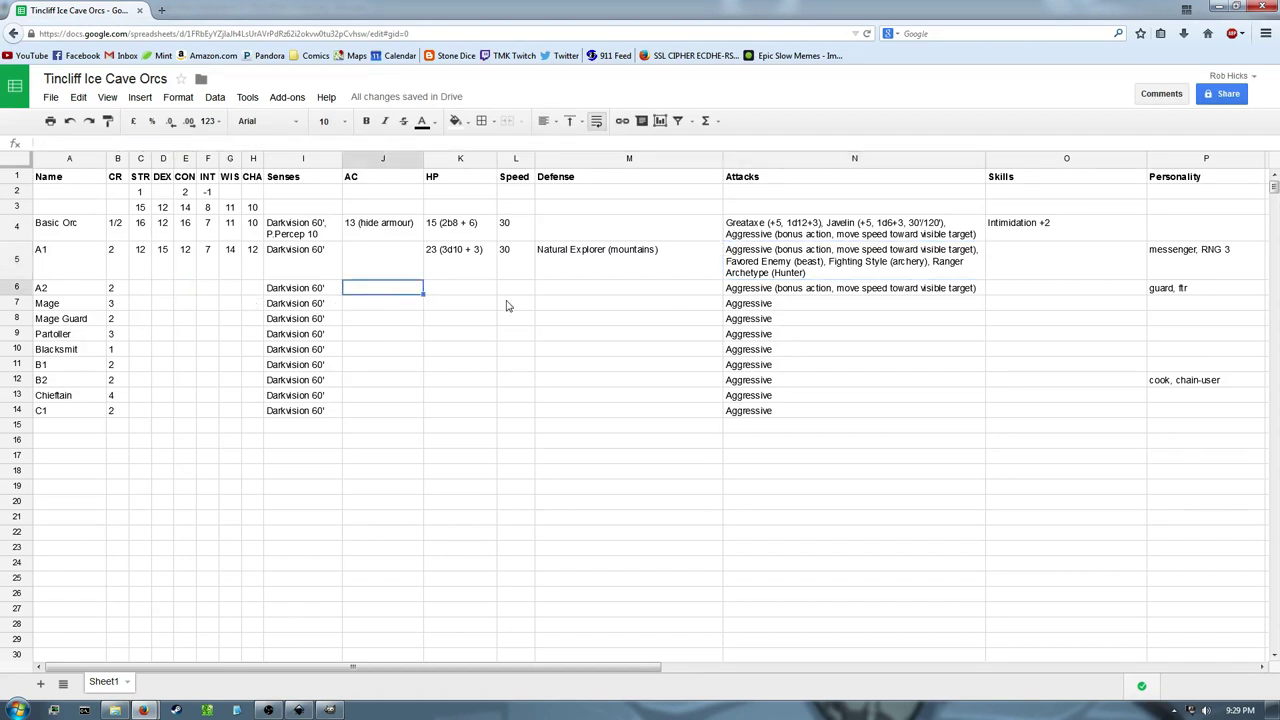
{"action": "left_click", "coordinate": [540, 305]}
{"action": "double_click", "coordinate": [1190, 289]}
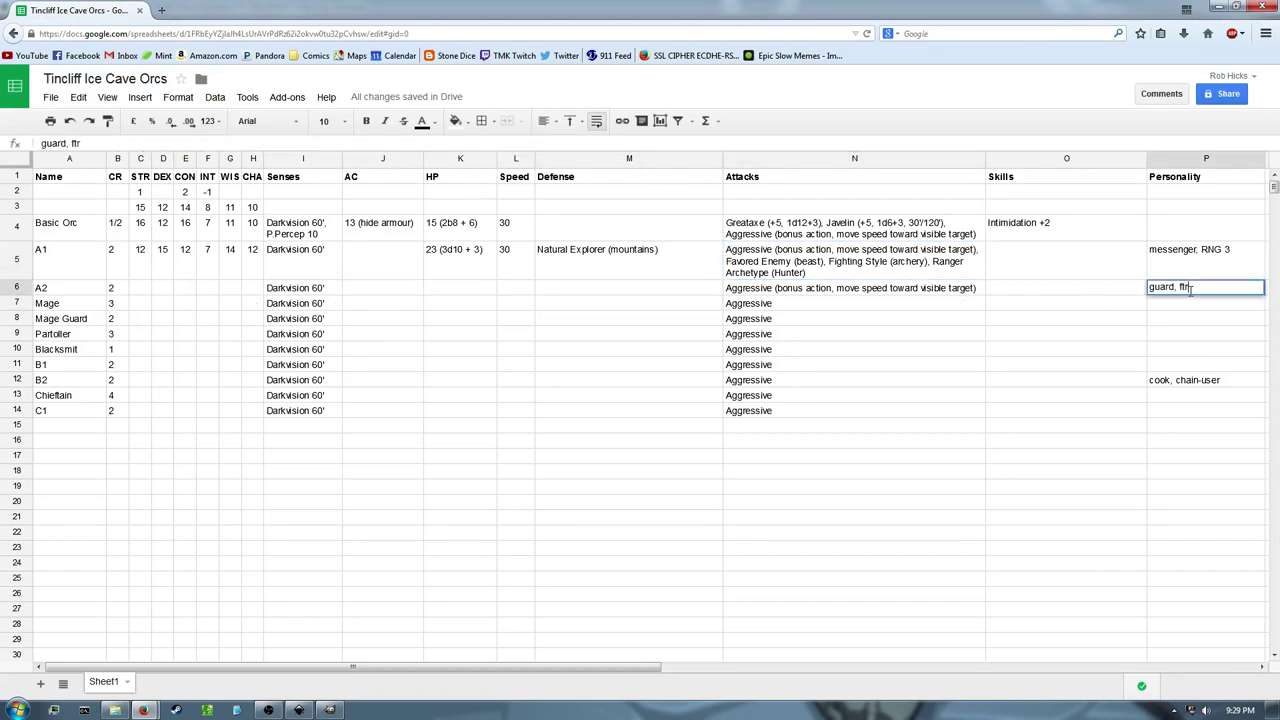
{"action": "double_click", "coordinate": [1184, 287]}
{"action": "type", "text": "Fighter 3"}
{"action": "key", "text": "Return"}
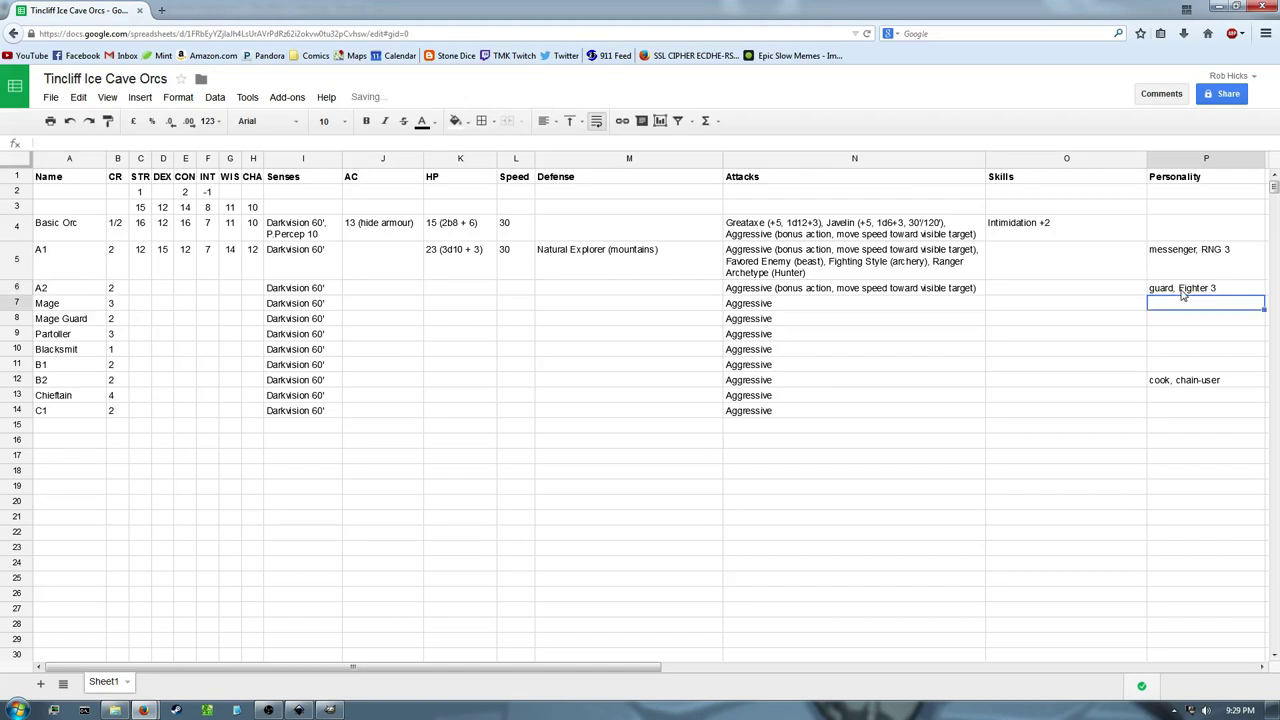
{"action": "double_click", "coordinate": [1183, 288]}
{"action": "double_click", "coordinate": [1183, 288]}
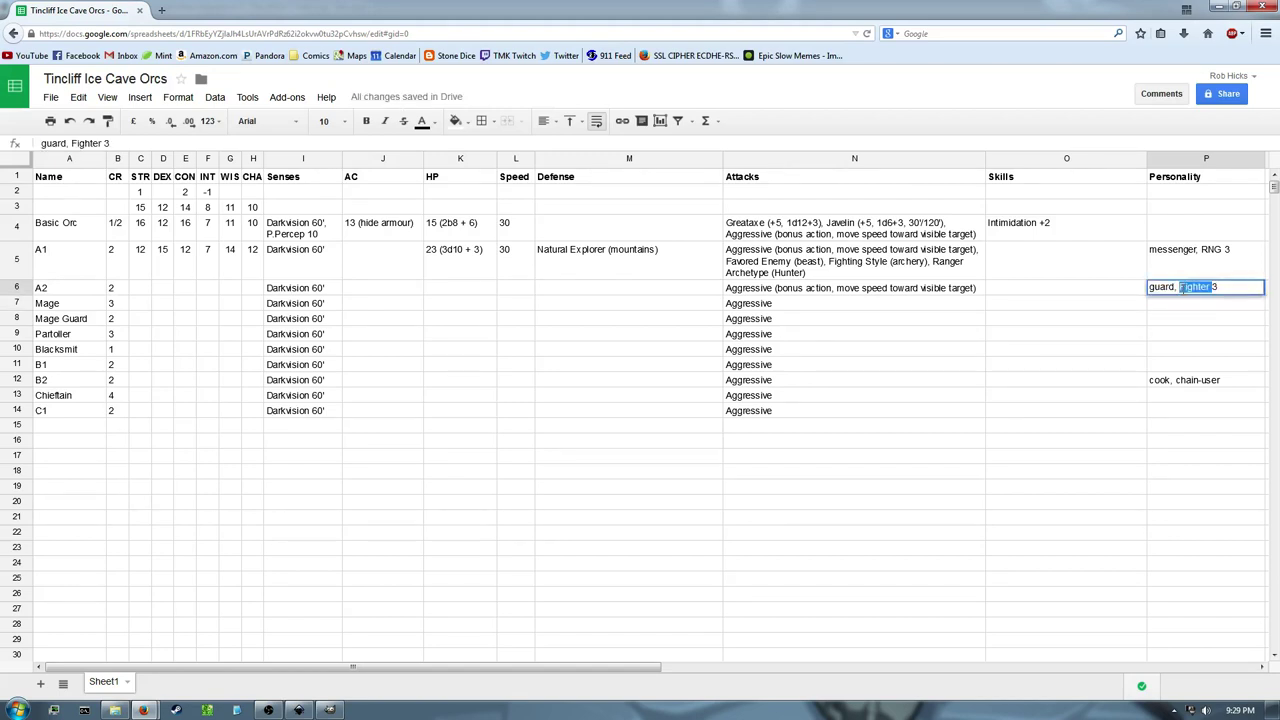
{"action": "type", "text": "FTR"}
{"action": "key", "text": "Return"}
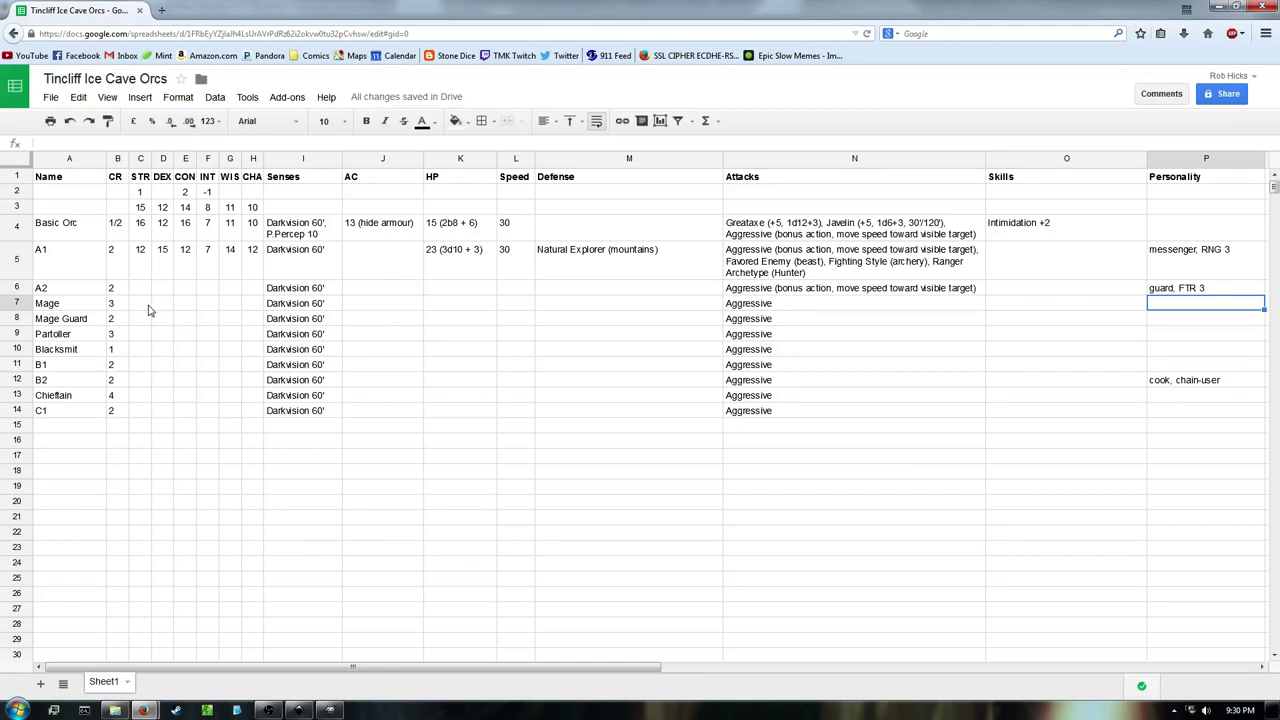
Rename orc A1 as Rom and orc A2 as Nog in the name column
{"action": "left_click", "coordinate": [90, 258]}
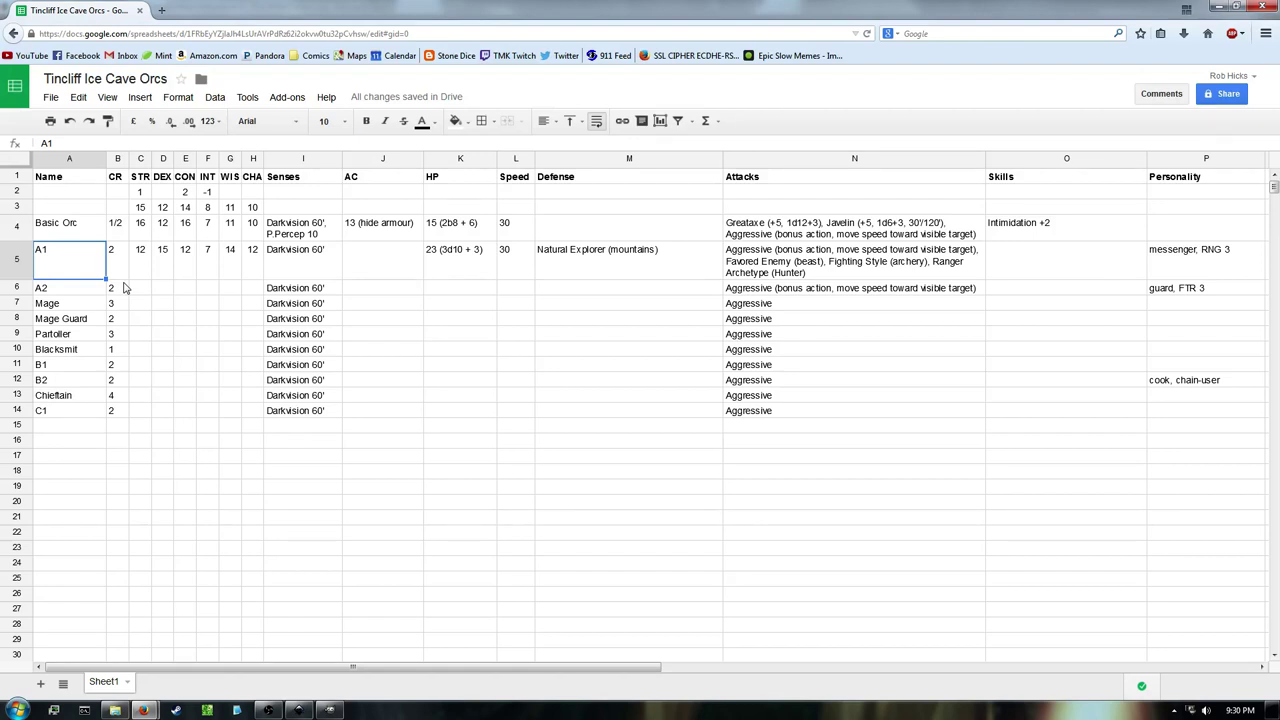
{"action": "type", "text": "Rom"}
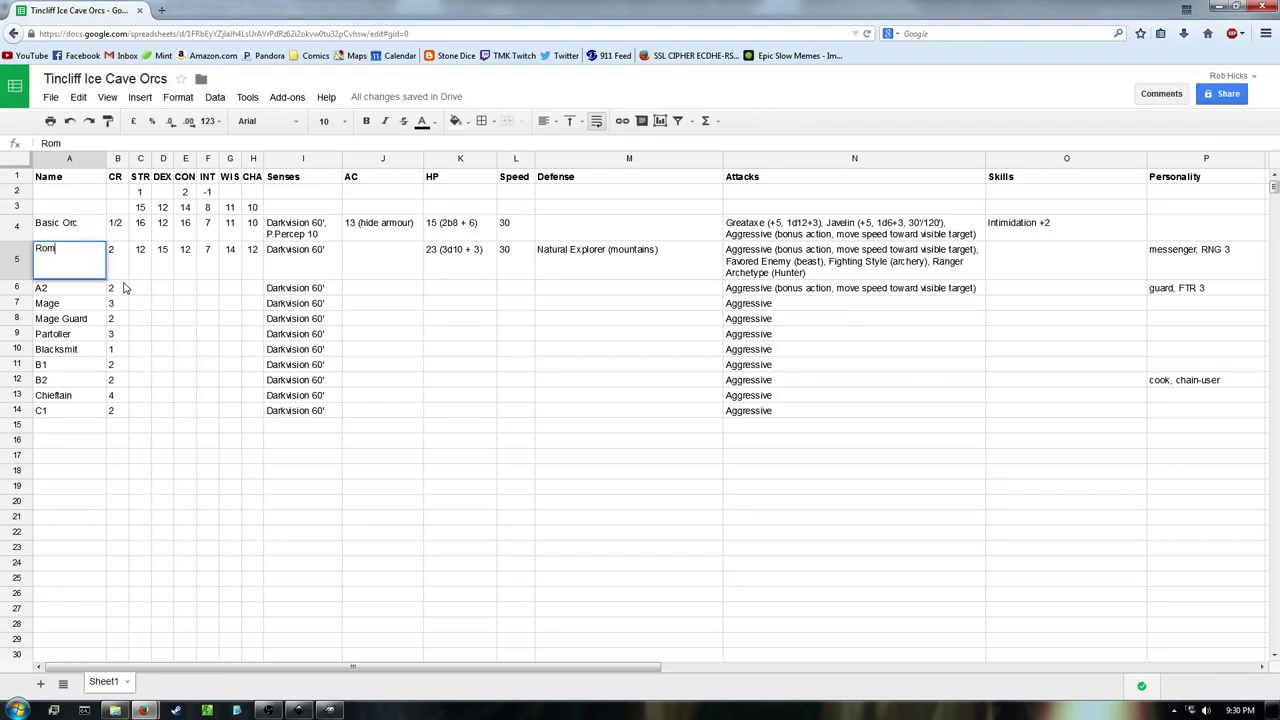
{"action": "key", "text": "Return"}
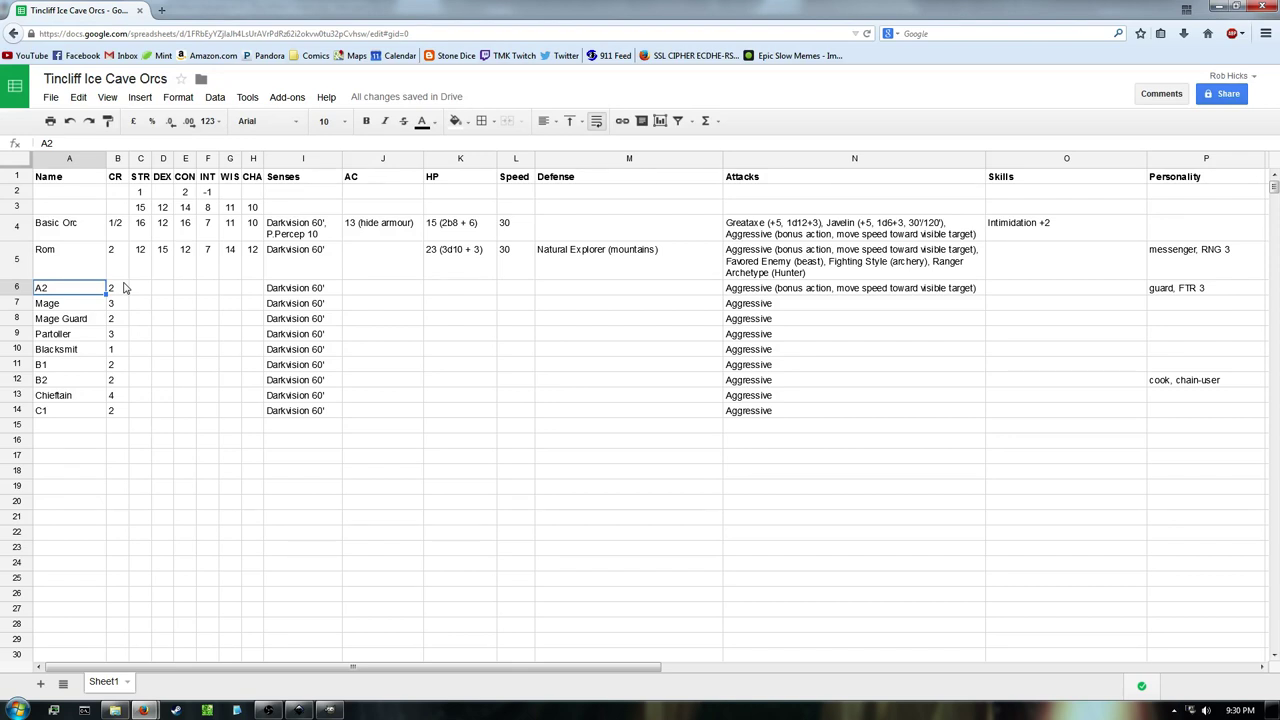
{"action": "type", "text": "Nog"}
{"action": "key", "text": "Return"}
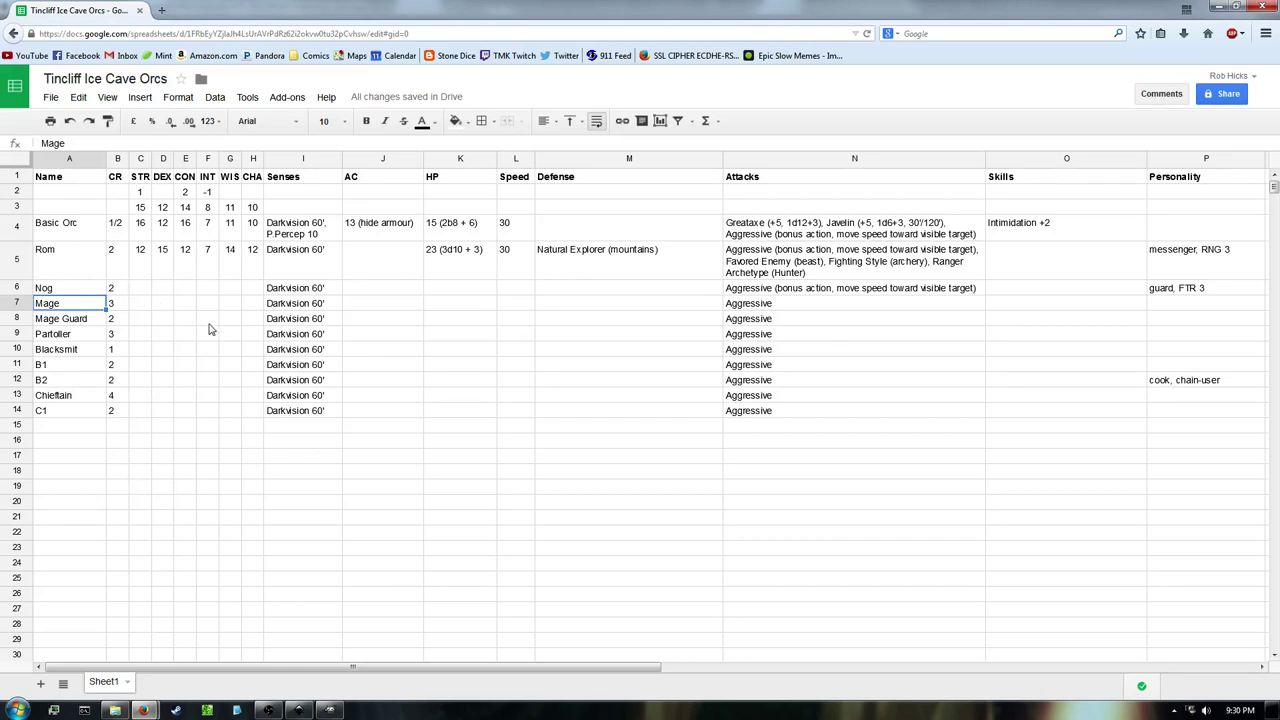
Rename the Mage orc as Oogie in the name column
{"action": "left_click", "coordinate": [157, 289]}
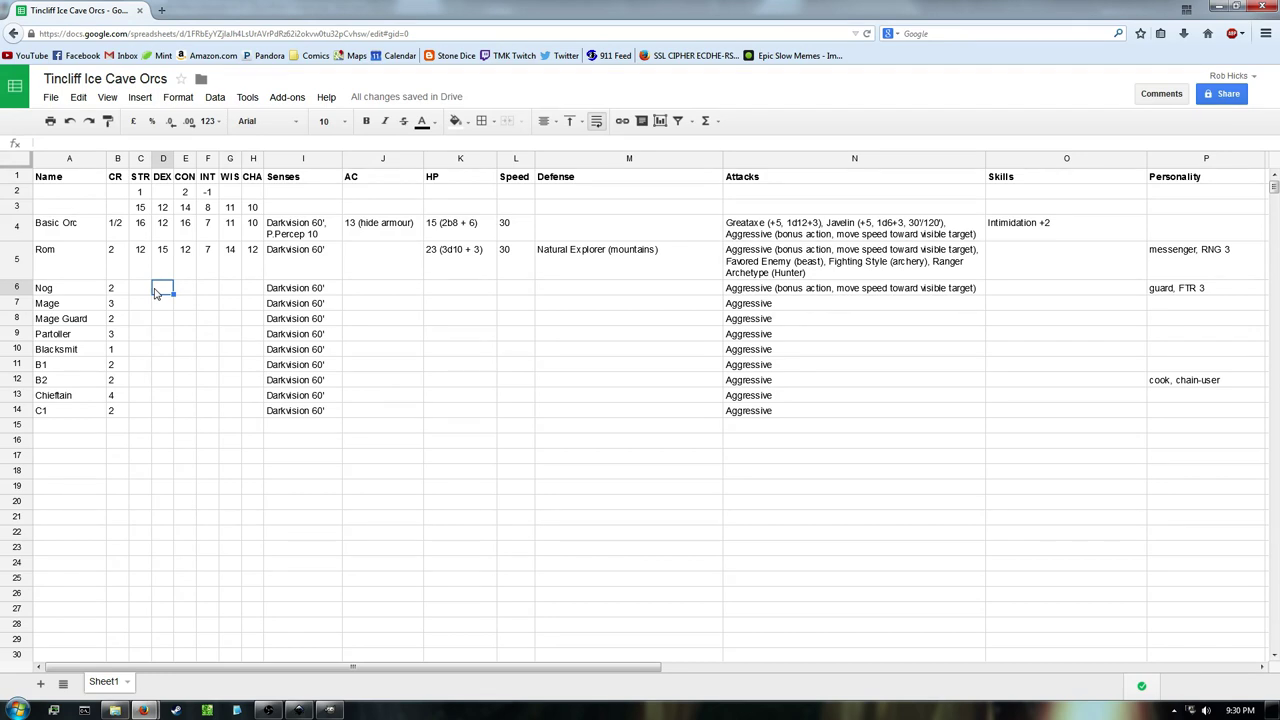
{"action": "left_click", "coordinate": [140, 312]}
{"action": "left_click", "coordinate": [38, 309]}
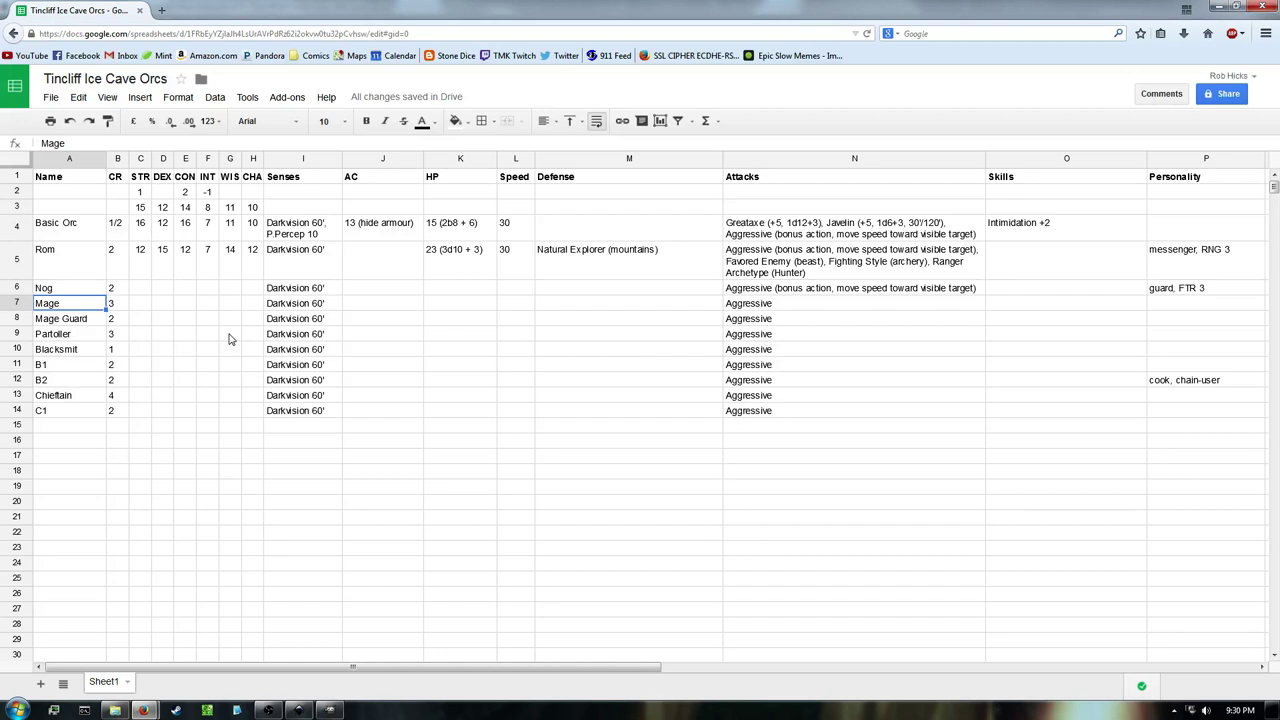
{"action": "type", "text": "Oogie"}
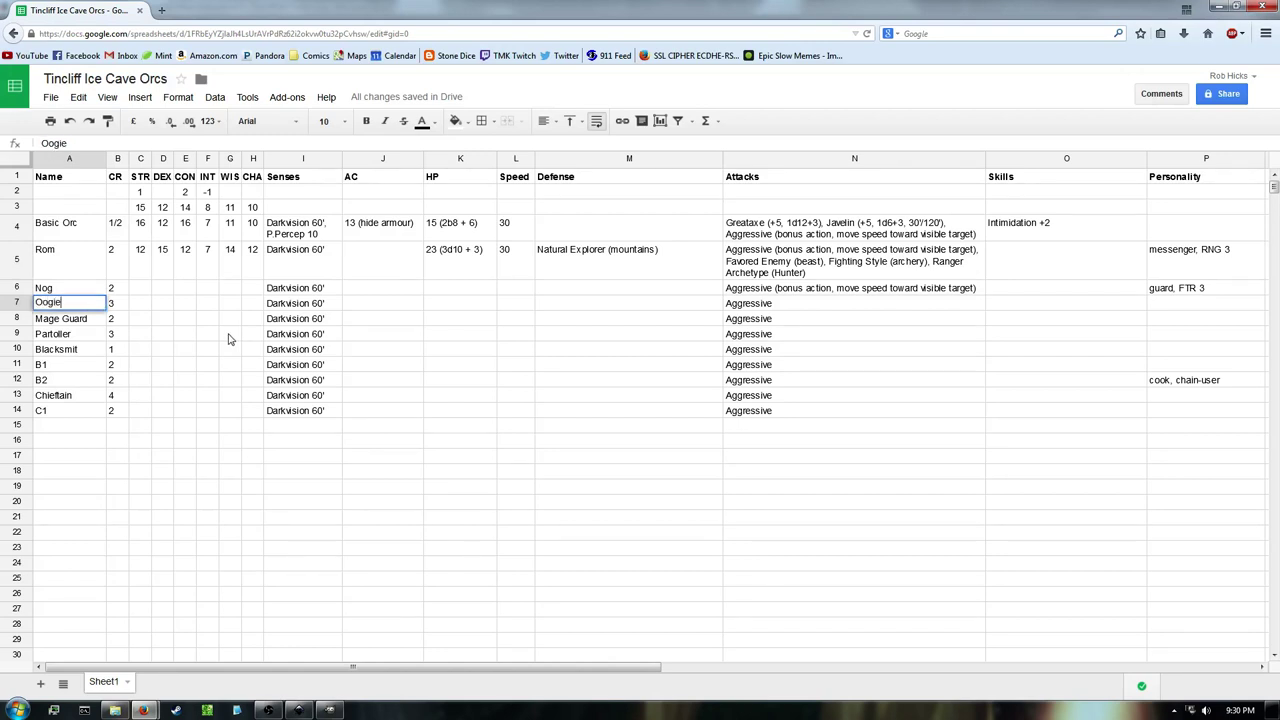
{"action": "key", "text": "Tab"}
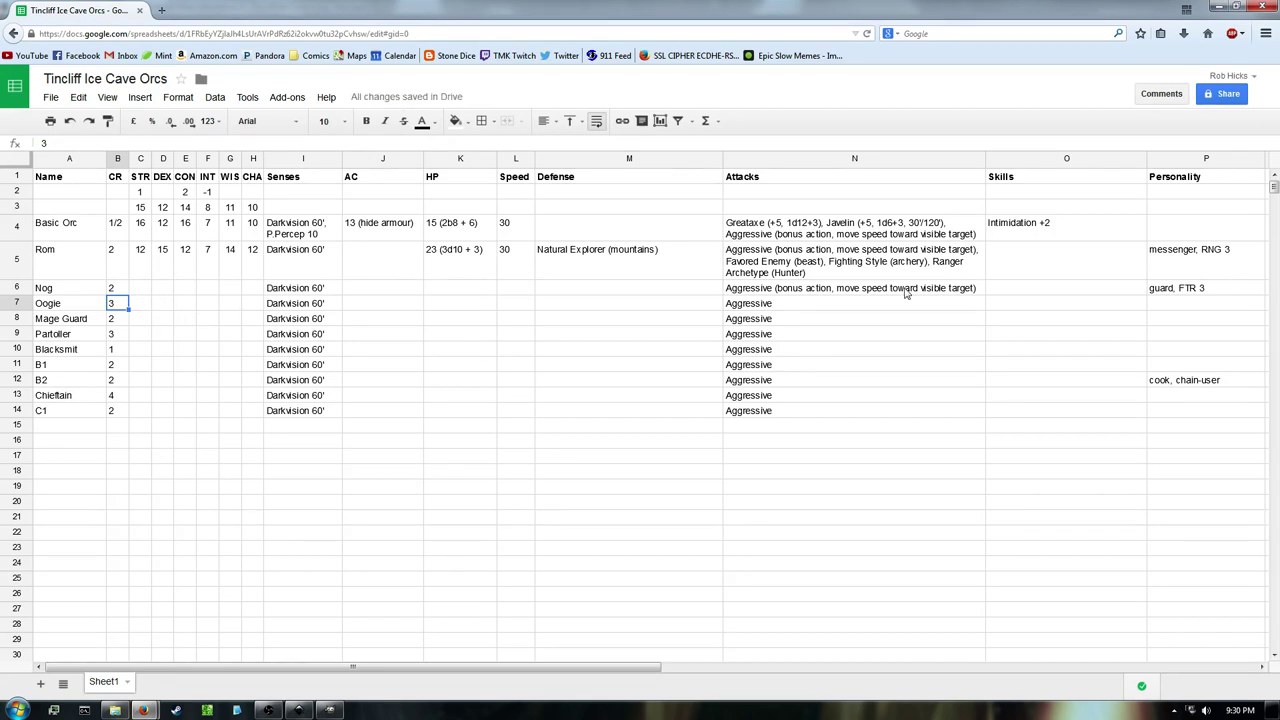
Enter "scholar" in Oogie's personality cell
{"action": "left_click", "coordinate": [1206, 310]}
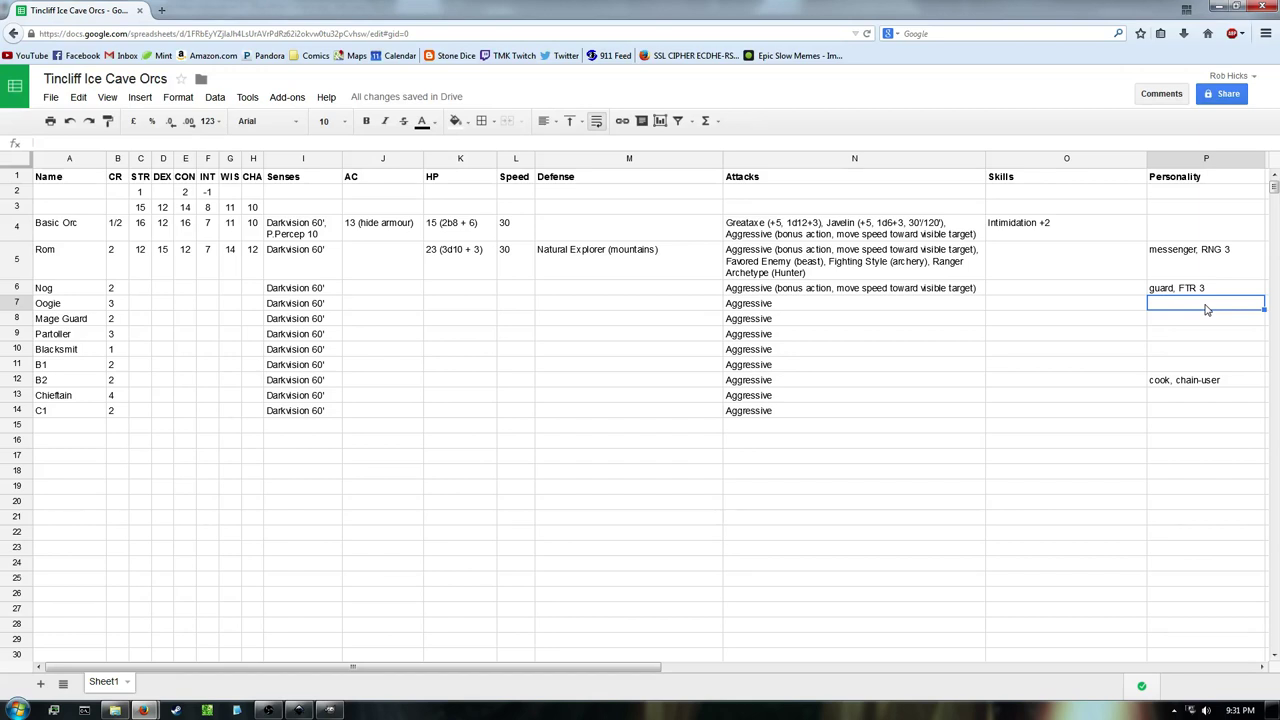
{"action": "type", "text": "mage"}
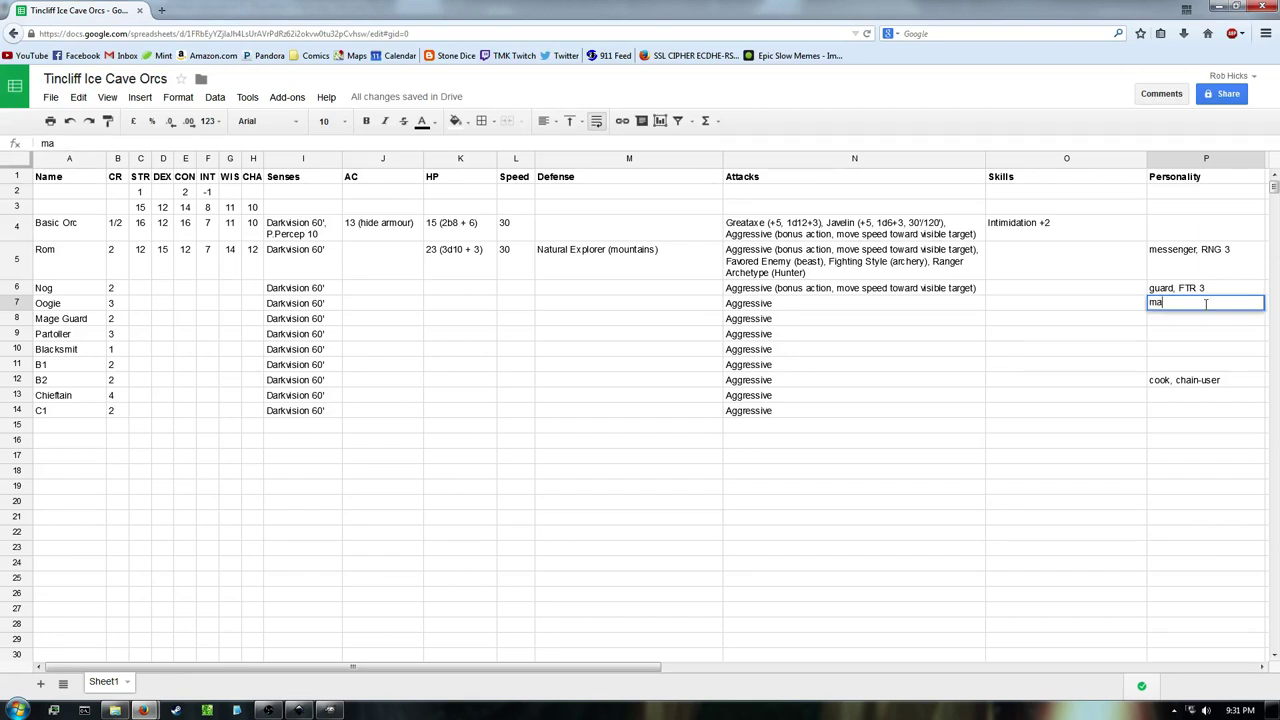
{"action": "key", "text": "BackSpace"}
{"action": "key", "text": "BackSpace"}
{"action": "key", "text": "BackSpace"}
{"action": "key", "text": "BackSpace"}
{"action": "type", "text": "scholar"}
{"action": "key", "text": "Tab"}
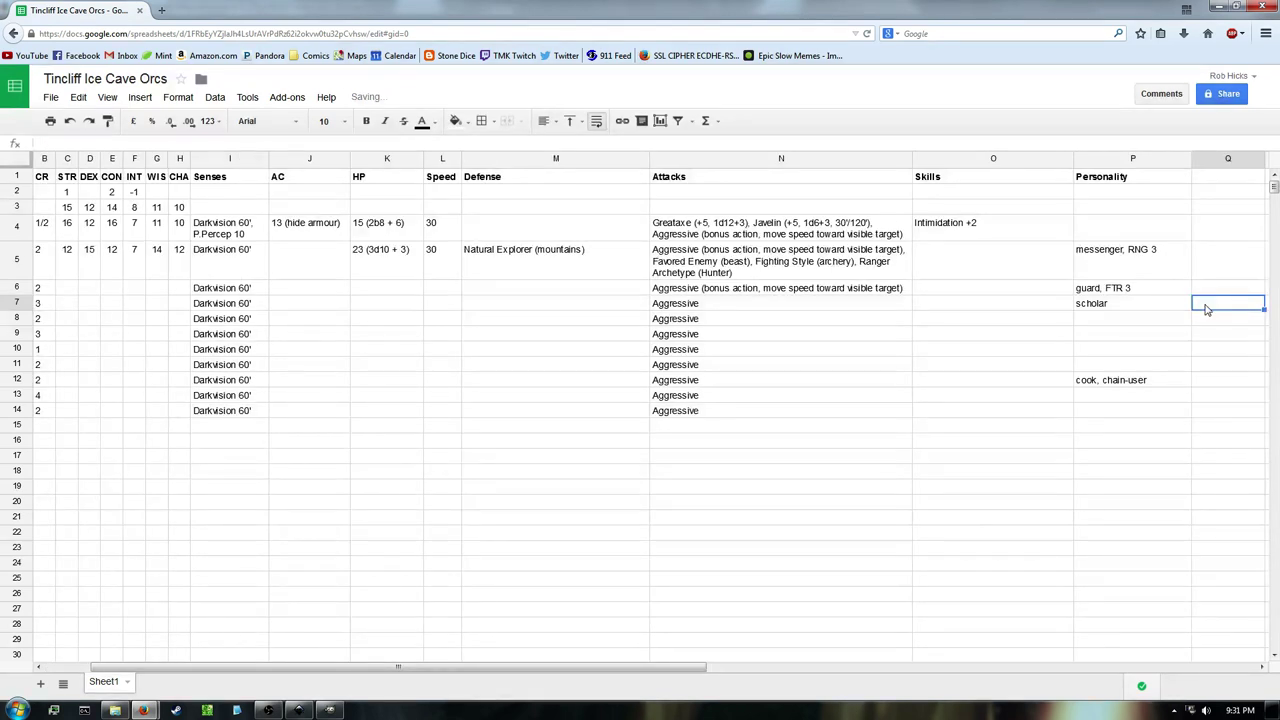
{"action": "left_click", "coordinate": [1208, 309]}
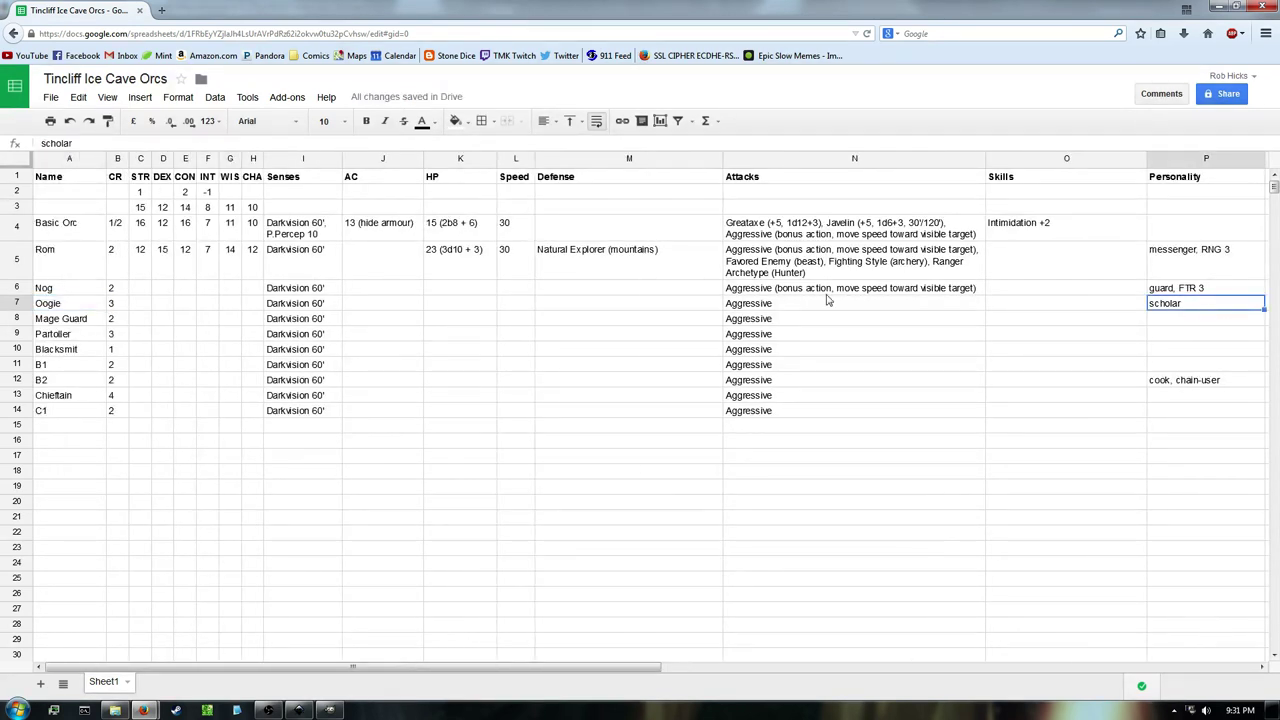
Rename the Mage Guard orc as Gronk in the name column
{"action": "double_click", "coordinate": [92, 318]}
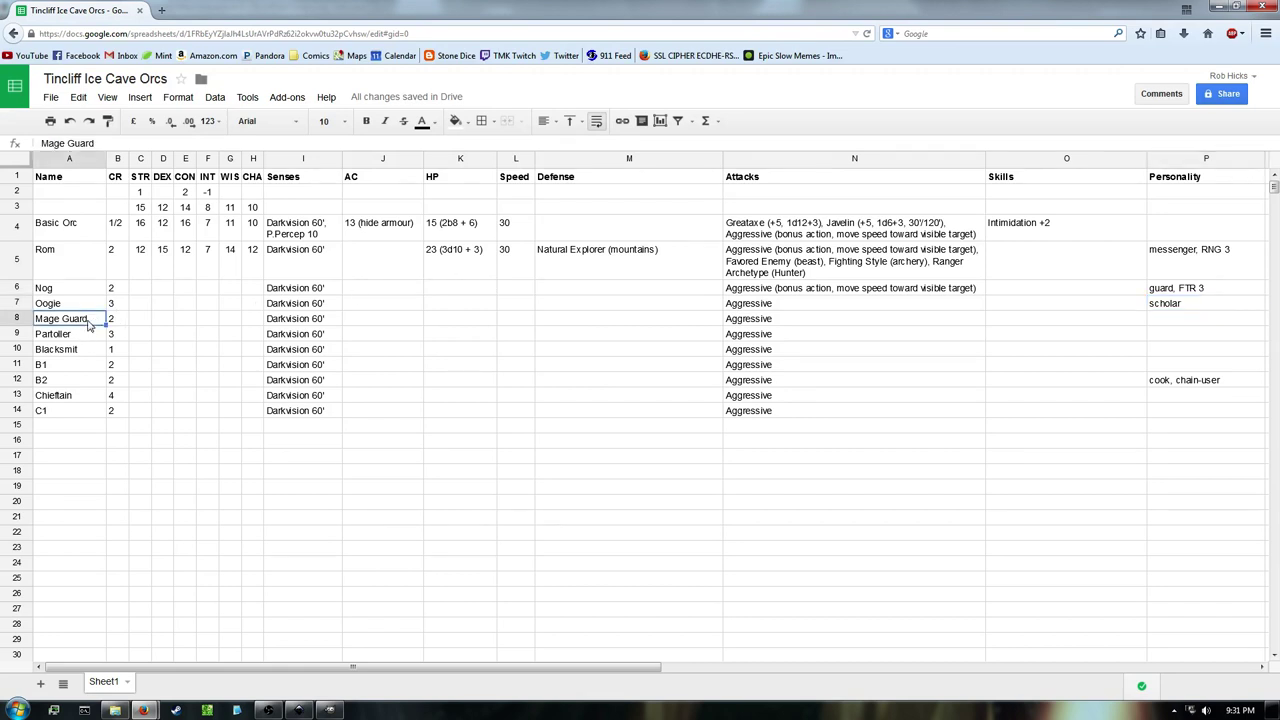
{"action": "left_click_drag", "start_coordinate": [92, 318], "coordinate": [22, 318]}
{"action": "type", "text": "Gronk"}
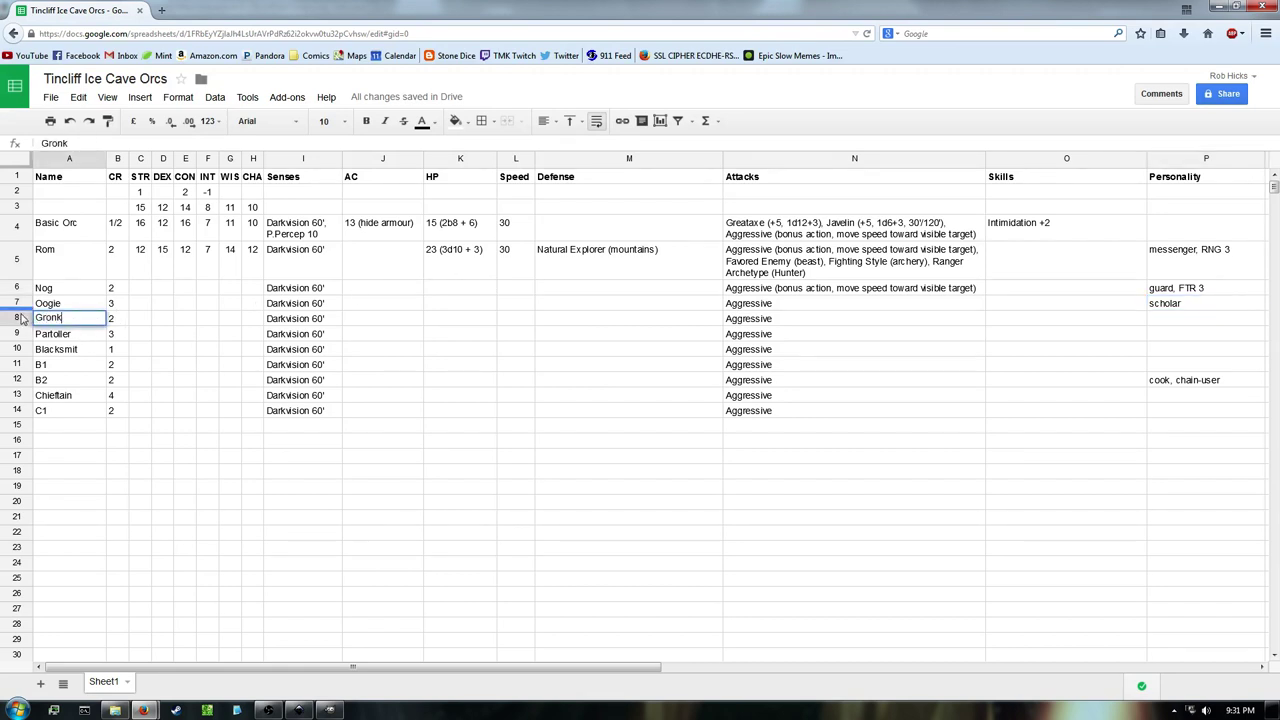
{"action": "key", "text": "Tab"}
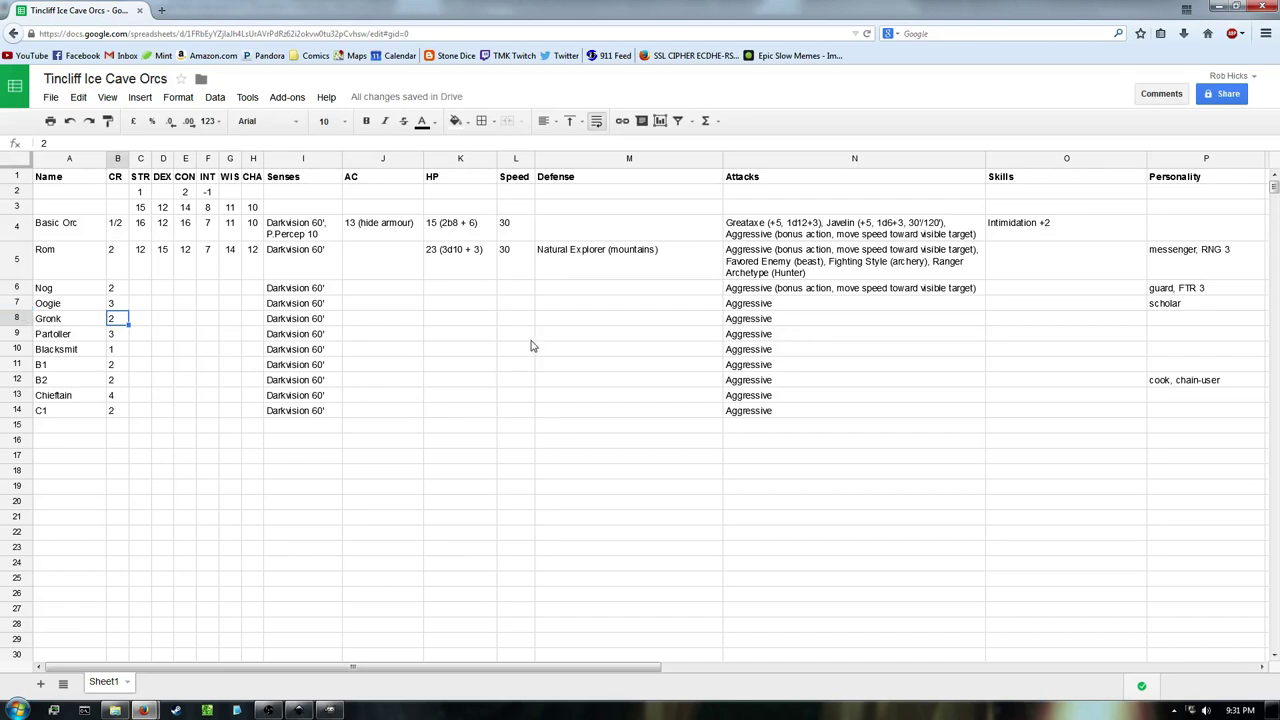
{"action": "left_click", "coordinate": [1170, 305]}
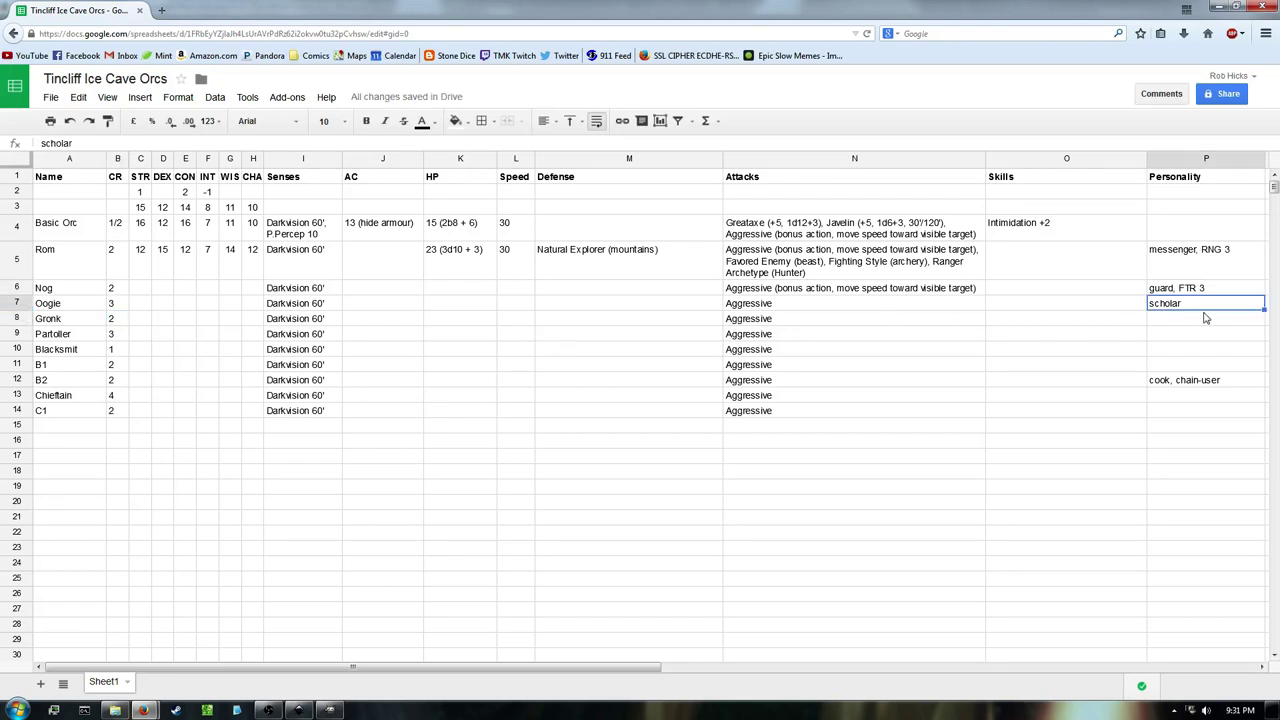
{"action": "double_click", "coordinate": [1198, 303]}
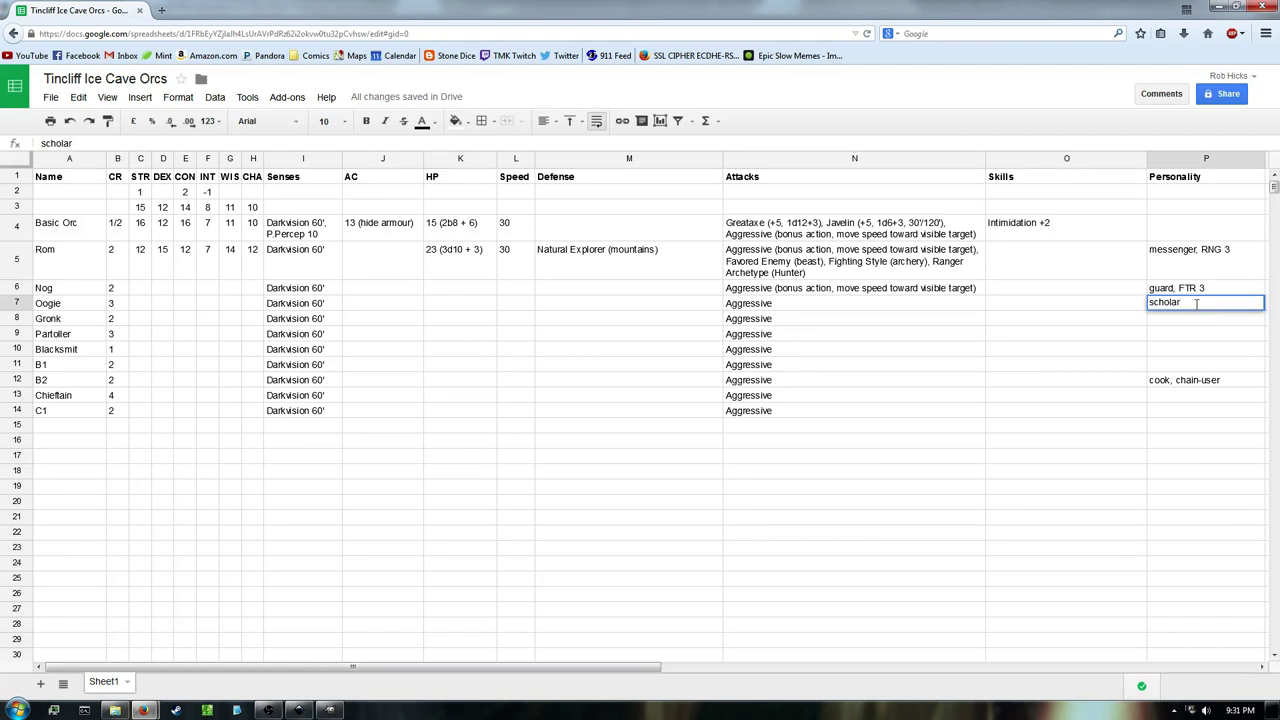
Replace the name of the Partoller orc with "Rug"
{"action": "double_click", "coordinate": [82, 334]}
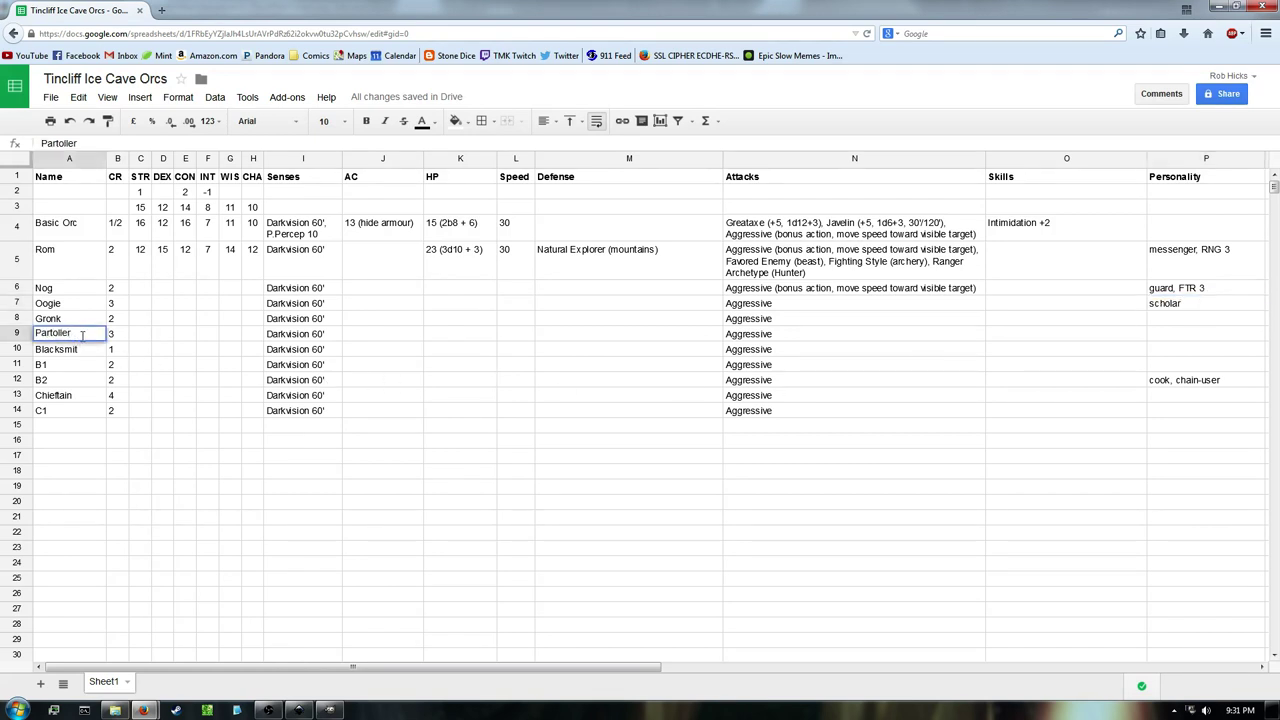
{"action": "key", "text": "BackSpace"}
{"action": "key", "text": "BackSpace"}
{"action": "key", "text": "BackSpace"}
{"action": "key", "text": "BackSpace"}
{"action": "key", "text": "BackSpace"}
{"action": "key", "text": "BackSpace"}
{"action": "key", "text": "BackSpace"}
{"action": "key", "text": "BackSpace"}
{"action": "key", "text": "BackSpace"}
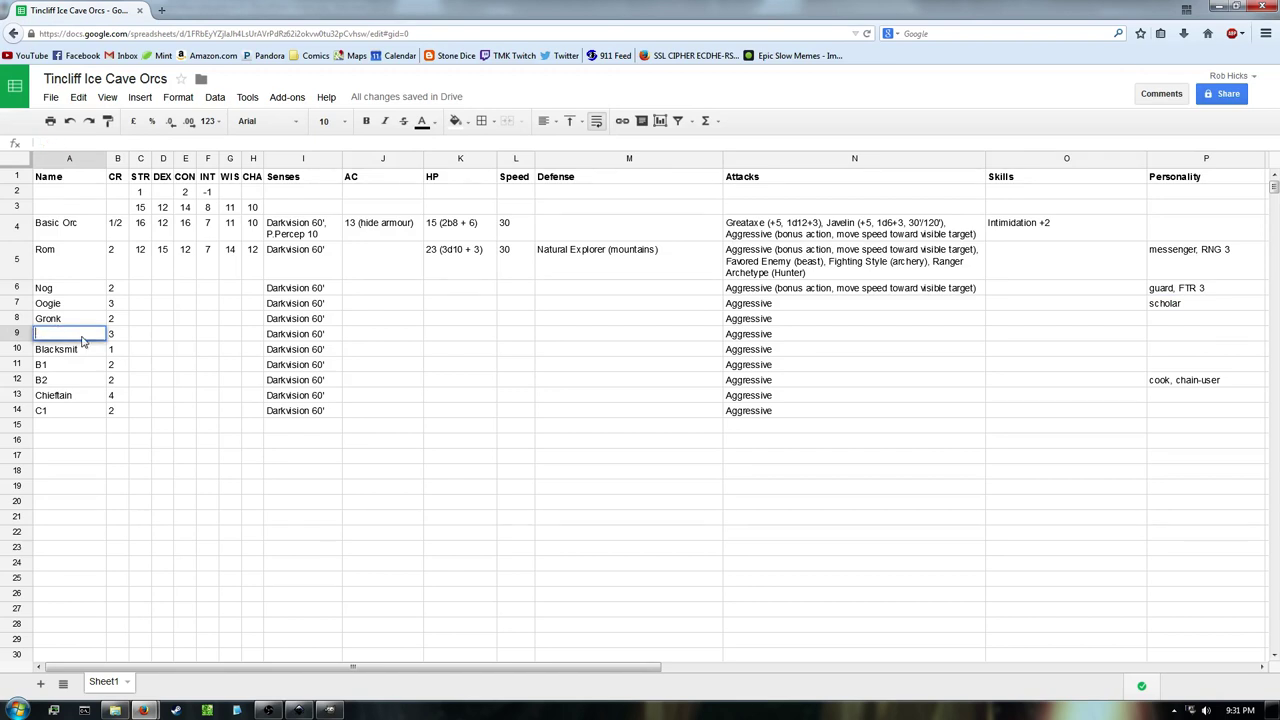
{"action": "type", "text": "Rug"}
Enter "patroller" in Gronk's personality cell
{"action": "left_click", "coordinate": [1191, 325]}
{"action": "type", "text": "patroller"}
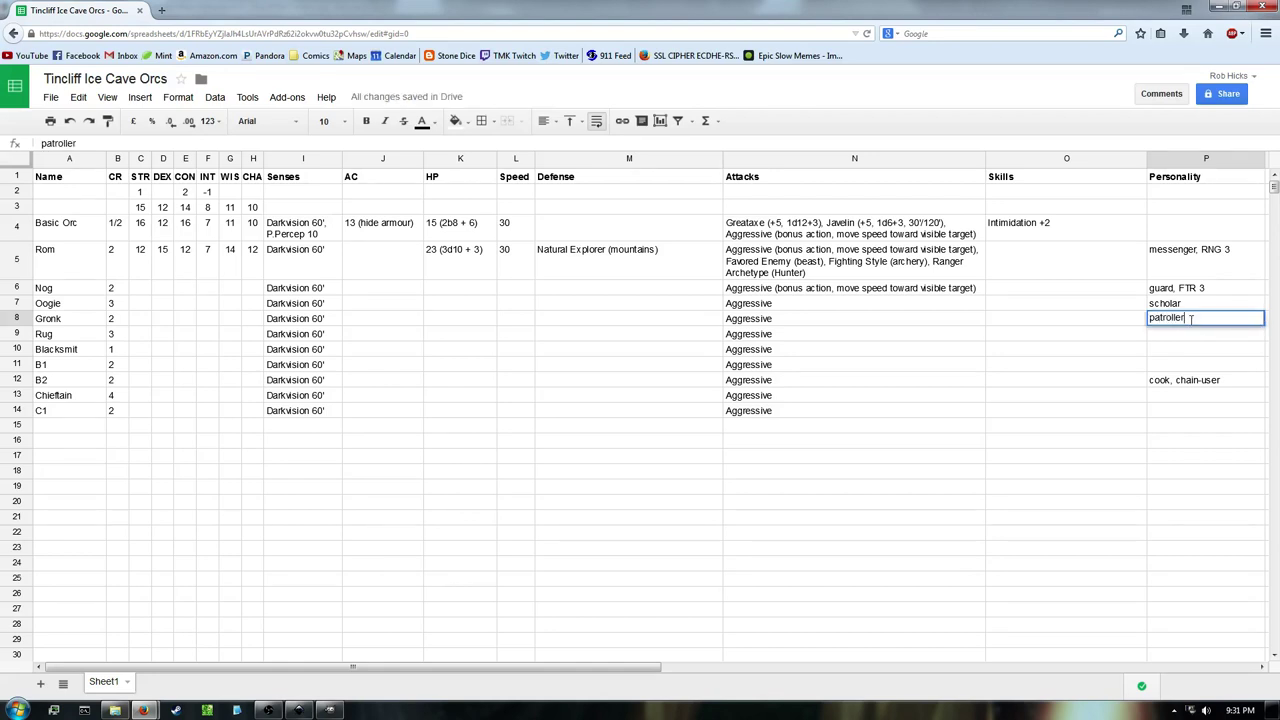
{"action": "key", "text": "Return"}
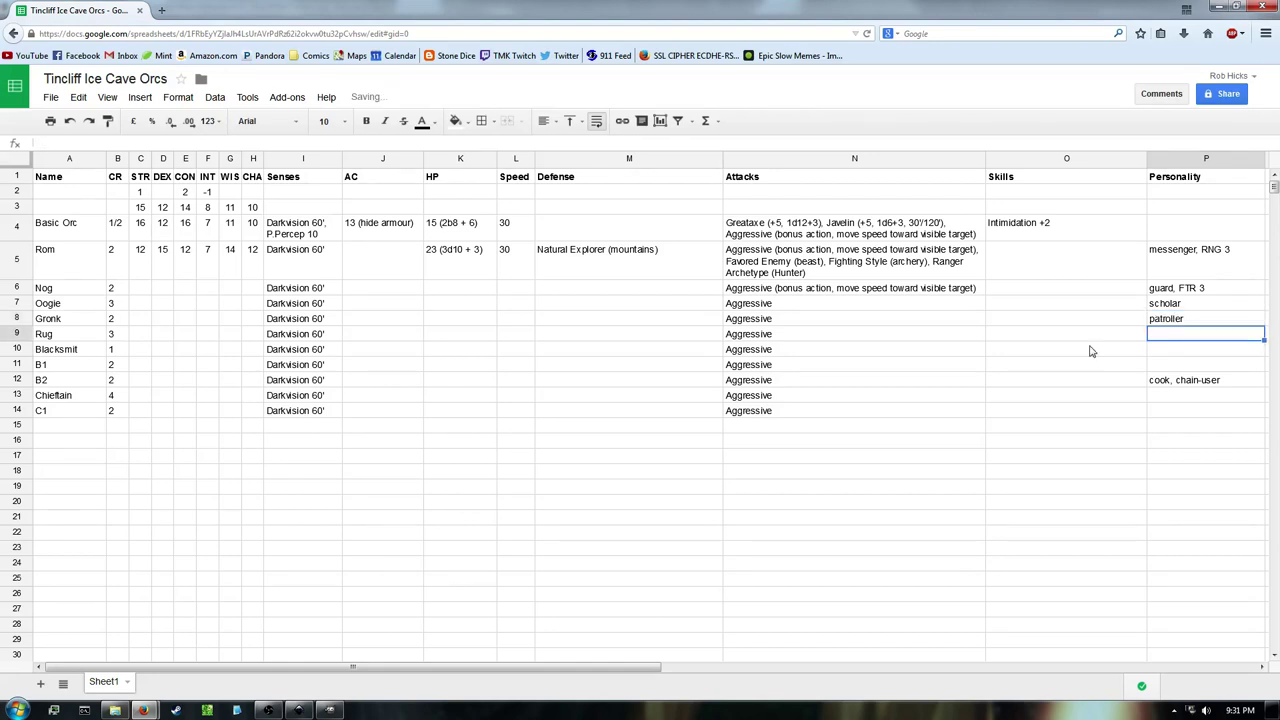
Change the spelling of the name Rug to "Rugg"
{"action": "left_click", "coordinate": [57, 340]}
{"action": "double_click", "coordinate": [57, 340]}
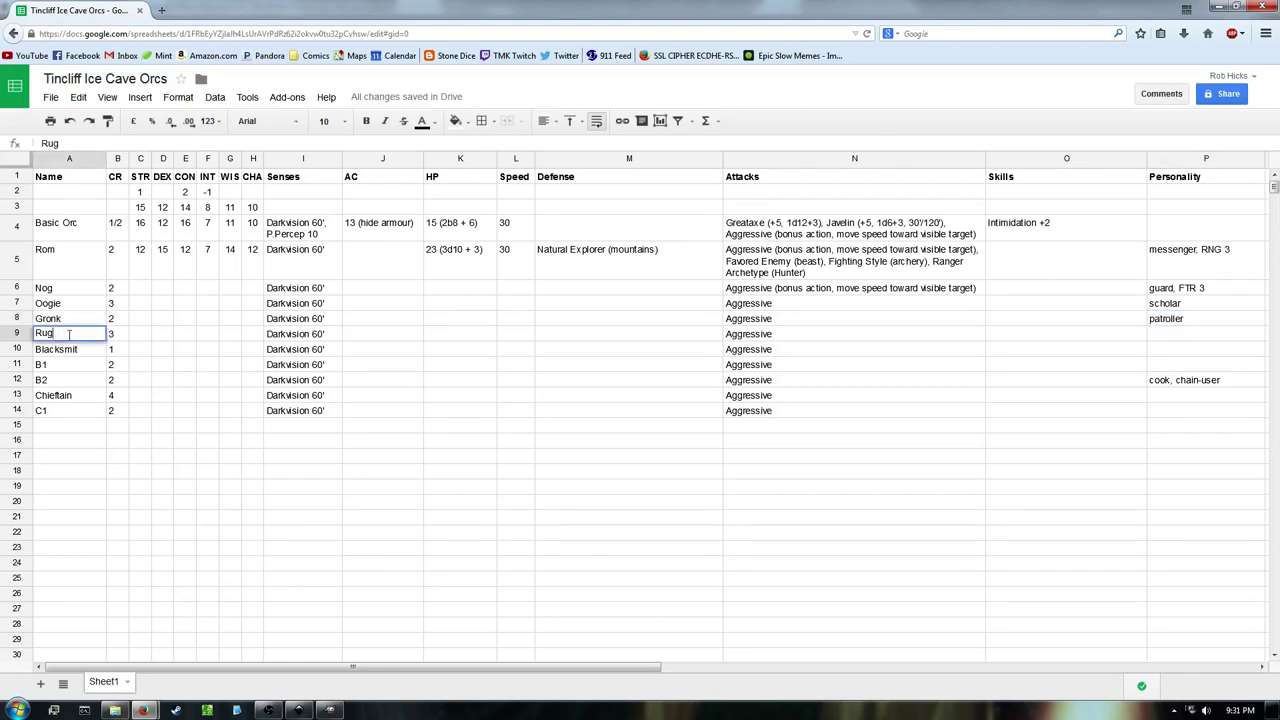
{"action": "type", "text": "g"}
{"action": "left_click", "coordinate": [69, 365]}
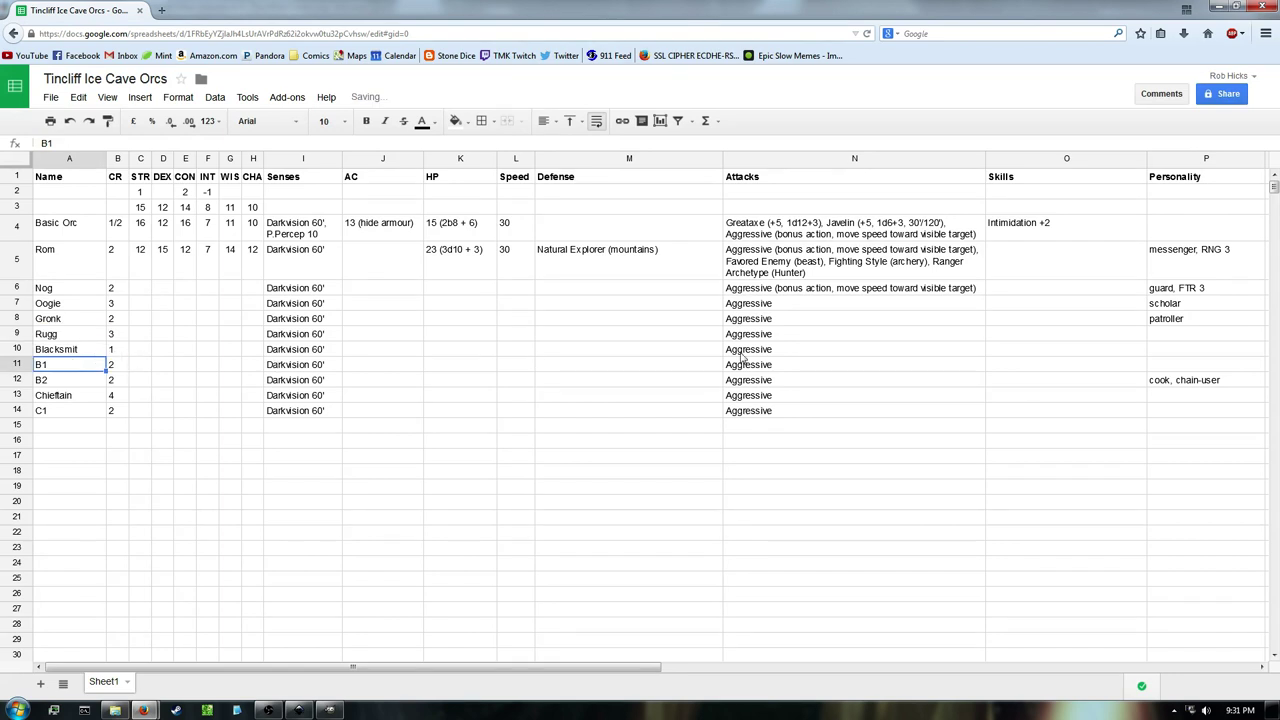
{"action": "left_click", "coordinate": [1188, 323]}
Rename the Blacksmit orc as Bang in the name column
{"action": "double_click", "coordinate": [87, 349]}
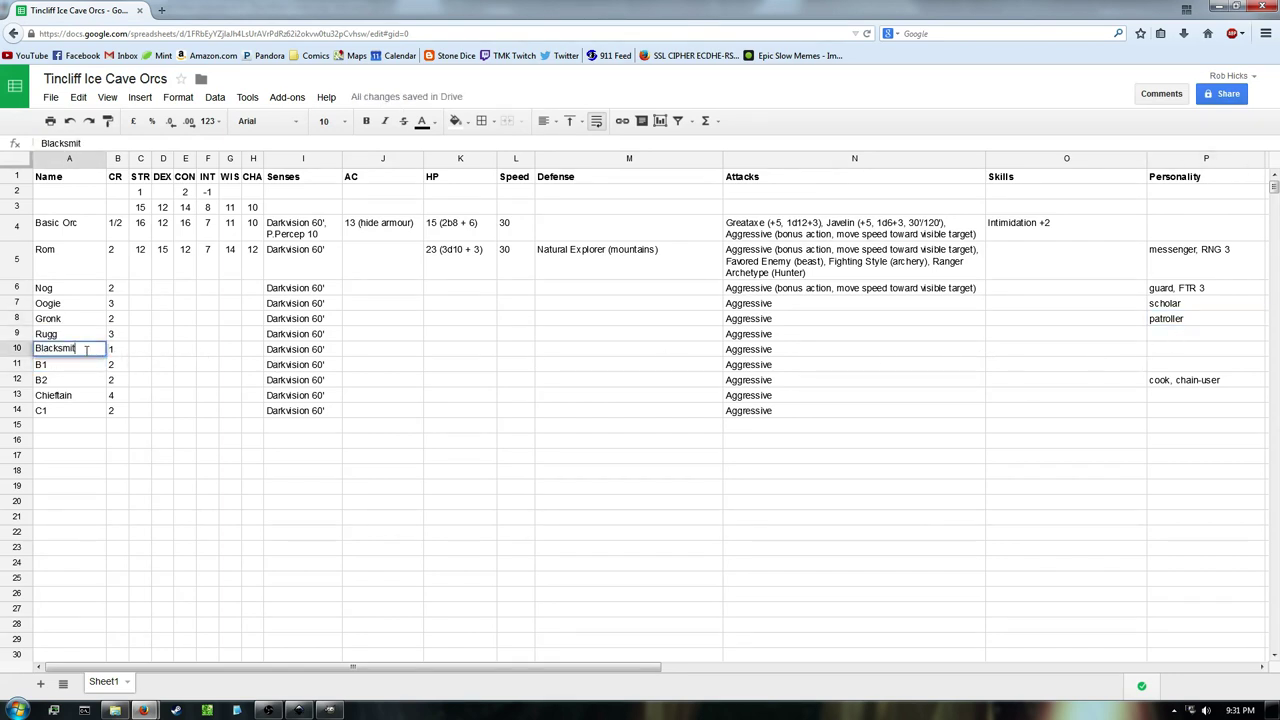
{"action": "left_click_drag", "start_coordinate": [87, 349], "coordinate": [36, 347]}
{"action": "type", "text": "Bang"}
{"action": "key", "text": "Return"}
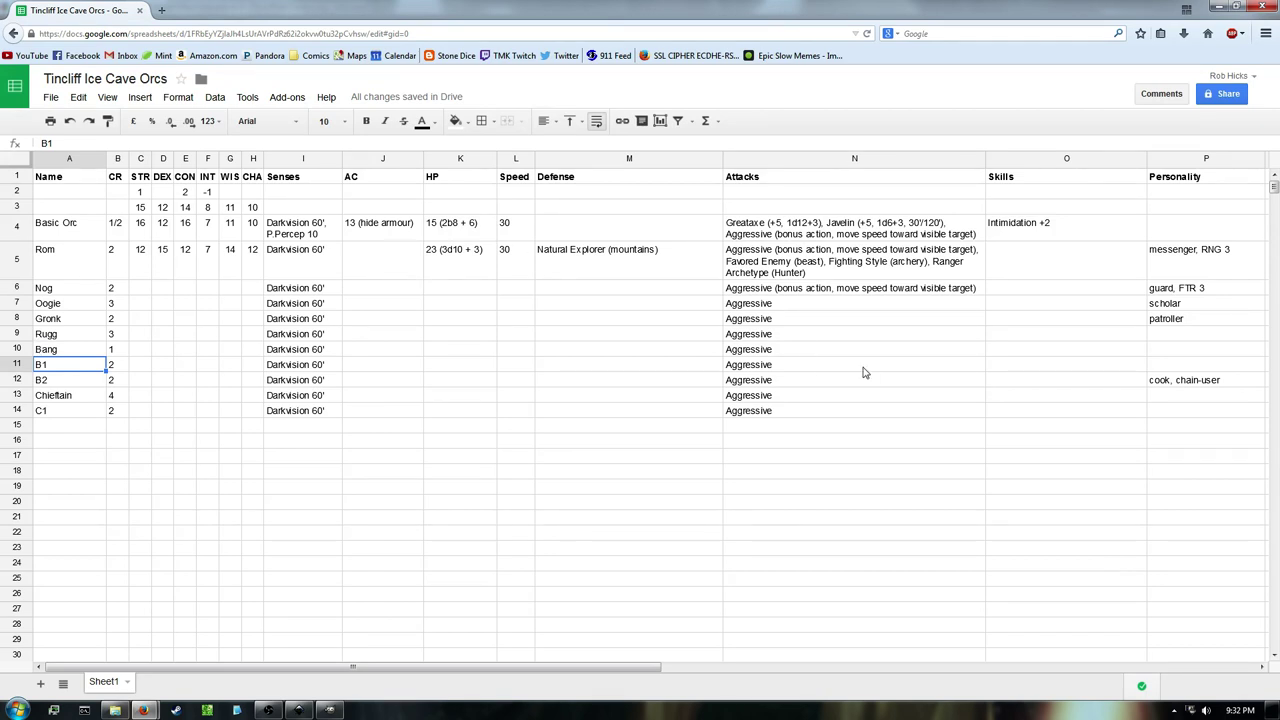
Fill in the personality column with "mage's guard" for Gronk, "patroller" for Rugg and "blacksmith" for Bang
{"action": "left_click", "coordinate": [1196, 306]}
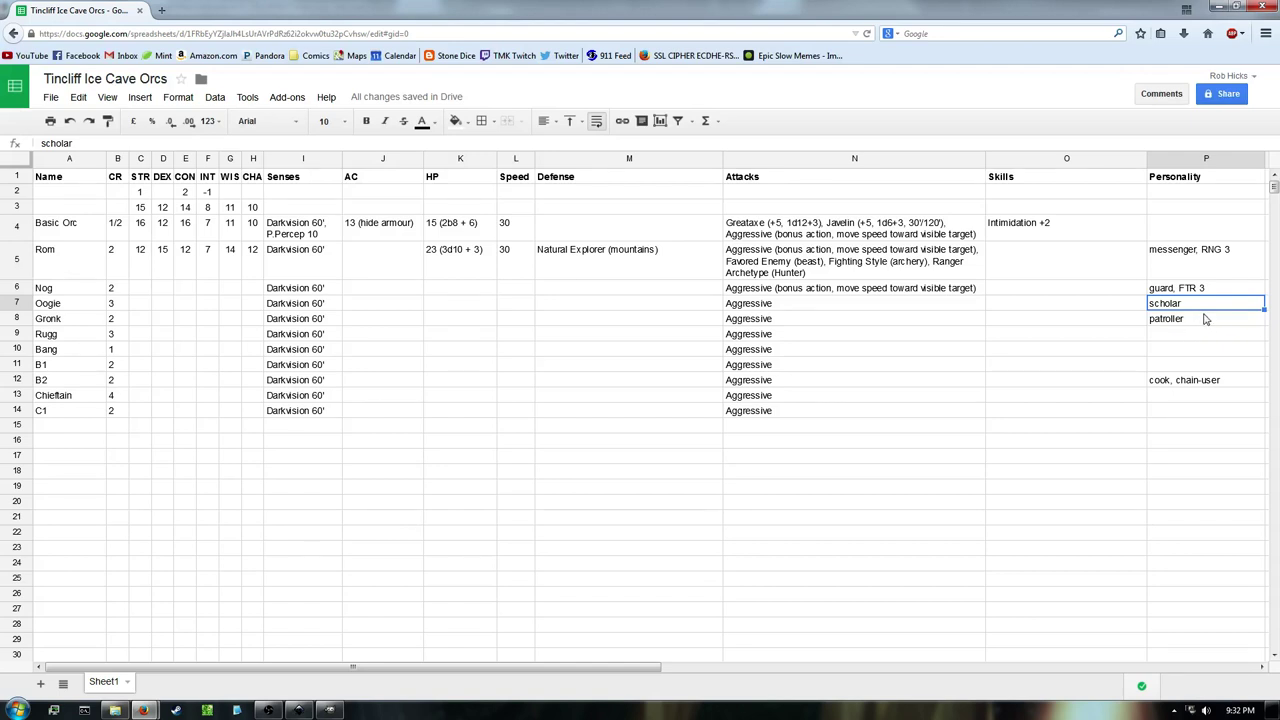
{"action": "left_click", "coordinate": [1183, 340]}
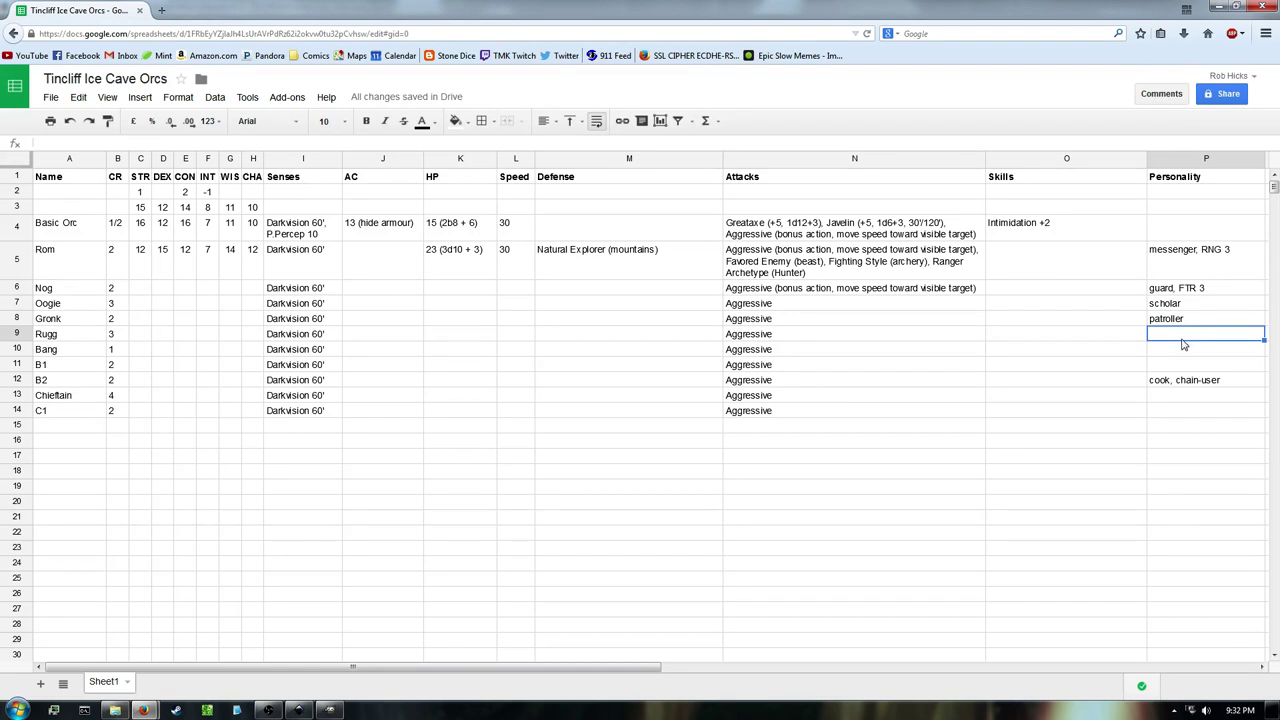
{"action": "double_click", "coordinate": [1188, 318]}
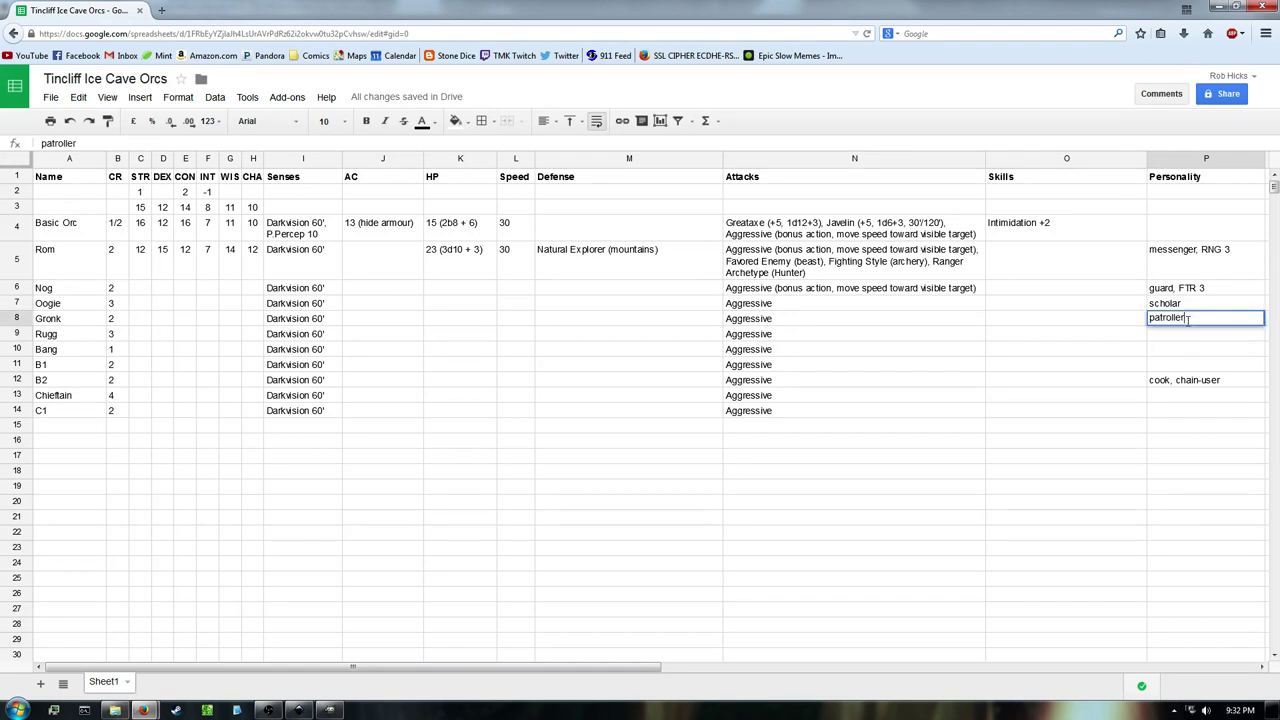
{"action": "double_click", "coordinate": [1188, 318]}
{"action": "type", "text": "mage's guard"}
{"action": "key", "text": "Return"}
{"action": "type", "text": "patroller"}
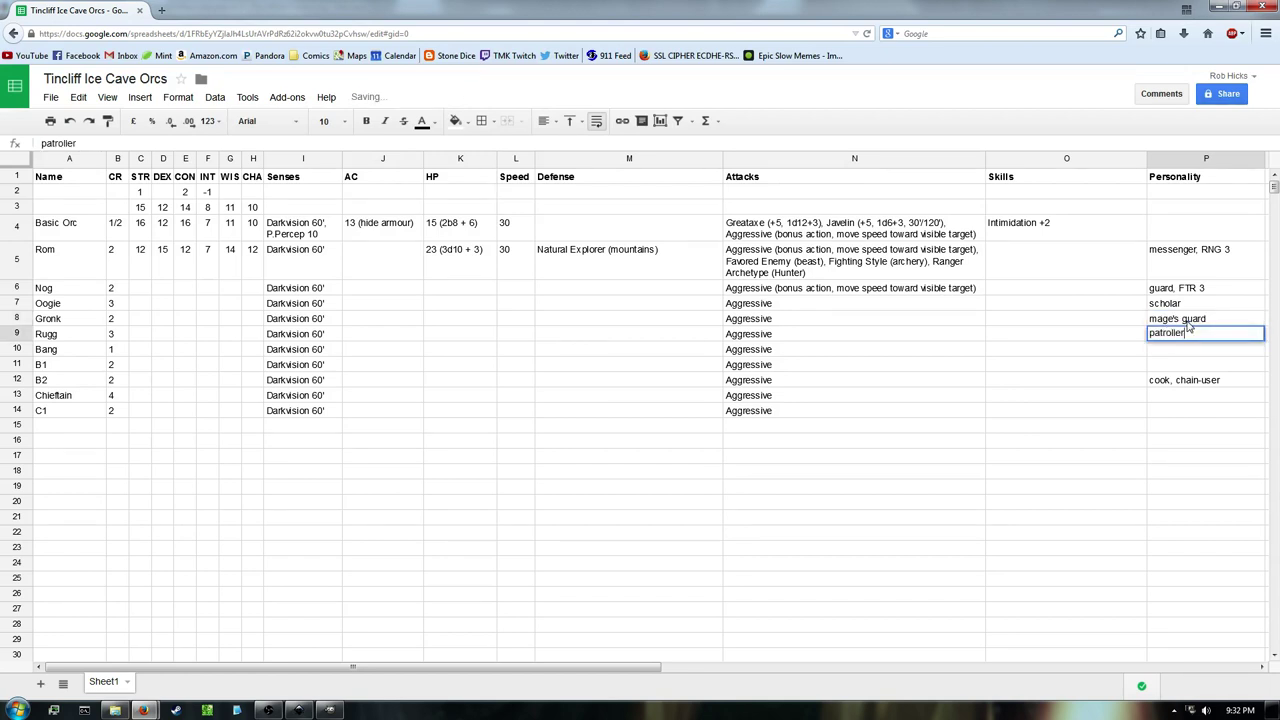
{"action": "key", "text": "Return"}
{"action": "type", "text": "blacksmith"}
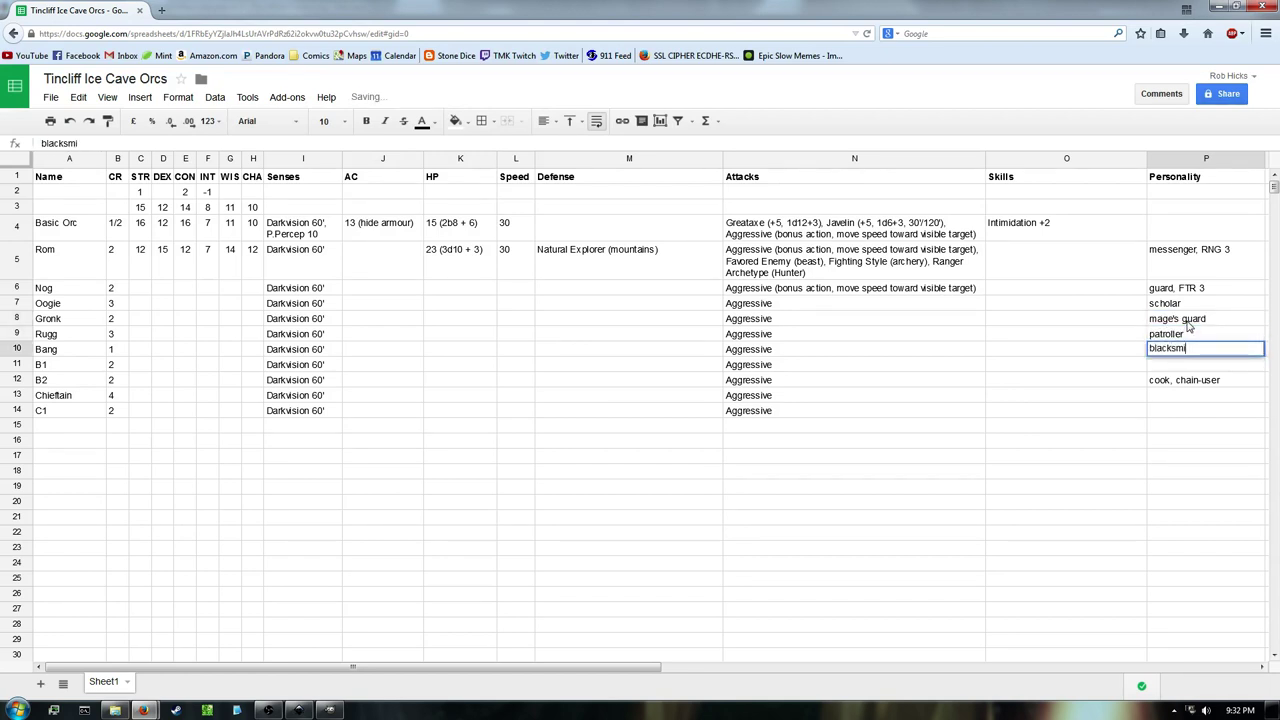
{"action": "key", "text": "Return"}
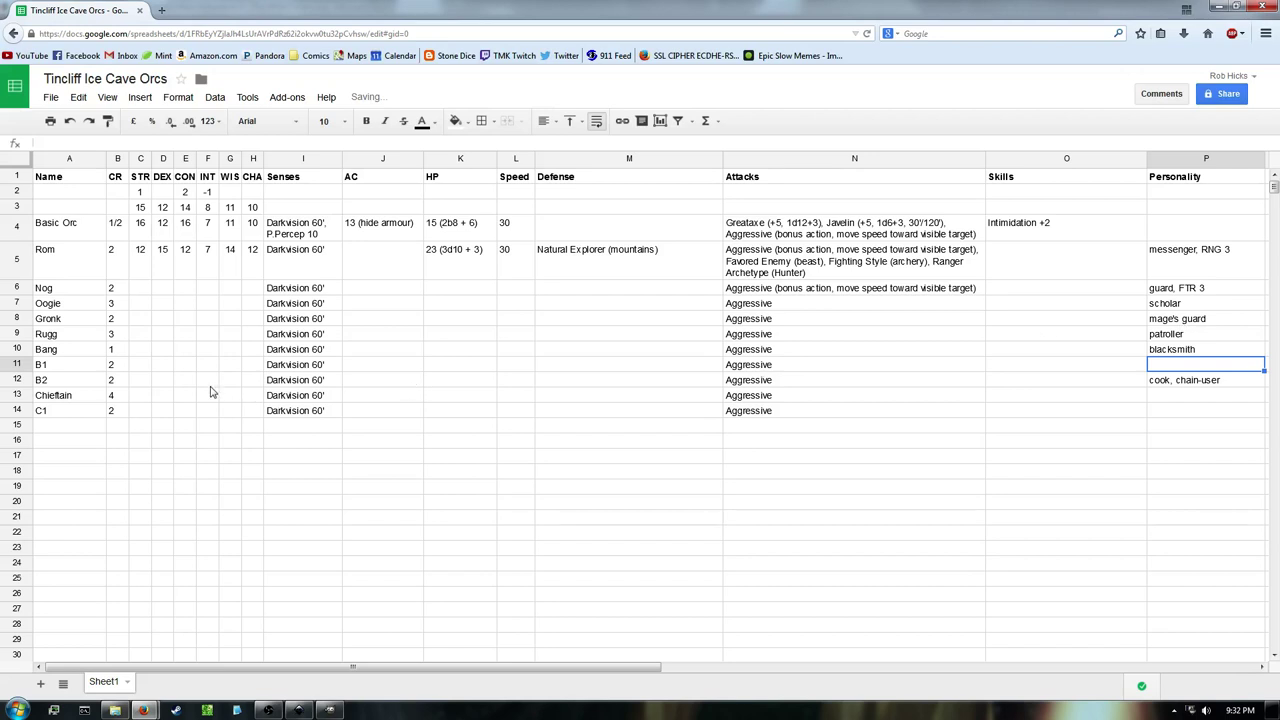
Extend Oogie's personality entry so it reads "scholar, WAR 4, Fiend Patron"
{"action": "left_click", "coordinate": [1212, 305]}
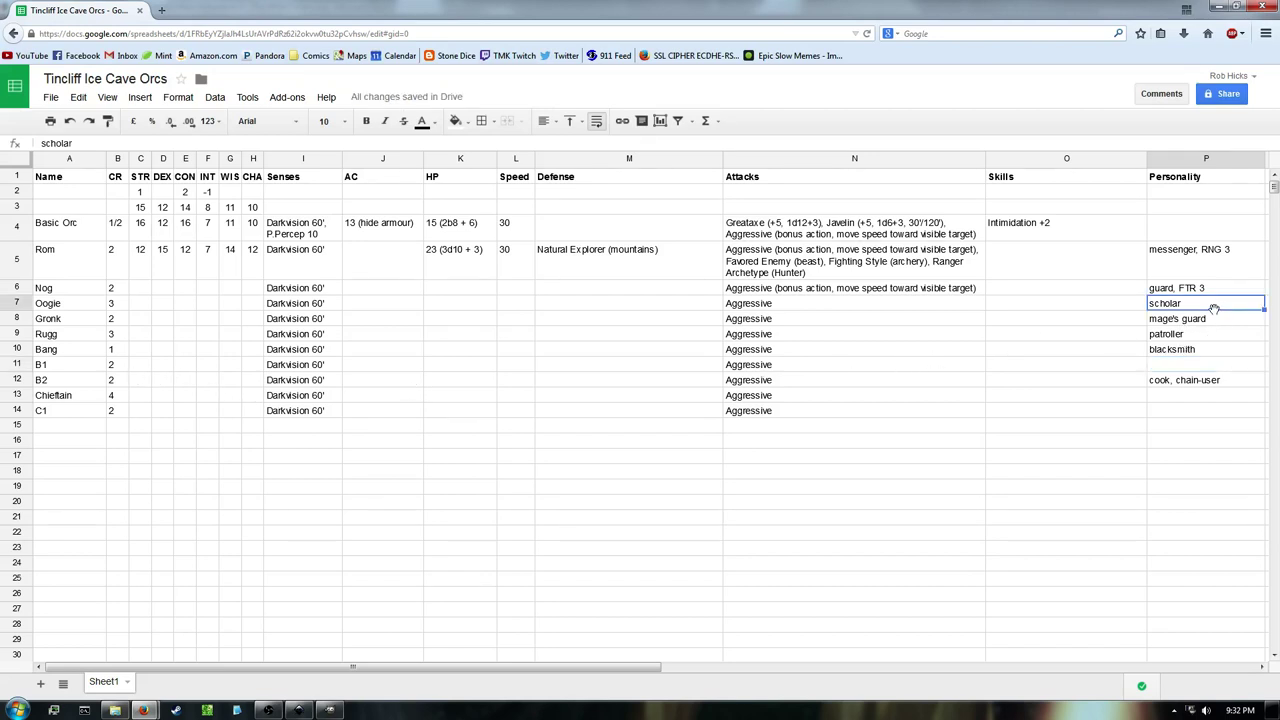
{"action": "double_click", "coordinate": [1209, 302]}
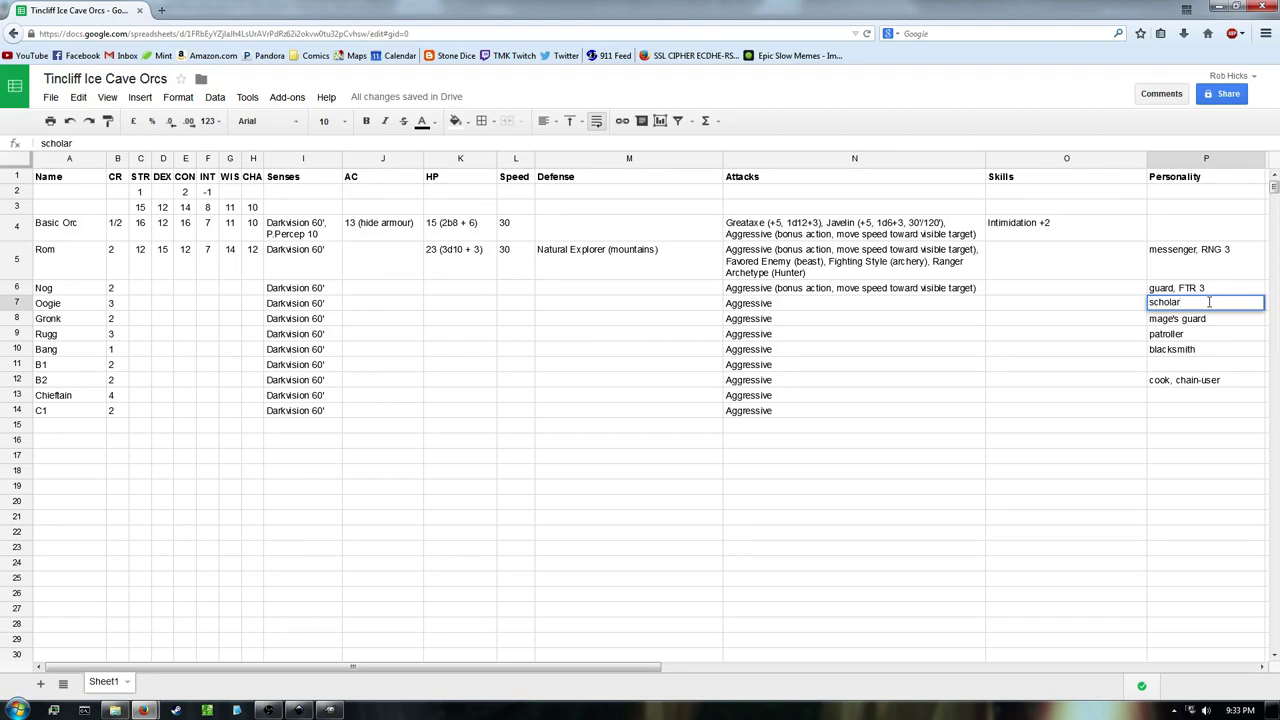
{"action": "type", "text": "Warloc"}
{"action": "key", "text": "BackSpace"}
{"action": "key", "text": "BackSpace"}
{"action": "key", "text": "BackSpace"}
{"action": "key", "text": "BackSpace"}
{"action": "key", "text": "BackSpace"}
{"action": "key", "text": "BackSpace"}
{"action": "key", "text": "BackSpace"}
{"action": "type", "text": "WAR 4, Fiend Patron"}
{"action": "key", "text": "Return"}
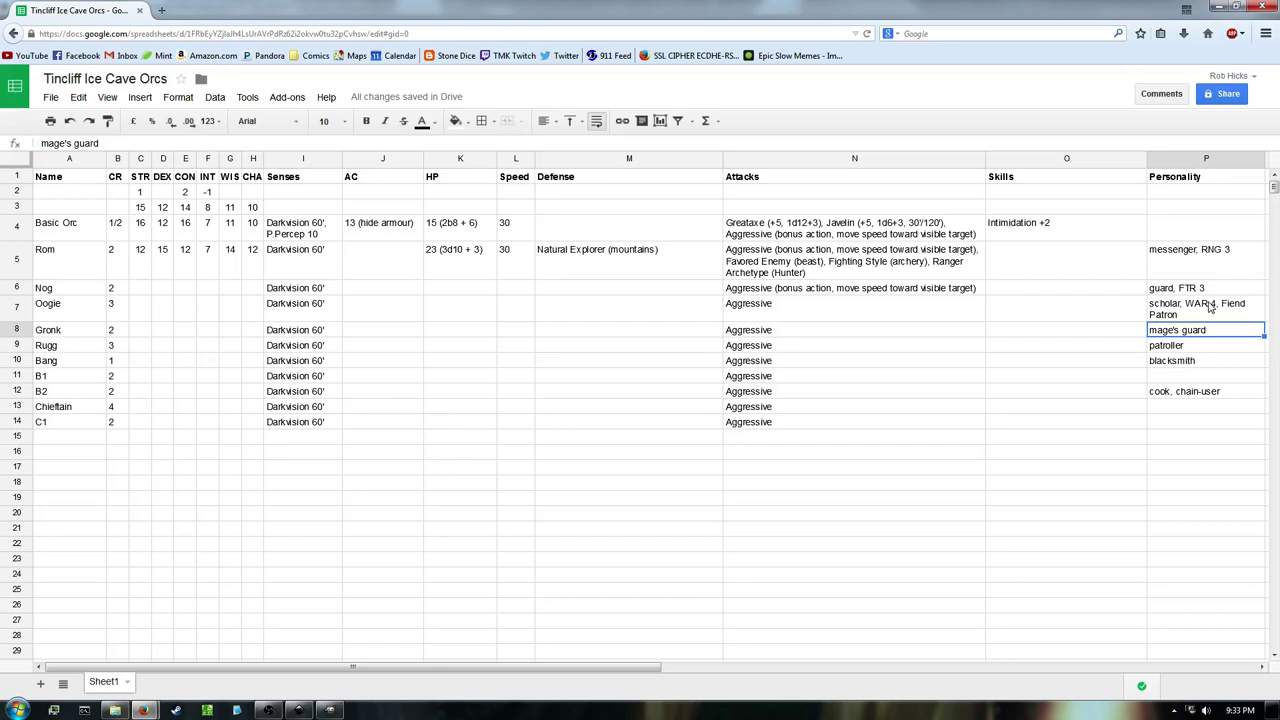
Replace "Fiend Patron" in Oogie's personality entry with "The Fiend is his patron"
{"action": "double_click", "coordinate": [1219, 304]}
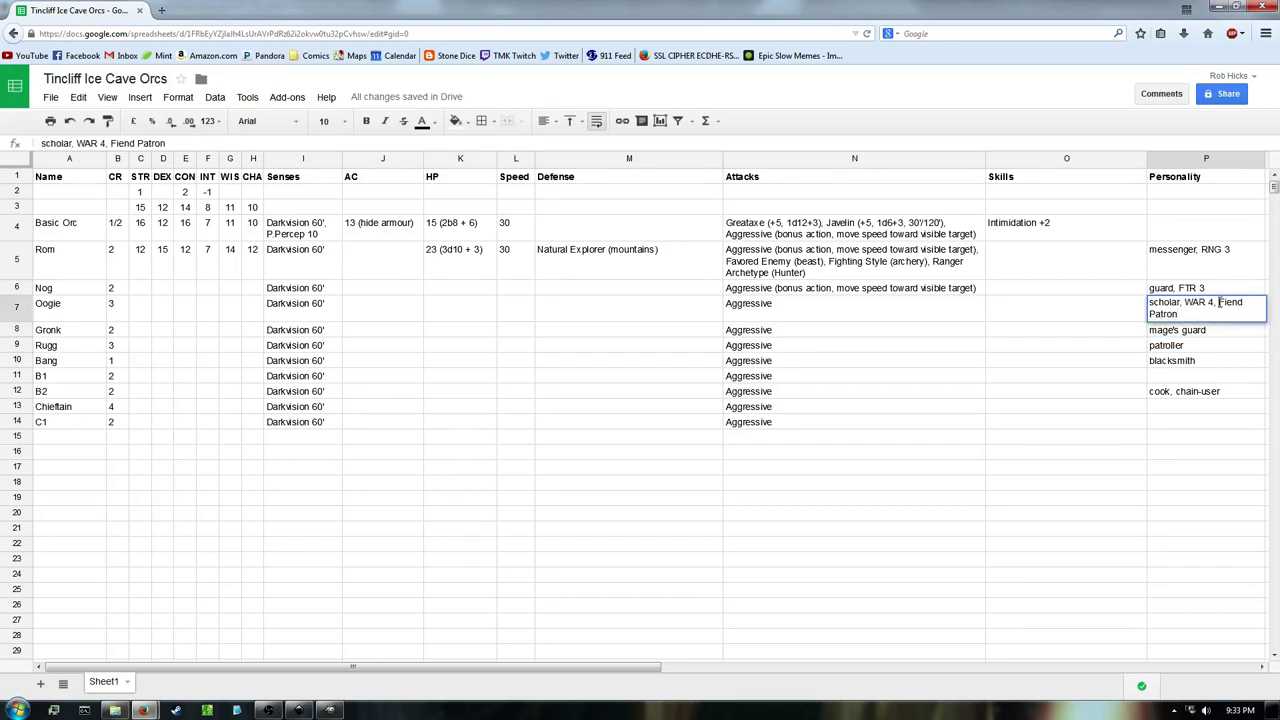
{"action": "left_click_drag", "start_coordinate": [1219, 304], "coordinate": [1236, 318]}
{"action": "left_click", "coordinate": [1221, 305]}
{"action": "key", "text": "ctrl+shift+End"}
{"action": "key", "text": "BackSpace"}
{"action": "type", "text": "The Fien"}
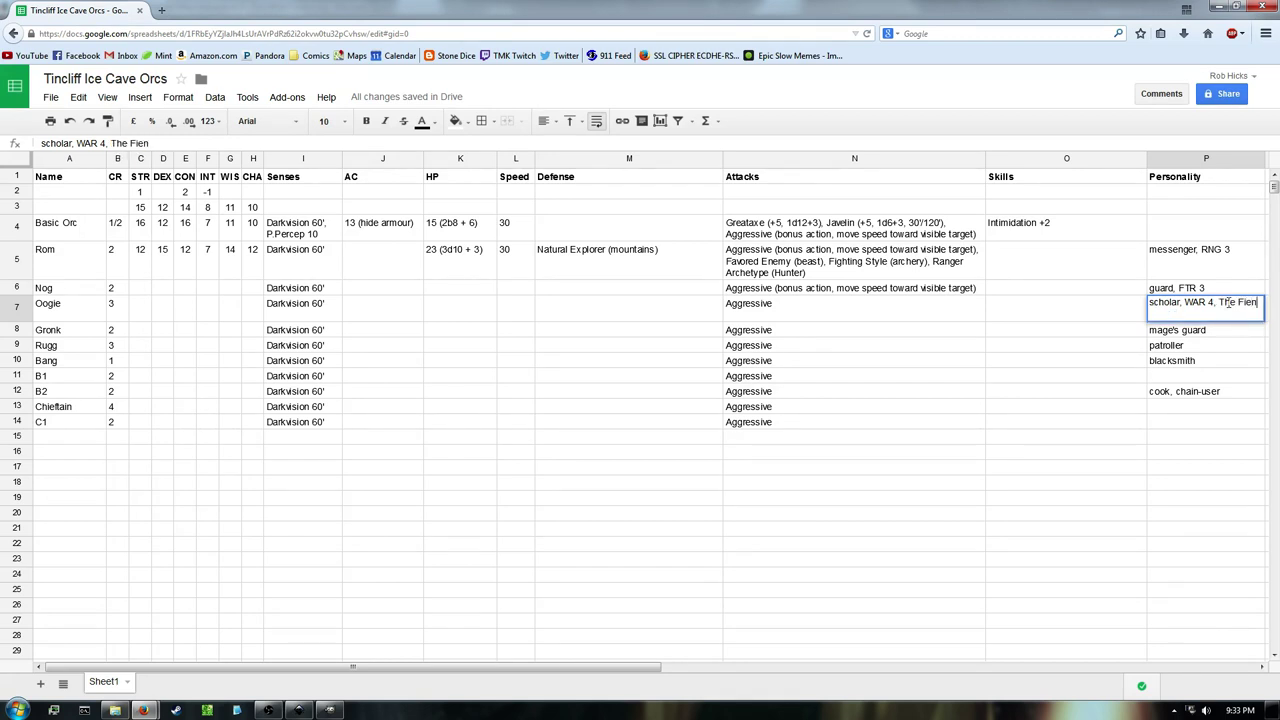
{"action": "type", "text": "d is his patron"}
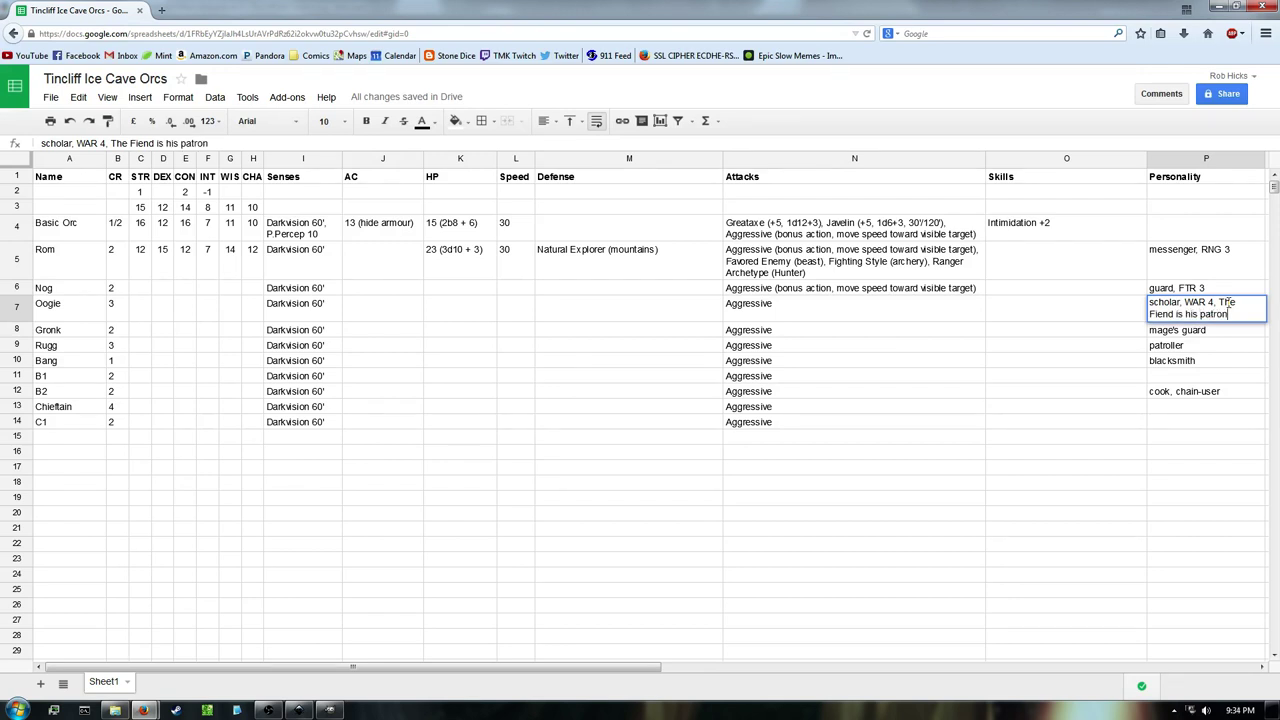
{"action": "key", "text": "Return"}
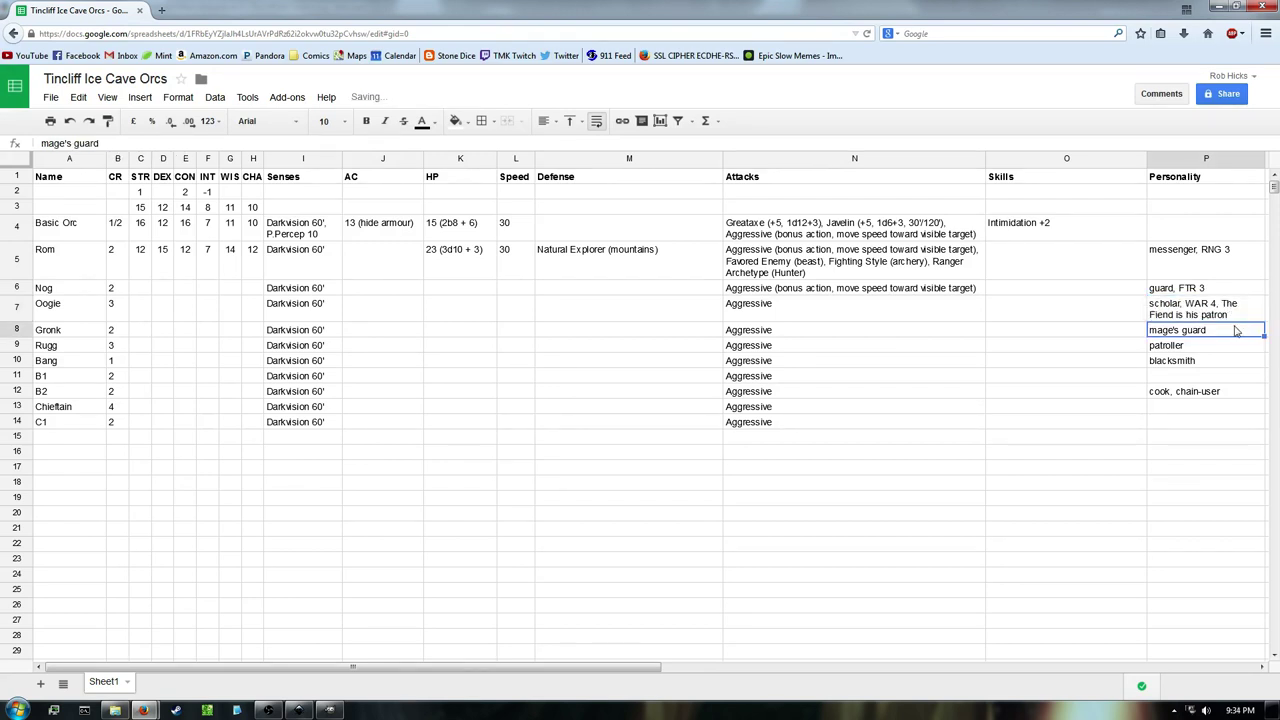
Extend Gronk's personality entry so it reads "mage's guard, FTR 3, heavily armoured"
{"action": "left_click", "coordinate": [1219, 316]}
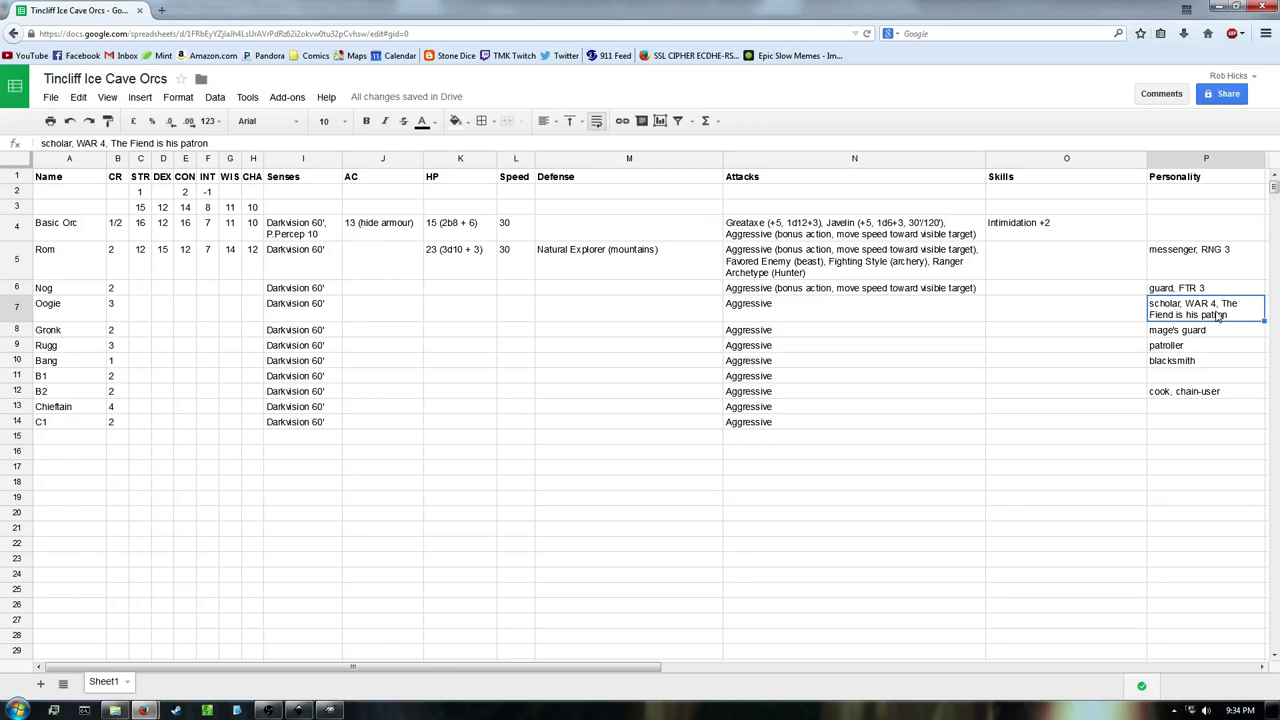
{"action": "left_click", "coordinate": [1192, 334]}
{"action": "double_click", "coordinate": [1223, 330]}
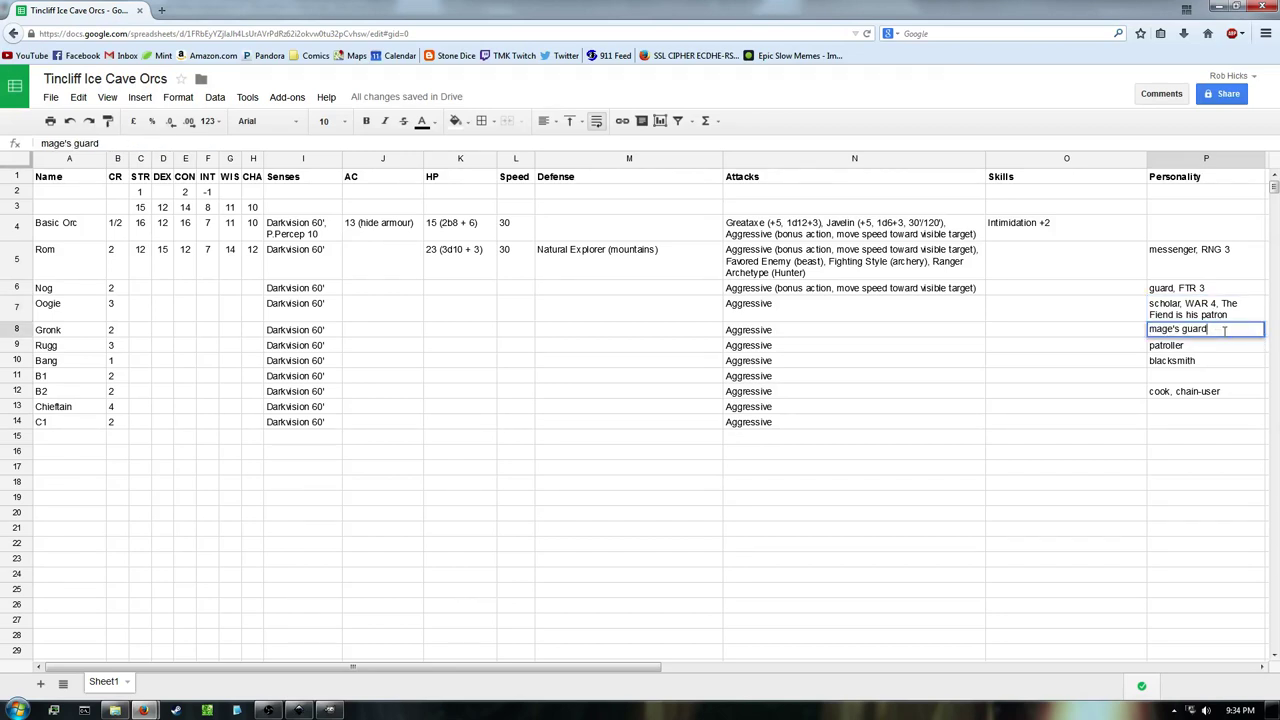
{"action": "type", "text": ","}
{"action": "type", "text": "FTR 3, heavily armo"}
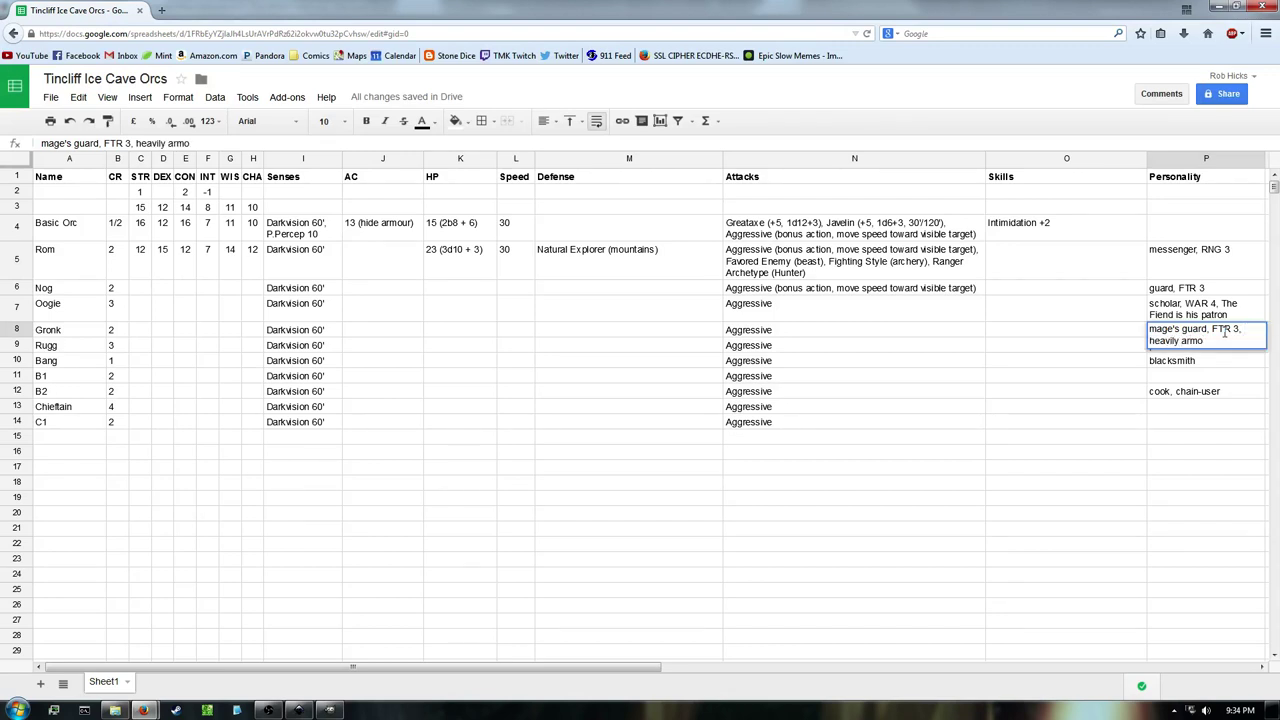
{"action": "type", "text": "ured"}
{"action": "key", "text": "Return"}
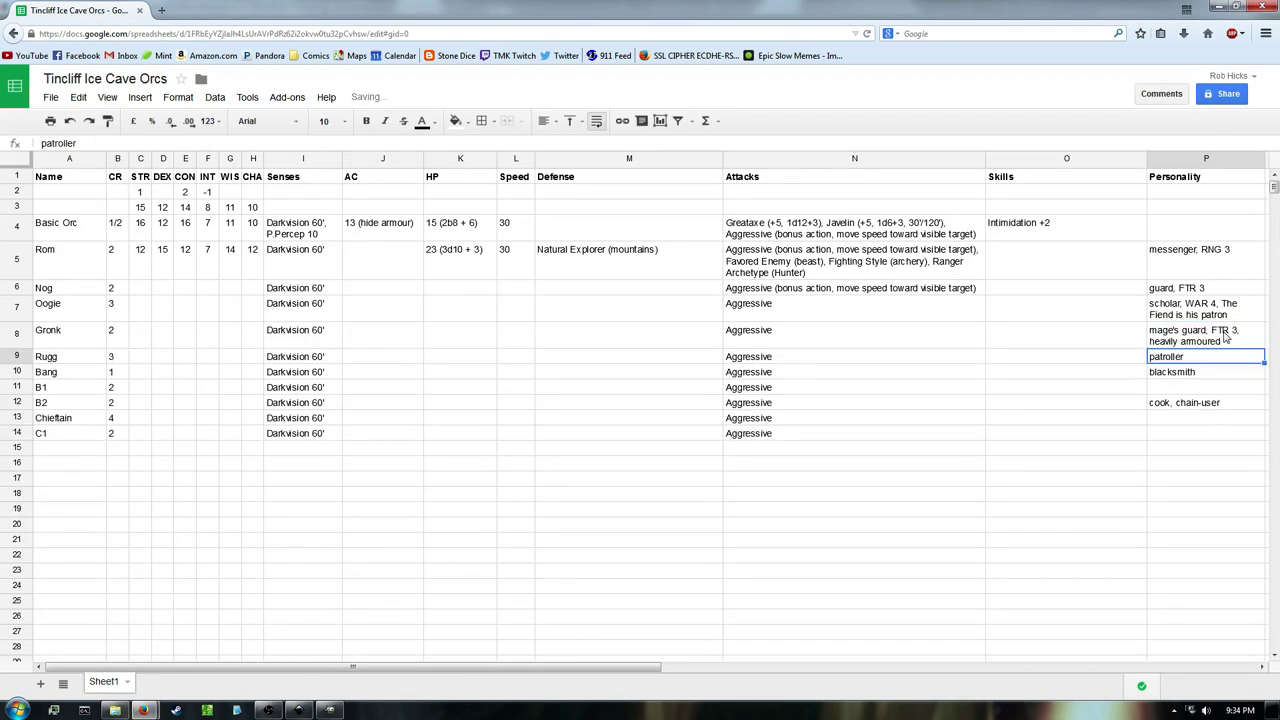
Open Bang's personality entry for editing and add a comma after "blacksmith"
{"action": "left_click", "coordinate": [58, 389]}
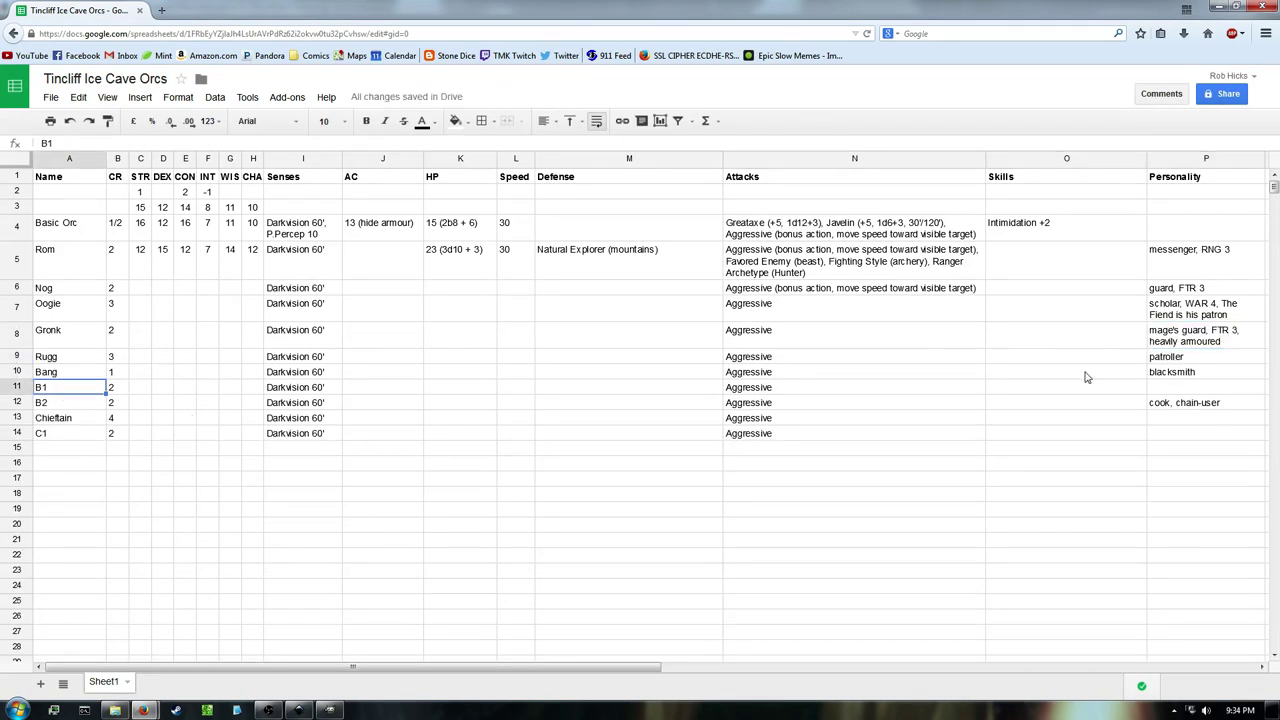
{"action": "left_click", "coordinate": [1213, 377]}
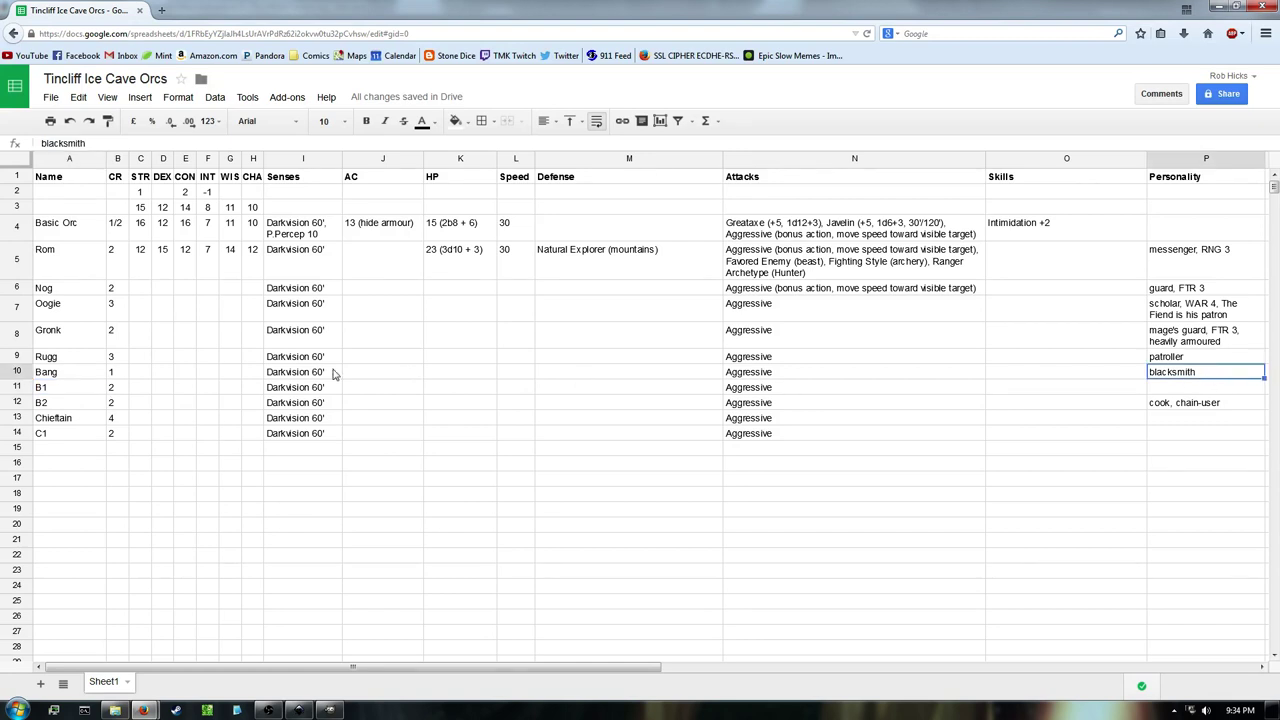
{"action": "left_click", "coordinate": [145, 372]}
{"action": "left_click", "coordinate": [53, 373]}
{"action": "left_click_drag", "start_coordinate": [127, 373], "coordinate": [534, 374]}
{"action": "left_click", "coordinate": [588, 376]}
{"action": "double_click", "coordinate": [1211, 373]}
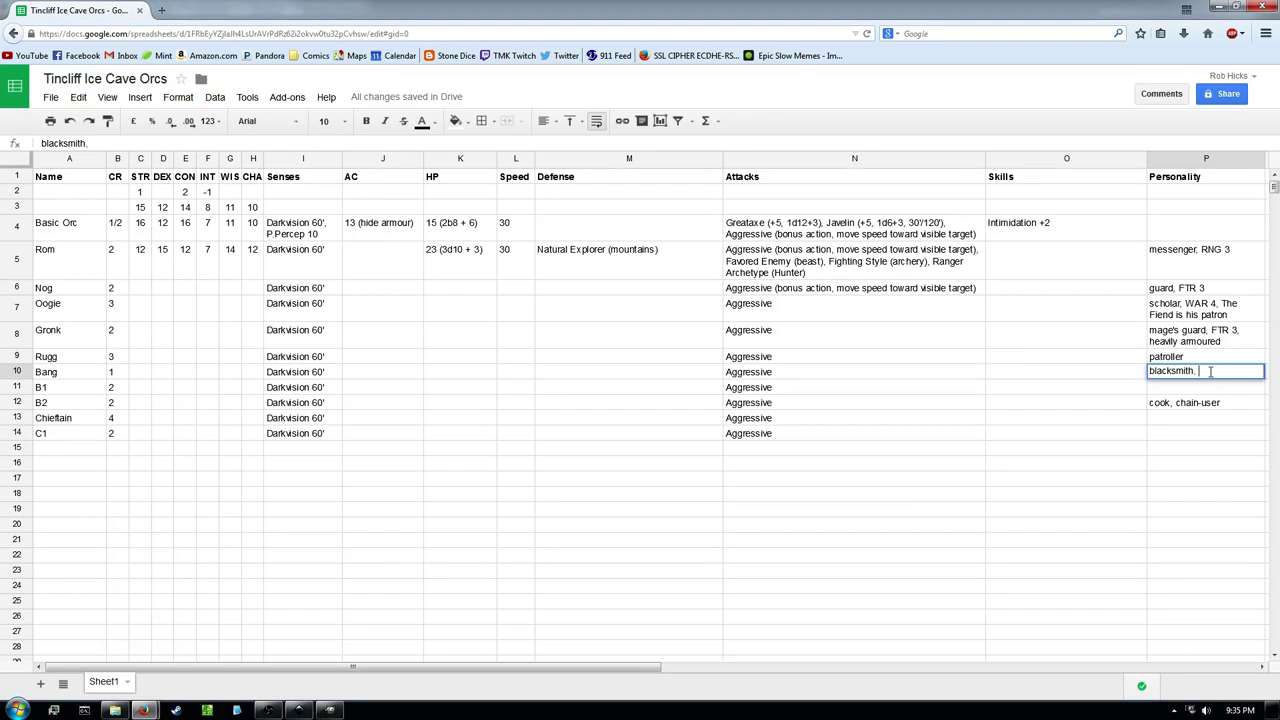
Add "ROG 2" to Bang's blacksmith personality entry and enter "crafting skills" as Bang's Skills
{"action": "type", "text": "ROG 2"}
{"action": "key", "text": "Return"}
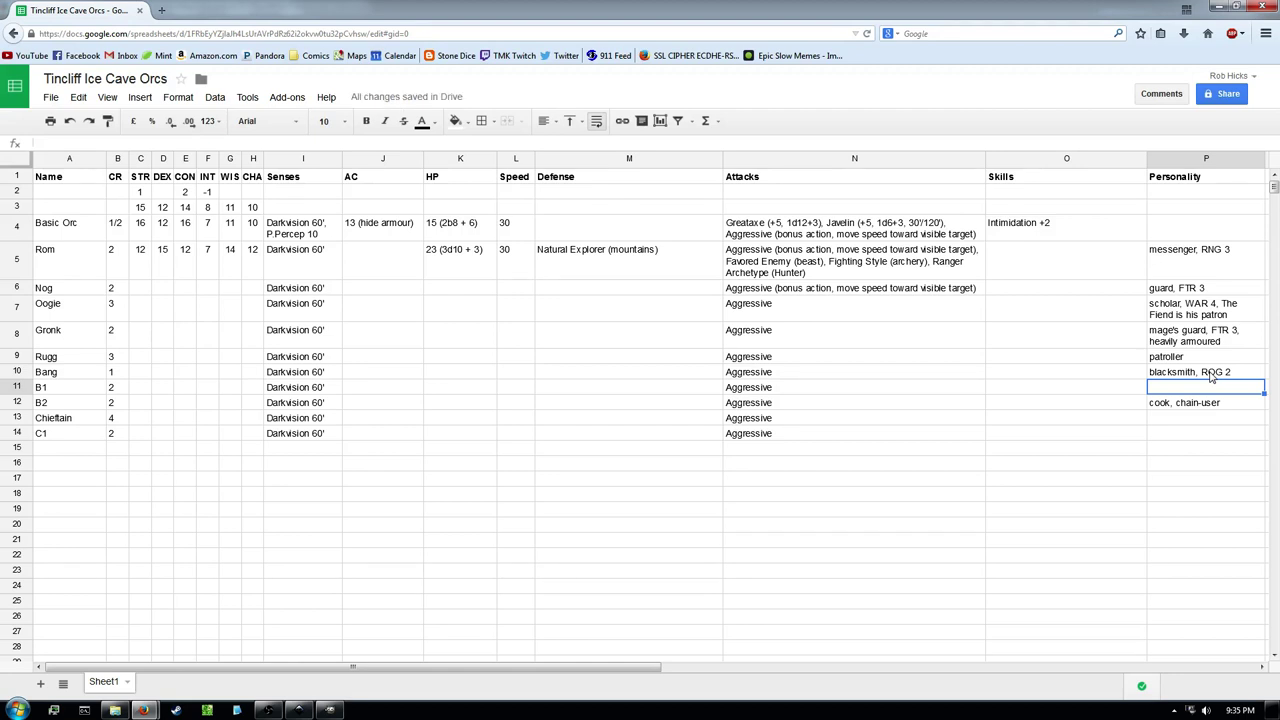
{"action": "left_click", "coordinate": [1211, 376]}
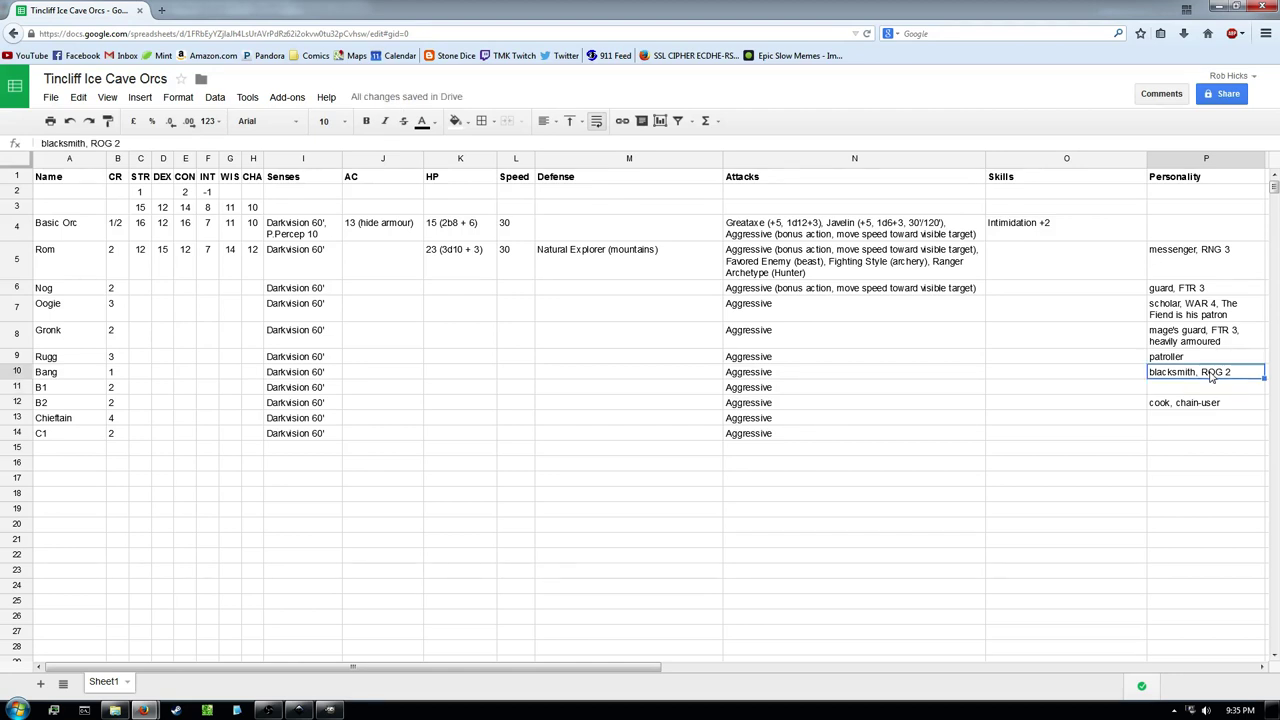
{"action": "key", "text": "Left"}
{"action": "key", "text": "Left"}
{"action": "key", "text": "Left"}
{"action": "key", "text": "Right"}
{"action": "key", "text": "Right"}
{"action": "key", "text": "Right"}
{"action": "left_click", "coordinate": [1103, 376]}
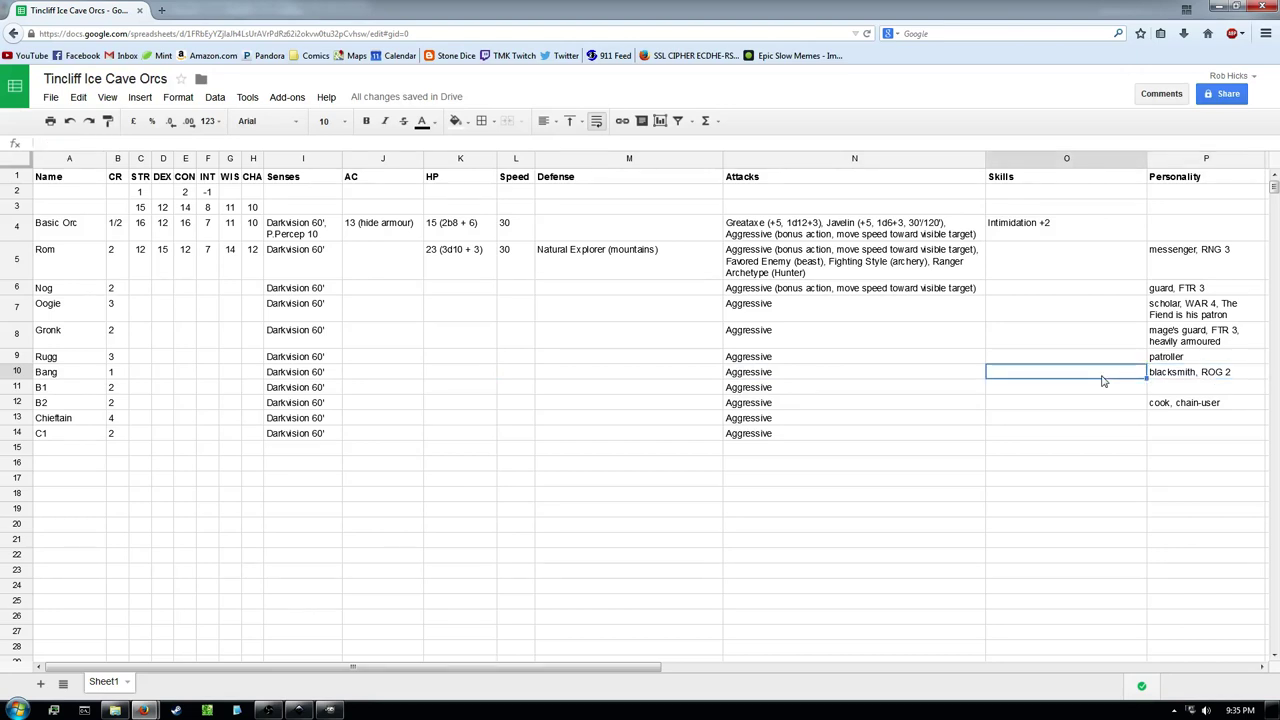
{"action": "type", "text": "crafting skills"}
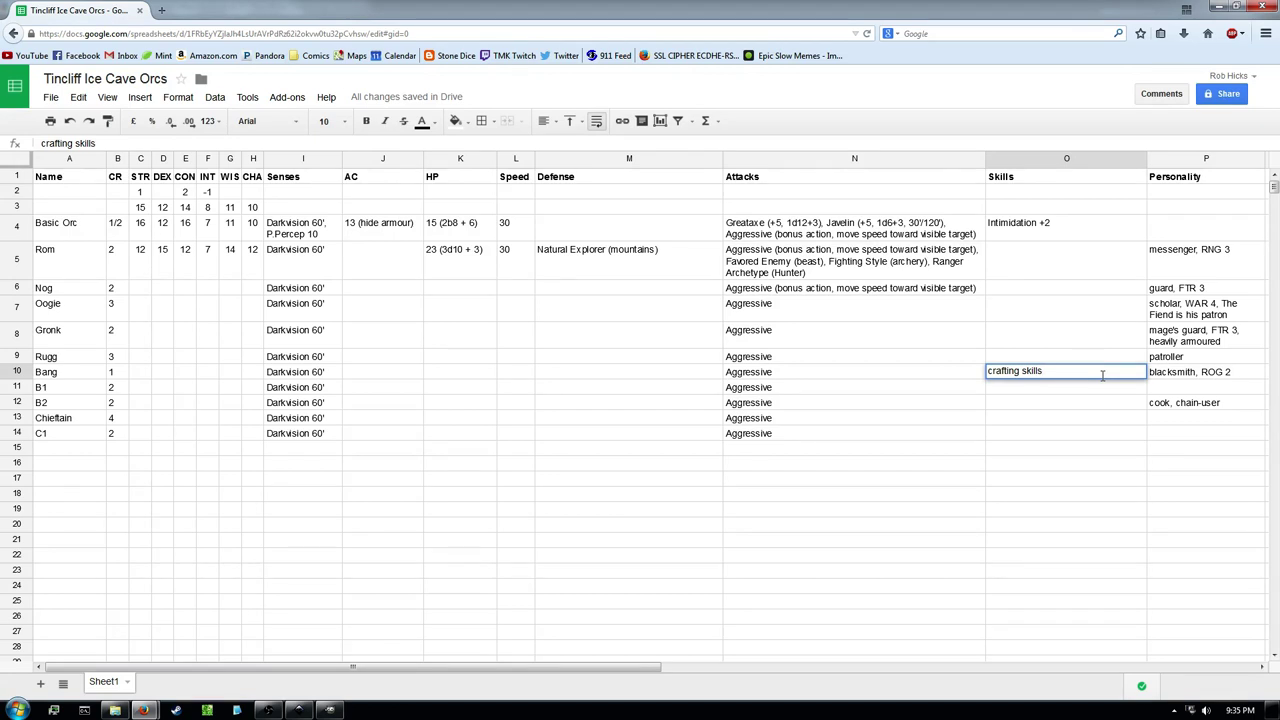
{"action": "key", "text": "Return"}
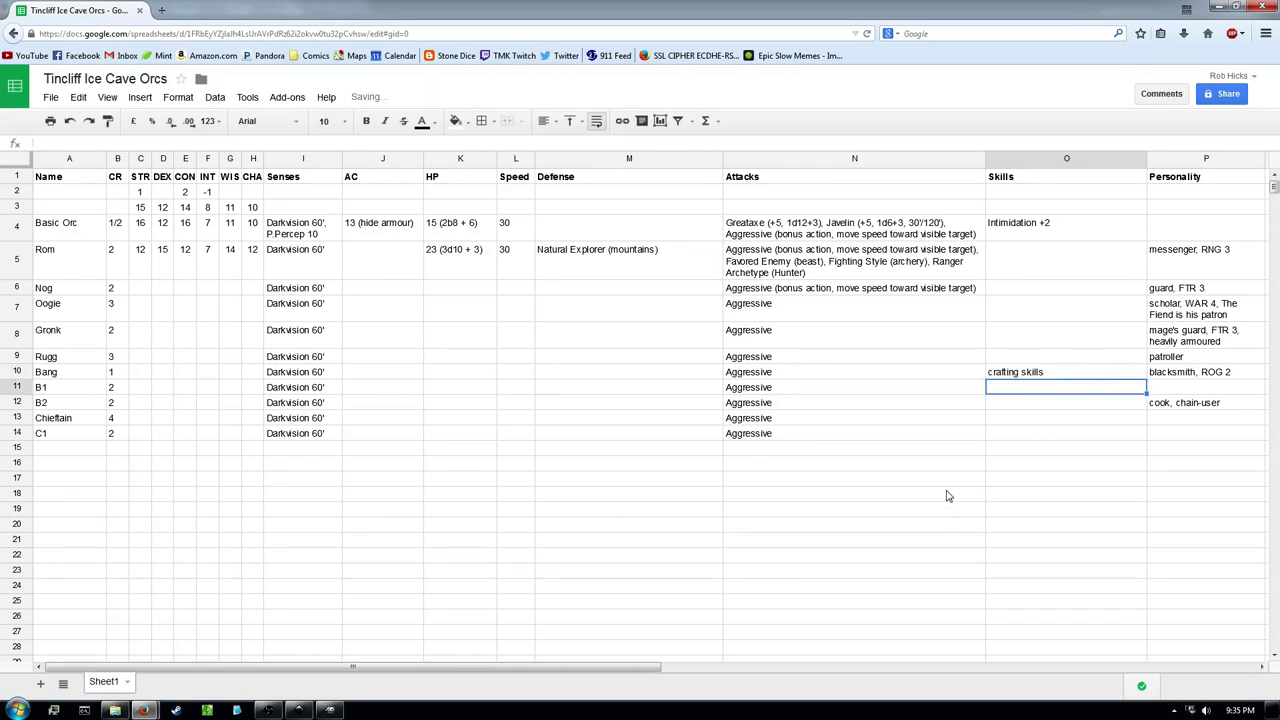
Enter "heavy armour" as the AC for Gronk
{"action": "left_click", "coordinate": [383, 337]}
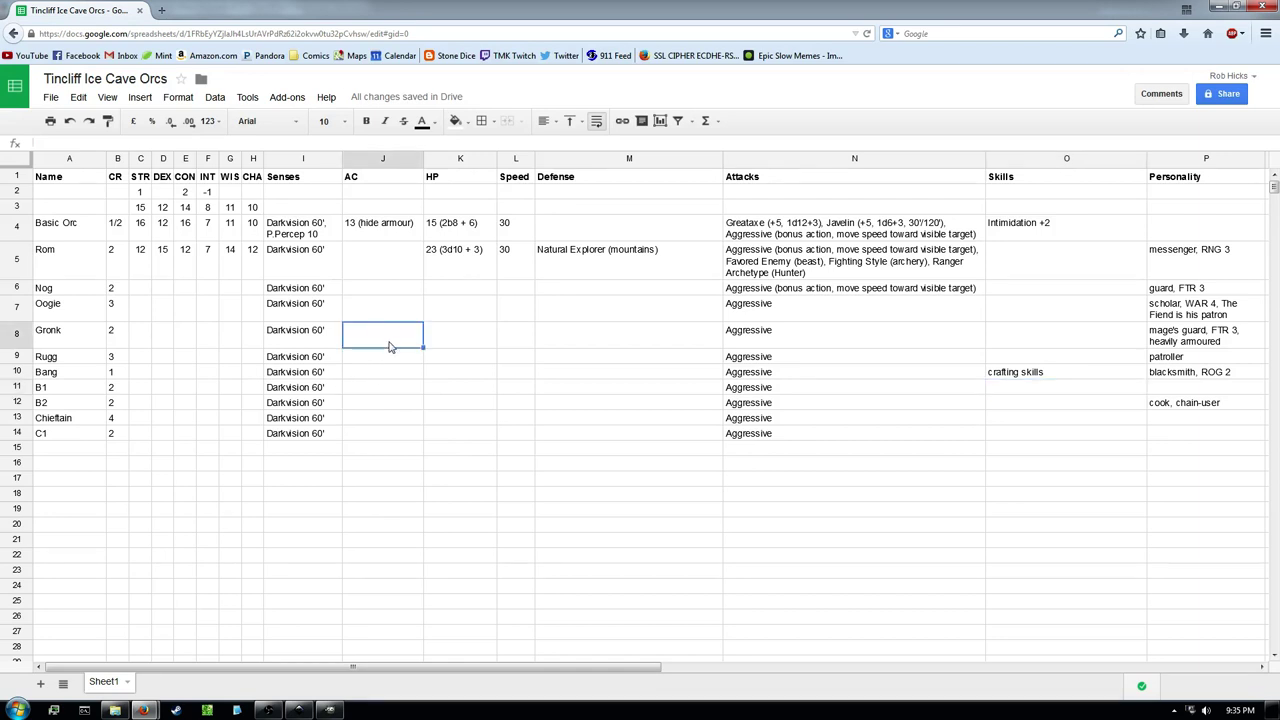
{"action": "type", "text": "heavy armour"}
{"action": "key", "text": "Return"}
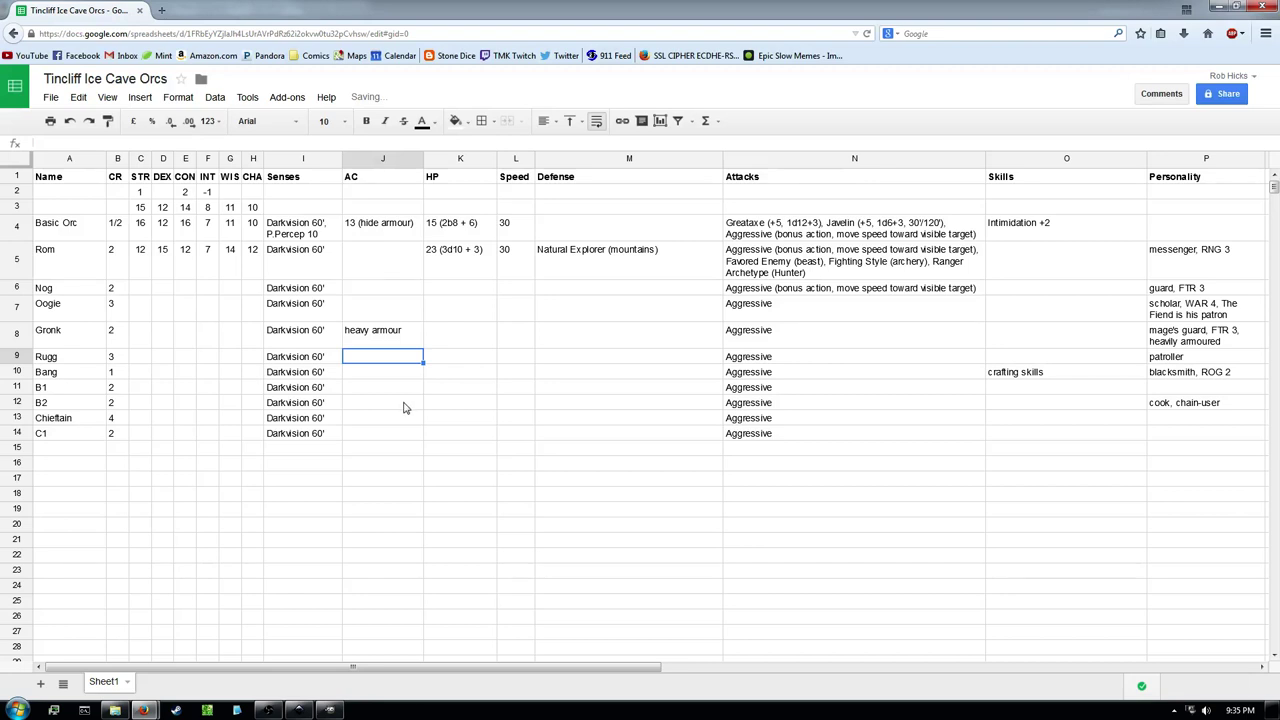
{"action": "left_click", "coordinate": [390, 372]}
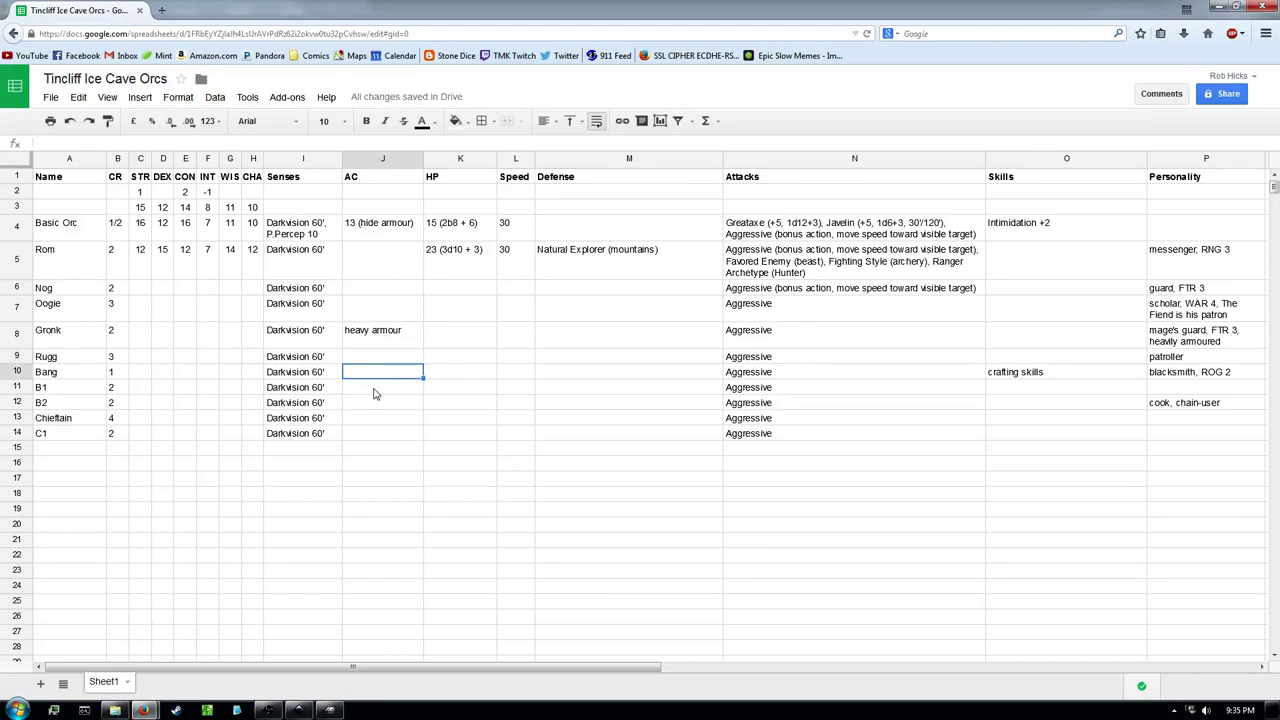
{"action": "left_click", "coordinate": [375, 392]}
{"action": "left_click", "coordinate": [1185, 376]}
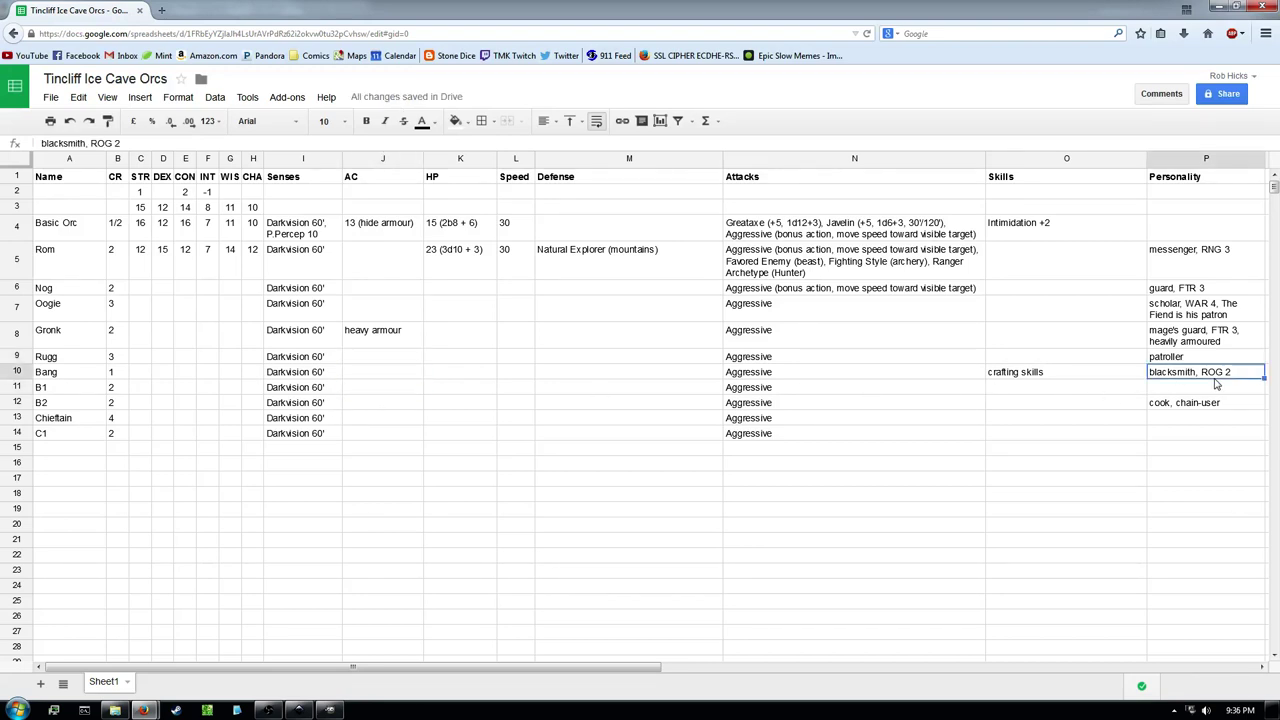
{"action": "left_click", "coordinate": [1205, 388]}
Rename the orc B1 in the Name column as "Furg"
{"action": "left_click", "coordinate": [69, 389]}
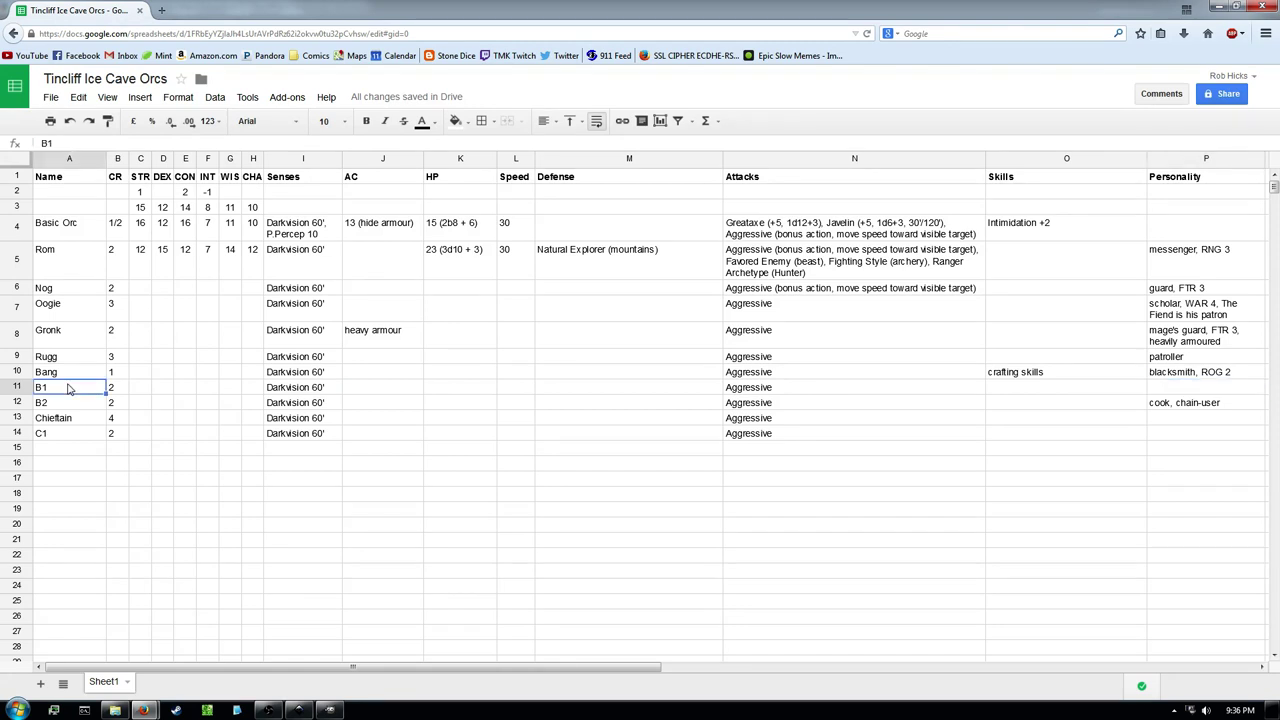
{"action": "double_click", "coordinate": [68, 387]}
{"action": "key", "text": "BackSpace"}
{"action": "key", "text": "BackSpace"}
{"action": "type", "text": "Furg"}
{"action": "key", "text": "Tab"}
{"action": "key", "text": "Tab"}
{"action": "key", "text": "Tab"}
{"action": "key", "text": "Tab"}
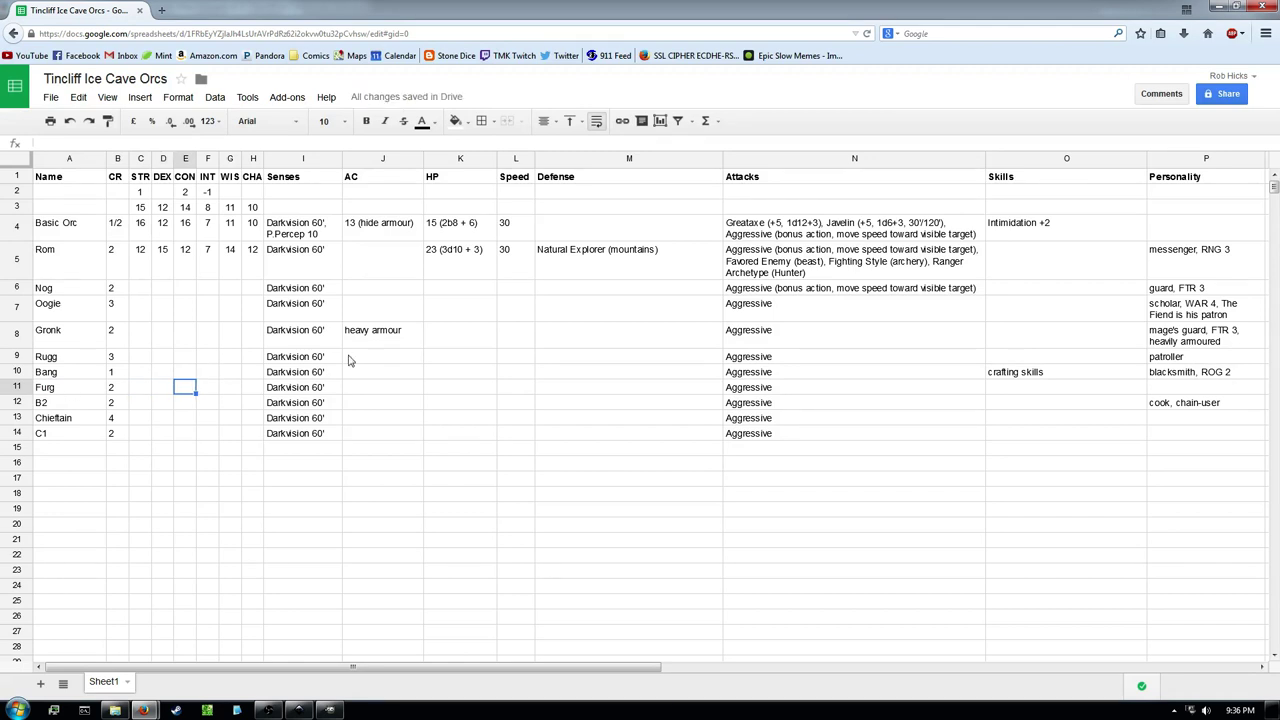
Extend Rugg's personality entry to "patroller, FTR 4, captain"
{"action": "left_click", "coordinate": [369, 392]}
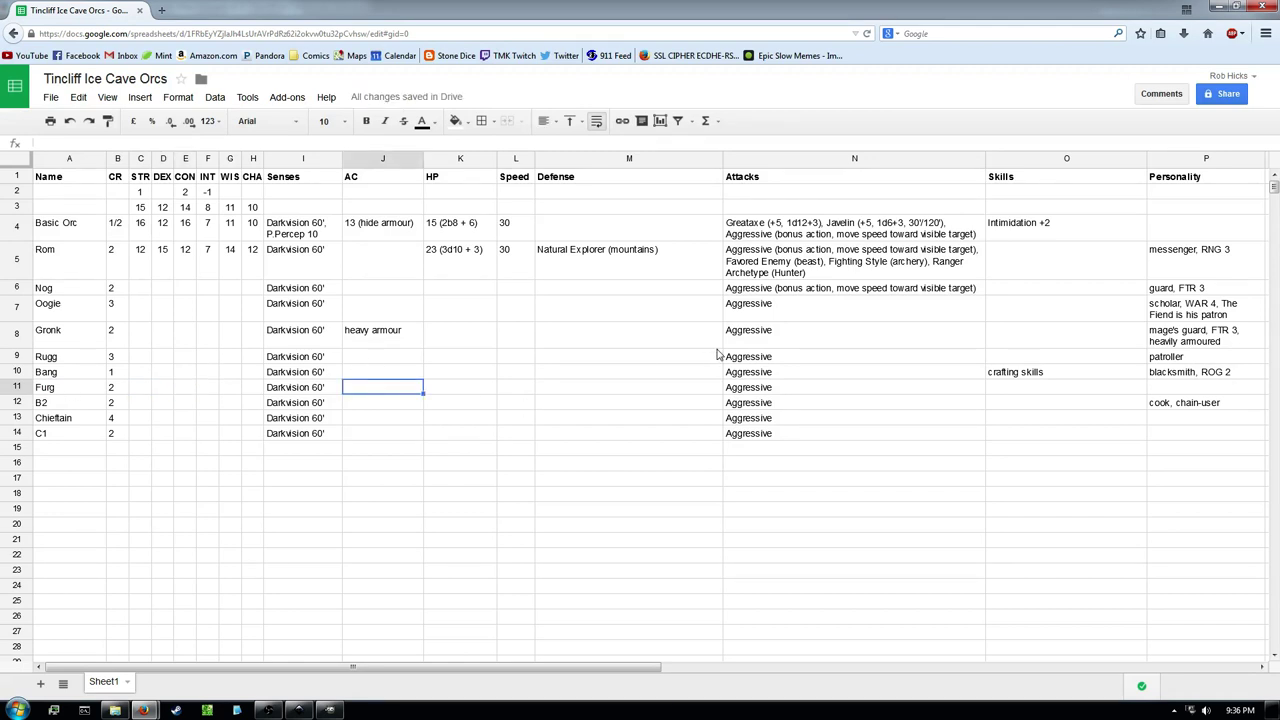
{"action": "left_click", "coordinate": [1173, 397]}
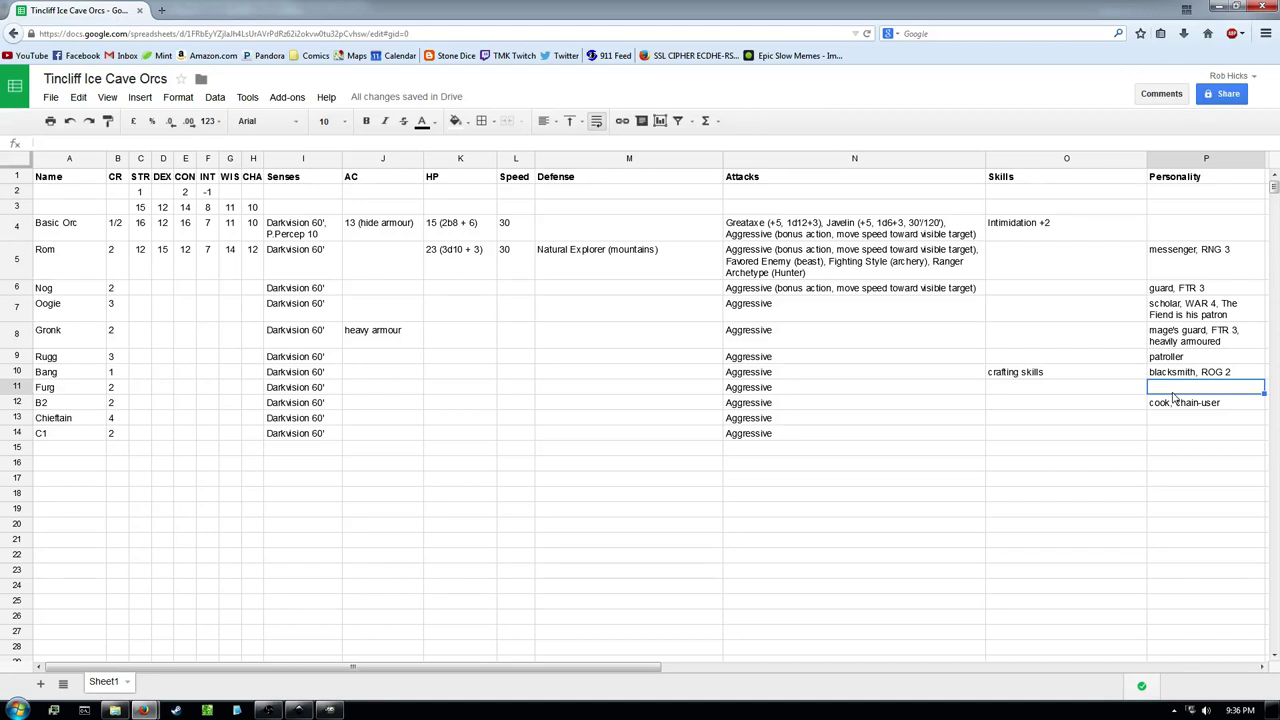
{"action": "left_click", "coordinate": [1220, 358]}
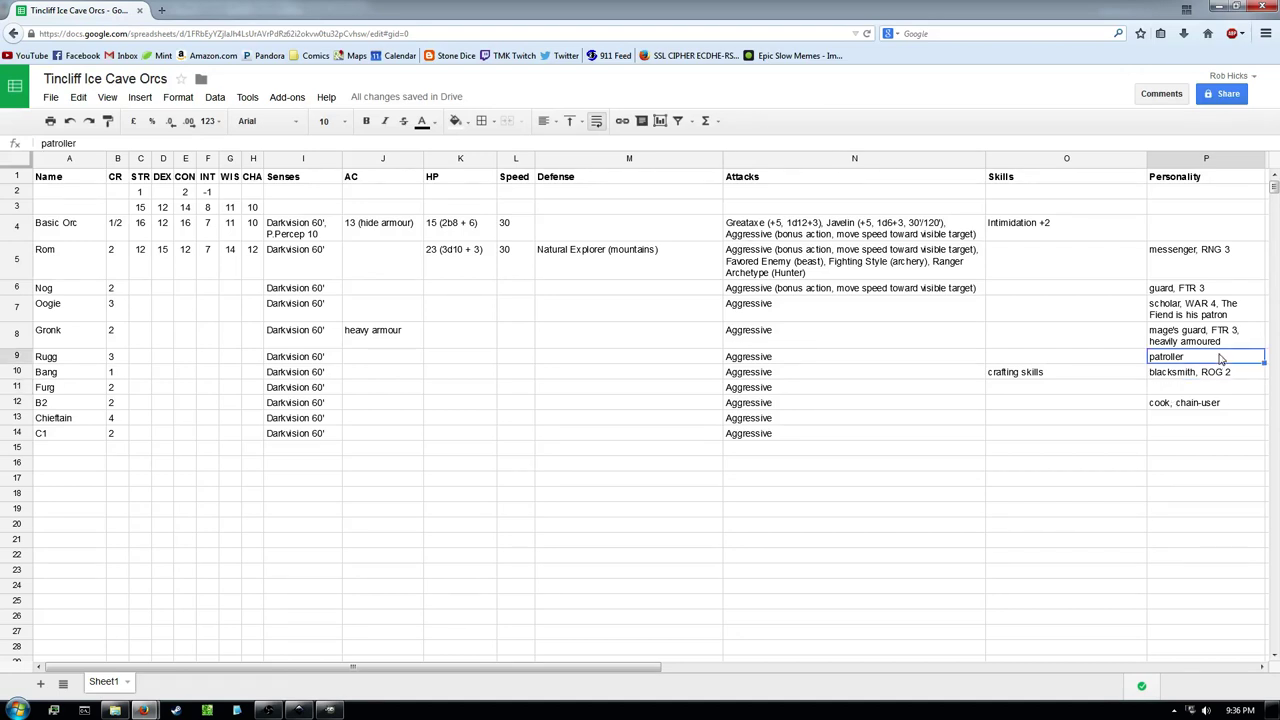
{"action": "double_click", "coordinate": [1216, 355]}
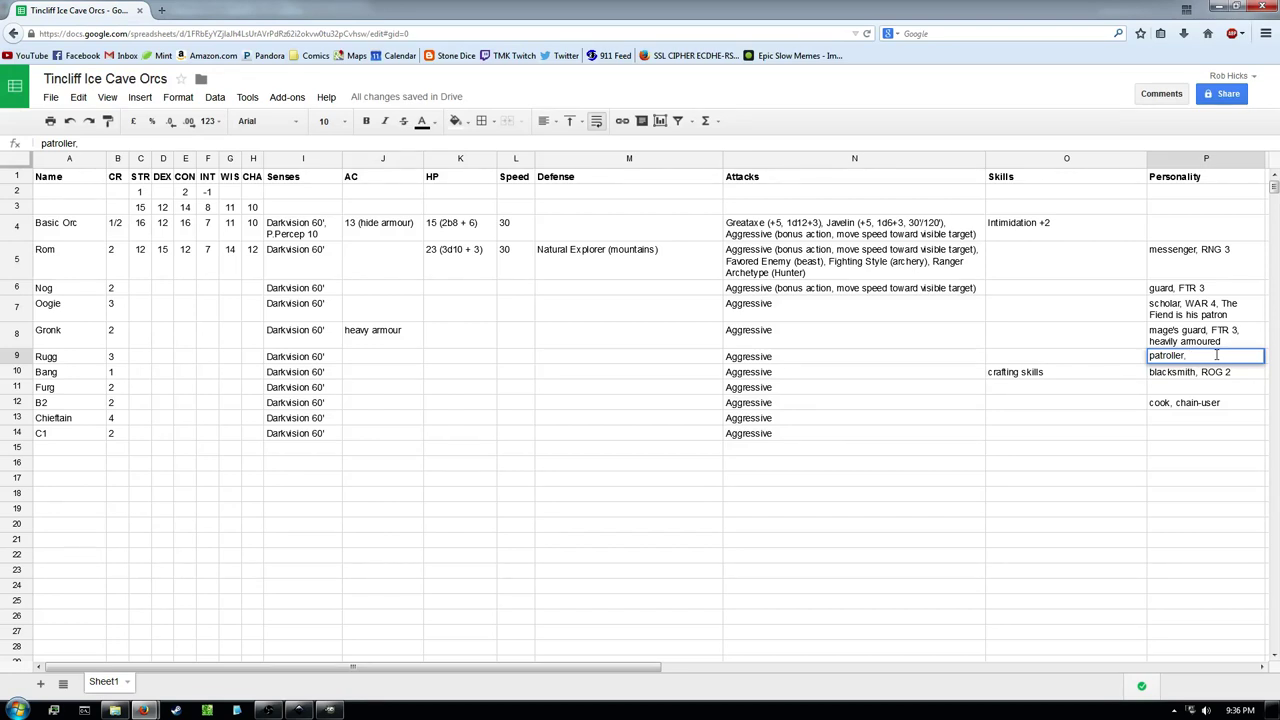
{"action": "type", "text": "FTR 4, captain"}
{"action": "key", "text": "Return"}
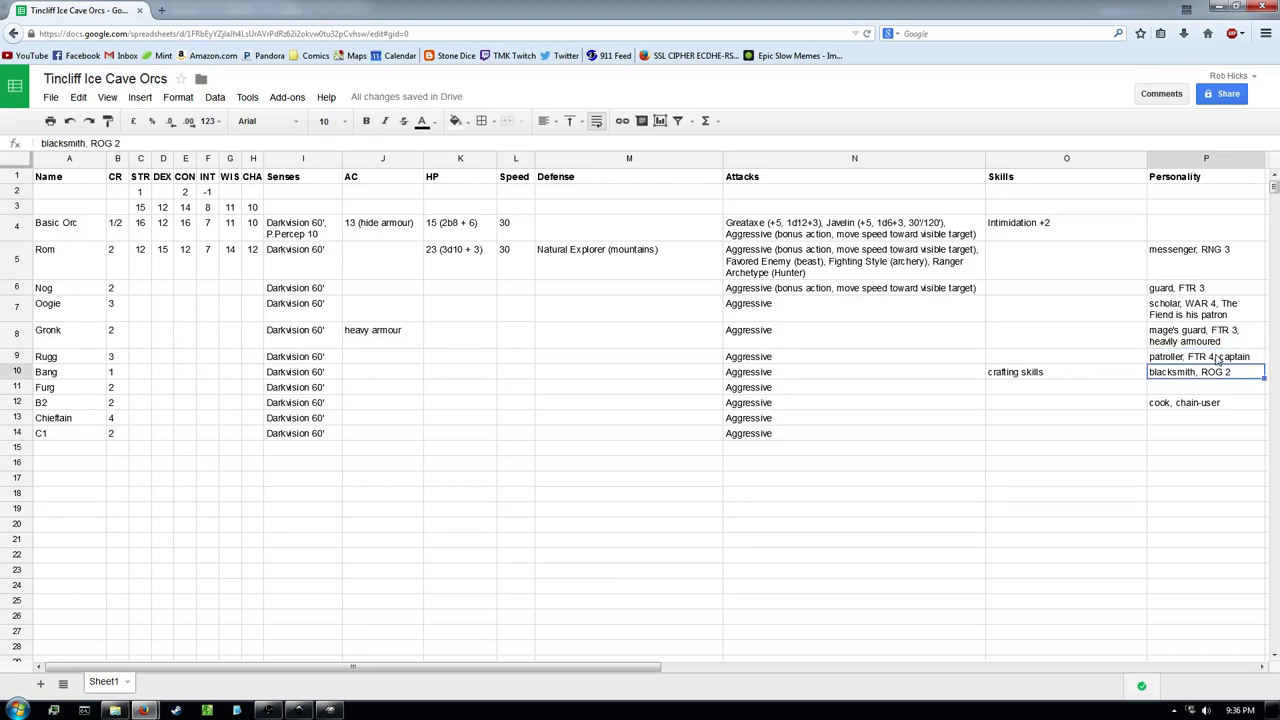
Enter "more" as Rugg's CHA and "captaining" as Rugg's Skills
{"action": "left_click", "coordinate": [252, 358]}
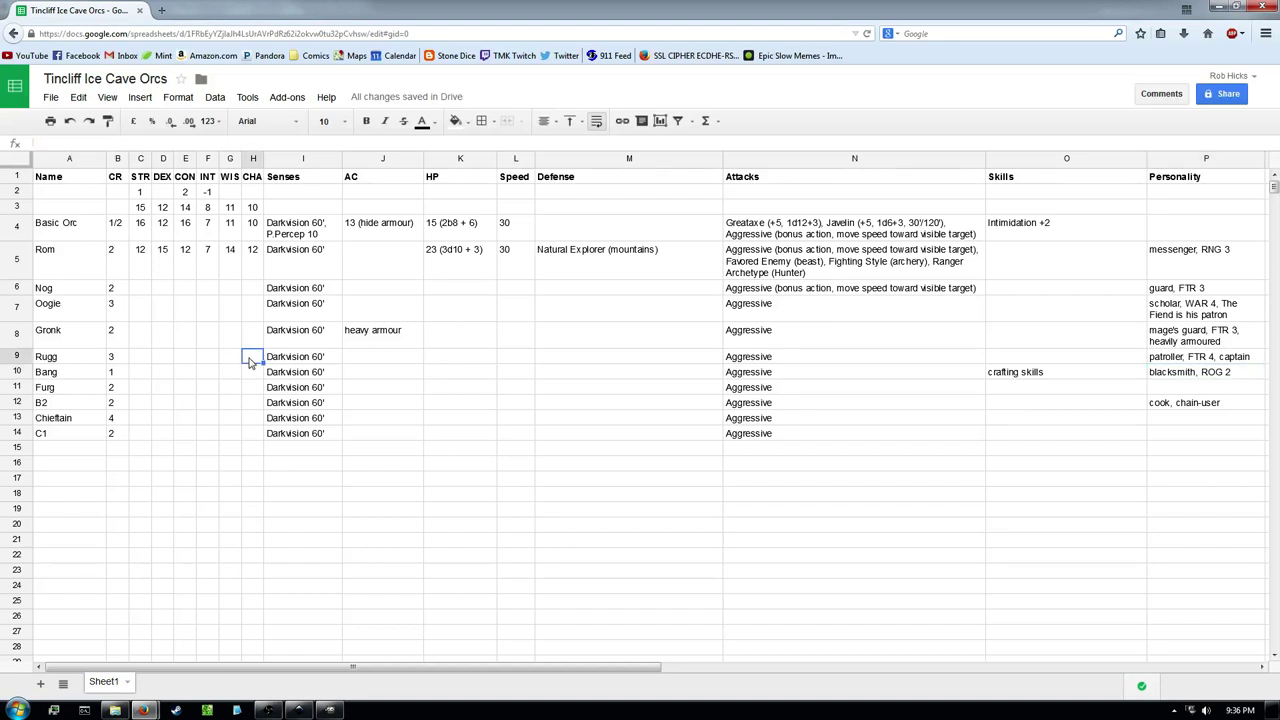
{"action": "type", "text": "more"}
{"action": "key", "text": "Return"}
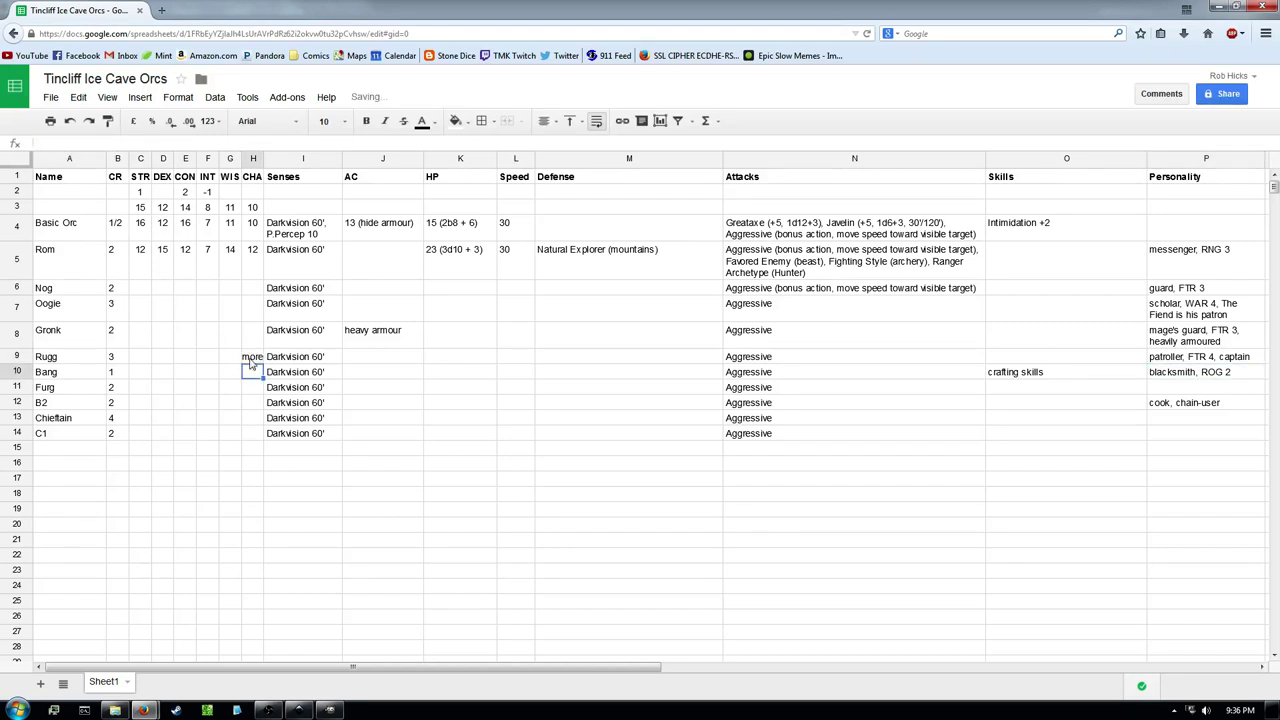
{"action": "left_click_drag", "start_coordinate": [1190, 360], "coordinate": [145, 357]}
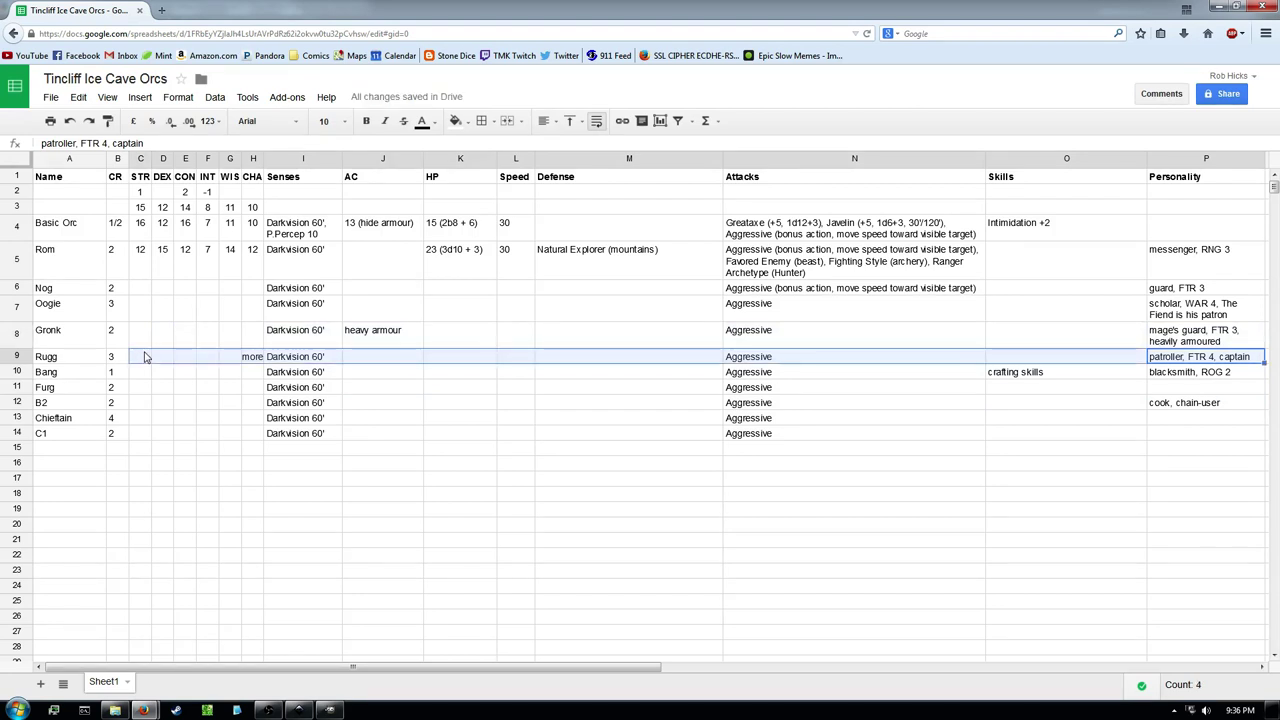
{"action": "left_click", "coordinate": [1021, 357]}
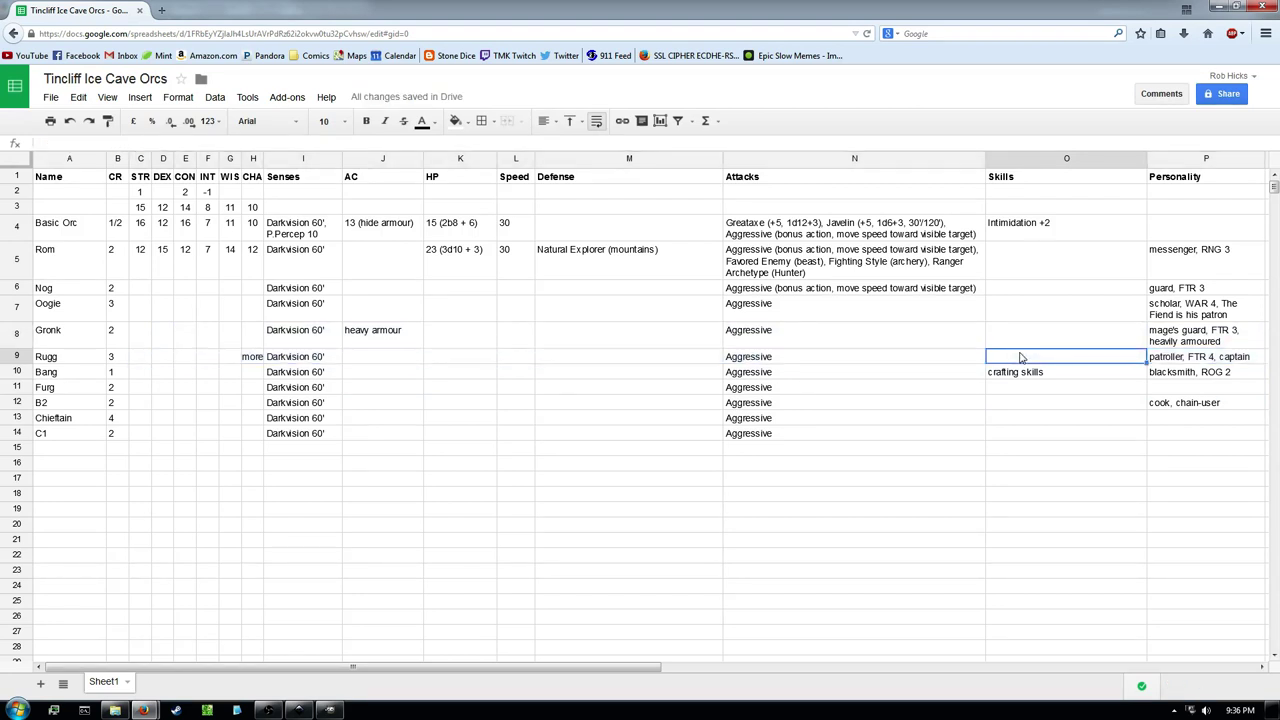
{"action": "type", "text": "captaining"}
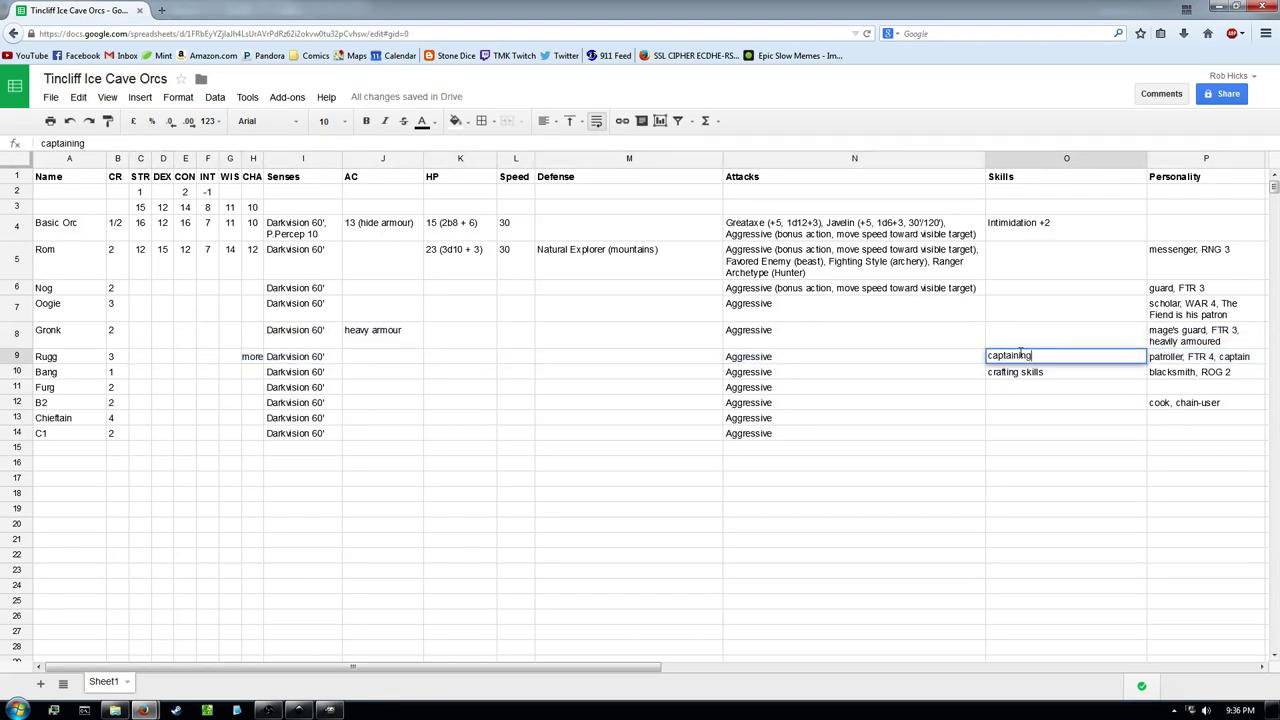
{"action": "key", "text": "Return"}
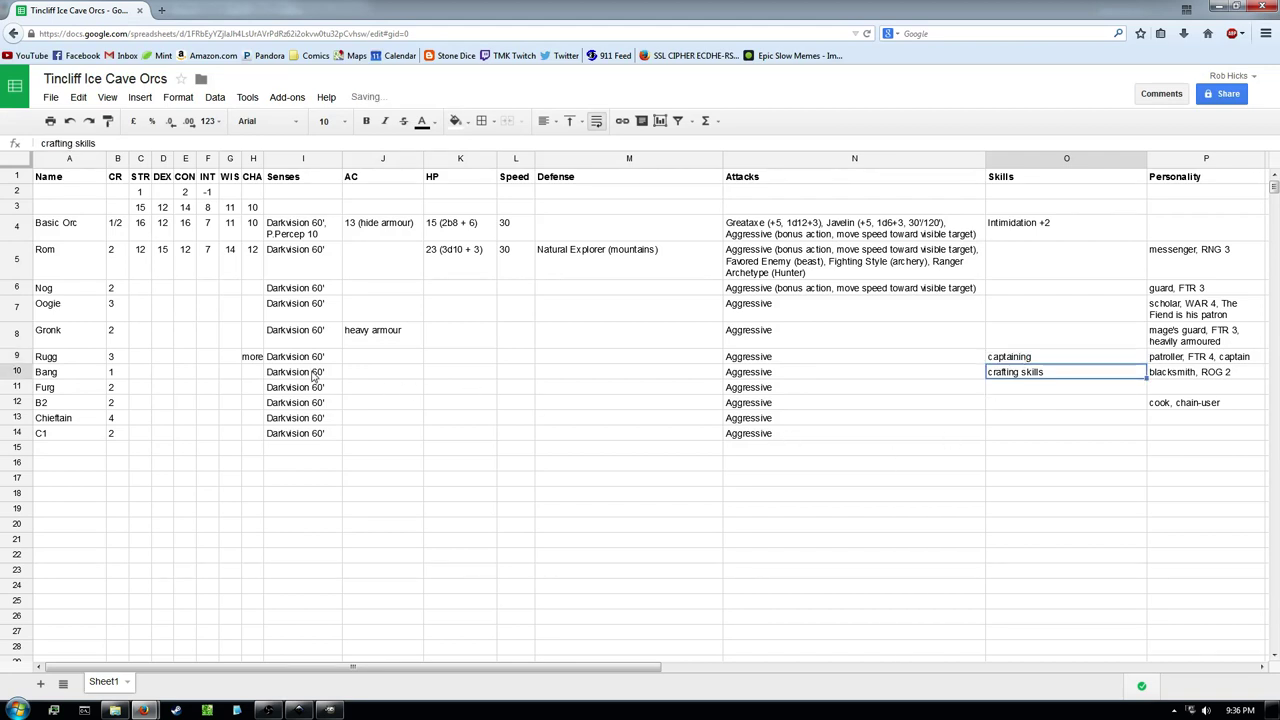
Enter "better than others" as the AC for Rugg
{"action": "left_click", "coordinate": [392, 361]}
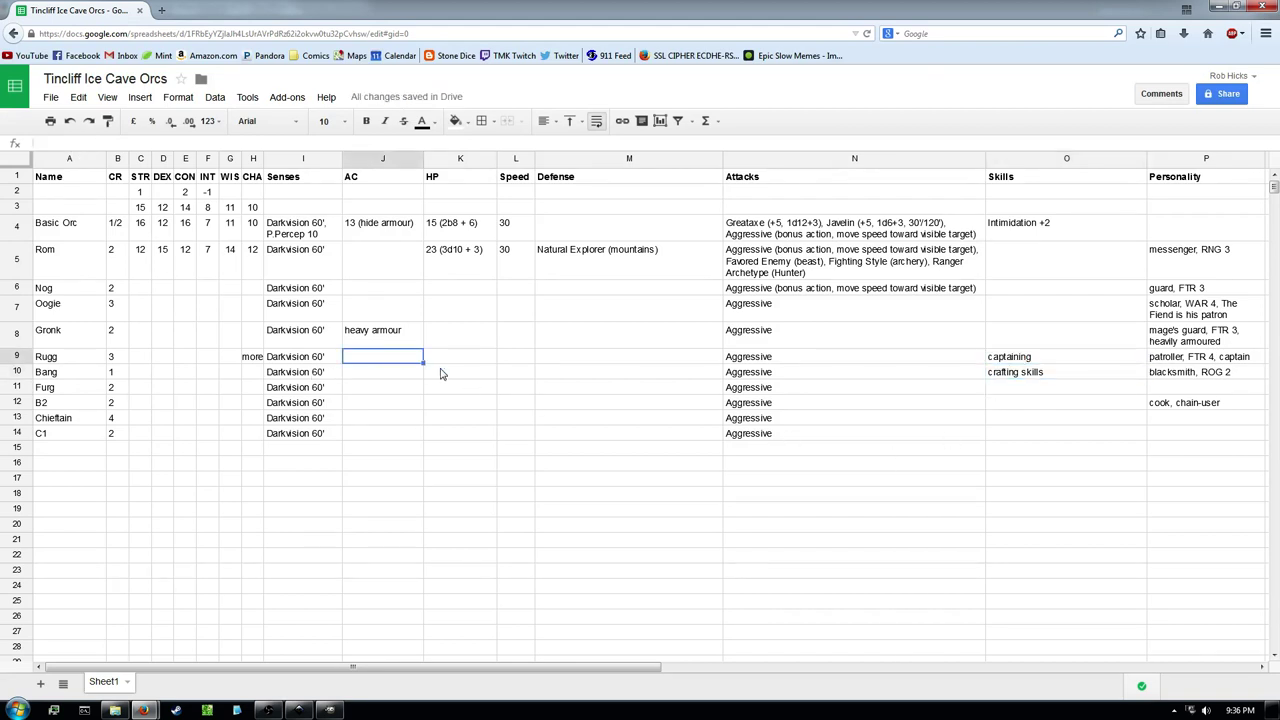
{"action": "type", "text": "better than oth"}
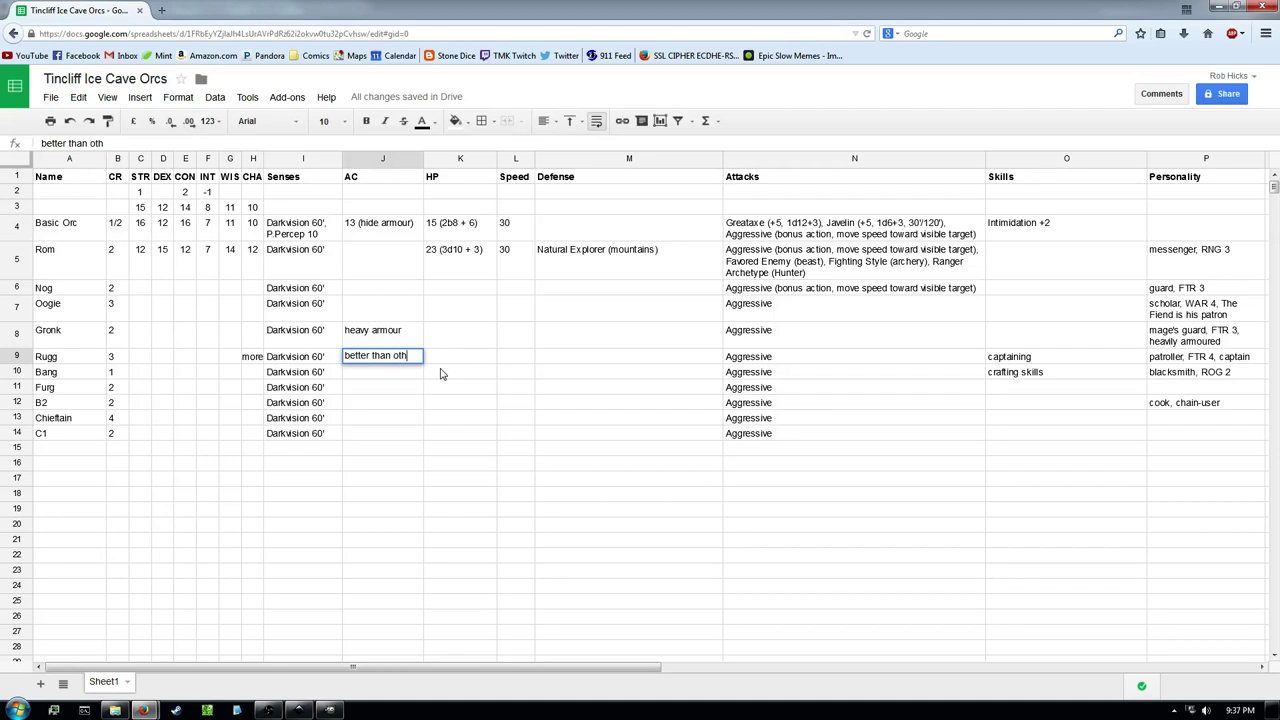
{"action": "type", "text": "ers"}
{"action": "key", "text": "Return"}
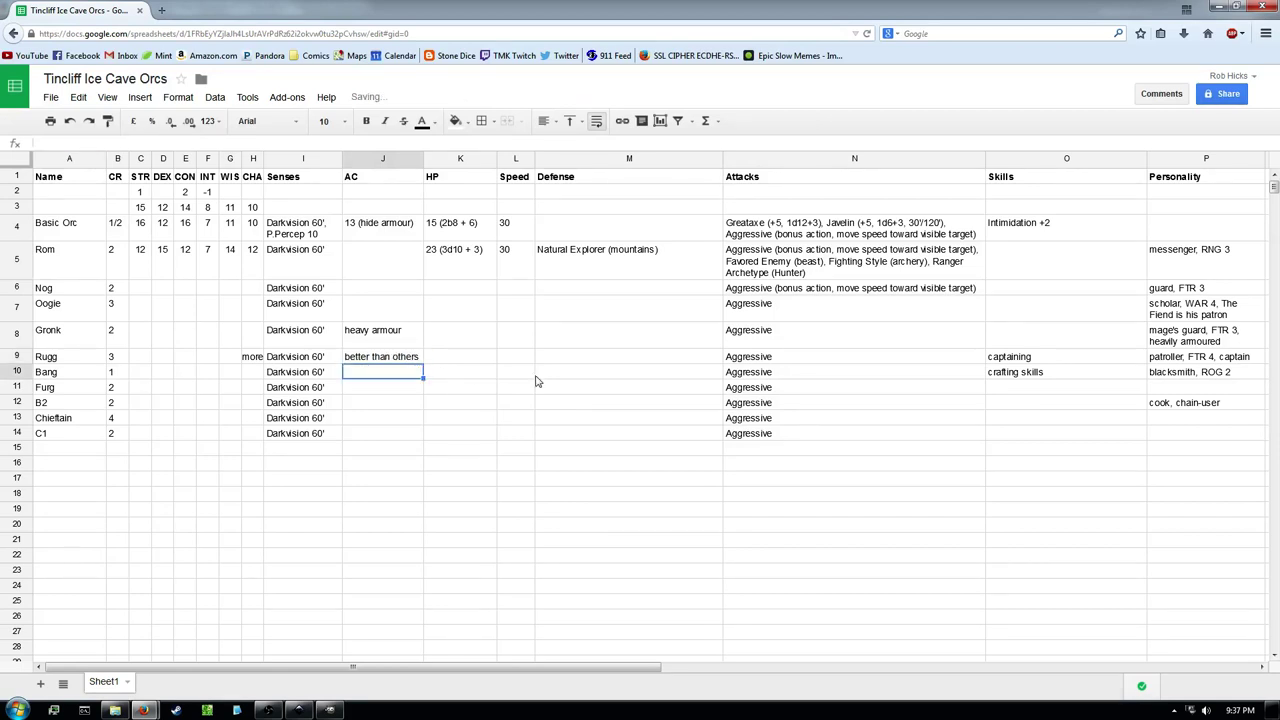
Add "better weapons" after "Aggressive" in Rugg's Attacks
{"action": "left_click", "coordinate": [806, 361]}
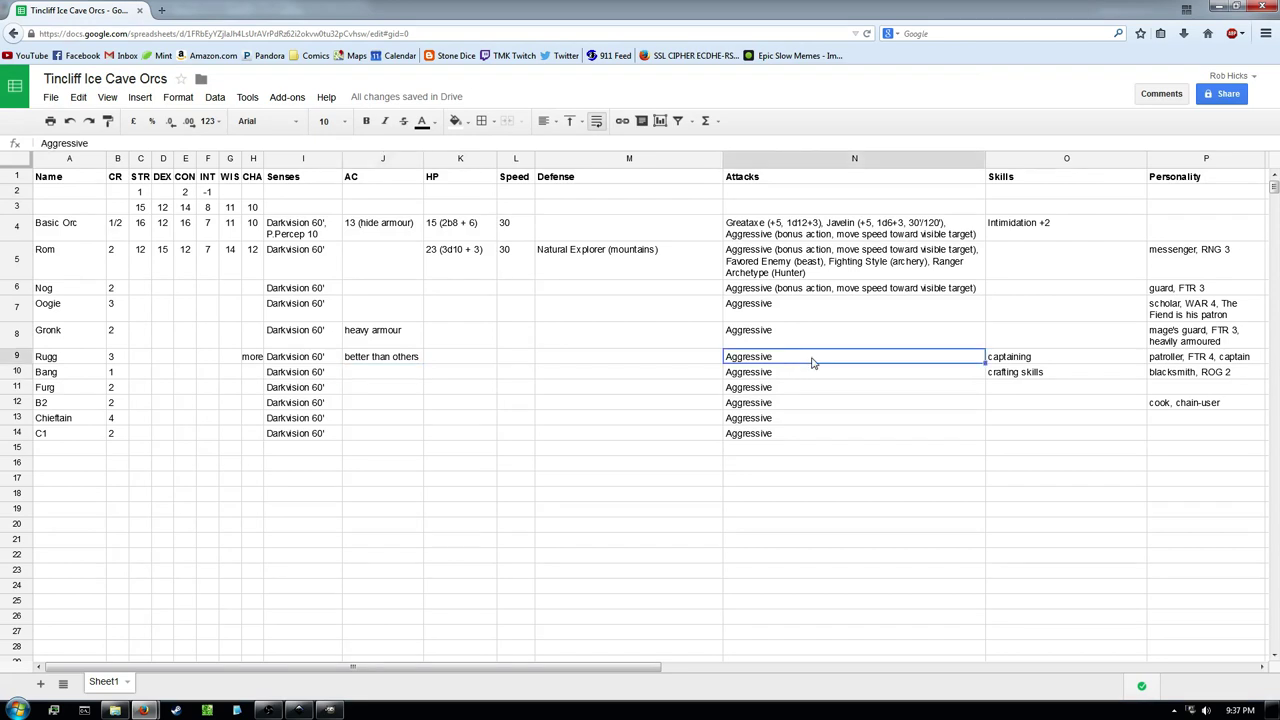
{"action": "double_click", "coordinate": [808, 357]}
{"action": "type", "text": ", better"}
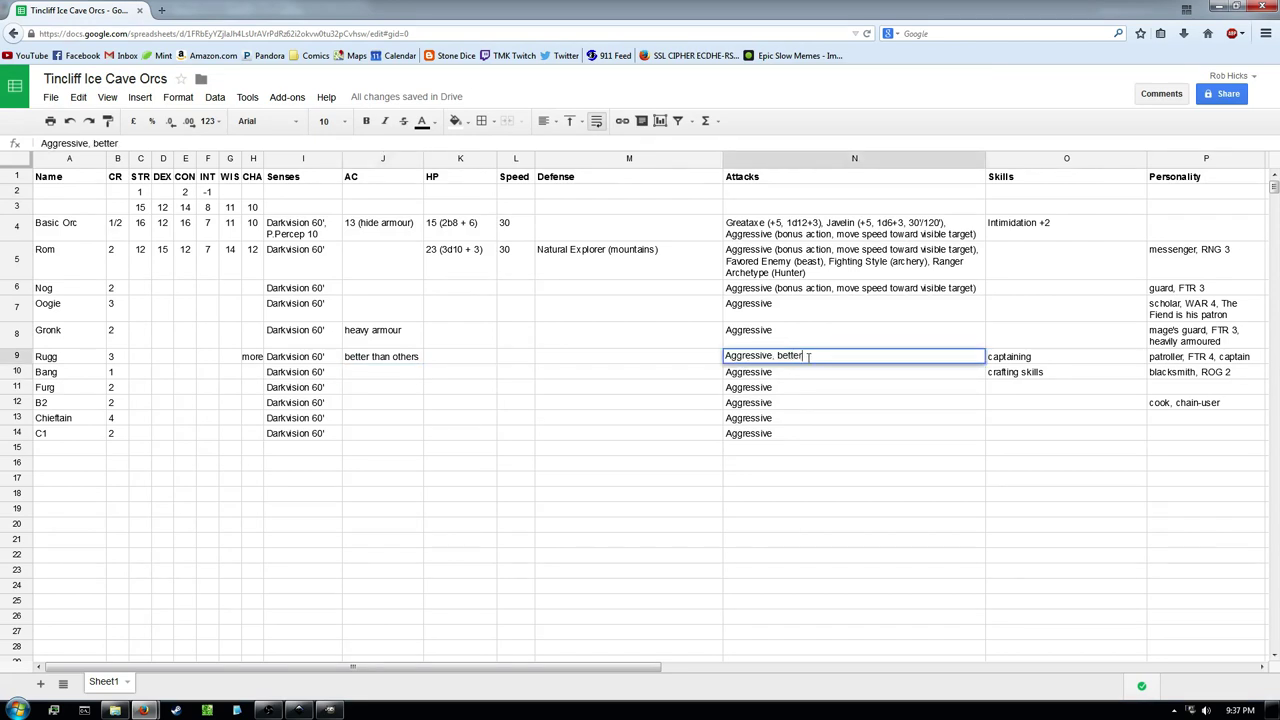
{"action": "type", "text": " weapons"}
{"action": "key", "text": "Return"}
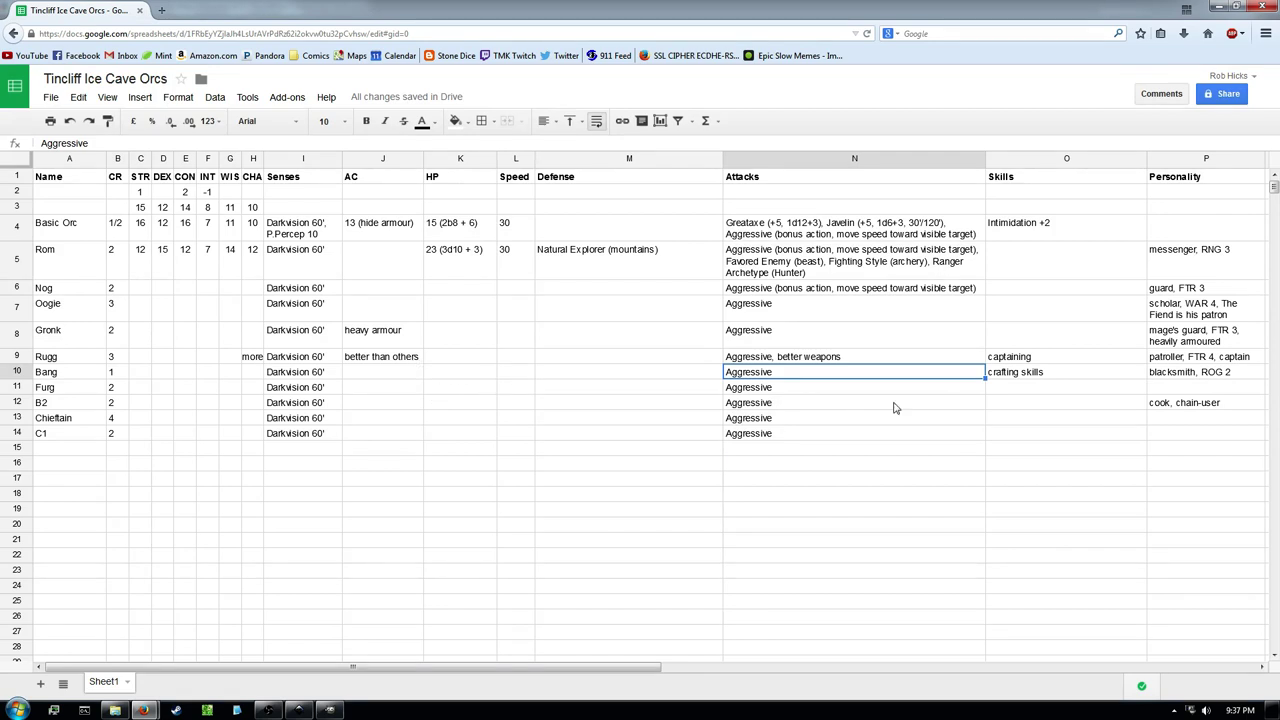
{"action": "left_click", "coordinate": [1228, 376]}
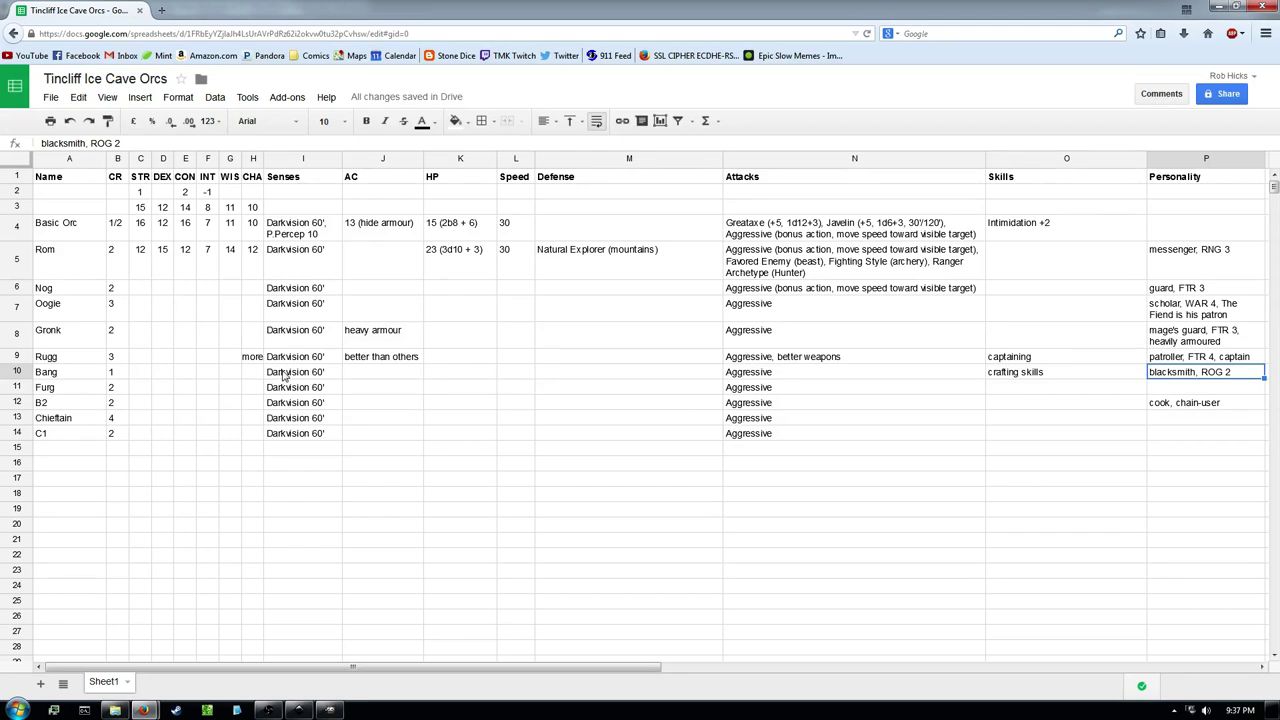
{"action": "left_click", "coordinate": [211, 371]}
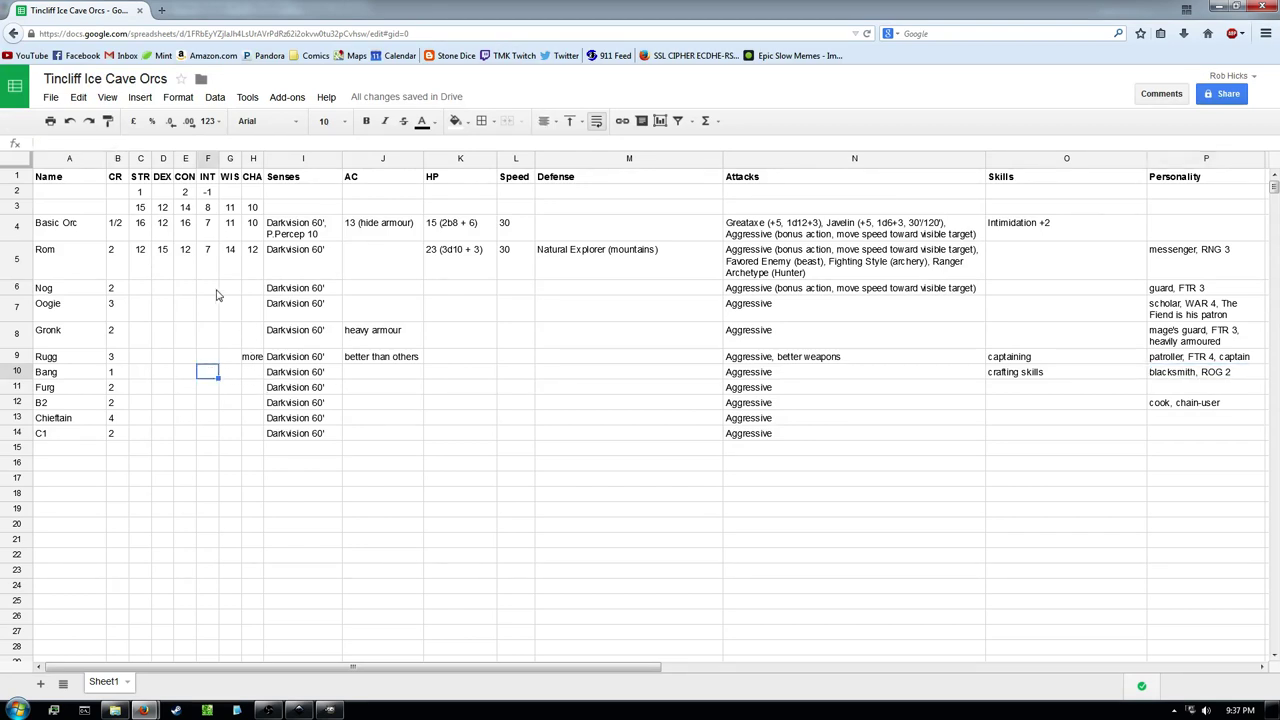
{"action": "left_click", "coordinate": [207, 318]}
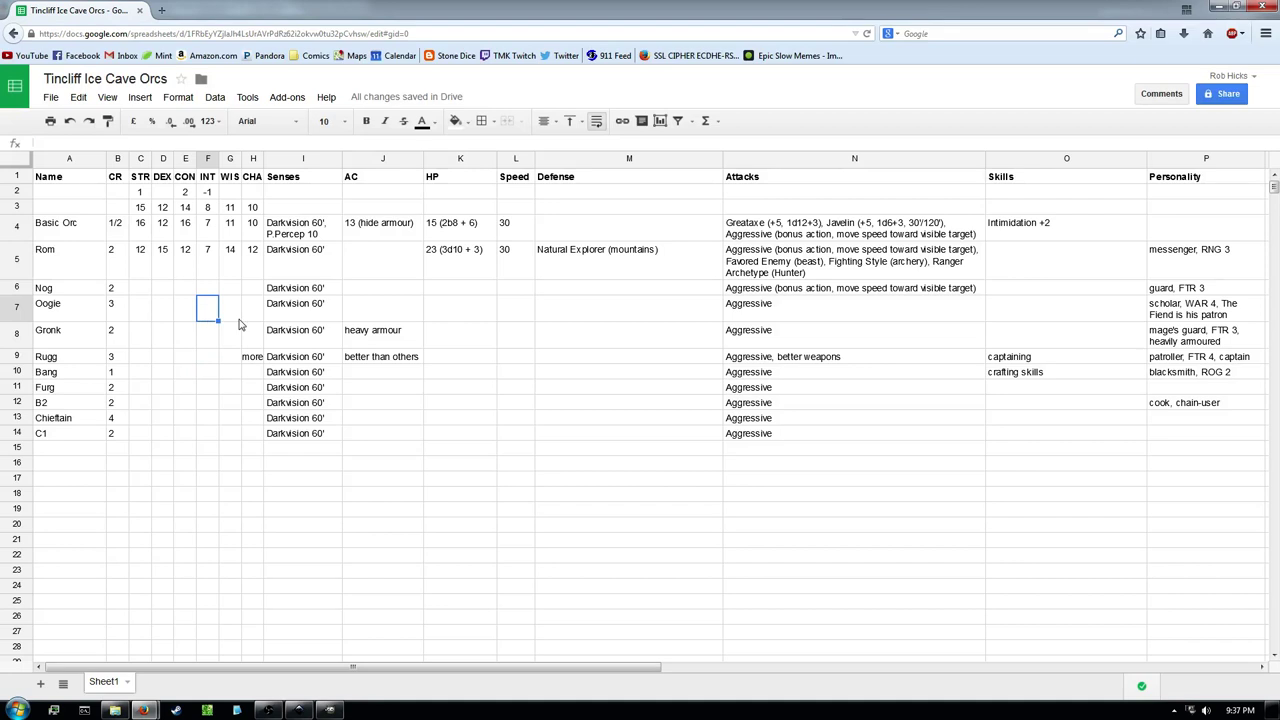
{"action": "left_click", "coordinate": [237, 371]}
{"action": "left_click", "coordinate": [1188, 394]}
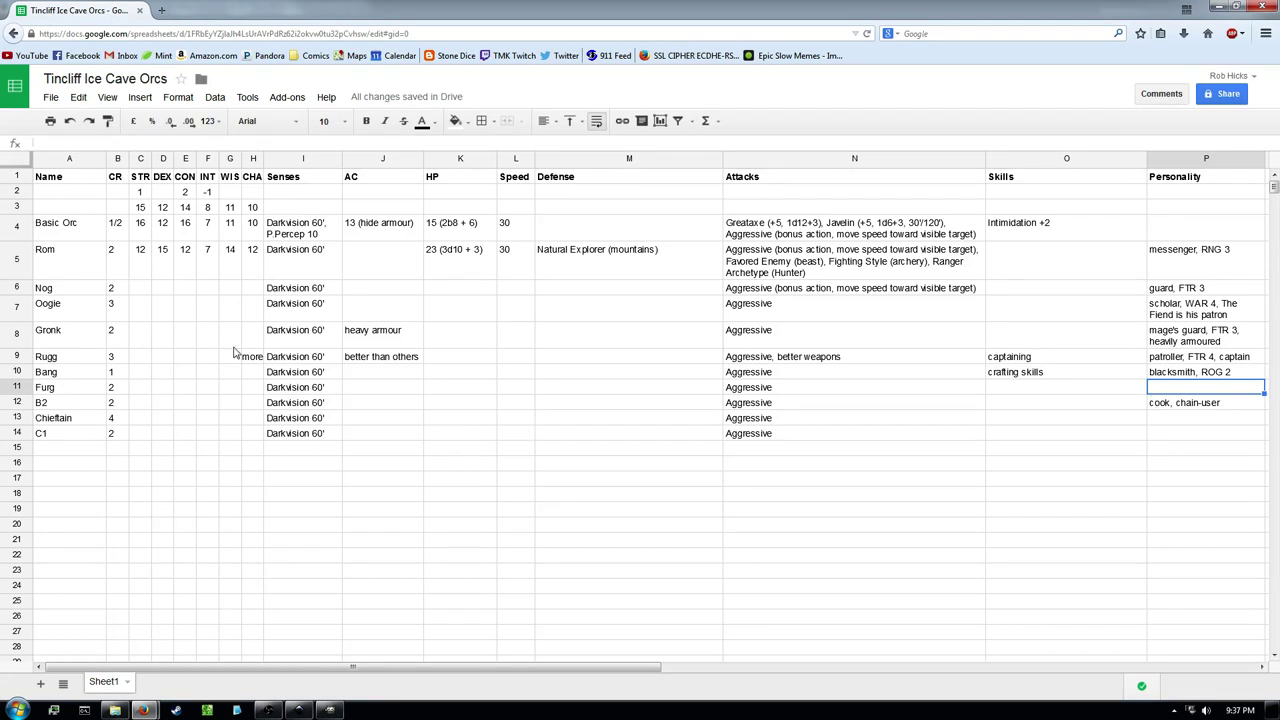
Copy the name Rugg from row 9 and replace it there with "Portn (captain)"
{"action": "left_click", "coordinate": [67, 362]}
{"action": "key", "text": "ctrl+c"}
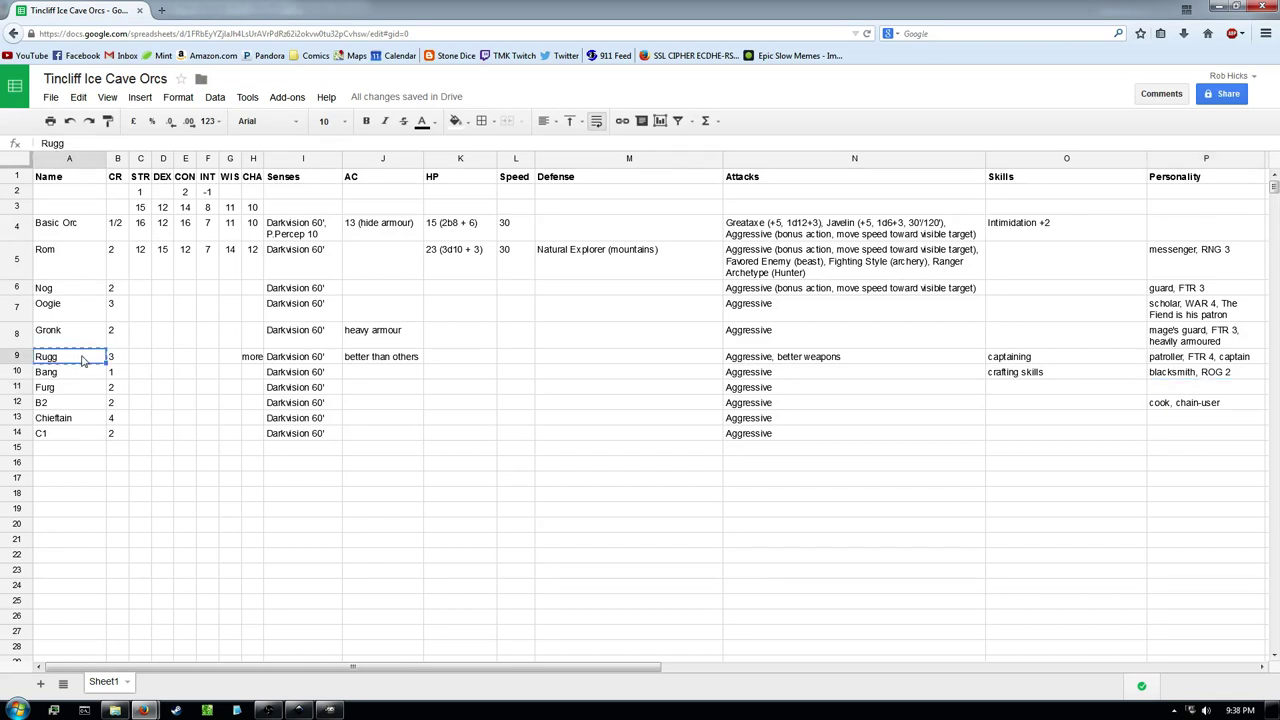
{"action": "type", "text": "Portn"}
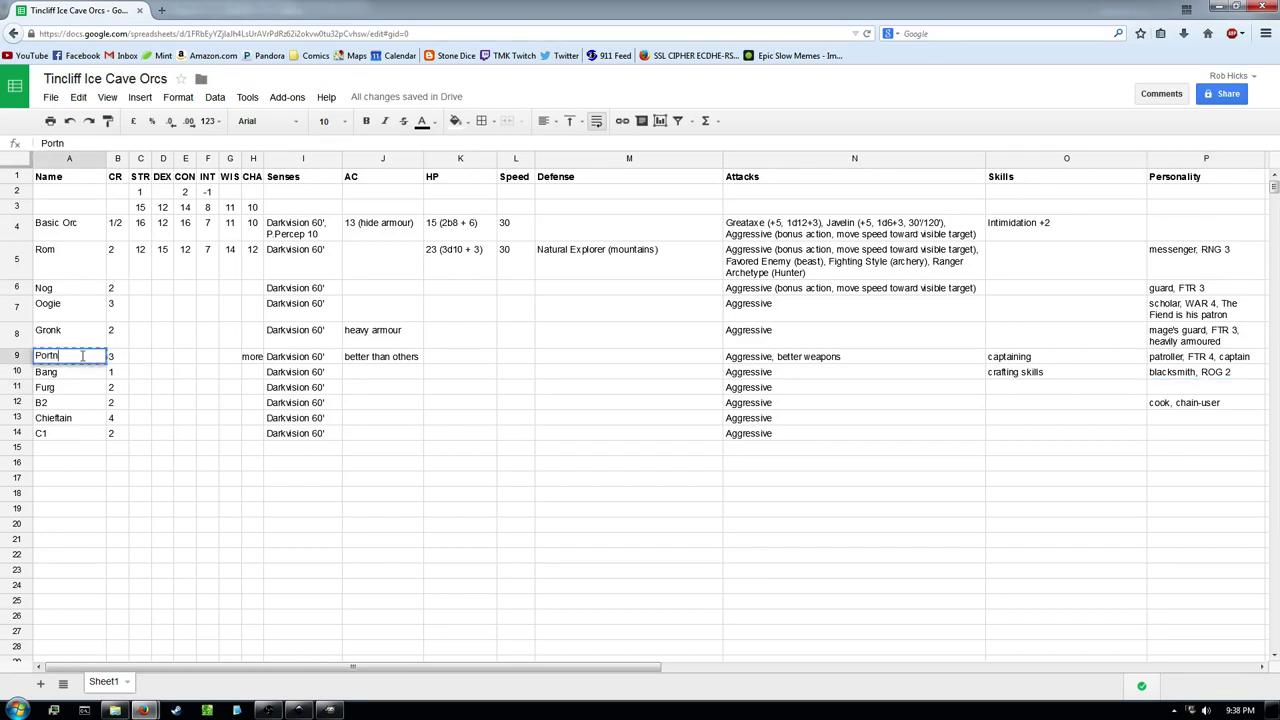
{"action": "type", "text": " (captain"}
{"action": "key", "text": "Return"}
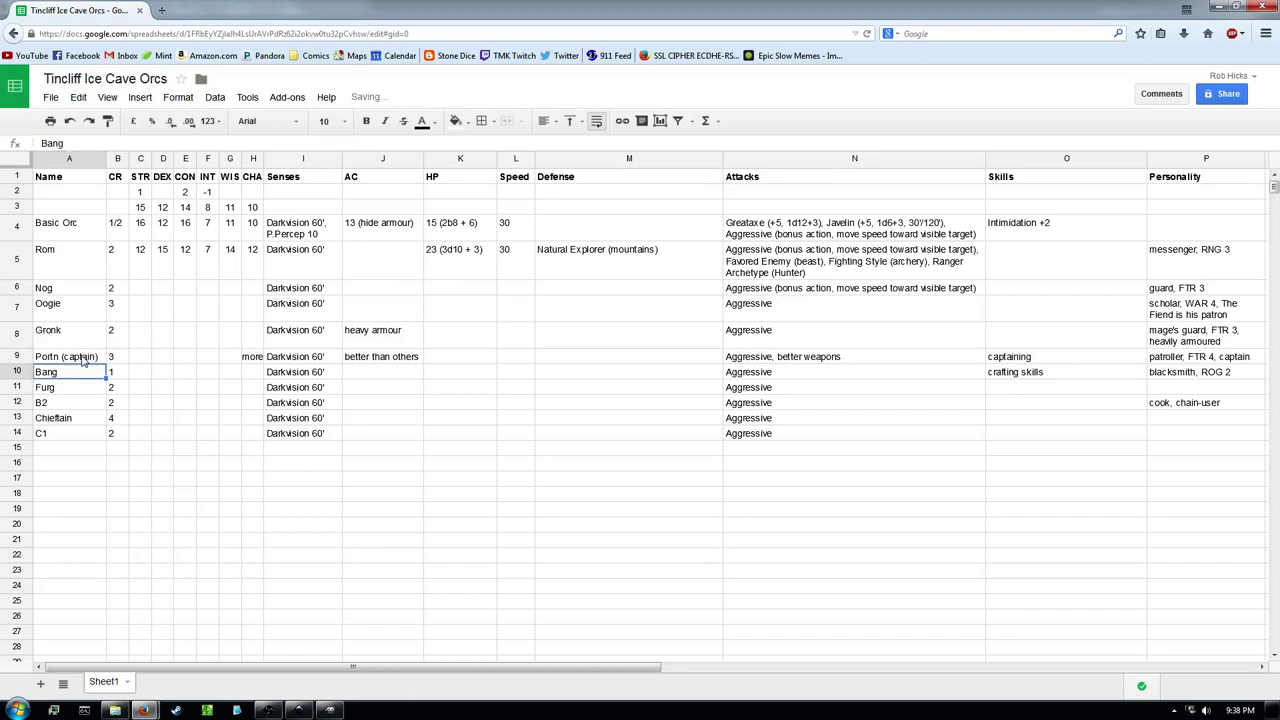
Replace the name B2 in row 12 with "Rugg"
{"action": "left_click", "coordinate": [63, 405]}
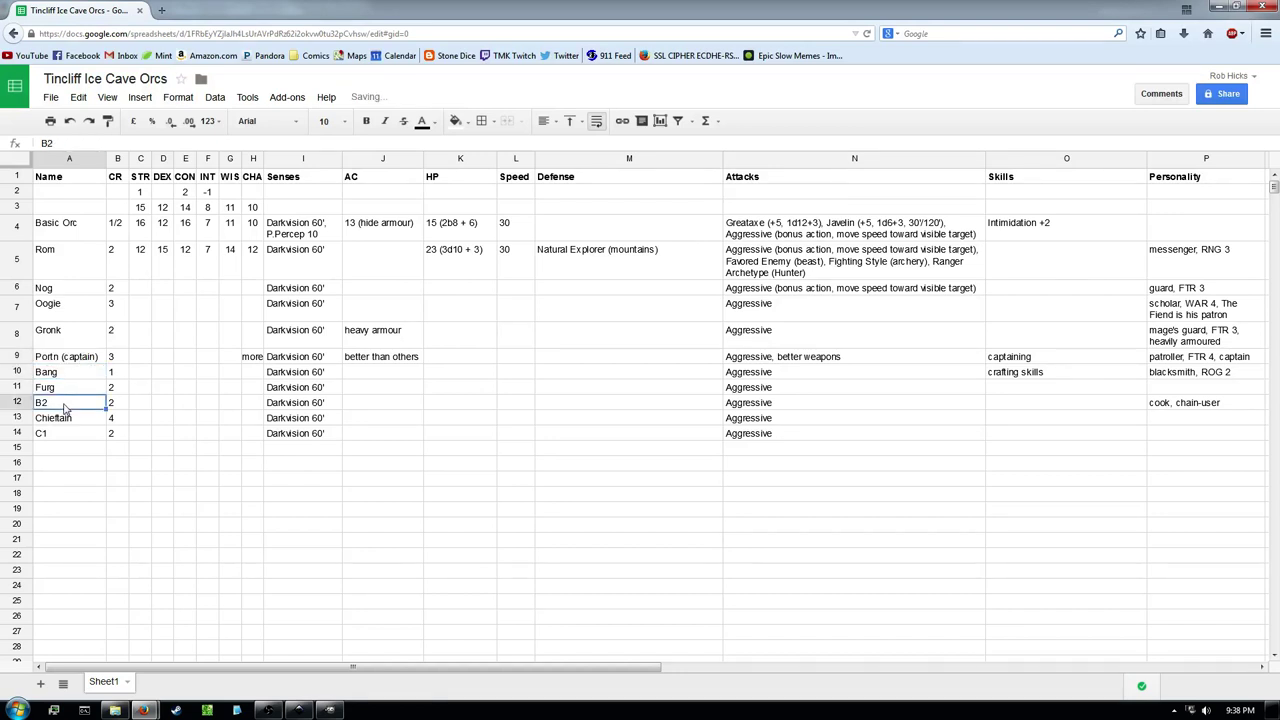
{"action": "type", "text": "Rugg"}
{"action": "key", "text": "Tab"}
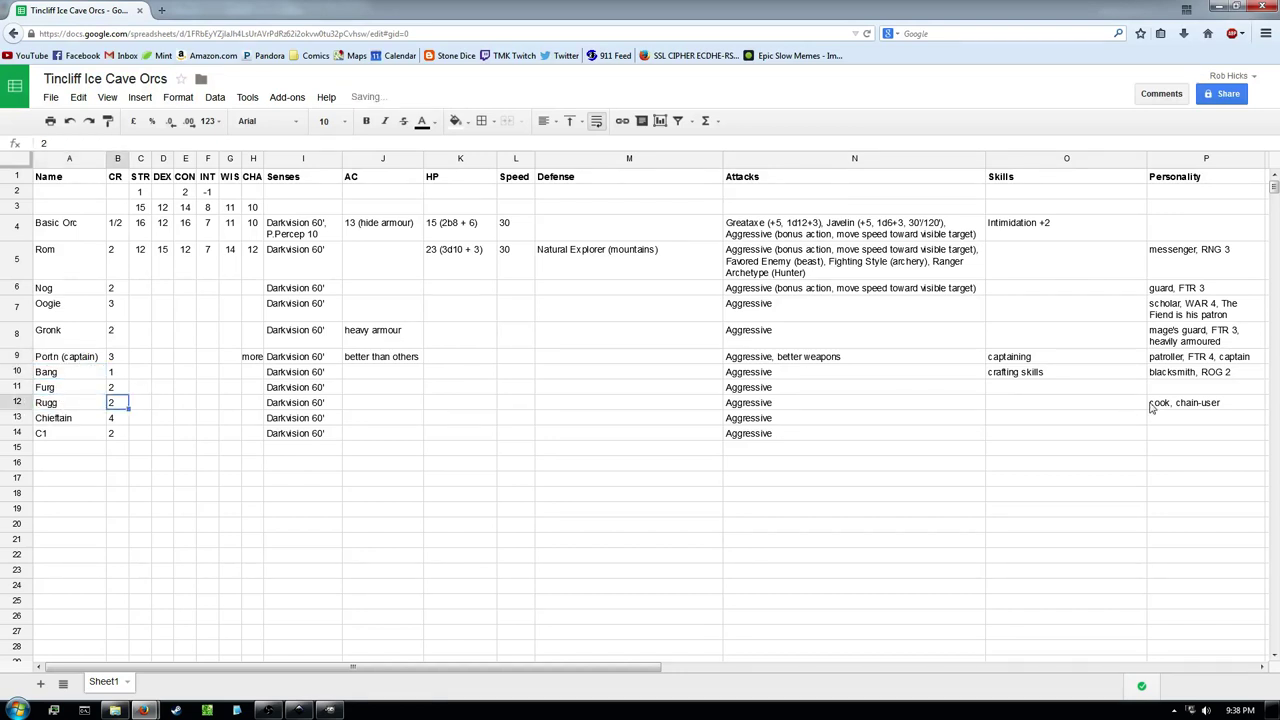
{"action": "left_click_drag", "start_coordinate": [1151, 407], "coordinate": [37, 400]}
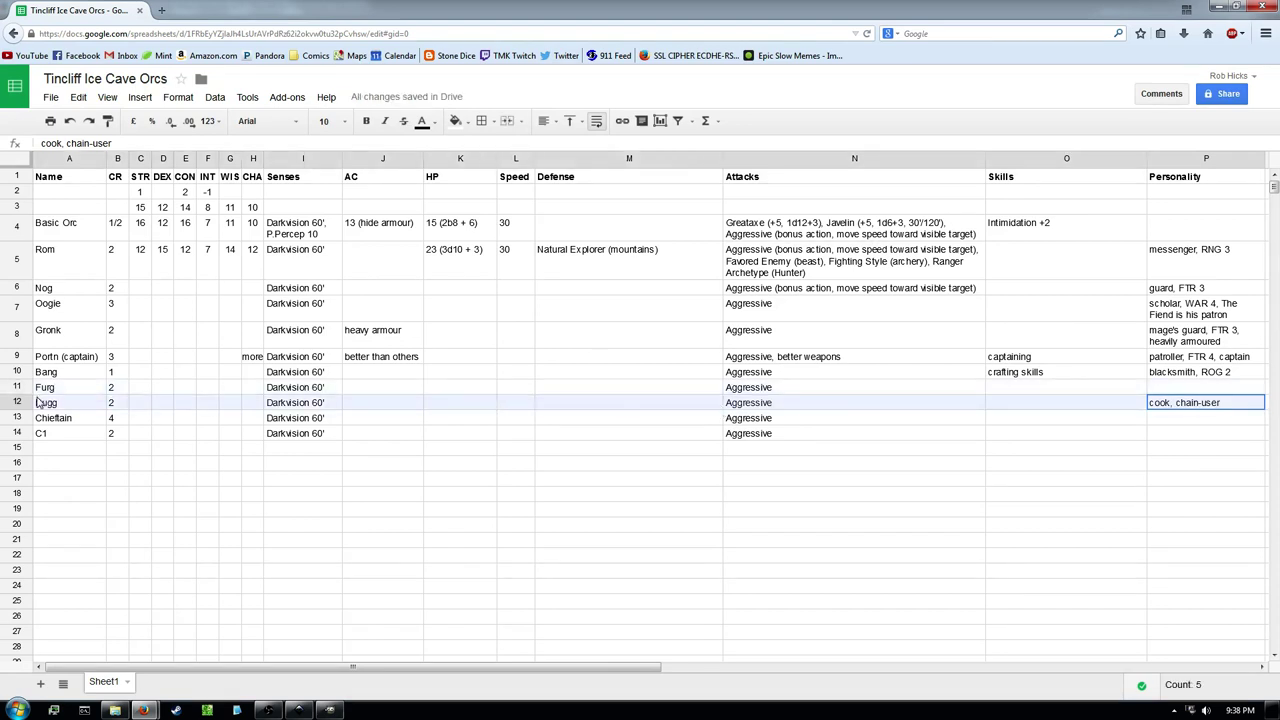
Enter "chaplain, CLR 3" as the Personality for Furg
{"action": "left_click", "coordinate": [1190, 392]}
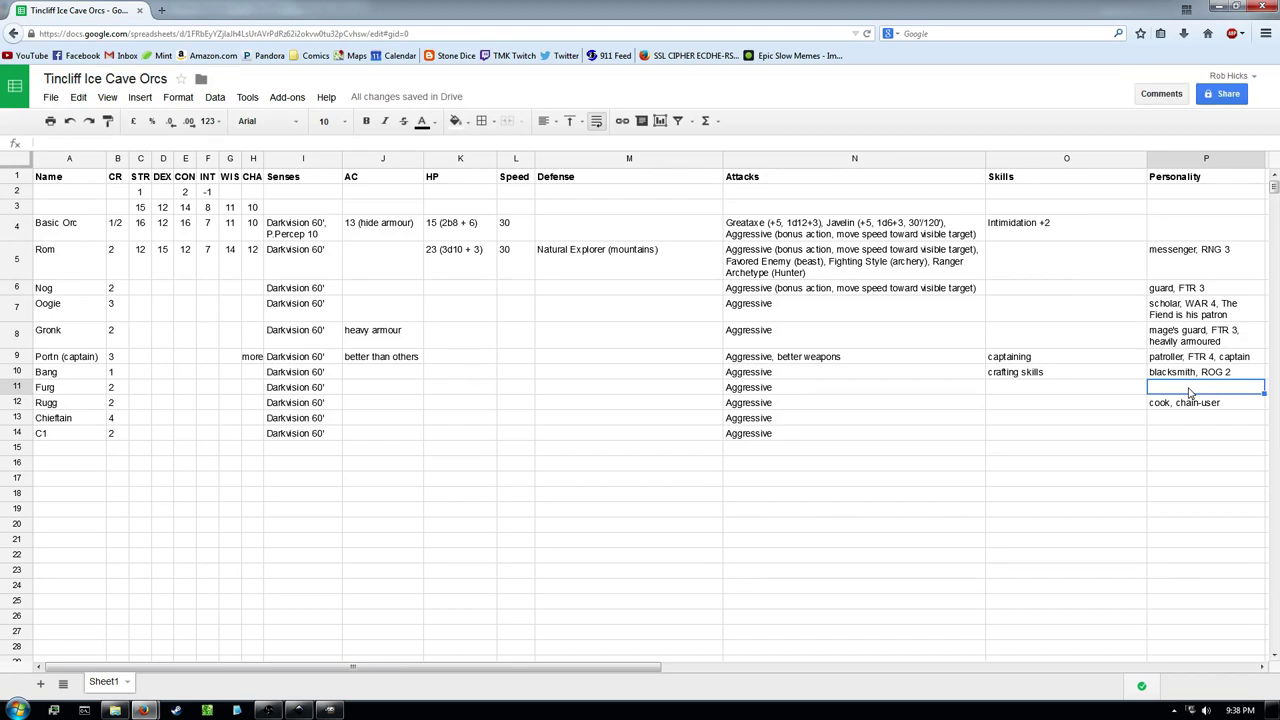
{"action": "type", "text": "ch"}
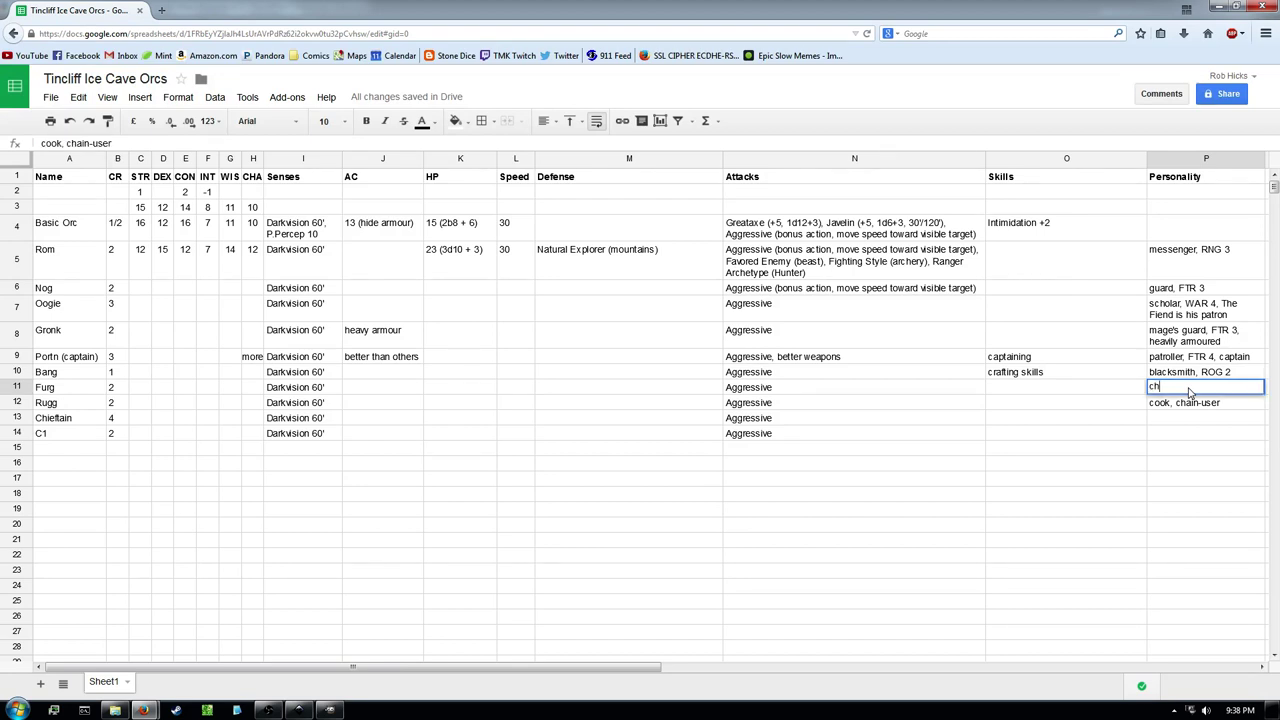
{"action": "type", "text": "aplain, CLR 3"}
{"action": "key", "text": "Return"}
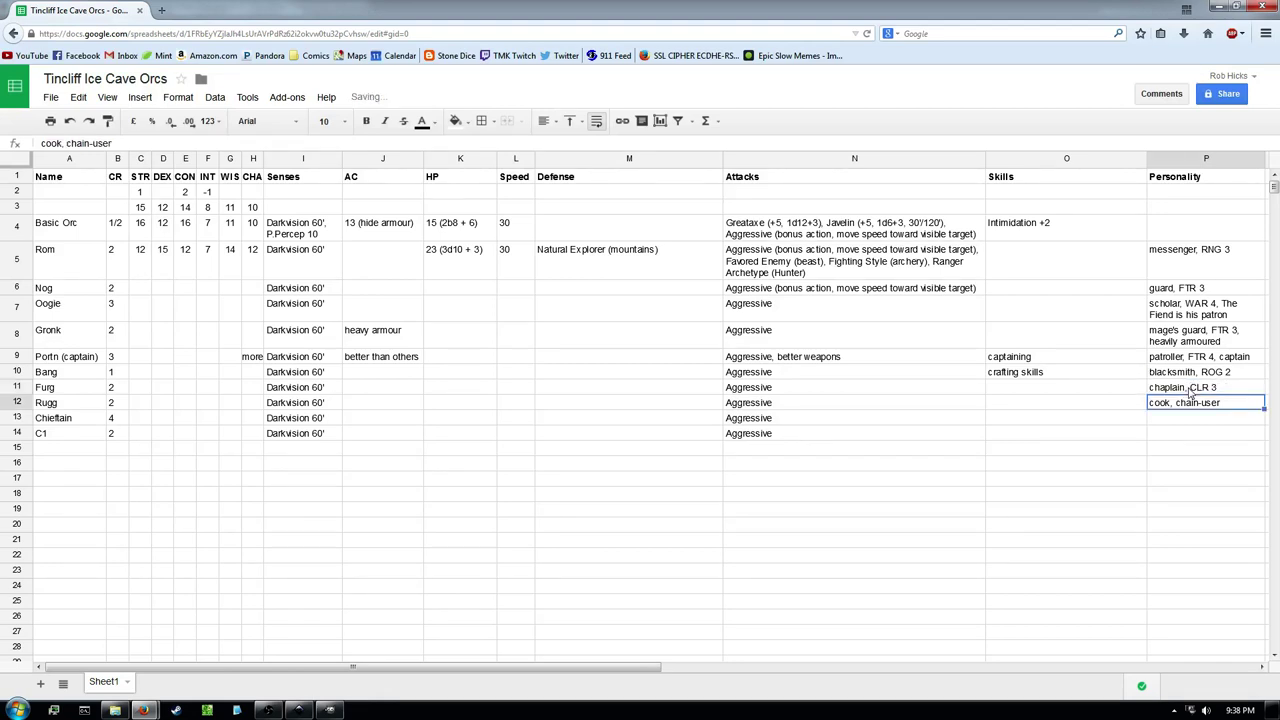
Enter "more" as Furg's WIS and "less" as Furg's AC
{"action": "left_click", "coordinate": [228, 386]}
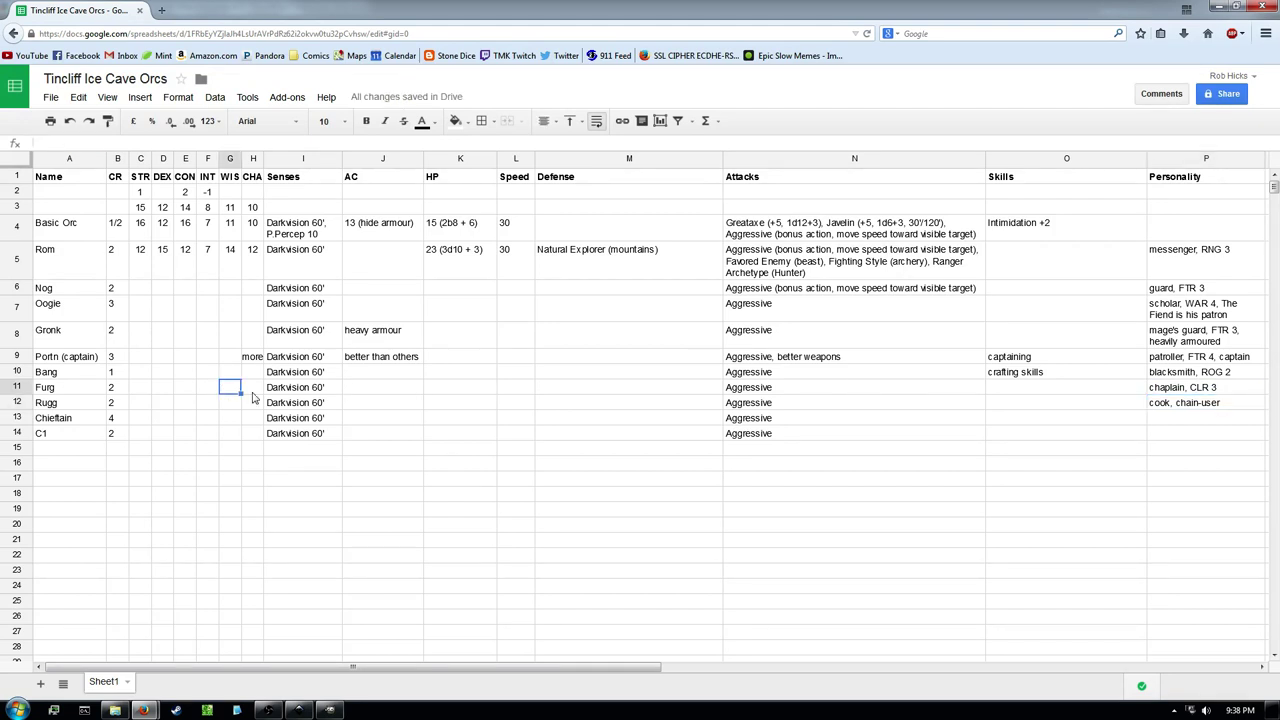
{"action": "type", "text": "more"}
{"action": "key", "text": "Return"}
{"action": "key", "text": "Up"}
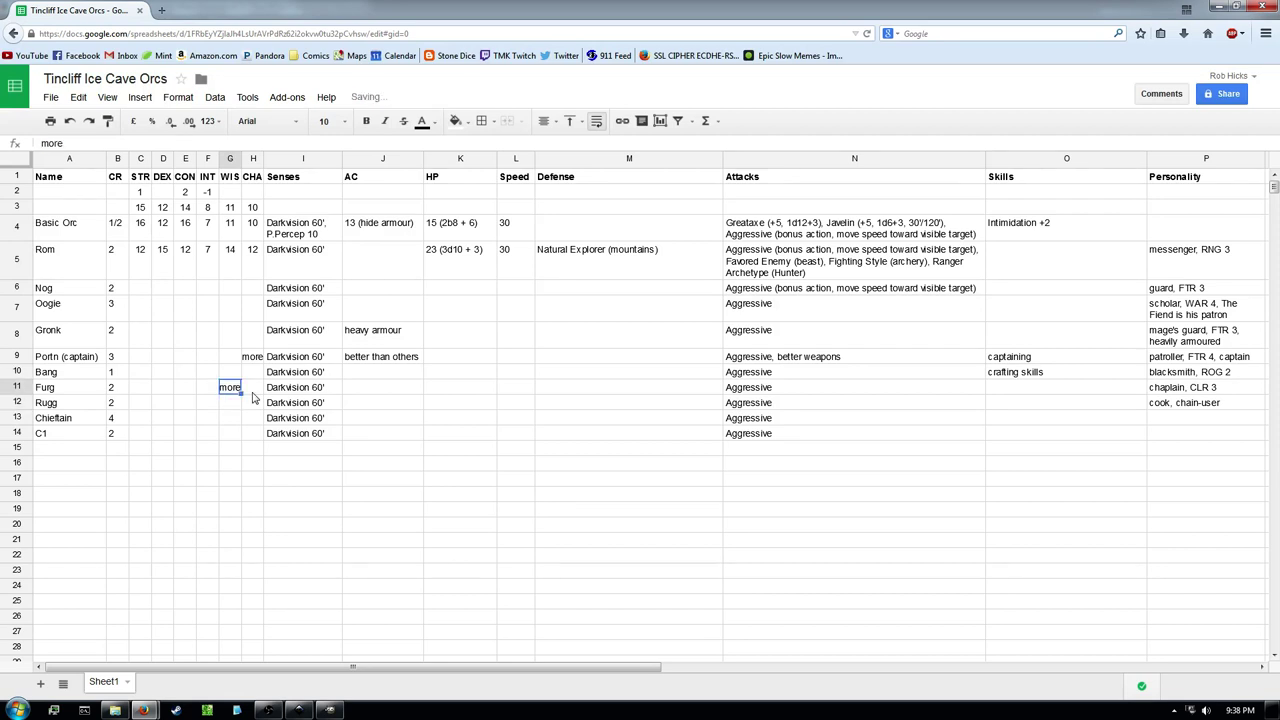
{"action": "key", "text": "Right"}
{"action": "key", "text": "Right"}
{"action": "key", "text": "Right"}
{"action": "type", "text": "less"}
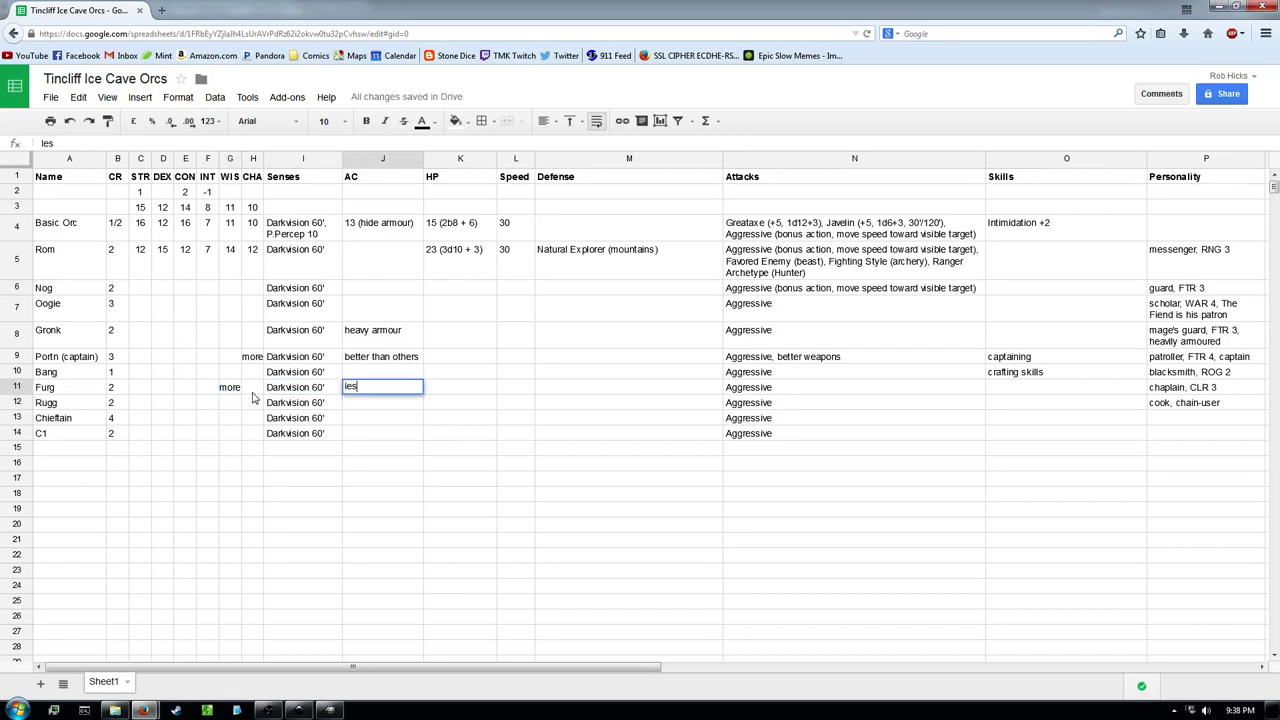
Add "less dps" after "Aggressive" in Furg's Attacks, separated by a comma
{"action": "key", "text": "Right"}
{"action": "key", "text": "Right"}
{"action": "key", "text": "Right"}
{"action": "key", "text": "Right"}
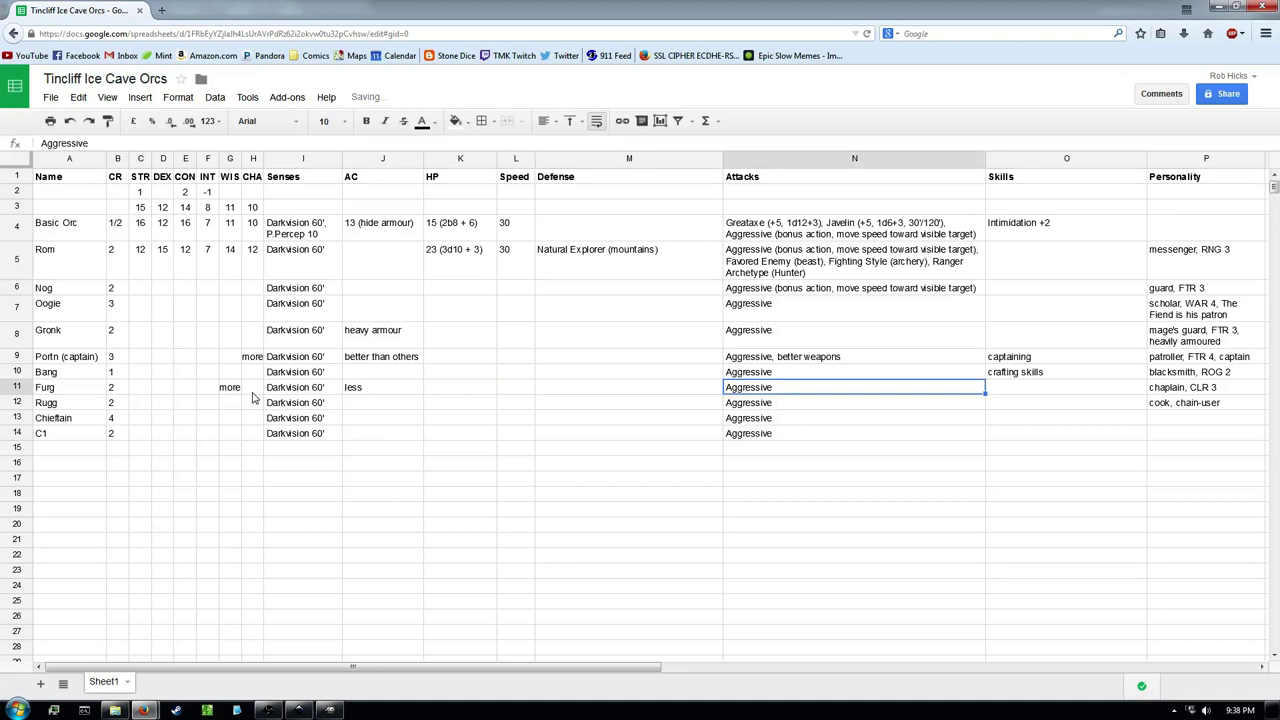
{"action": "double_click", "coordinate": [879, 386]}
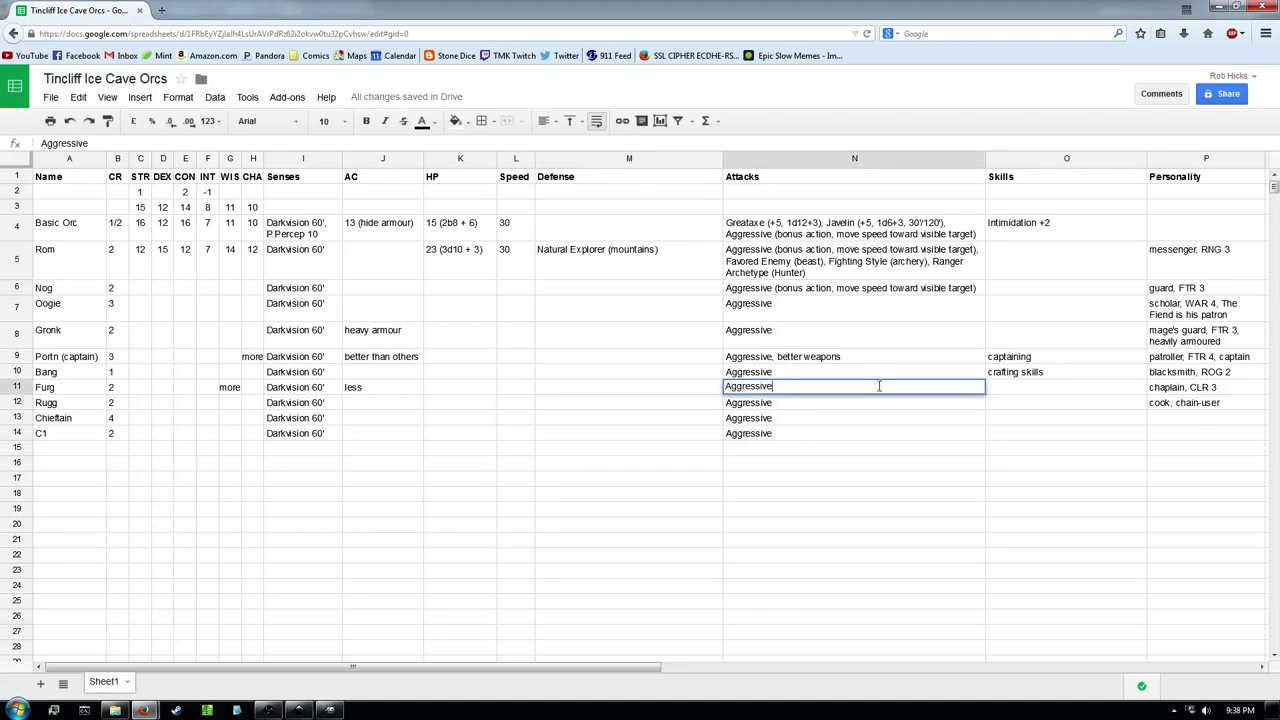
{"action": "type", "text": ", less dps"}
{"action": "key", "text": "Return"}
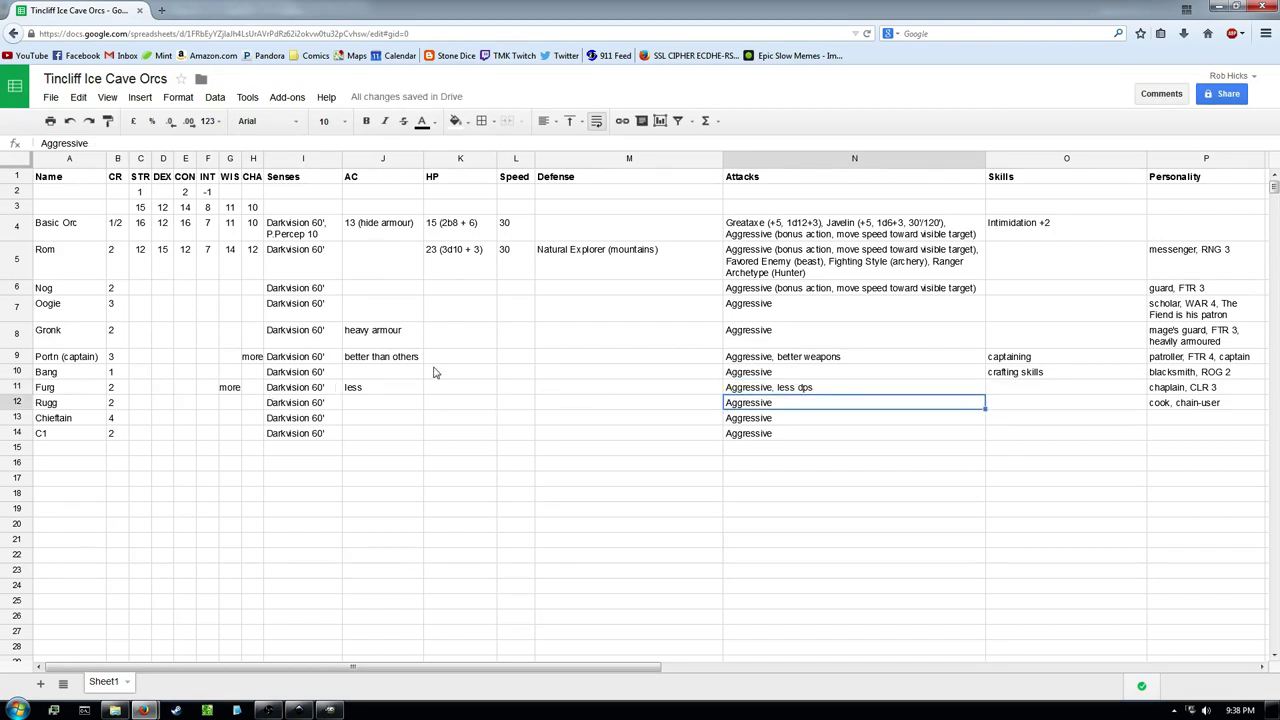
Add "uses a meathook chain as a chain flail" after "Aggressive" in Rugg's Attacks, separated by a comma
{"action": "left_click", "coordinate": [169, 407]}
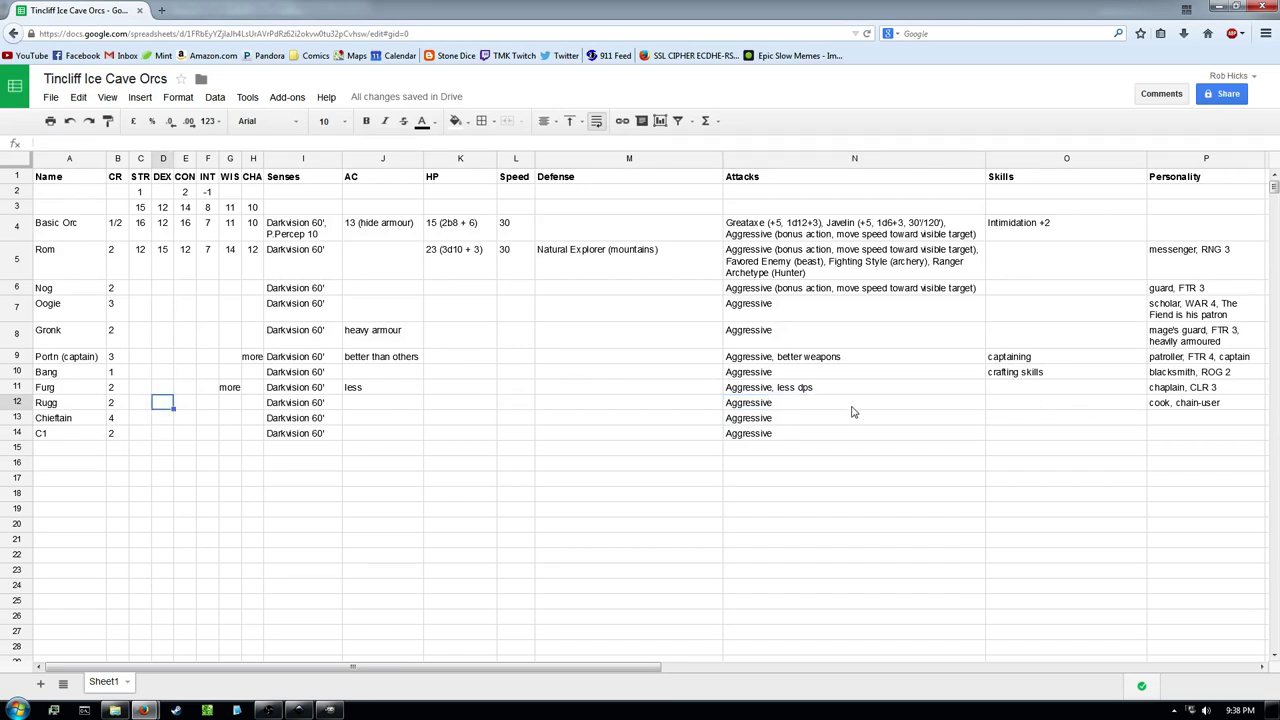
{"action": "double_click", "coordinate": [798, 405]}
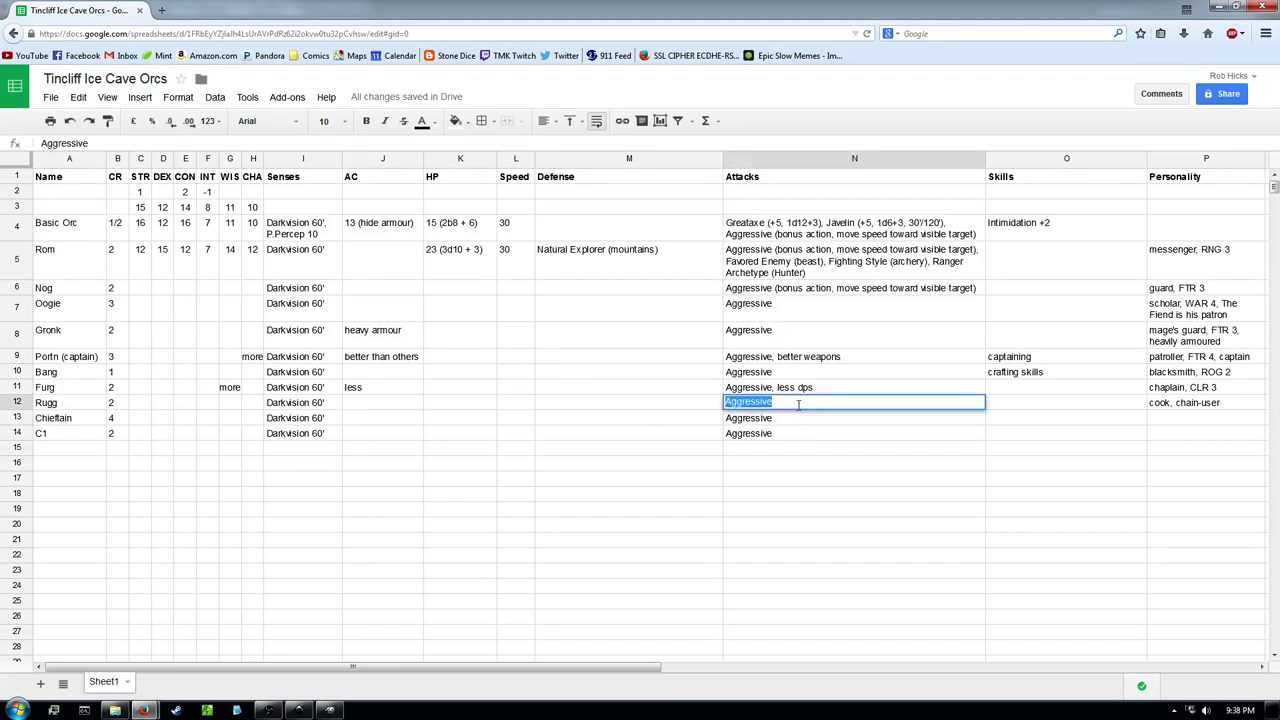
{"action": "left_click", "coordinate": [798, 405]}
{"action": "type", "text": ", uses a mea"}
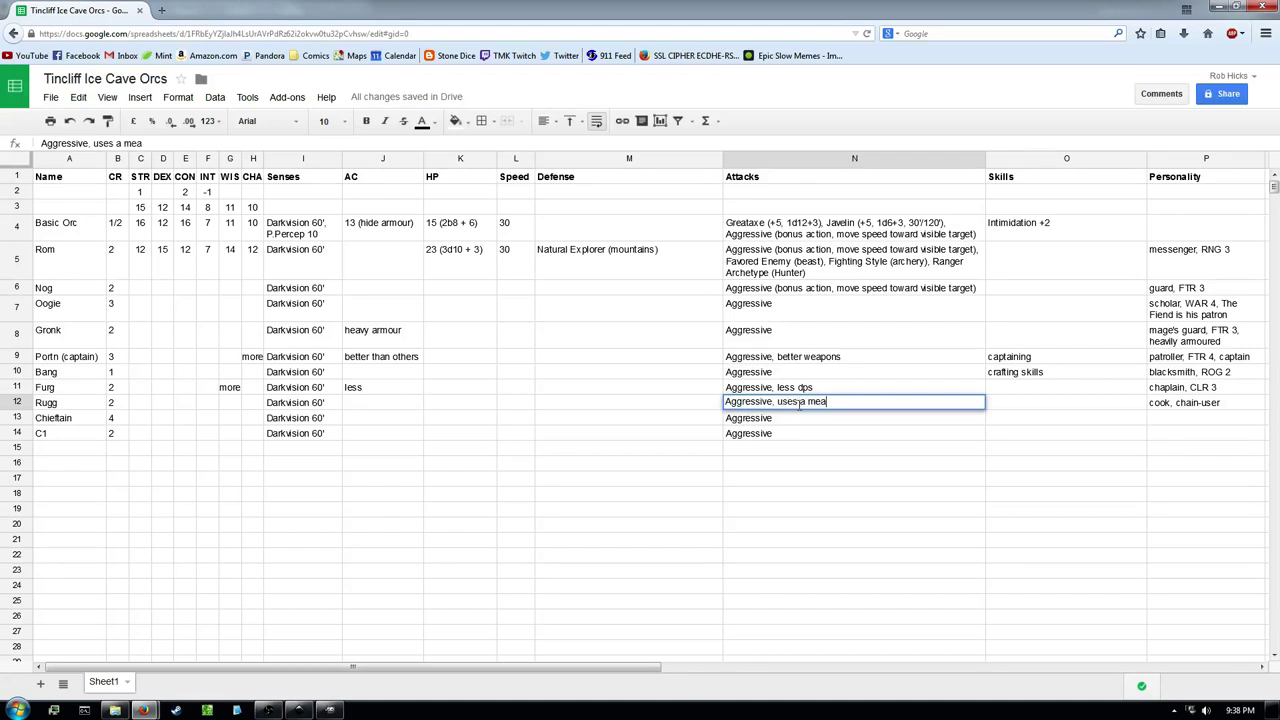
{"action": "type", "text": "thook chain as a chain fl"}
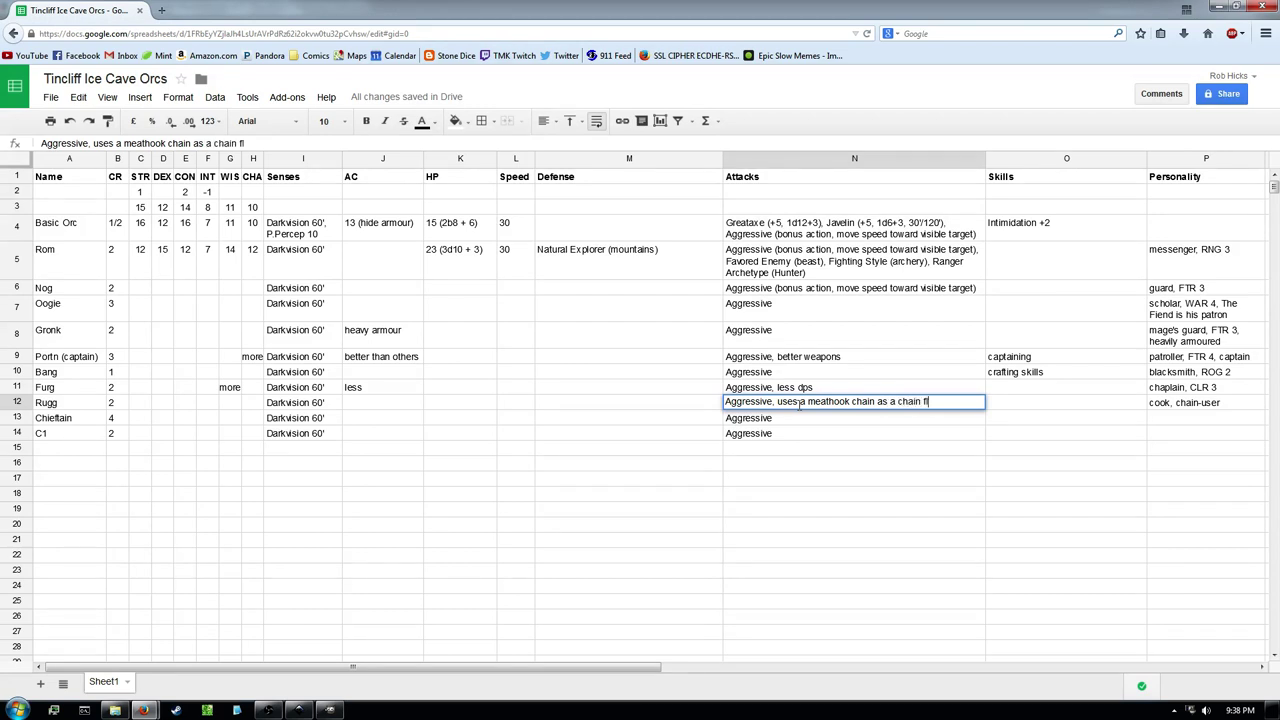
{"action": "type", "text": "ail"}
{"action": "key", "text": "Return"}
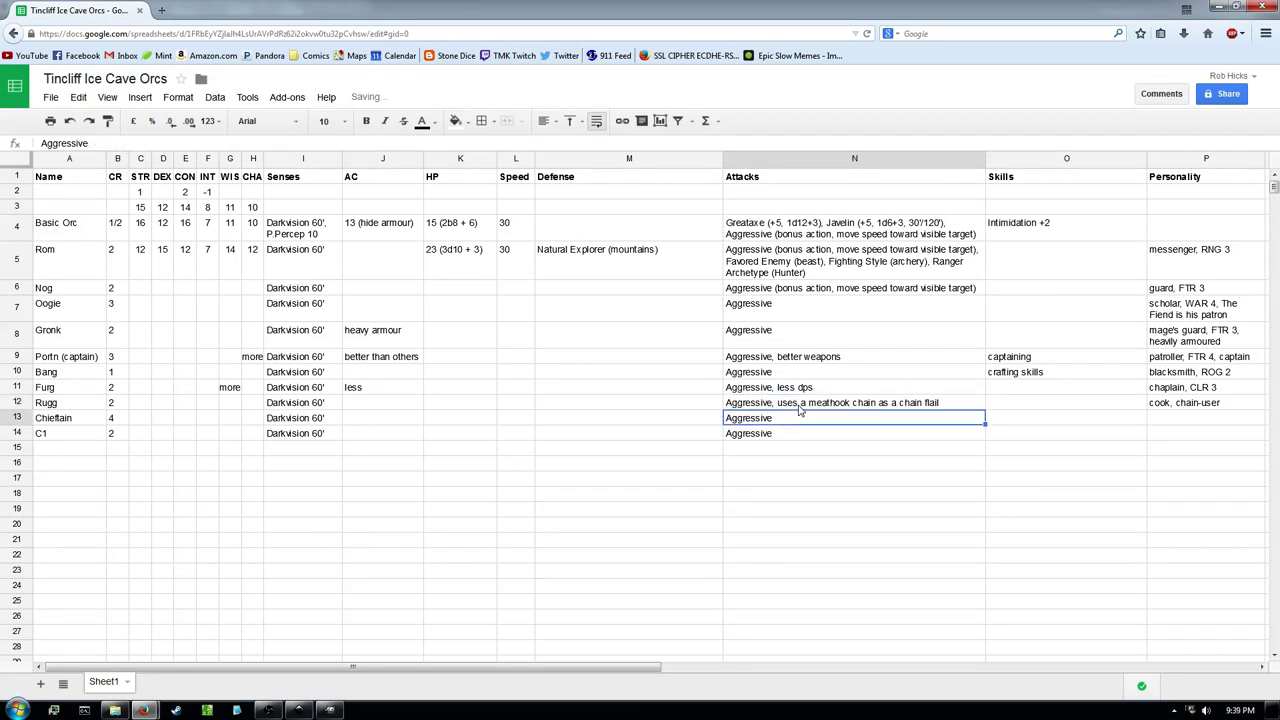
{"action": "left_click", "coordinate": [953, 402]}
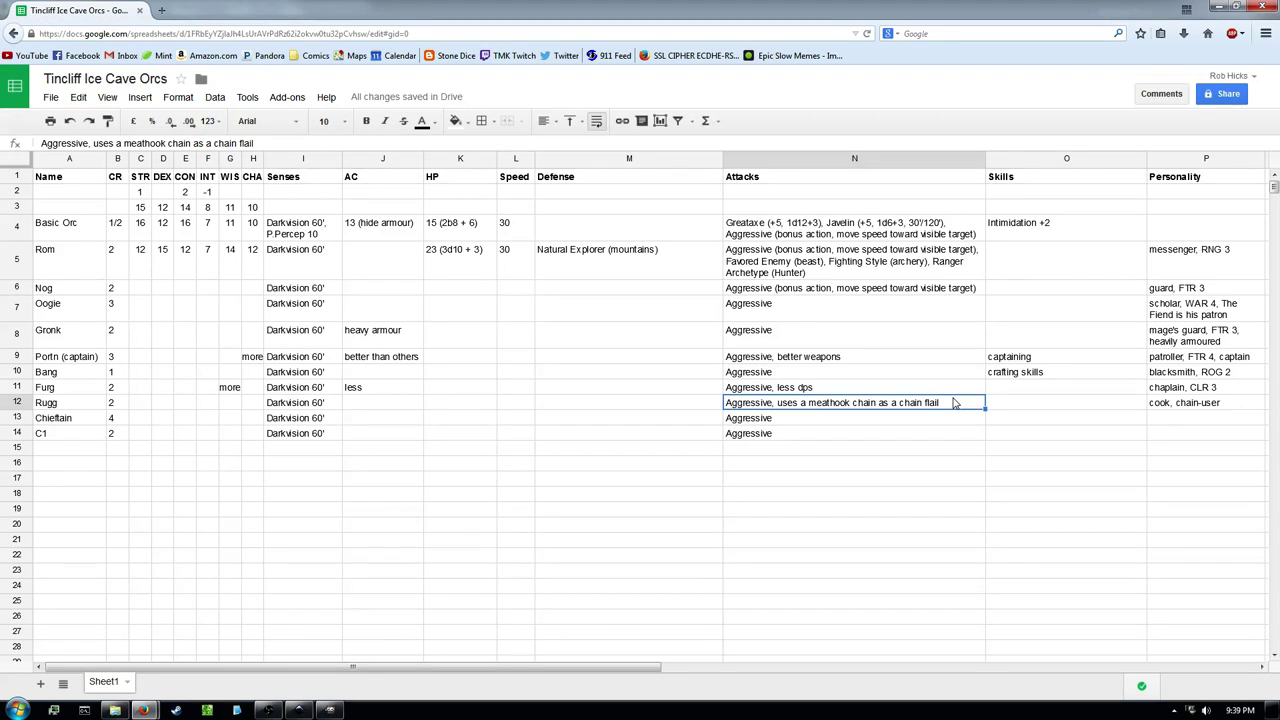
{"action": "left_click", "coordinate": [1037, 405]}
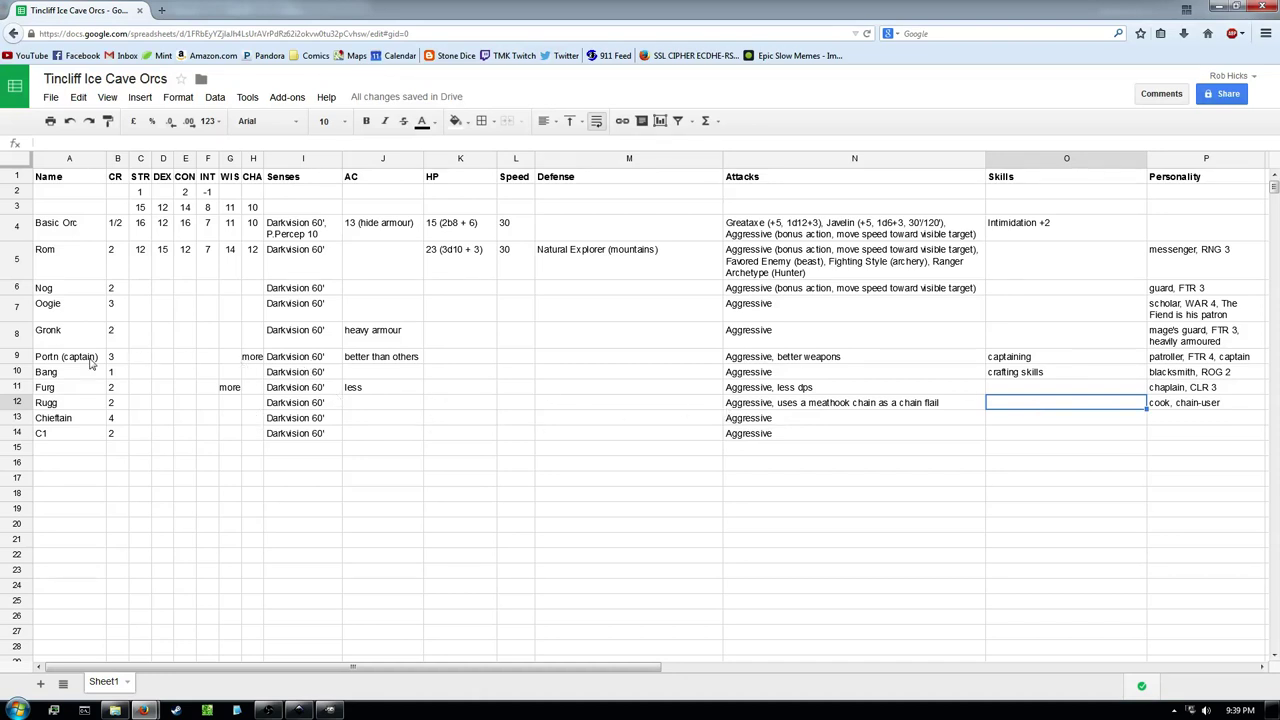
{"action": "left_click_drag", "start_coordinate": [16, 357], "coordinate": [15, 402]}
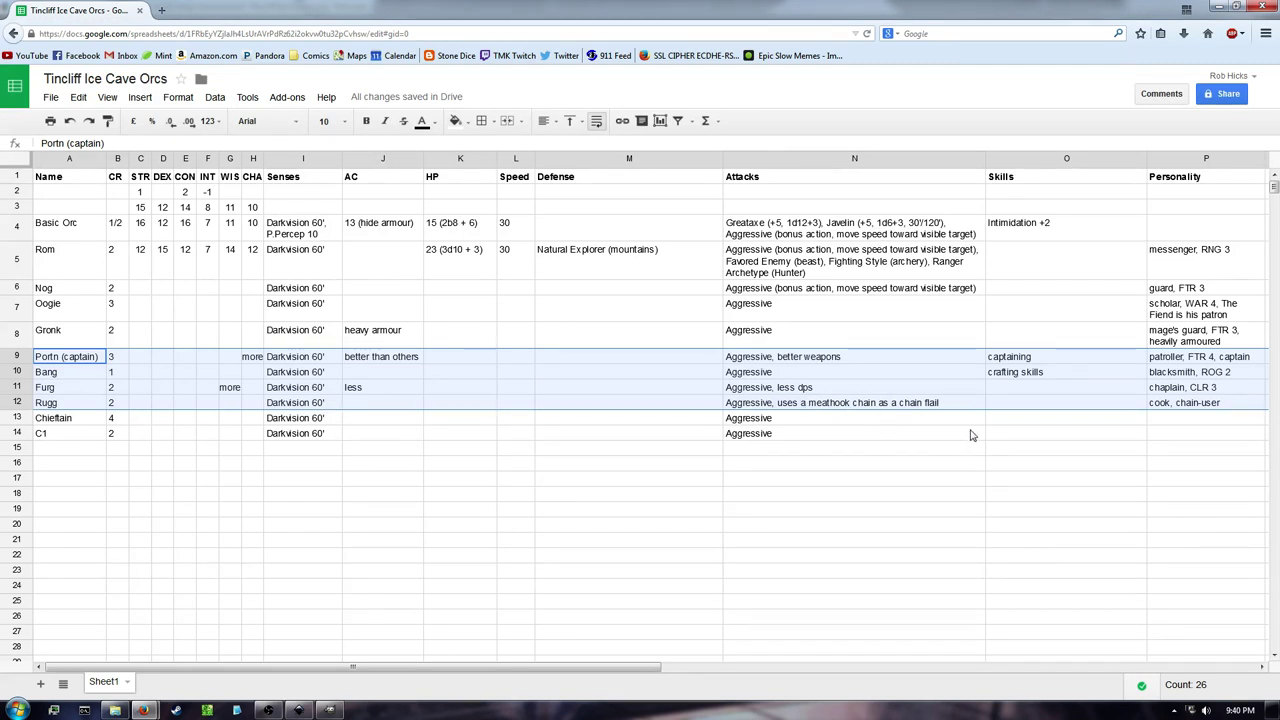
{"action": "left_click", "coordinate": [908, 391]}
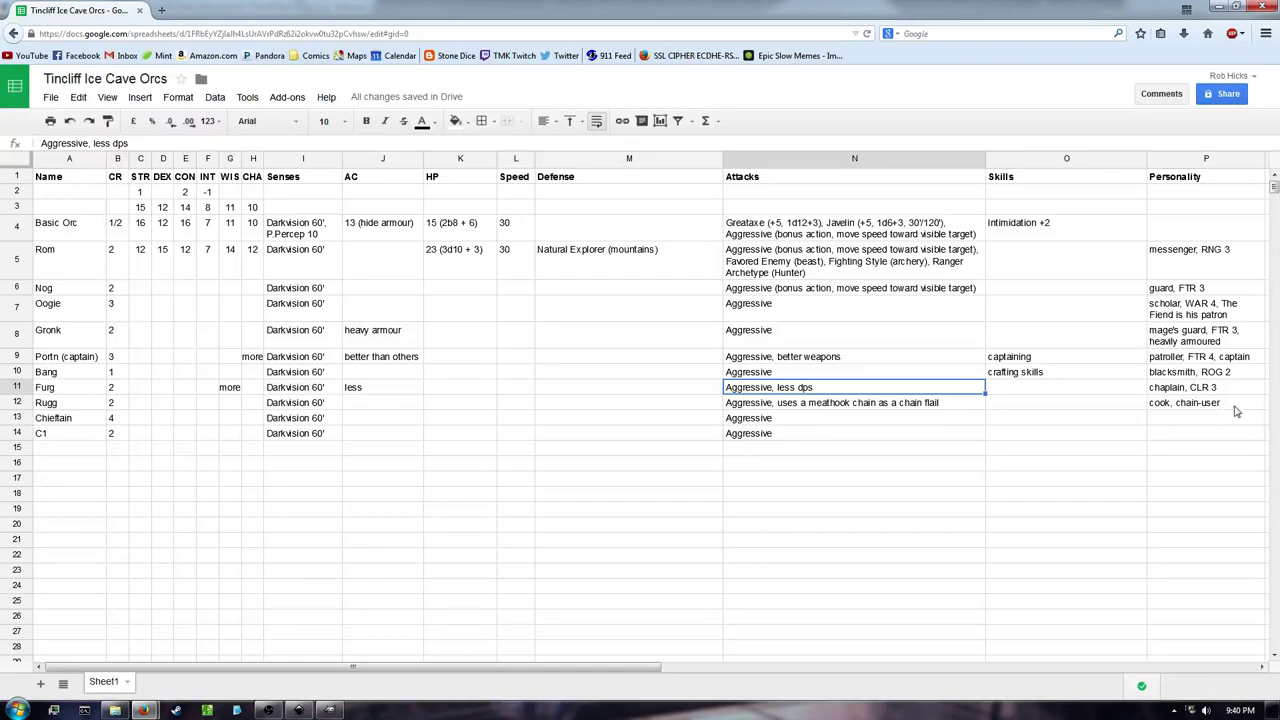
Switch to Inkscape to check the Tincliff Ice Cavern map's encounter notes, and return to the orc spreadsheet in the browser
{"action": "left_click", "coordinate": [298, 710]}
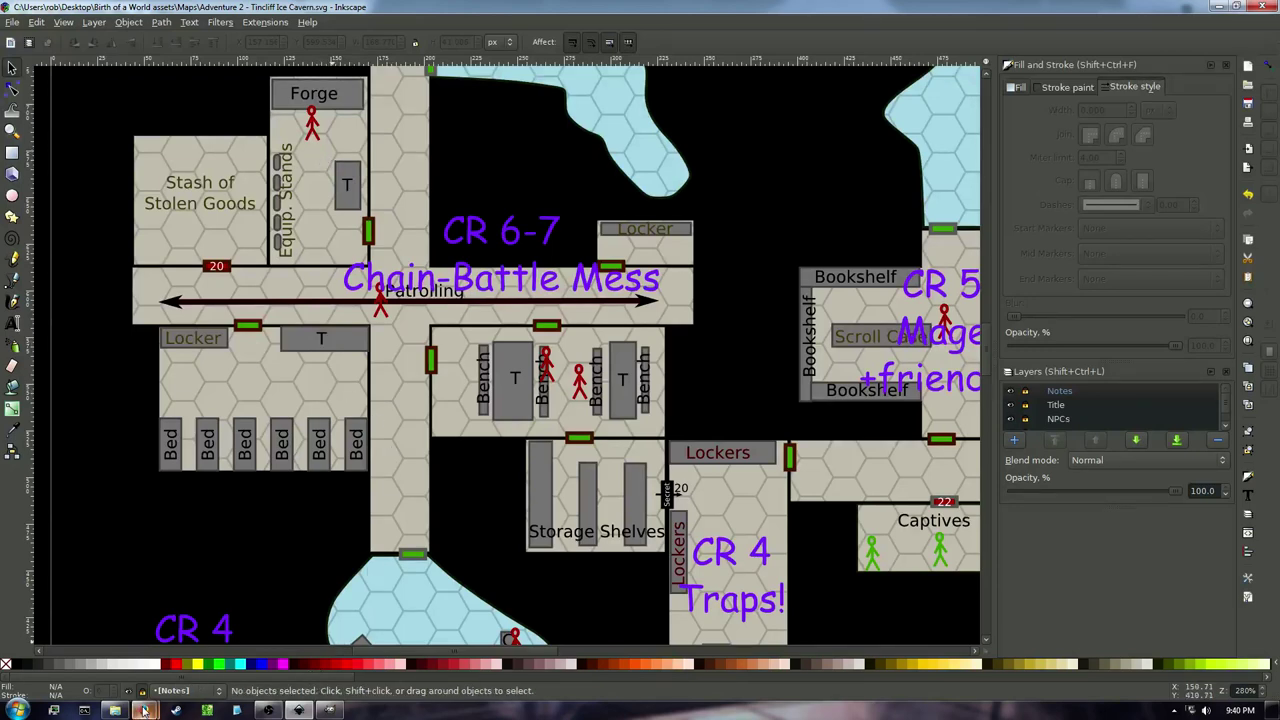
{"action": "mouse_move", "coordinate": [145, 710]}
{"action": "left_click", "coordinate": [100, 664]}
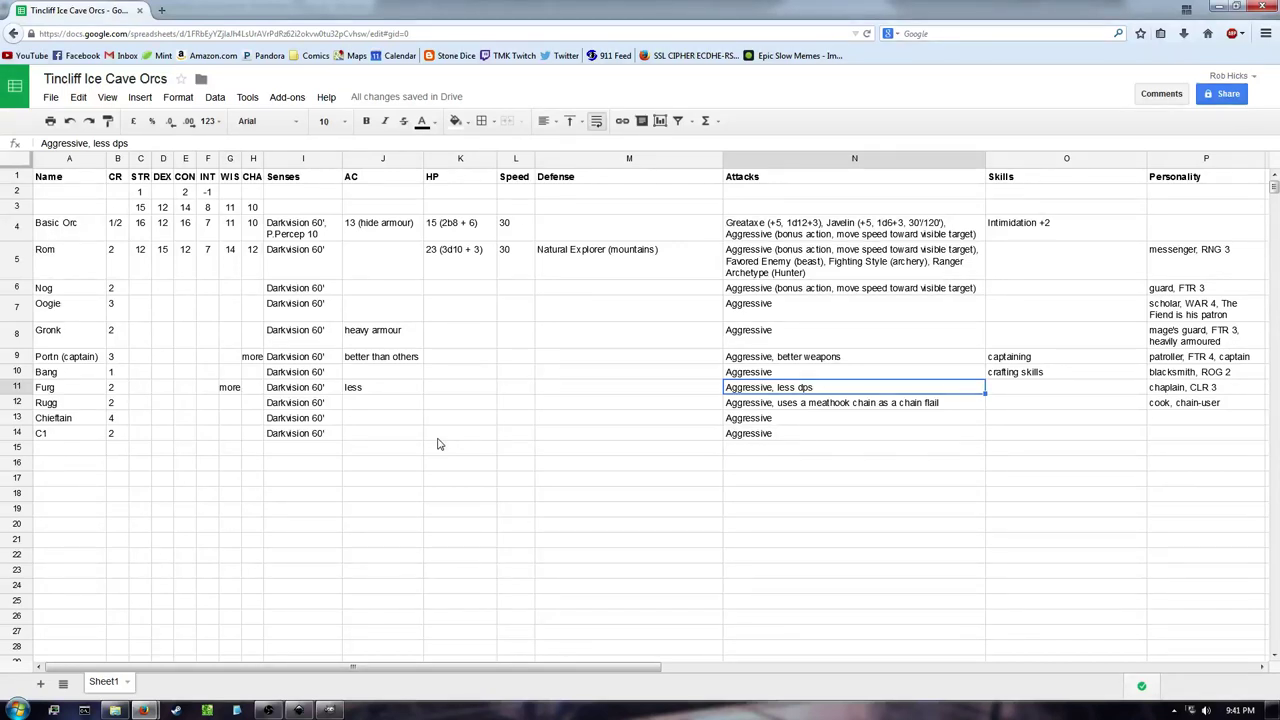
Enter "Chieftain, WAR 5 (Fiend)" as the Personality for the Chieftain and "FTR 3" as the Personality for C1
{"action": "left_click", "coordinate": [1201, 422]}
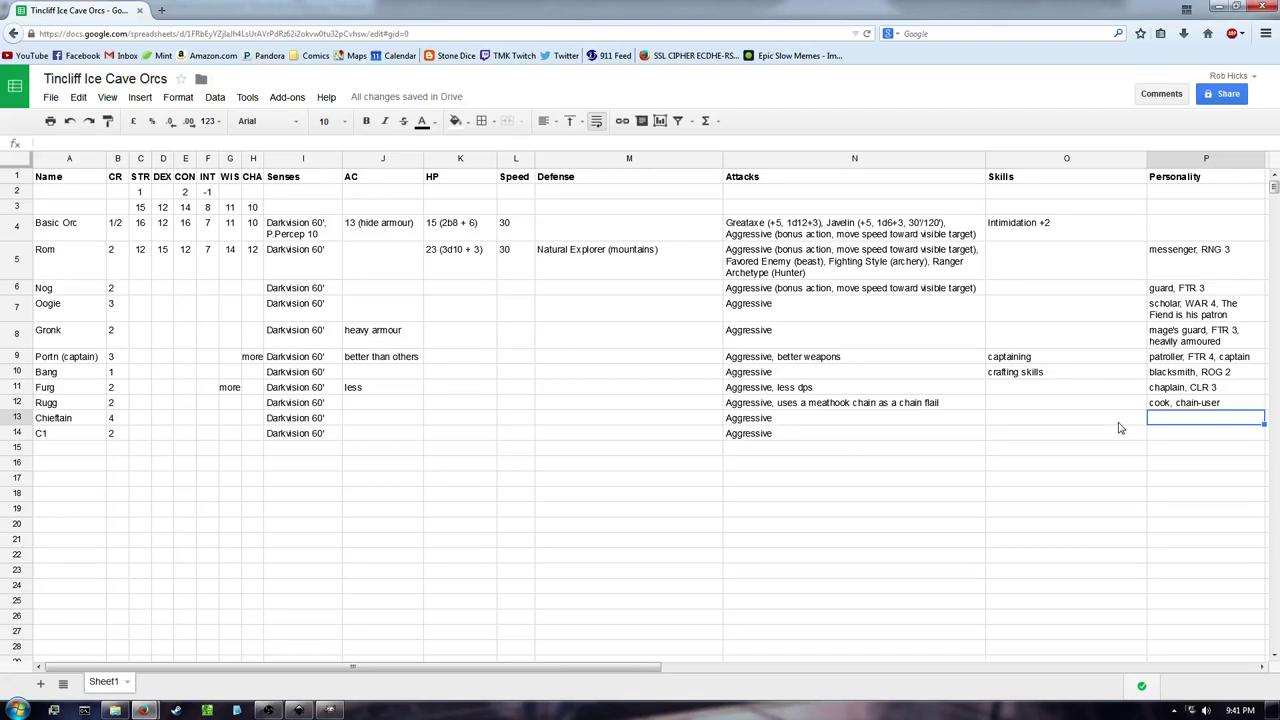
{"action": "type", "text": "Chie"}
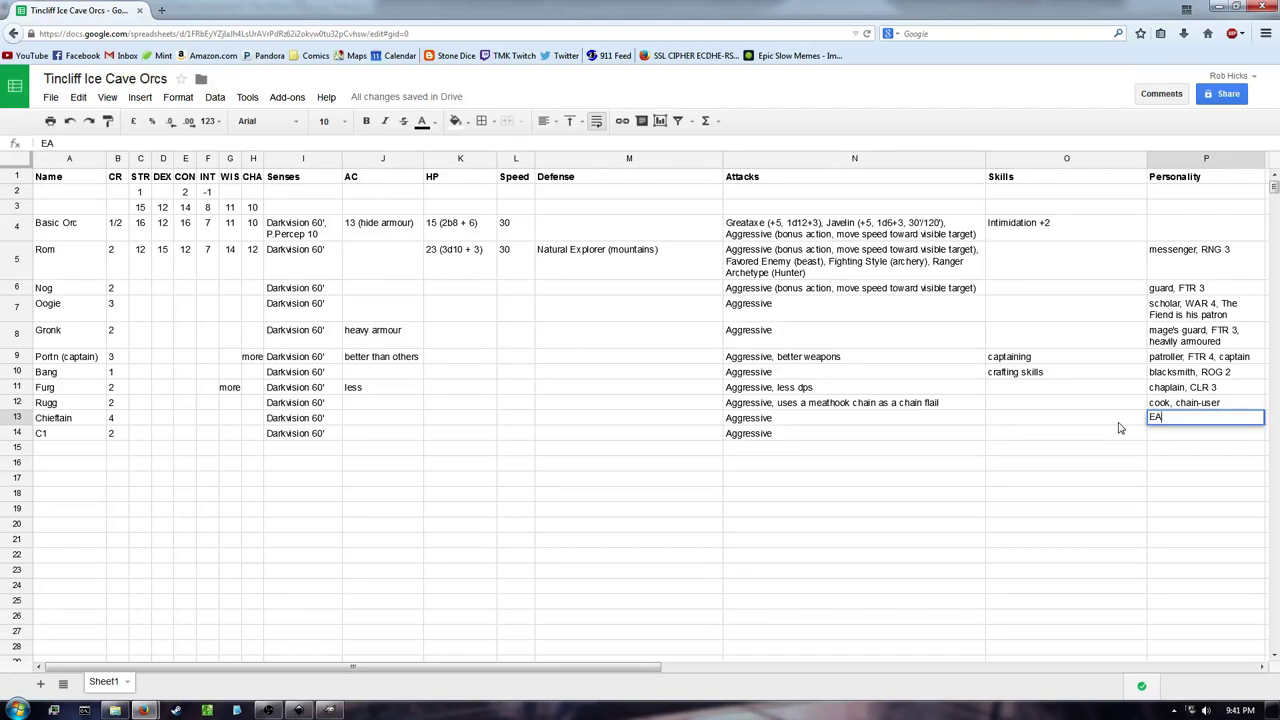
{"action": "type", "text": "ftain"}
{"action": "type", "text": ", WAR 5"}
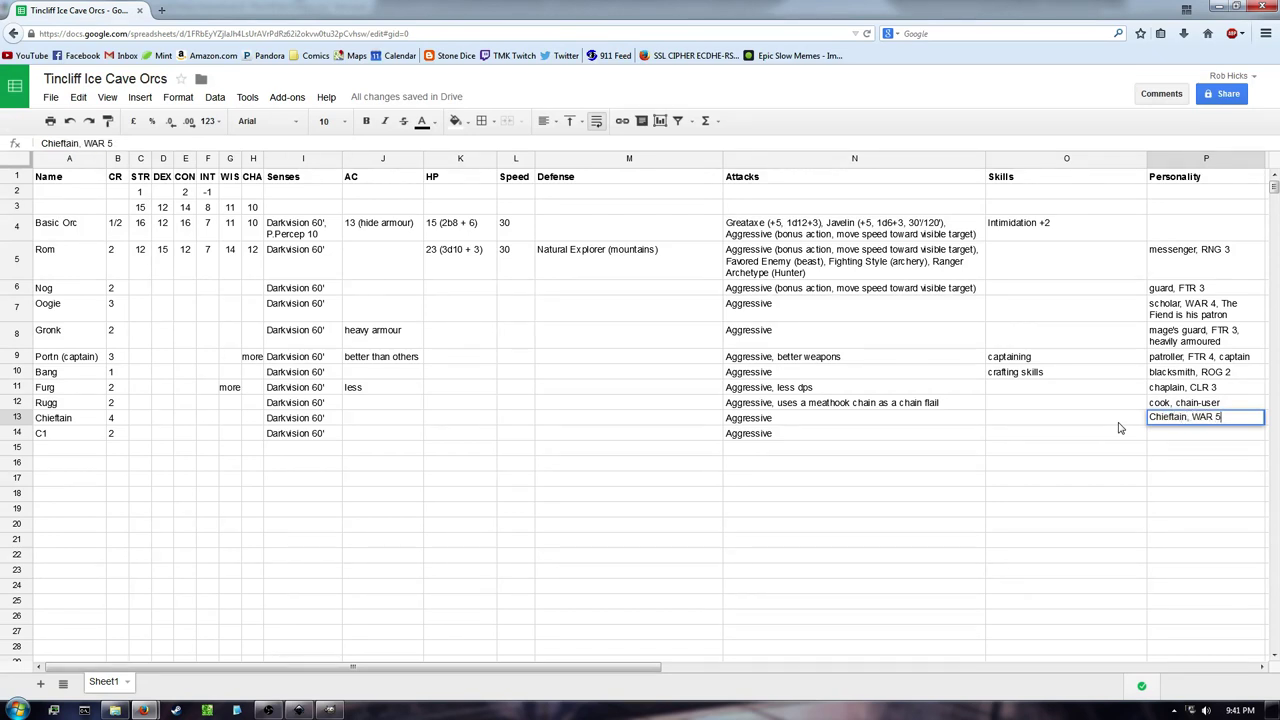
{"action": "type", "text": " (Fiend)"}
{"action": "key", "text": "Return"}
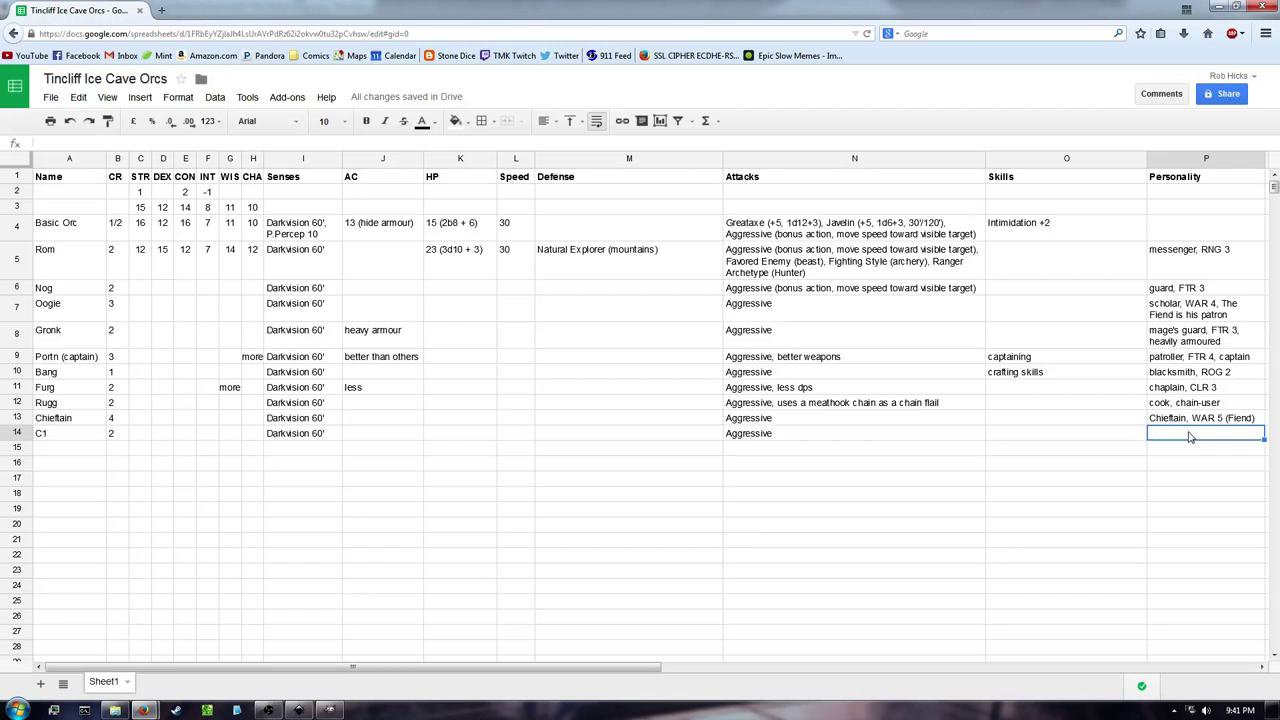
{"action": "type", "text": "FTR 3"}
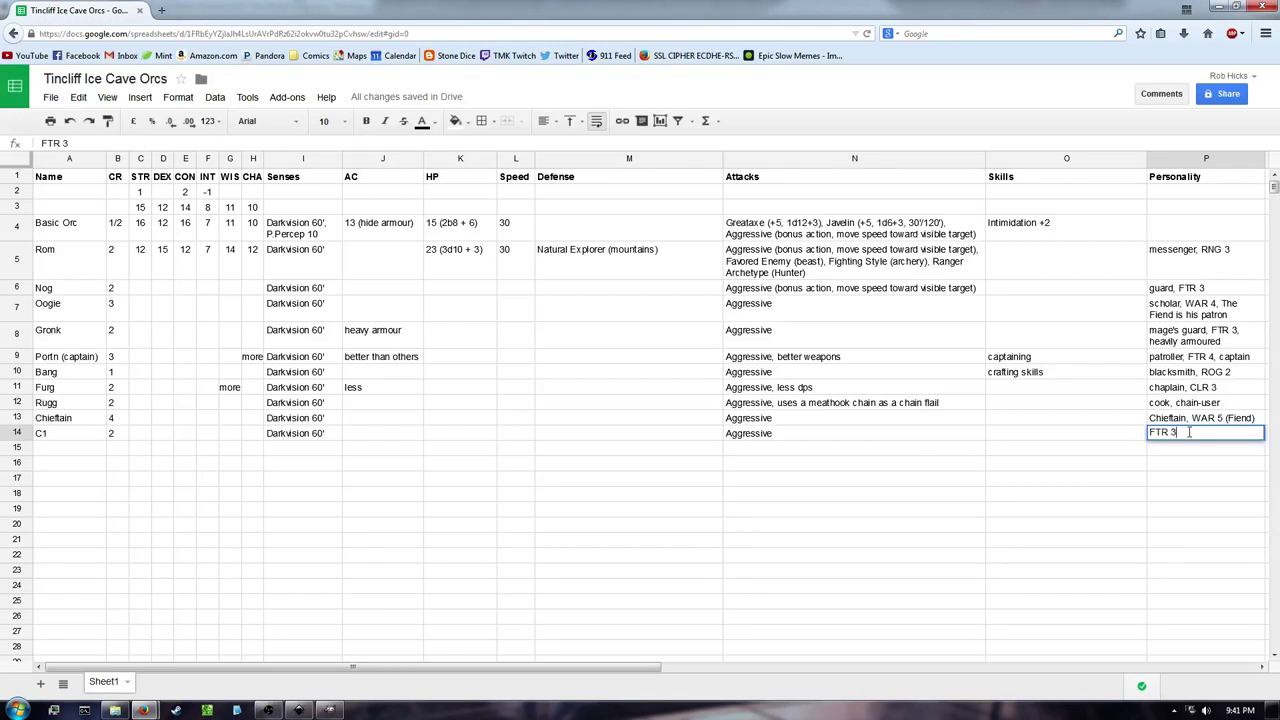
{"action": "key", "text": "Return"}
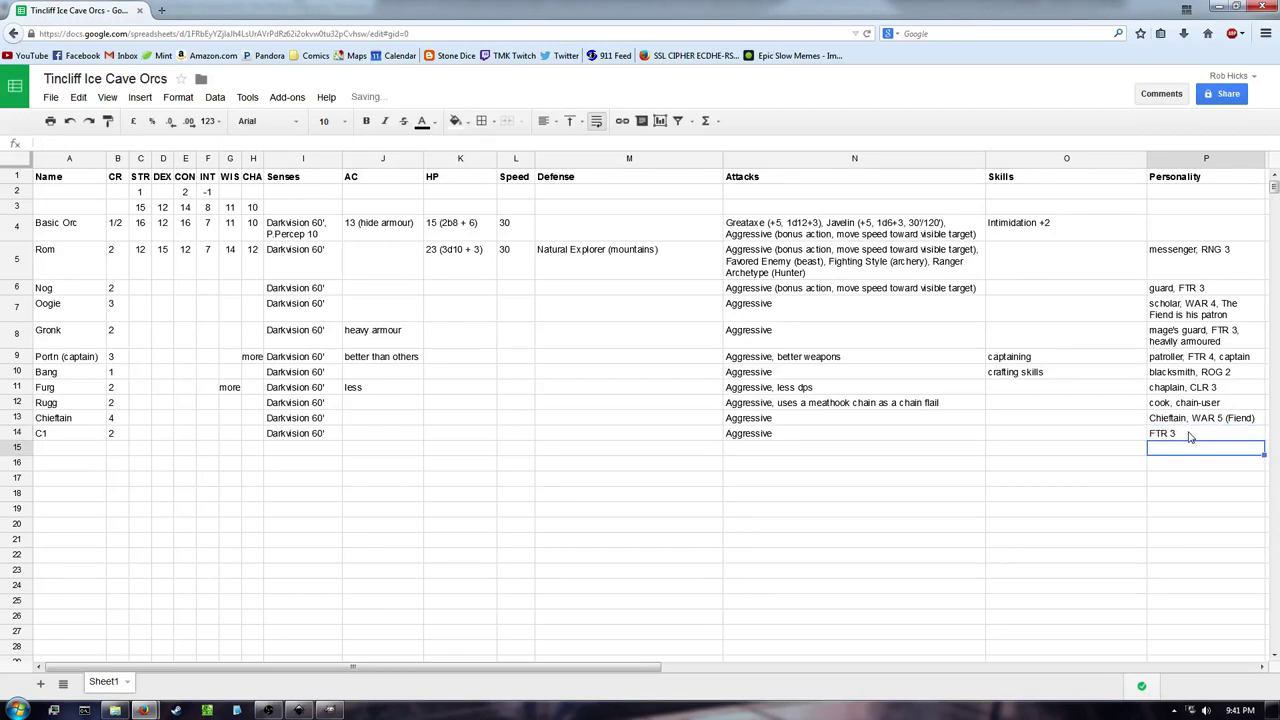
{"action": "left_click_drag", "start_coordinate": [1190, 436], "coordinate": [38, 444]}
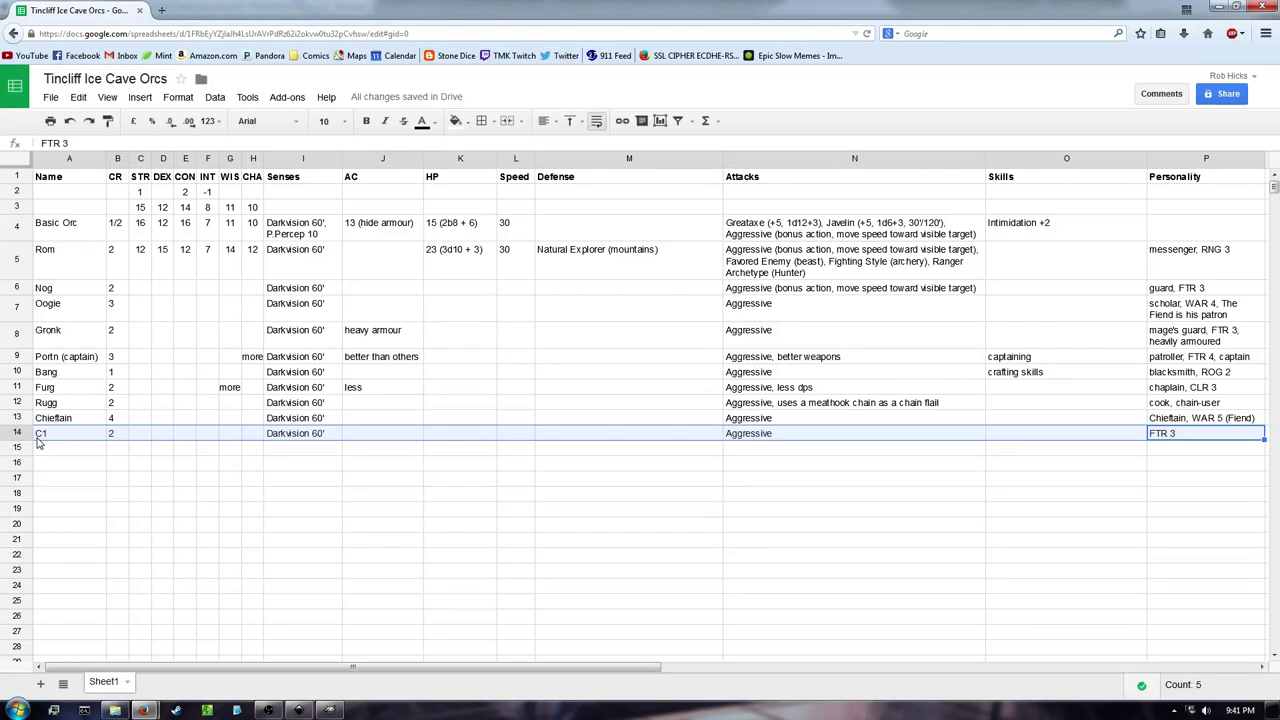
{"action": "left_click", "coordinate": [309, 391]}
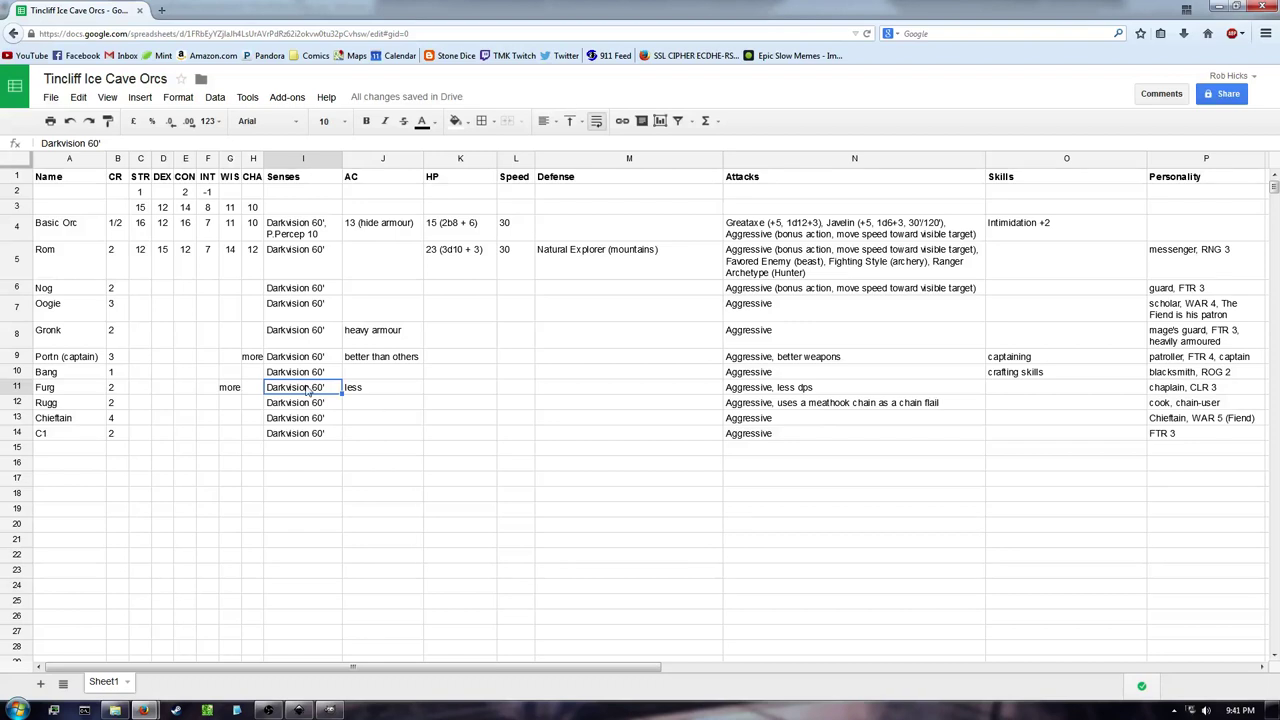
{"action": "left_click_drag", "start_coordinate": [115, 228], "coordinate": [366, 423]}
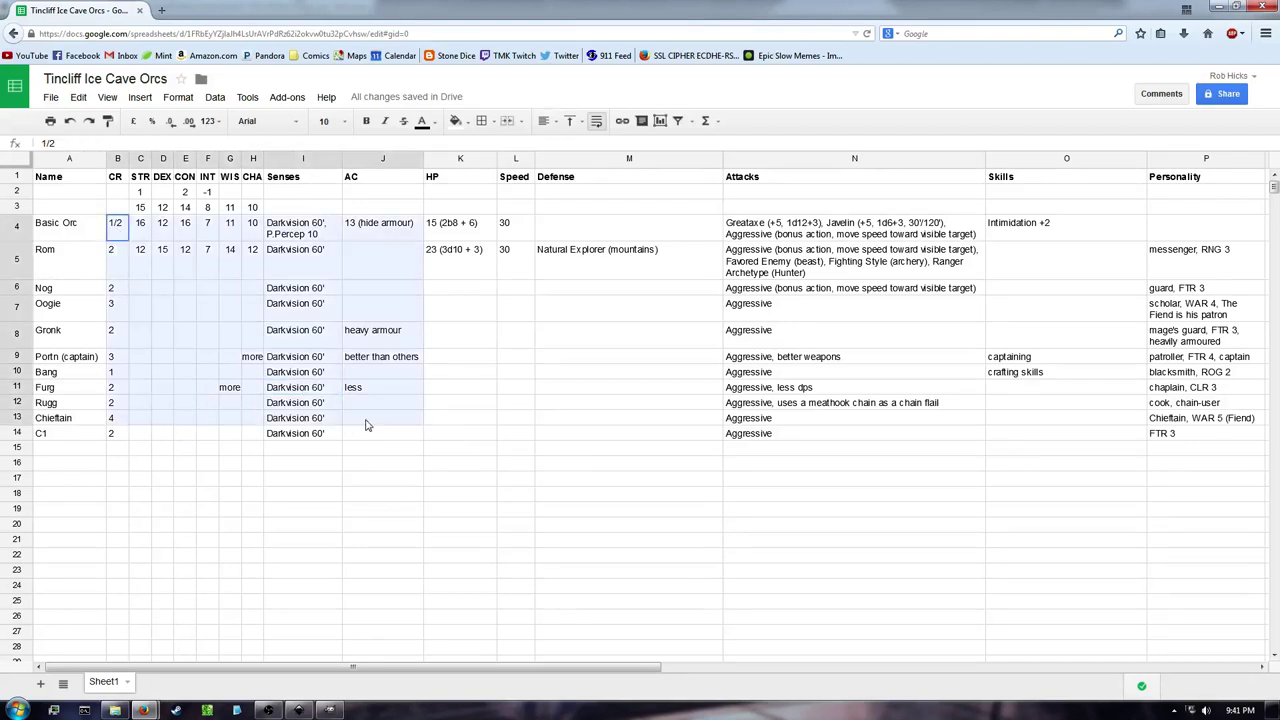
{"action": "left_click", "coordinate": [537, 447]}
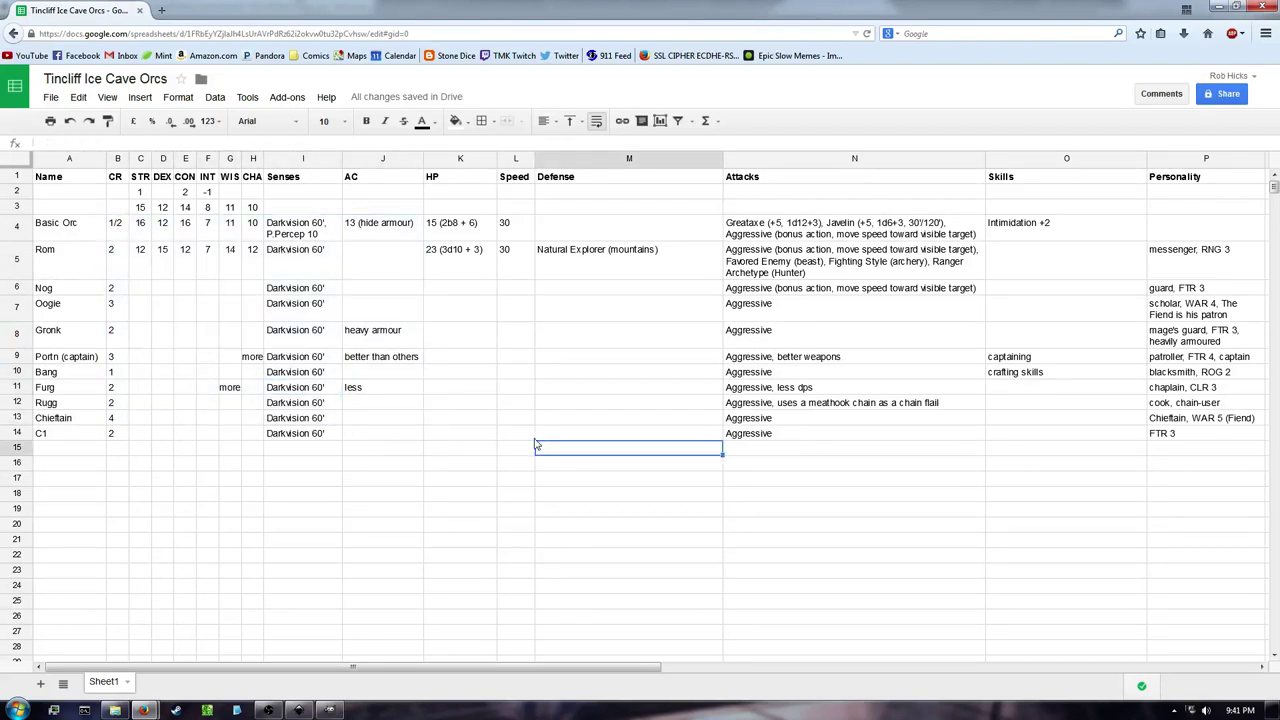
{"action": "left_click", "coordinate": [335, 371]}
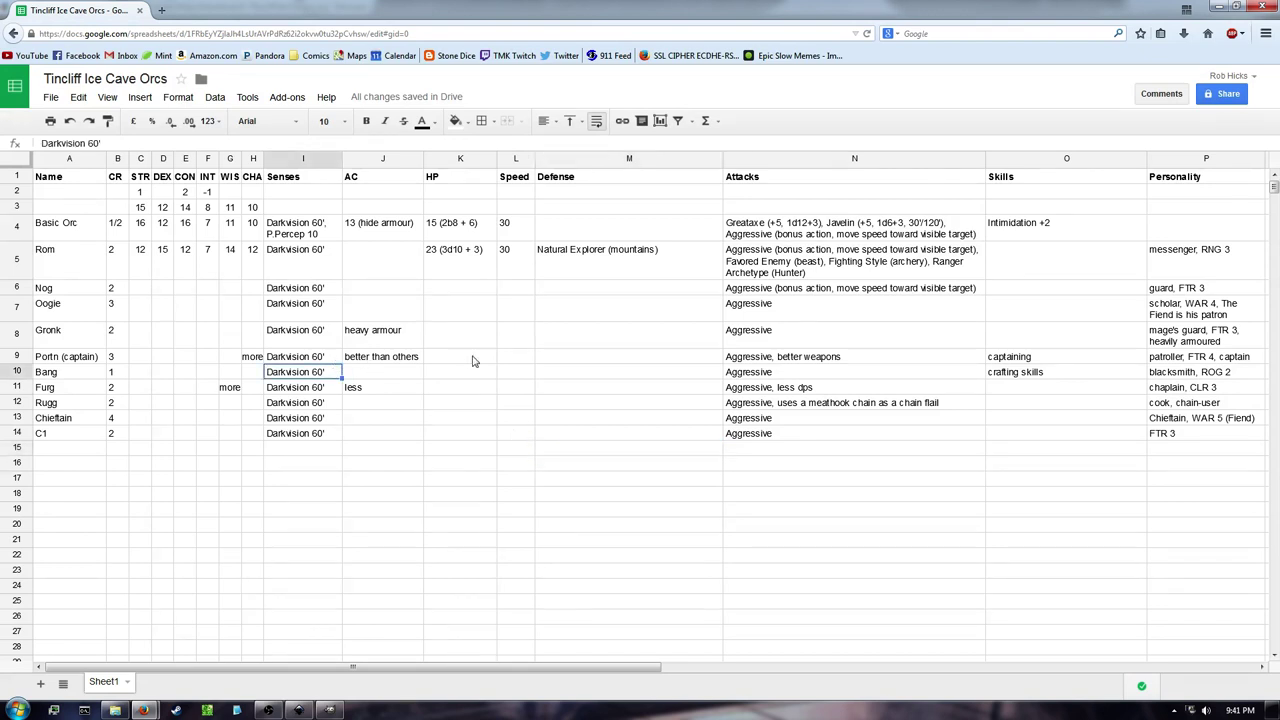
{"action": "left_click", "coordinate": [474, 360]}
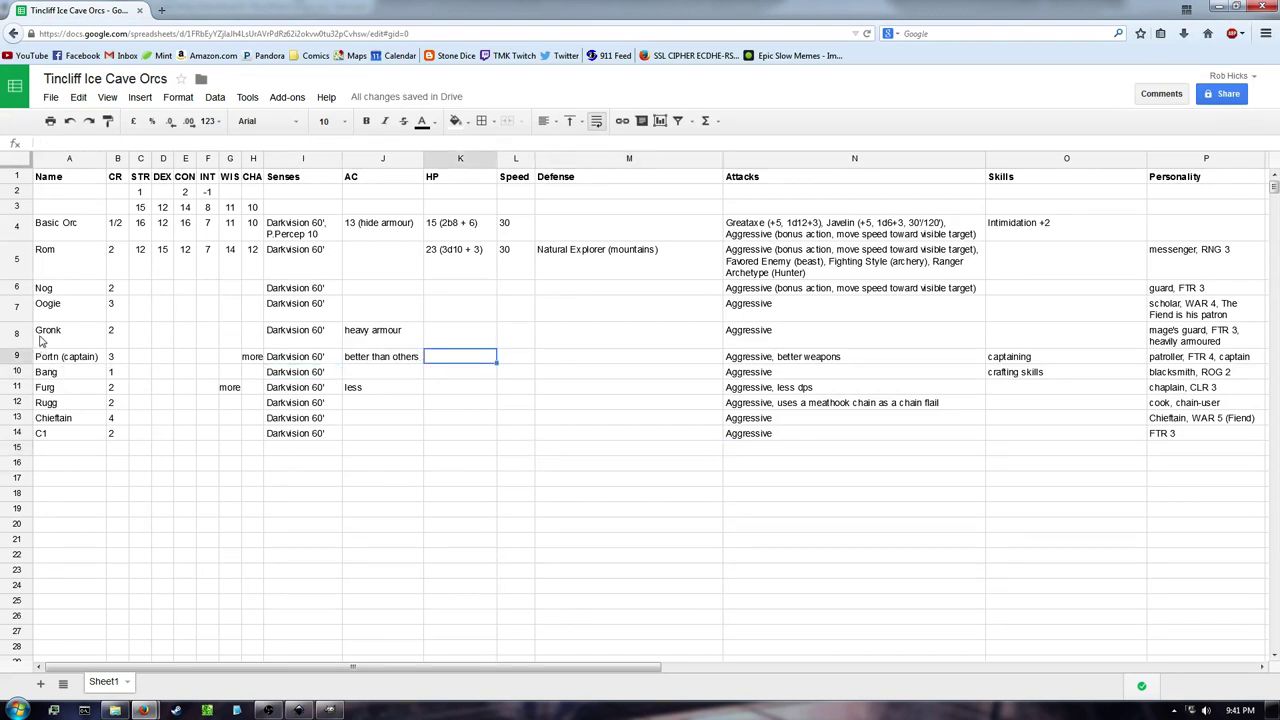
{"action": "left_click_drag", "start_coordinate": [45, 342], "coordinate": [212, 392]}
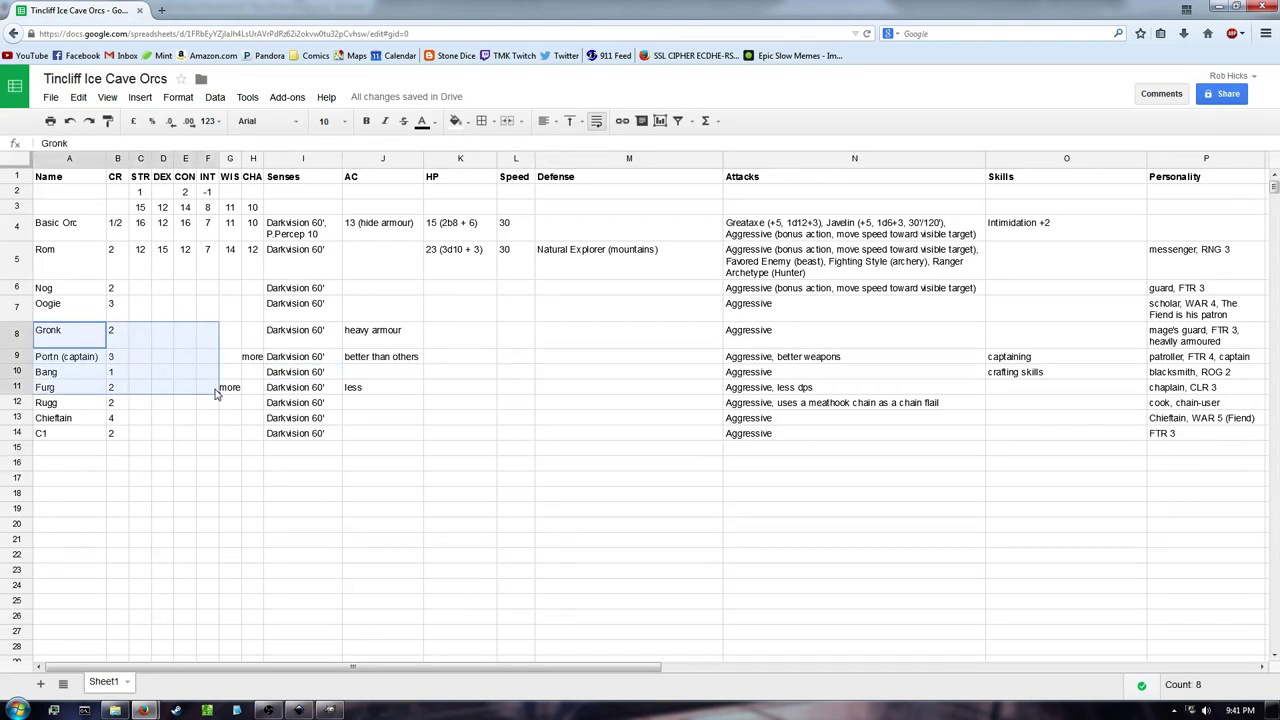
{"action": "left_click", "coordinate": [355, 390]}
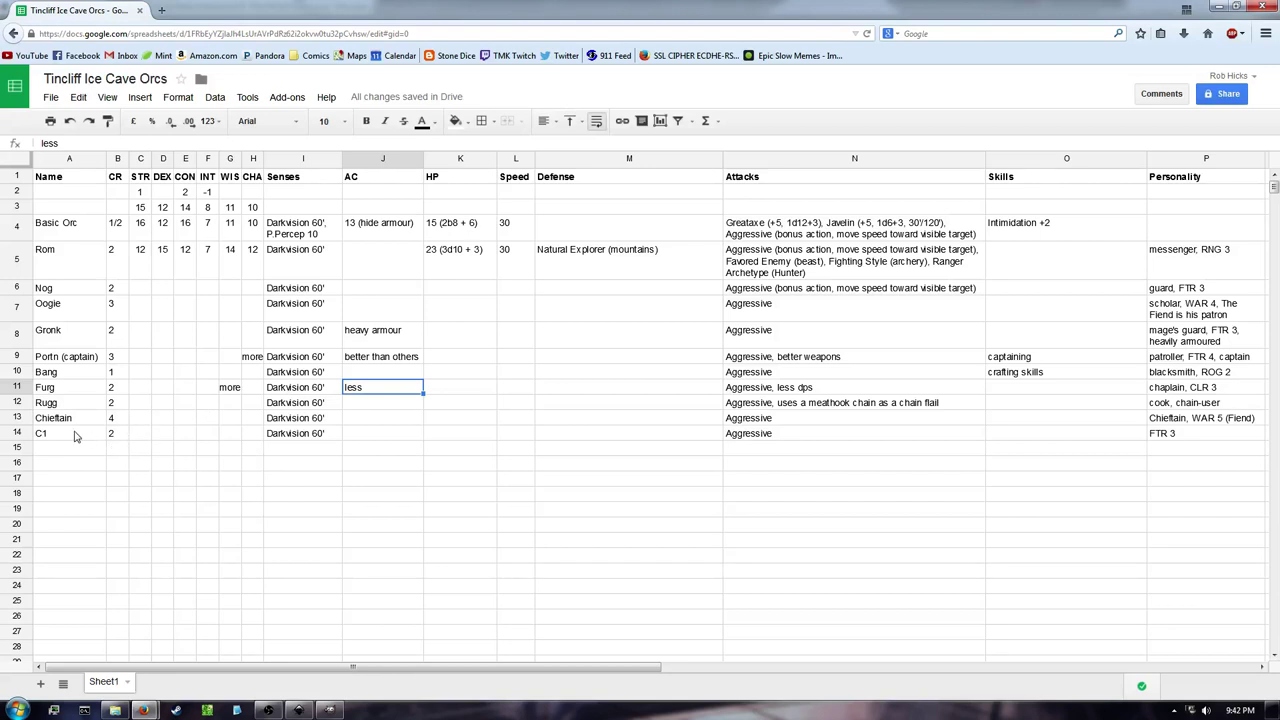
Rename the Chieftain entry in the Name column as "Quark"
{"action": "left_click", "coordinate": [70, 421]}
{"action": "key", "text": "ctrl+c"}
{"action": "double_click", "coordinate": [91, 416]}
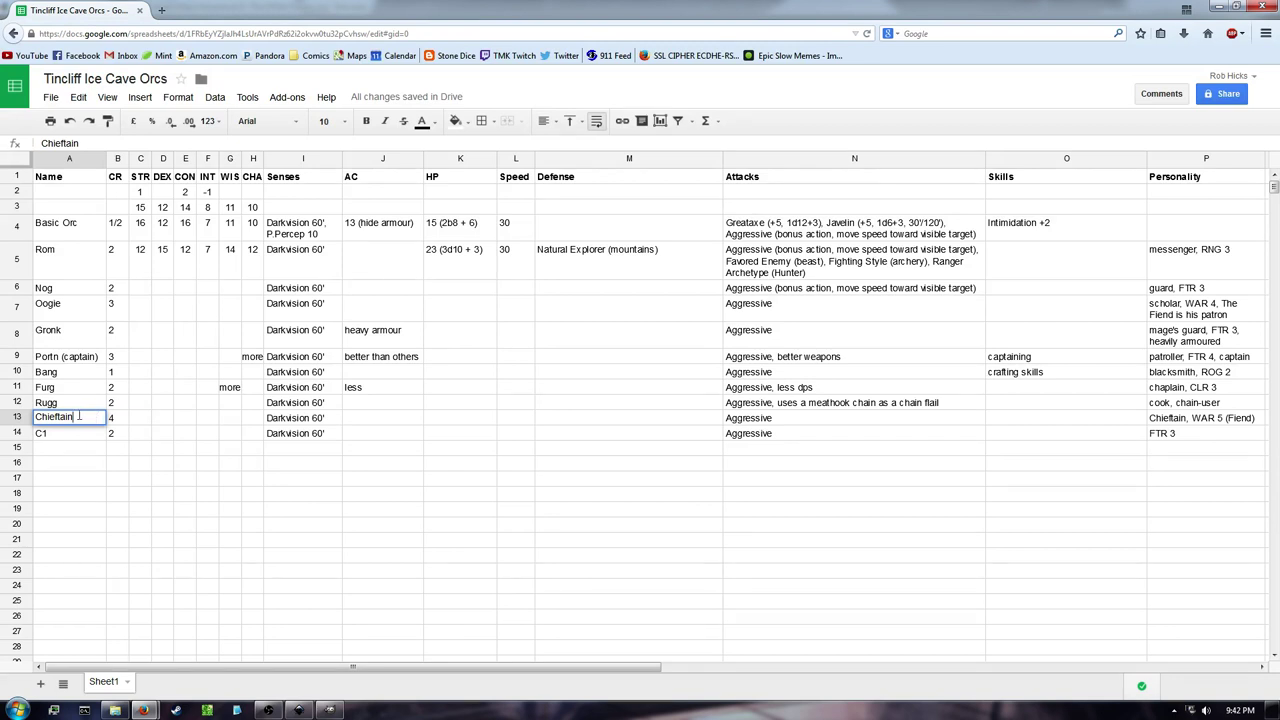
{"action": "left_click_drag", "start_coordinate": [79, 416], "coordinate": [35, 417]}
{"action": "key", "text": "BackSpace"}
{"action": "type", "text": "quark"}
{"action": "key", "text": "BackSpace"}
{"action": "key", "text": "BackSpace"}
{"action": "key", "text": "BackSpace"}
{"action": "key", "text": "BackSpace"}
{"action": "key", "text": "BackSpace"}
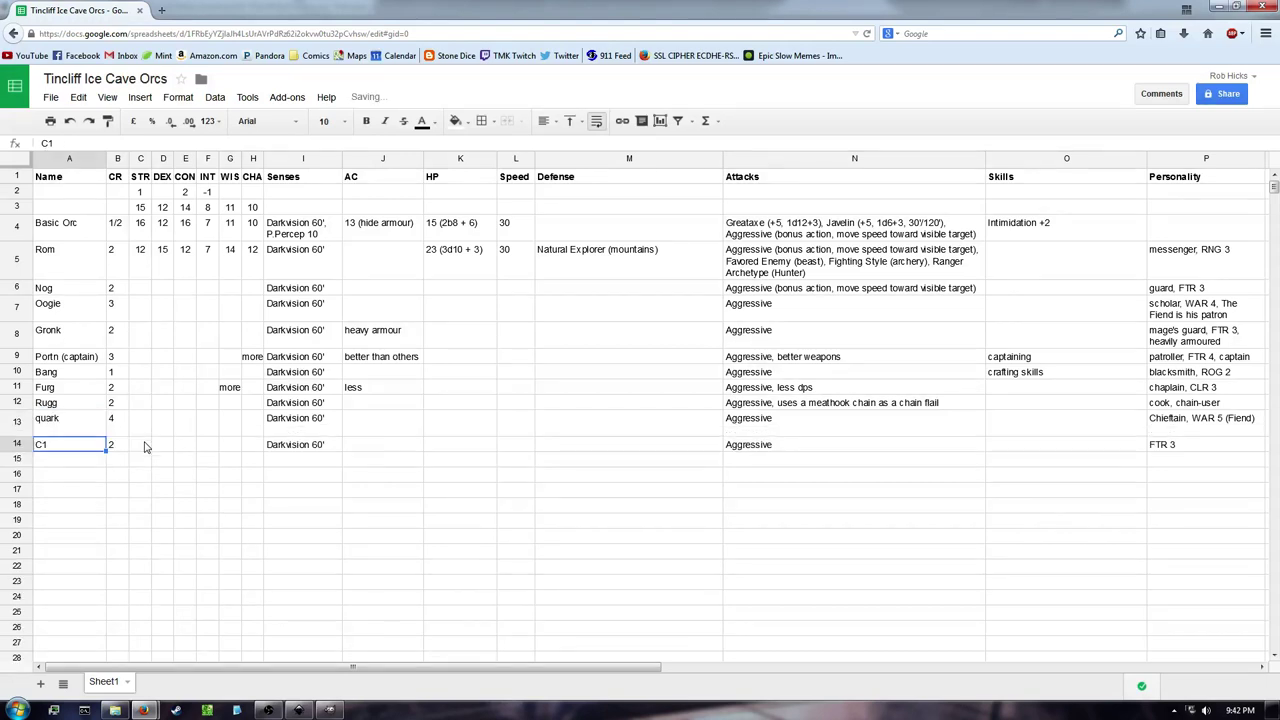
{"action": "type", "text": "Quark"}
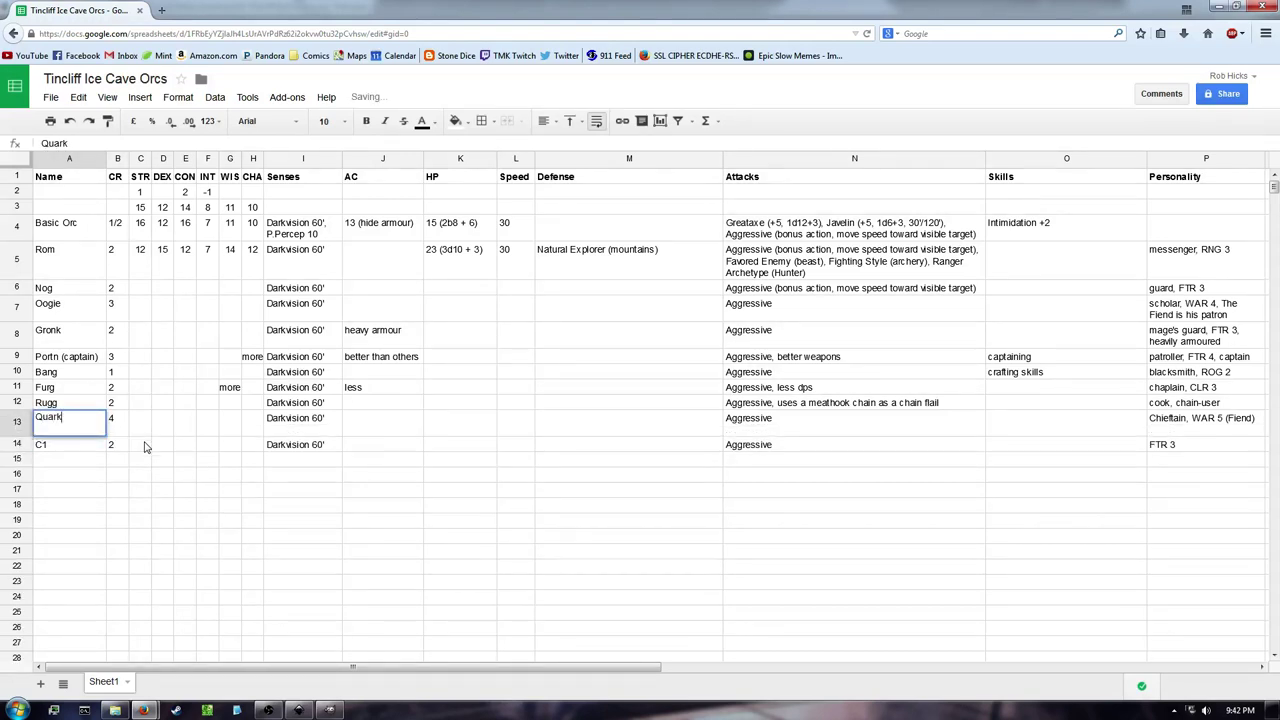
{"action": "key", "text": "Return"}
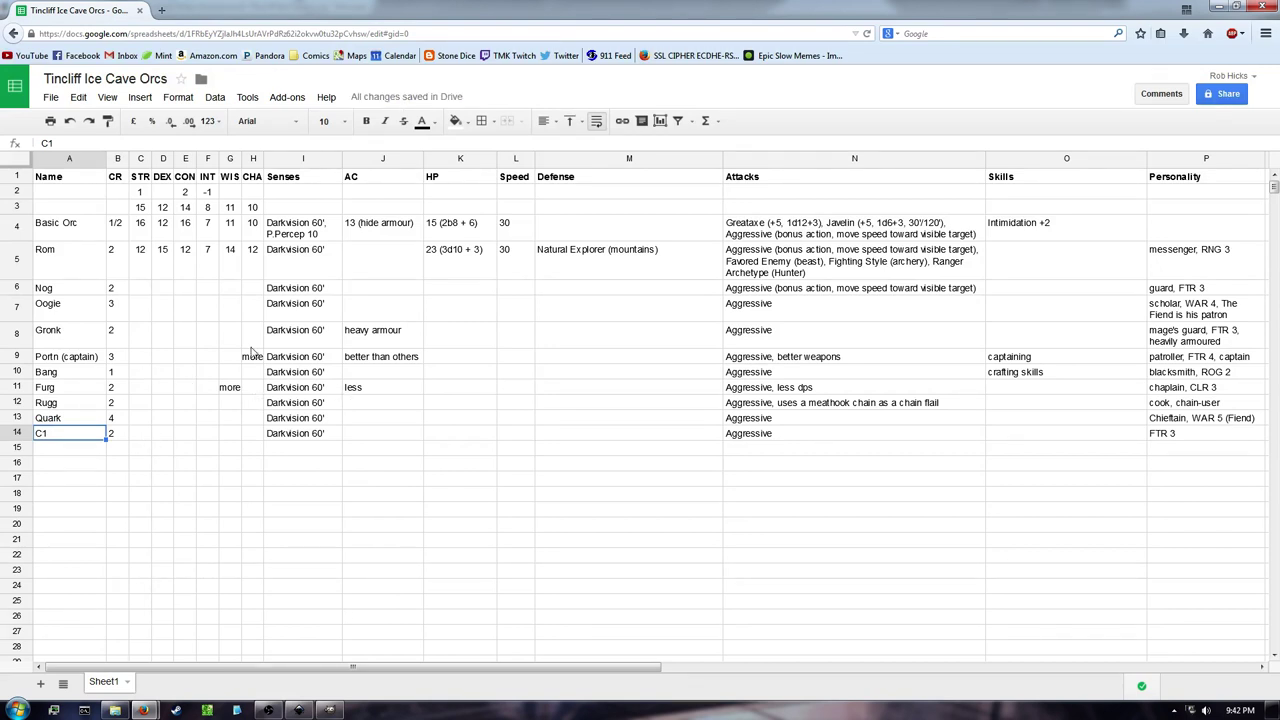
{"action": "left_click", "coordinate": [1148, 420]}
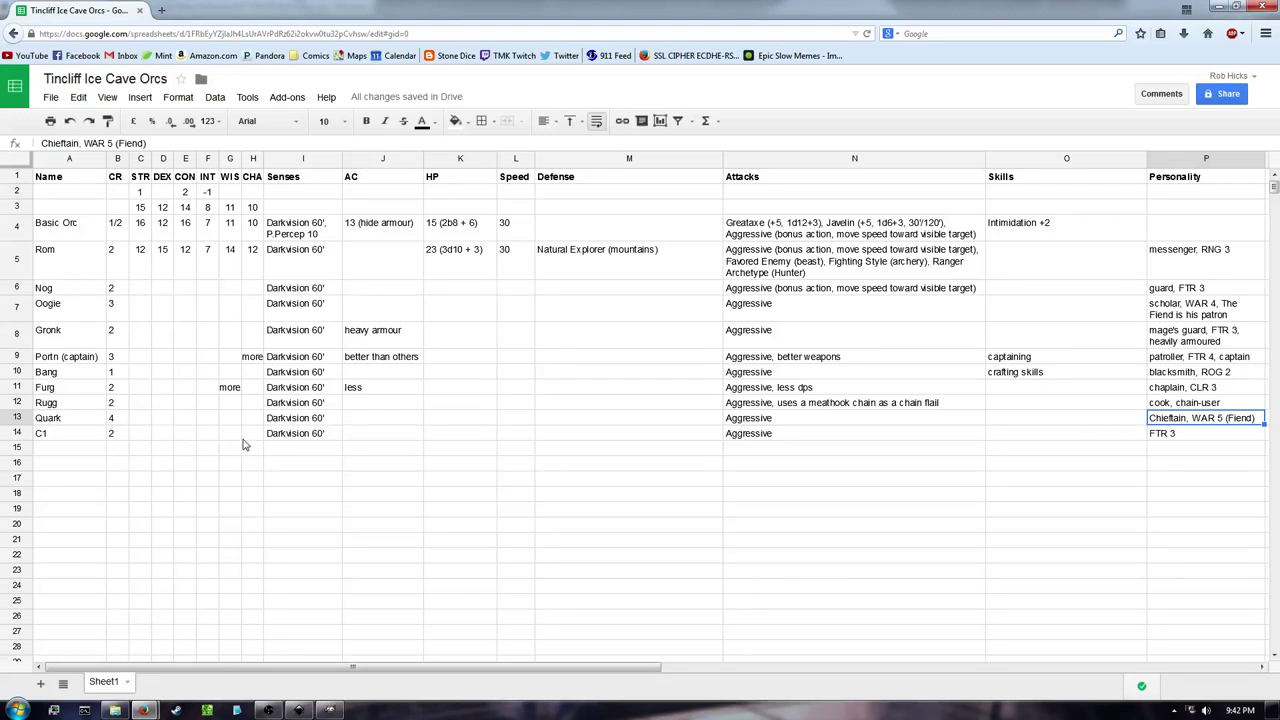
{"action": "left_click", "coordinate": [445, 420]}
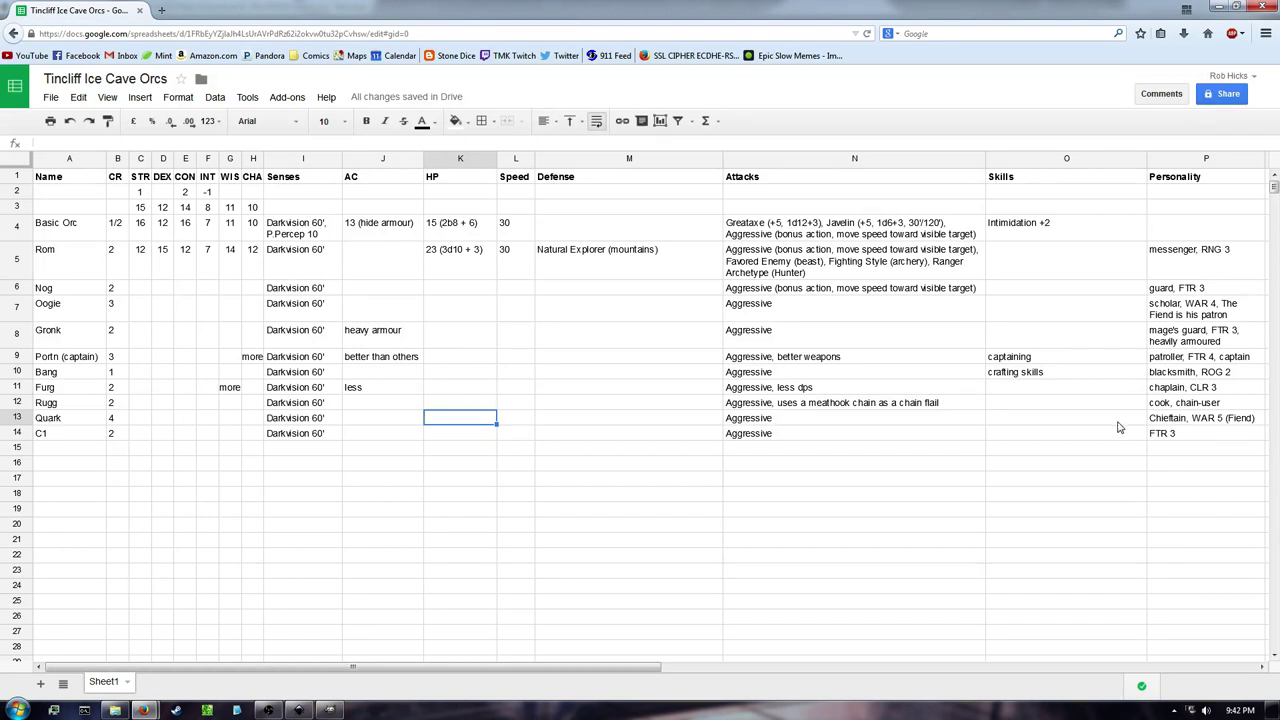
{"action": "left_click_drag", "start_coordinate": [1117, 421], "coordinate": [145, 418]}
{"action": "left_click", "coordinate": [140, 418]}
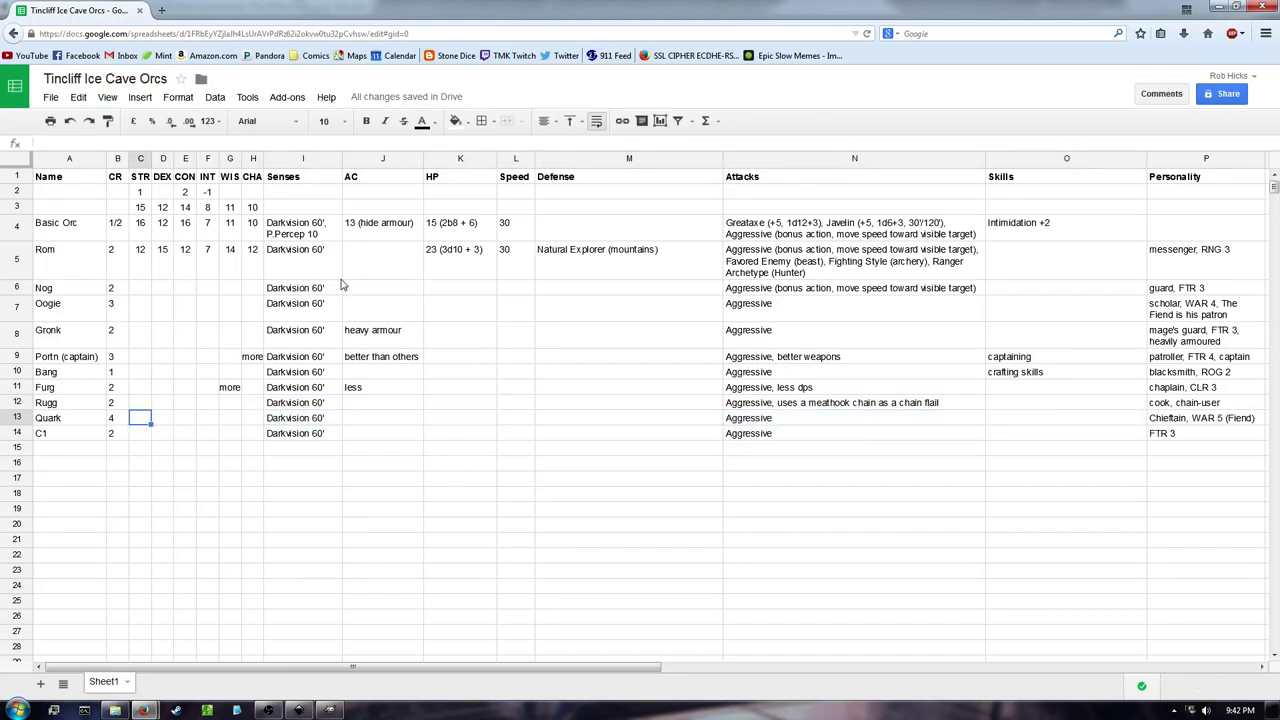
{"action": "left_click", "coordinate": [140, 290]}
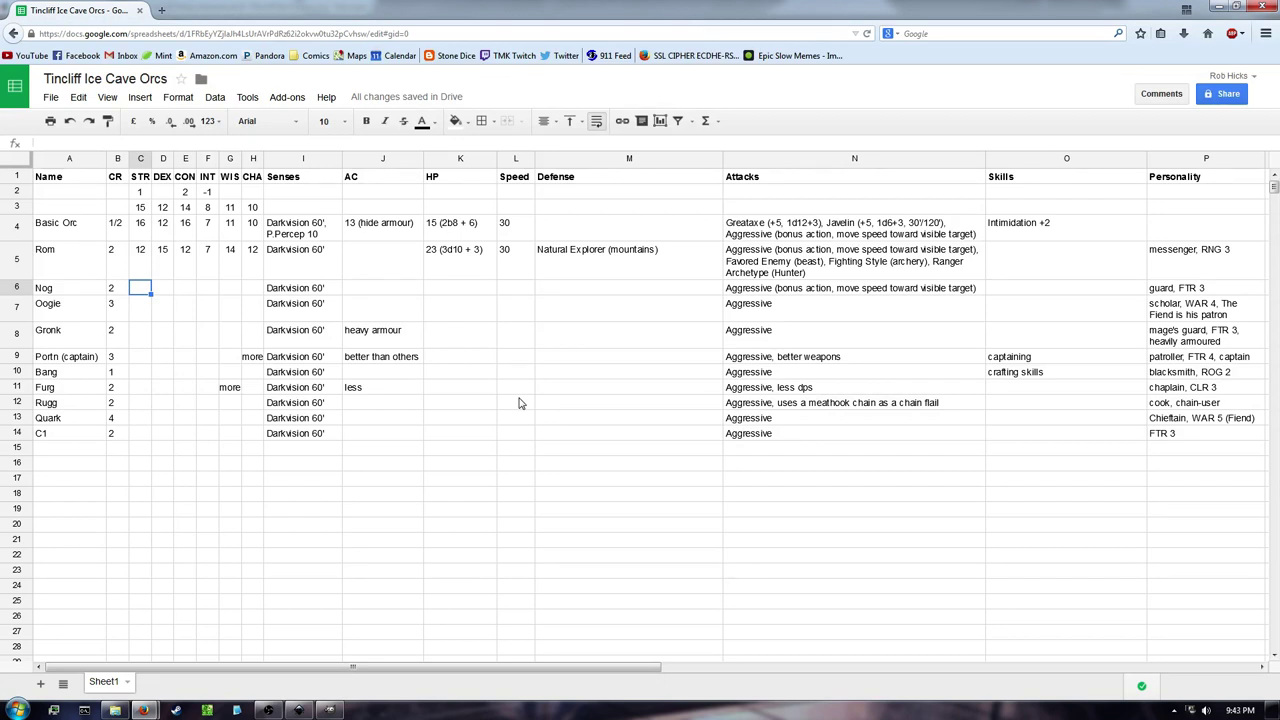
Copy the base ability scores from row 3 into Nog's STR to CHA cells
{"action": "left_click_drag", "start_coordinate": [142, 208], "coordinate": [258, 214]}
{"action": "key", "text": "ctrl+c"}
{"action": "left_click", "coordinate": [143, 290]}
{"action": "key", "text": "ctrl+v"}
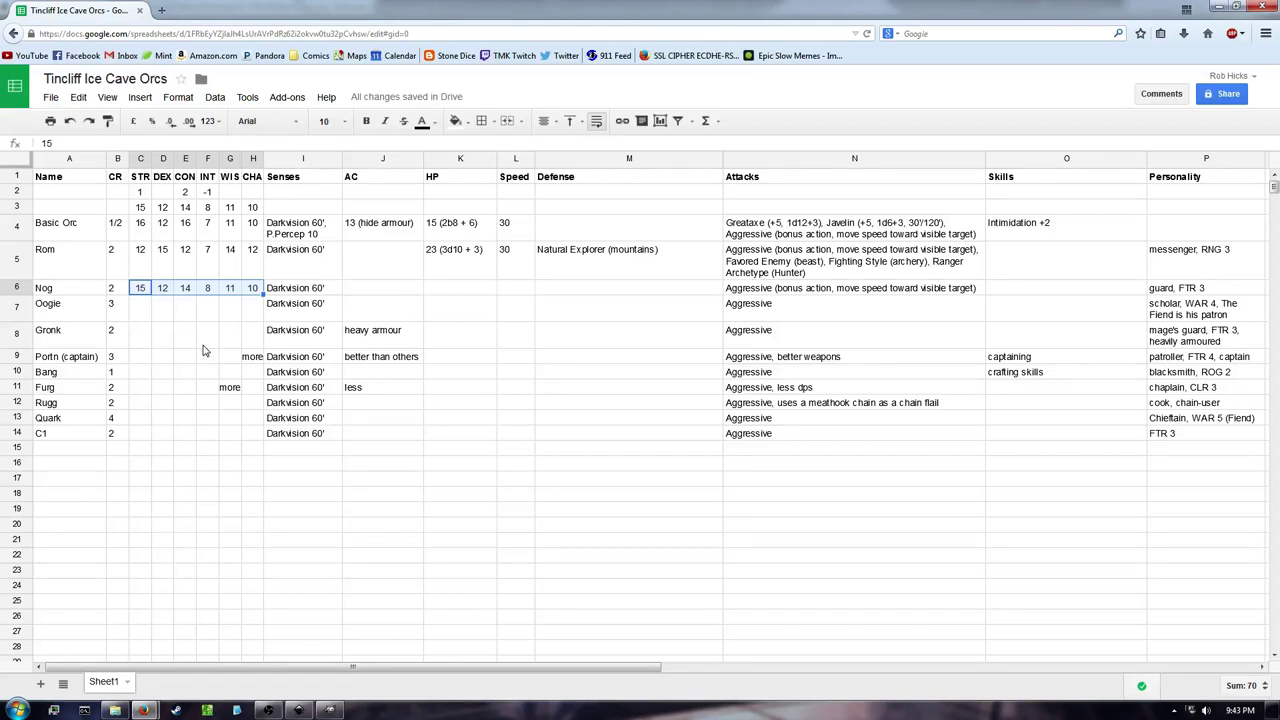
Copy the Basic Orc's six ability scores into the STR to CHA cells of Nog, Gronk and C1
{"action": "left_click_drag", "start_coordinate": [140, 230], "coordinate": [262, 238]}
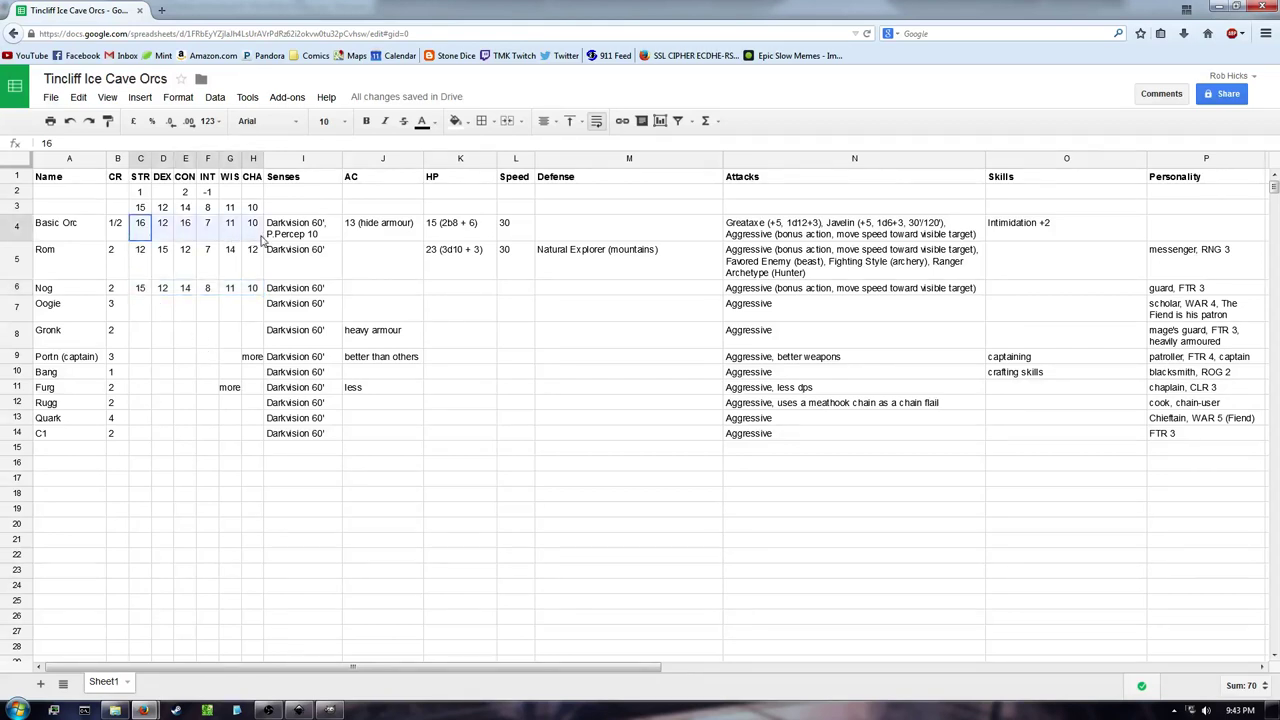
{"action": "key", "text": "ctrl+c"}
{"action": "left_click", "coordinate": [140, 288]}
{"action": "key", "text": "ctrl+v"}
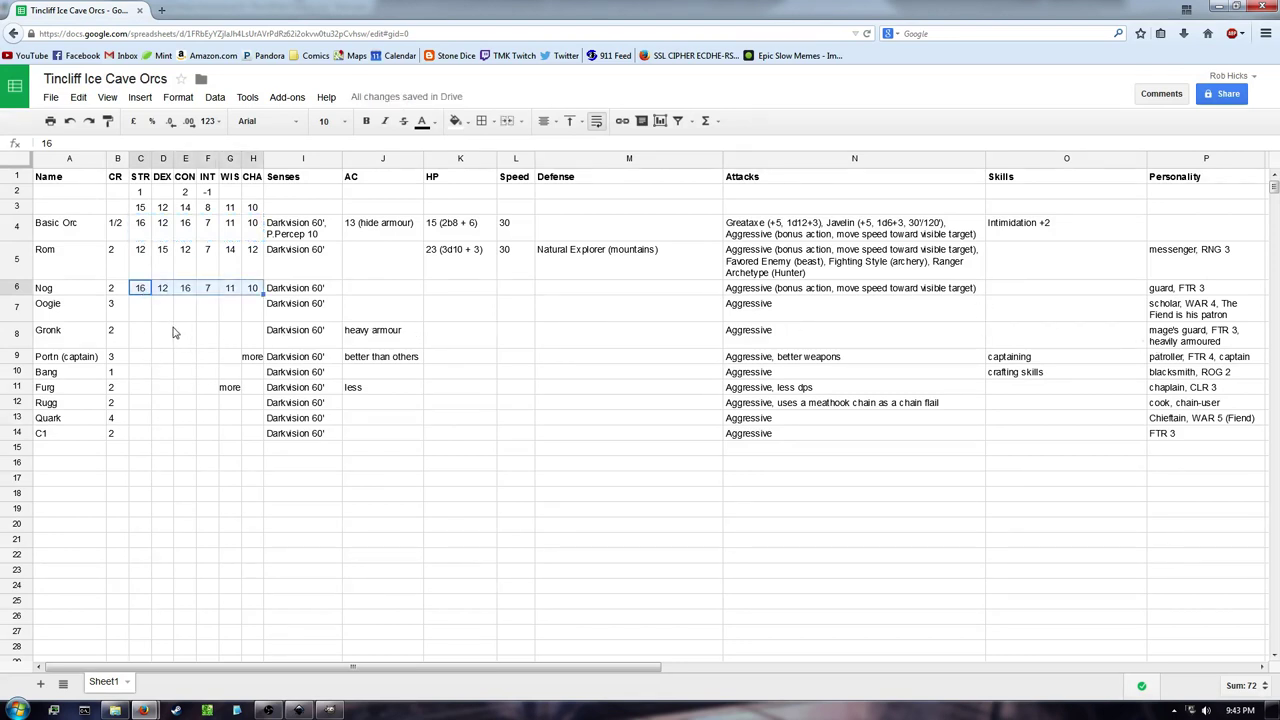
{"action": "left_click", "coordinate": [142, 336]}
{"action": "key", "text": "ctrl+v"}
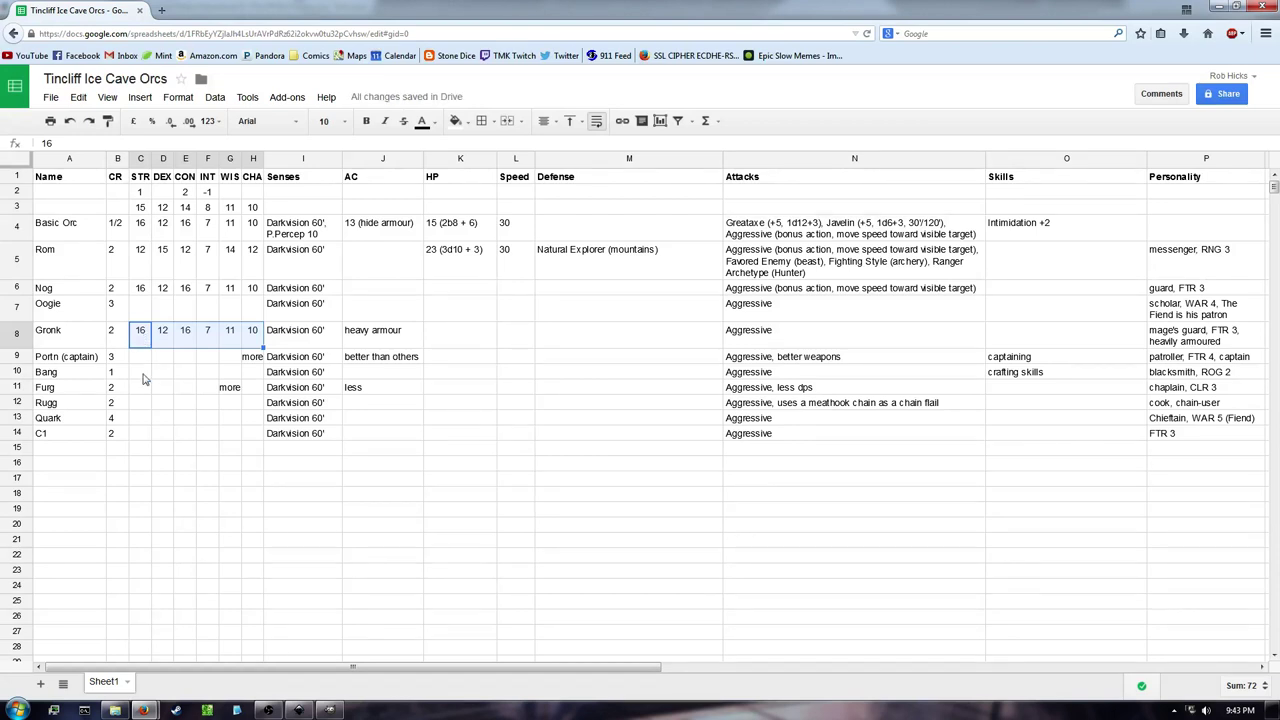
{"action": "left_click", "coordinate": [143, 434]}
{"action": "key", "text": "ctrl+v"}
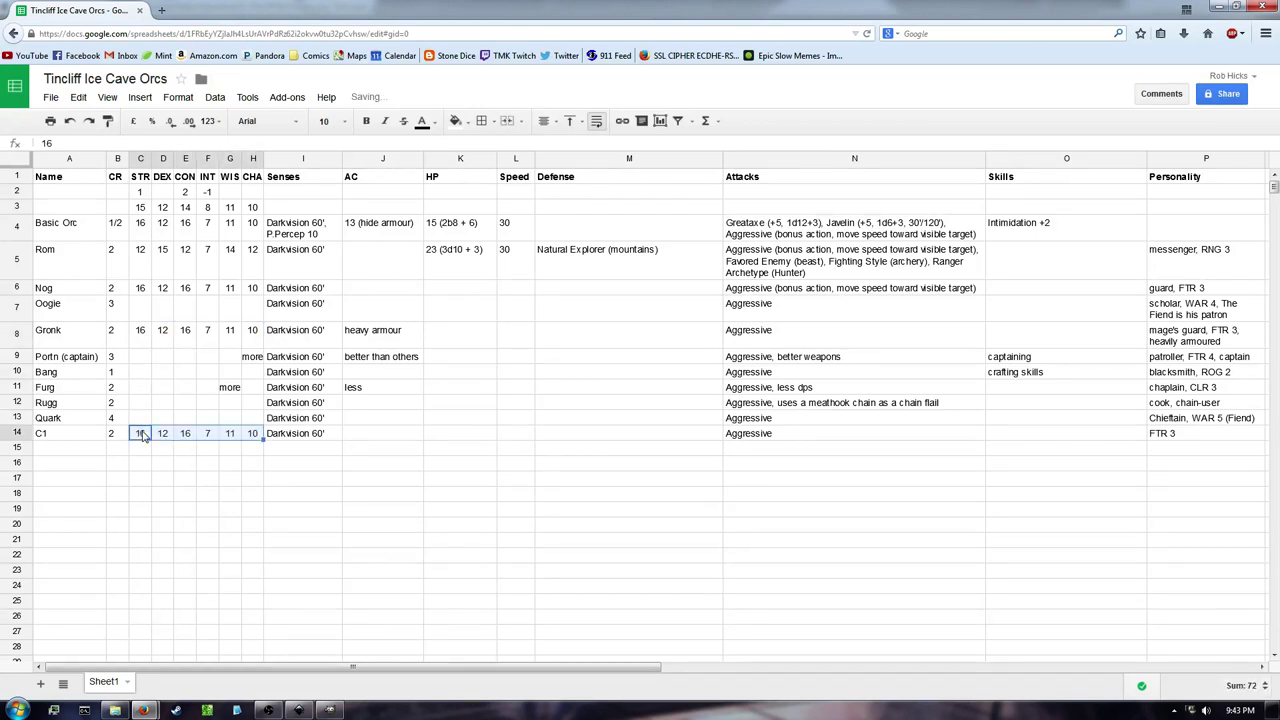
Try an INT score of 9 for Gronk
{"action": "left_click", "coordinate": [176, 391]}
{"action": "left_click", "coordinate": [140, 336]}
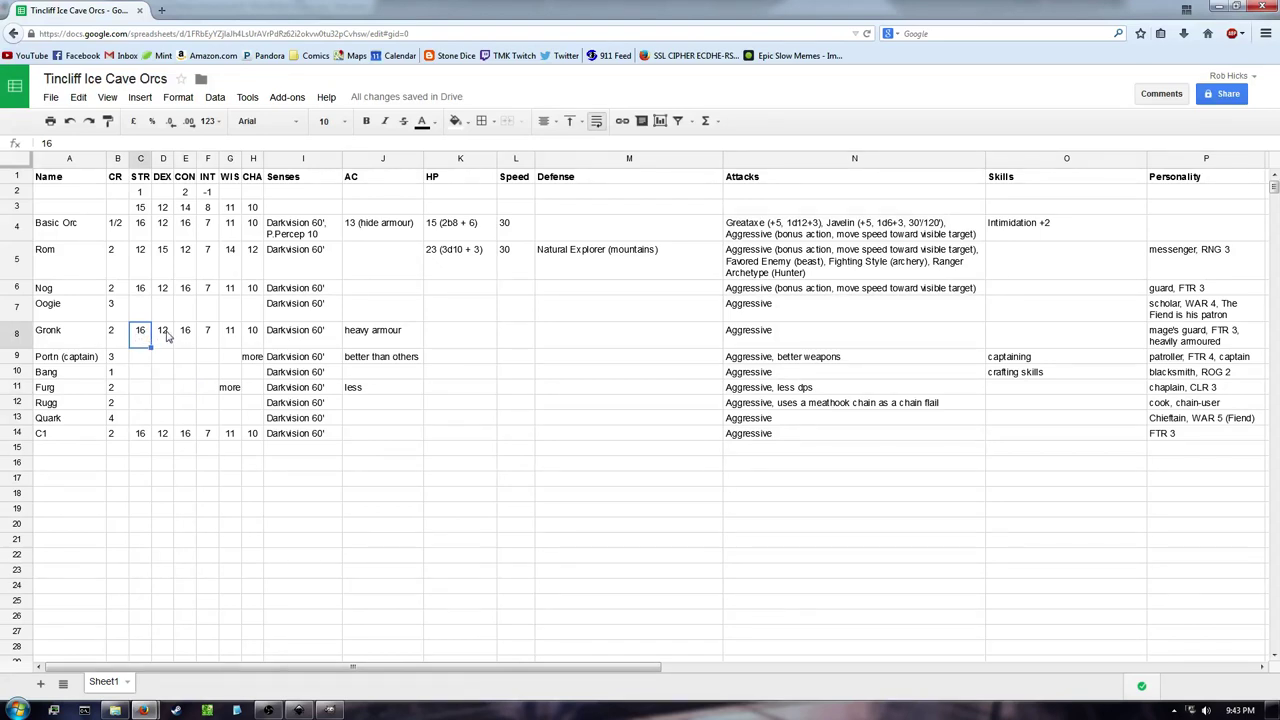
{"action": "left_click", "coordinate": [208, 336]}
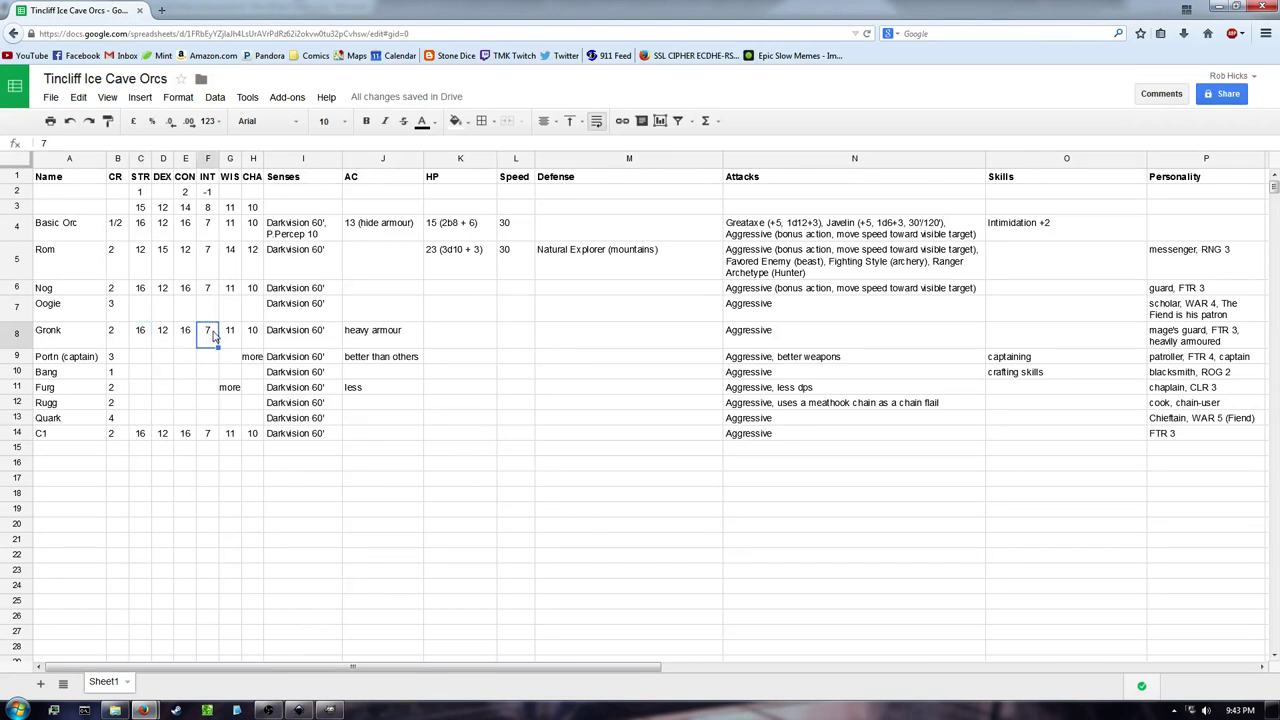
{"action": "type", "text": "9"}
{"action": "left_click", "coordinate": [229, 390]}
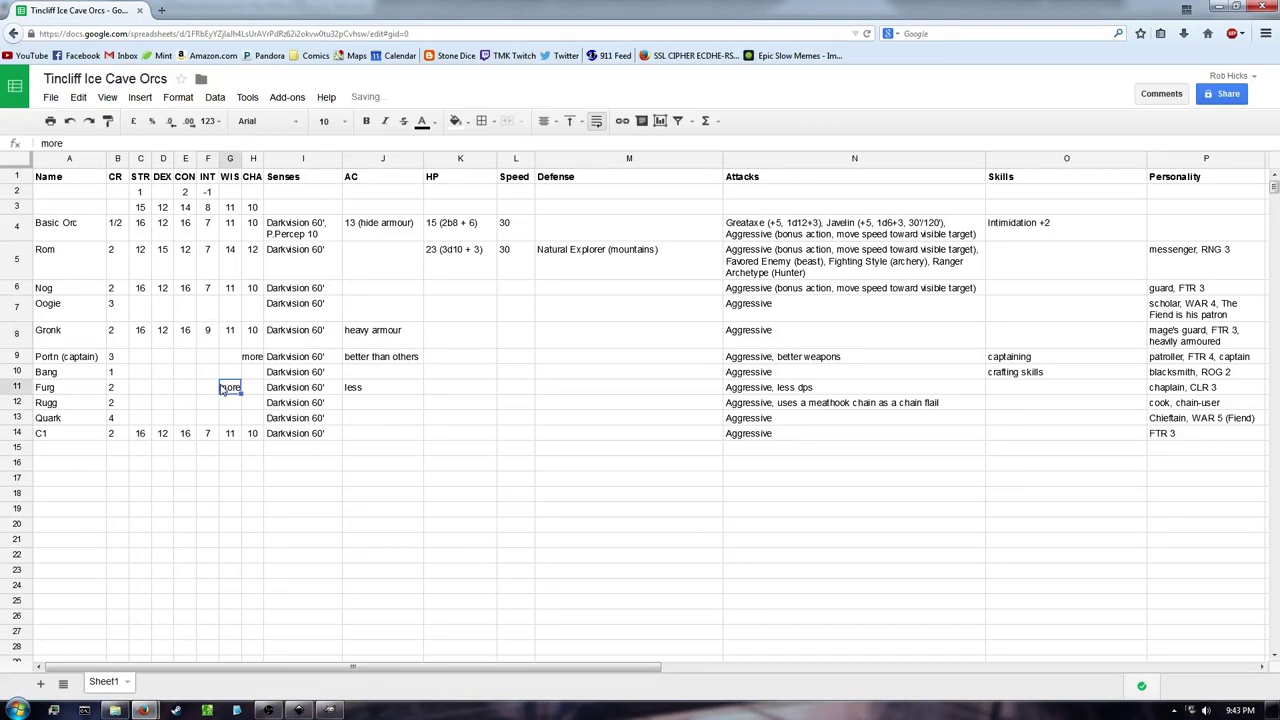
{"action": "left_click", "coordinate": [208, 338]}
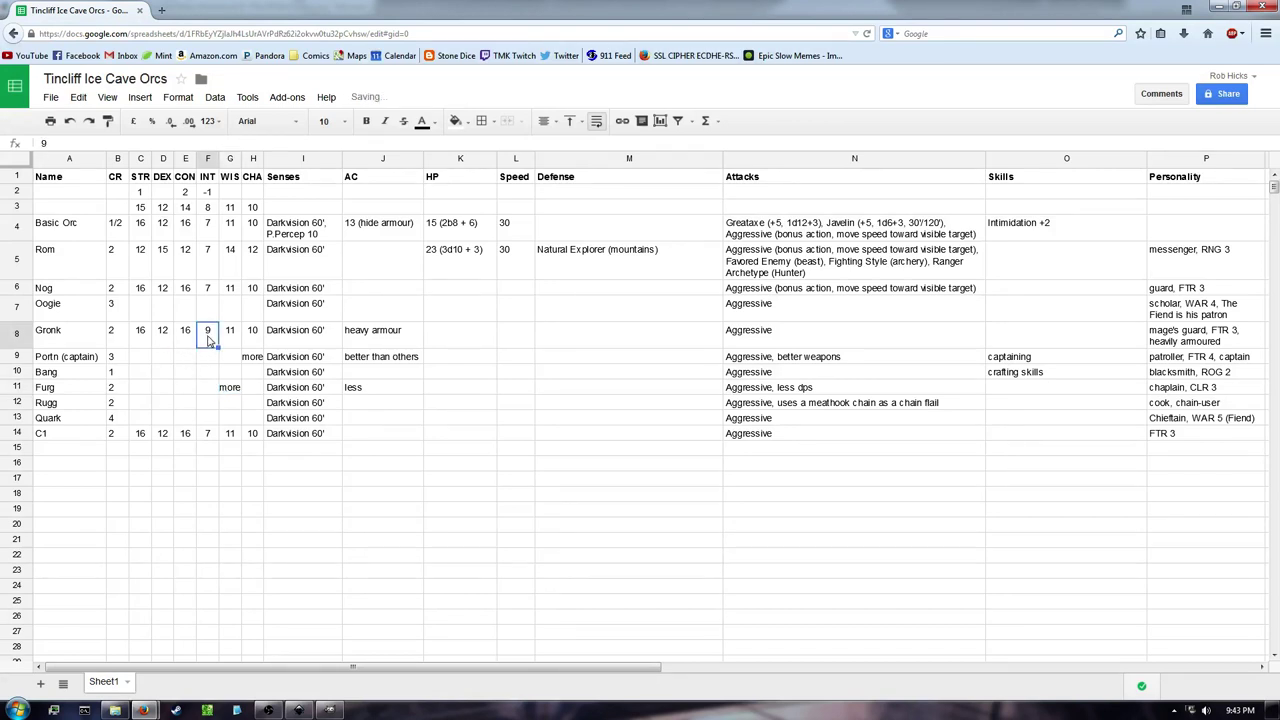
Set Gronk's CON to 14 and his DEX to 14
{"action": "left_click", "coordinate": [186, 338]}
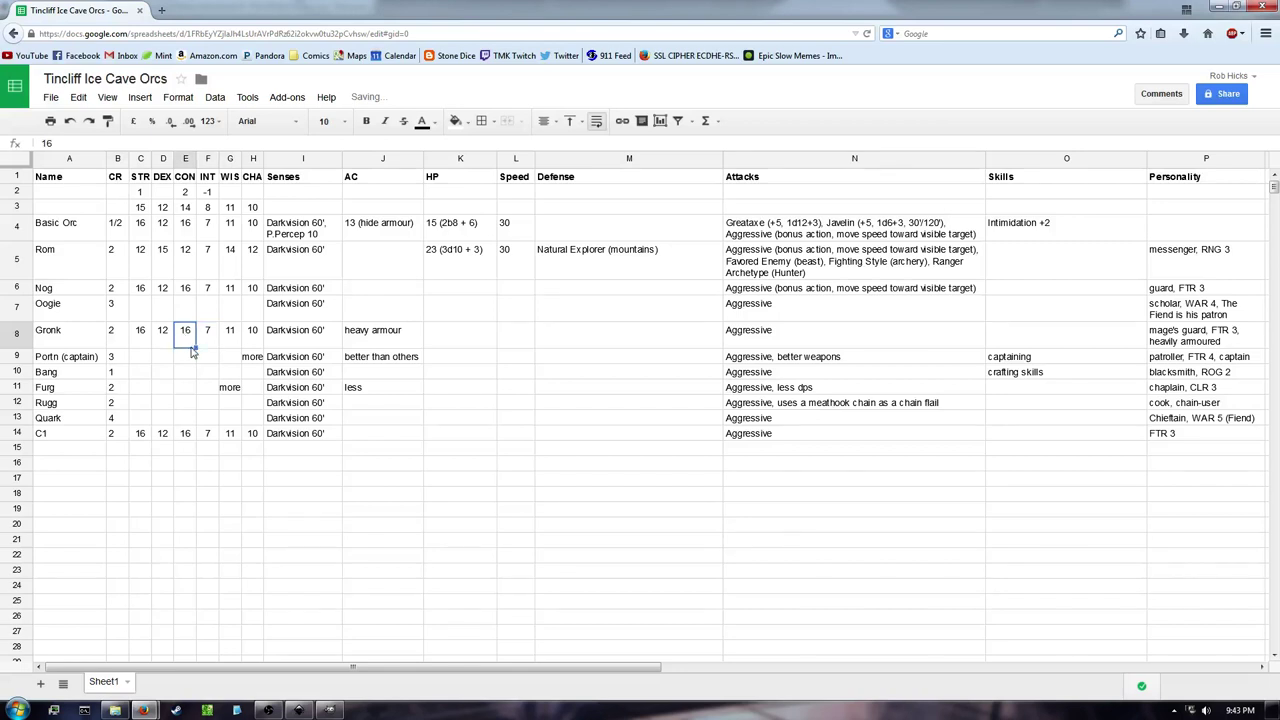
{"action": "type", "text": "14"}
{"action": "key", "text": "Tab"}
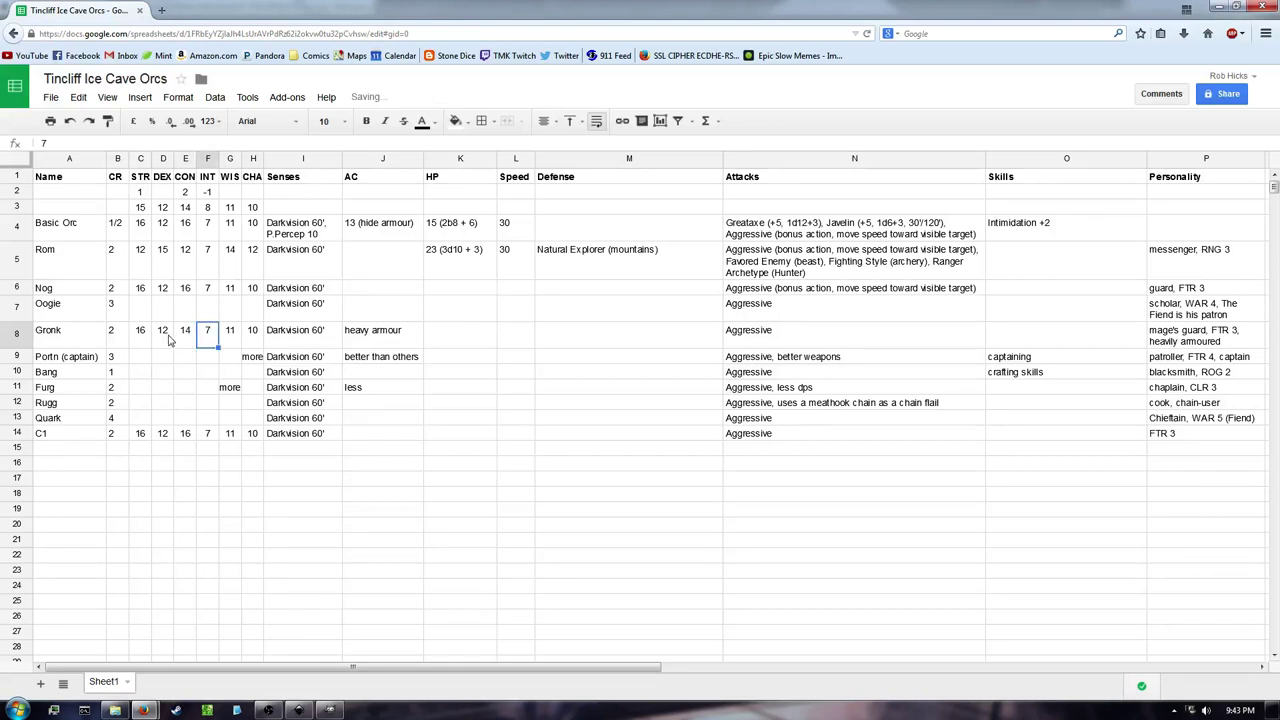
{"action": "left_click", "coordinate": [165, 340]}
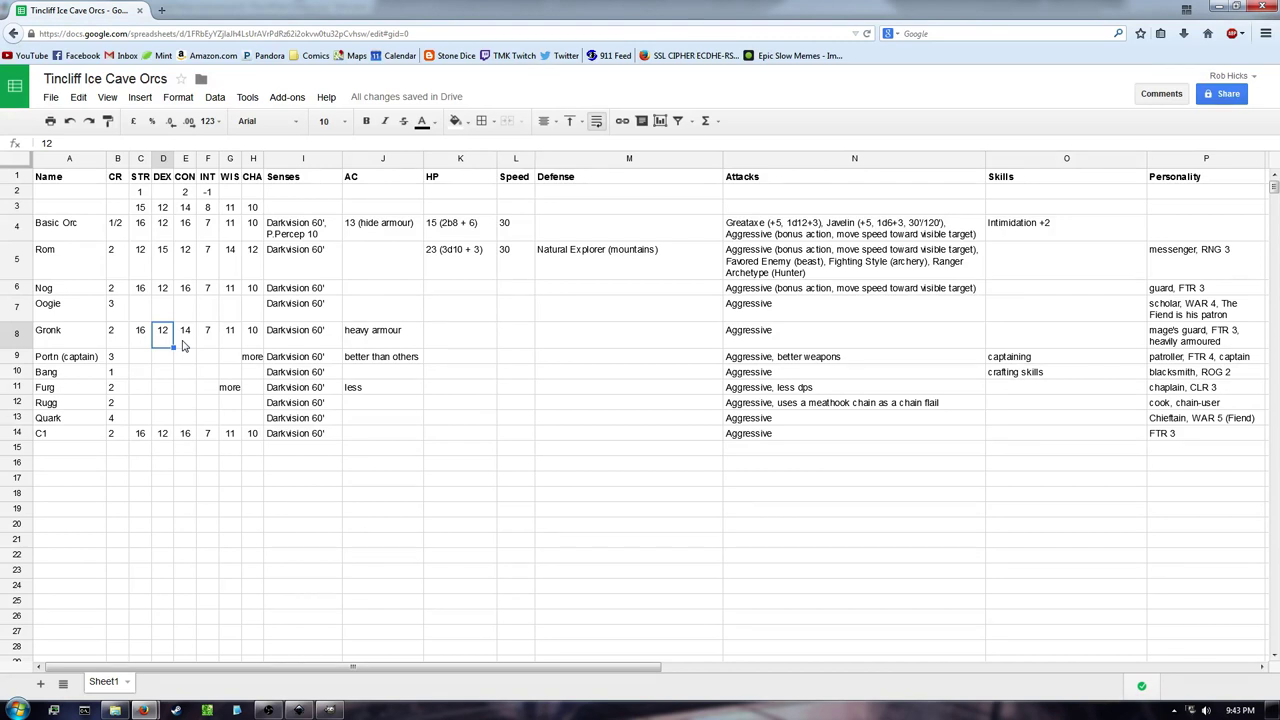
{"action": "type", "text": "14"}
{"action": "key", "text": "Tab"}
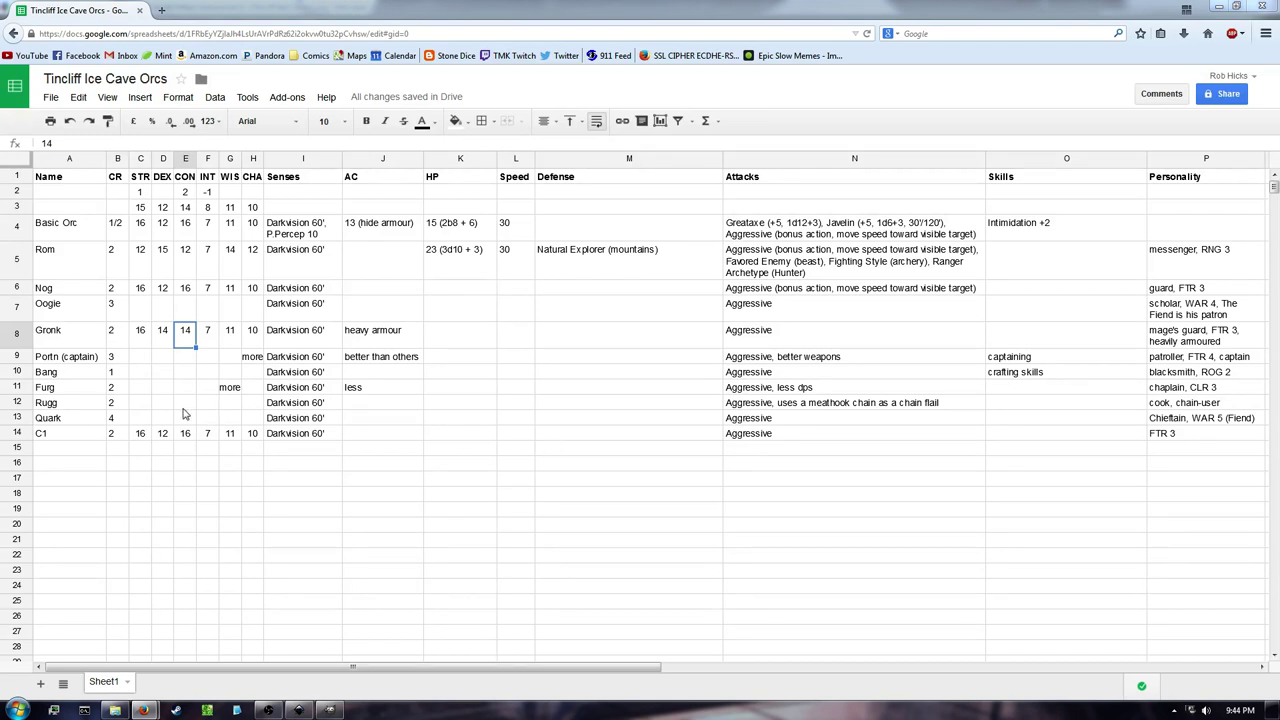
Enter the captain Portn's ability scores: STR 16, DEX 12, CON 16, INT 8, WIS 11 and CHA 12
{"action": "left_click", "coordinate": [155, 357]}
{"action": "left_click", "coordinate": [230, 360]}
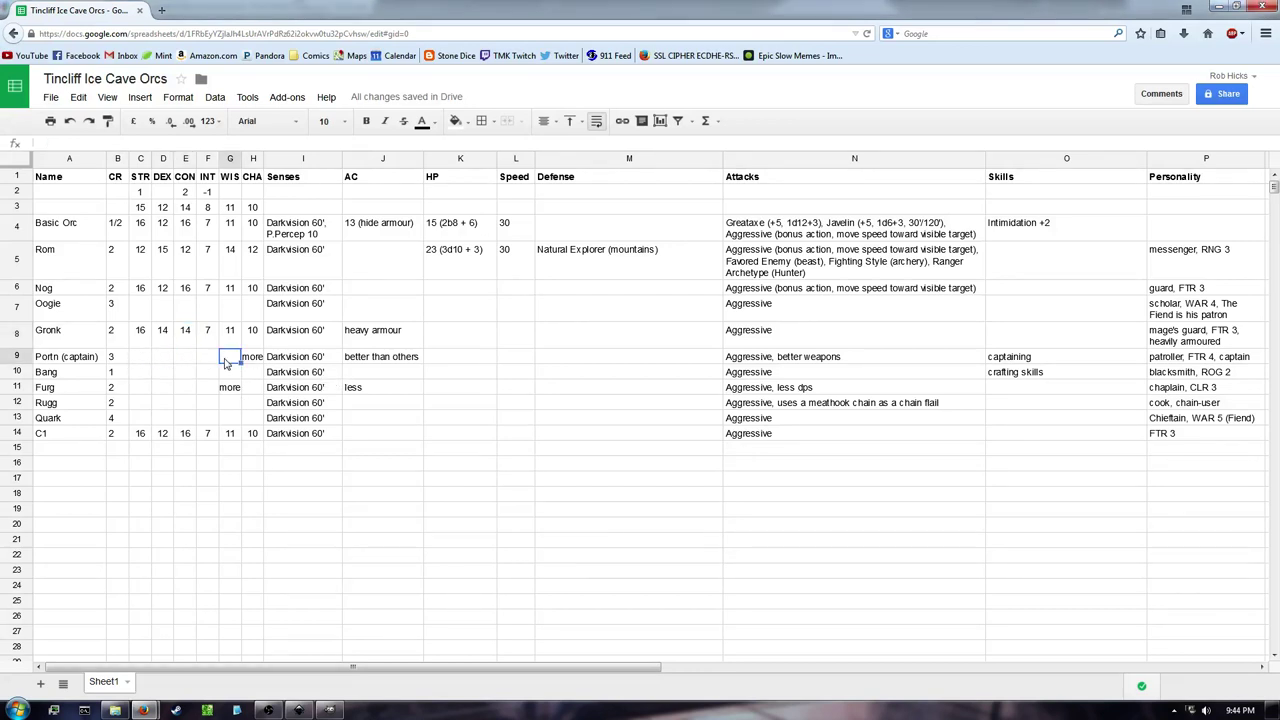
{"action": "left_click", "coordinate": [133, 360]}
{"action": "left_click", "coordinate": [248, 358]}
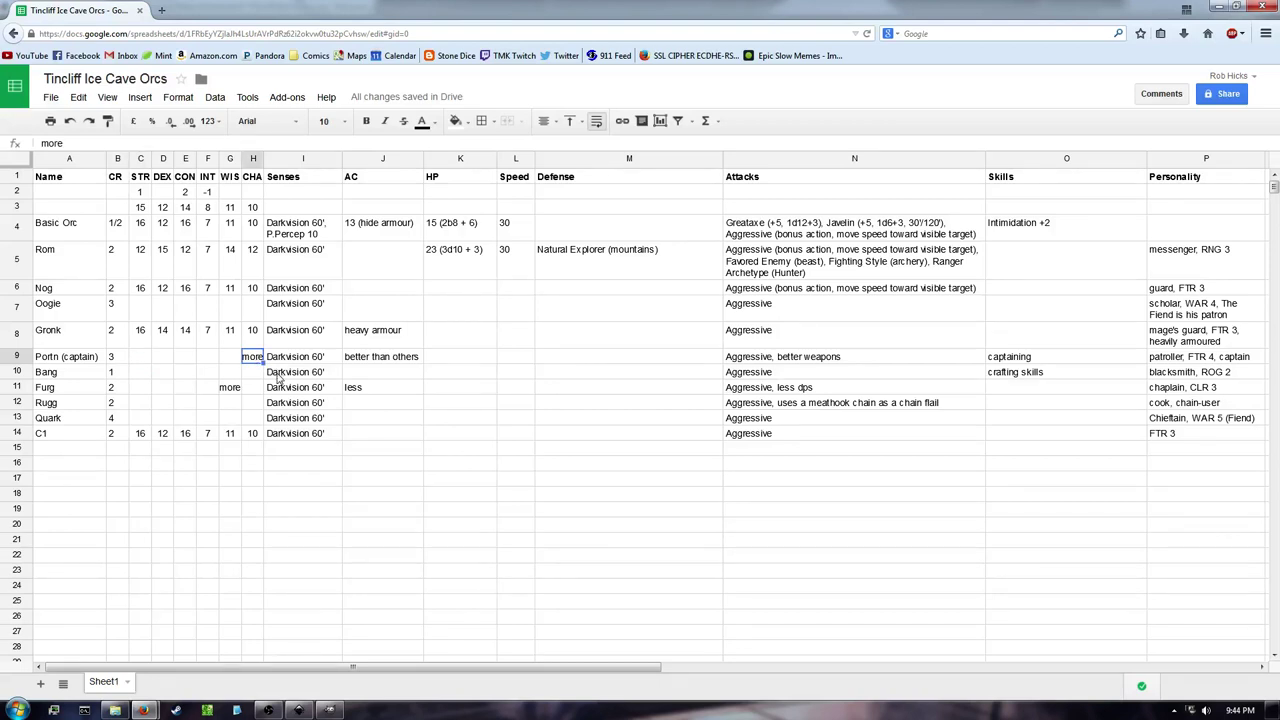
{"action": "left_click", "coordinate": [142, 361]}
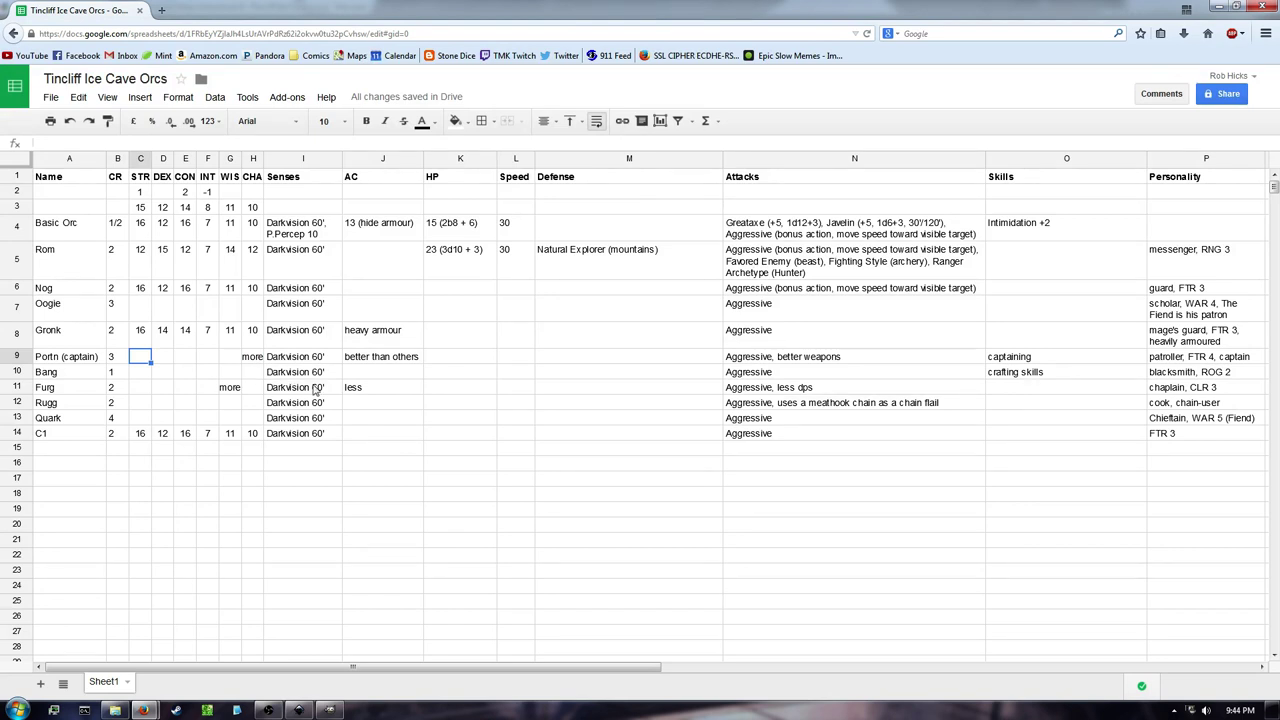
{"action": "type", "text": "16"}
{"action": "key", "text": "Tab"}
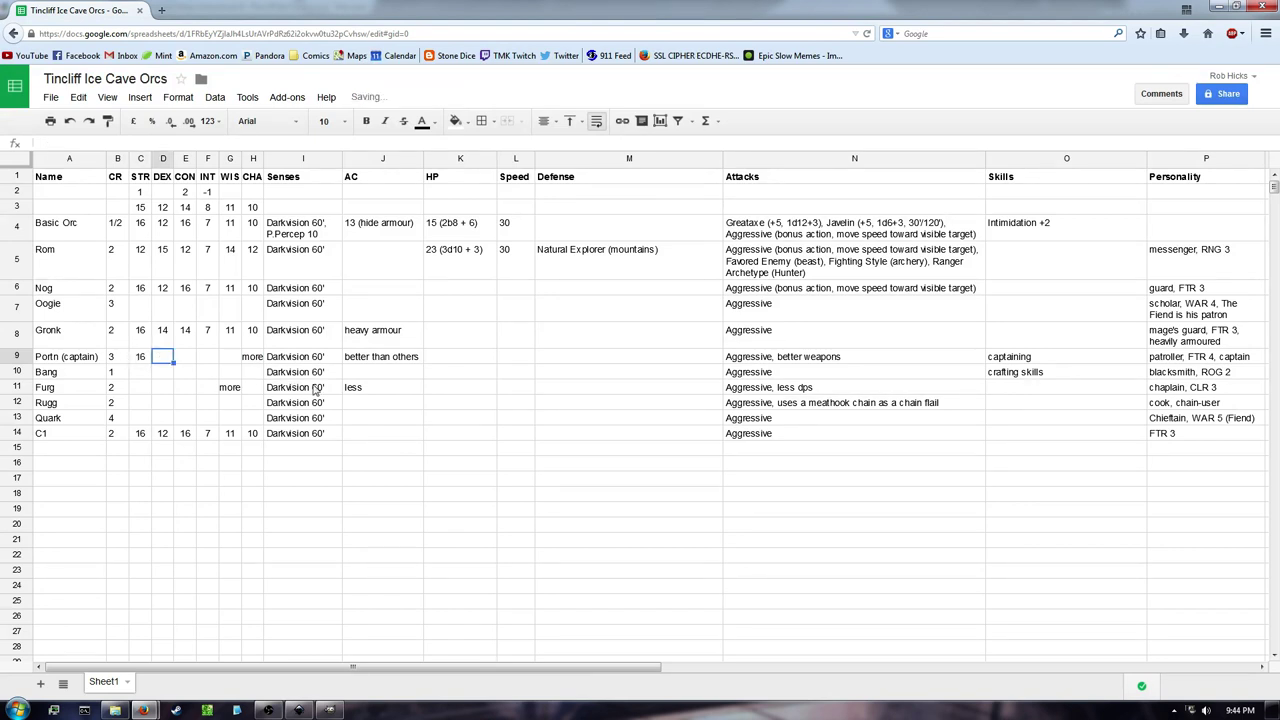
{"action": "type", "text": "12"}
{"action": "key", "text": "Tab"}
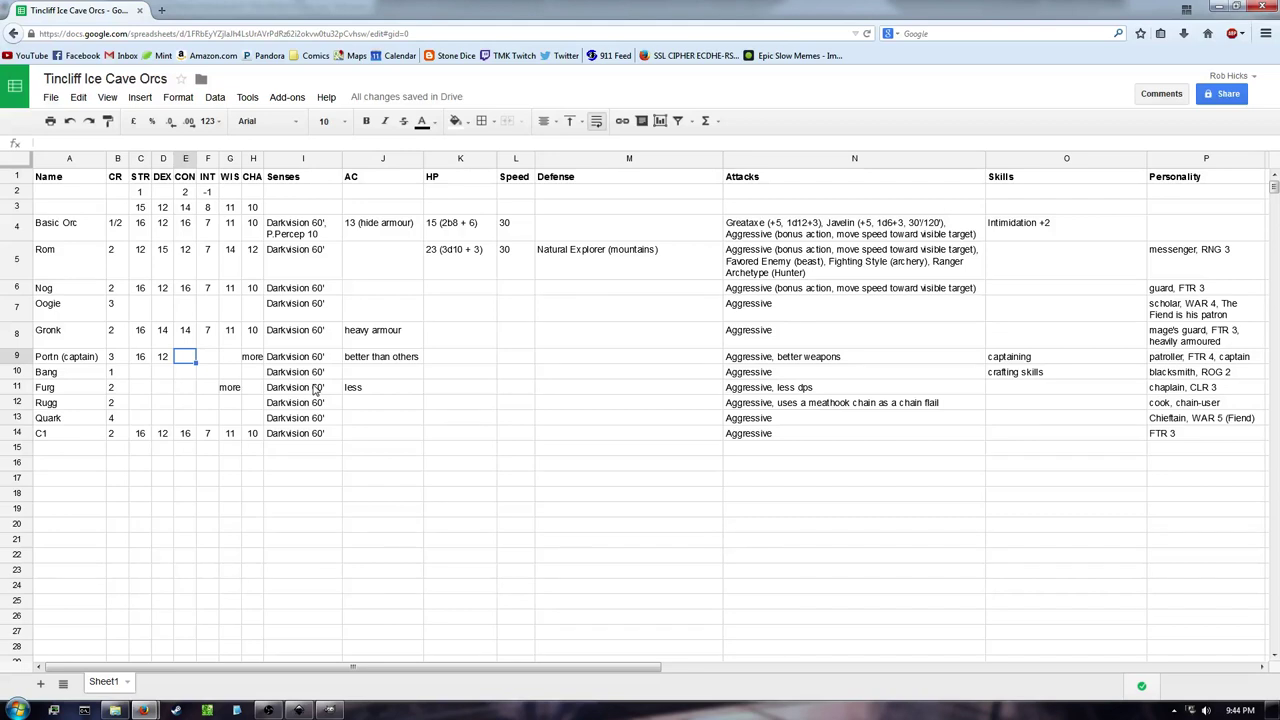
{"action": "type", "text": "16"}
{"action": "key", "text": "Tab"}
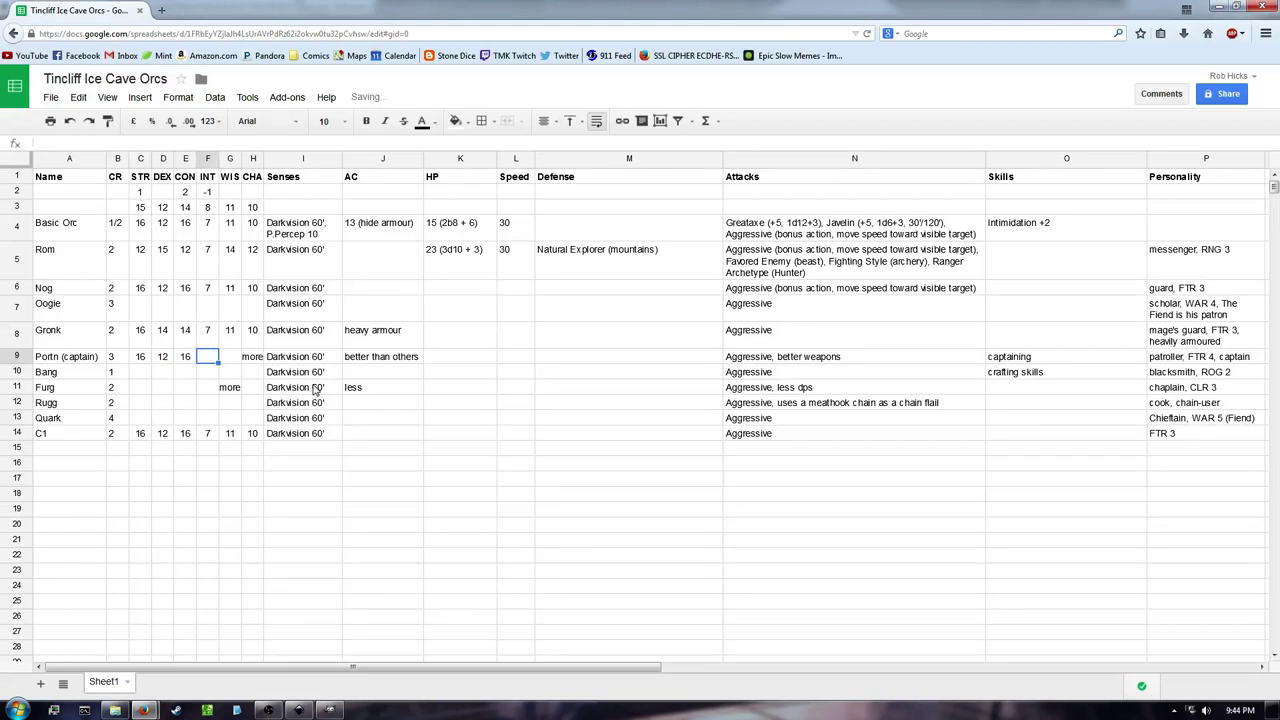
{"action": "type", "text": "8"}
{"action": "key", "text": "Tab"}
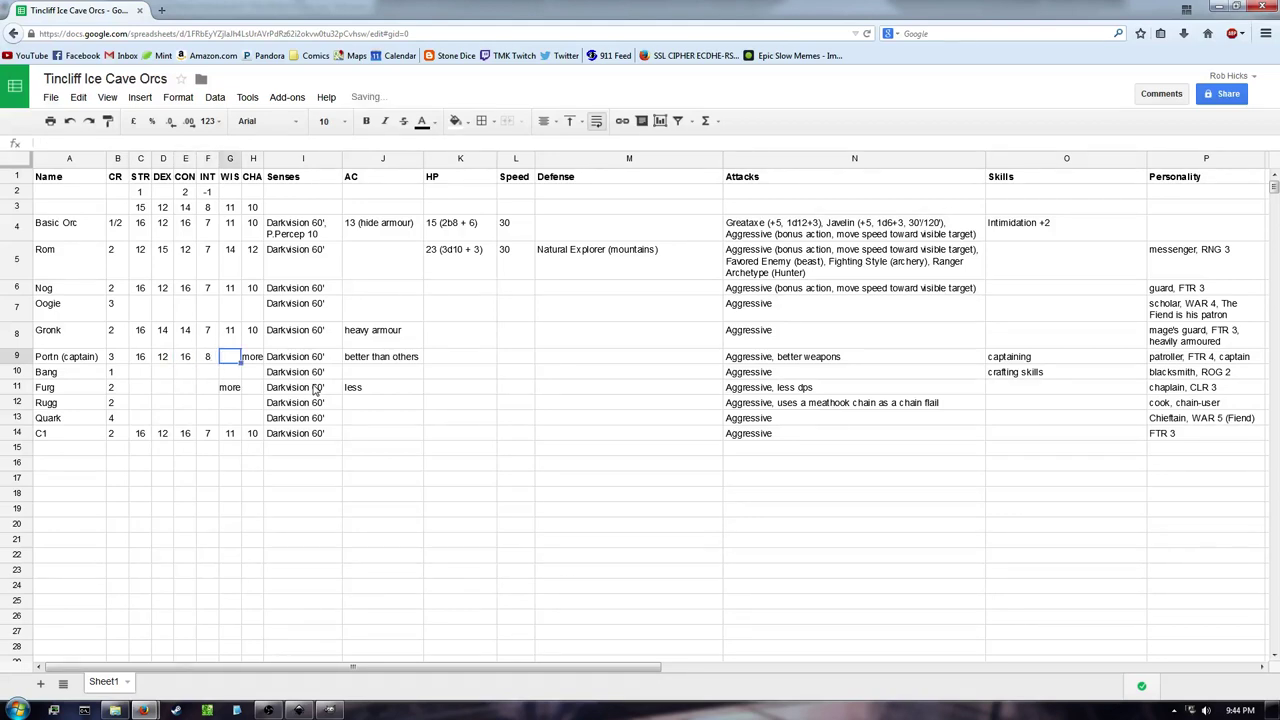
{"action": "type", "text": "11"}
{"action": "key", "text": "Tab"}
{"action": "type", "text": "12"}
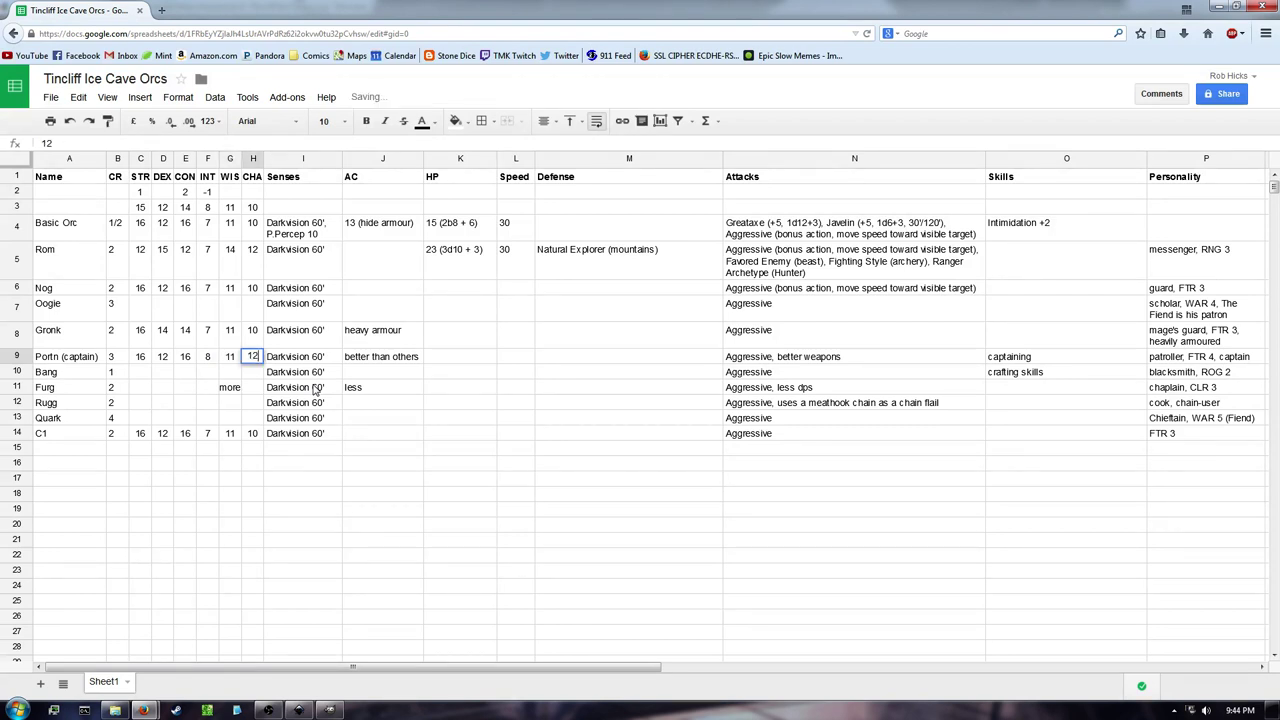
{"action": "key", "text": "Tab"}
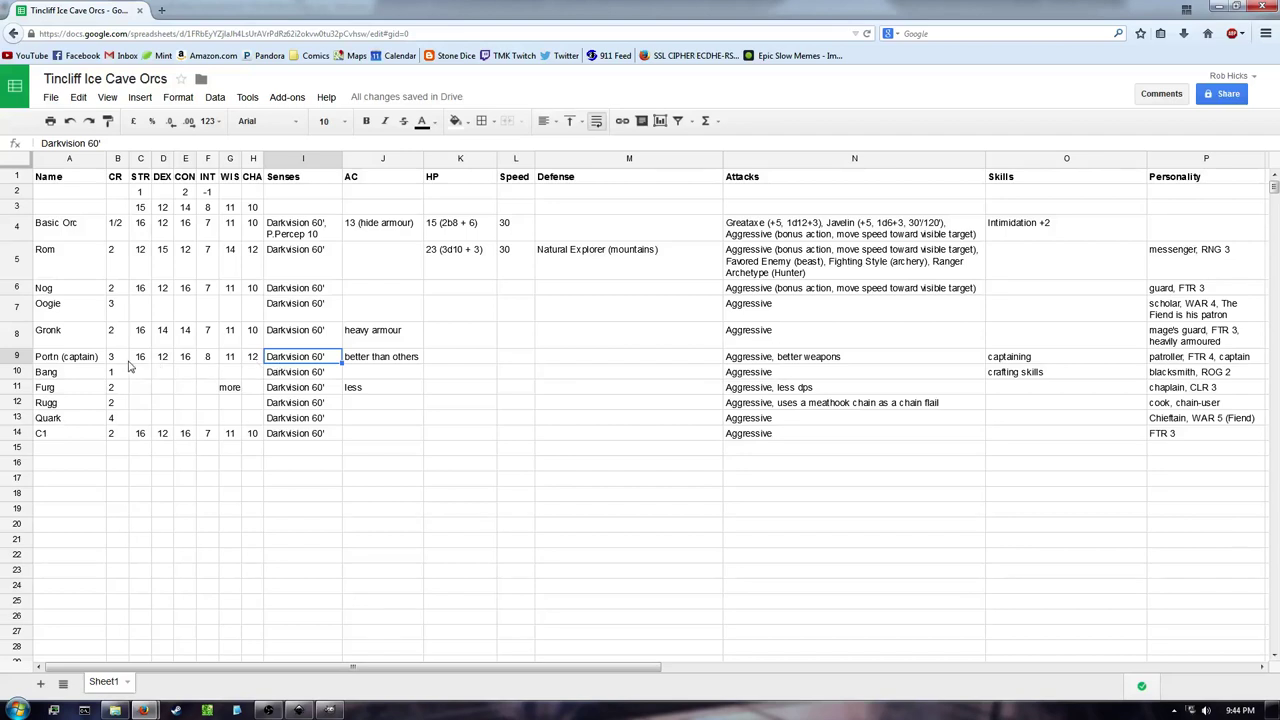
{"action": "left_click", "coordinate": [166, 358]}
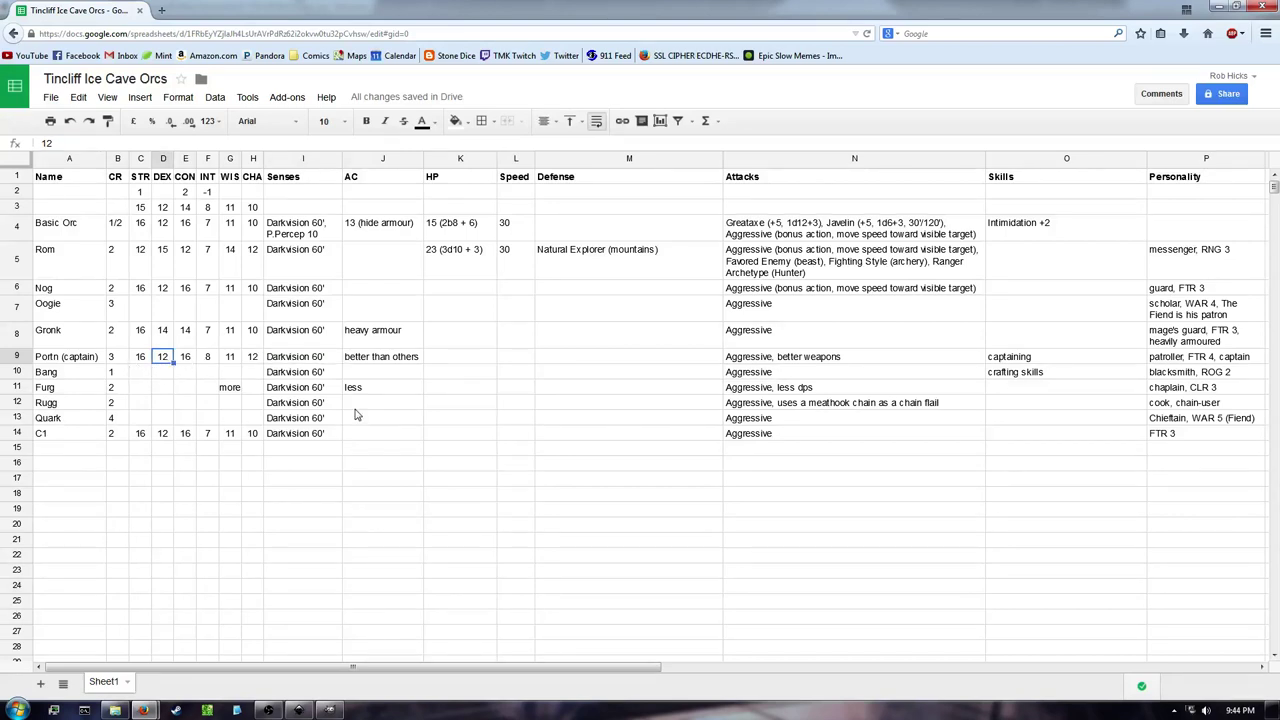
{"action": "left_click", "coordinate": [117, 360]}
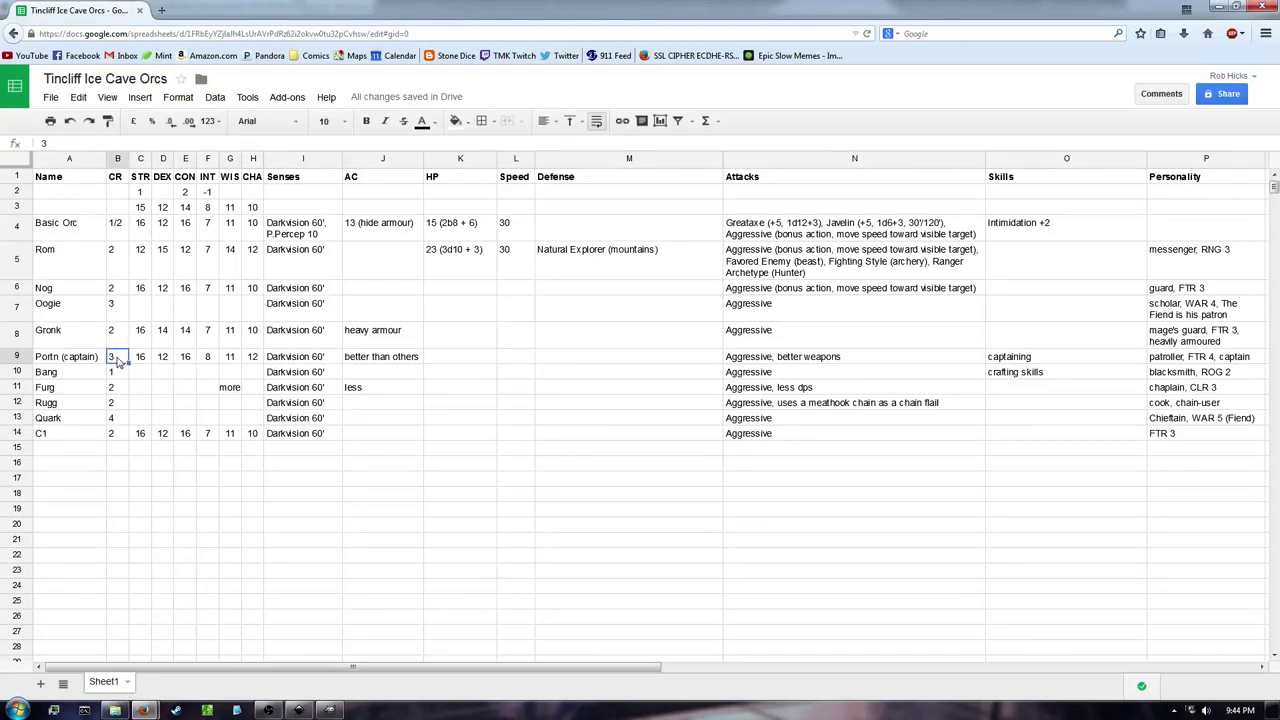
{"action": "left_click", "coordinate": [148, 377]}
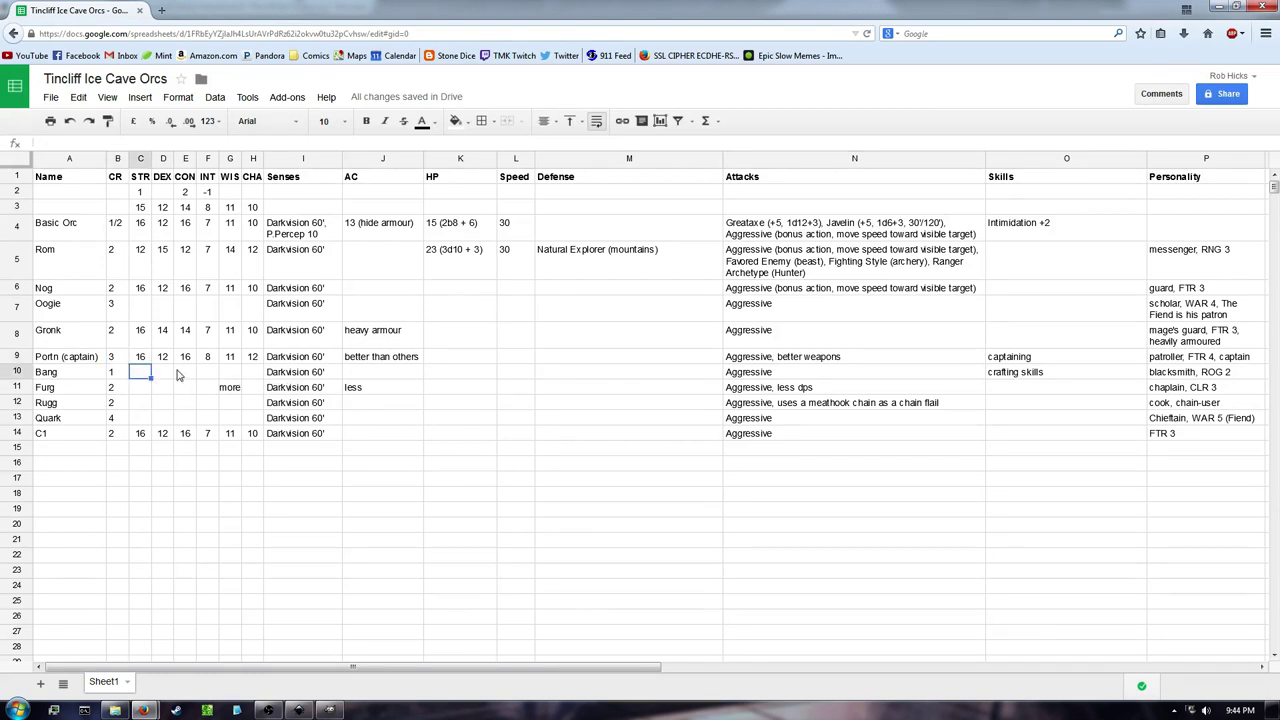
{"action": "left_click_drag", "start_coordinate": [377, 360], "coordinate": [877, 358]}
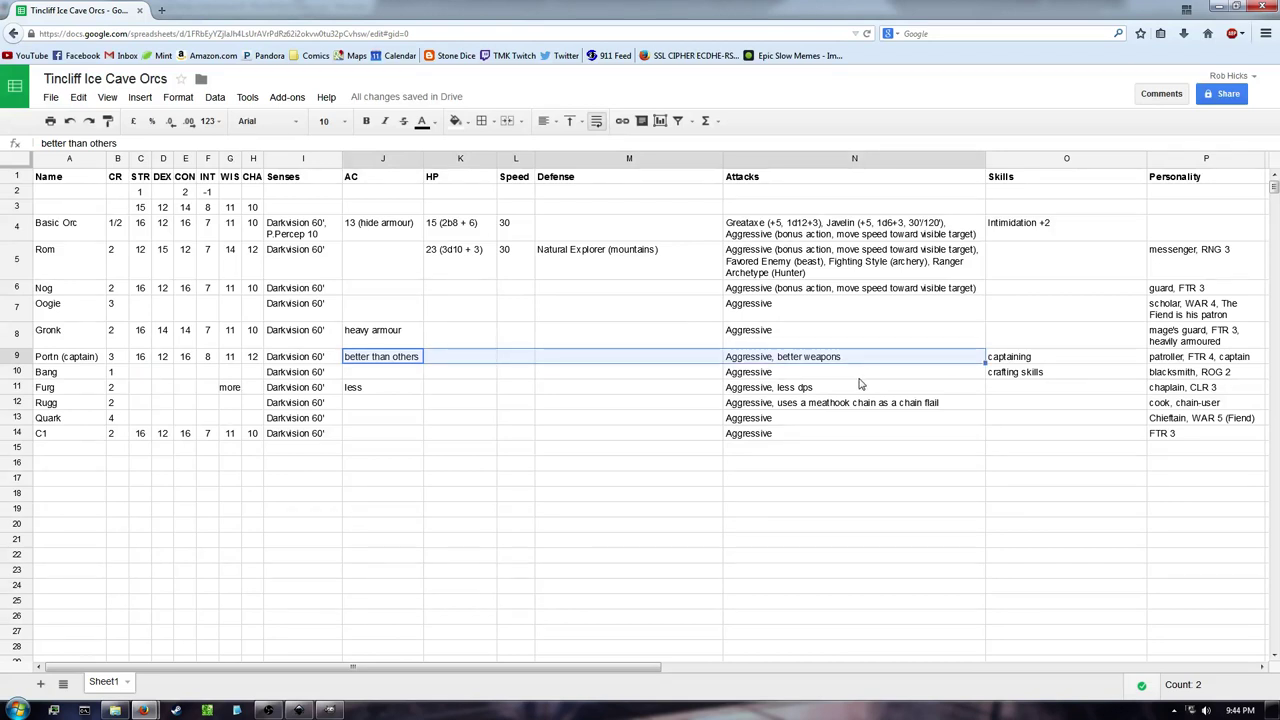
{"action": "left_click", "coordinate": [405, 376]}
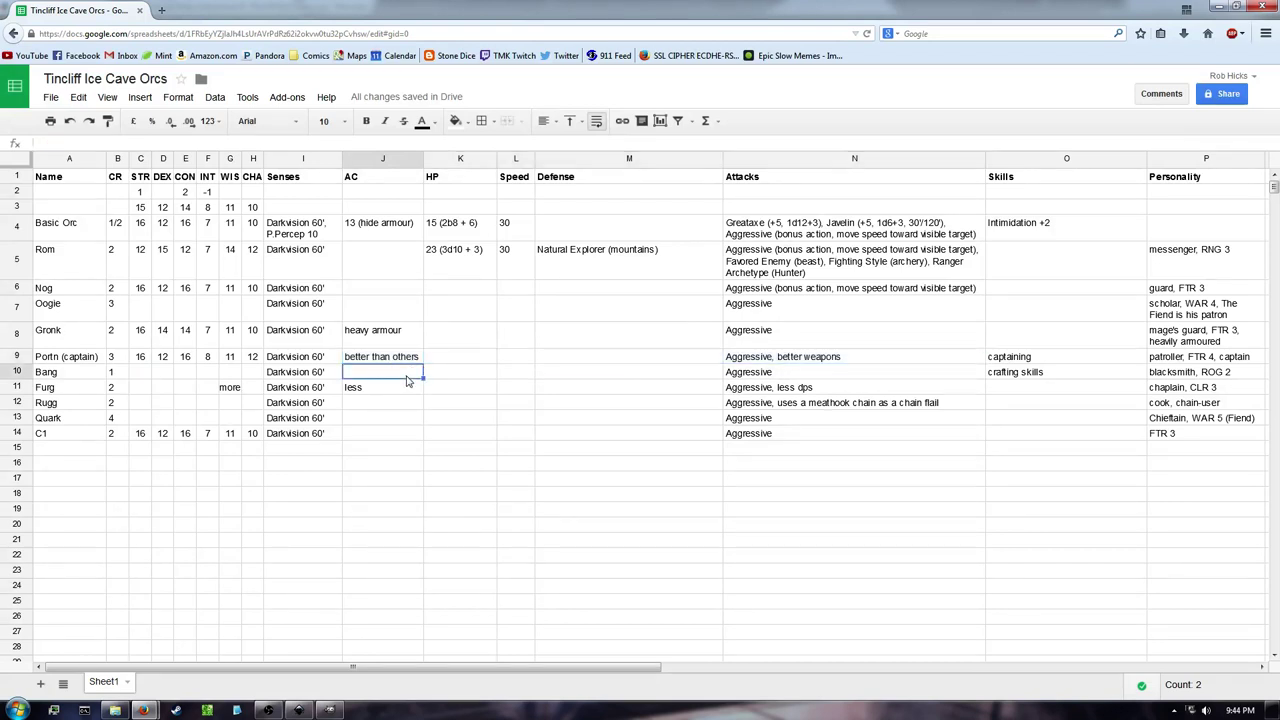
{"action": "left_click_drag", "start_coordinate": [380, 362], "coordinate": [838, 366]}
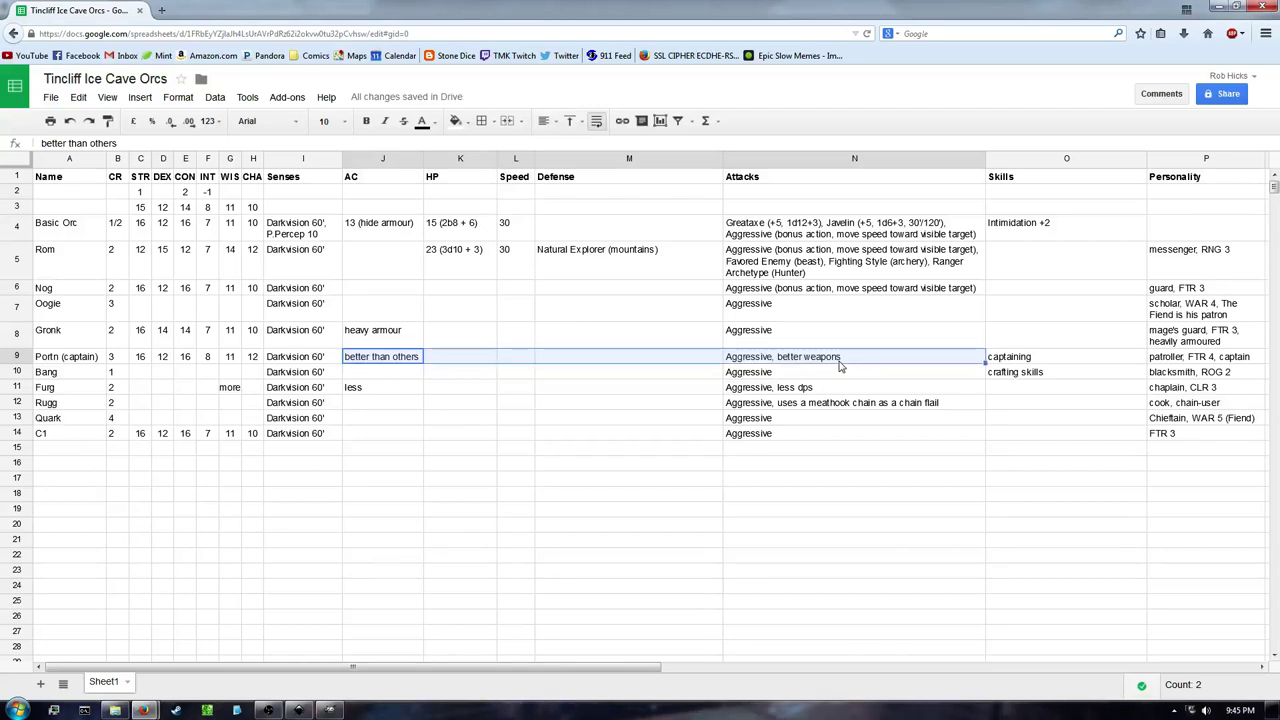
{"action": "left_click", "coordinate": [840, 366]}
{"action": "left_click", "coordinate": [834, 374]}
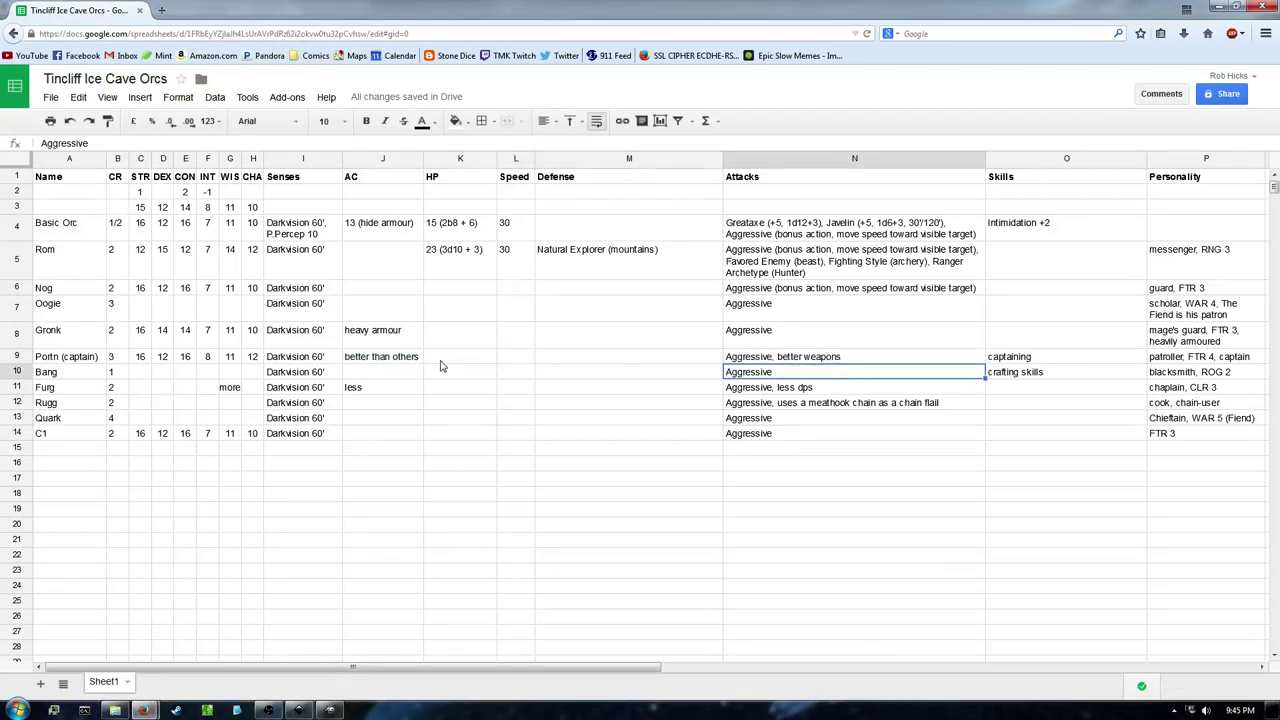
{"action": "left_click_drag", "start_coordinate": [401, 362], "coordinate": [815, 357]}
{"action": "left_click", "coordinate": [716, 403]}
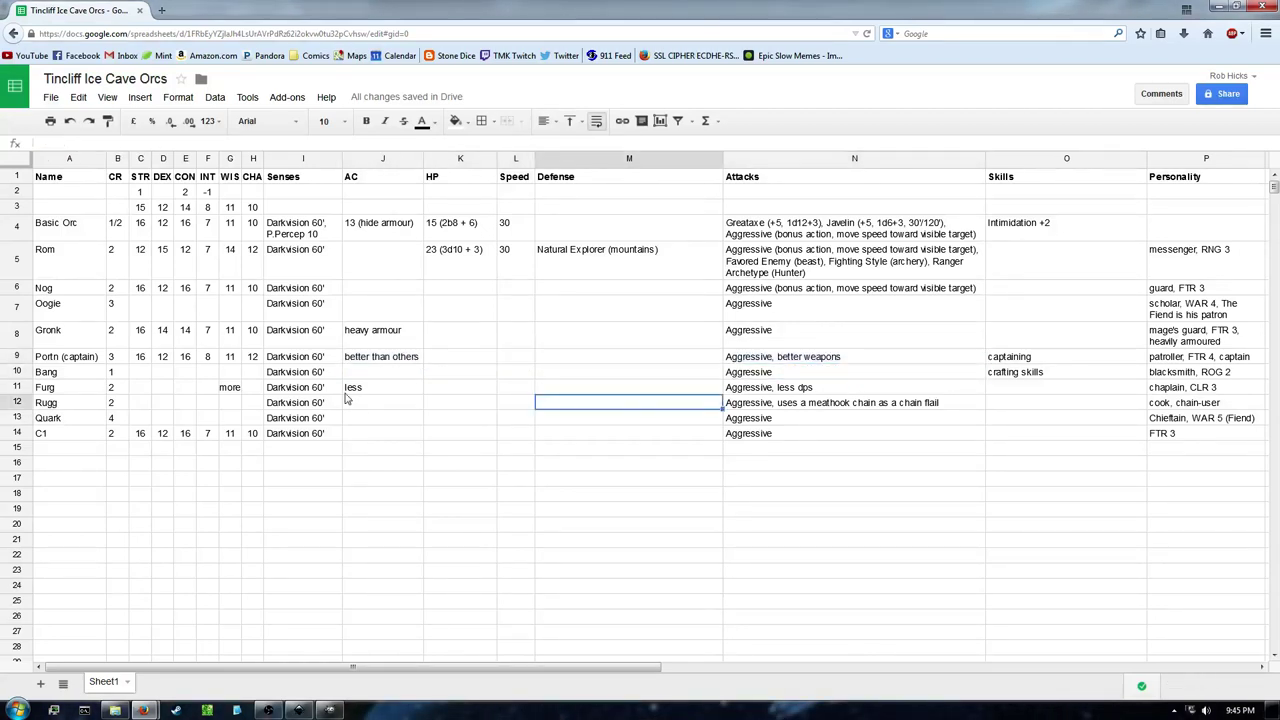
Copy the Basic Orc's six ability scores into Bang's STR to CHA cells
{"action": "left_click", "coordinate": [140, 372]}
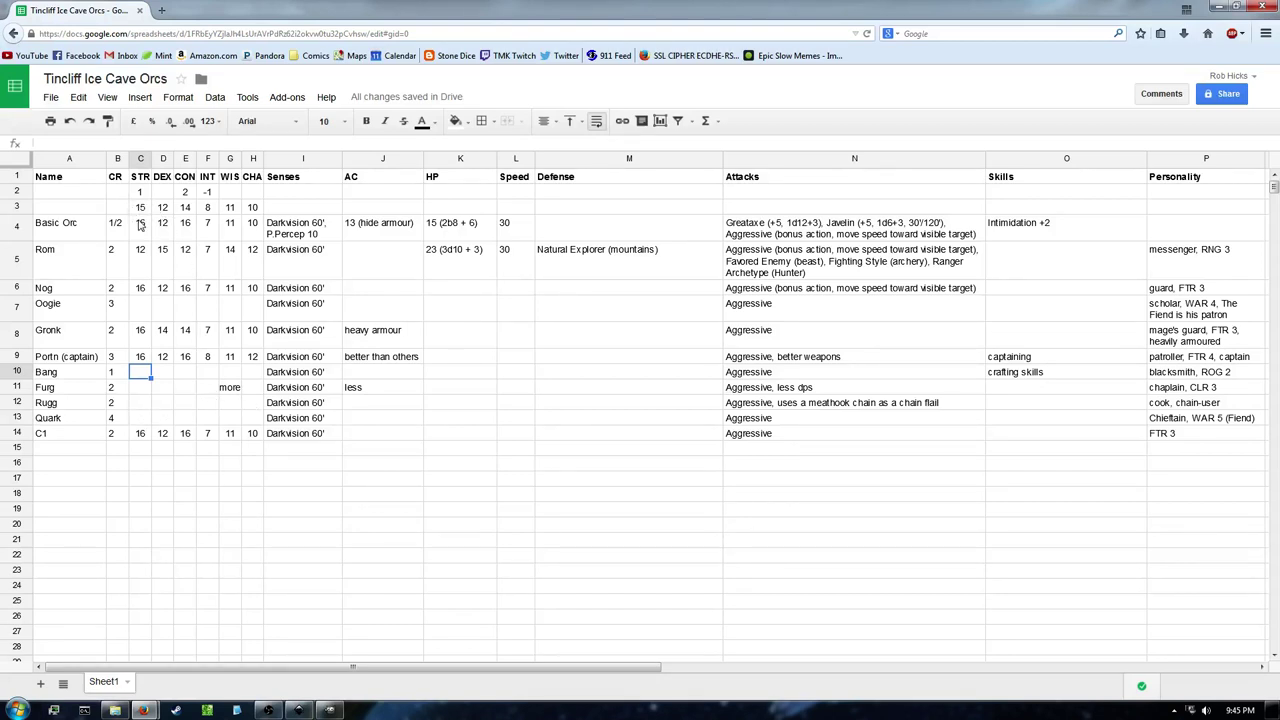
{"action": "left_click_drag", "start_coordinate": [140, 226], "coordinate": [254, 237]}
{"action": "key", "text": "ctrl+c"}
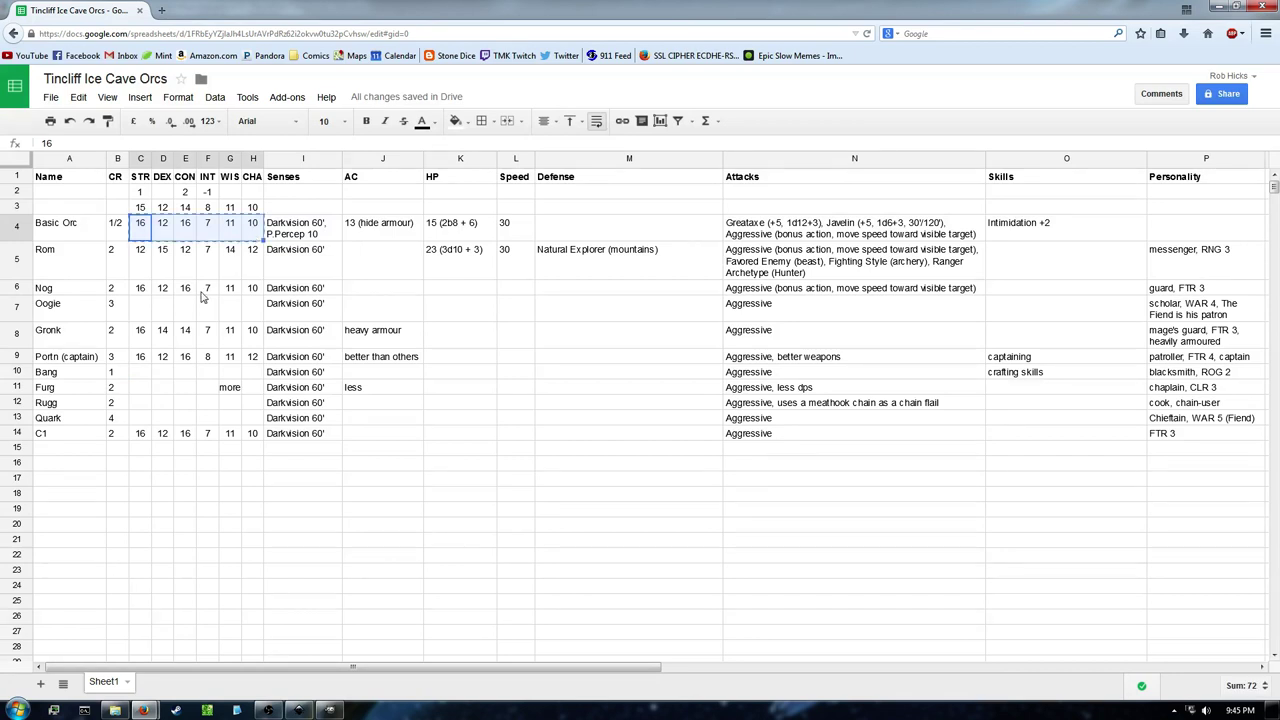
{"action": "left_click", "coordinate": [139, 370]}
{"action": "key", "text": "ctrl+v"}
Set Bang's DEX to 14 and his CON to 14
{"action": "key", "text": "Right"}
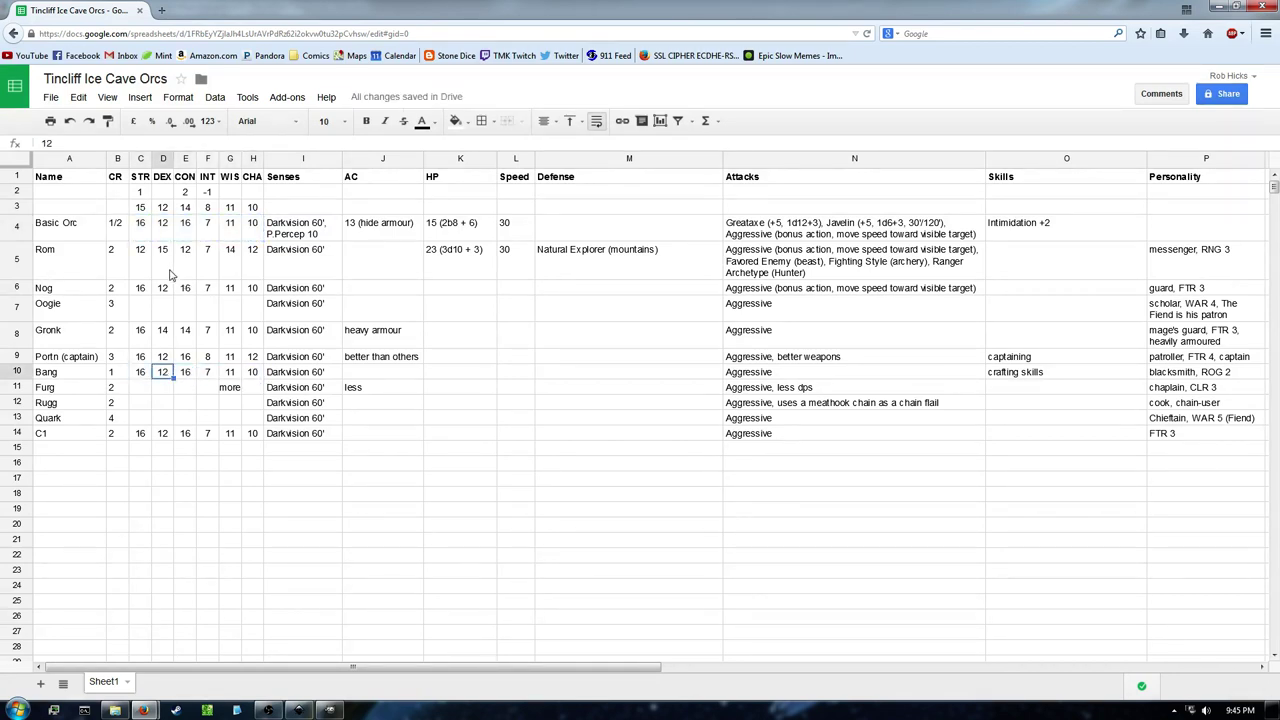
{"action": "type", "text": "14"}
{"action": "key", "text": "Tab"}
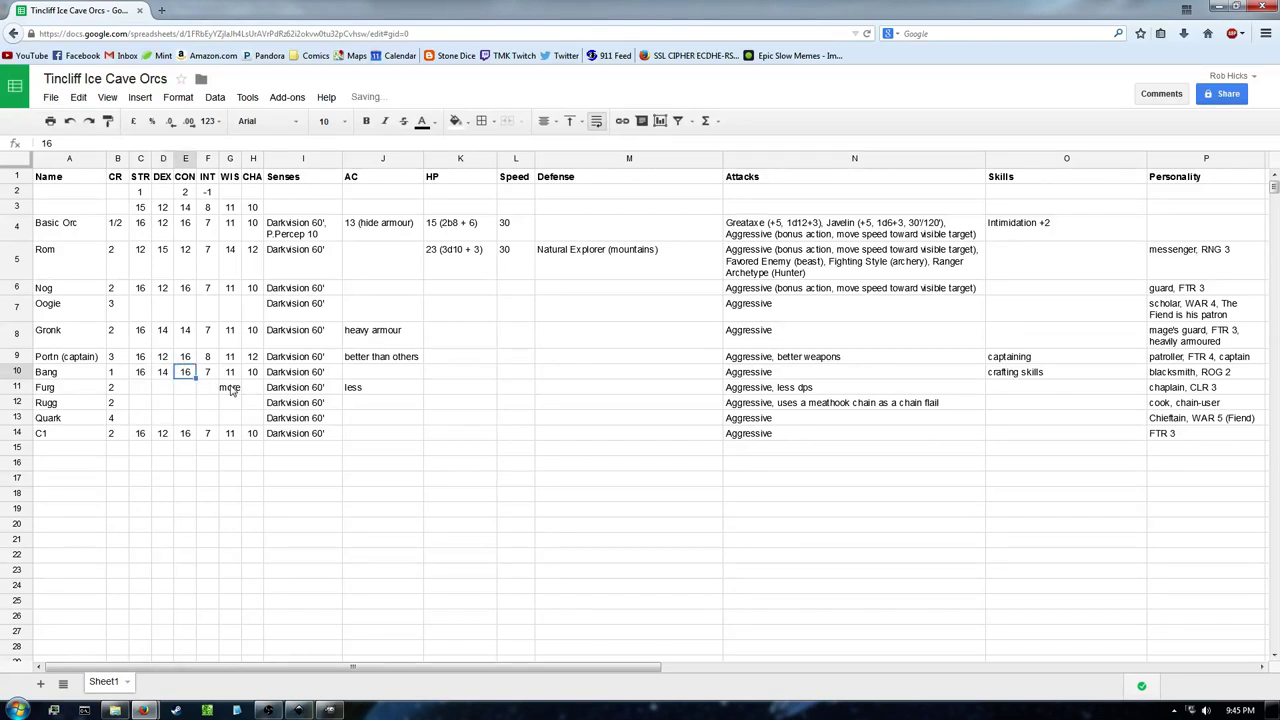
{"action": "type", "text": "14"}
{"action": "key", "text": "Tab"}
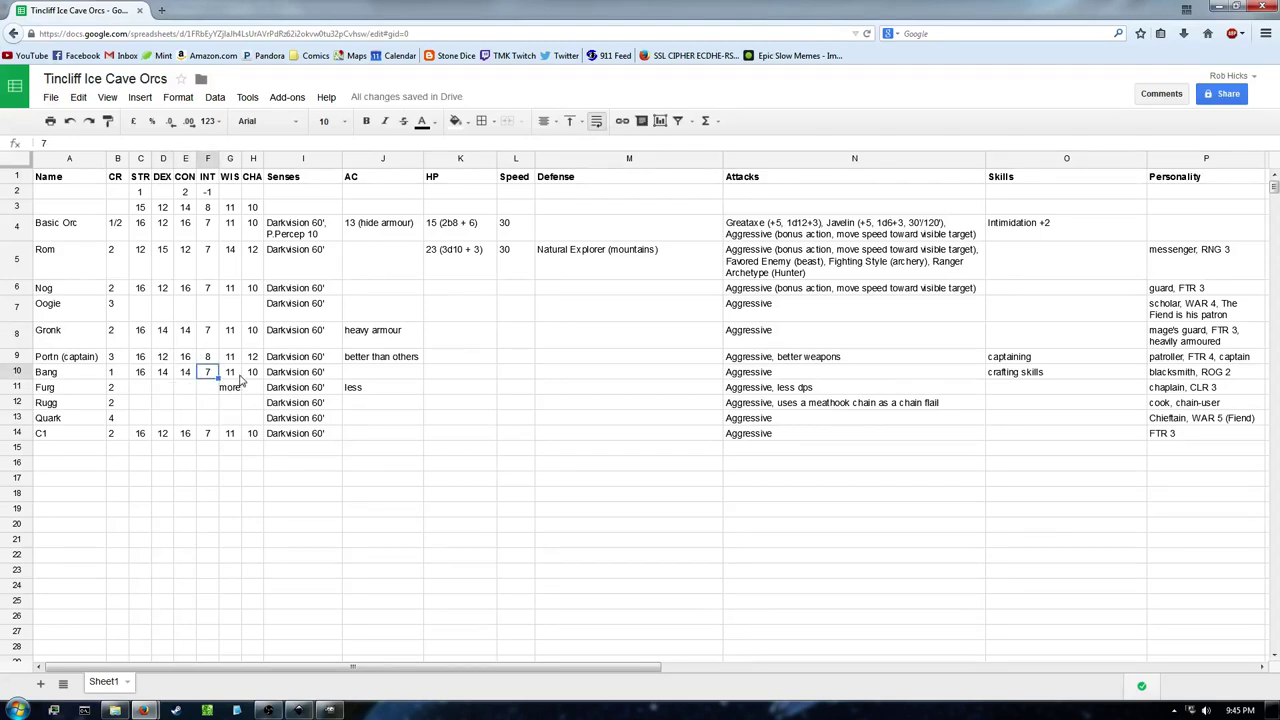
Change Bang's mental scores to INT 10, CHA 8 and WIS 9
{"action": "type", "text": "10"}
{"action": "left_click", "coordinate": [247, 373]}
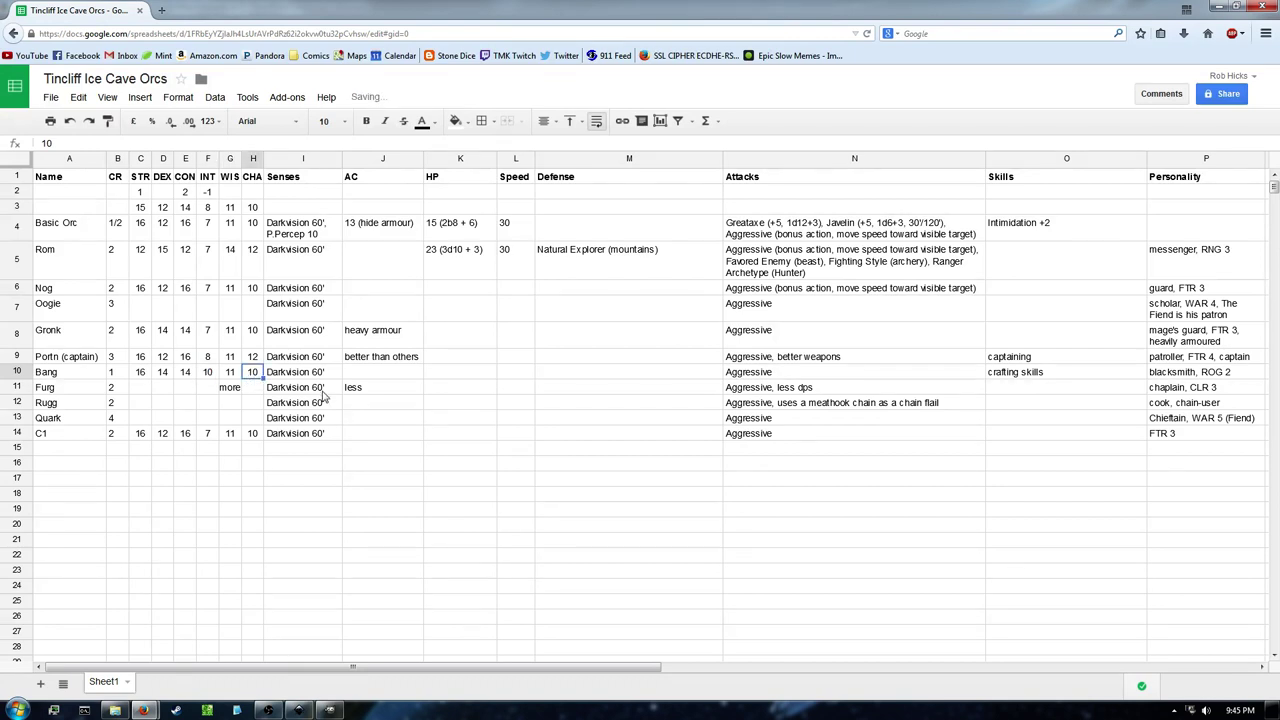
{"action": "type", "text": "8"}
{"action": "key", "text": "Left"}
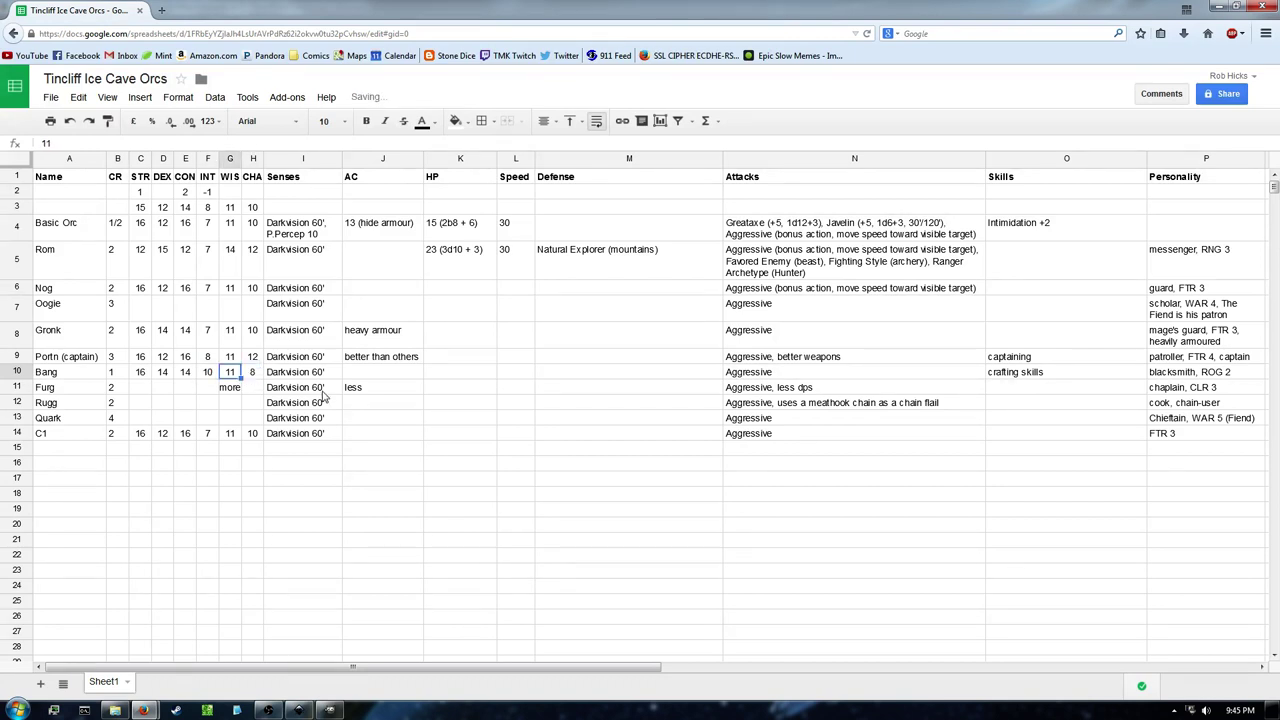
{"action": "type", "text": "9"}
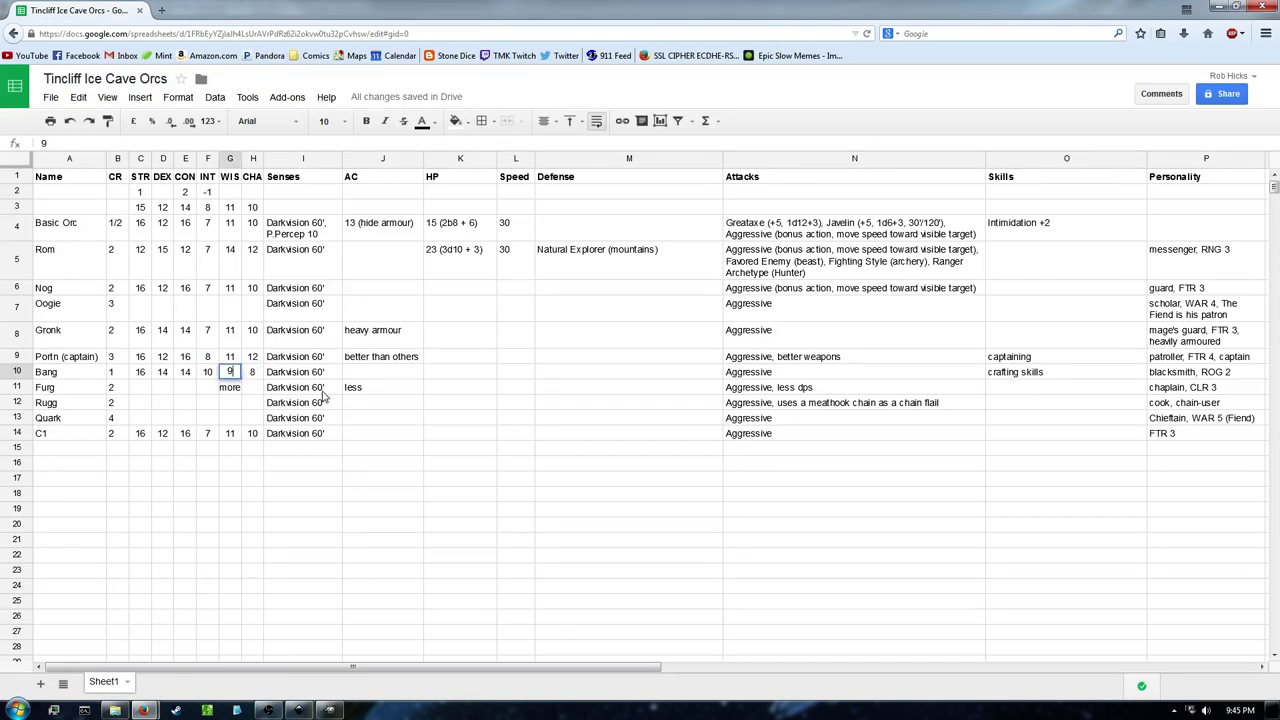
{"action": "key", "text": "Return"}
Review Bang's WIS and CHA scores and the existing entries across Furg's row
{"action": "key", "text": "Left"}
{"action": "key", "text": "Left"}
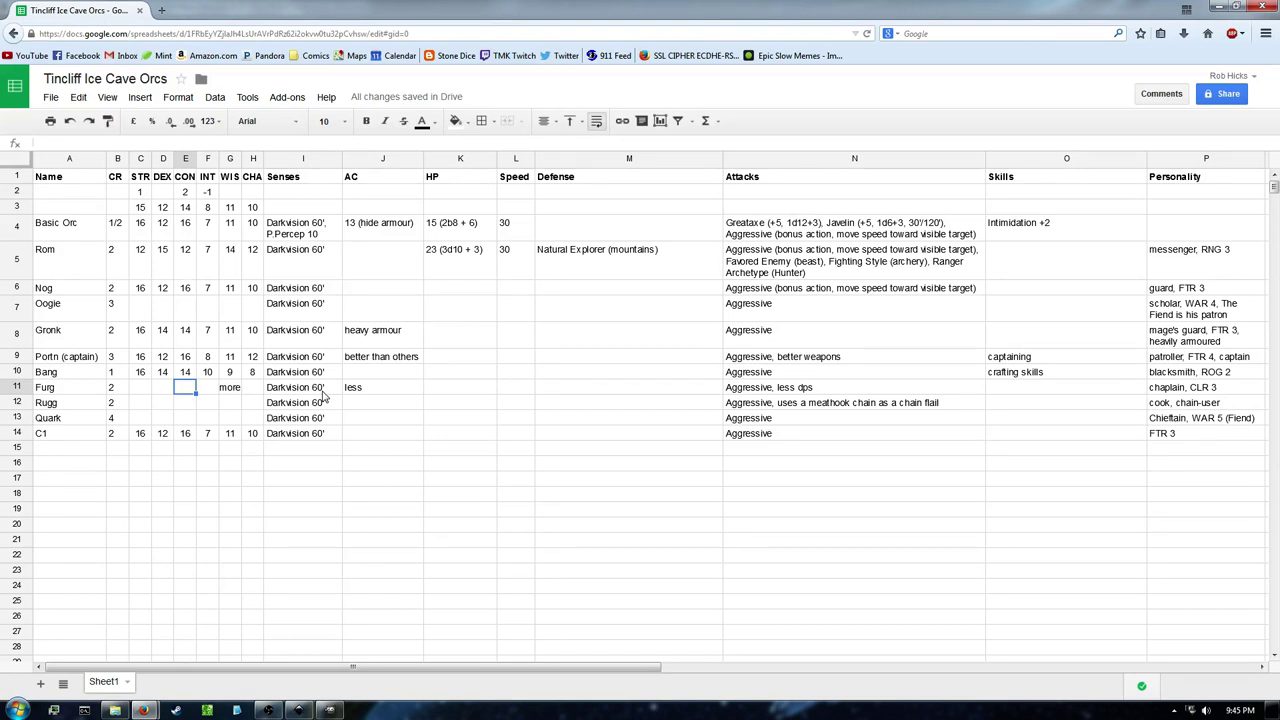
{"action": "left_click", "coordinate": [256, 375]}
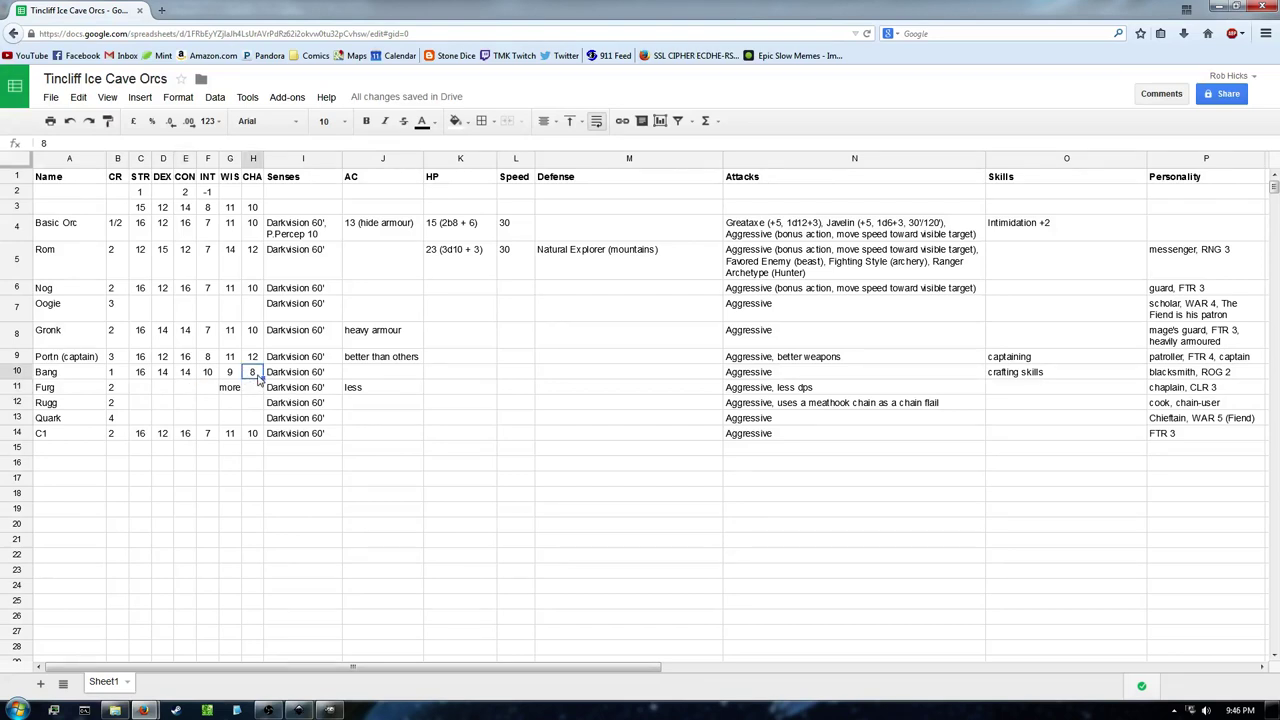
{"action": "left_click", "coordinate": [237, 380]}
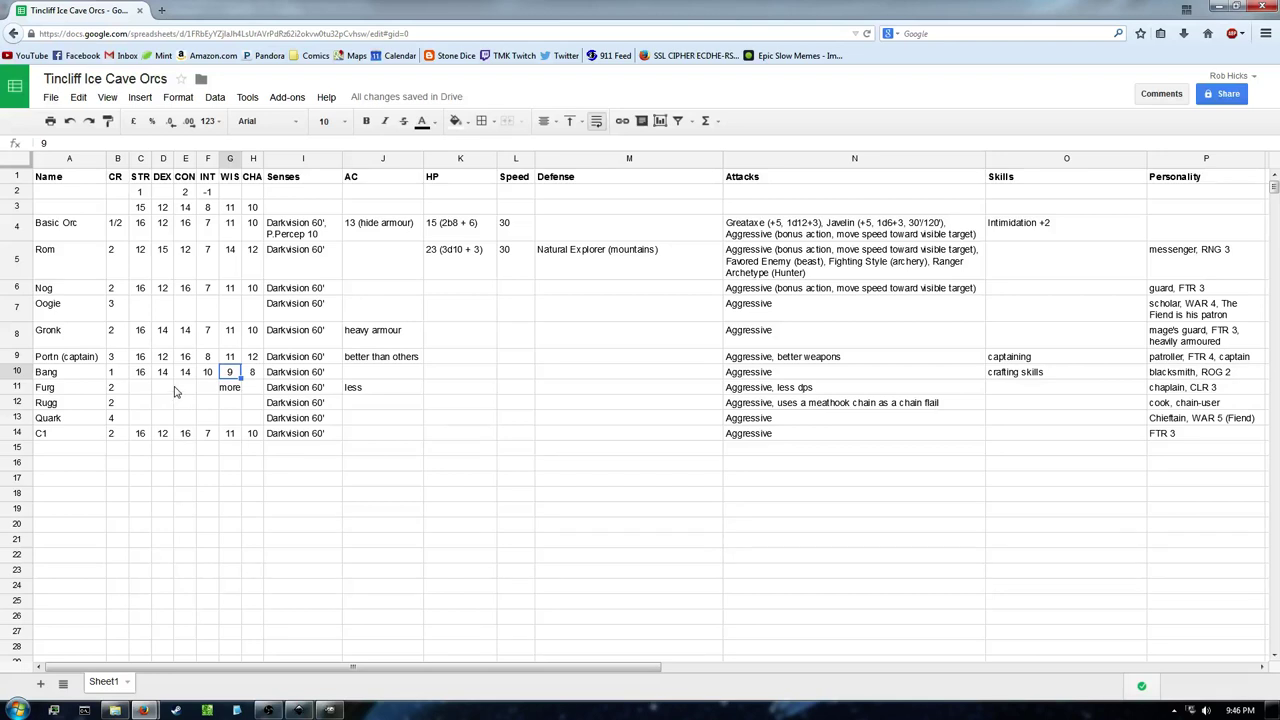
{"action": "left_click", "coordinate": [373, 380]}
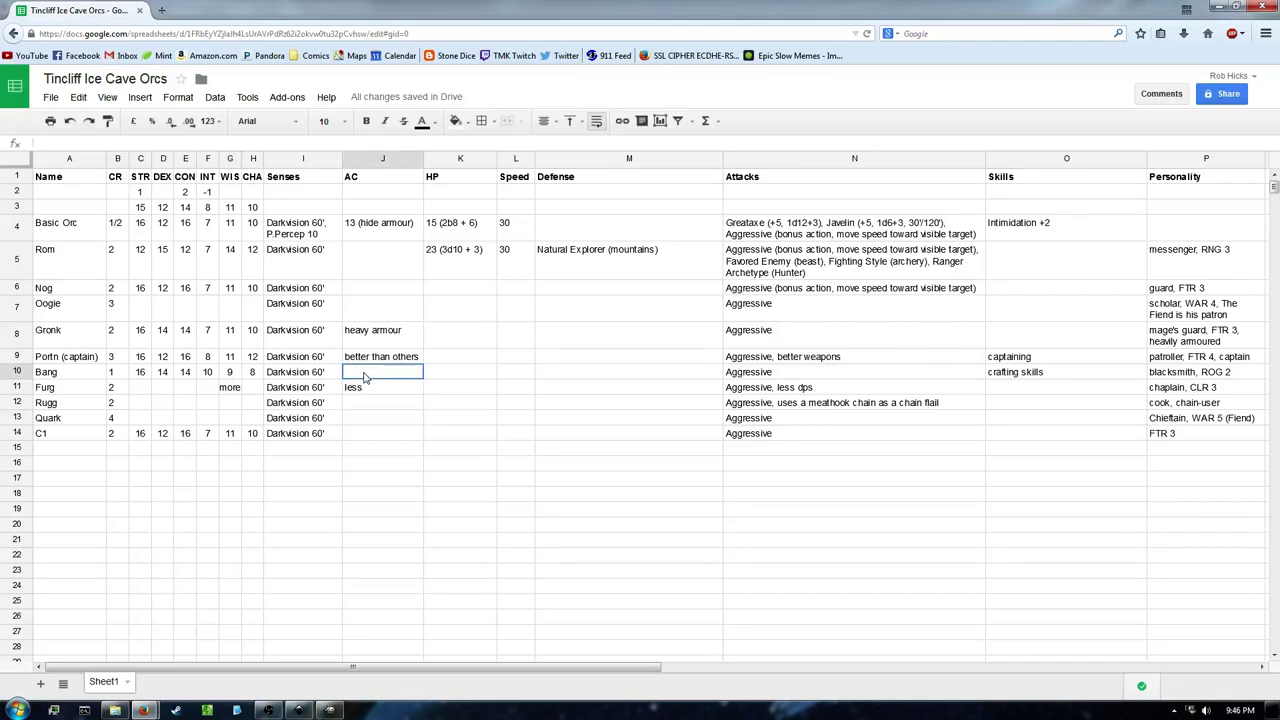
{"action": "left_click", "coordinate": [148, 390]}
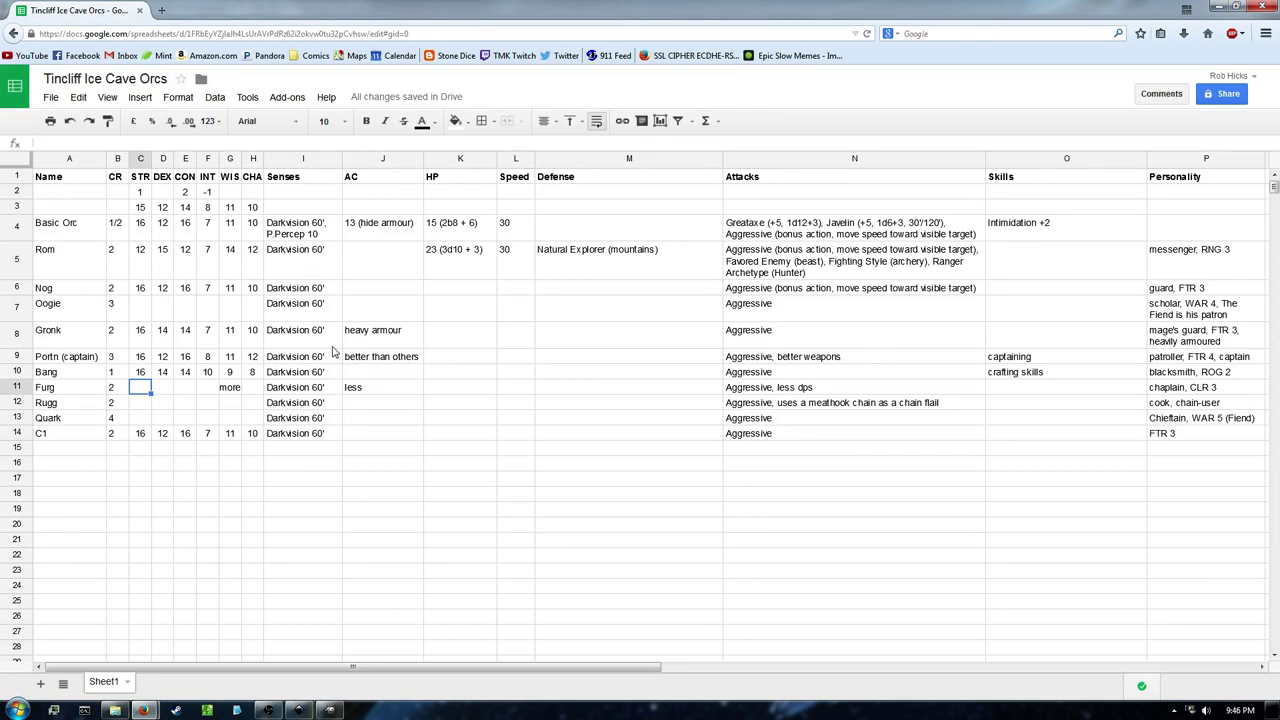
{"action": "left_click", "coordinate": [395, 271]}
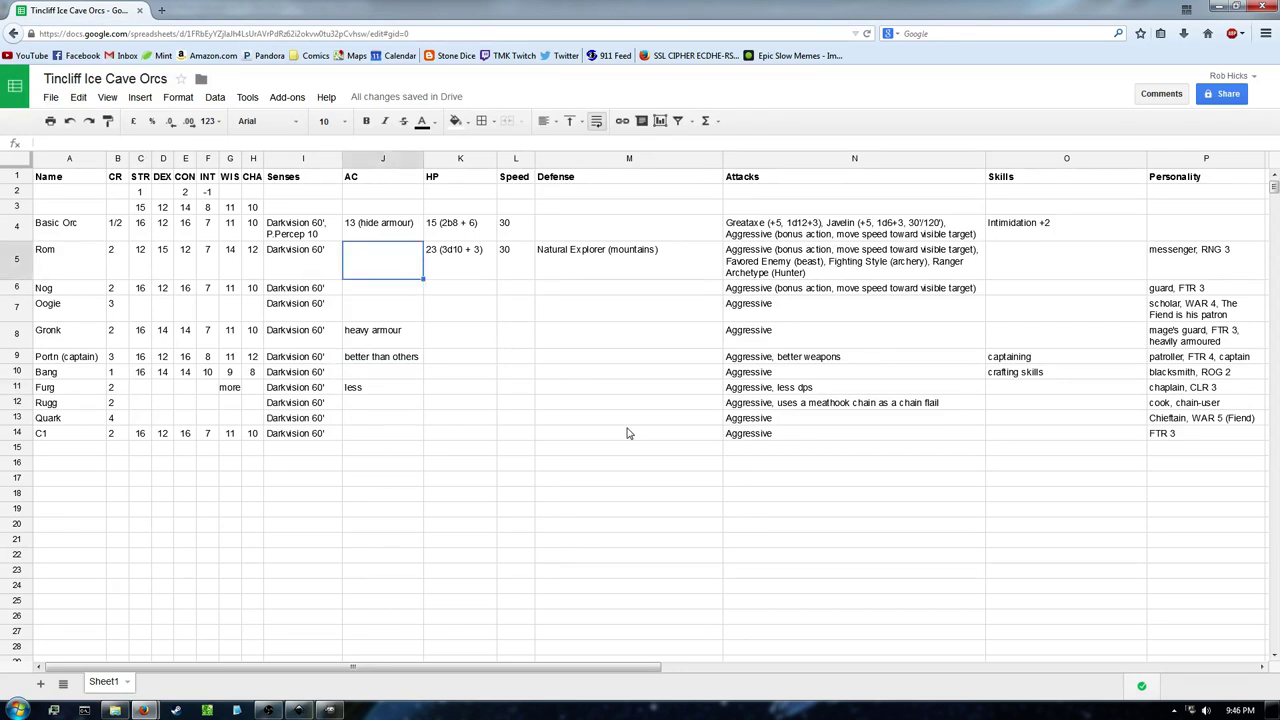
{"action": "left_click", "coordinate": [149, 389]}
{"action": "left_click_drag", "start_coordinate": [1220, 392], "coordinate": [107, 389]}
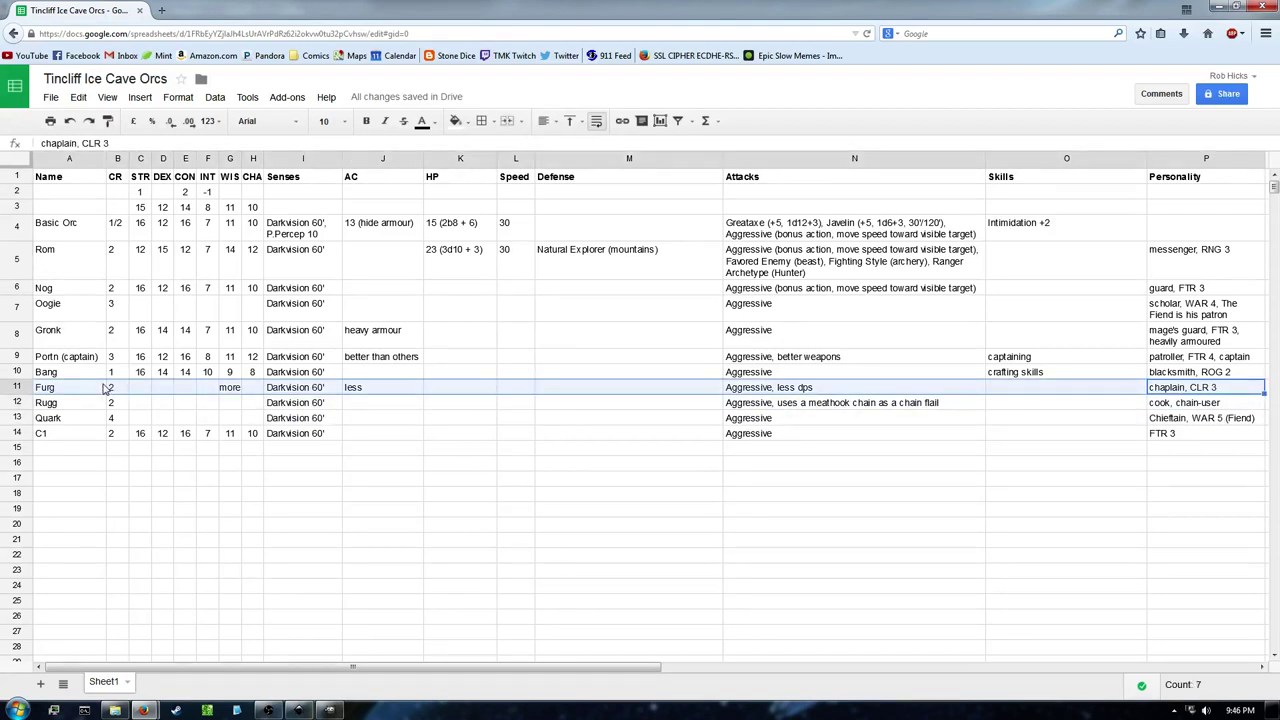
Replace the WIS note for Furg with a score of 15 and enter CHA 12
{"action": "left_click", "coordinate": [231, 389]}
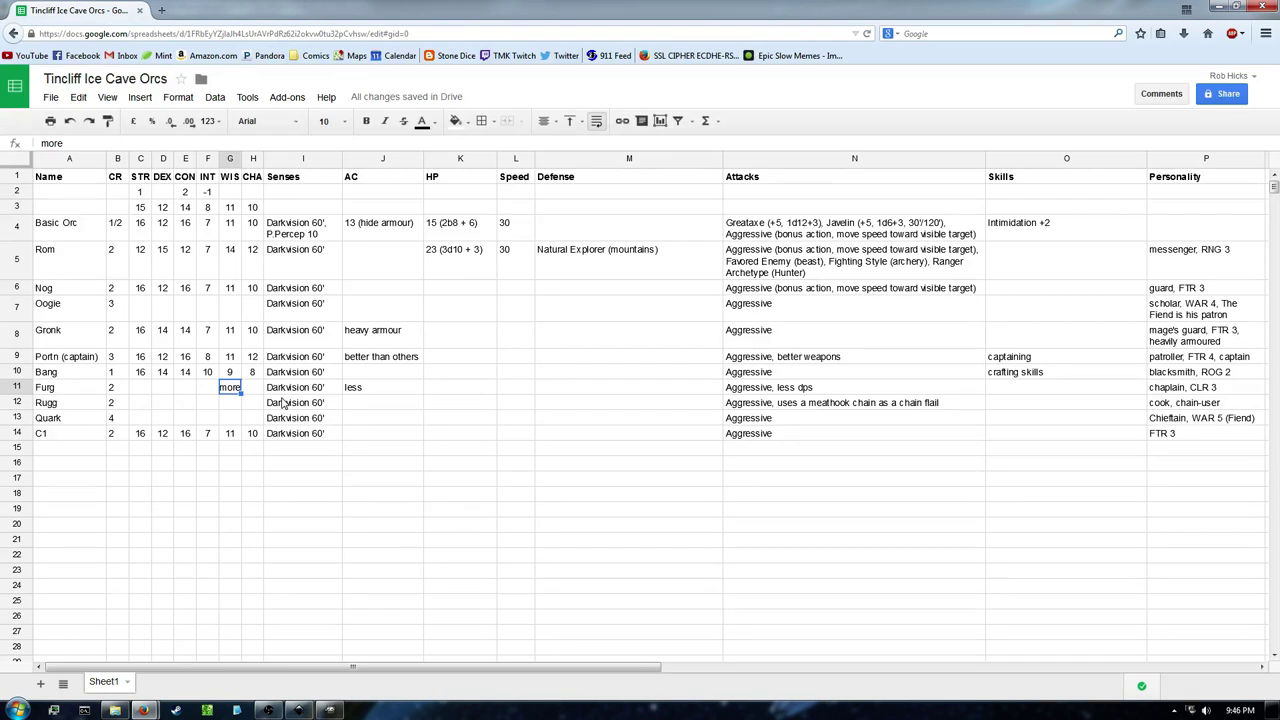
{"action": "key", "text": "Left"}
{"action": "key", "text": "Left"}
{"action": "key", "text": "Left"}
{"action": "key", "text": "Left"}
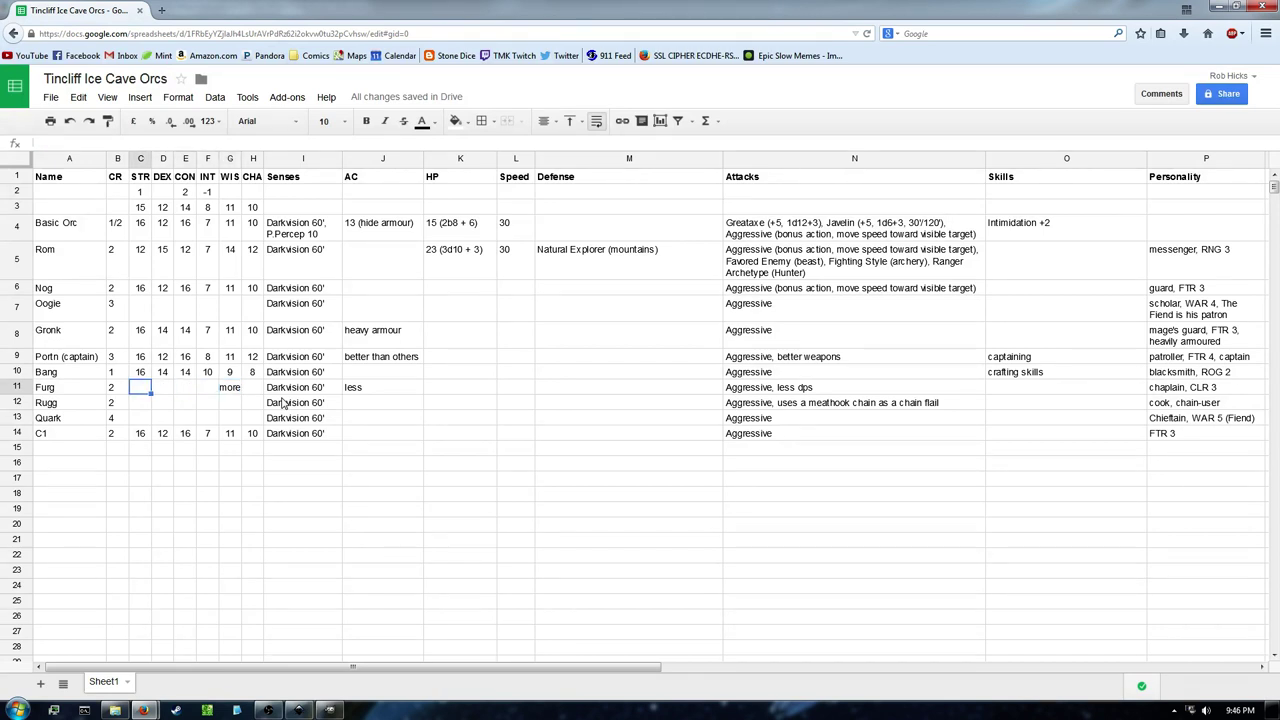
{"action": "key", "text": "Right"}
{"action": "key", "text": "Right"}
{"action": "key", "text": "Right"}
{"action": "key", "text": "Right"}
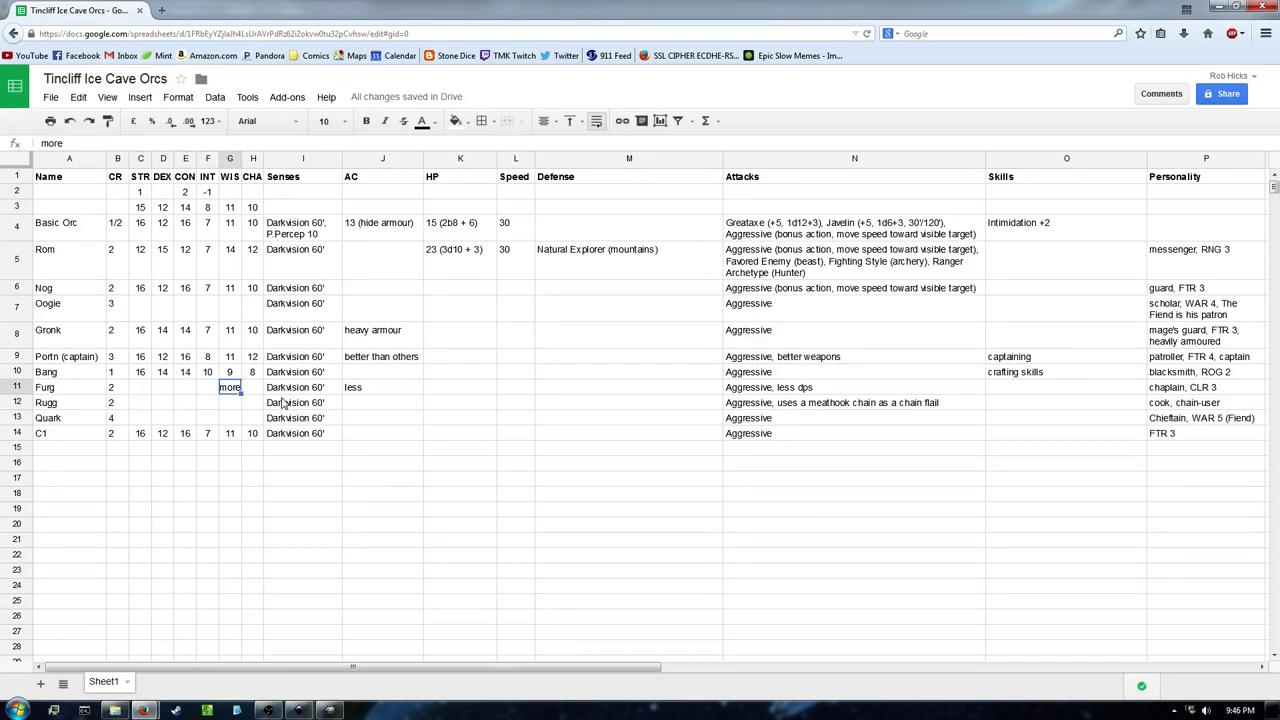
{"action": "type", "text": "15"}
{"action": "key", "text": "Right"}
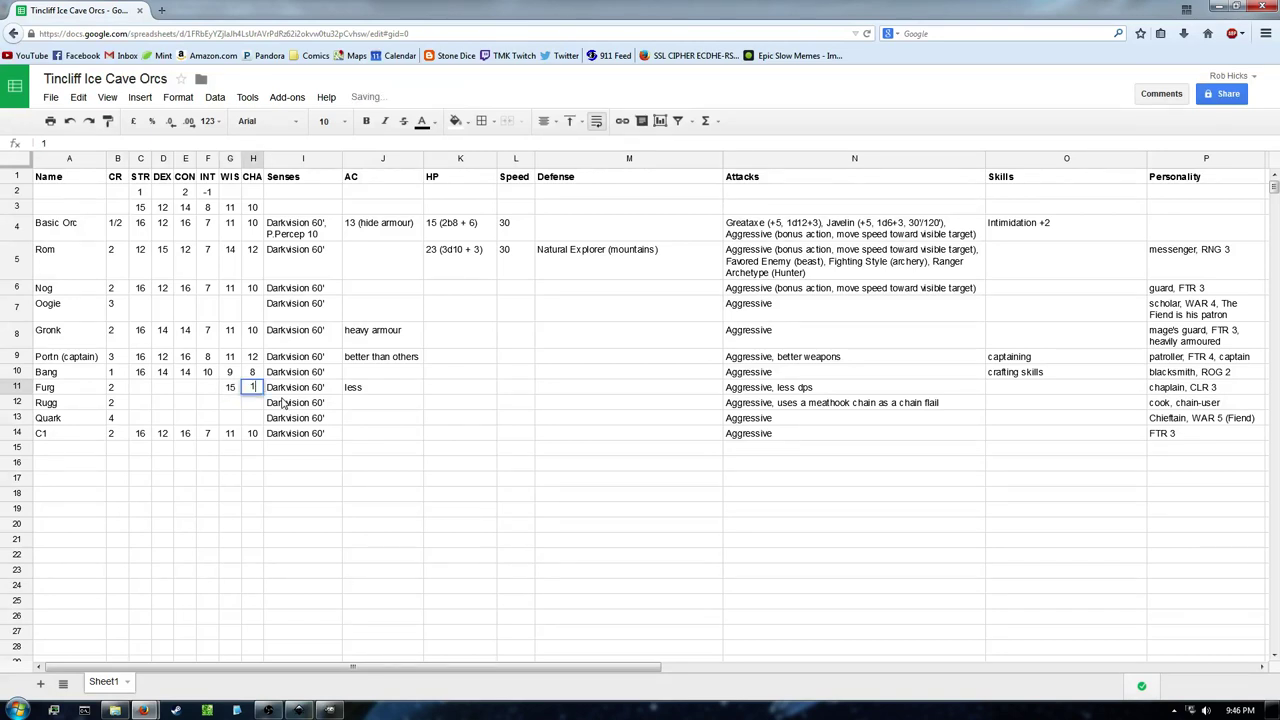
{"action": "key", "text": "Left"}
Enter CON 8 and DEX 14 for Furg
{"action": "key", "text": "Left"}
{"action": "key", "text": "Left"}
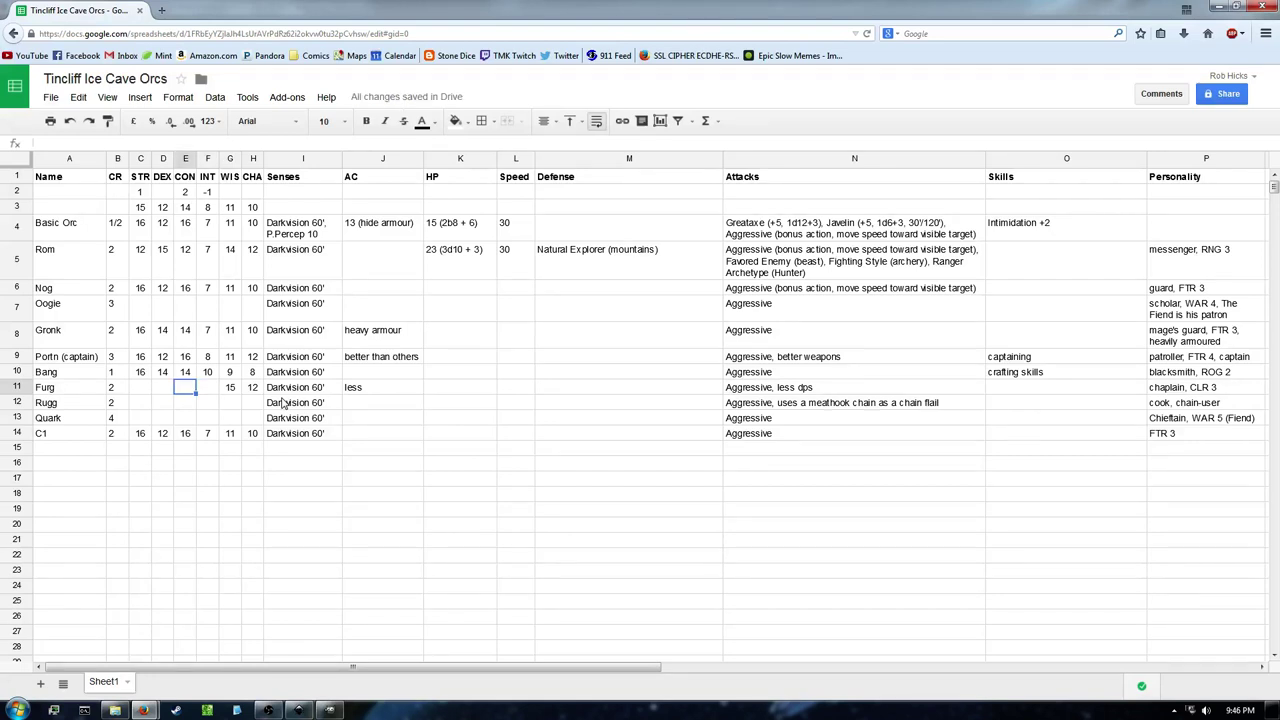
{"action": "type", "text": "8"}
{"action": "key", "text": "Left"}
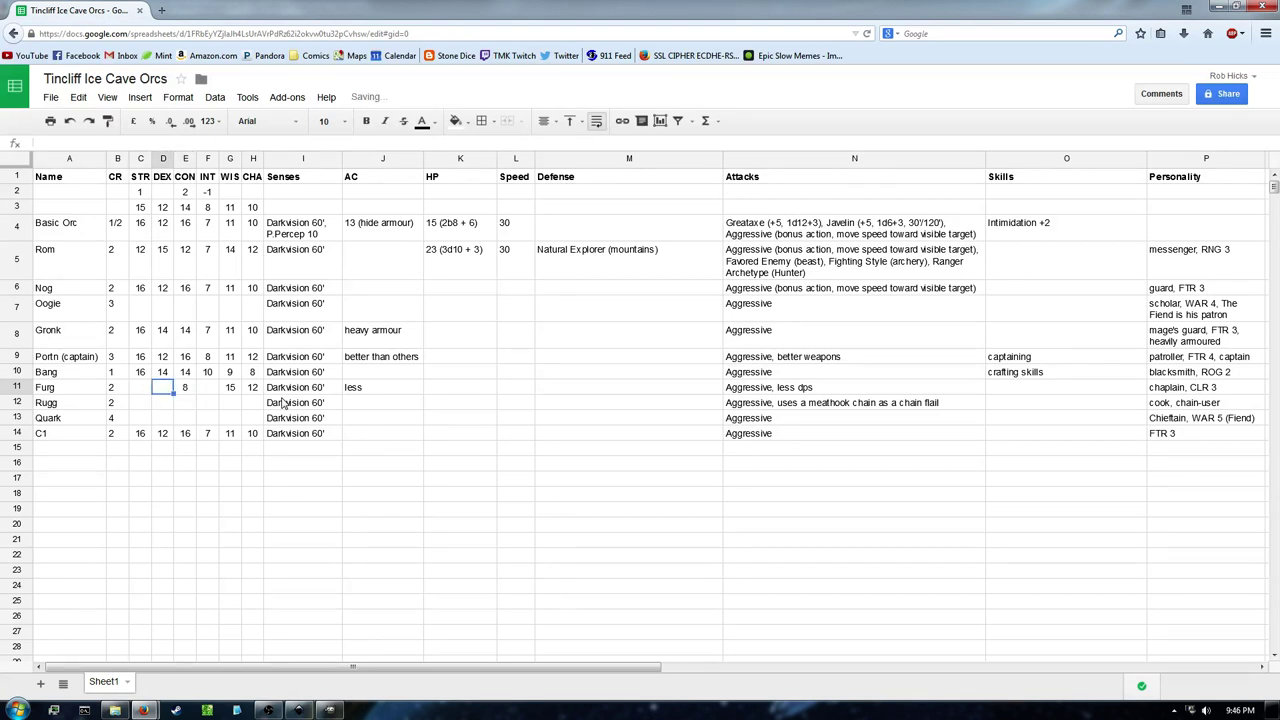
{"action": "type", "text": "14"}
{"action": "key", "text": "Left"}
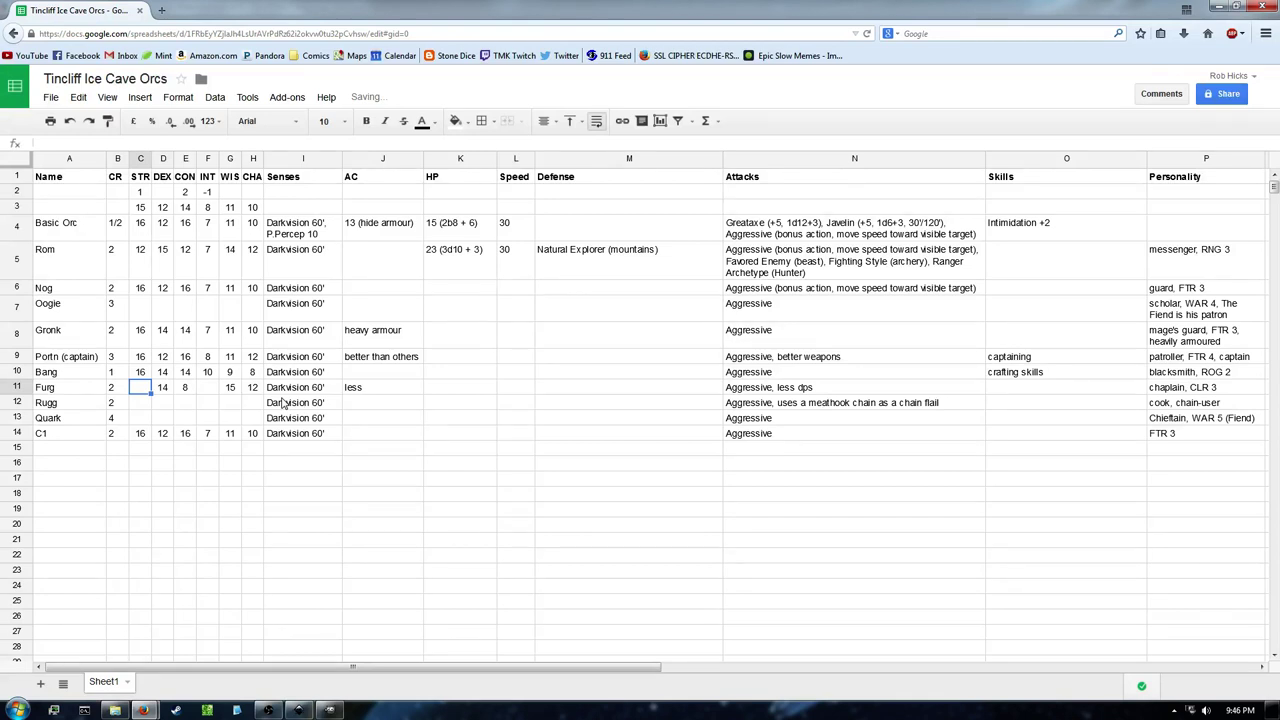
Enter STR 11 and INT 10 for Furg
{"action": "type", "text": "11"}
{"action": "key", "text": "Right"}
{"action": "key", "text": "Right"}
{"action": "key", "text": "Right"}
{"action": "type", "text": "10"}
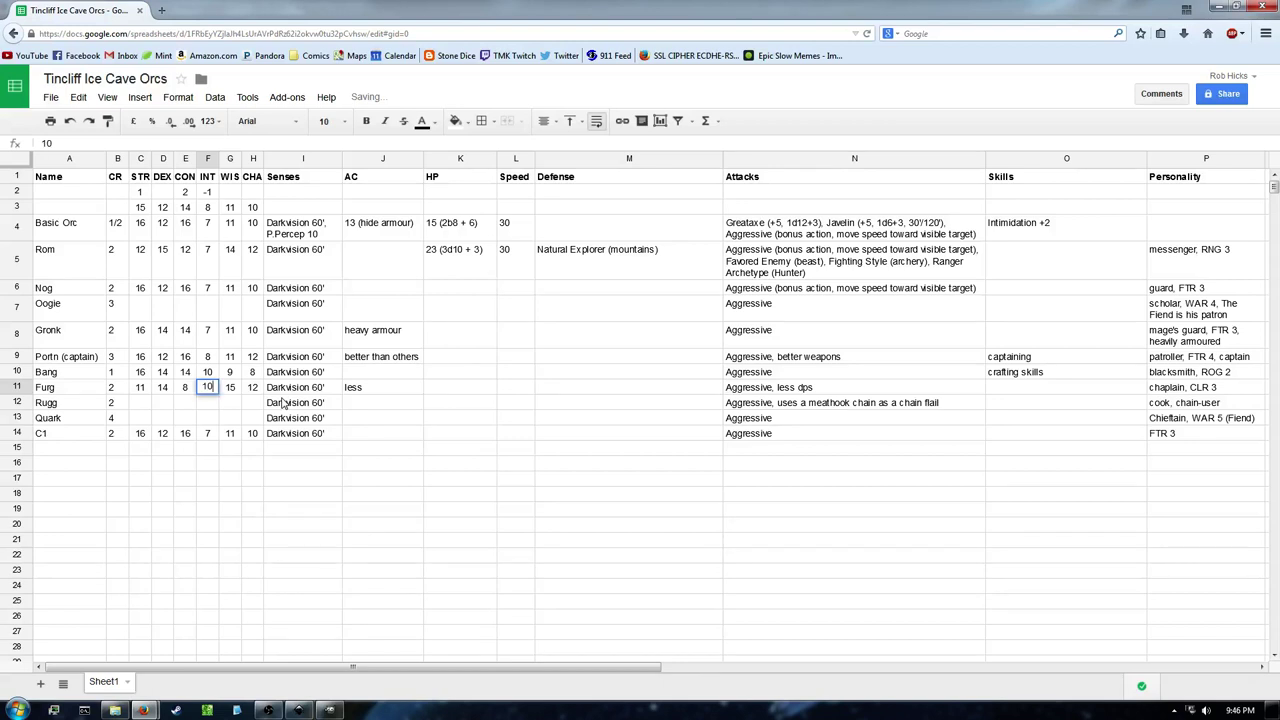
{"action": "key", "text": "Right"}
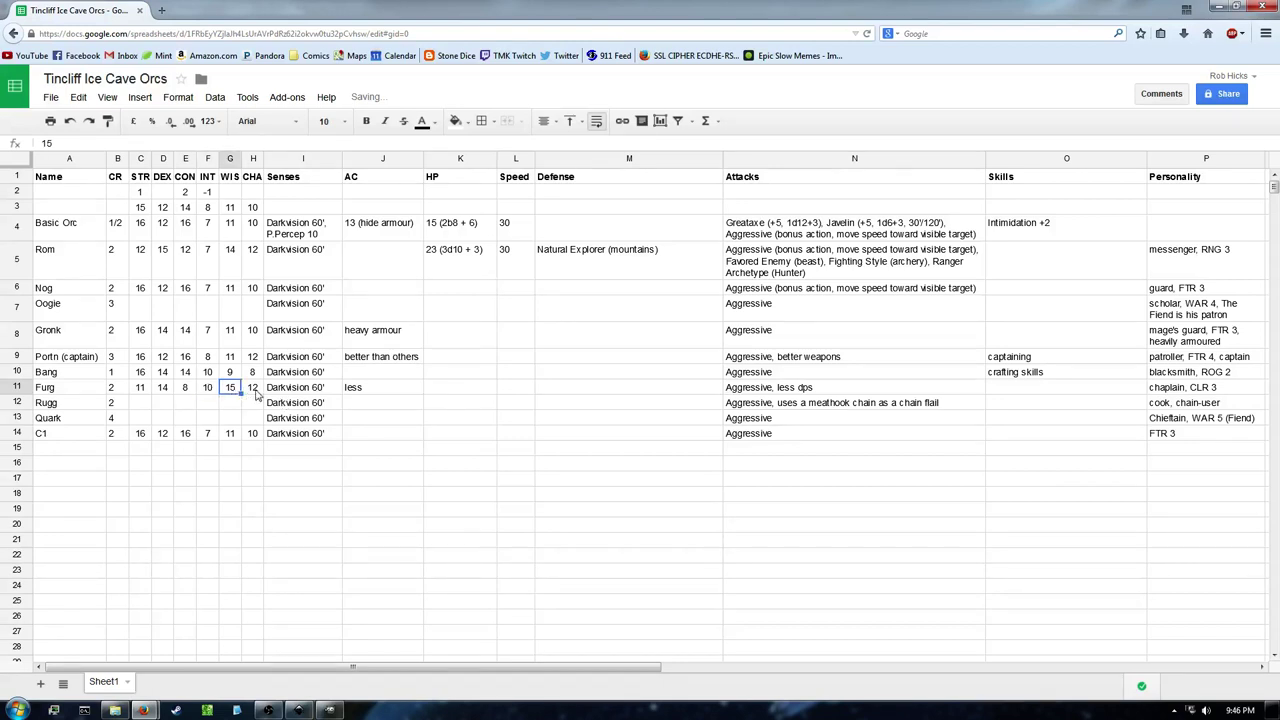
Revise Furg's ability scores to STR 12, CON 10 and INT 9
{"action": "left_click", "coordinate": [257, 393]}
{"action": "left_click", "coordinate": [143, 390]}
{"action": "type", "text": "12"}
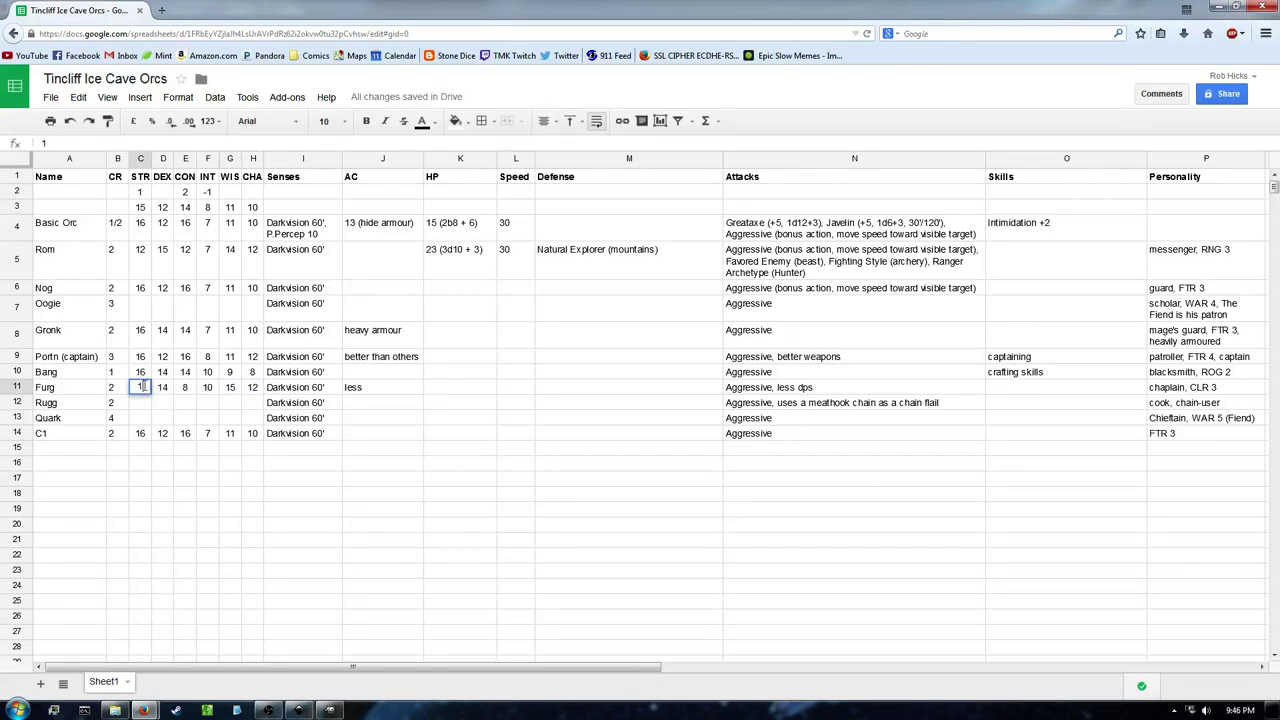
{"action": "left_click", "coordinate": [189, 391]}
{"action": "type", "text": "10"}
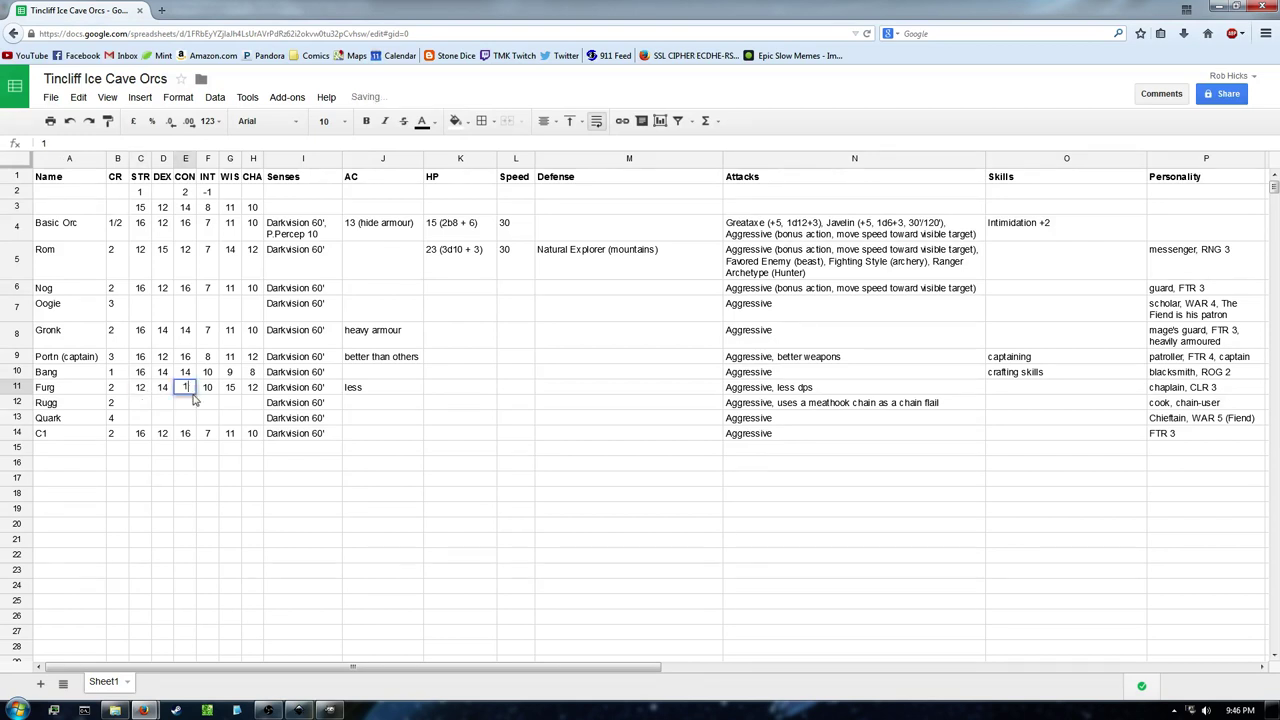
{"action": "left_click", "coordinate": [208, 391]}
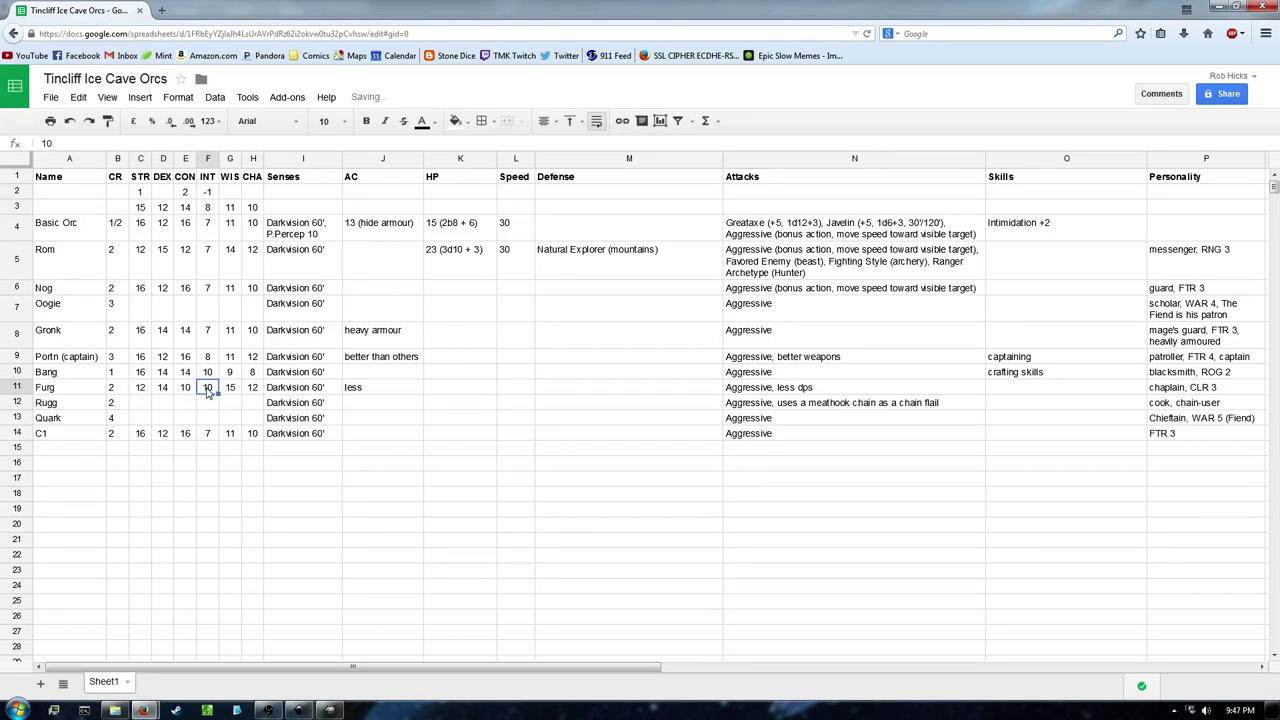
{"action": "type", "text": "8"}
{"action": "key", "text": "Tab"}
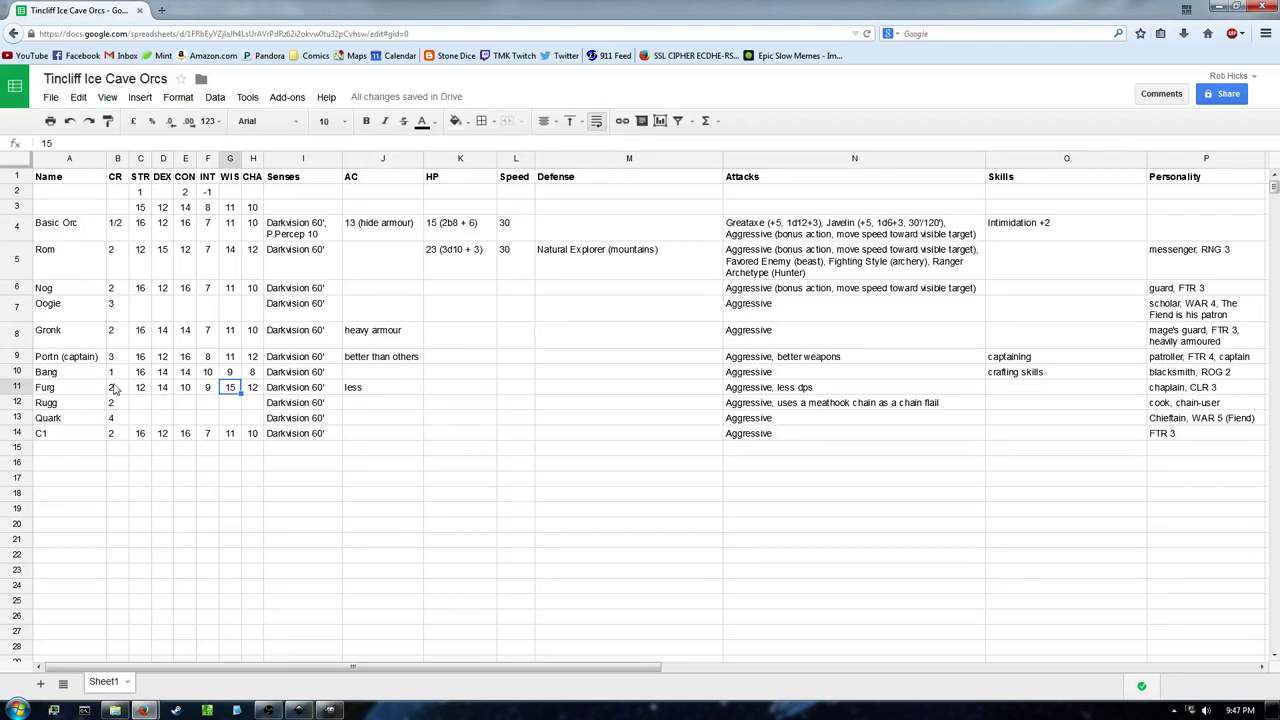
{"action": "left_click", "coordinate": [16, 390]}
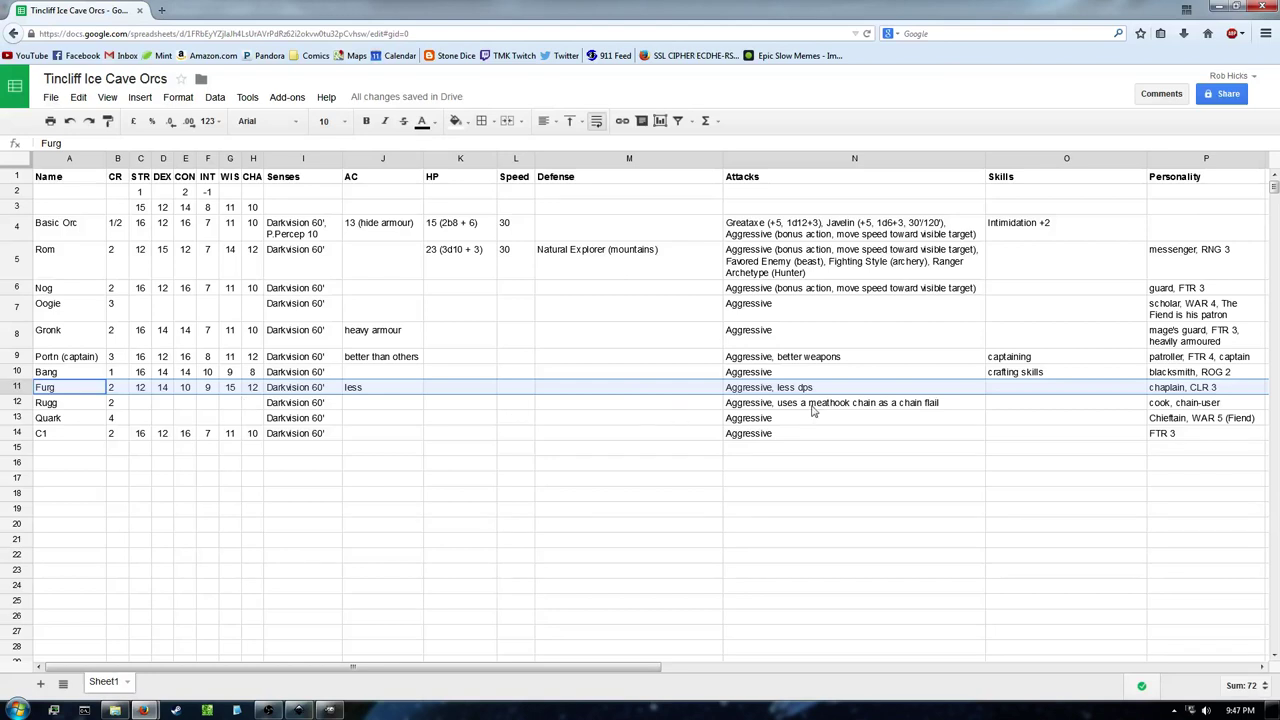
{"action": "left_click", "coordinate": [914, 406]}
{"action": "left_click_drag", "start_coordinate": [1228, 390], "coordinate": [73, 390]}
{"action": "left_click", "coordinate": [183, 407]}
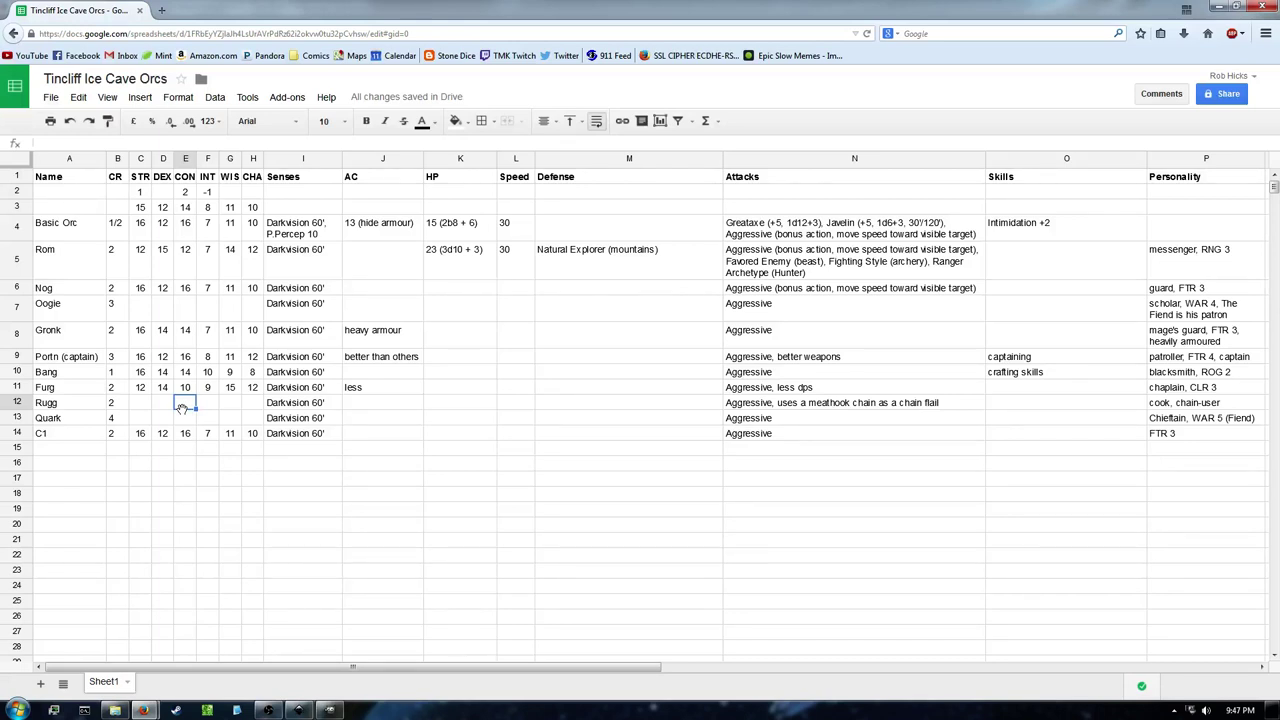
Append "(Cleric of Alimaz the Highwayman)" to Furg's personality entry after "CLR 3"
{"action": "left_click", "coordinate": [145, 405]}
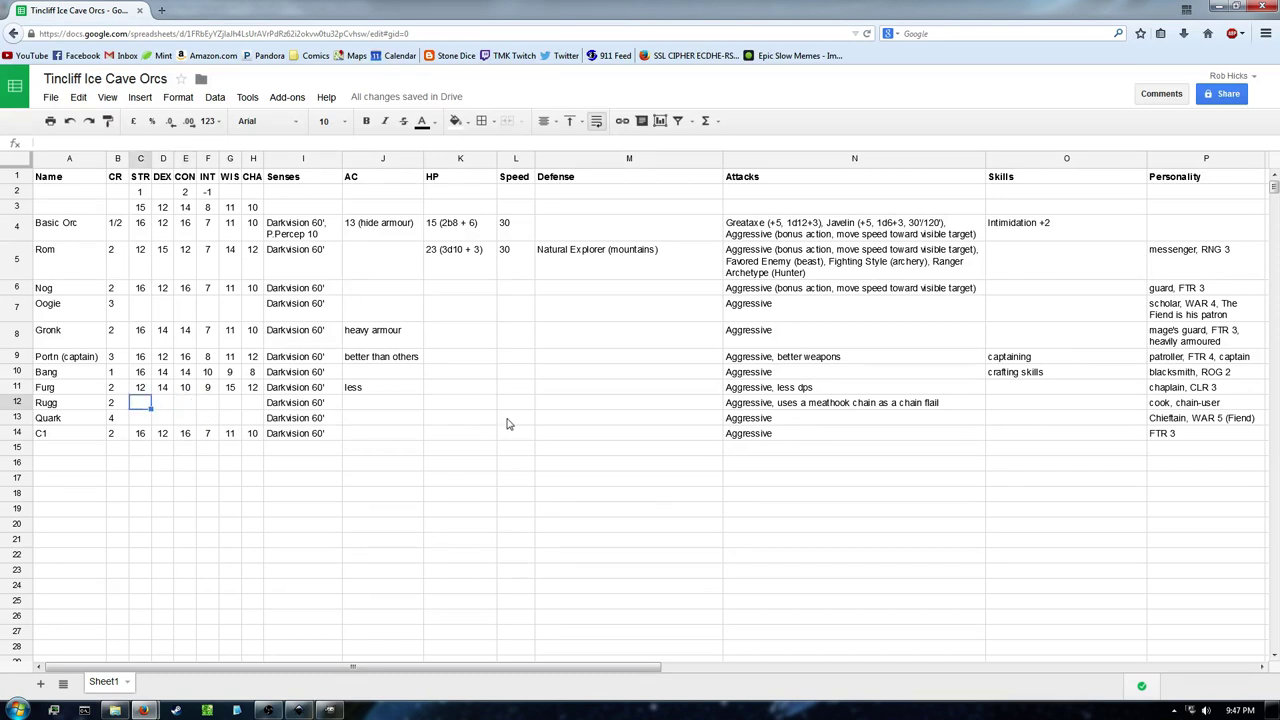
{"action": "double_click", "coordinate": [1238, 388]}
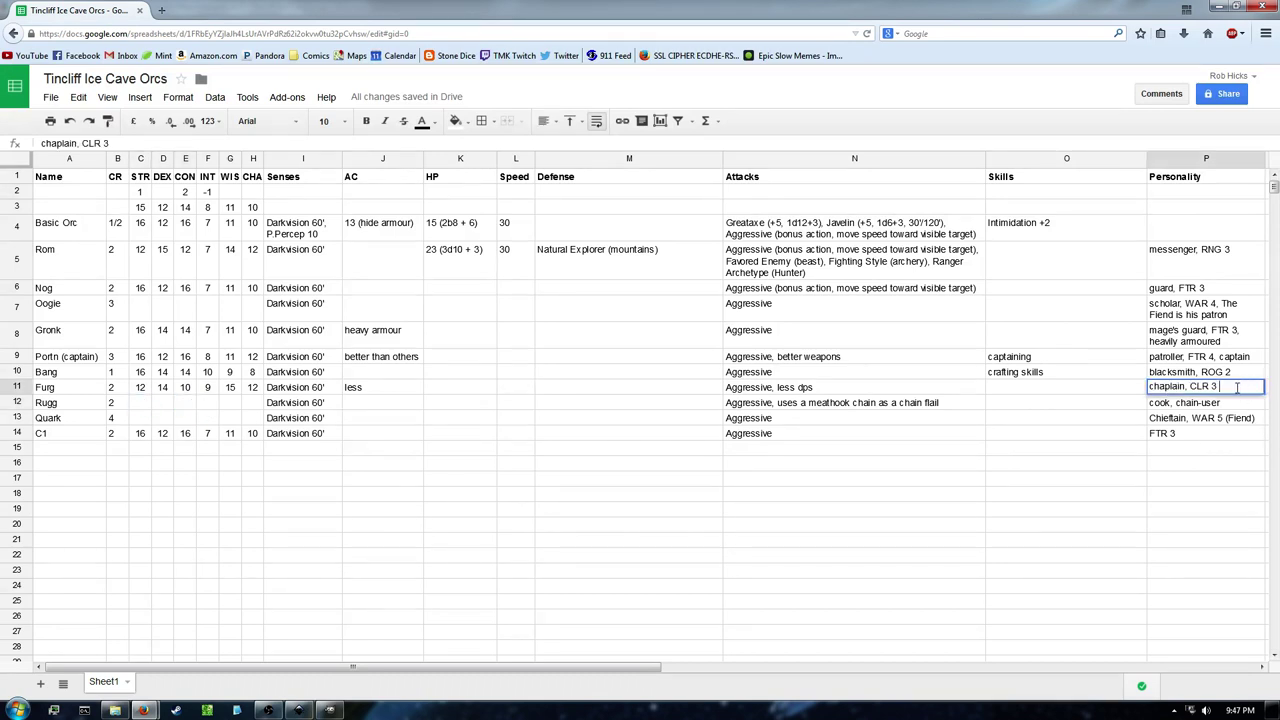
{"action": "type", "text": "(Cleric of Al"}
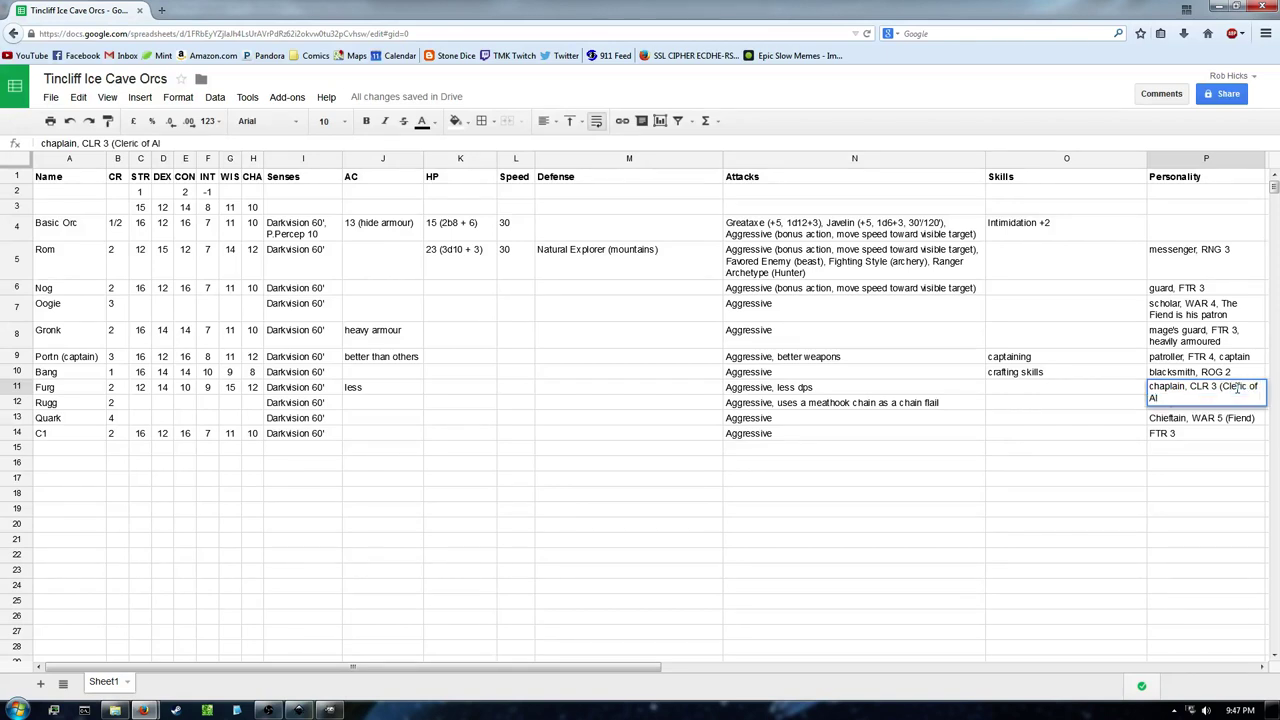
{"action": "type", "text": "imaz the Highwa"}
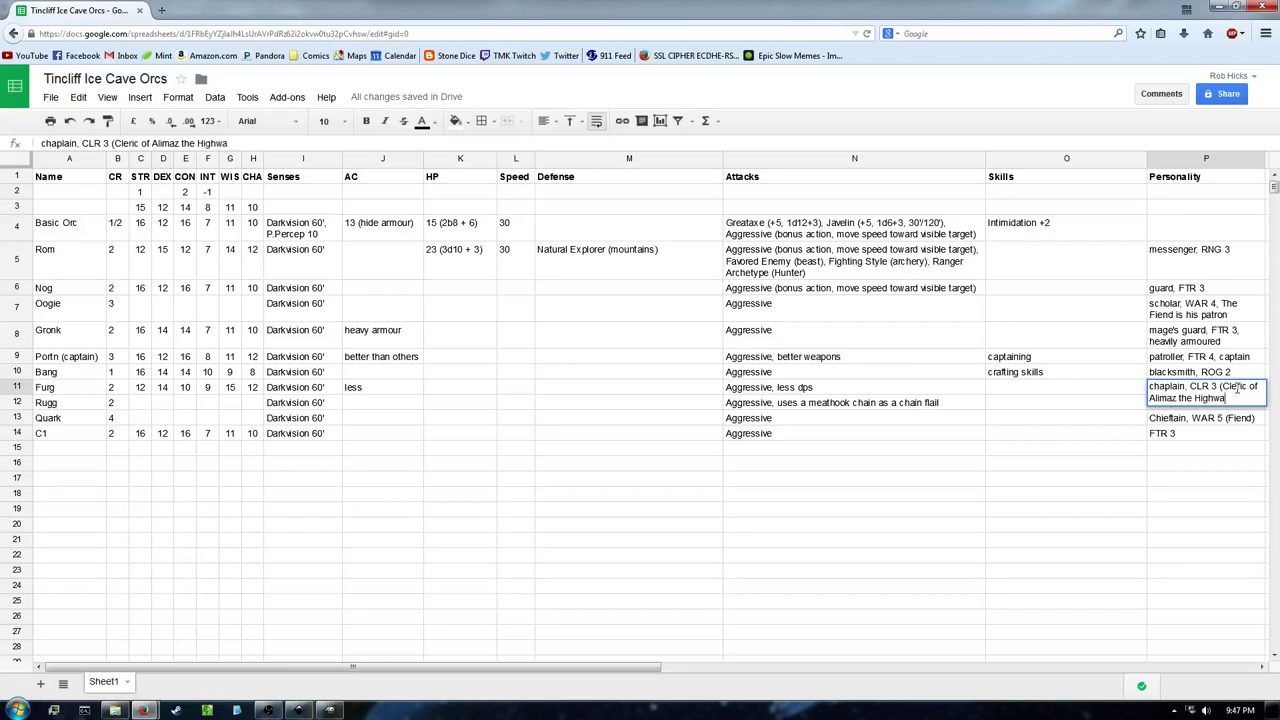
{"action": "type", "text": "yman)"}
{"action": "key", "text": "Return"}
{"action": "type", "text": "cook, chain-user"}
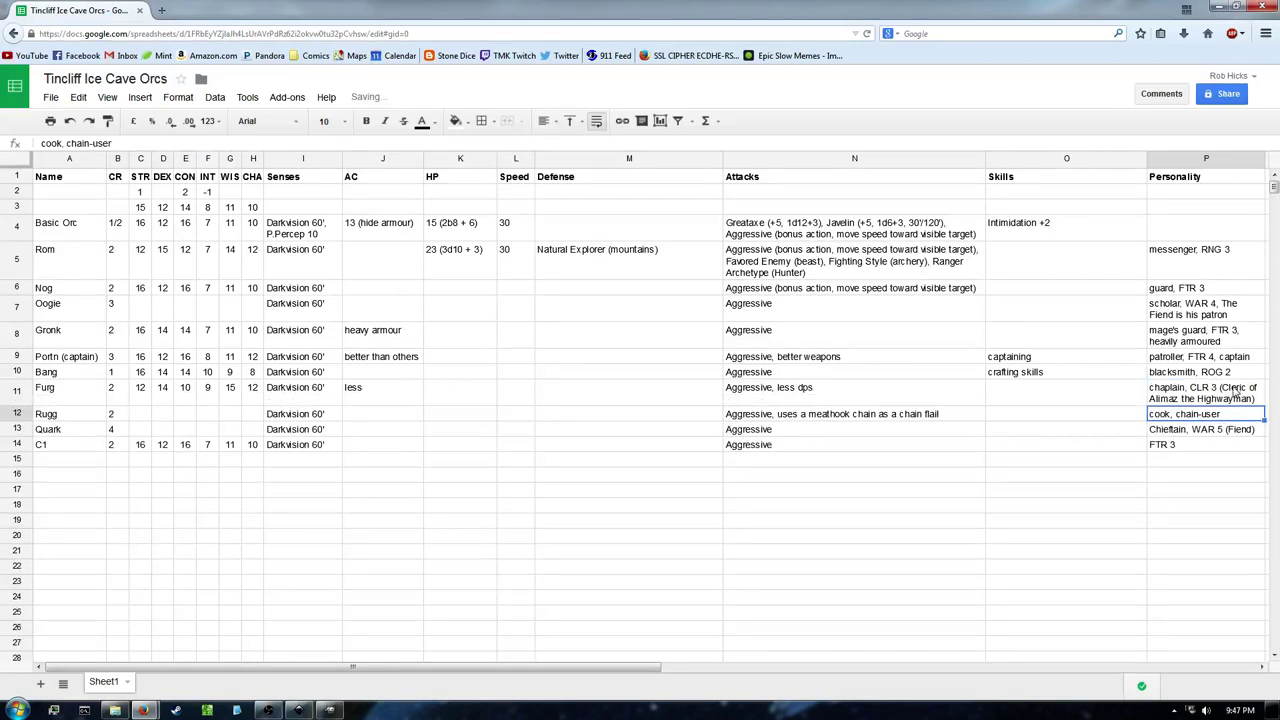
Enter an INT score of 10 for Rugg
{"action": "left_click", "coordinate": [141, 414]}
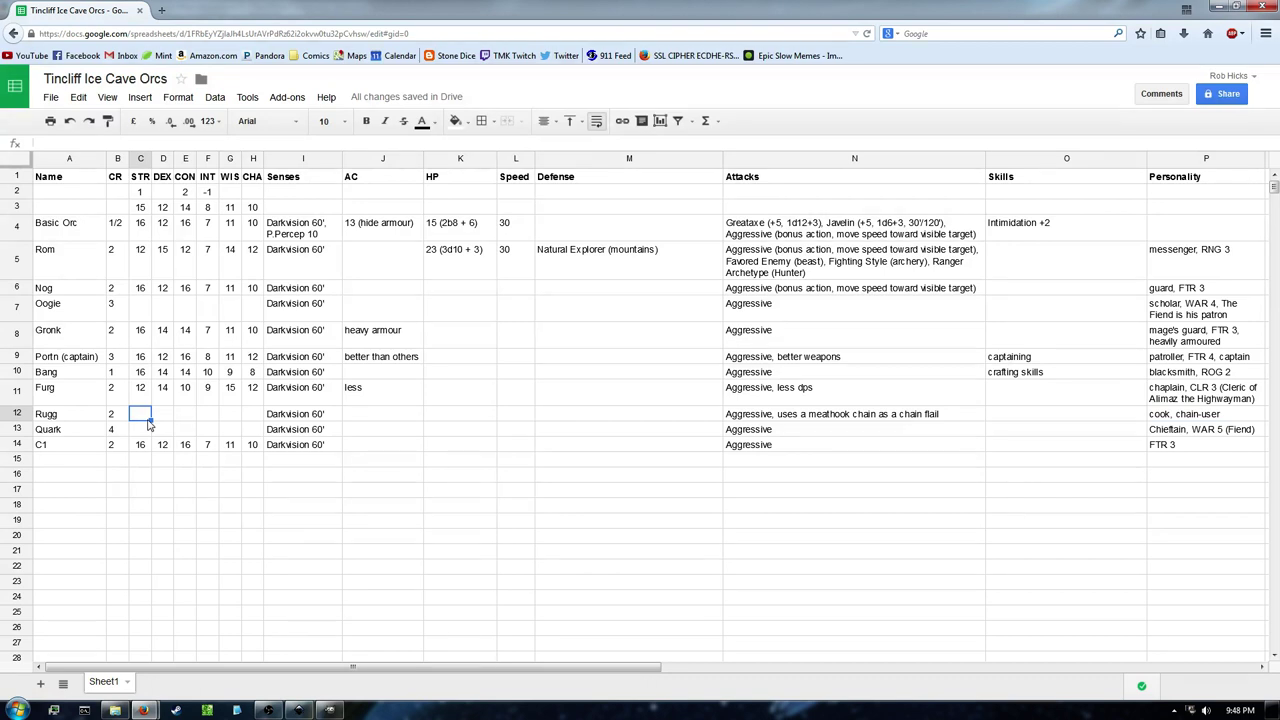
{"action": "left_click", "coordinate": [200, 419]}
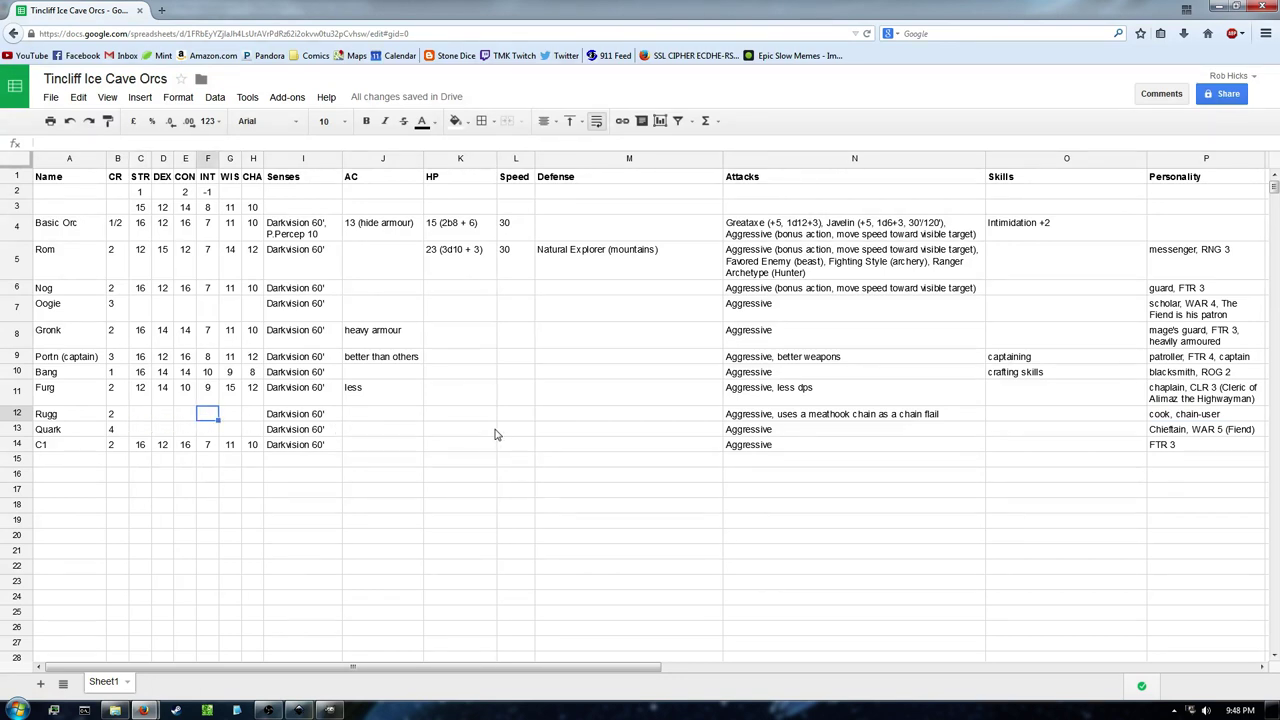
{"action": "type", "text": "10"}
{"action": "key", "text": "Return"}
{"action": "key", "text": "Right"}
{"action": "key", "text": "Right"}
{"action": "key", "text": "Left"}
{"action": "key", "text": "Left"}
{"action": "key", "text": "Left"}
{"action": "key", "text": "Left"}
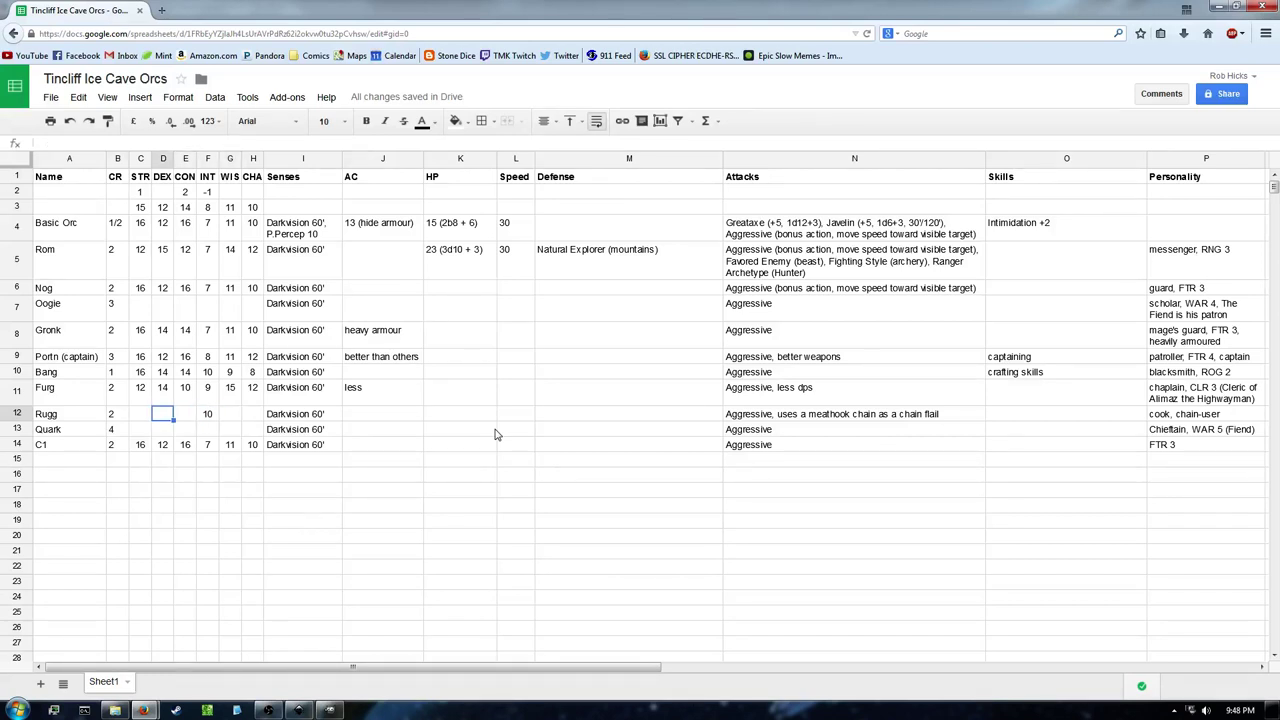
Enter DEX 11 for Rugg and revise the INT score to 11
{"action": "type", "text": "11"}
{"action": "key", "text": "Right"}
{"action": "key", "text": "Right"}
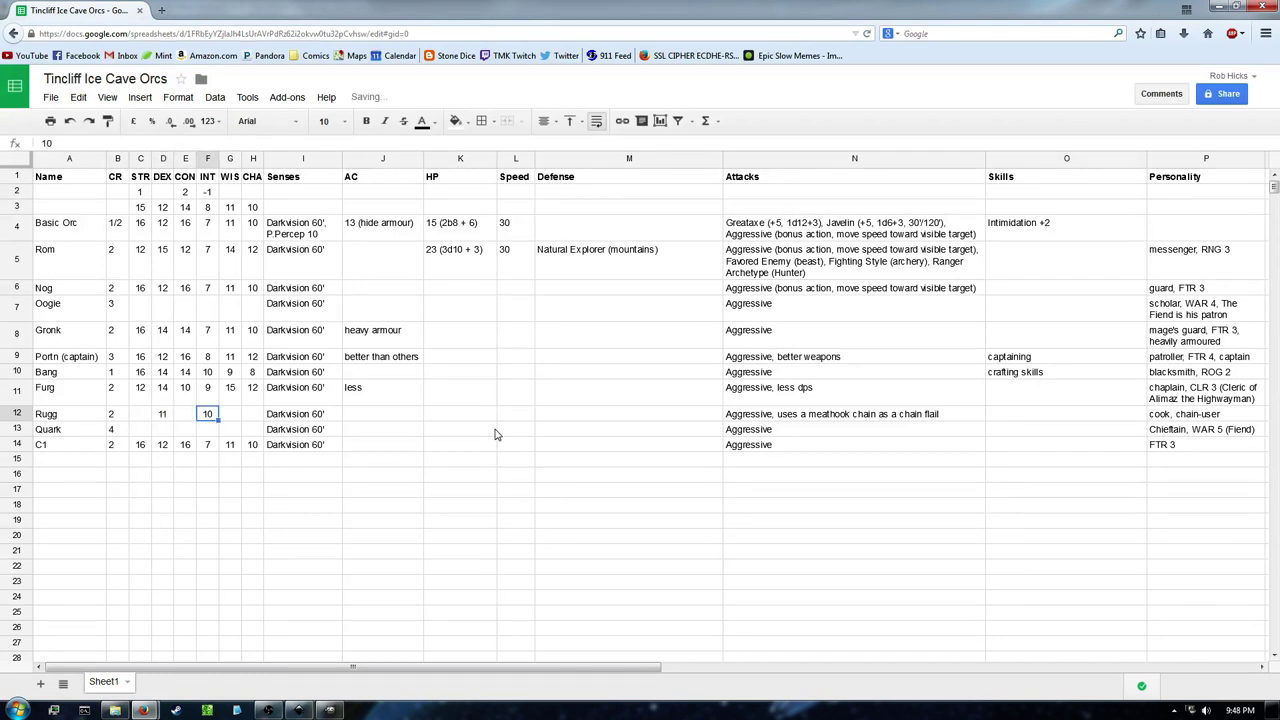
{"action": "type", "text": "11"}
{"action": "key", "text": "Left"}
{"action": "key", "text": "Left"}
{"action": "key", "text": "Left"}
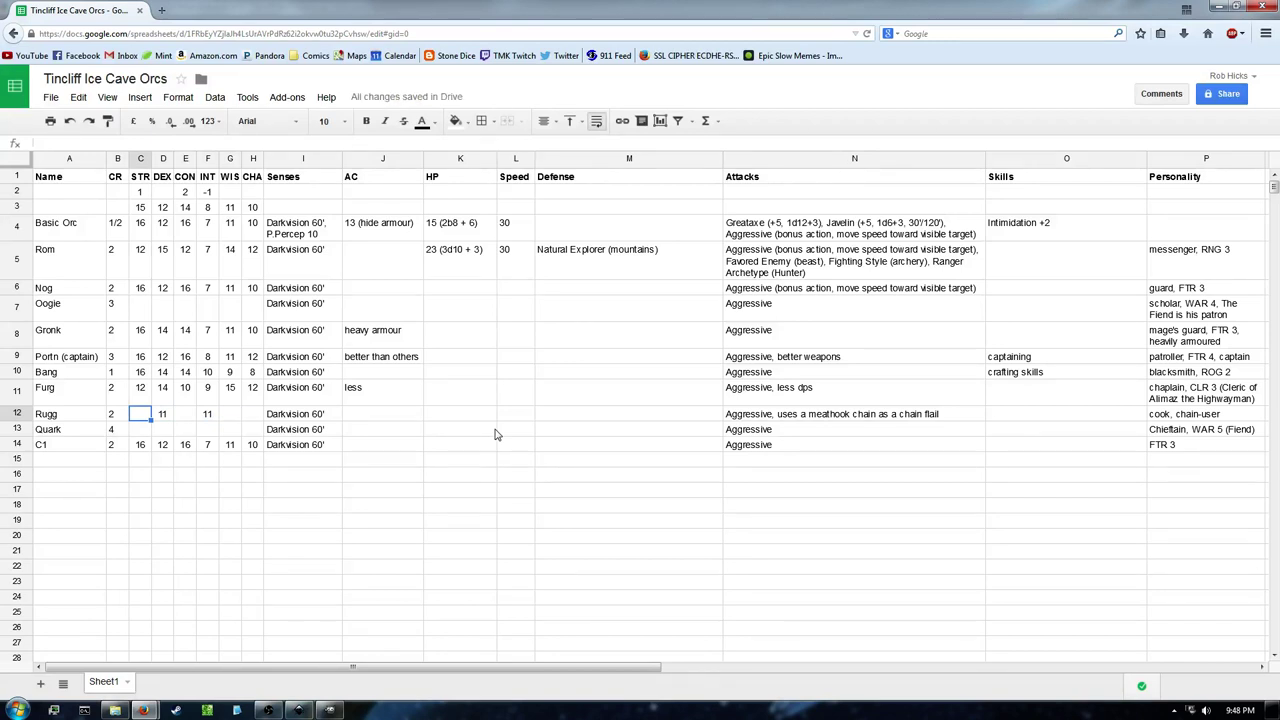
{"action": "key", "text": "Right"}
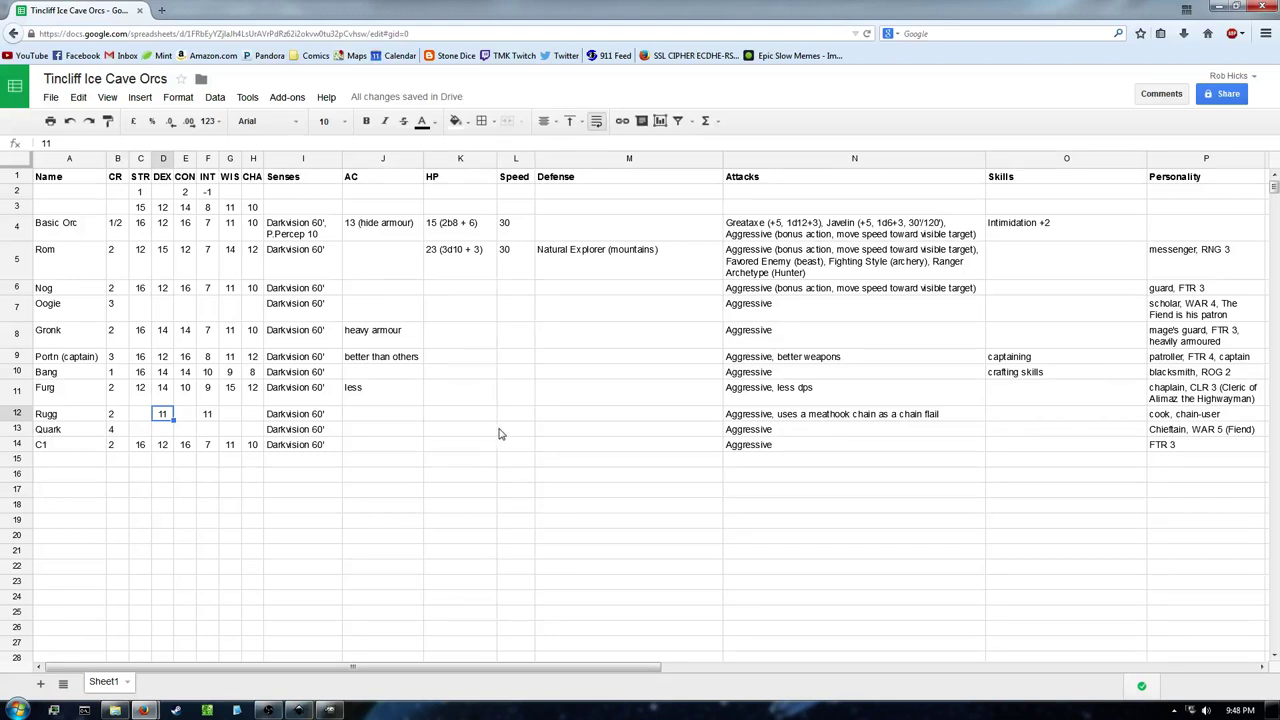
Add the class "RNG 3" after "cook, chain-user" in Rugg's personality entry
{"action": "left_click", "coordinate": [1252, 420]}
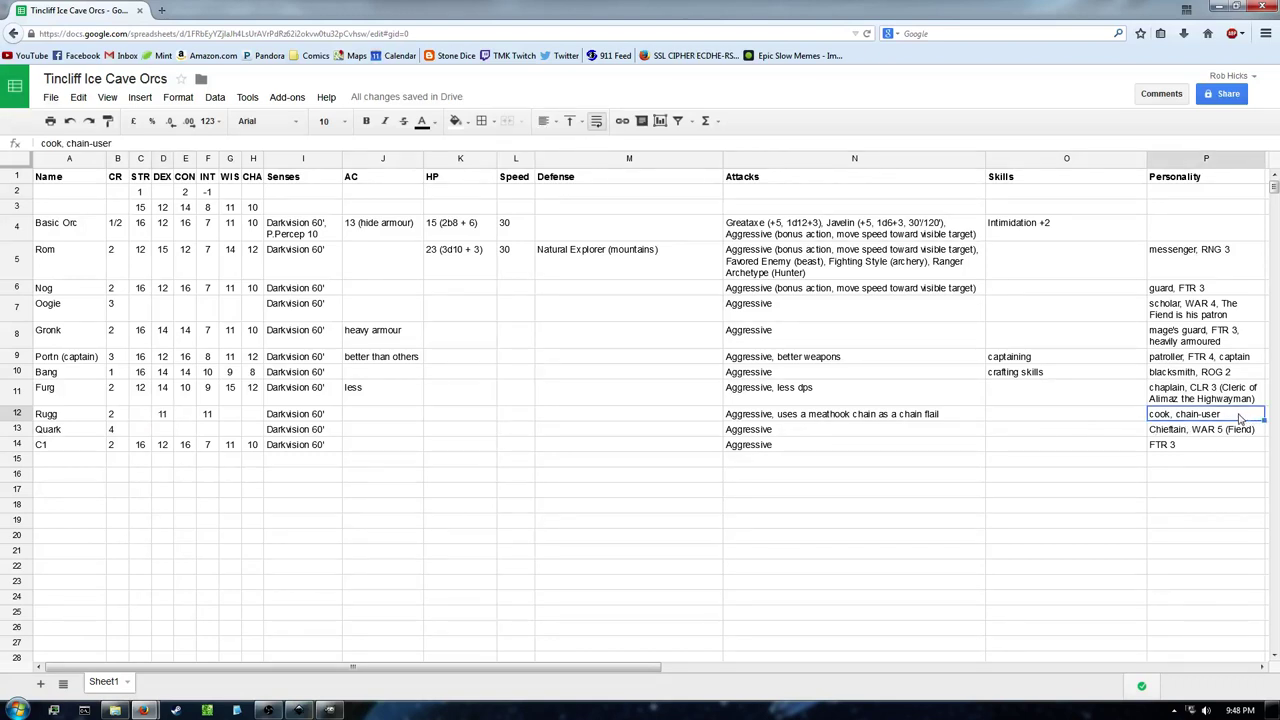
{"action": "double_click", "coordinate": [1239, 413]}
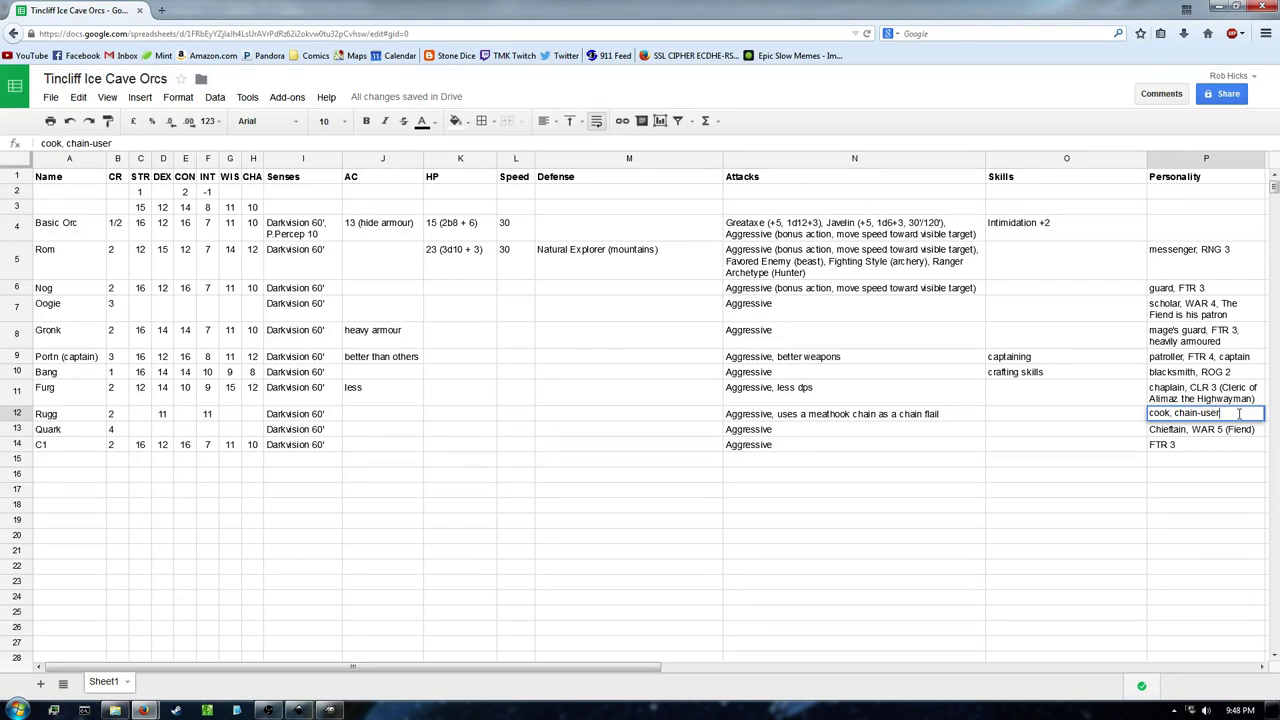
{"action": "type", "text": ", RNG 3"}
{"action": "key", "text": "Return"}
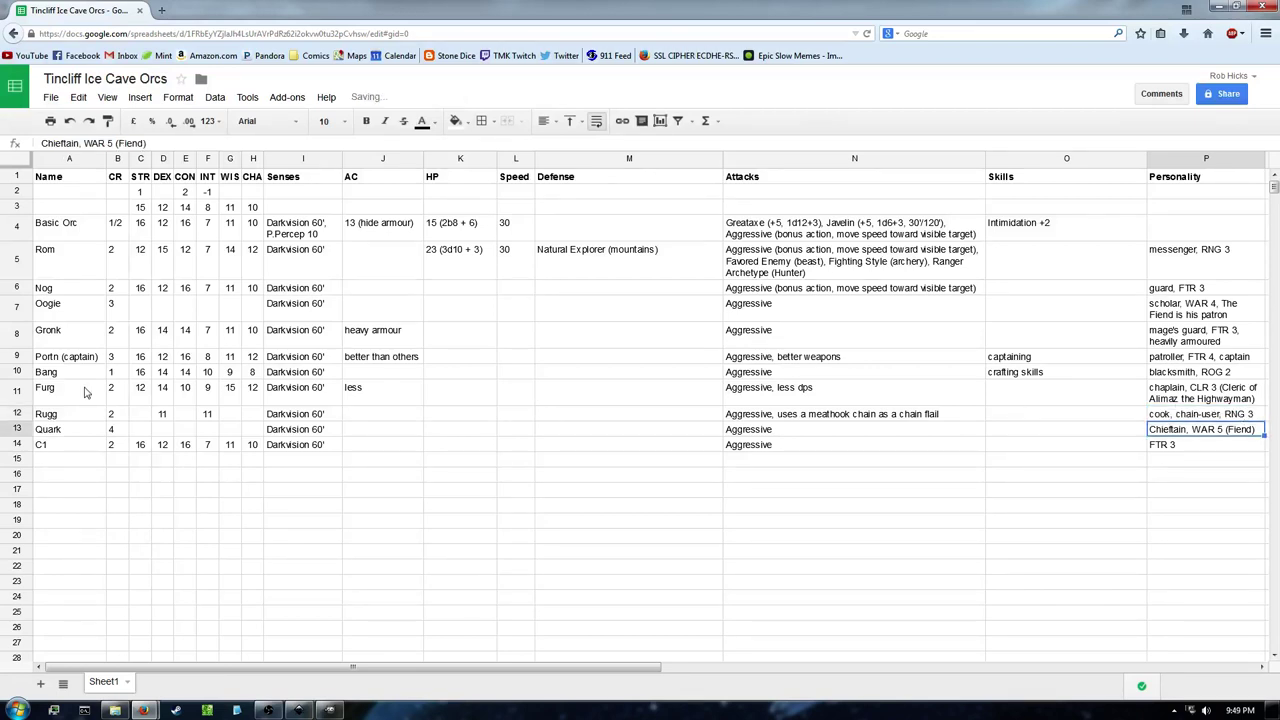
Append the note "(defense style?)" after the class in Rugg's personality entry
{"action": "left_click", "coordinate": [139, 413]}
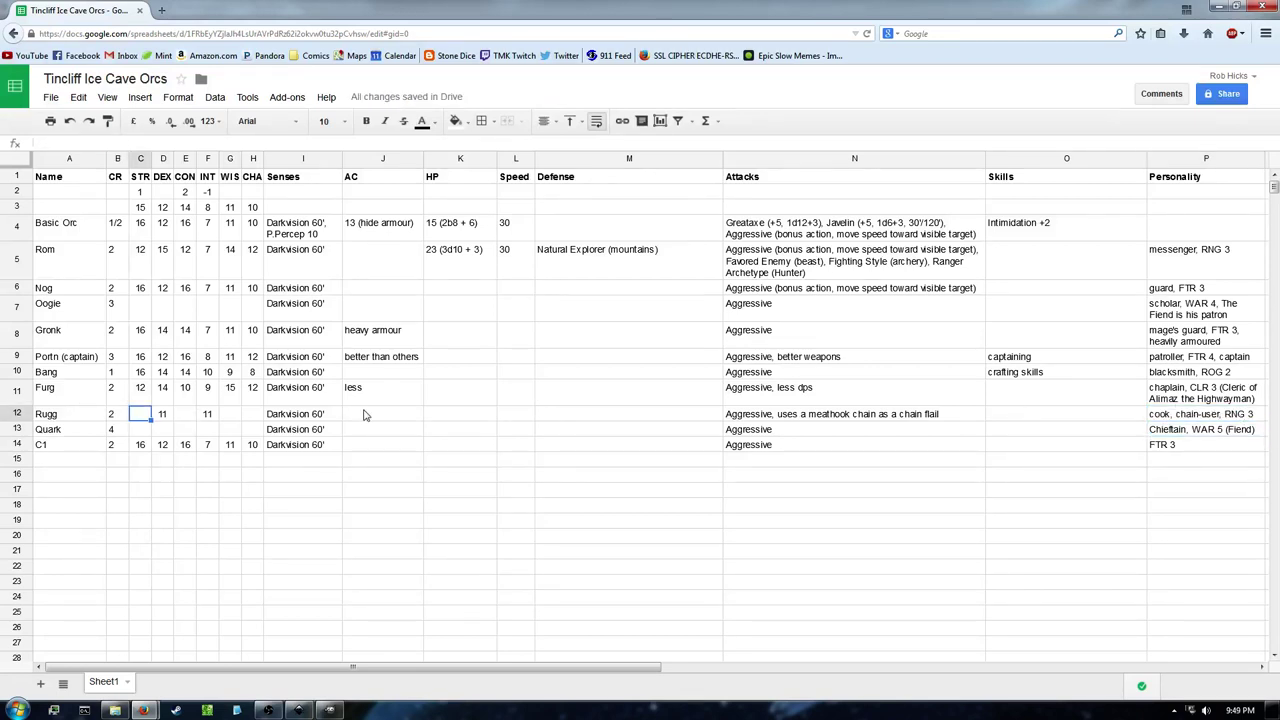
{"action": "double_click", "coordinate": [1253, 414]}
{"action": "type", "text": "(def"}
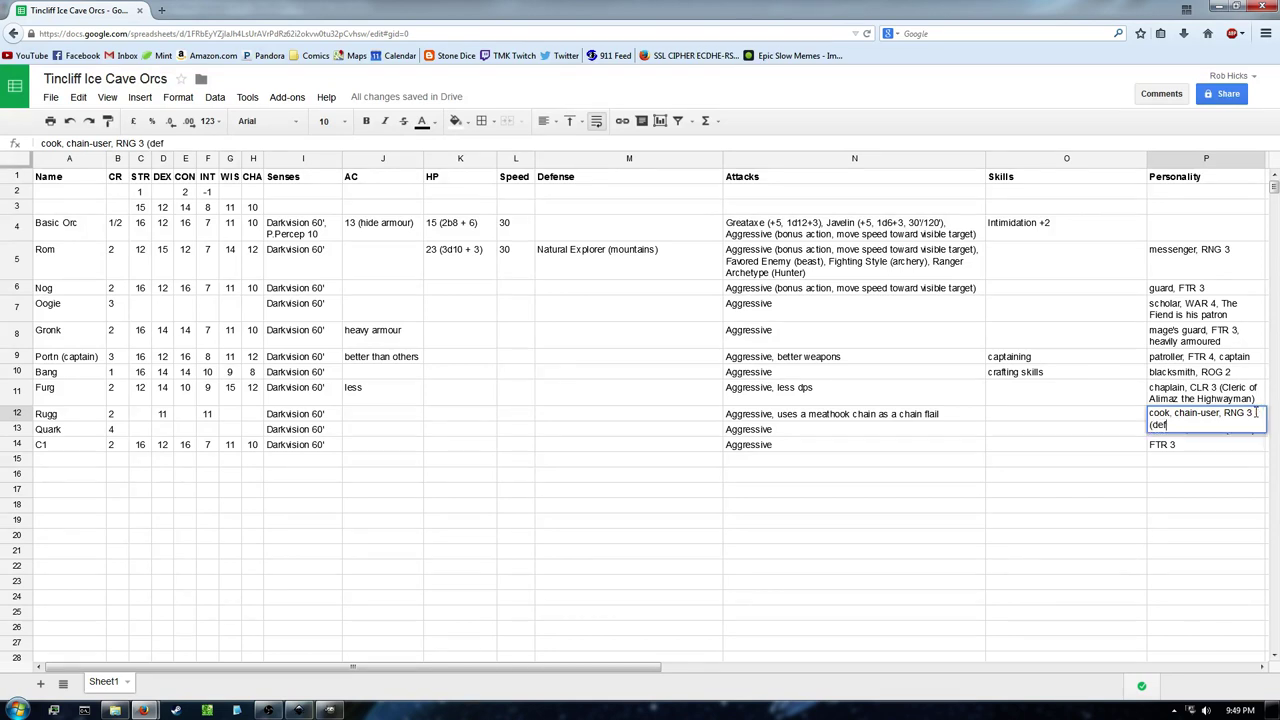
{"action": "type", "text": "ense style?)"}
{"action": "key", "text": "Return"}
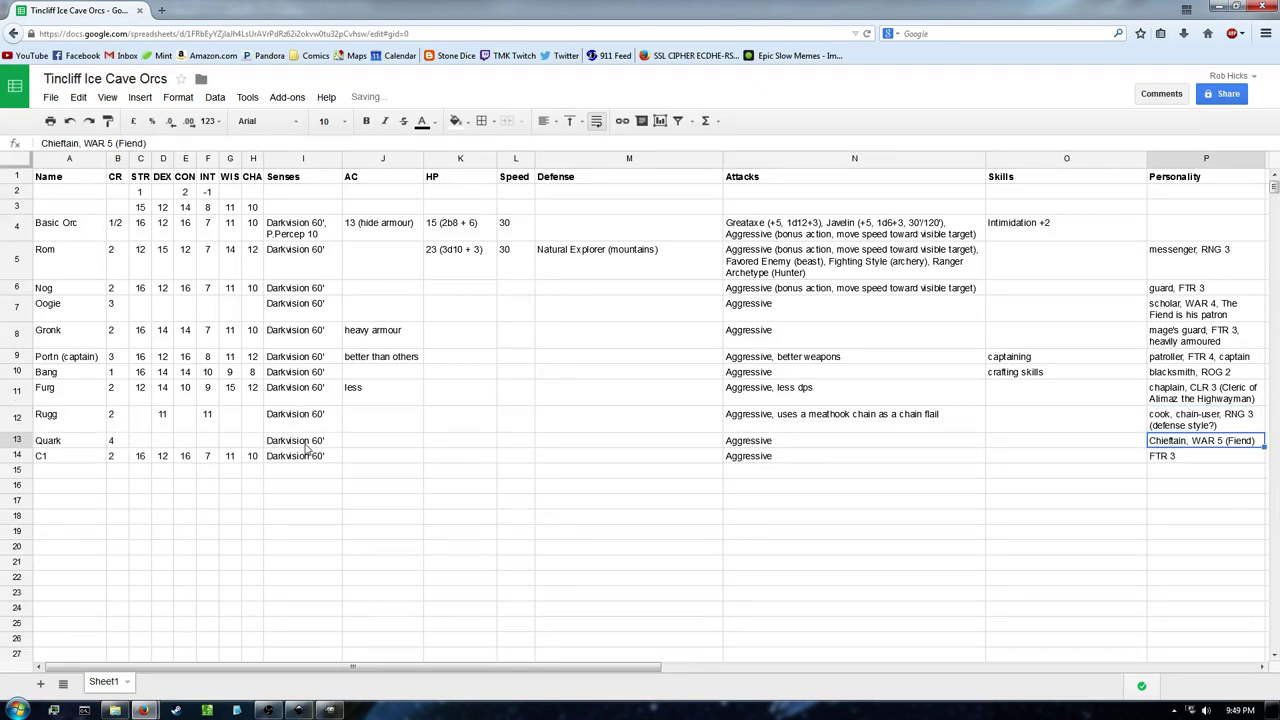
Set Rugg's DEX score to 15
{"action": "left_click", "coordinate": [146, 421]}
{"action": "left_click", "coordinate": [164, 423]}
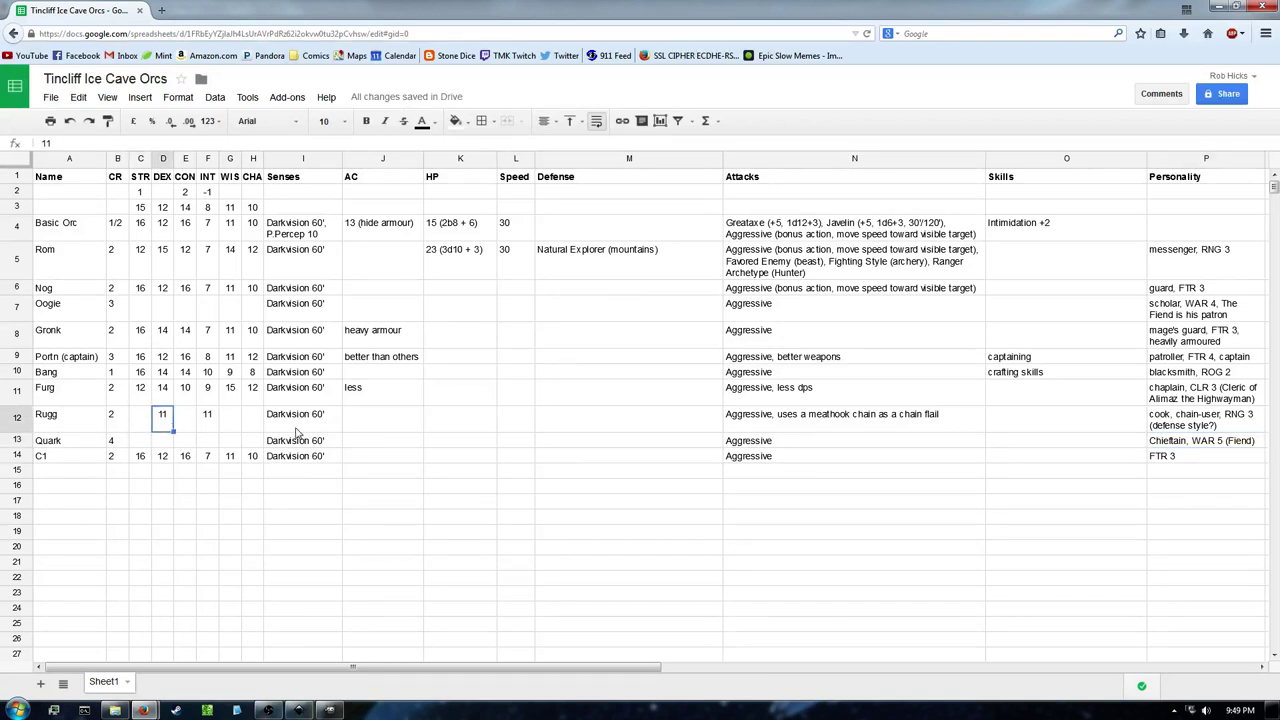
{"action": "type", "text": "15"}
{"action": "key", "text": "Return"}
Copy Rom's six ability scores, STR through CHA, into Rugg's row
{"action": "left_click_drag", "start_coordinate": [141, 262], "coordinate": [252, 268]}
{"action": "key", "text": "ctrl+c"}
{"action": "left_click", "coordinate": [143, 424]}
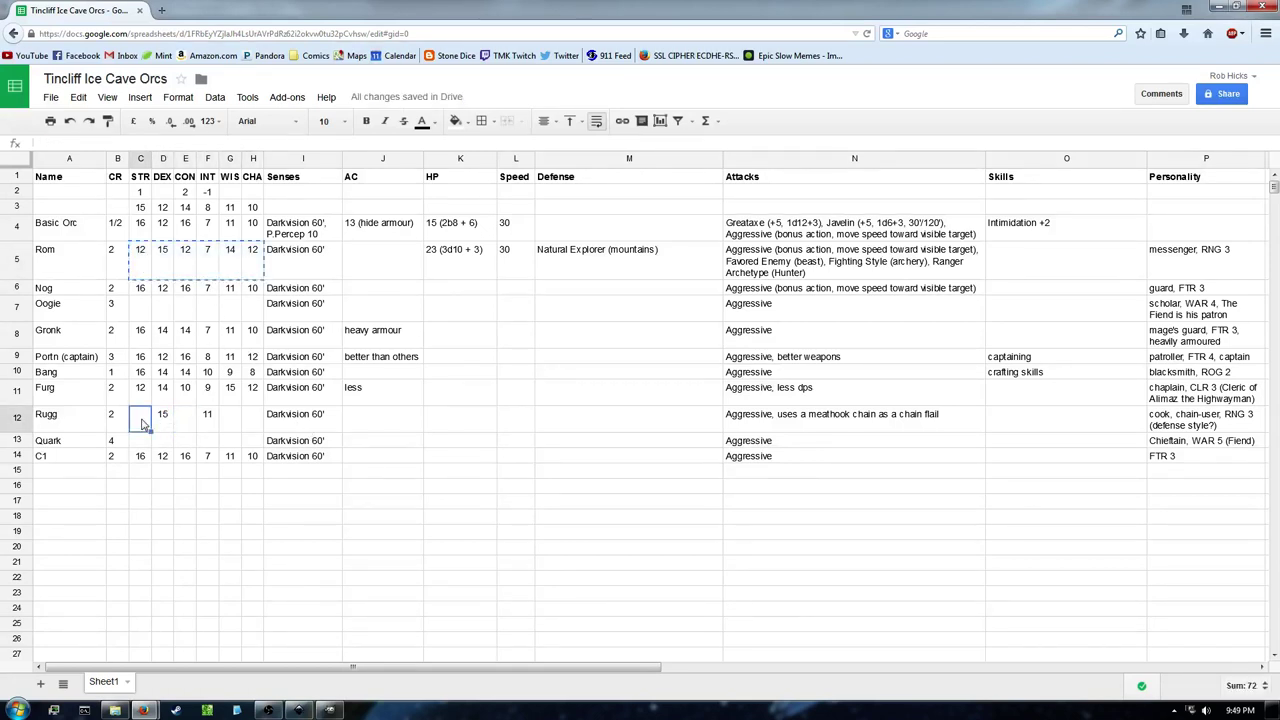
{"action": "key", "text": "ctrl+v"}
{"action": "left_click", "coordinate": [403, 427]}
Change Rugg's INT score to 11 and CHA score to 8
{"action": "left_click", "coordinate": [207, 424]}
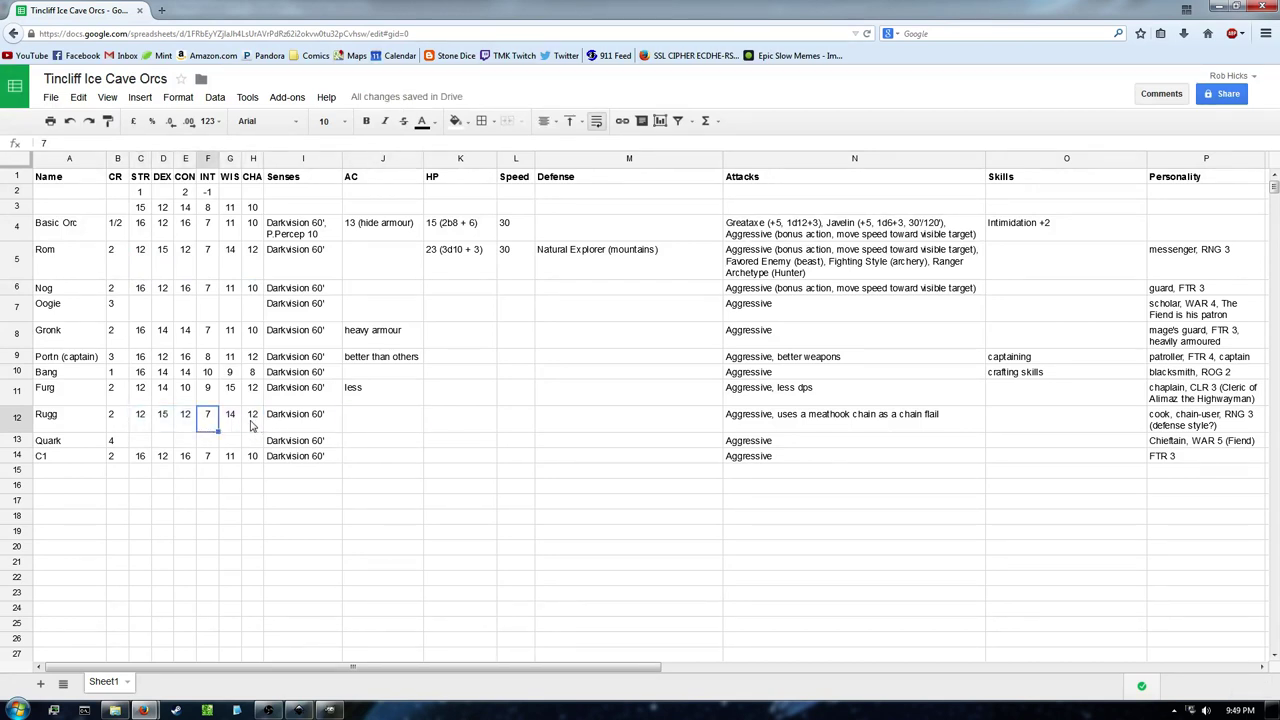
{"action": "type", "text": "11"}
{"action": "key", "text": "Tab"}
{"action": "key", "text": "Tab"}
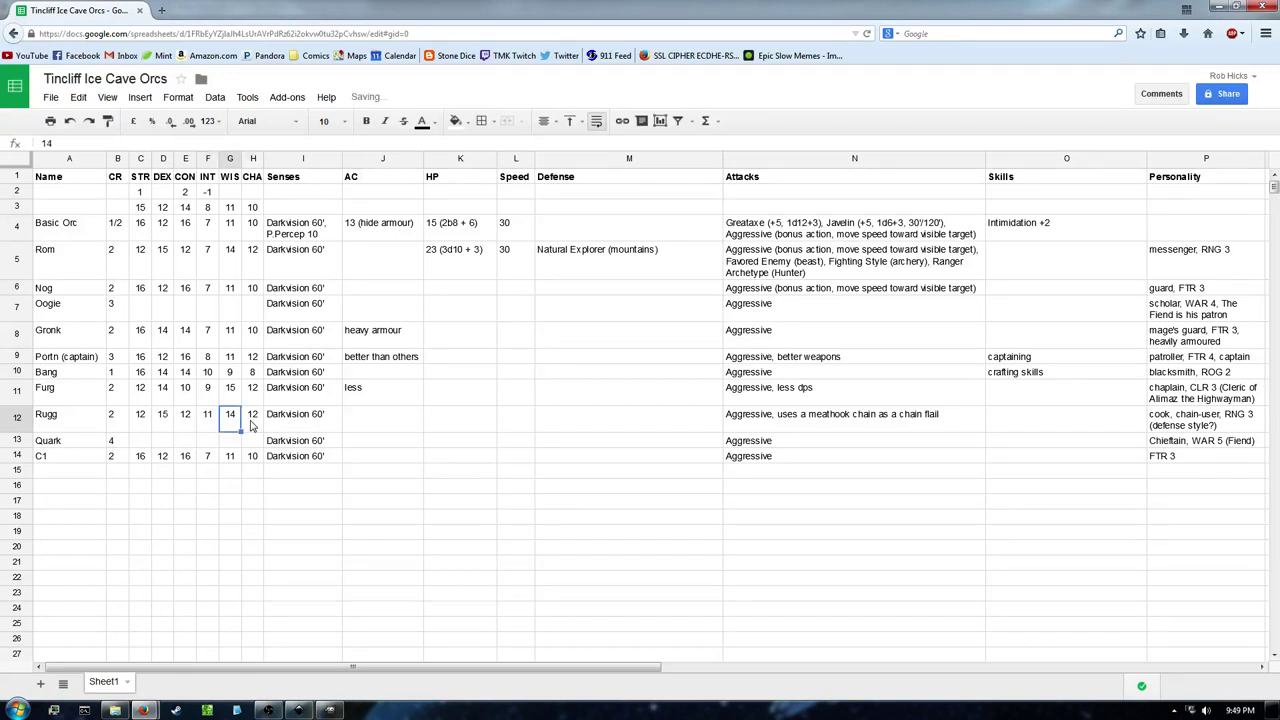
{"action": "type", "text": "8"}
{"action": "key", "text": "Return"}
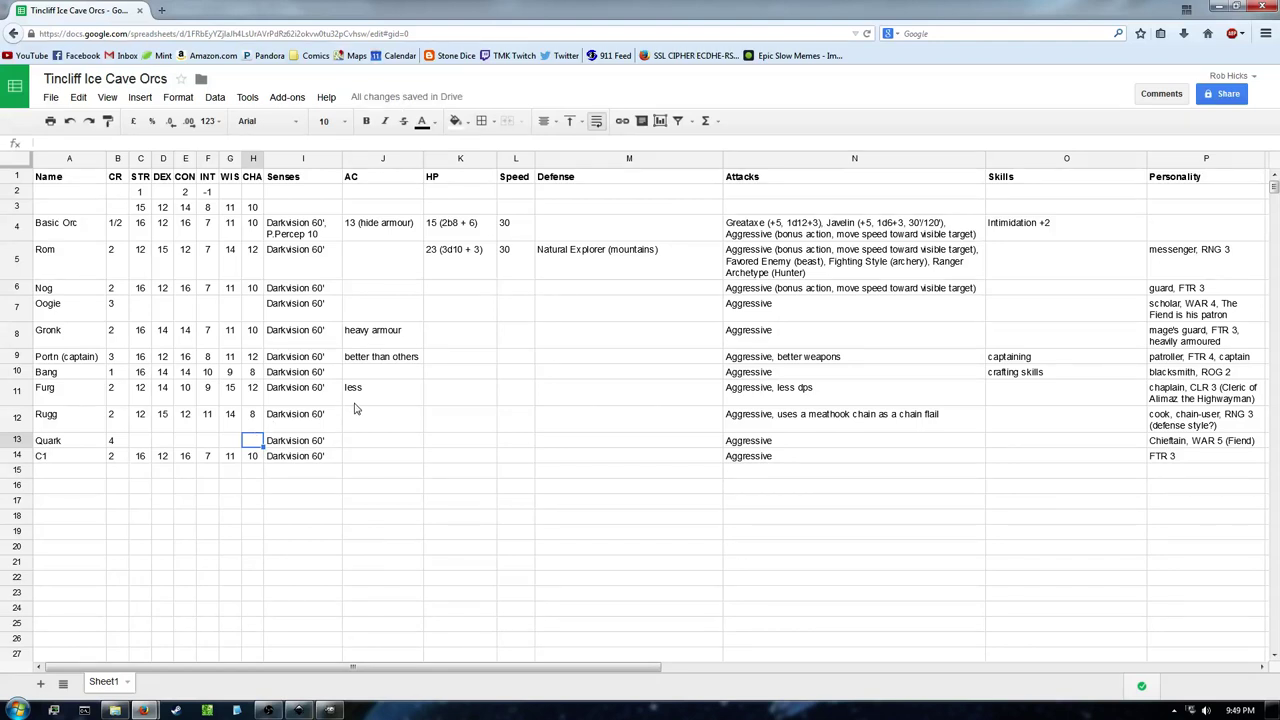
{"action": "left_click", "coordinate": [252, 418]}
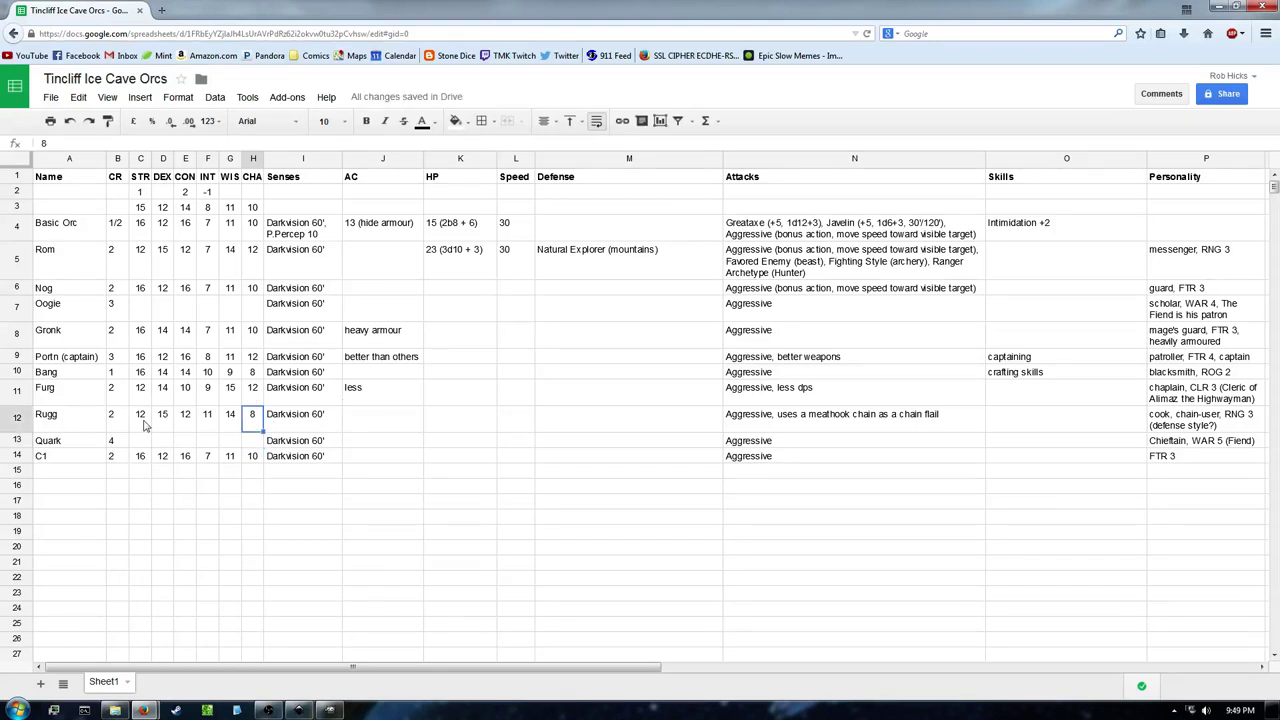
{"action": "left_click", "coordinate": [16, 415]}
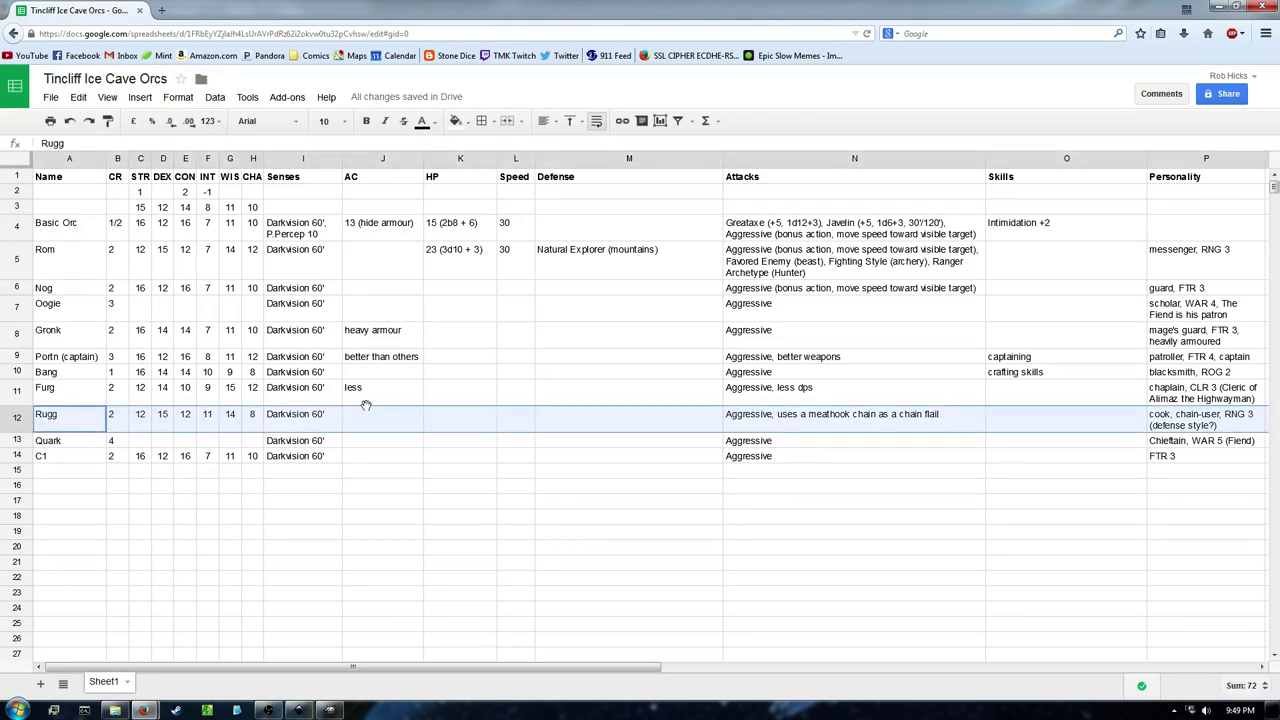
{"action": "left_click", "coordinate": [436, 418]}
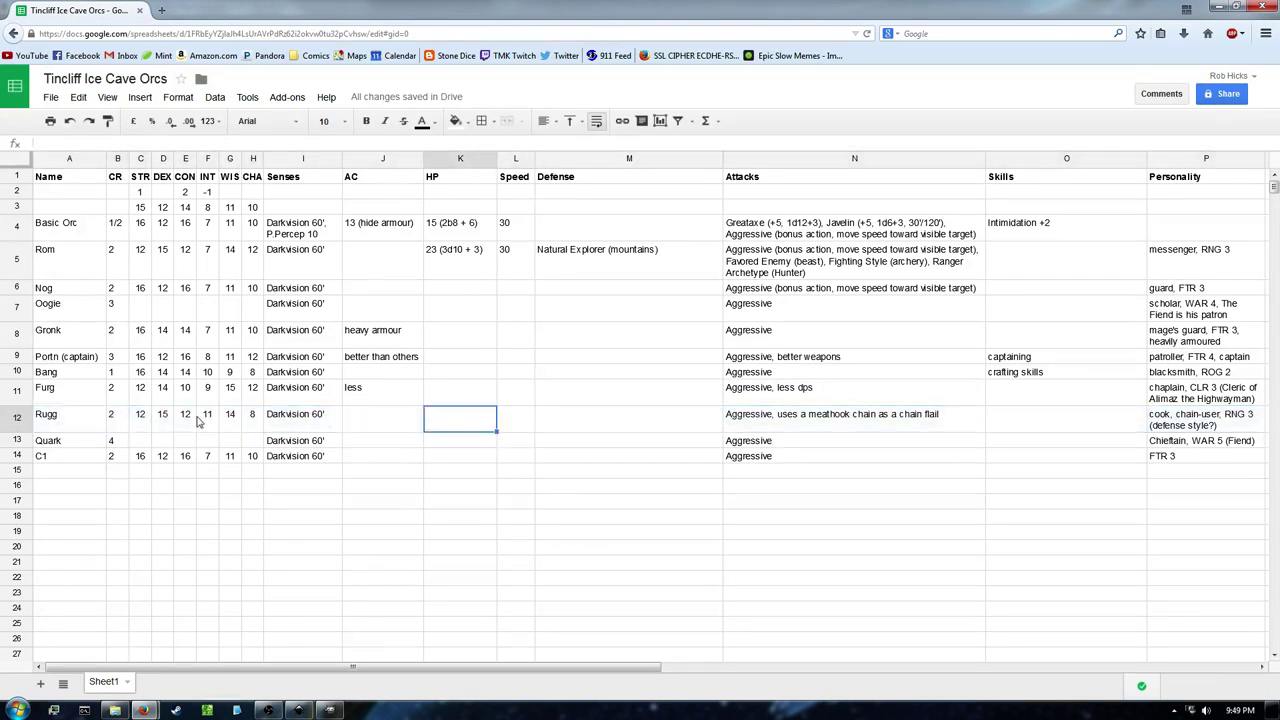
Enter CHA 16 and WIS 12 for Quark
{"action": "left_click_drag", "start_coordinate": [140, 446], "coordinate": [253, 448]}
{"action": "left_click", "coordinate": [145, 440]}
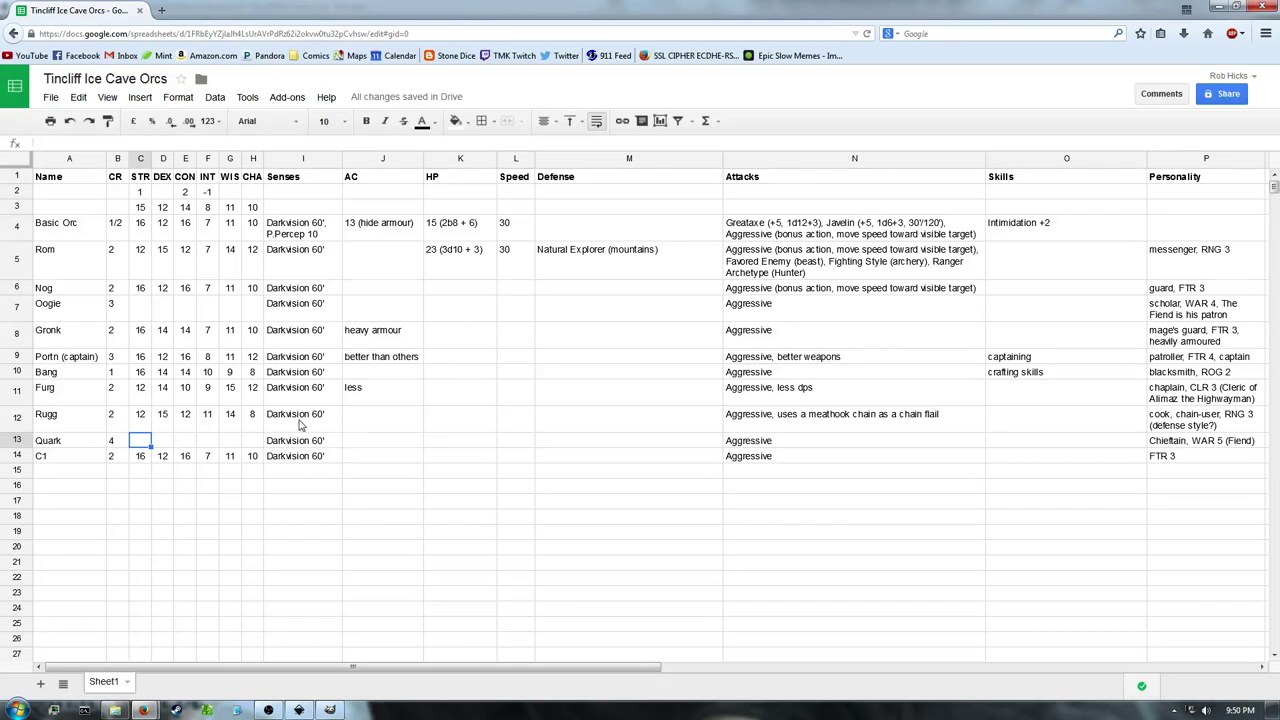
{"action": "left_click", "coordinate": [255, 444]}
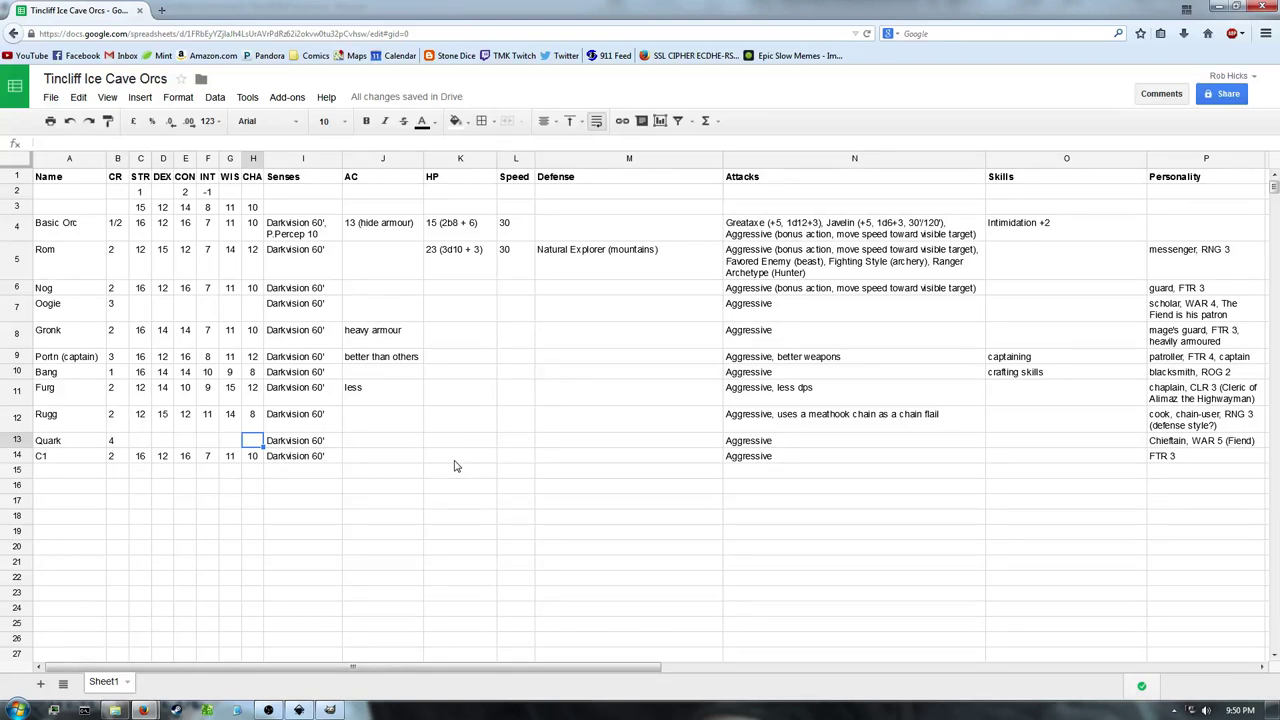
{"action": "type", "text": "16"}
{"action": "key", "text": "Left"}
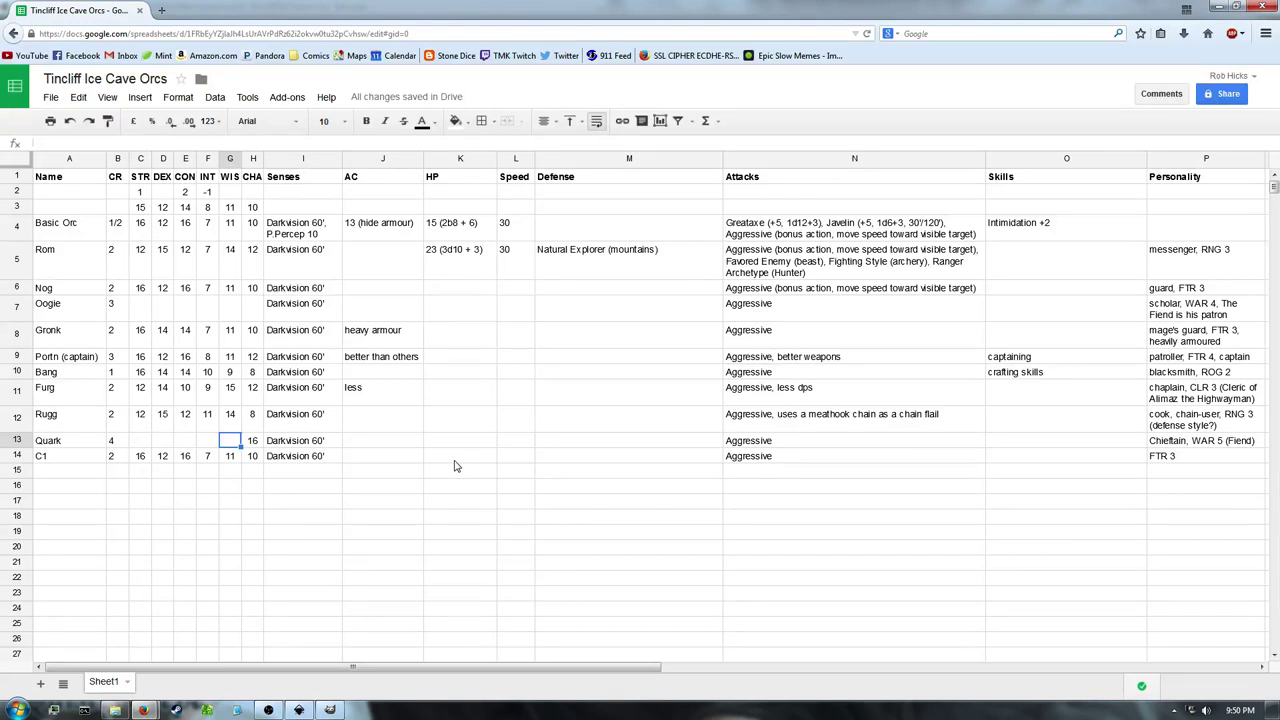
{"action": "key", "text": "Left"}
{"action": "key", "text": "Left"}
{"action": "key", "text": "Left"}
{"action": "key", "text": "Right"}
{"action": "key", "text": "Right"}
{"action": "key", "text": "Right"}
{"action": "type", "text": "12"}
{"action": "key", "text": "Left"}
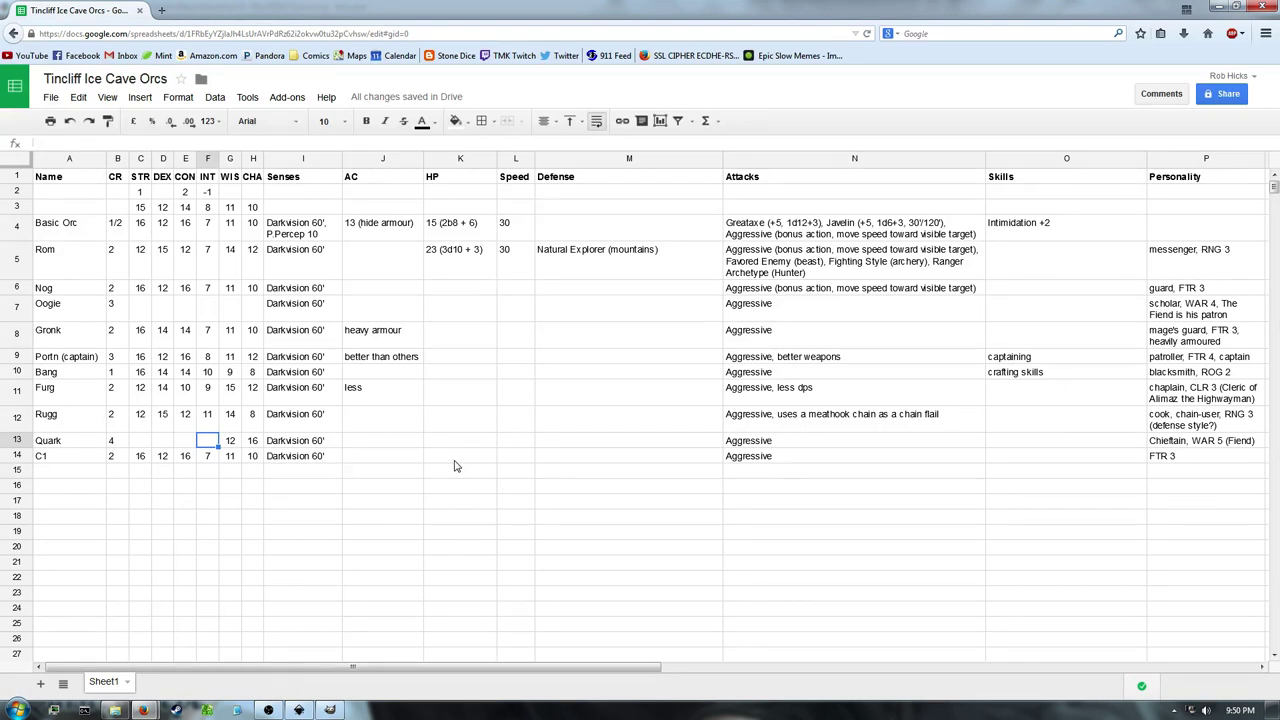
Enter INT 7 and CON 16 for Quark
{"action": "type", "text": "8"}
{"action": "key", "text": "BackSpace"}
{"action": "type", "text": "7"}
{"action": "key", "text": "Left"}
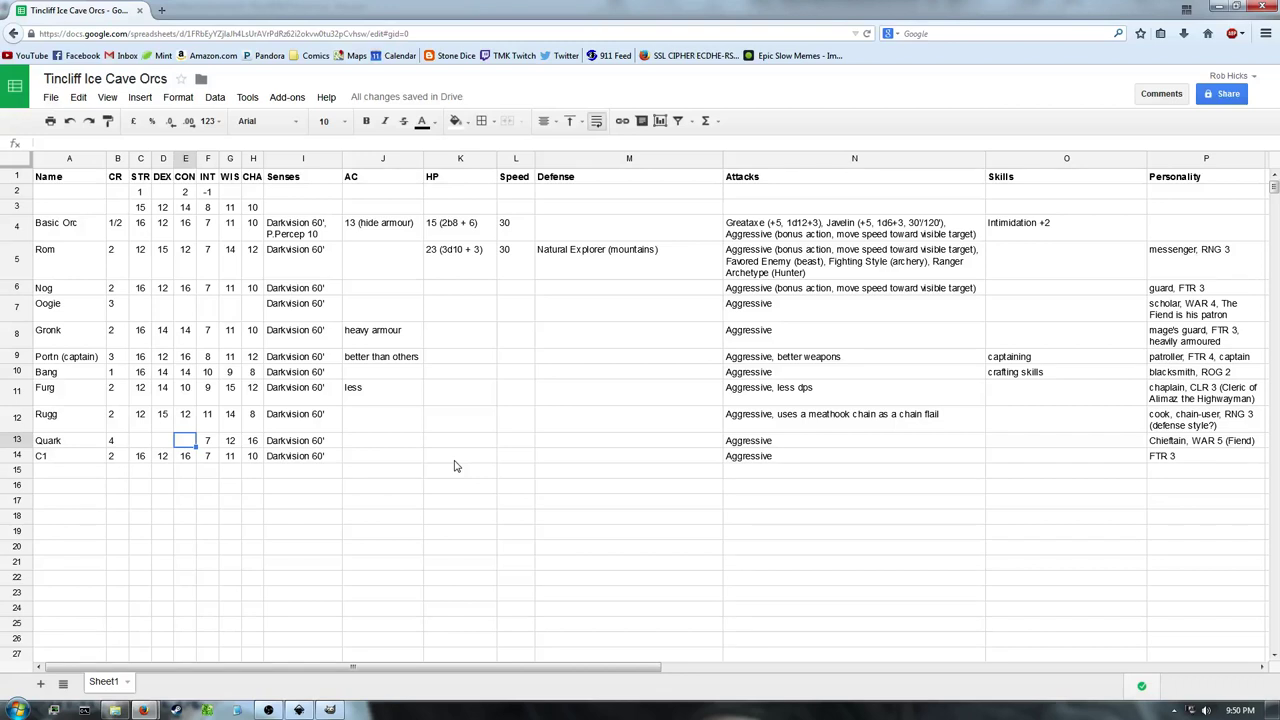
{"action": "type", "text": "16"}
{"action": "key", "text": "Return"}
{"action": "key", "text": "Up"}
{"action": "key", "text": "Left"}
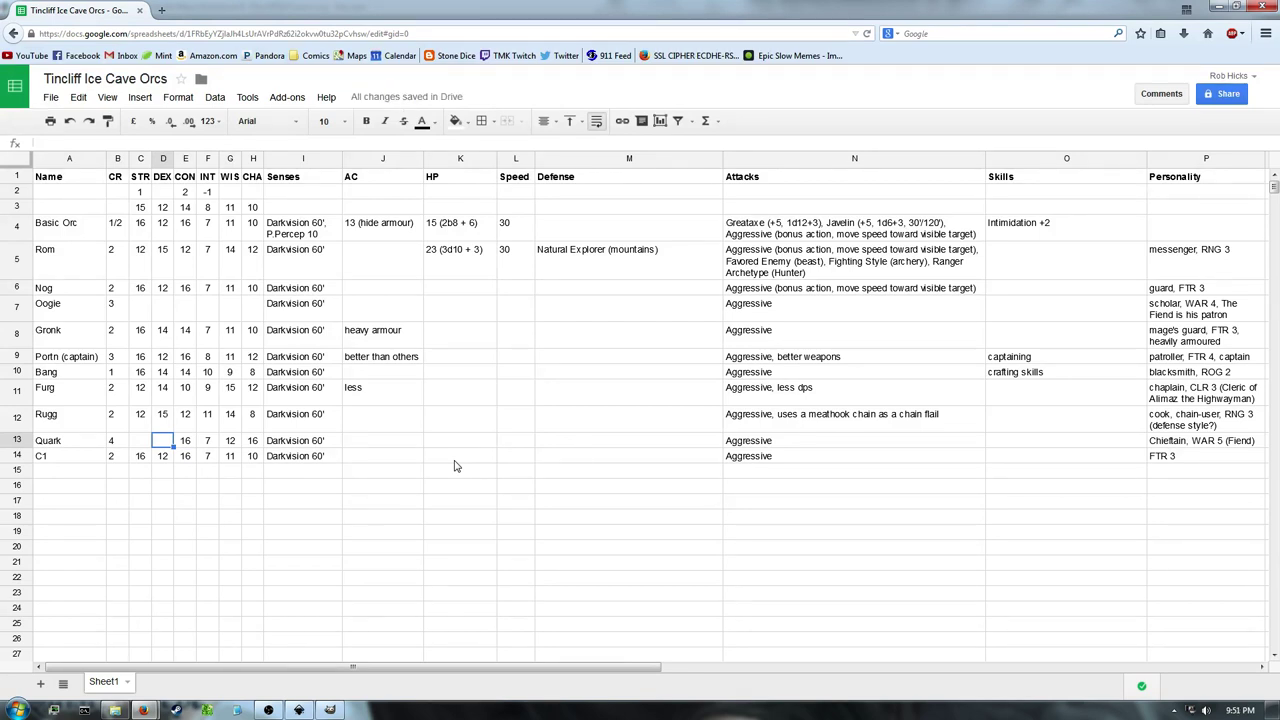
Enter DEX 10 and STR 13 for Quark
{"action": "type", "text": "10"}
{"action": "key", "text": "Left"}
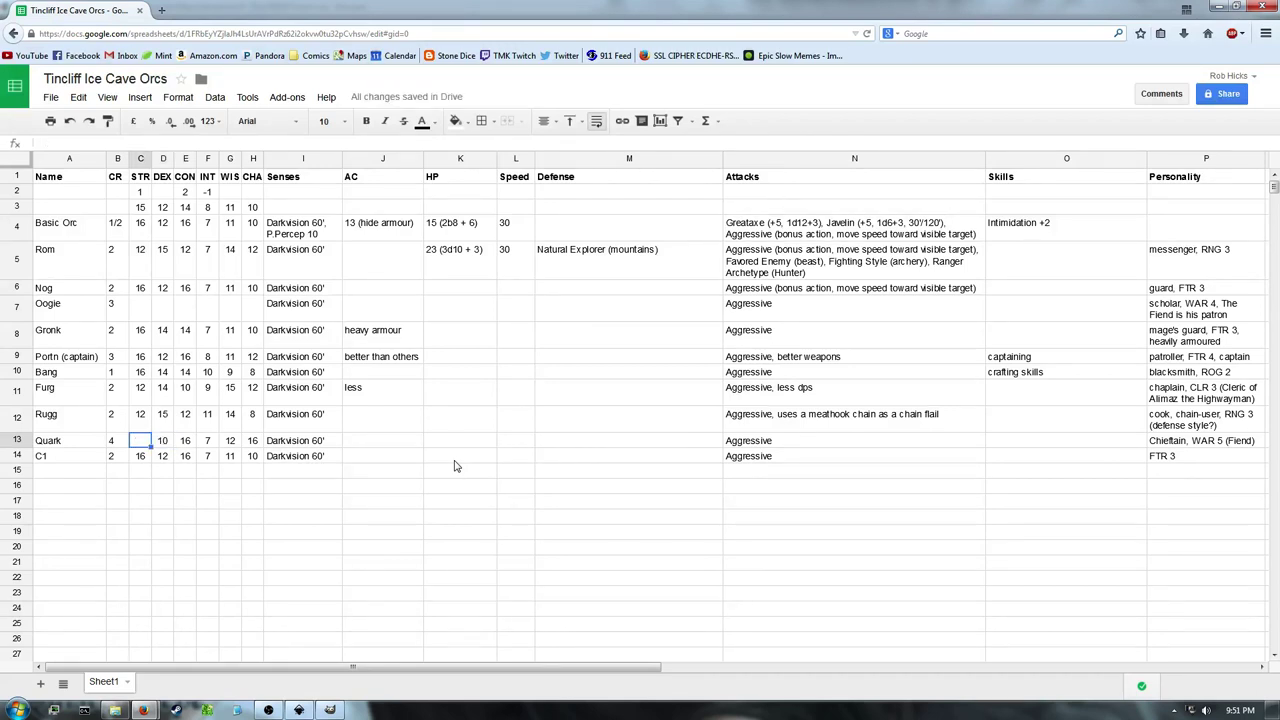
{"action": "type", "text": "14"}
{"action": "key", "text": "BackSpace"}
{"action": "type", "text": "3"}
{"action": "key", "text": "Tab"}
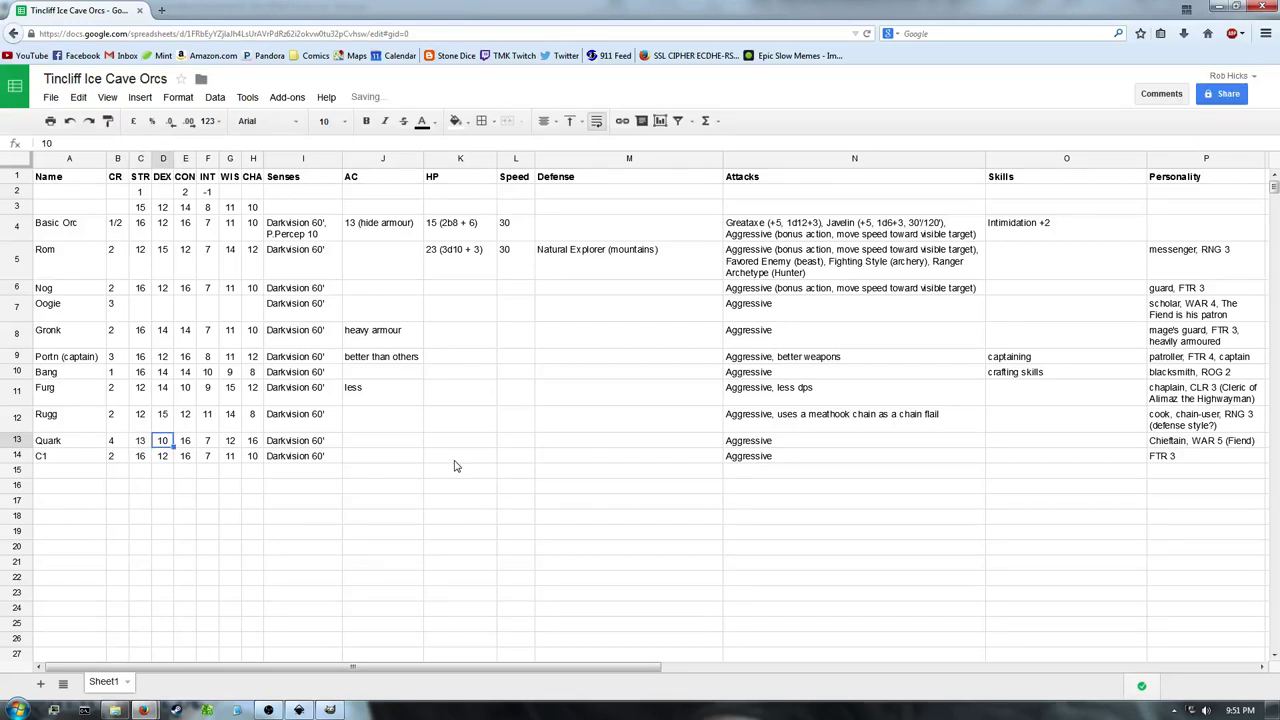
{"action": "left_click", "coordinate": [358, 446]}
Delete rows 2 and 3, which hold the racial modifiers and base ability scores above Basic Orc
{"action": "left_click_drag", "start_coordinate": [135, 207], "coordinate": [240, 430]}
{"action": "left_click", "coordinate": [248, 440]}
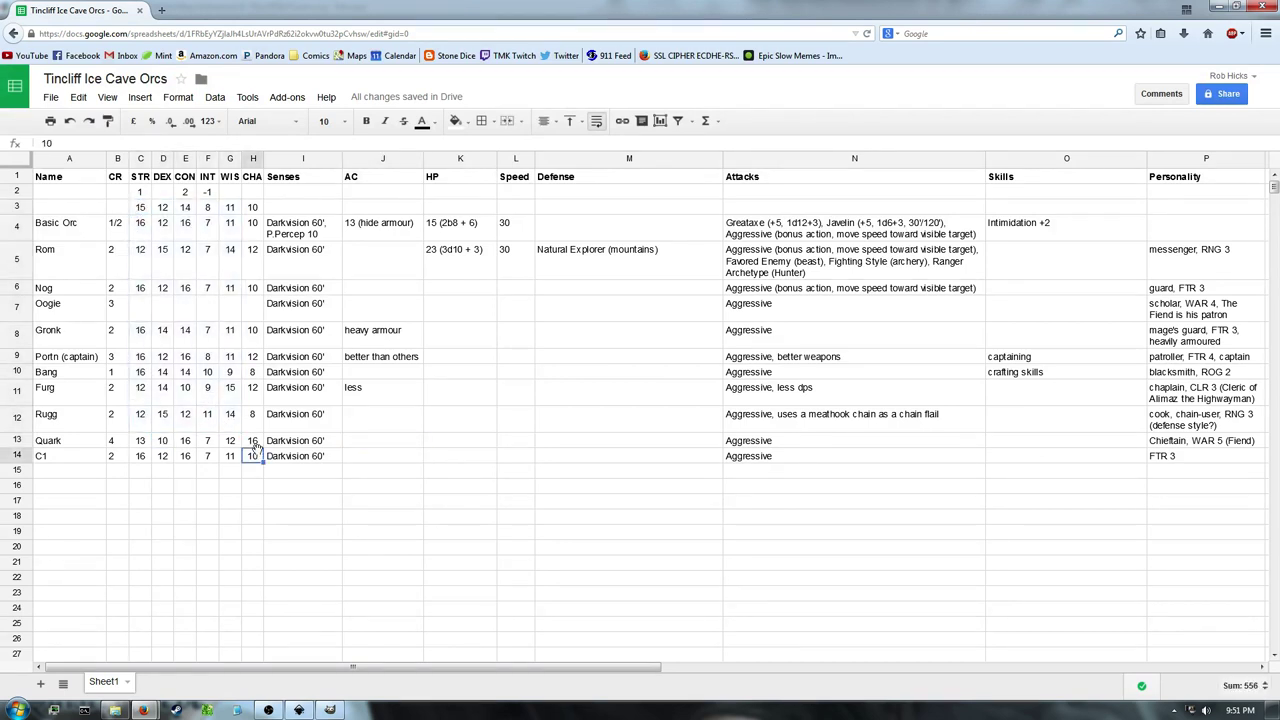
{"action": "left_click", "coordinate": [16, 192]}
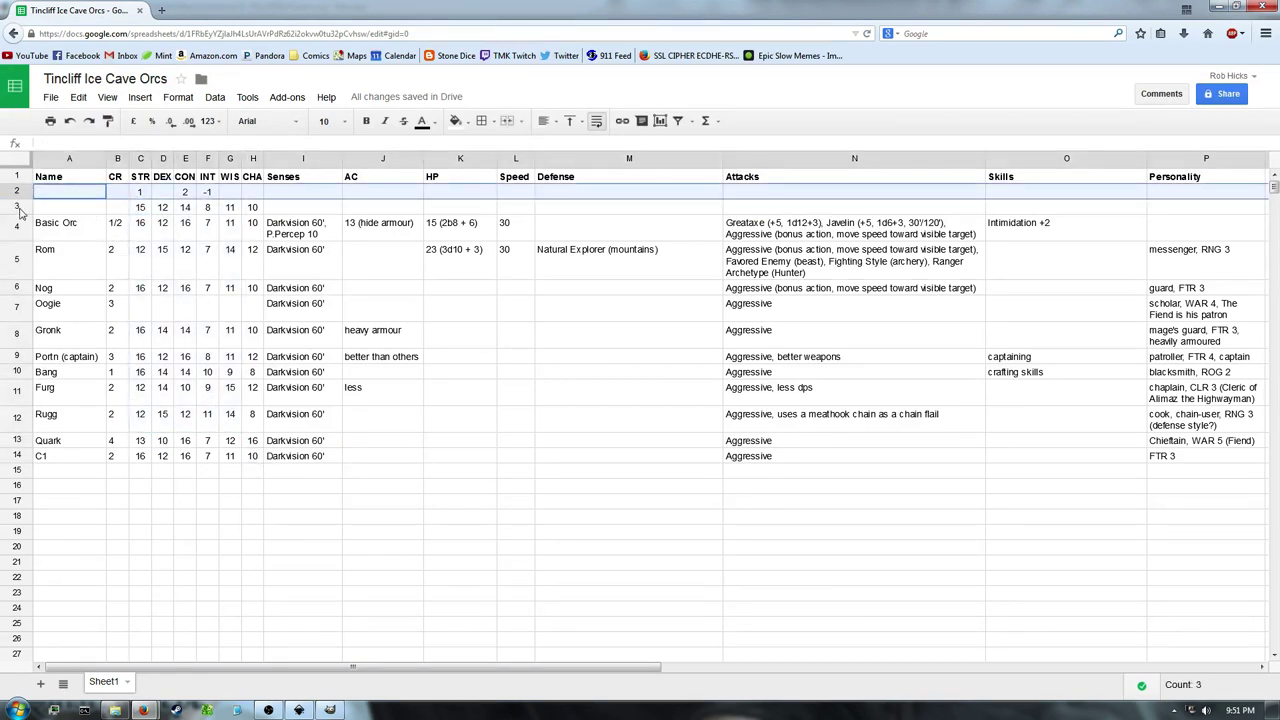
{"action": "left_click", "coordinate": [16, 207], "text": "shift"}
{"action": "right_click", "coordinate": [17, 208]}
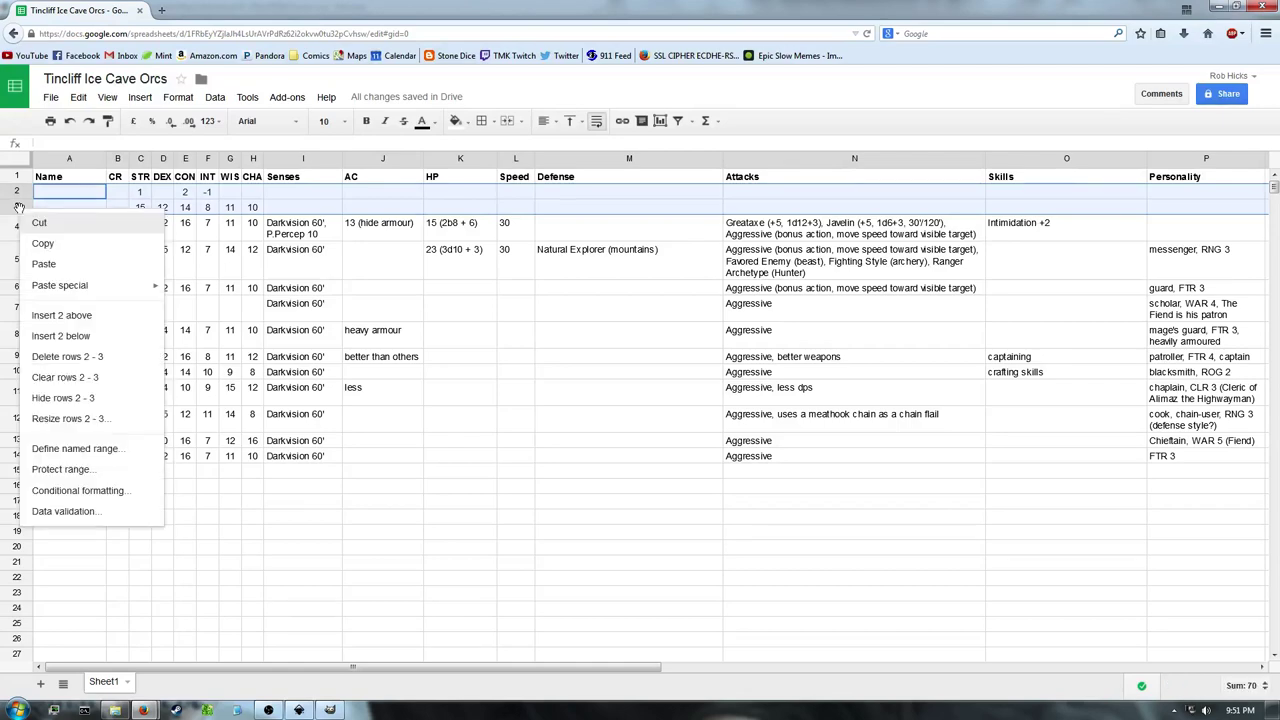
{"action": "left_click", "coordinate": [64, 356]}
{"action": "left_click", "coordinate": [480, 343]}
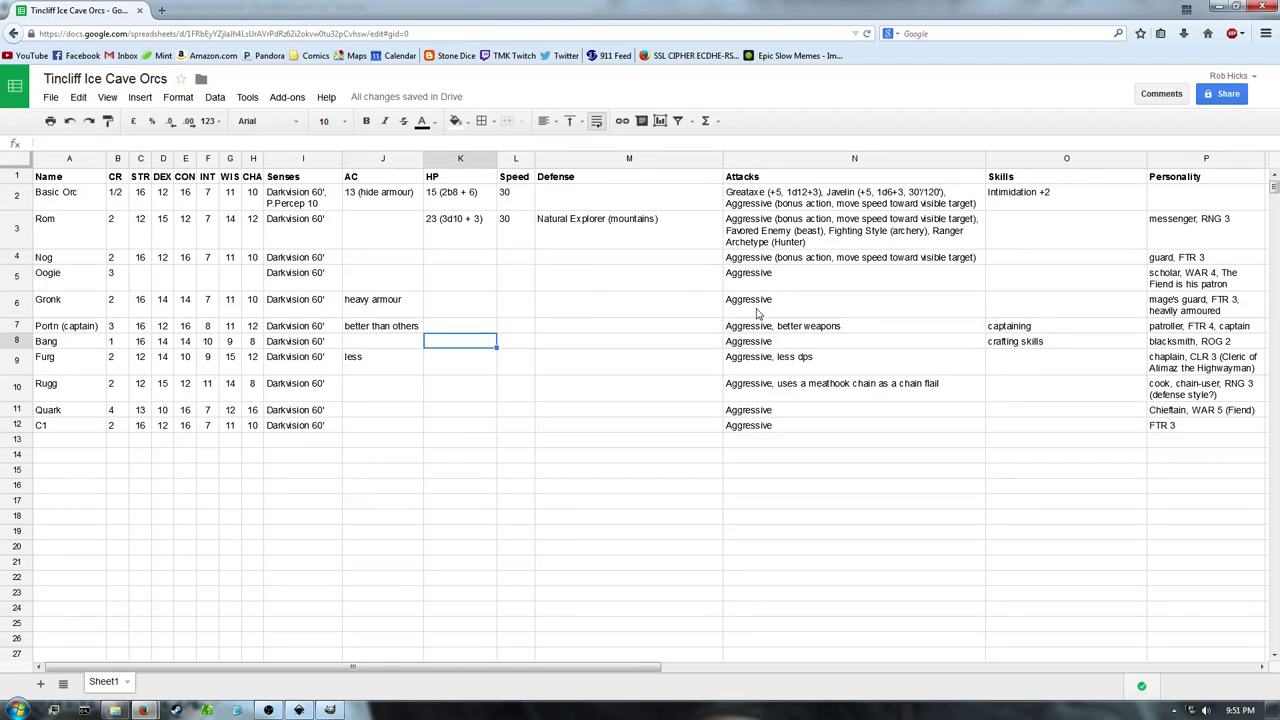
Enter "(leather)" as Rom's armour in the AC column
{"action": "left_click_drag", "start_coordinate": [1208, 428], "coordinate": [410, 240]}
{"action": "left_click", "coordinate": [556, 268]}
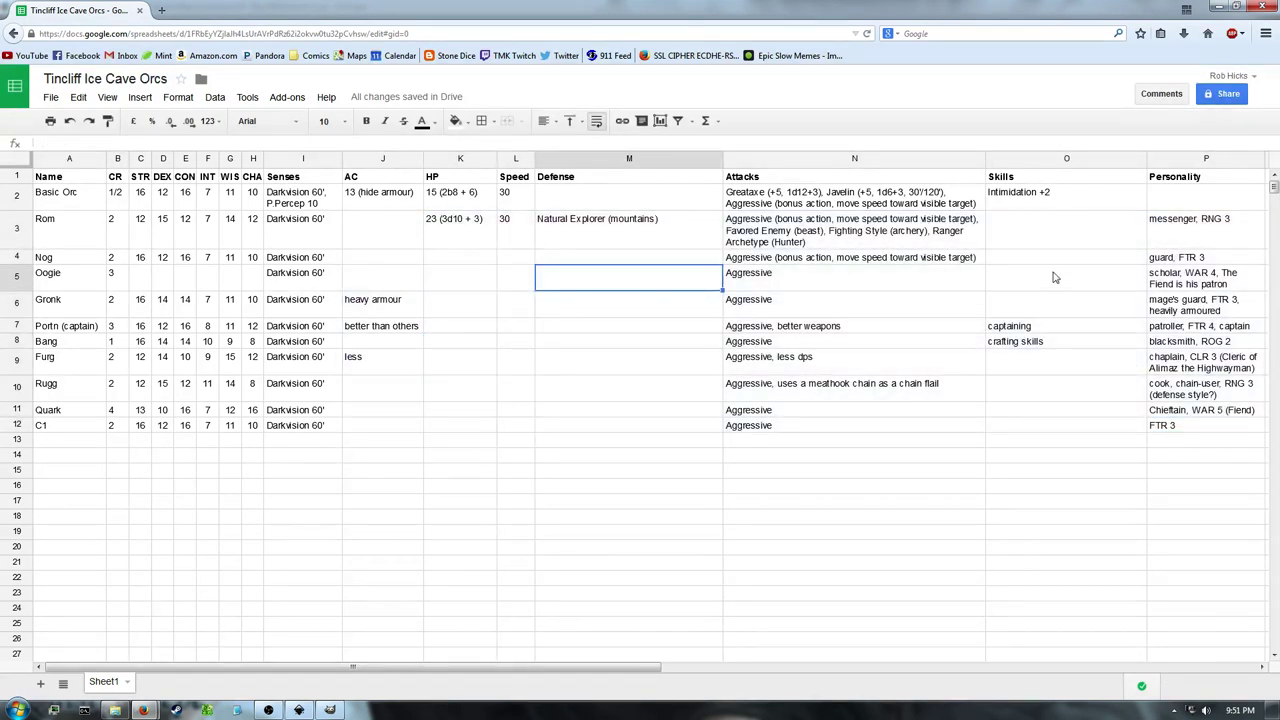
{"action": "left_click", "coordinate": [394, 230]}
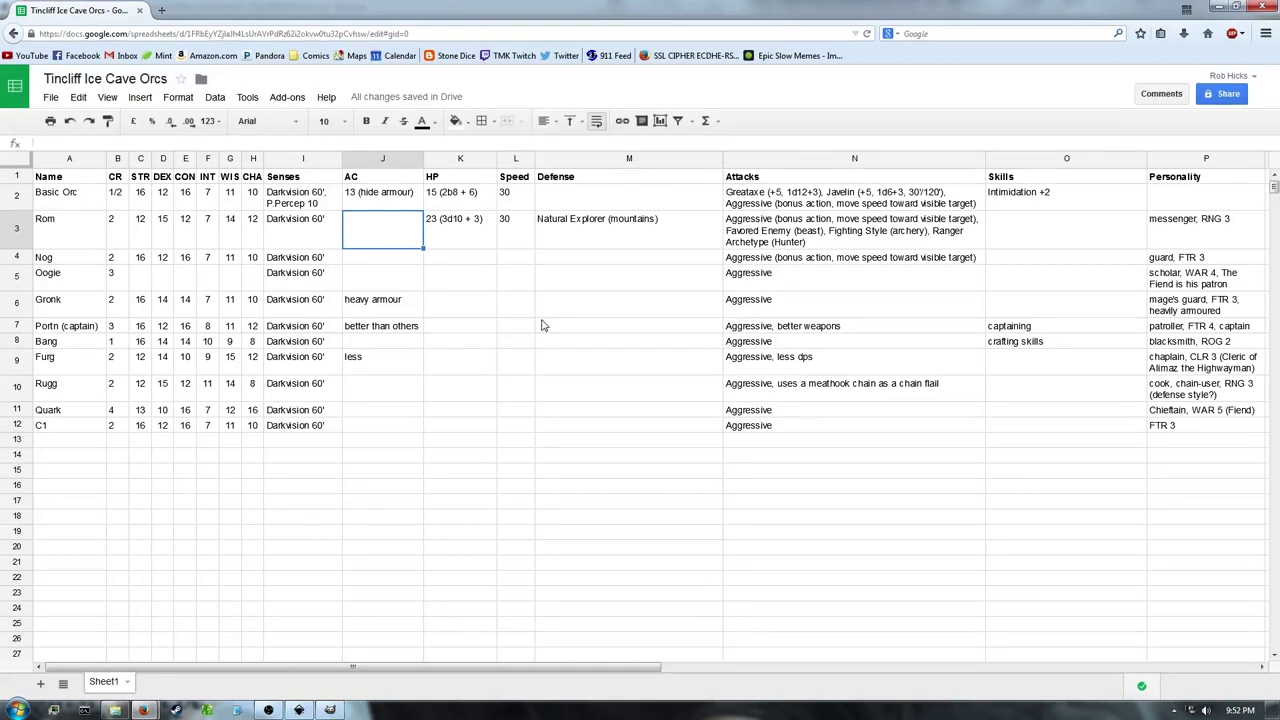
{"action": "type", "text": "(leather0"}
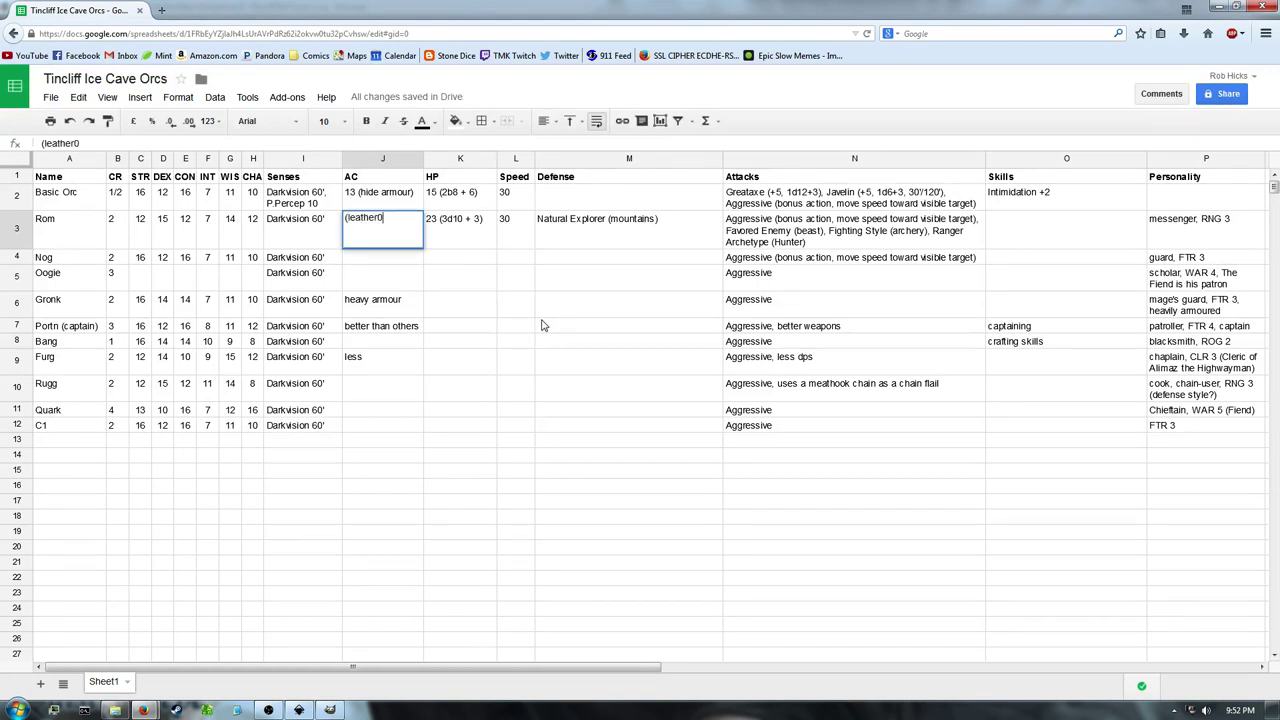
{"action": "key", "text": "BackSpace"}
{"action": "type", "text": ")"}
{"action": "key", "text": "Left"}
{"action": "key", "text": "Left"}
{"action": "key", "text": "Left"}
{"action": "key", "text": "Left"}
{"action": "key", "text": "Right"}
{"action": "key", "text": "Right"}
{"action": "key", "text": "Right"}
{"action": "key", "text": "Right"}
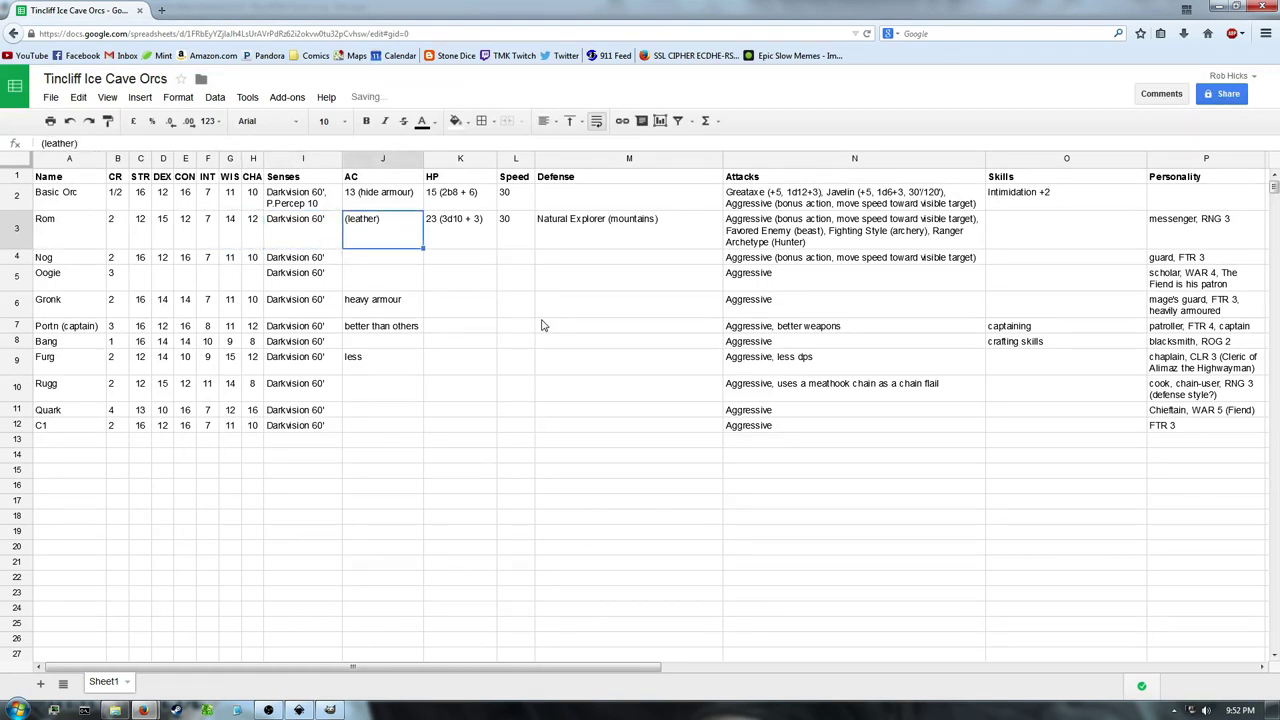
Put the value 13 in front of Rom's armour so the AC entry reads "13 (leather)"
{"action": "double_click", "coordinate": [348, 228]}
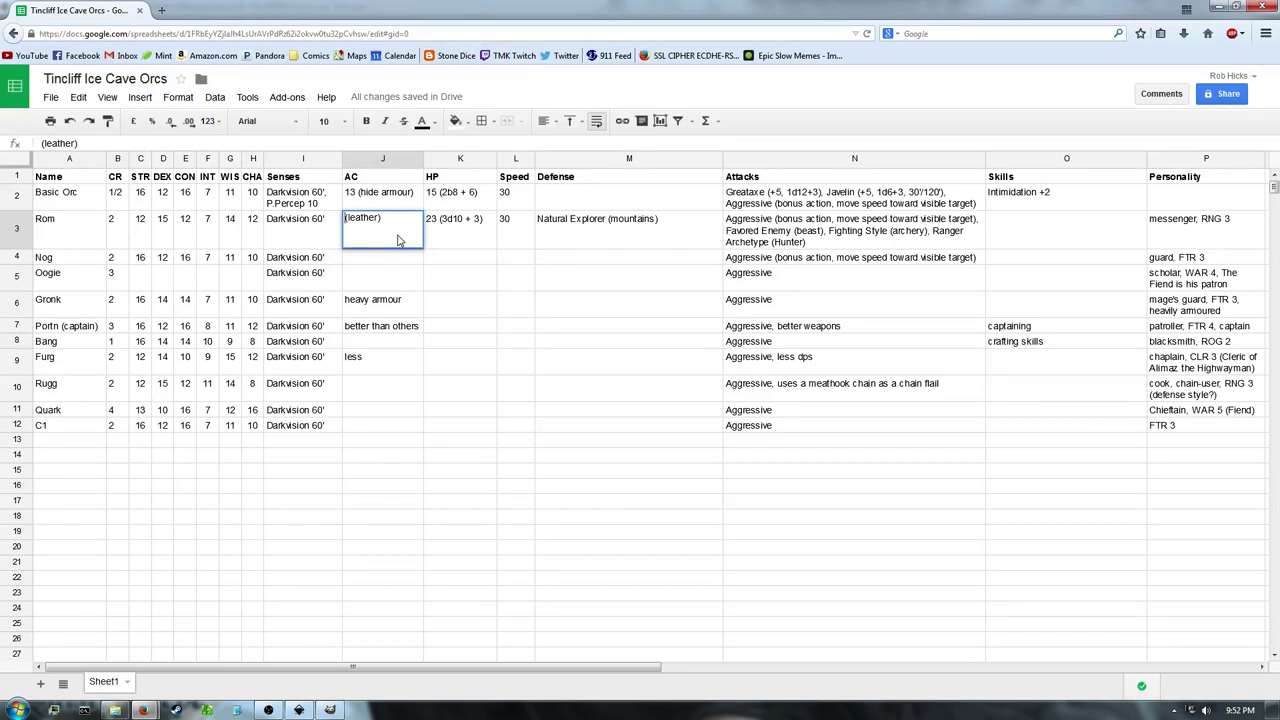
{"action": "type", "text": "13"}
{"action": "key", "text": "Return"}
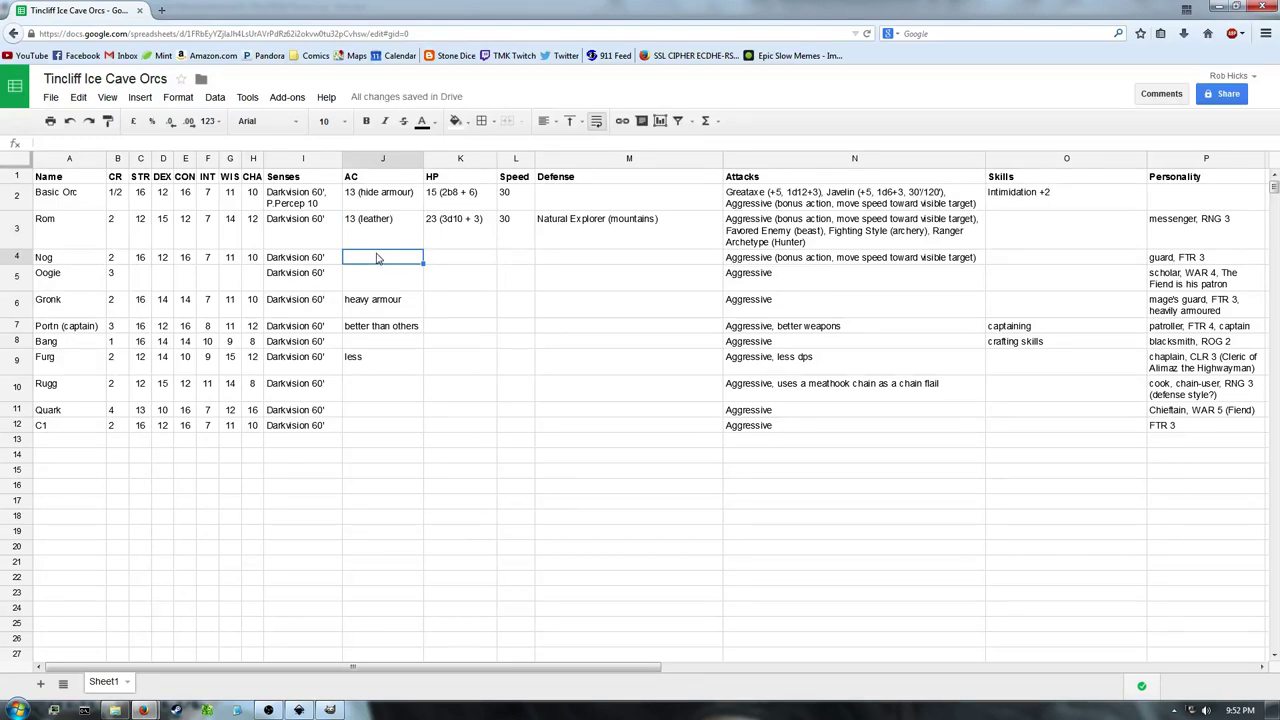
Enter "14 (chain shirt)" as Nog's AC
{"action": "left_click_drag", "start_coordinate": [1165, 260], "coordinate": [392, 258]}
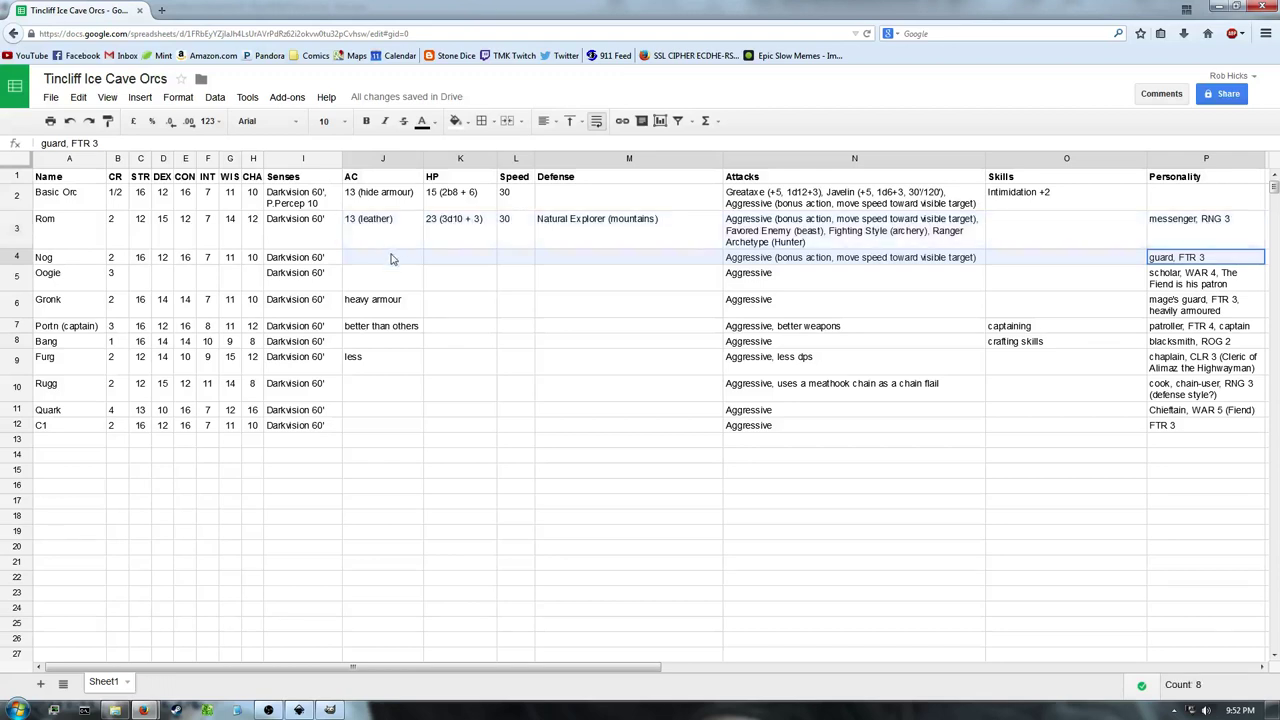
{"action": "left_click", "coordinate": [388, 260]}
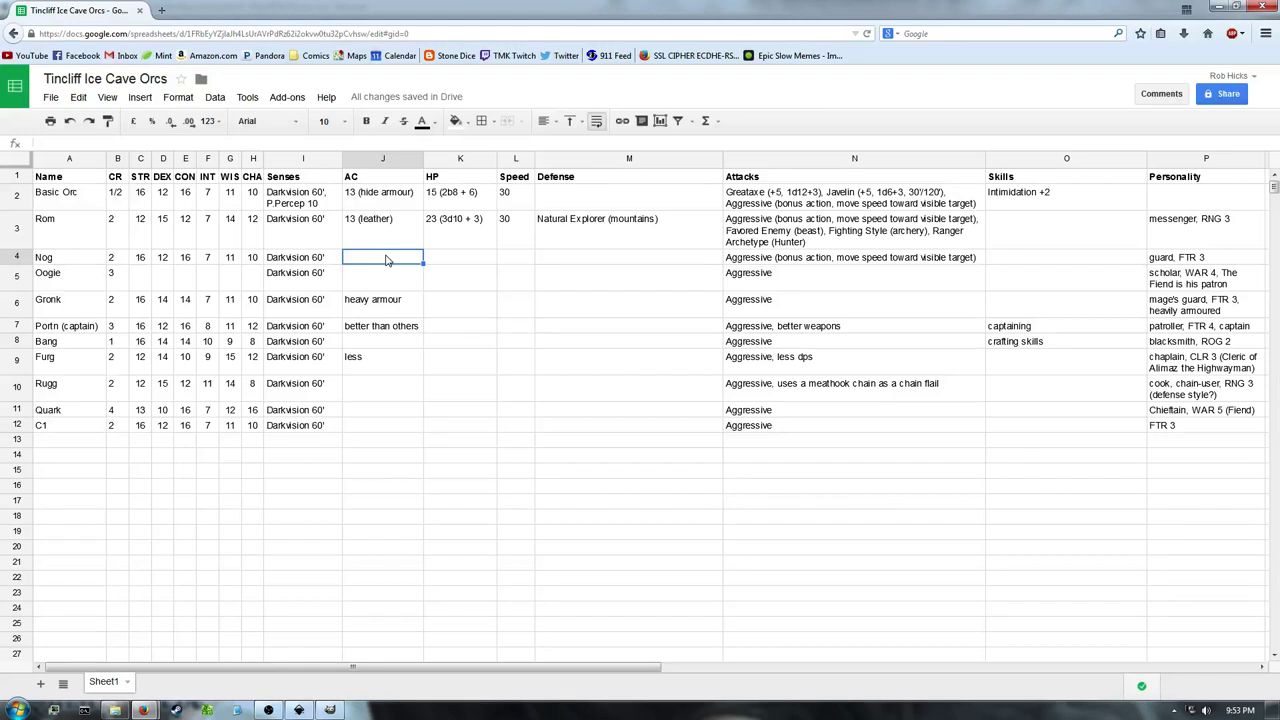
{"action": "type", "text": "14 (chain"}
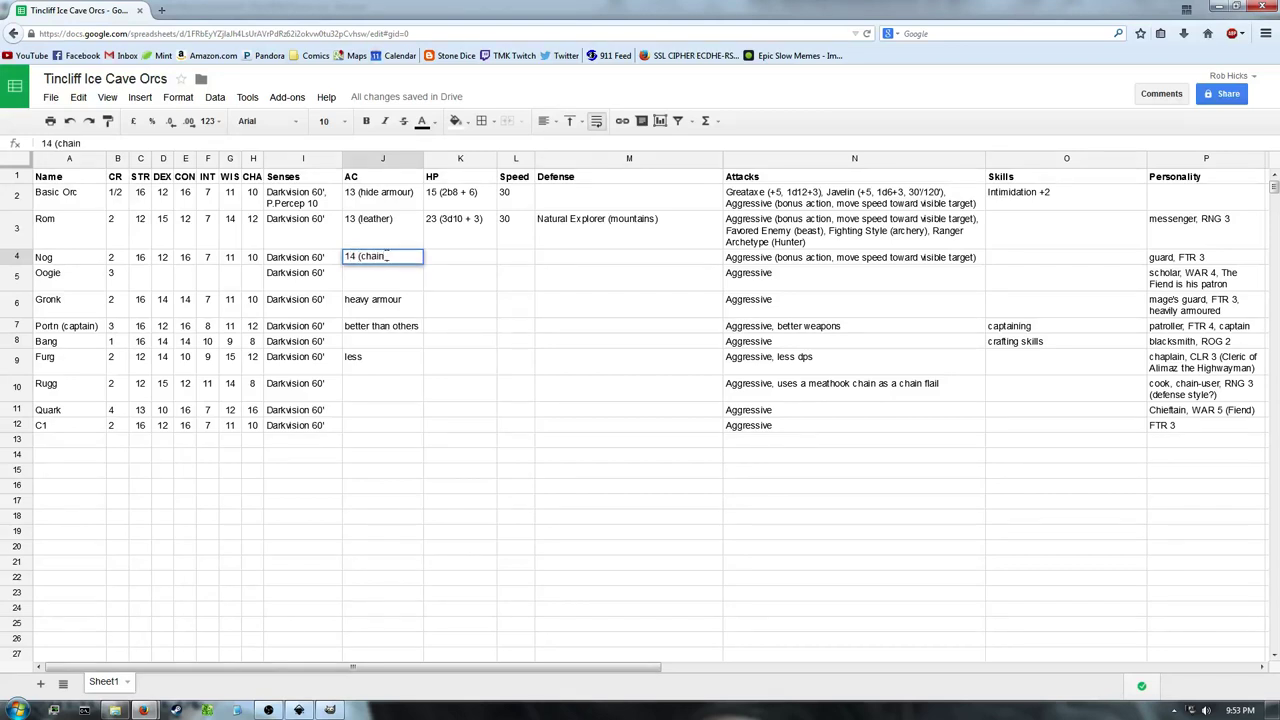
{"action": "type", "text": " shirt)"}
{"action": "key", "text": "Return"}
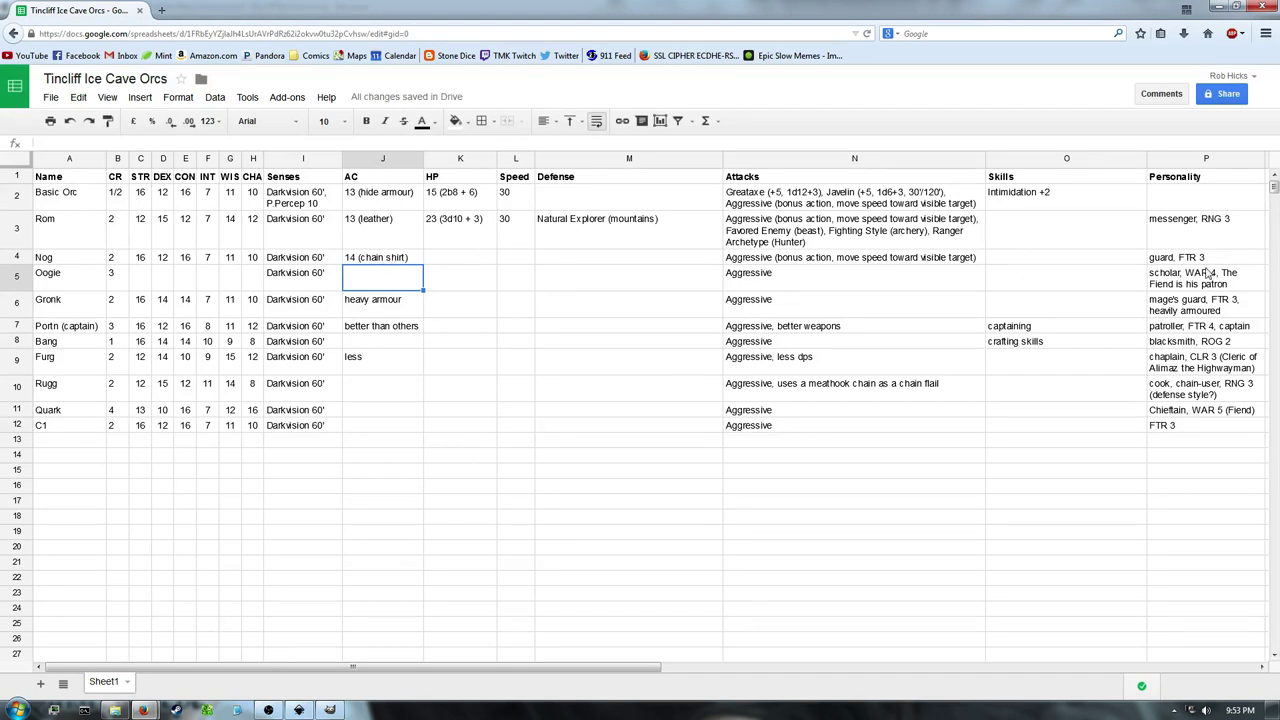
Copy Quark's six ability scores, STR through CHA, into Oogie's row
{"action": "left_click_drag", "start_coordinate": [1205, 277], "coordinate": [148, 281]}
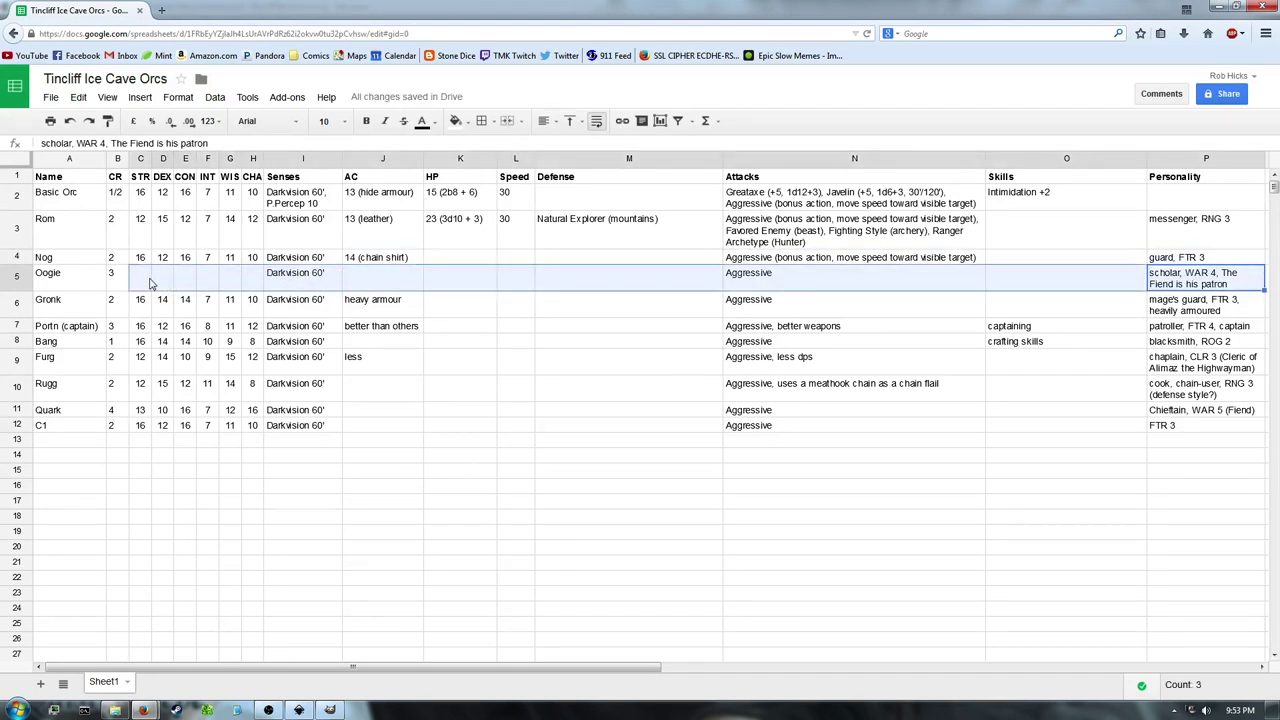
{"action": "left_click", "coordinate": [148, 281]}
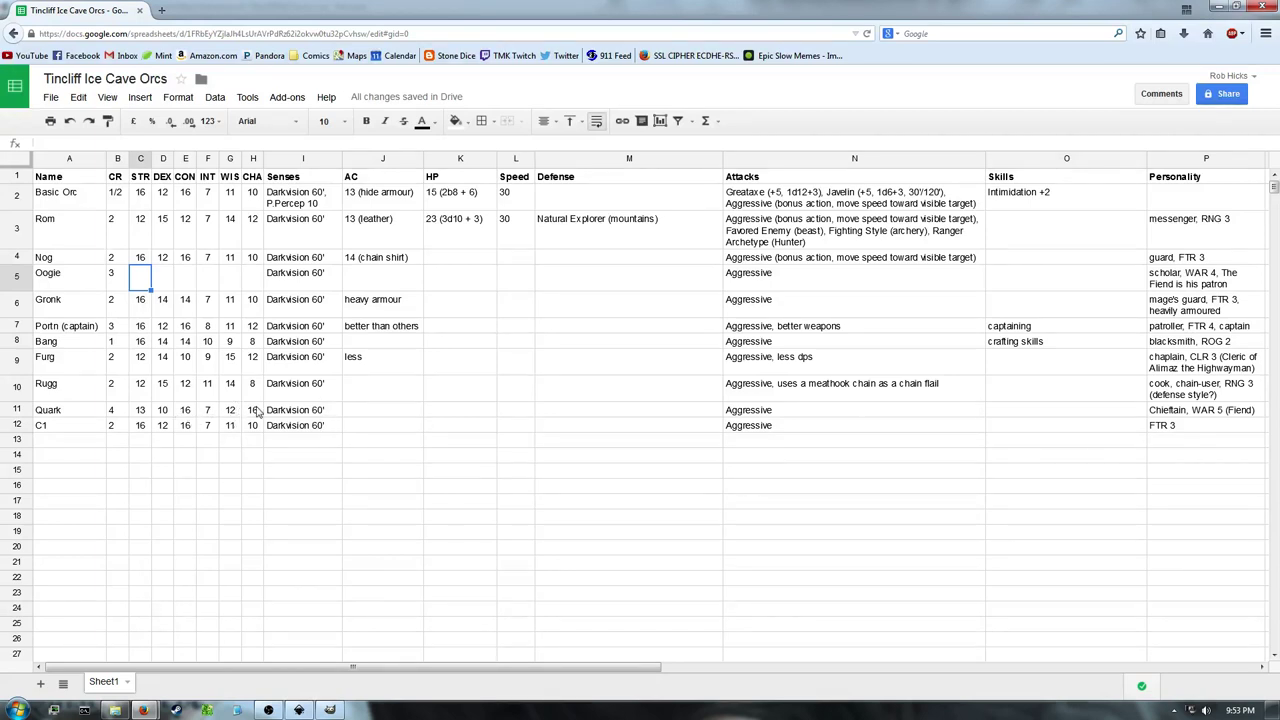
{"action": "left_click_drag", "start_coordinate": [257, 412], "coordinate": [140, 412]}
{"action": "key", "text": "ctrl+c"}
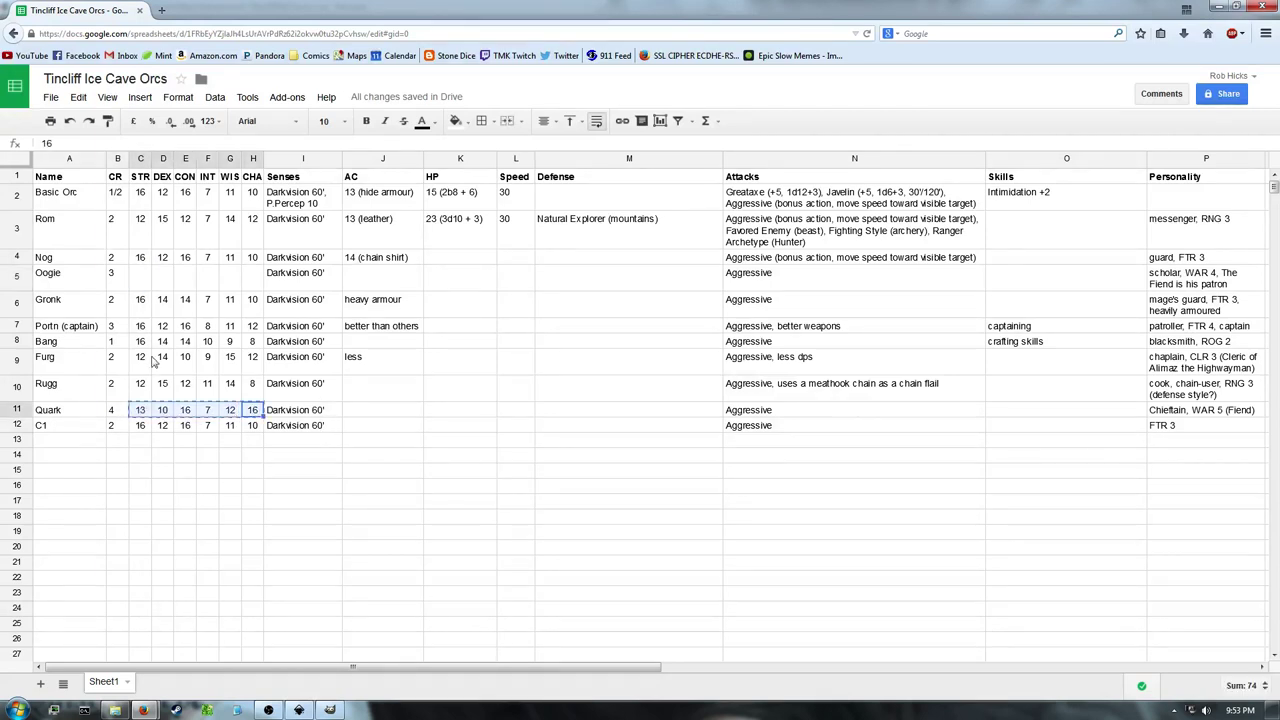
{"action": "left_click", "coordinate": [148, 287]}
{"action": "key", "text": "ctrl+v"}
Set Oogie's CHA score to 15 and STR score to 12
{"action": "left_click", "coordinate": [258, 282]}
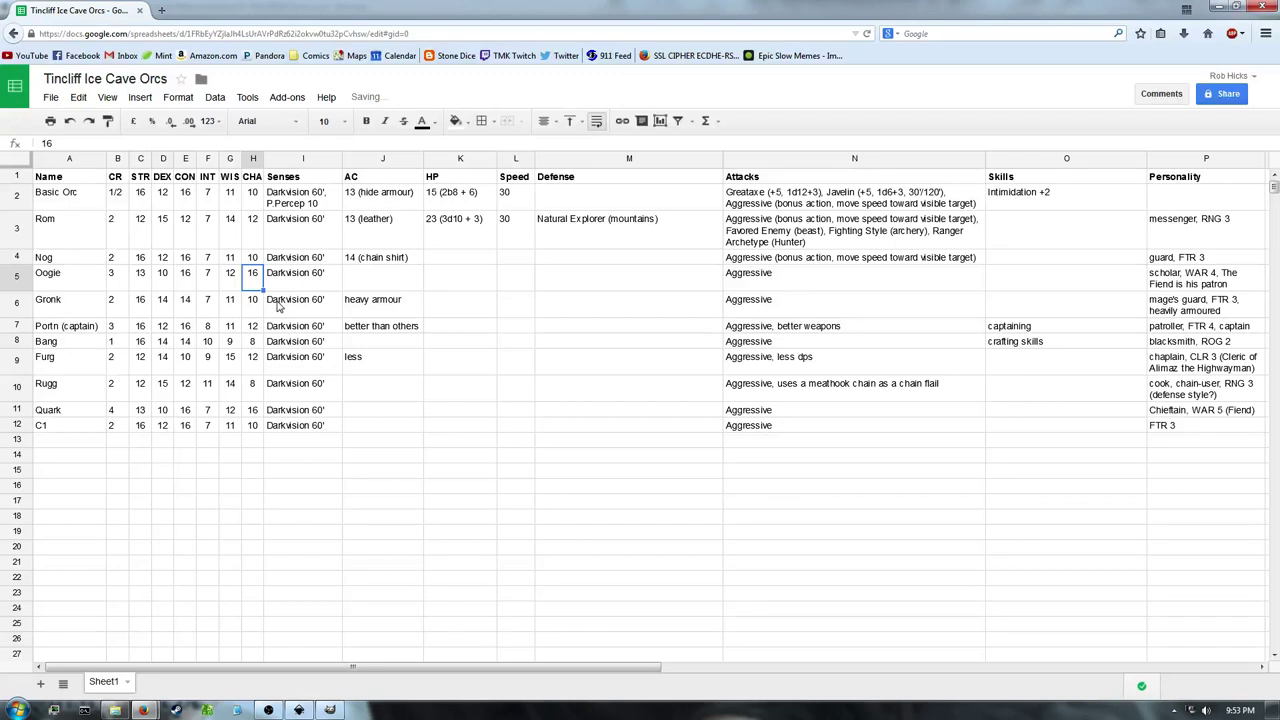
{"action": "type", "text": "15"}
{"action": "key", "text": "Left"}
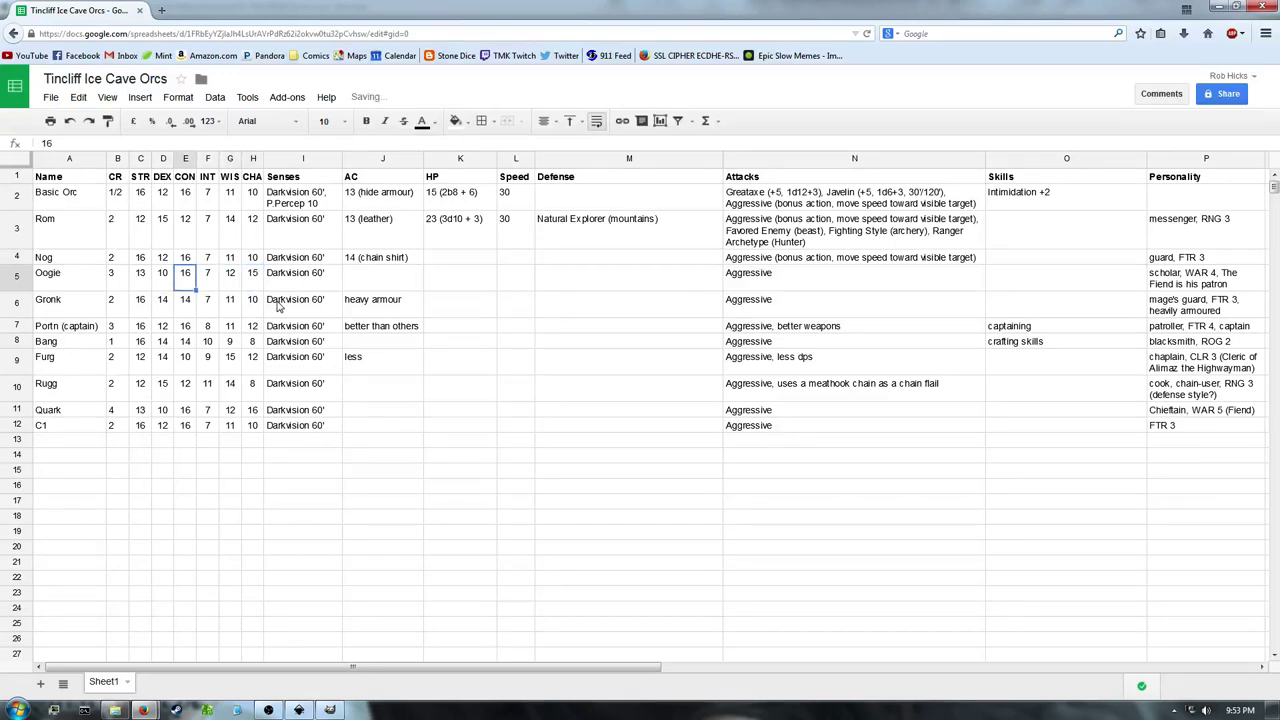
{"action": "key", "text": "Left"}
{"action": "key", "text": "Left"}
{"action": "key", "text": "Left"}
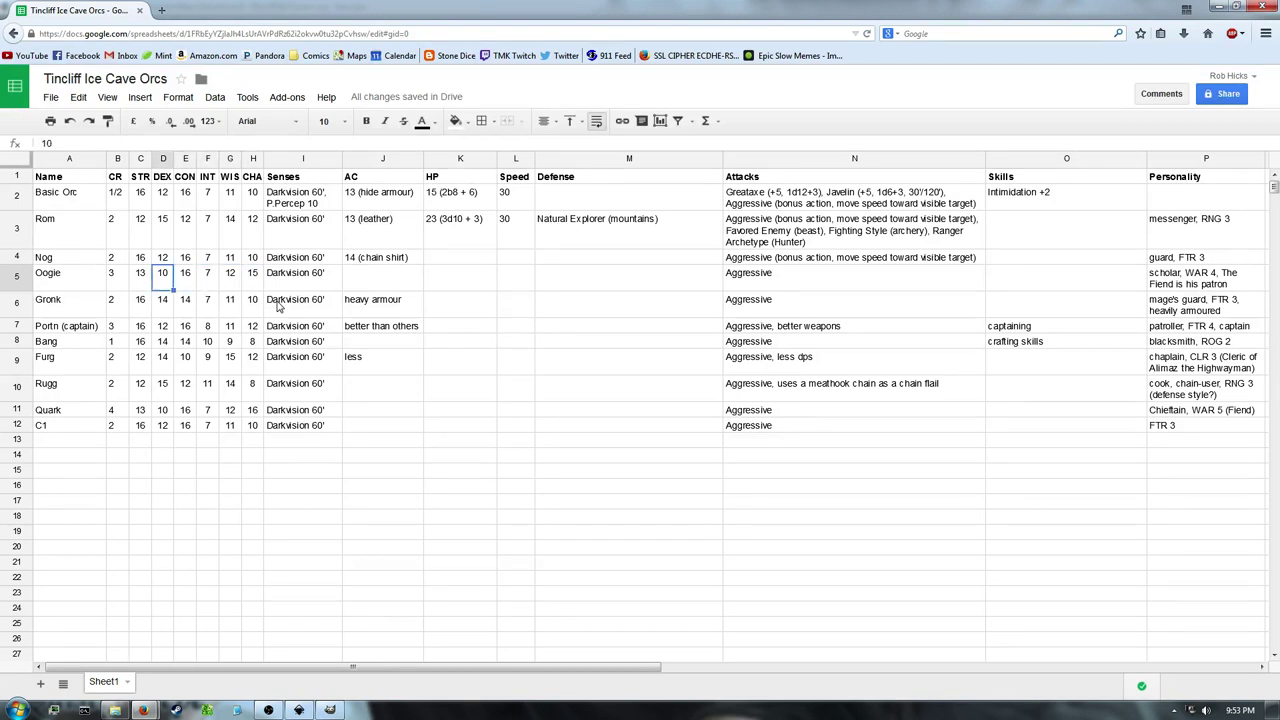
{"action": "key", "text": "Left"}
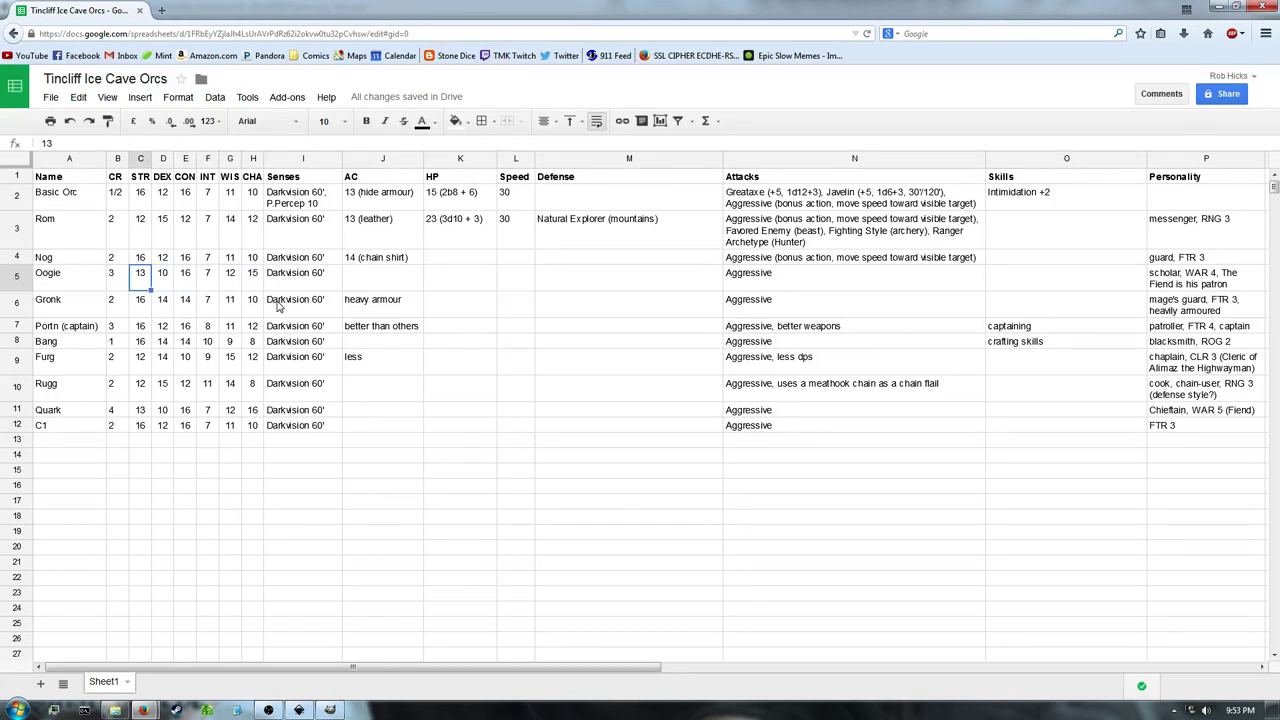
{"action": "type", "text": "12"}
{"action": "key", "text": "Right"}
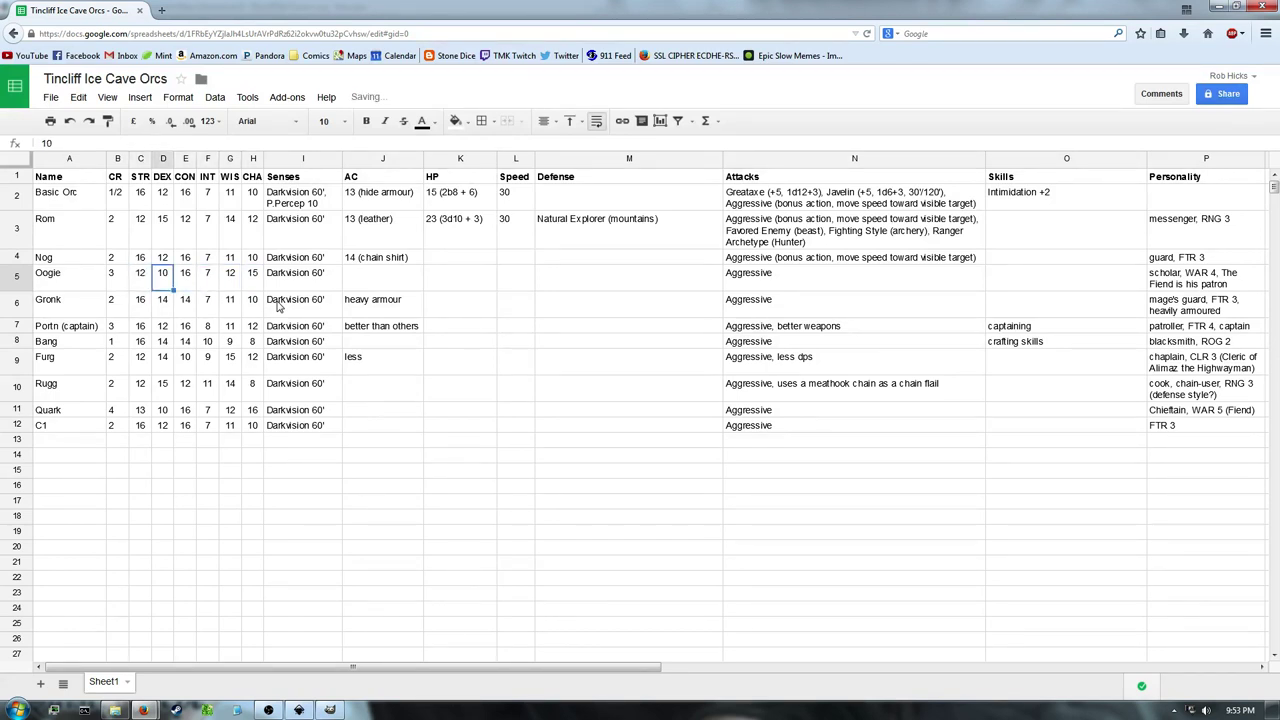
Review Oogie's remaining ability scores from DEX through CHA
{"action": "key", "text": "Right"}
{"action": "key", "text": "Right"}
{"action": "key", "text": "Right"}
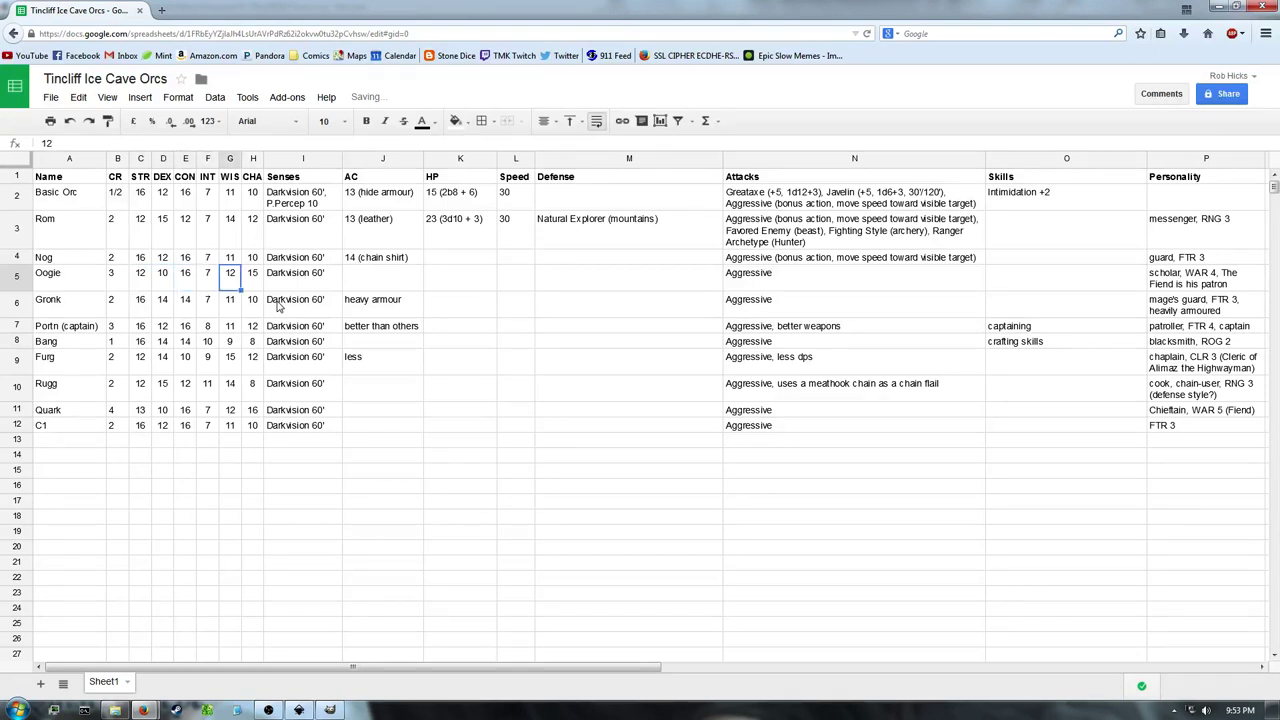
{"action": "key", "text": "Left"}
{"action": "key", "text": "Left"}
{"action": "key", "text": "Right"}
{"action": "key", "text": "Right"}
{"action": "key", "text": "Right"}
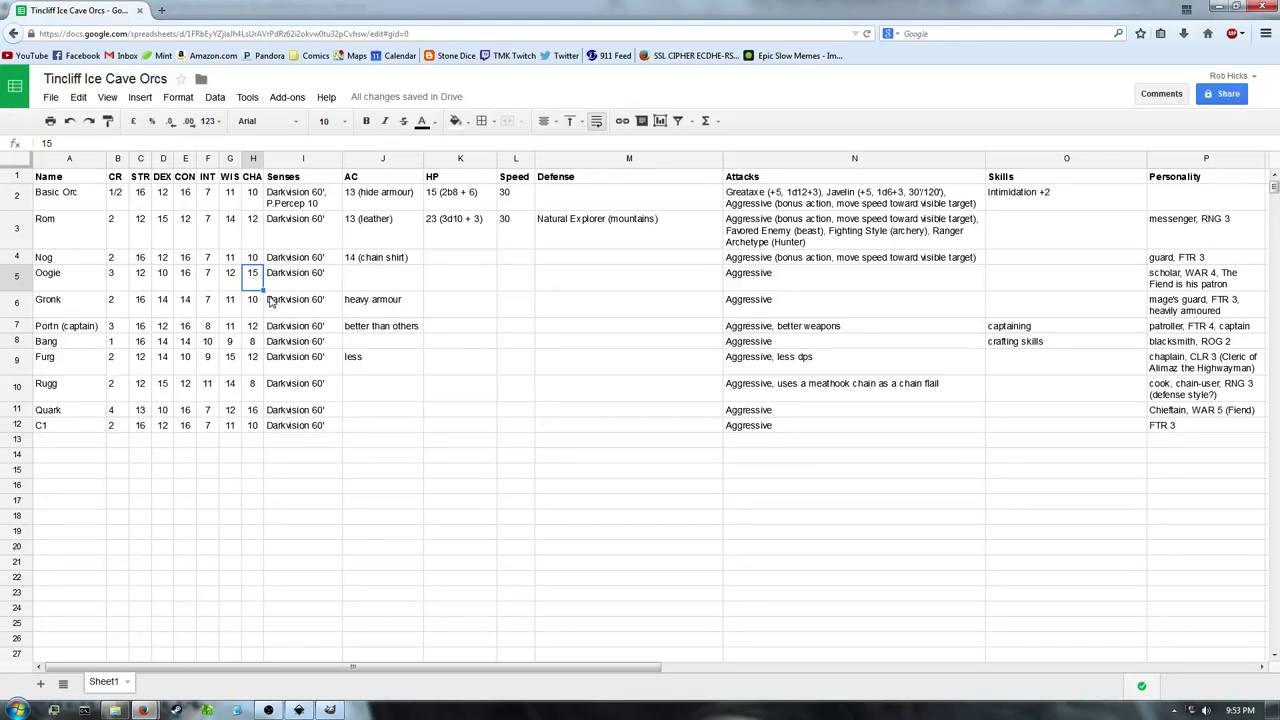
Enter "11 (leather)" as Oogie's AC
{"action": "left_click", "coordinate": [379, 288]}
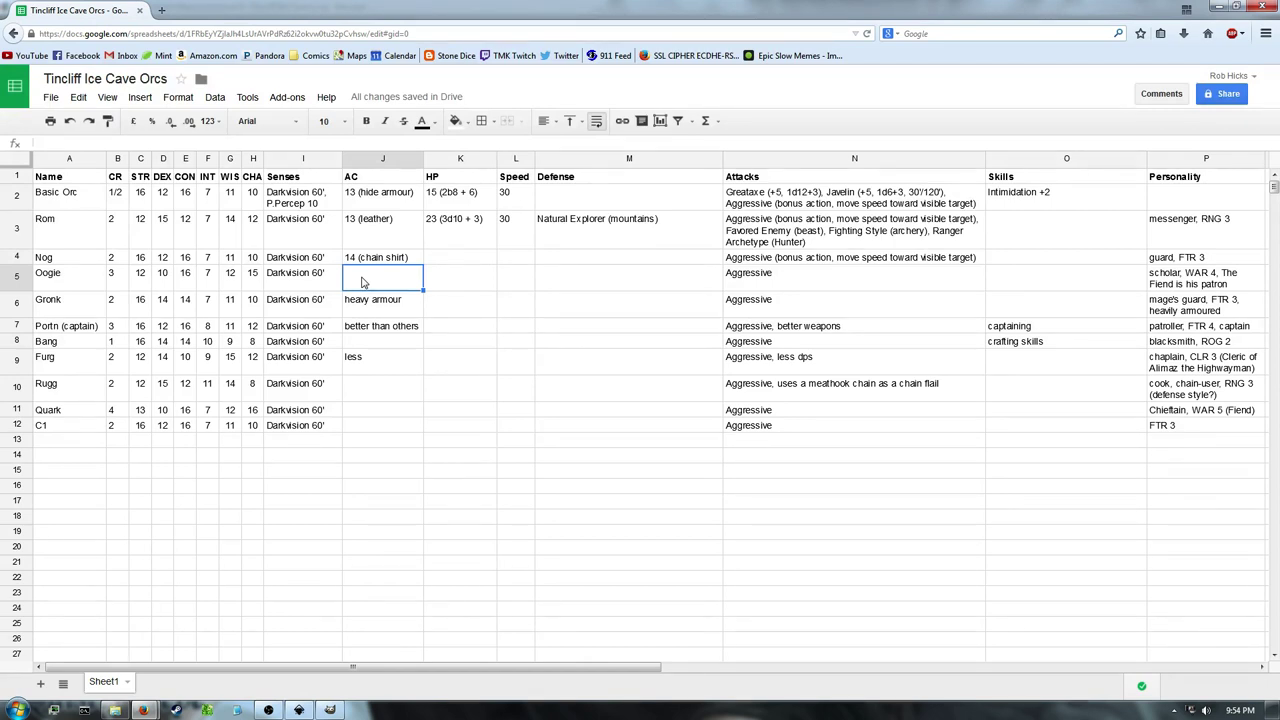
{"action": "type", "text": "11"}
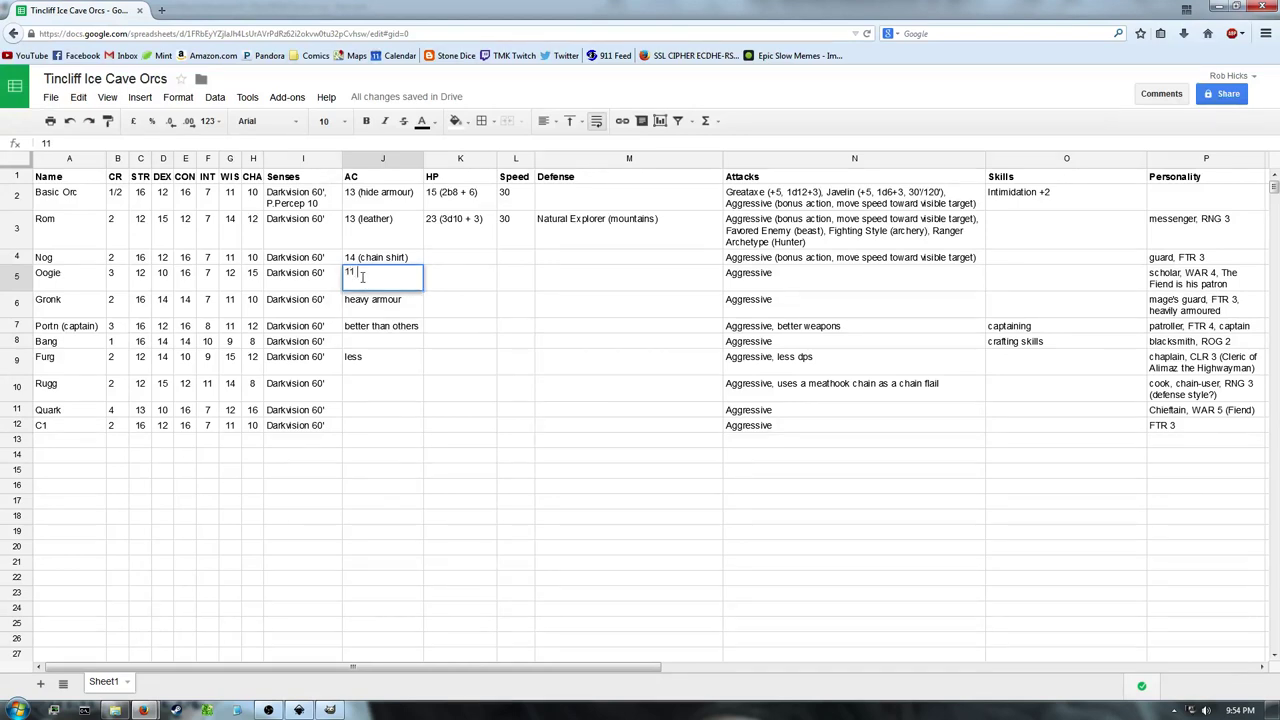
{"action": "type", "text": " (leather)"}
{"action": "key", "text": "Return"}
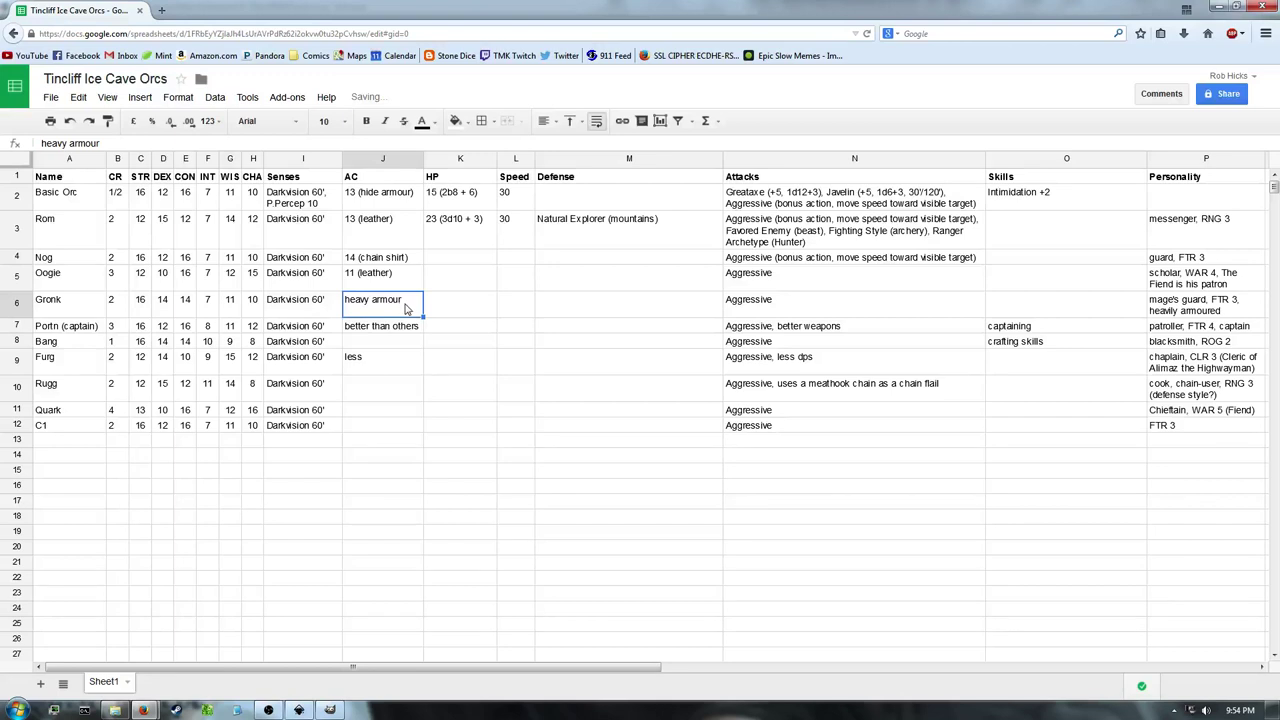
Replace Gronk's placeholder AC text with "16 (chainmail)"
{"action": "double_click", "coordinate": [410, 305]}
{"action": "left_click_drag", "start_coordinate": [414, 303], "coordinate": [345, 300]}
{"action": "key", "text": "BackSpace"}
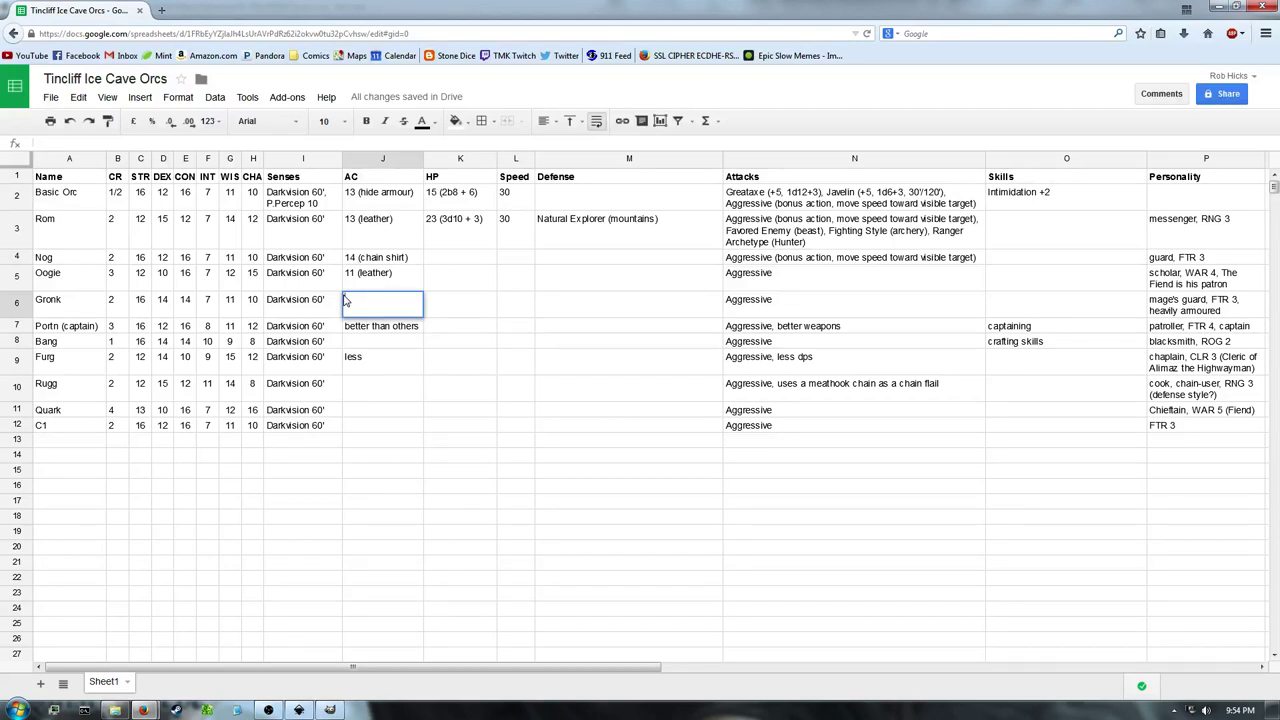
{"action": "type", "text": "16 (chainmail)"}
{"action": "key", "text": "Return"}
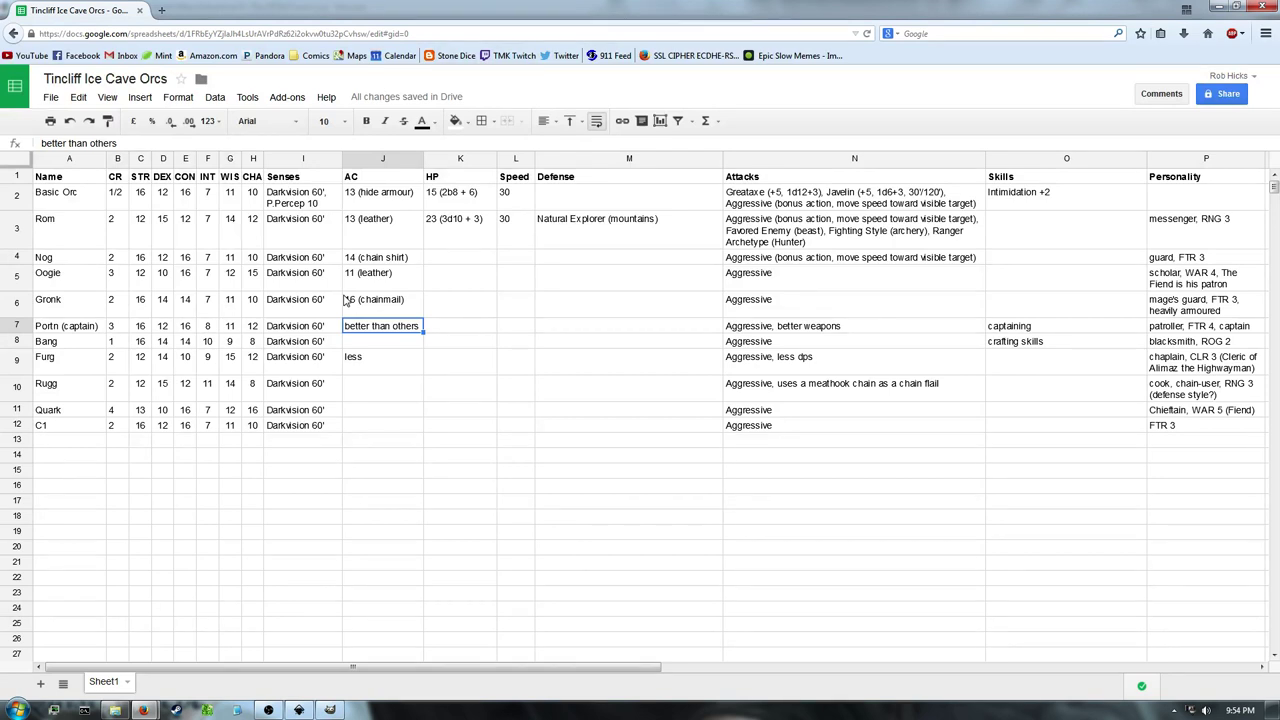
{"action": "left_click", "coordinate": [405, 304]}
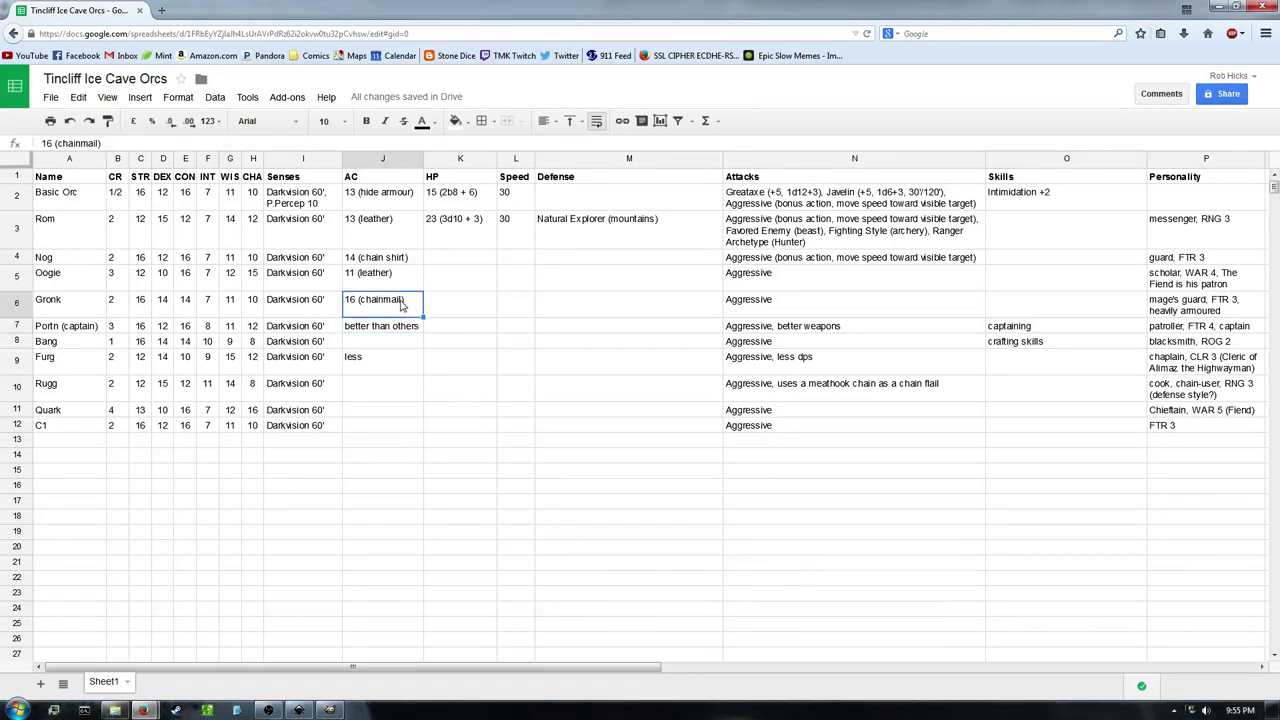
Replace Portn's placeholder AC text with "16 (half-plate)"
{"action": "left_click", "coordinate": [396, 341]}
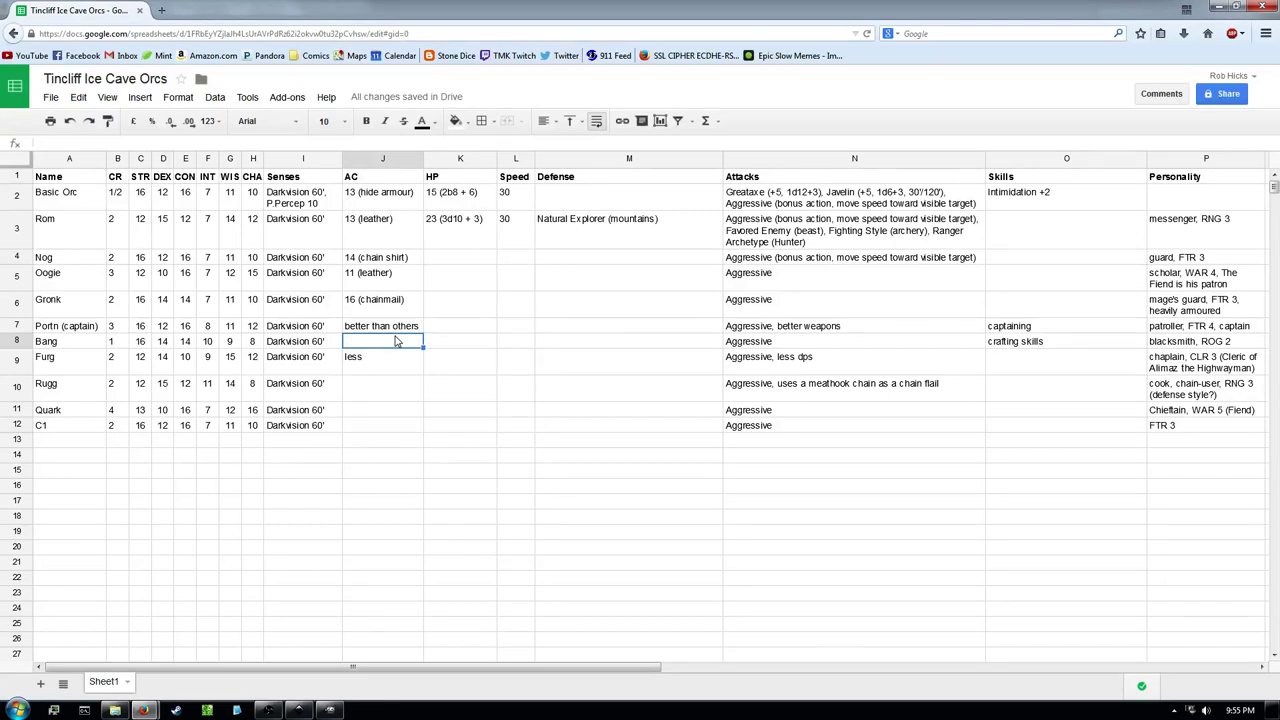
{"action": "left_click", "coordinate": [366, 328]}
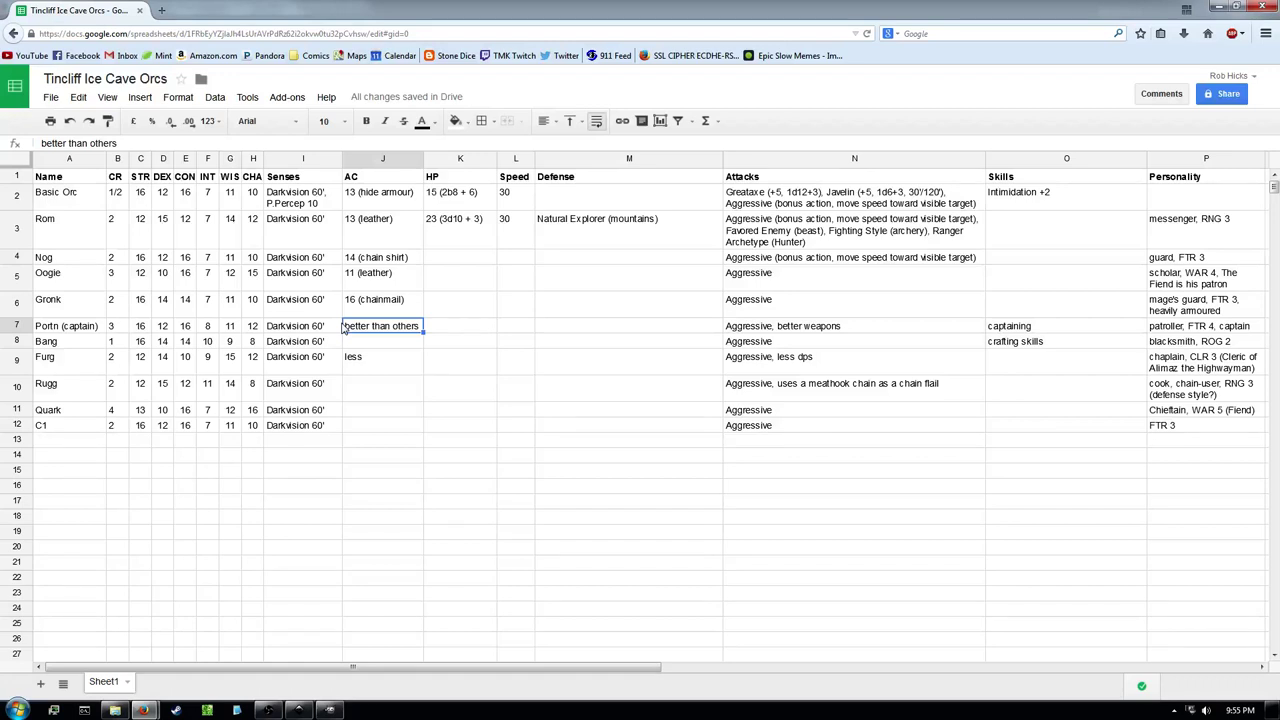
{"action": "double_click", "coordinate": [356, 327]}
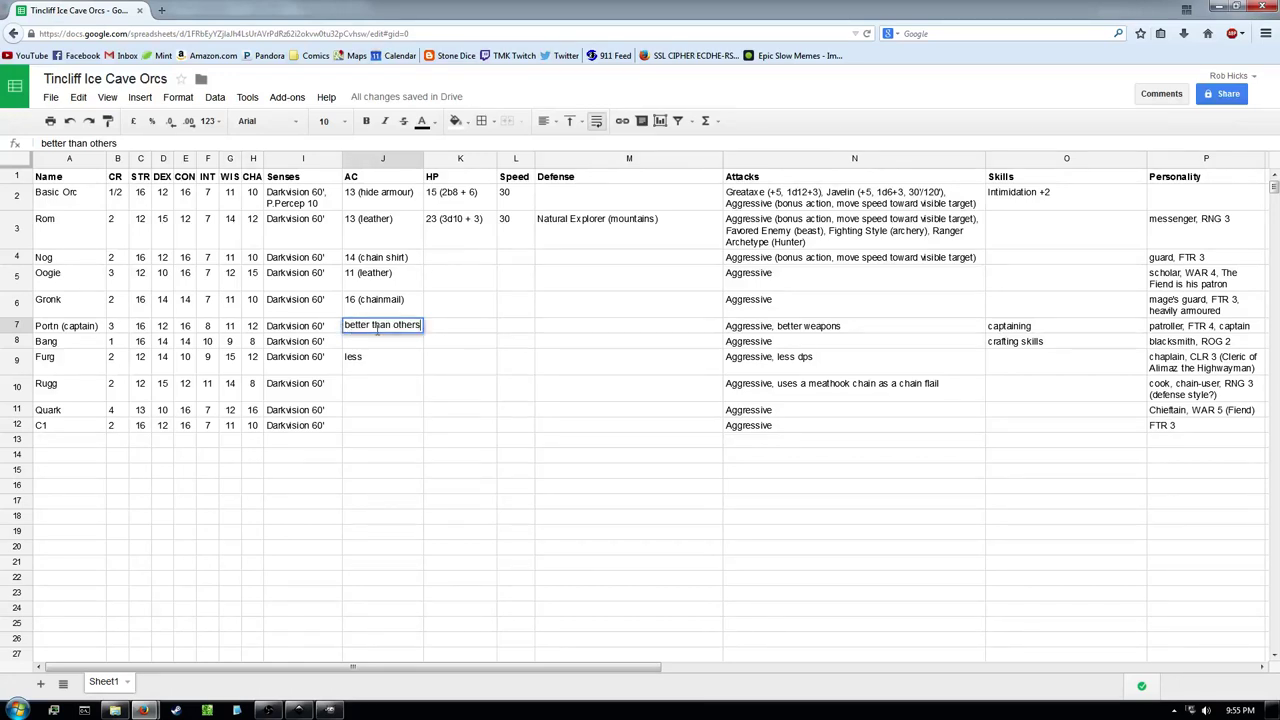
{"action": "left_click_drag", "start_coordinate": [345, 326], "coordinate": [423, 349]}
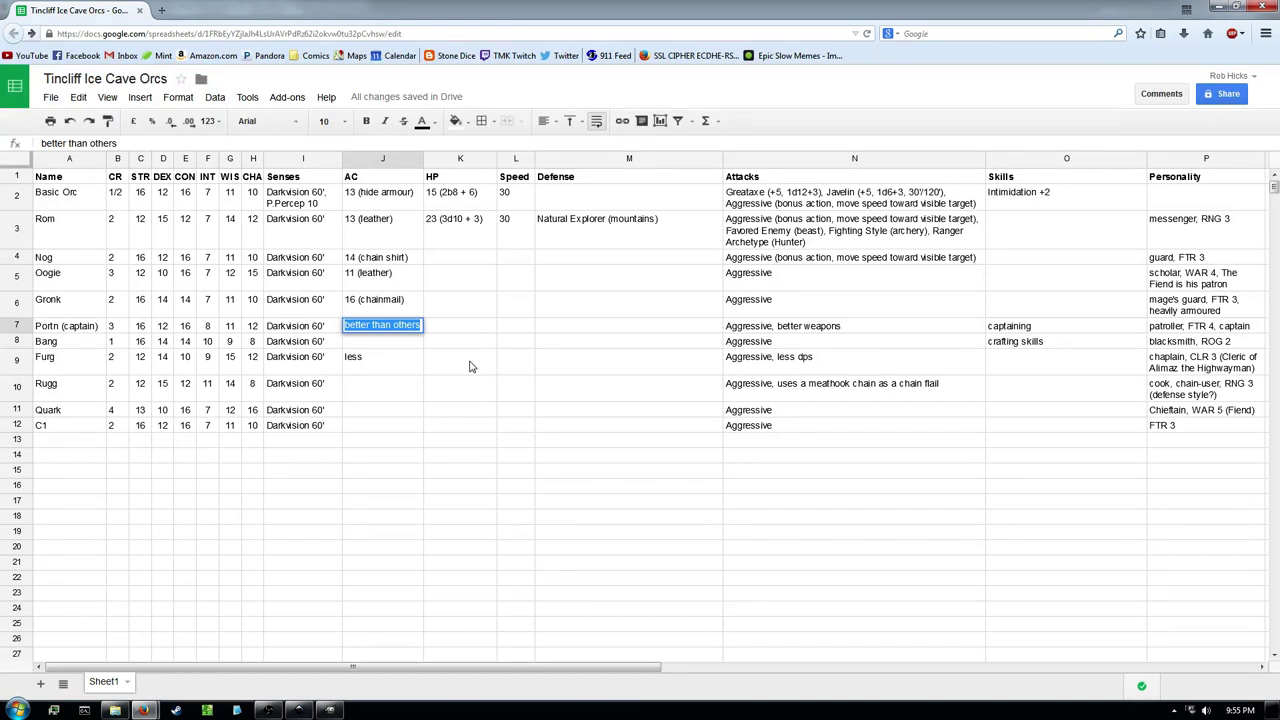
{"action": "key", "text": "BackSpace"}
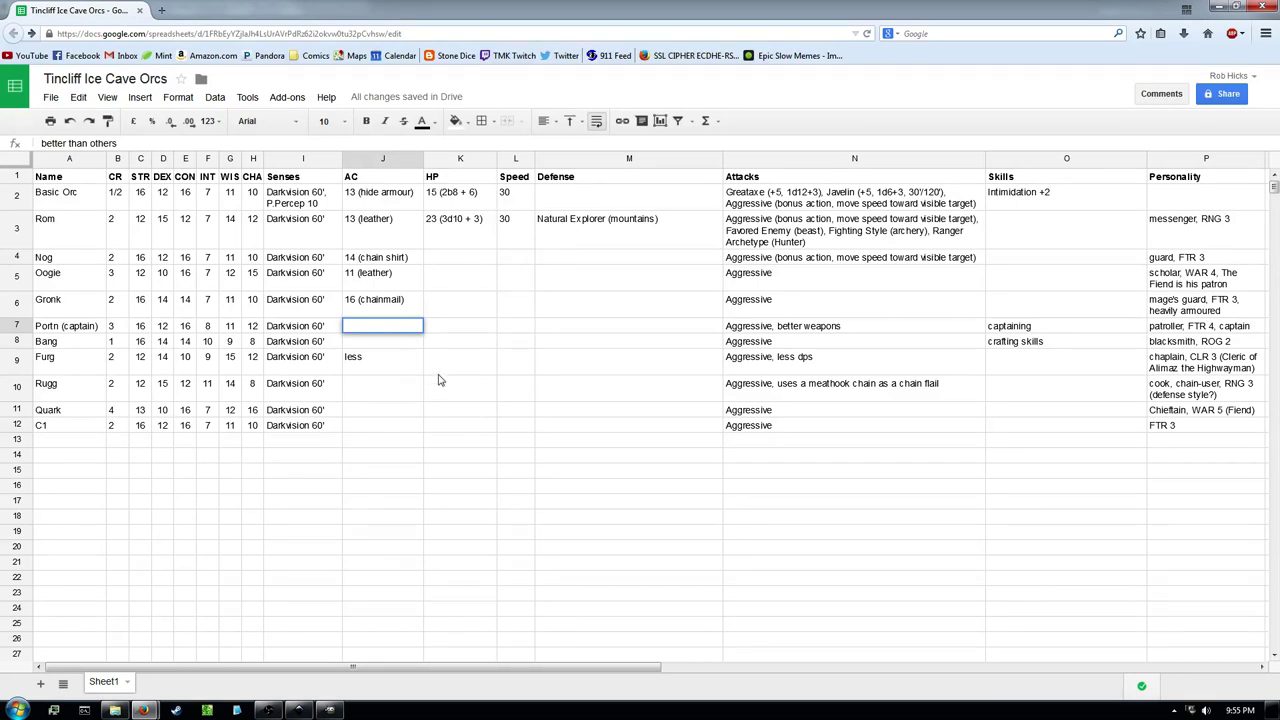
{"action": "double_click", "coordinate": [381, 324]}
{"action": "type", "text": "16 (half-plate)"}
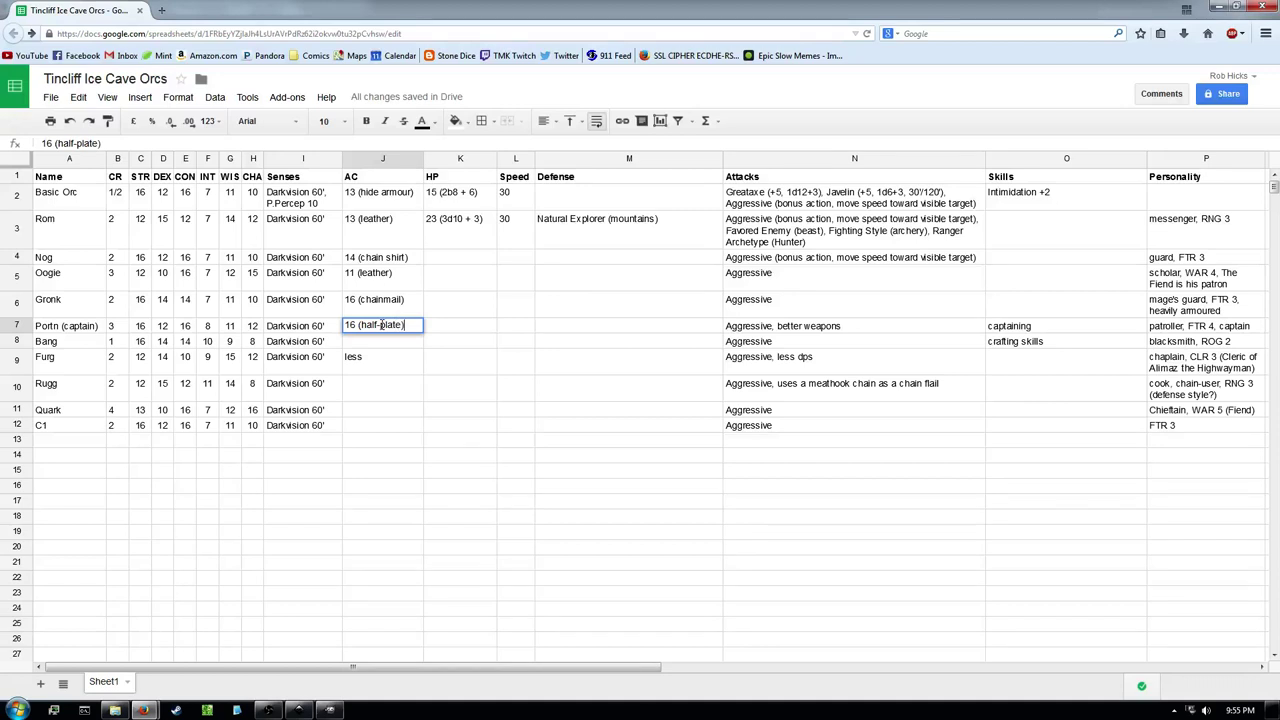
{"action": "key", "text": "Return"}
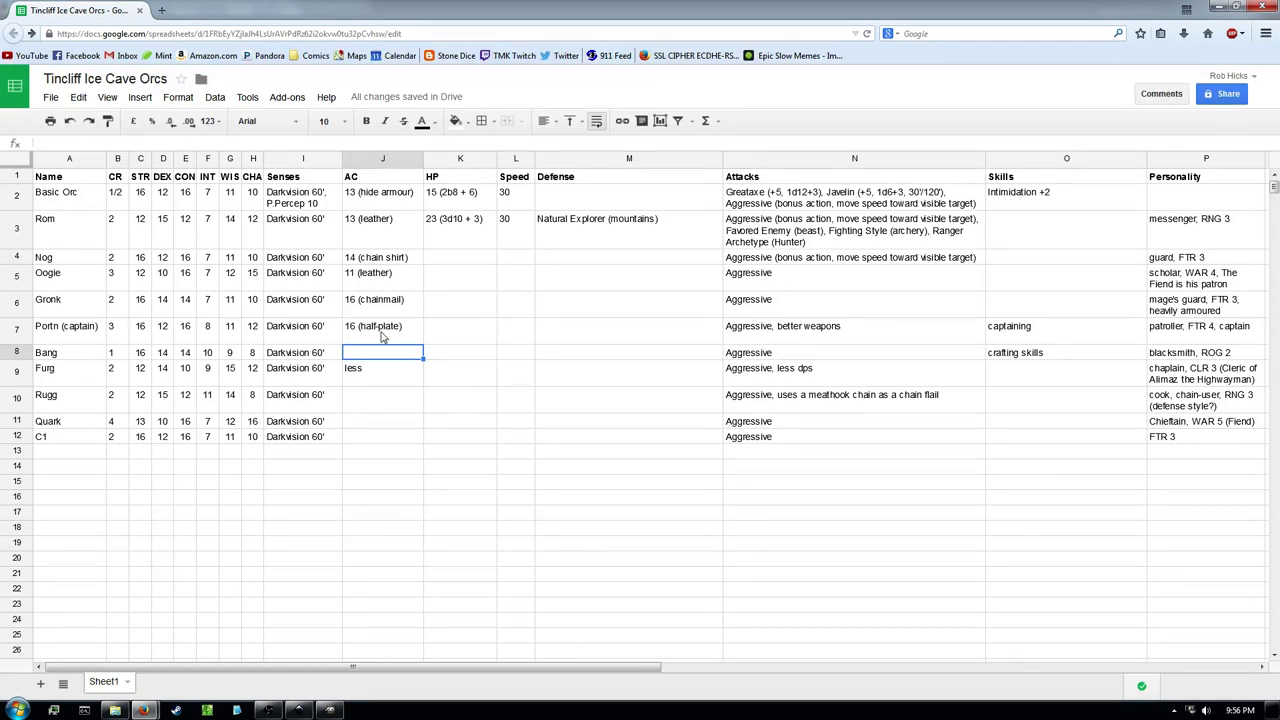
Compare Gronk's and Portn's AC against their DEX scores and change Gronk's AC to "17 (half-plate)"
{"action": "left_click_drag", "start_coordinate": [383, 330], "coordinate": [167, 338]}
{"action": "mouse_move", "coordinate": [395, 310]}
{"action": "left_mouse_down"}
{"action": "mouse_move", "coordinate": [170, 315]}
{"action": "mouse_move", "coordinate": [395, 347]}
{"action": "mouse_move", "coordinate": [185, 332]}
{"action": "left_mouse_up"}
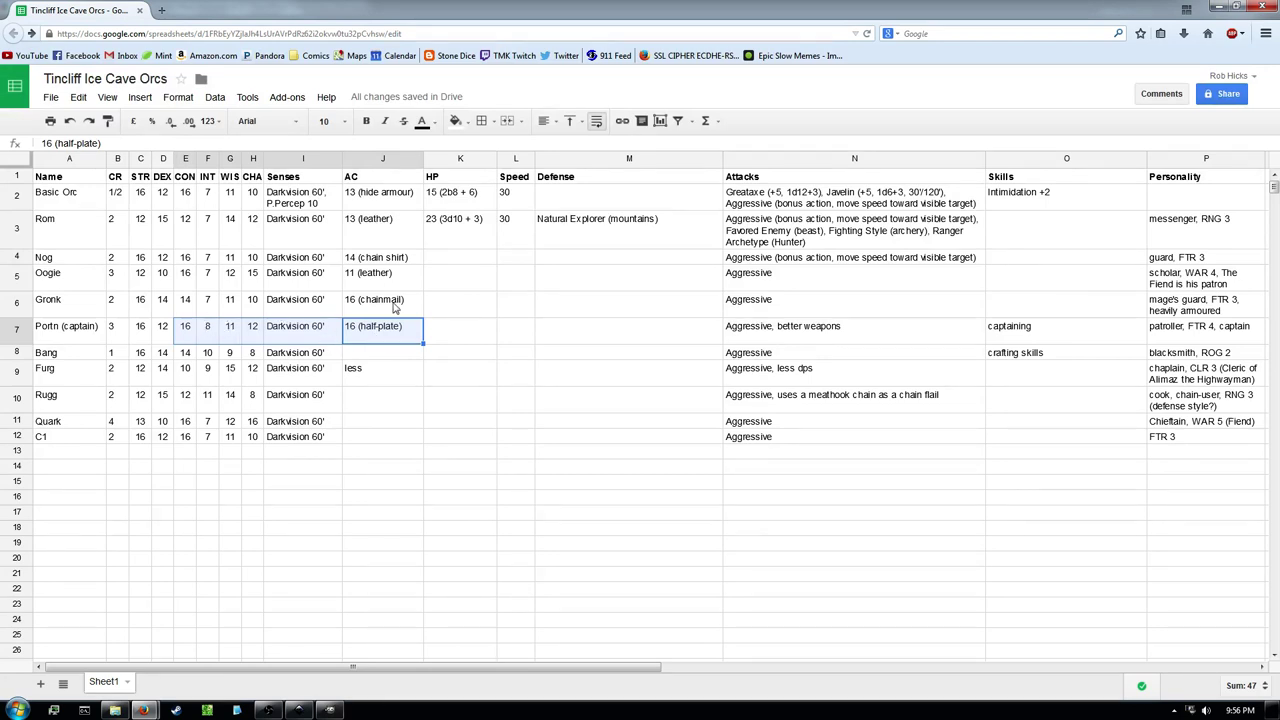
{"action": "left_click_drag", "start_coordinate": [392, 306], "coordinate": [155, 302]}
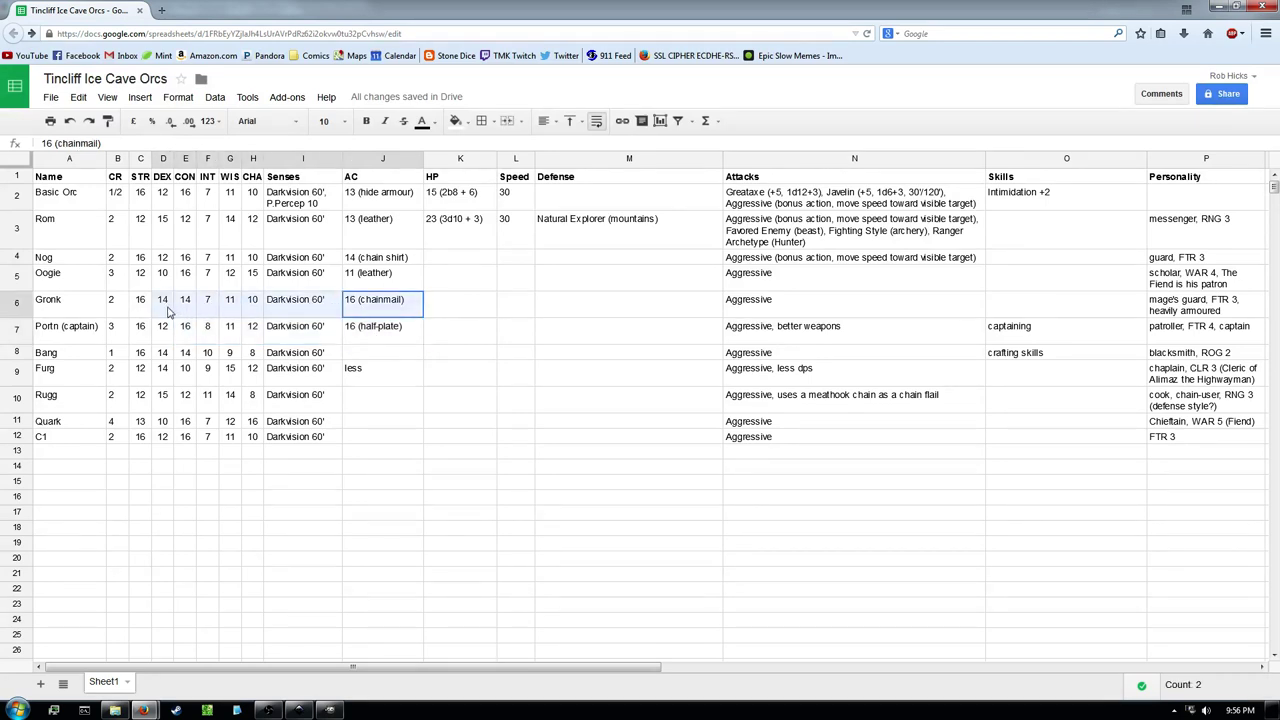
{"action": "left_click", "coordinate": [388, 339]}
{"action": "left_click", "coordinate": [390, 308]}
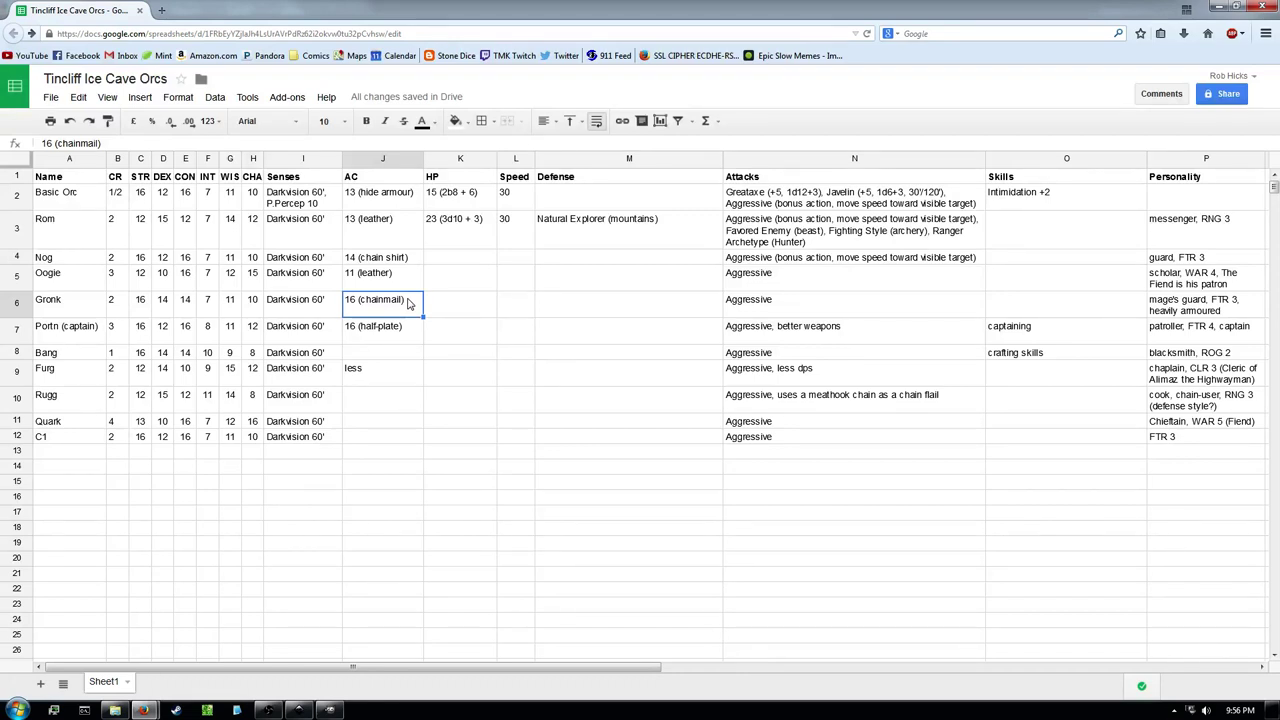
{"action": "left_click", "coordinate": [158, 306]}
{"action": "left_click", "coordinate": [373, 333]}
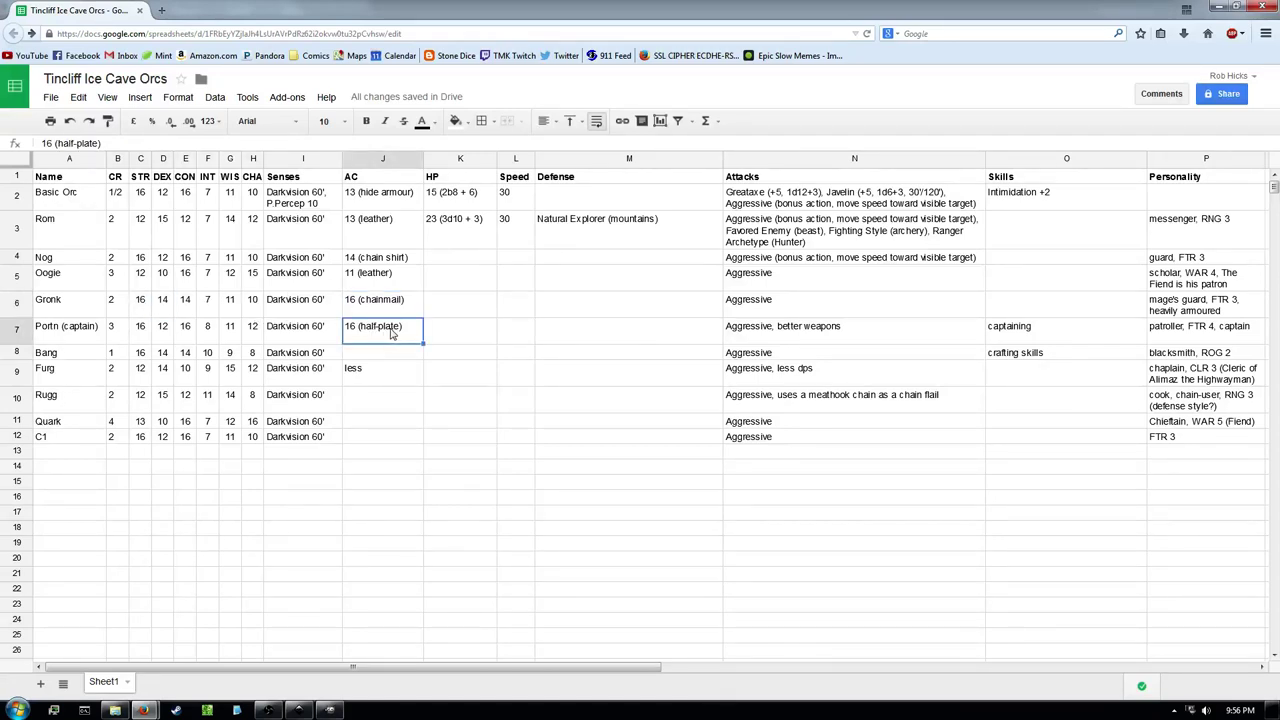
{"action": "double_click", "coordinate": [411, 308]}
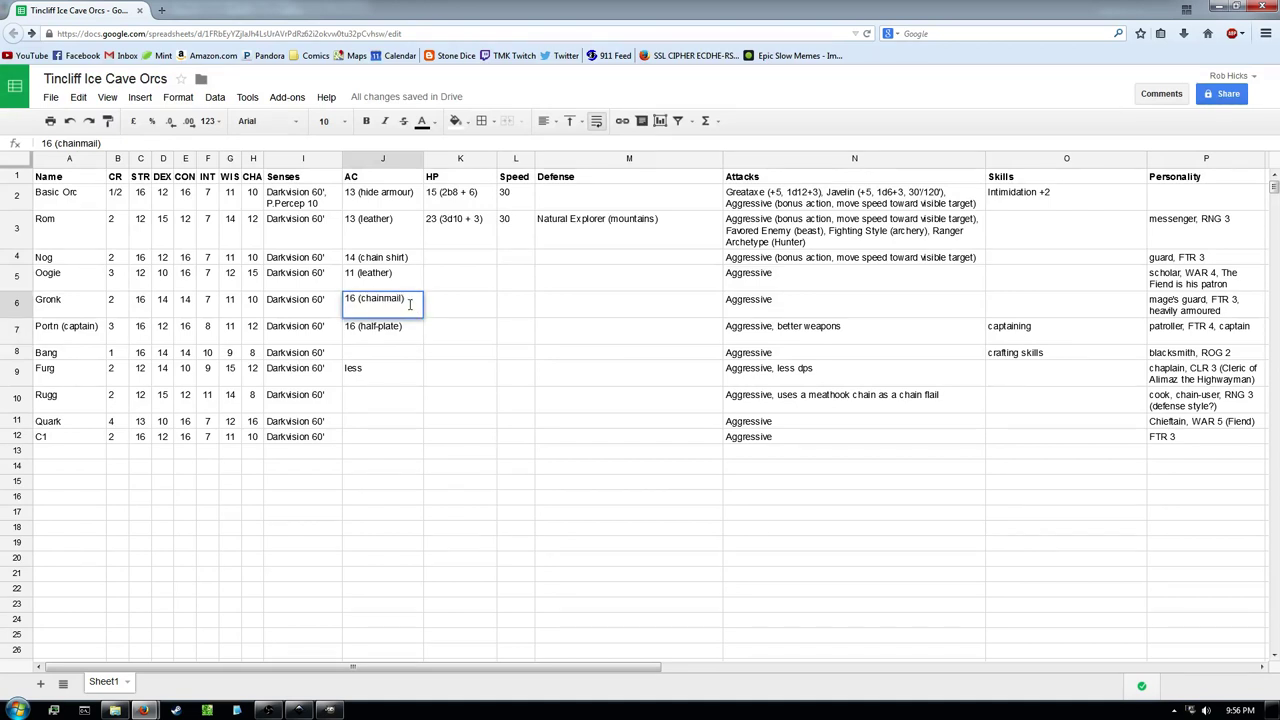
{"action": "left_click_drag", "start_coordinate": [411, 301], "coordinate": [303, 303]}
{"action": "key", "text": "BackSpace"}
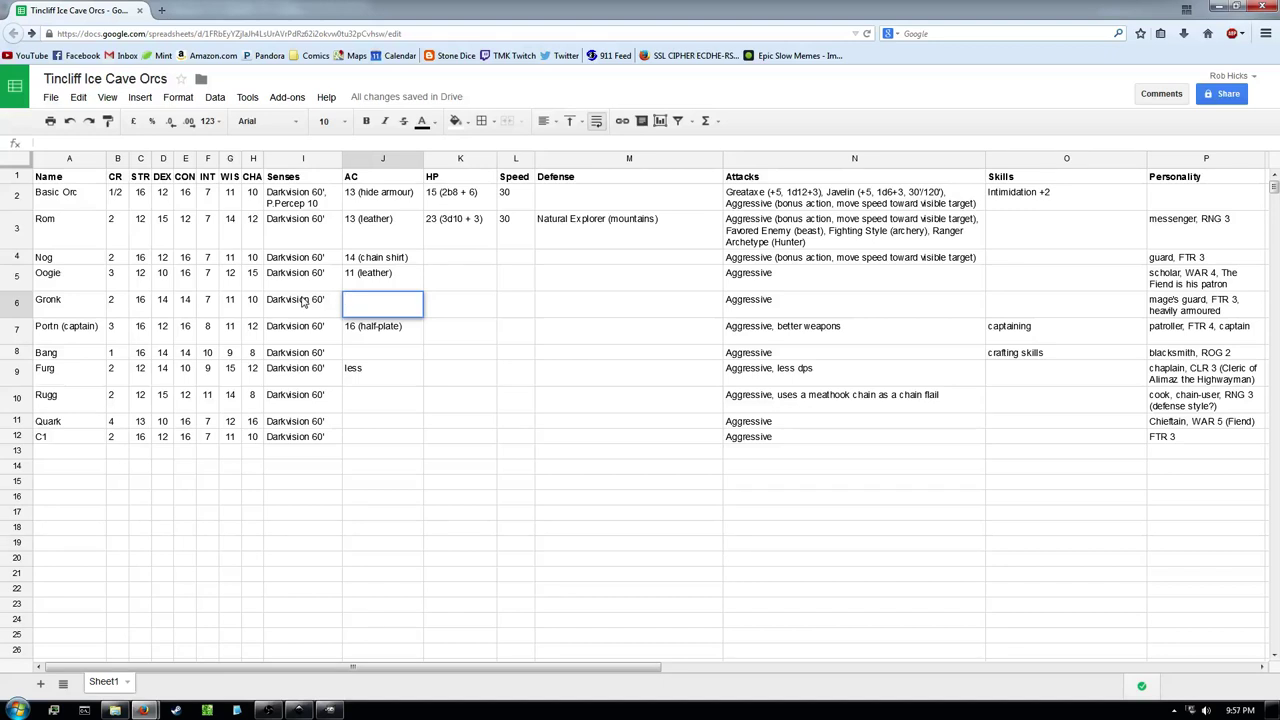
{"action": "type", "text": "17 (half-plate)"}
{"action": "key", "text": "Return"}
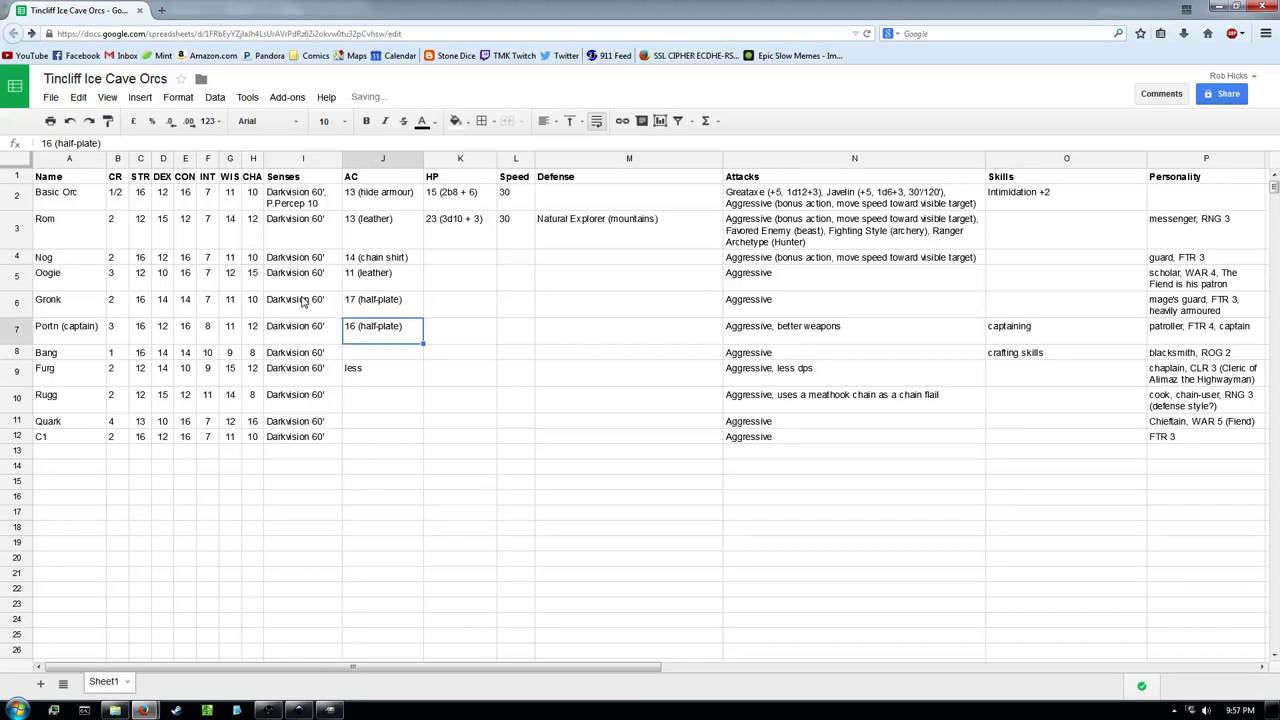
Clear Portn's AC and re-enter it as "16 (half-plate)"
{"action": "double_click", "coordinate": [409, 325]}
{"action": "left_click_drag", "start_coordinate": [409, 325], "coordinate": [326, 320]}
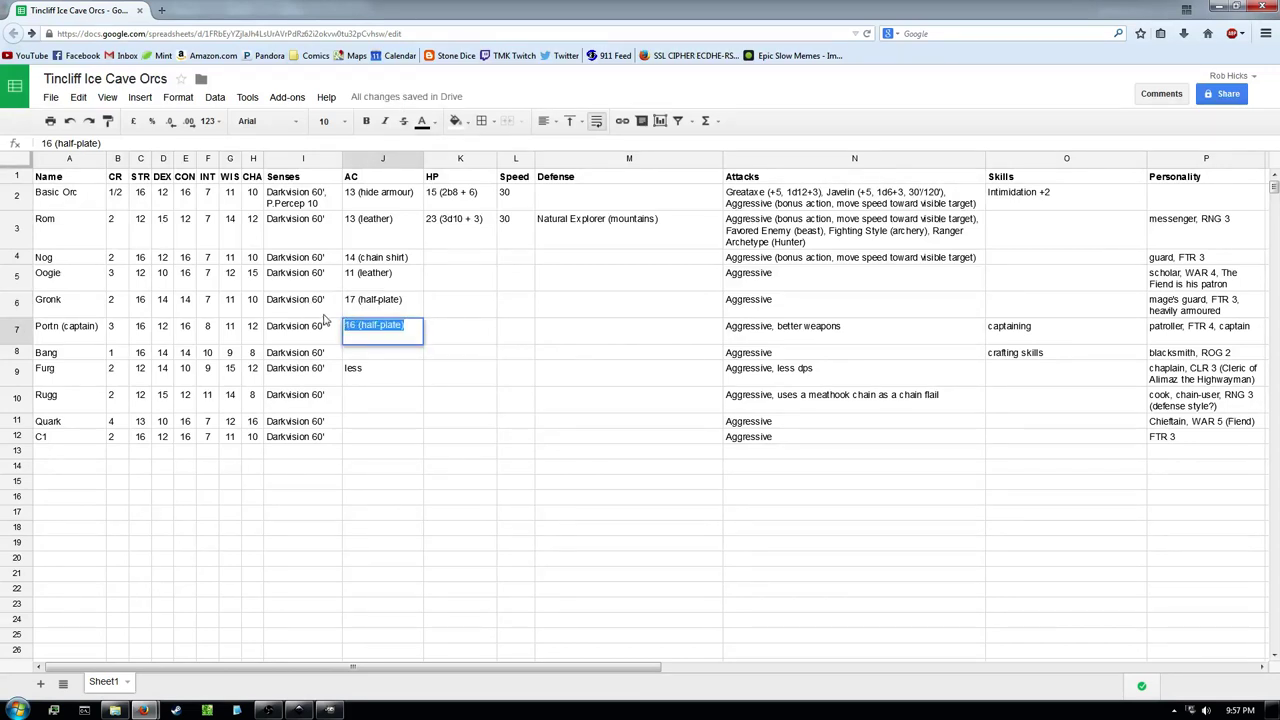
{"action": "key", "text": "BackSpace"}
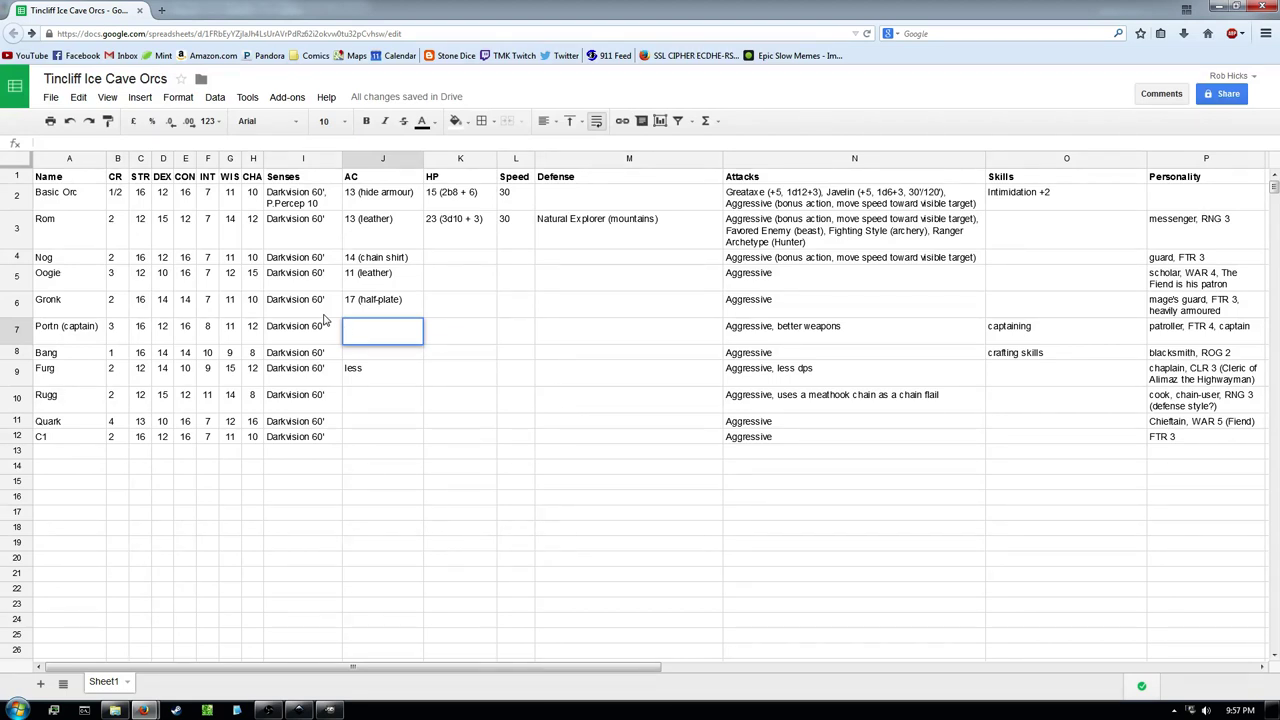
{"action": "type", "text": "16 (half-plate)"}
{"action": "key", "text": "Return"}
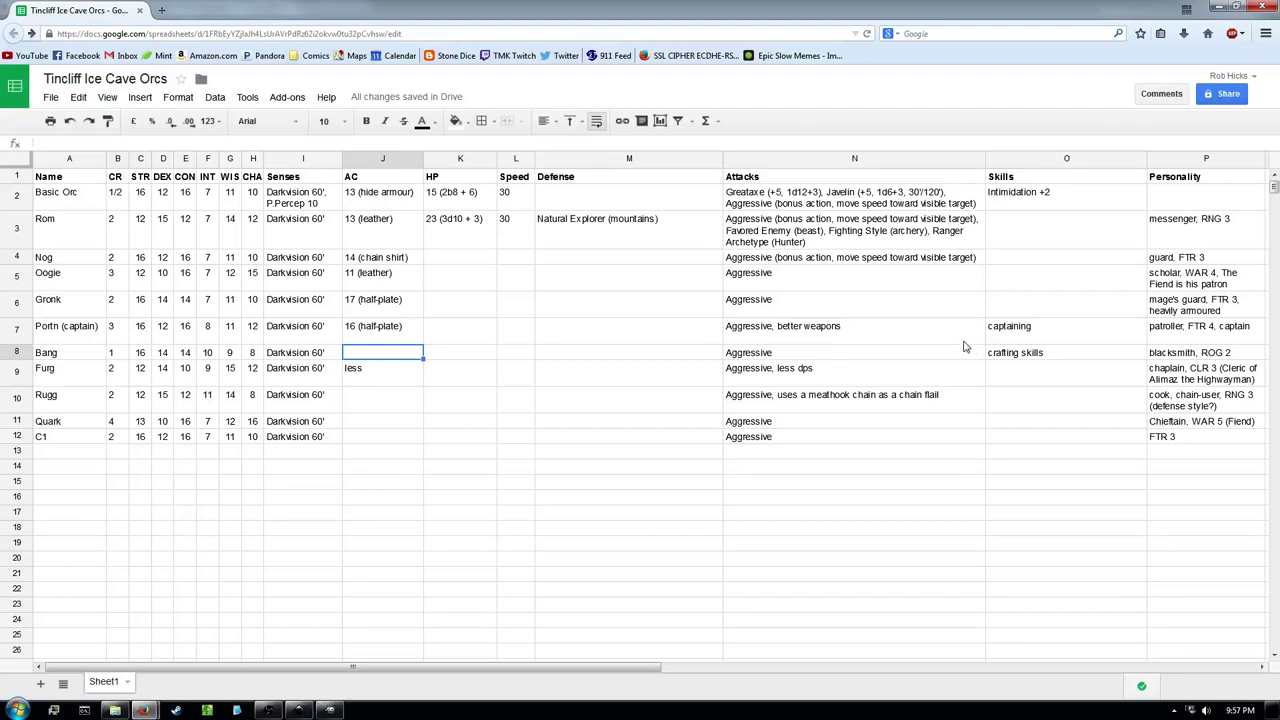
Replace "better weapons" with "Longsword" in Portn's Attacks entry, leaving out attack bonuses
{"action": "left_click", "coordinate": [852, 333]}
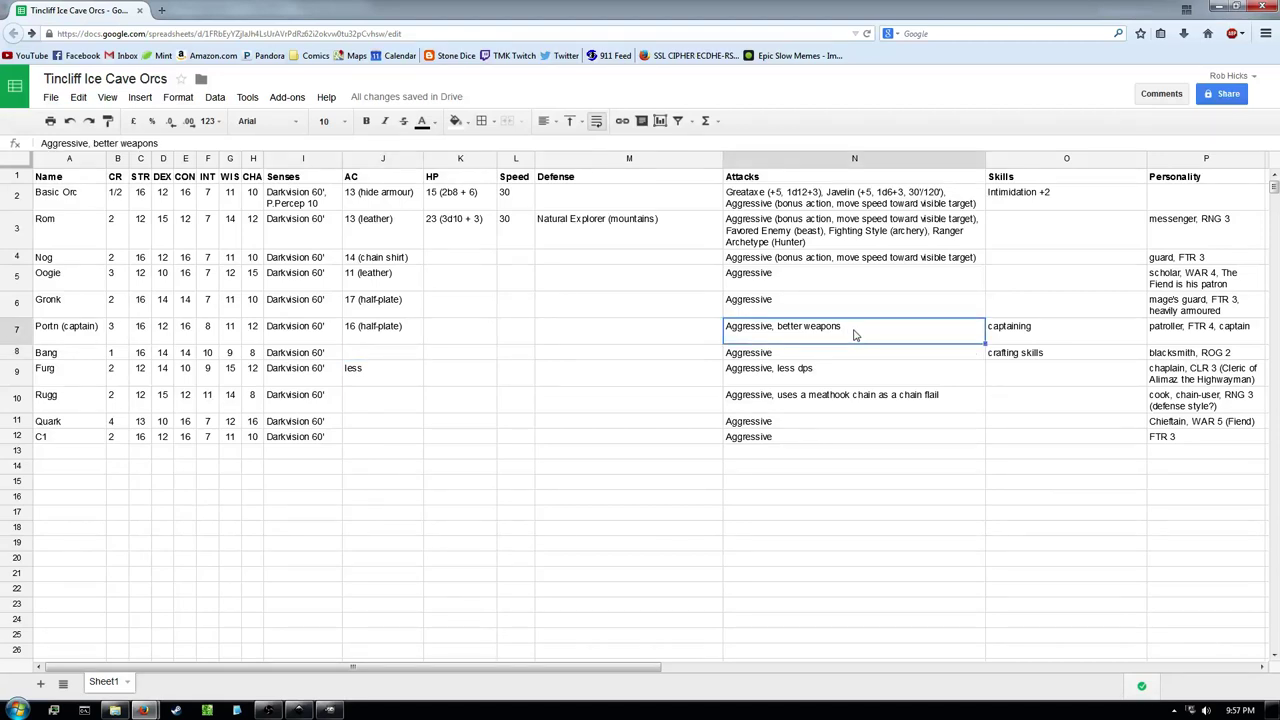
{"action": "double_click", "coordinate": [854, 331]}
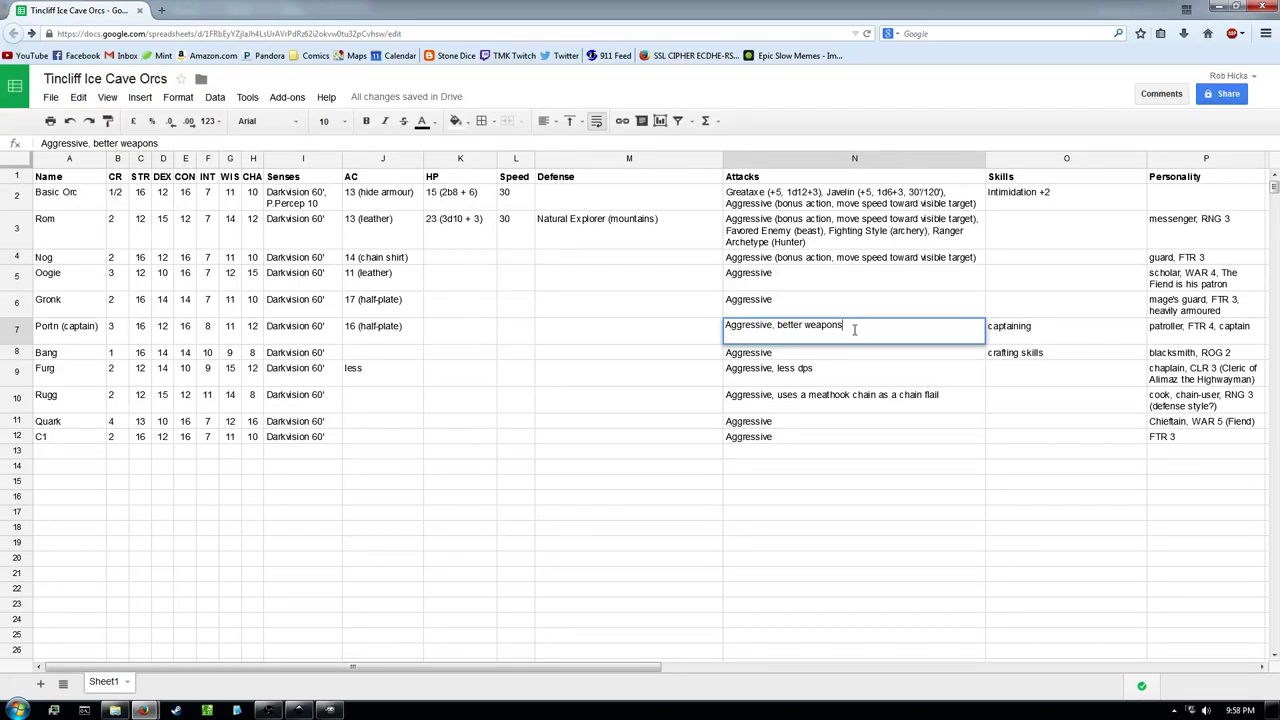
{"action": "left_click_drag", "start_coordinate": [854, 329], "coordinate": [790, 325]}
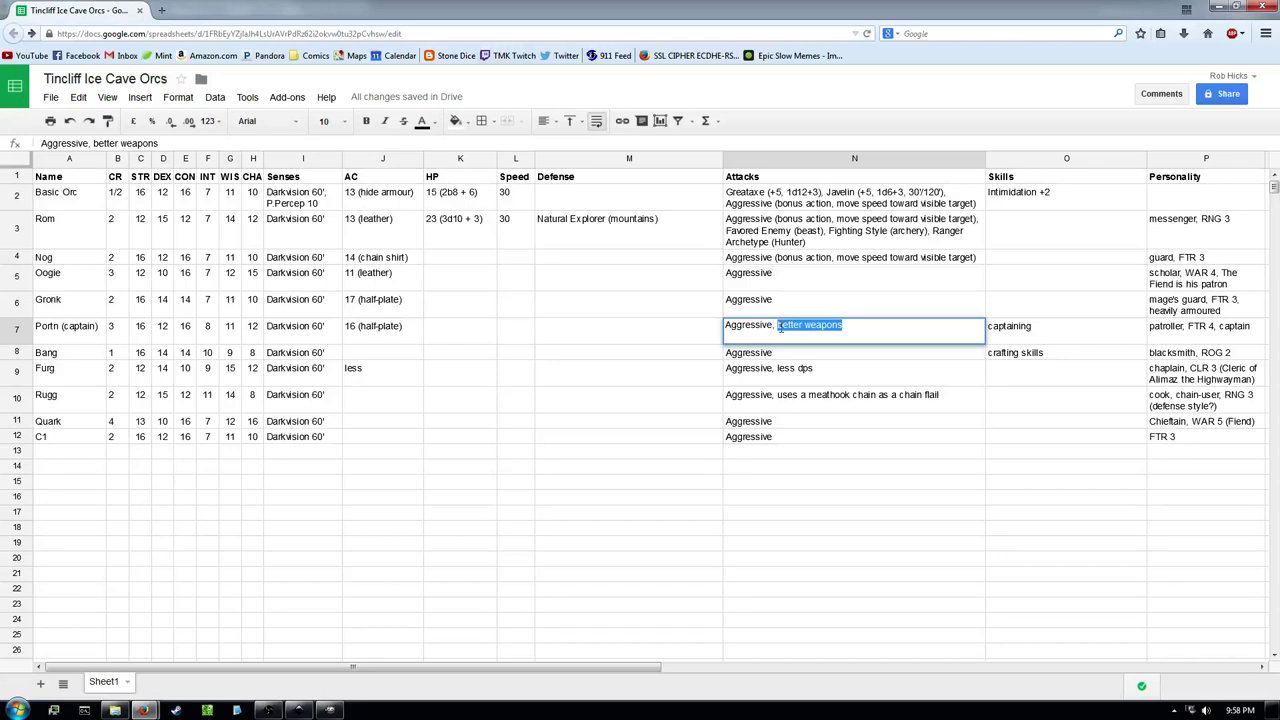
{"action": "key", "text": "BackSpace"}
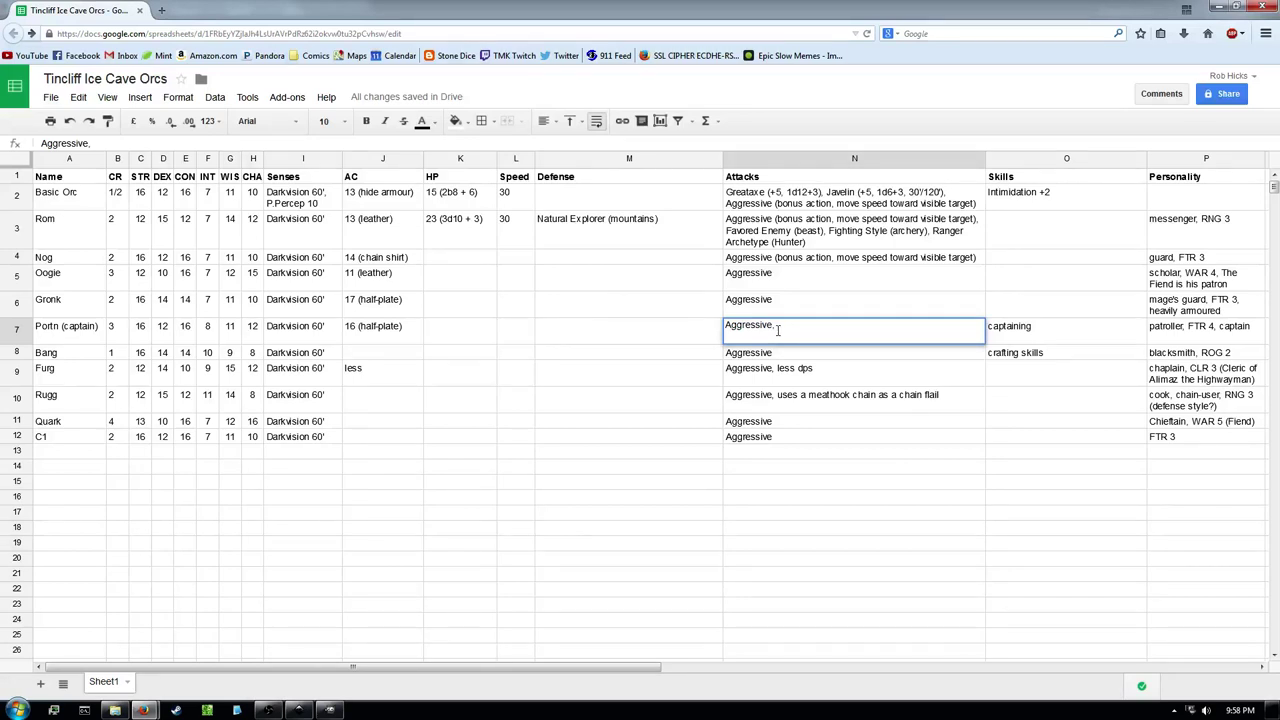
{"action": "type", "text": "Longsword"}
{"action": "key", "text": "BackSpace"}
{"action": "key", "text": "BackSpace"}
{"action": "key", "text": "BackSpace"}
{"action": "key", "text": "BackSpace"}
{"action": "key", "text": "BackSpace"}
{"action": "key", "text": "BackSpace"}
{"action": "key", "text": "BackSpace"}
{"action": "key", "text": "BackSpace"}
{"action": "key", "text": "BackSpace"}
{"action": "type", "text": "Longsword (+"}
{"action": "key", "text": "BackSpace"}
{"action": "key", "text": "BackSpace"}
{"action": "type", "text": "(+5"}
{"action": "key", "text": "BackSpace"}
{"action": "key", "text": "BackSpace"}
{"action": "key", "text": "BackSpace"}
{"action": "key", "text": "Return"}
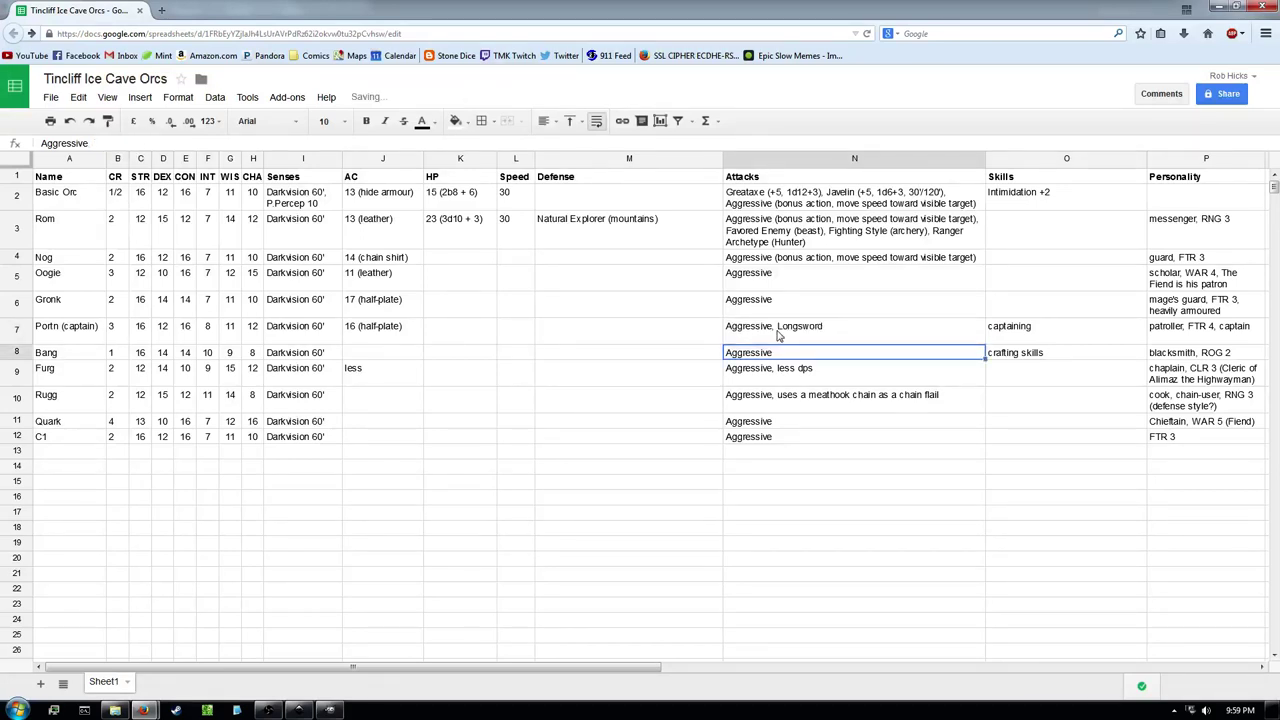
Reorder Portn's Attacks entry to read "Longsword, Aggressive"
{"action": "left_click", "coordinate": [850, 310]}
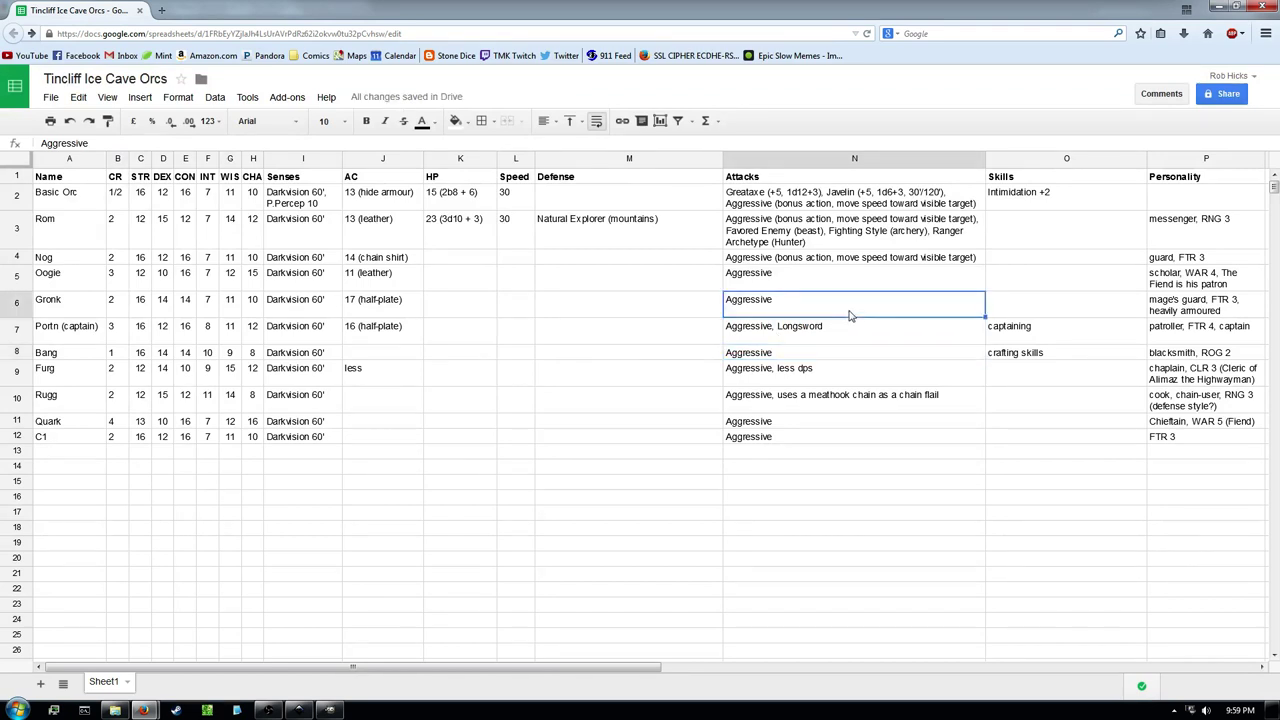
{"action": "left_click", "coordinate": [883, 285]}
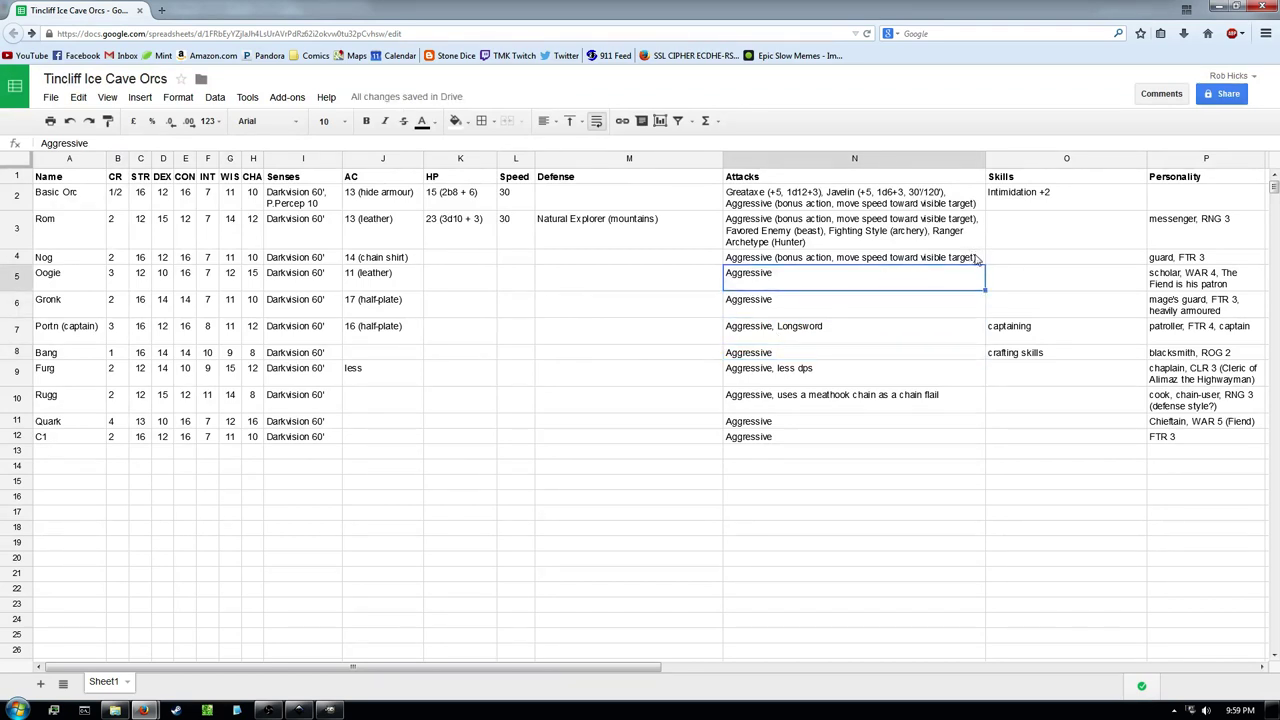
{"action": "left_click", "coordinate": [840, 332]}
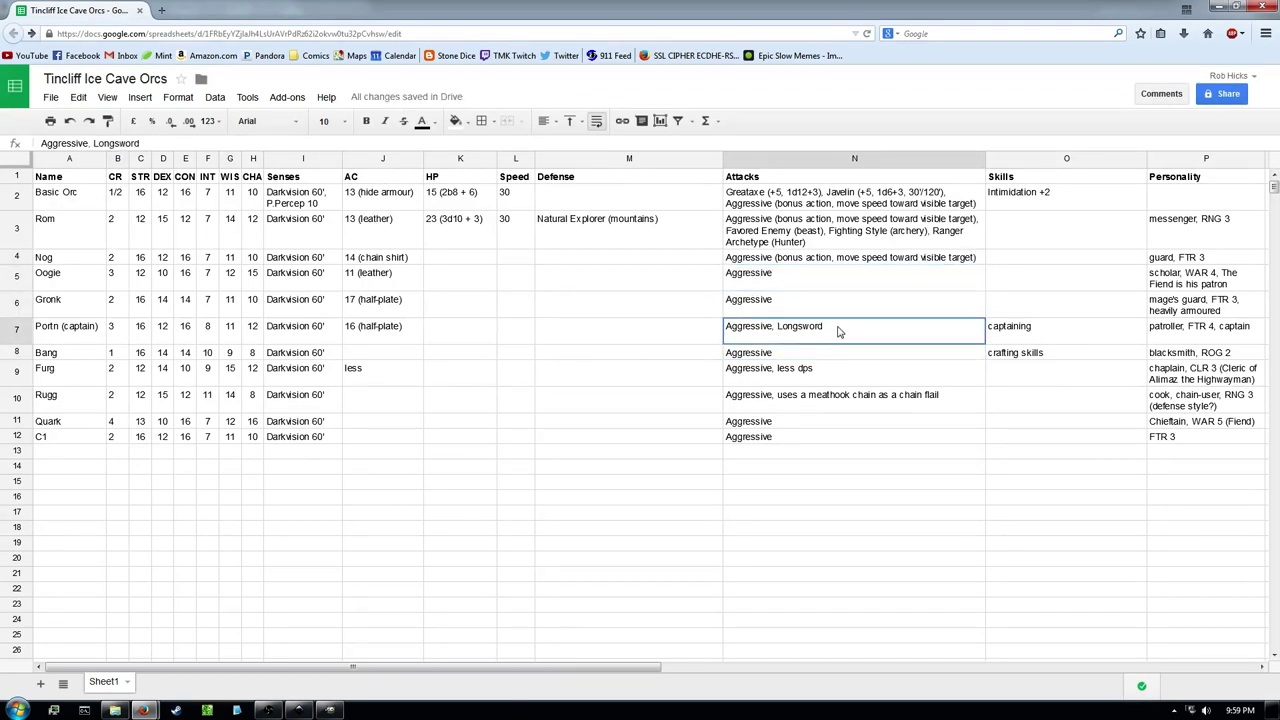
{"action": "double_click", "coordinate": [837, 329]}
{"action": "left_click_drag", "start_coordinate": [826, 326], "coordinate": [772, 326]}
{"action": "key", "text": "BackSpace"}
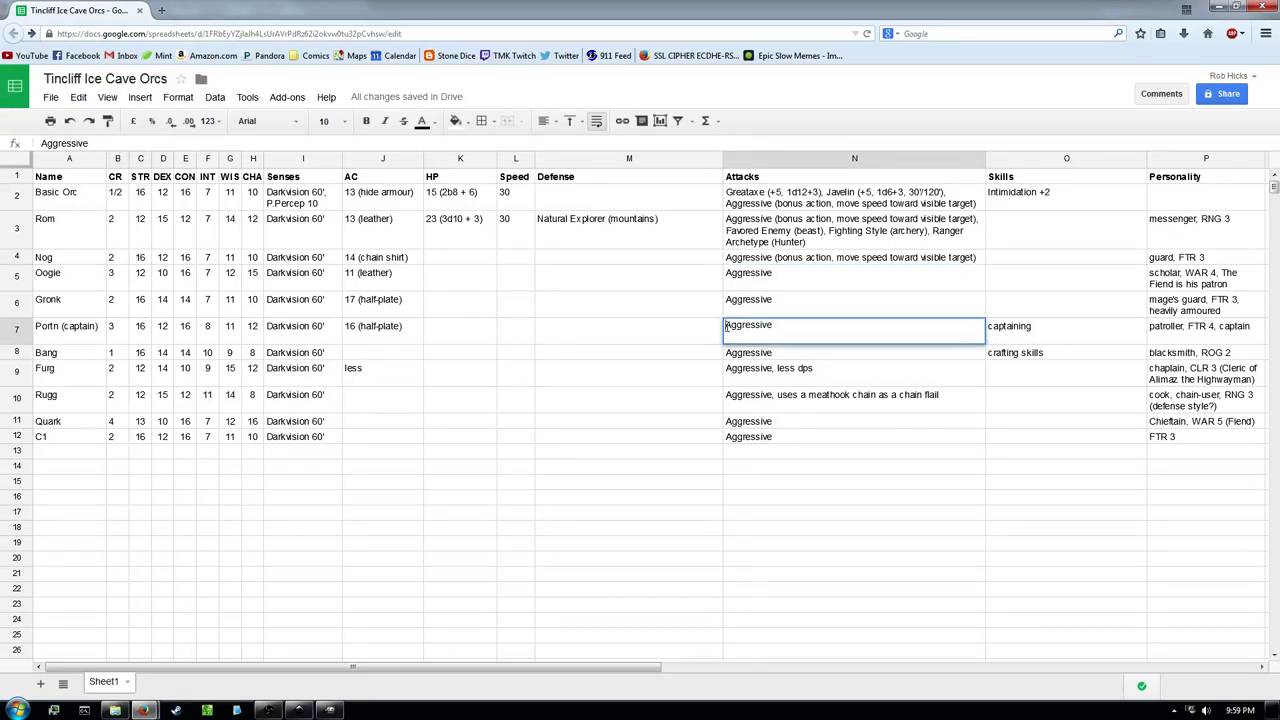
{"action": "left_click", "coordinate": [726, 326]}
{"action": "type", "text": "Longsword,"}
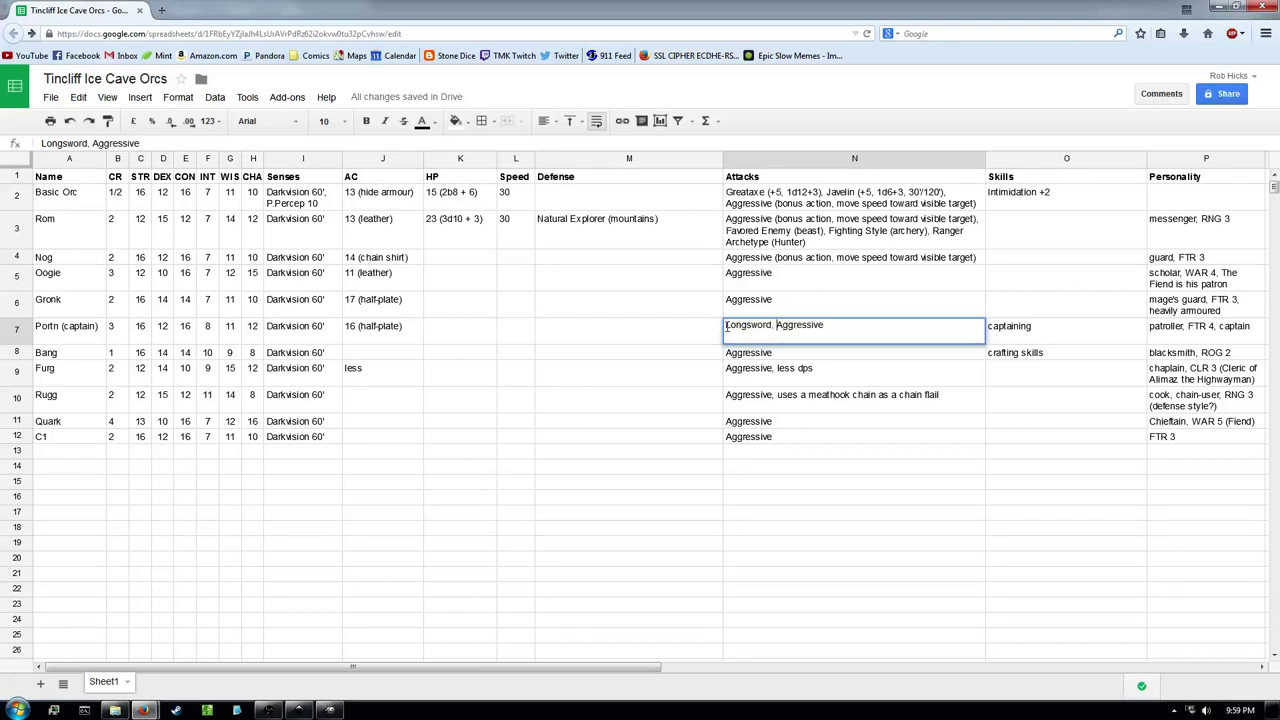
Add "Axe," in front of the Aggressive trait in Nog's Attacks entry
{"action": "left_click", "coordinate": [726, 255]}
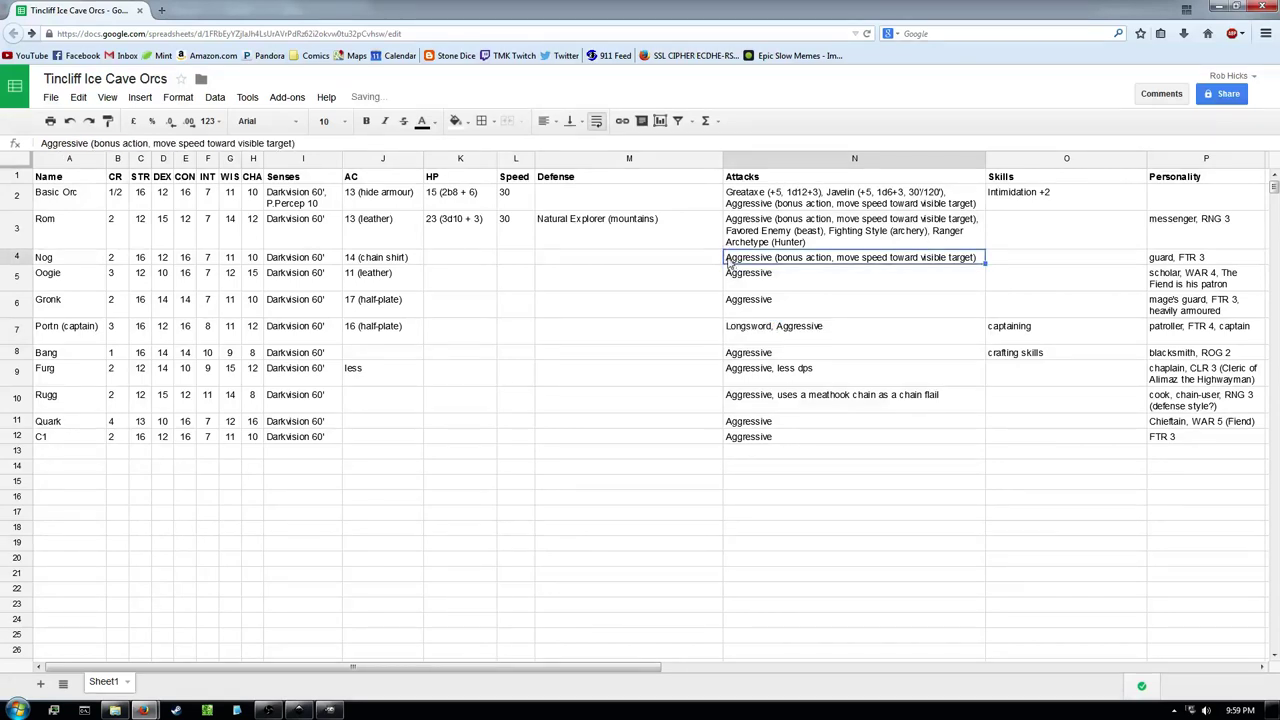
{"action": "double_click", "coordinate": [729, 260]}
{"action": "type", "text": "Axe"}
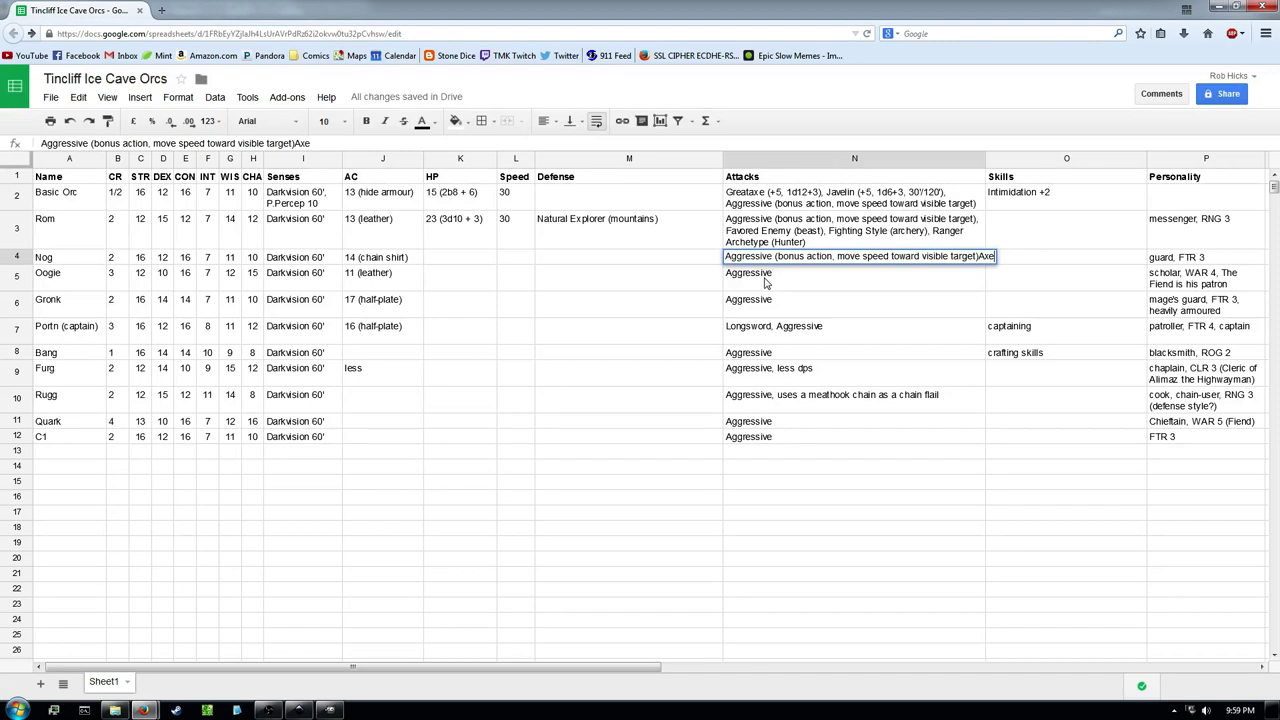
{"action": "key", "text": "BackSpace"}
{"action": "key", "text": "Home"}
{"action": "type", "text": "Axe,"}
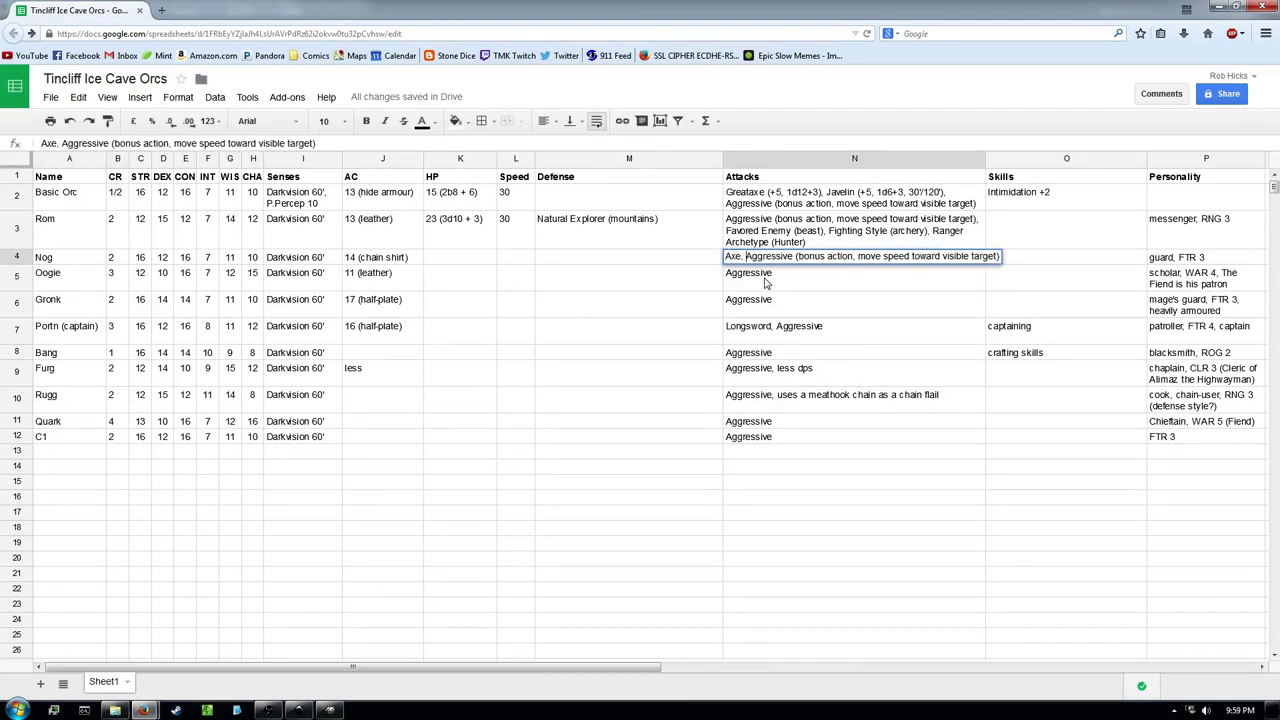
{"action": "key", "text": "Return"}
Change Gronk's Attacks entry to "Axe, Aggressive"
{"action": "double_click", "coordinate": [729, 313]}
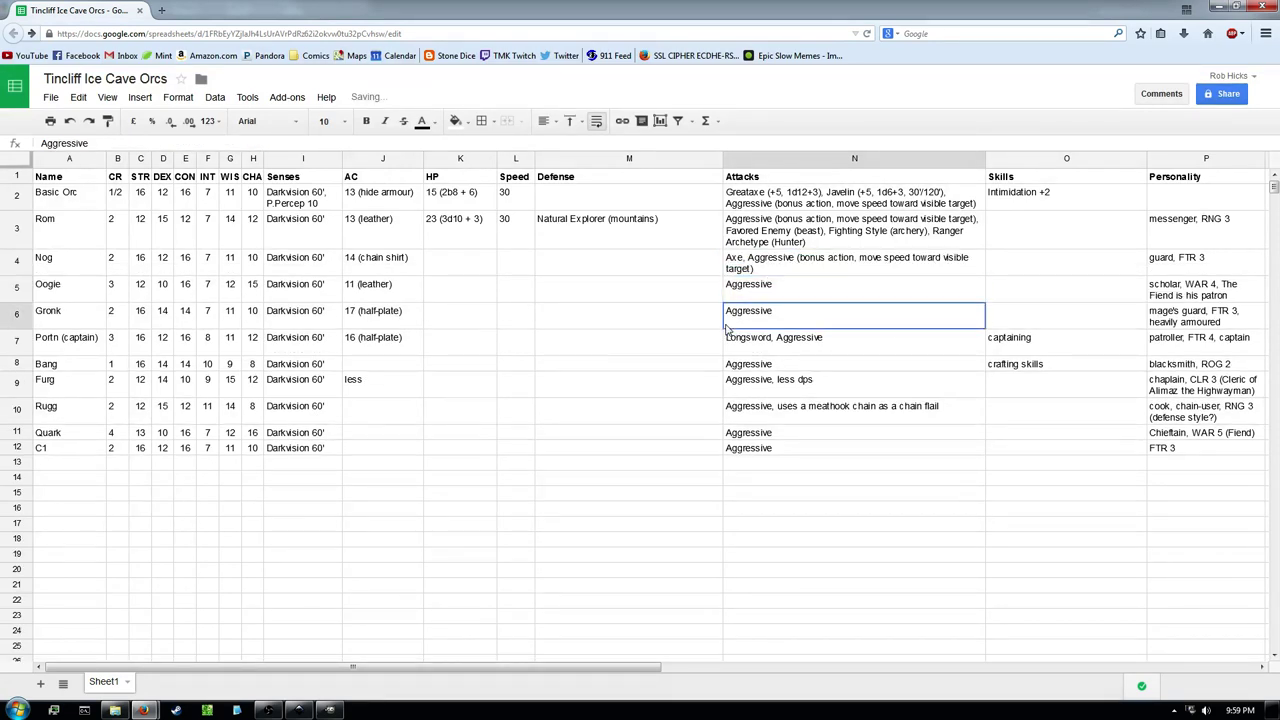
{"action": "key", "text": "Home"}
{"action": "type", "text": "Axe,"}
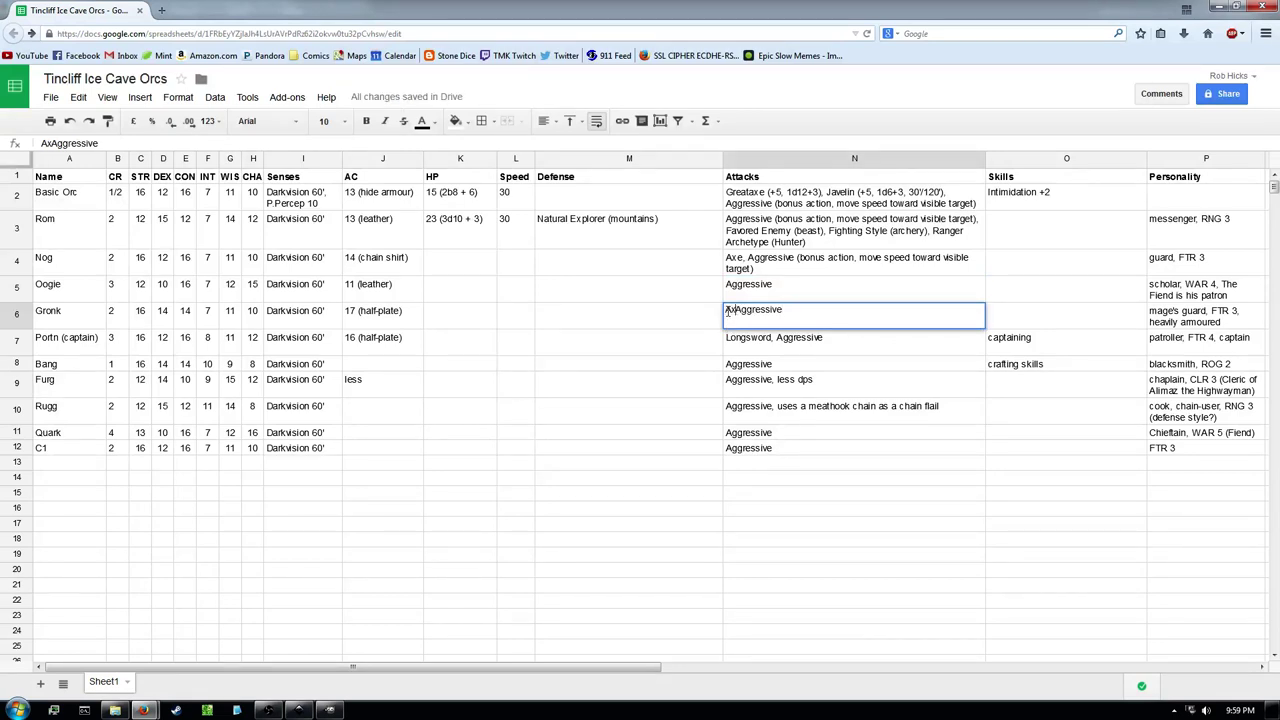
{"action": "left_click", "coordinate": [998, 432]}
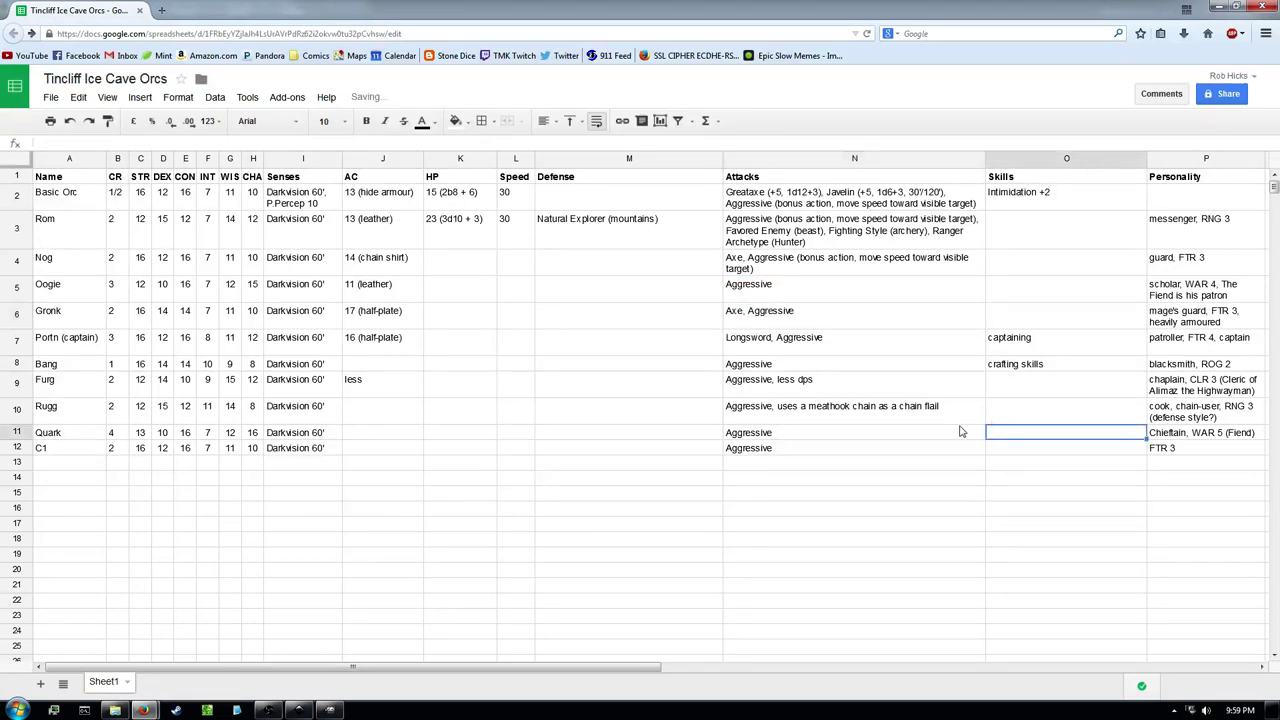
Change C1's Attacks entry to "Axe, Aggressive"
{"action": "left_click", "coordinate": [874, 437]}
{"action": "left_click", "coordinate": [734, 452]}
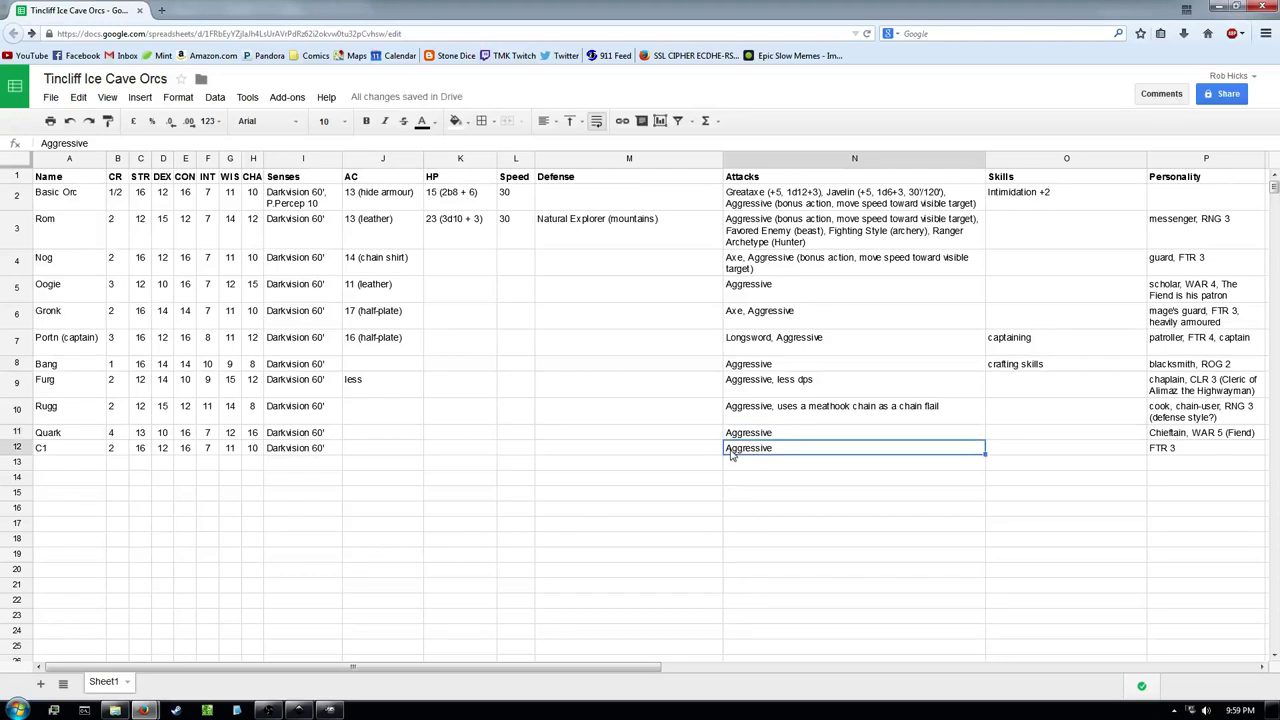
{"action": "double_click", "coordinate": [728, 449]}
{"action": "key", "text": "Home"}
{"action": "type", "text": "Axe"}
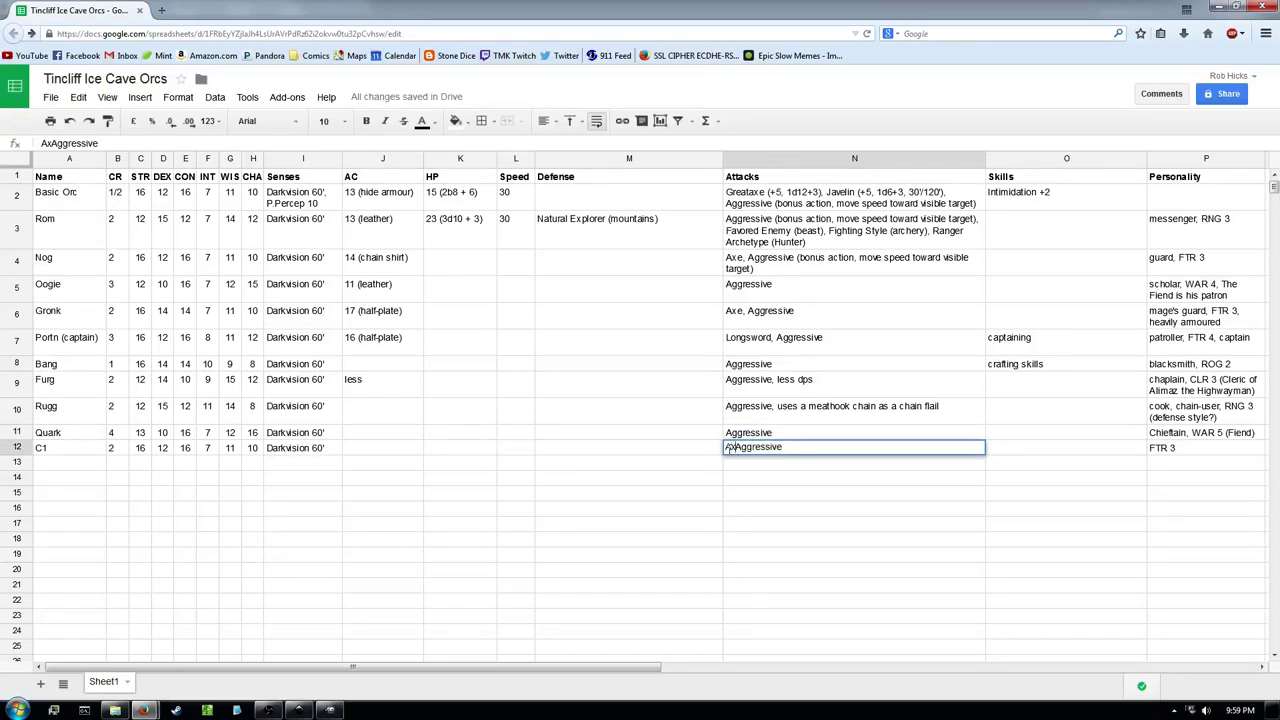
{"action": "type", "text": ","}
{"action": "key", "text": "Return"}
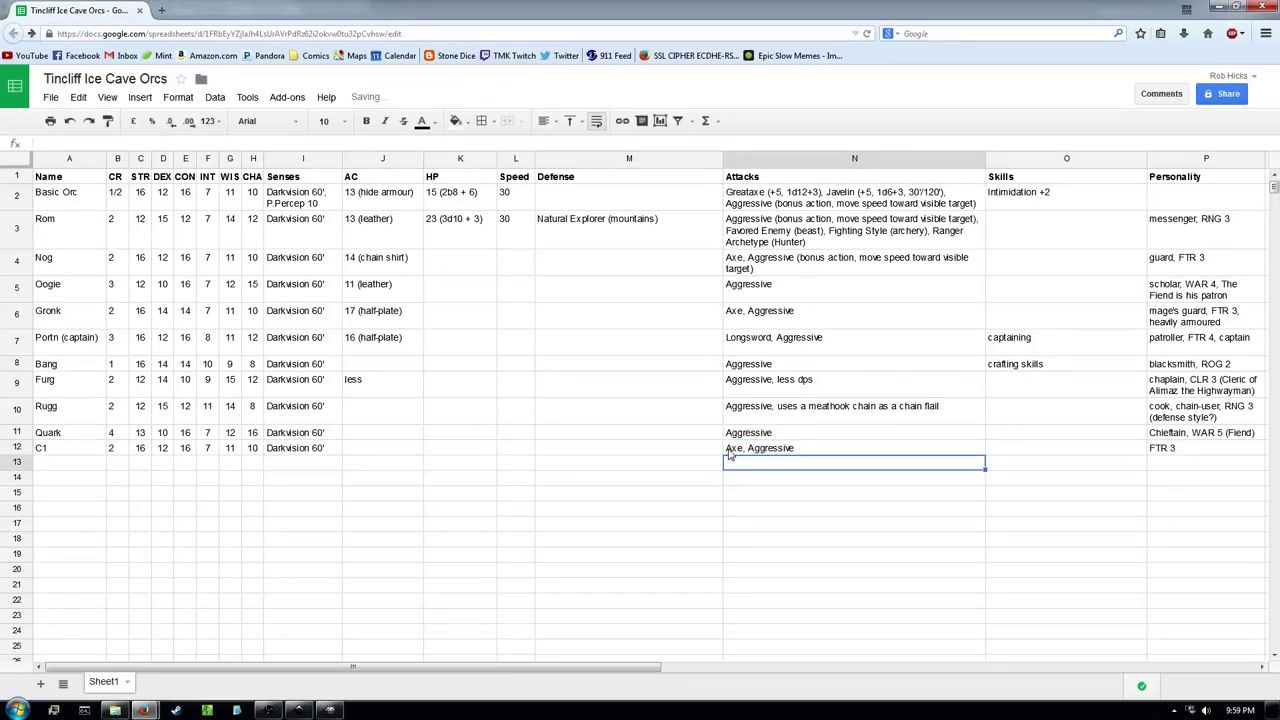
Select Bang's empty AC cell, ready for entering an armour class
{"action": "left_click", "coordinate": [948, 388]}
{"action": "left_click", "coordinate": [765, 345]}
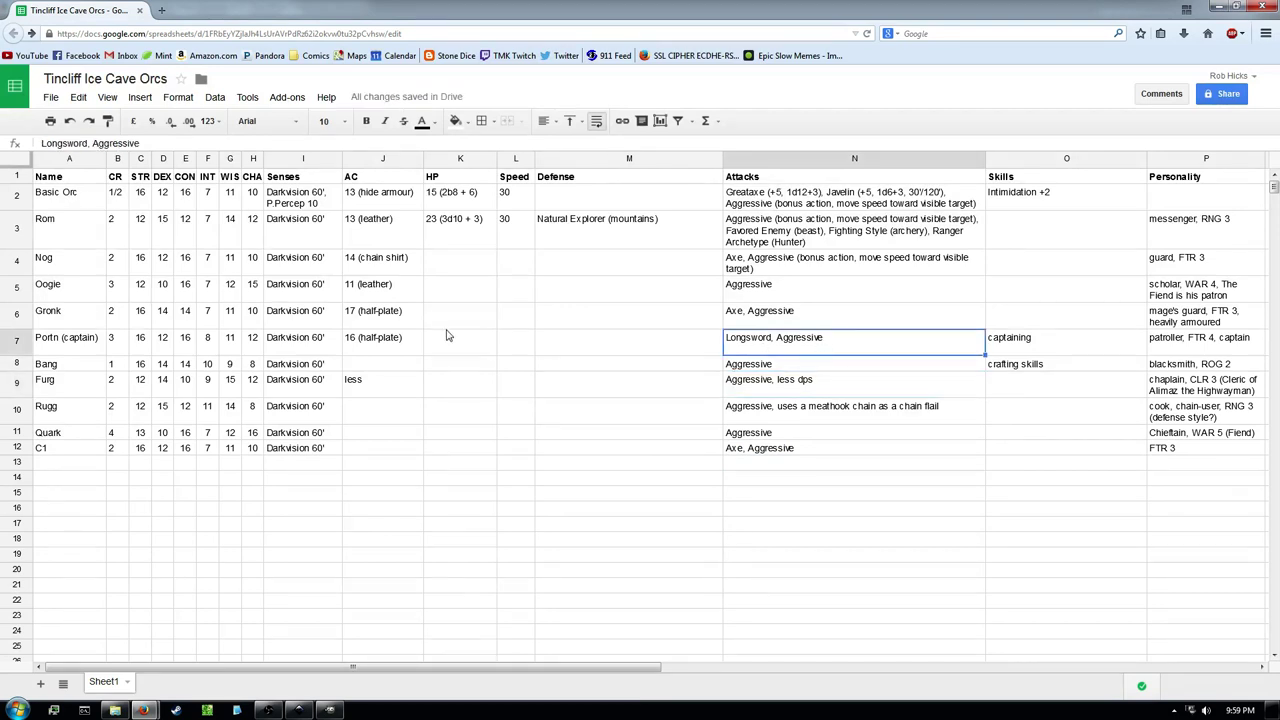
{"action": "left_click", "coordinate": [388, 368]}
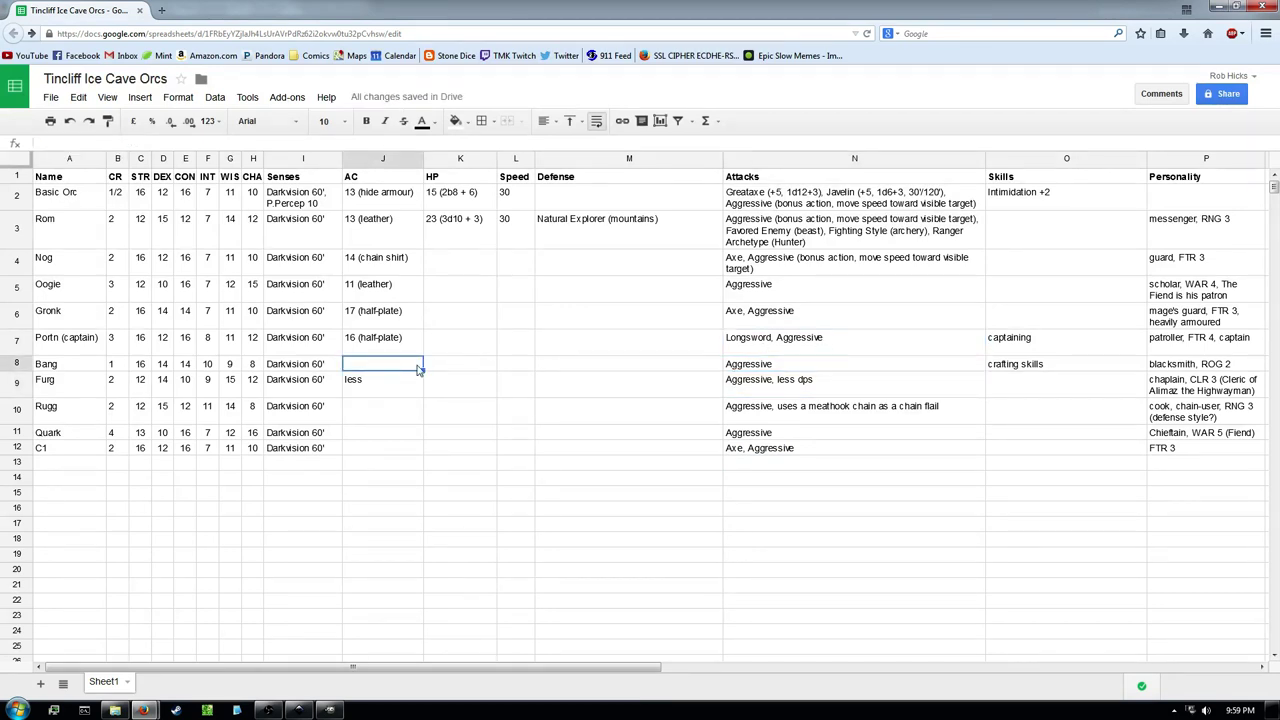